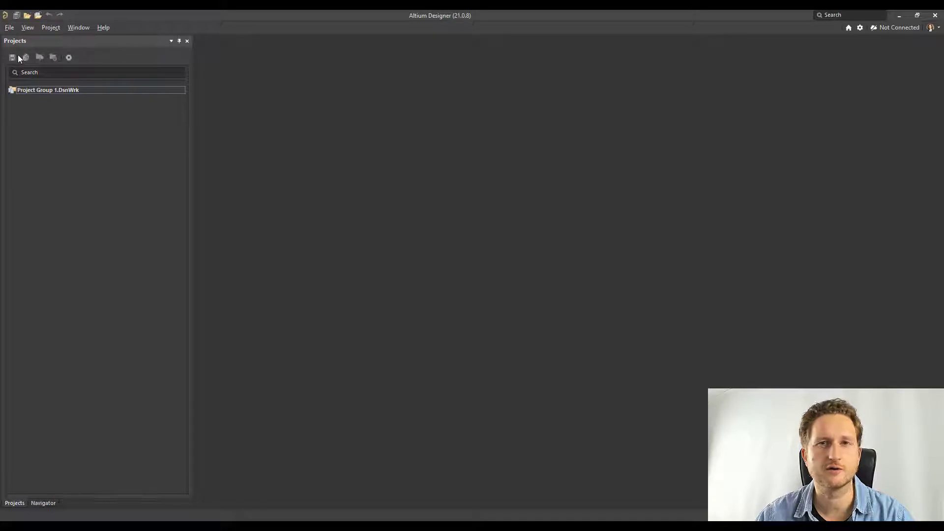
Start a new local project of the empty PCB type and name it Demo
left_click(9, 28)
mouse_move(68, 42)
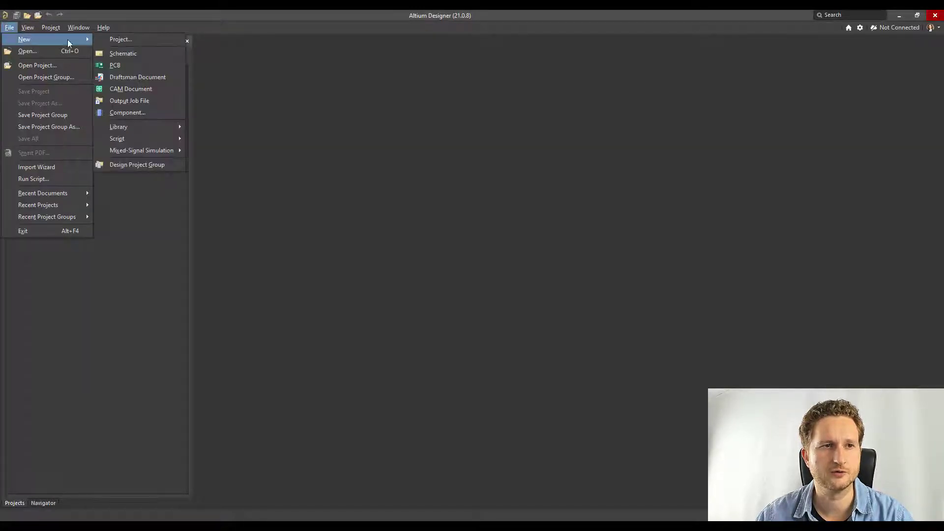
left_click(116, 39)
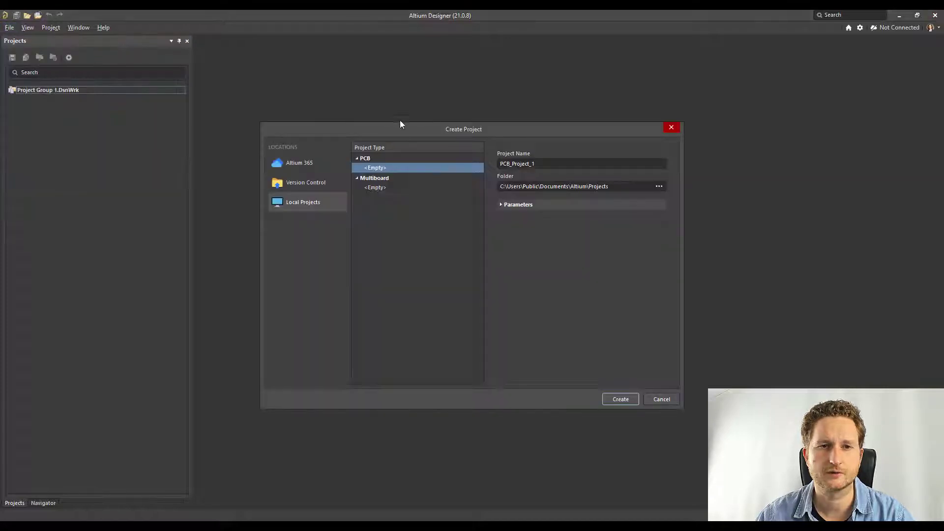
left_click_drag(394, 126, 382, 86)
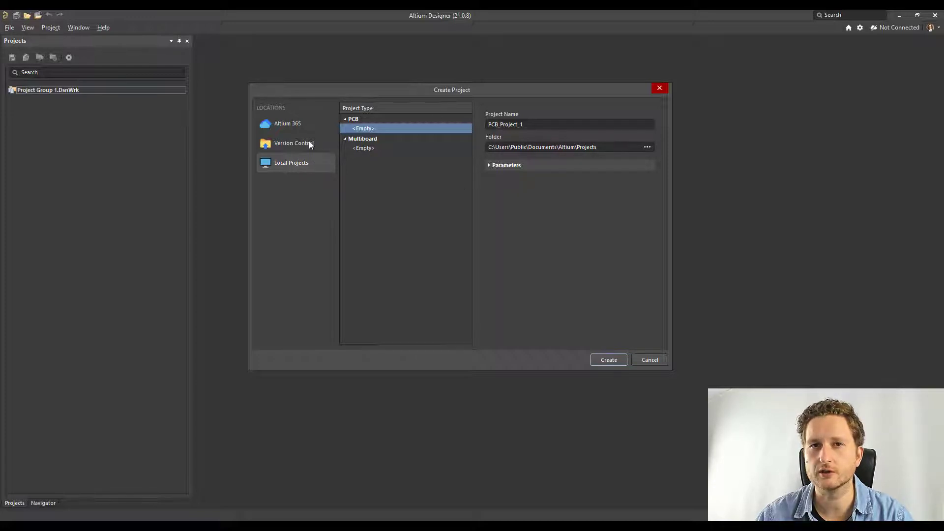
double_click(534, 125)
type("Demo")
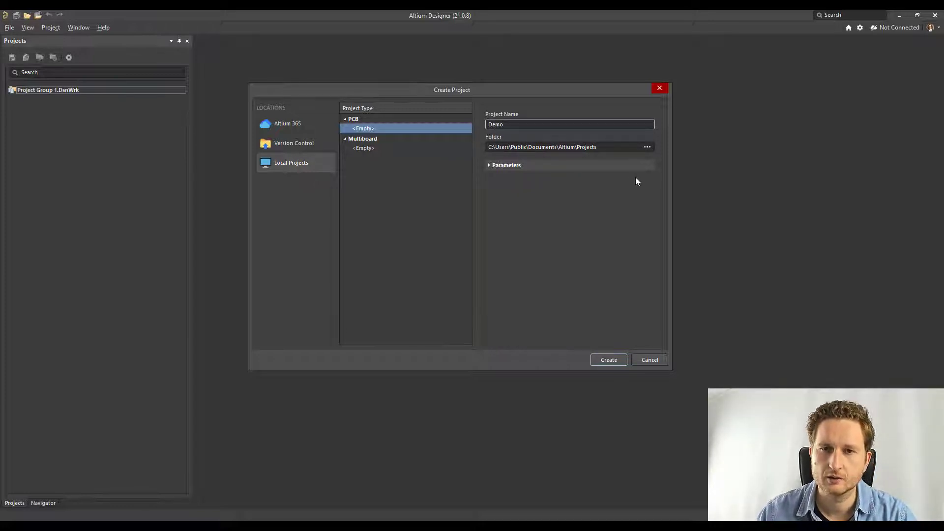
Browse for the project location and create a new folder on the Desktop, trying to name it DEMO
left_click(647, 147)
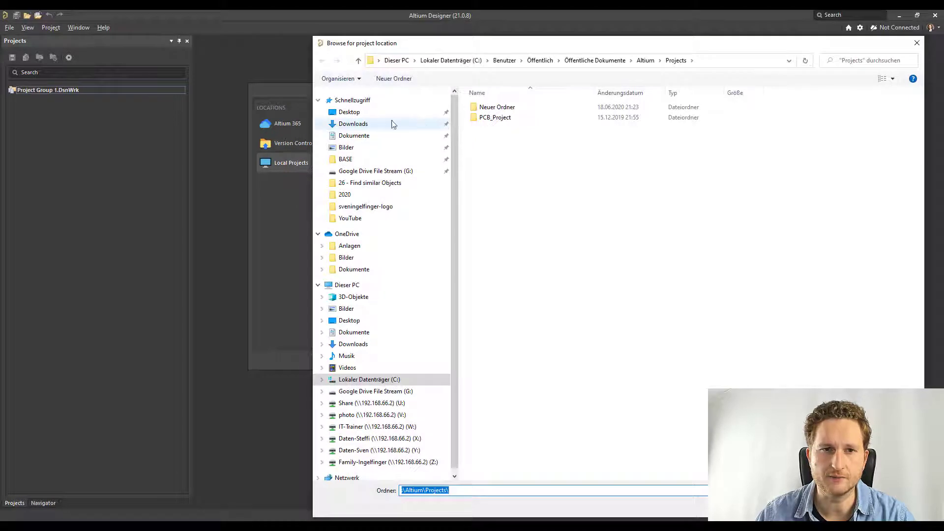
left_click(364, 113)
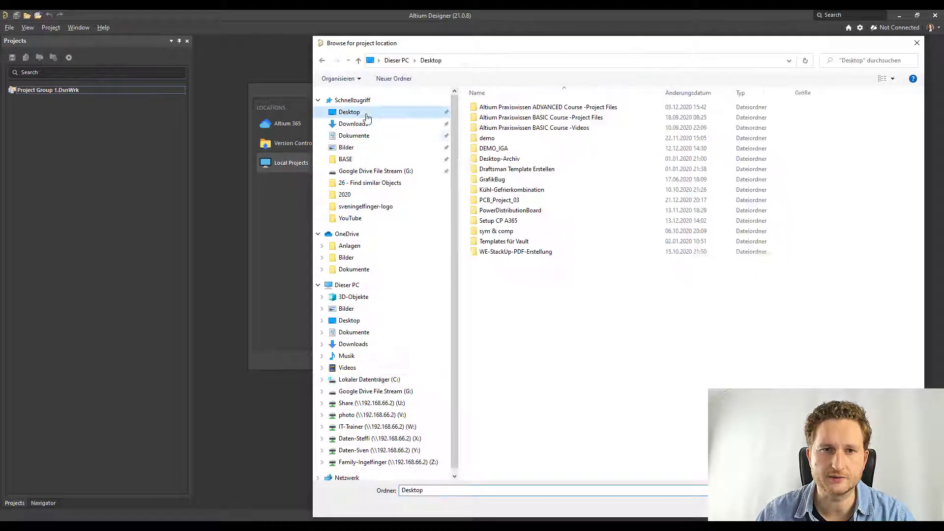
left_click(411, 84)
type("DEMO")
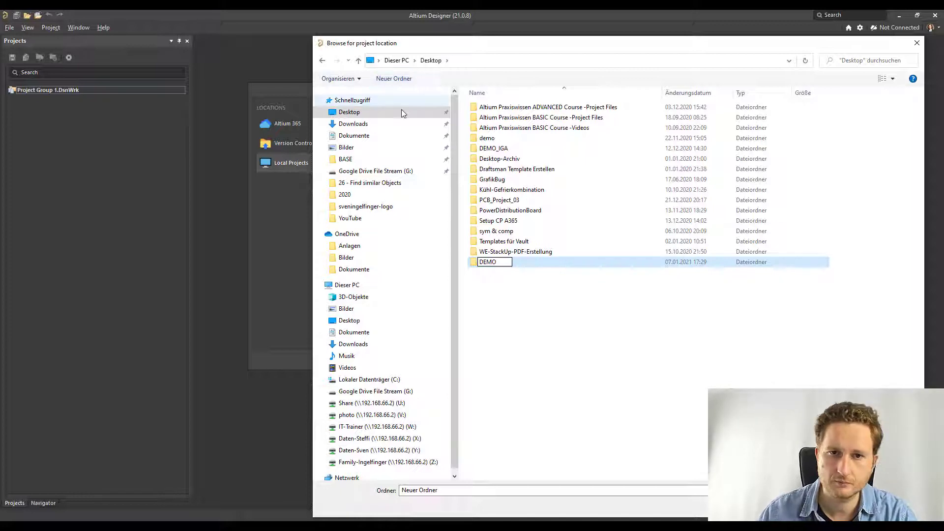
key("Return")
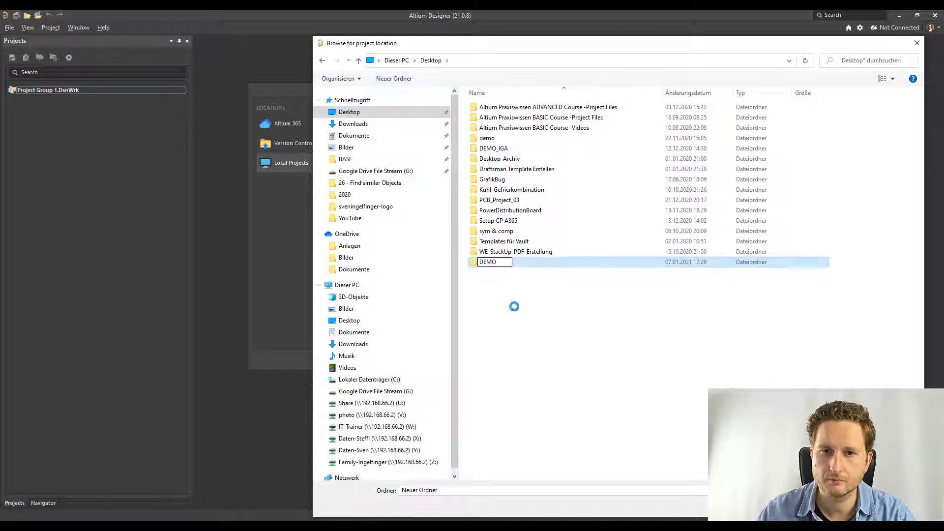
left_click(547, 350)
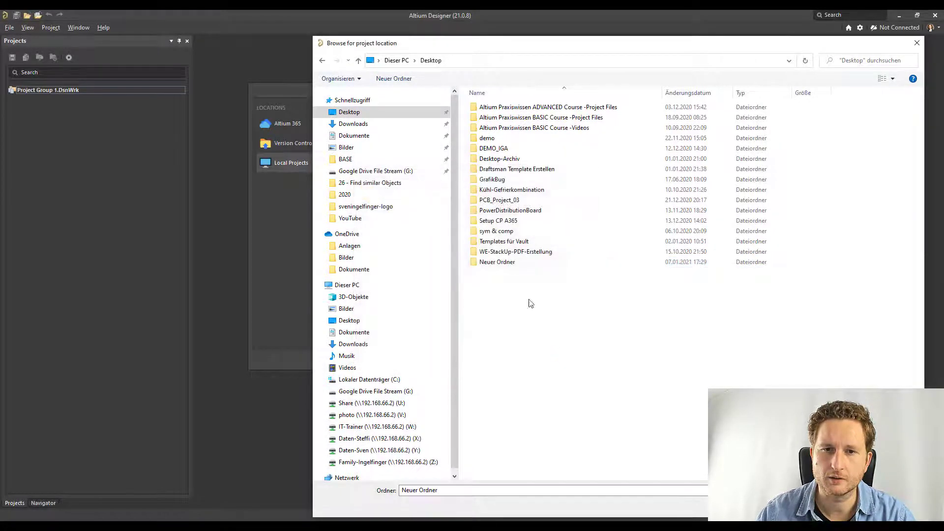
Rename the new Desktop folder to DEMO_21 and select it as the project's location
left_click(509, 265)
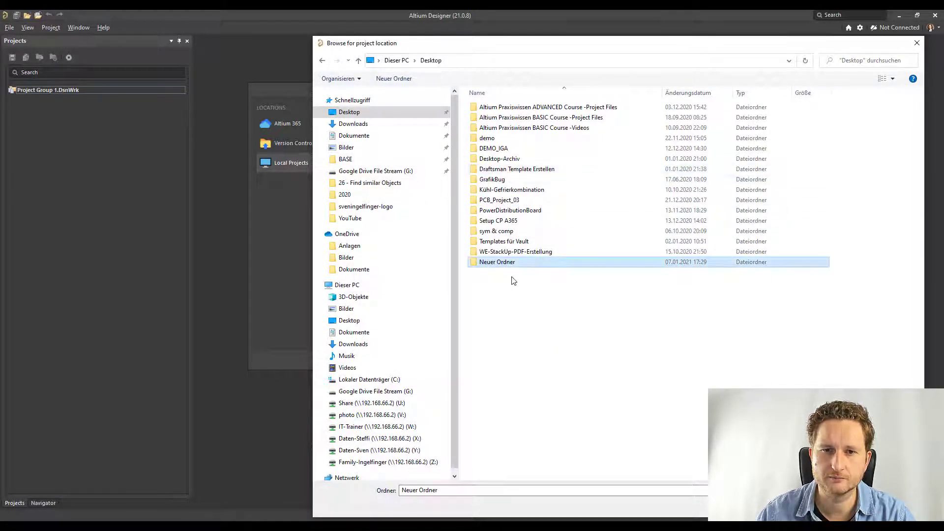
key("F2")
type("DE")
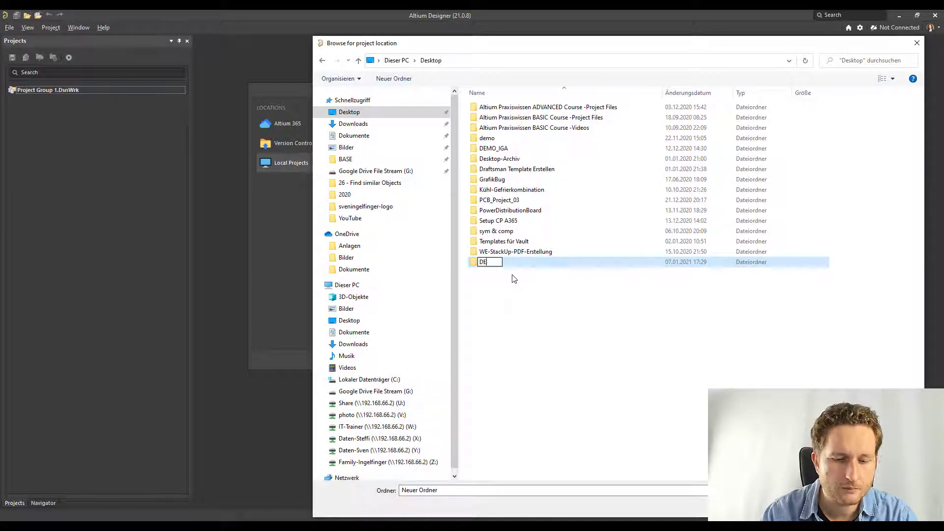
type("MO_21")
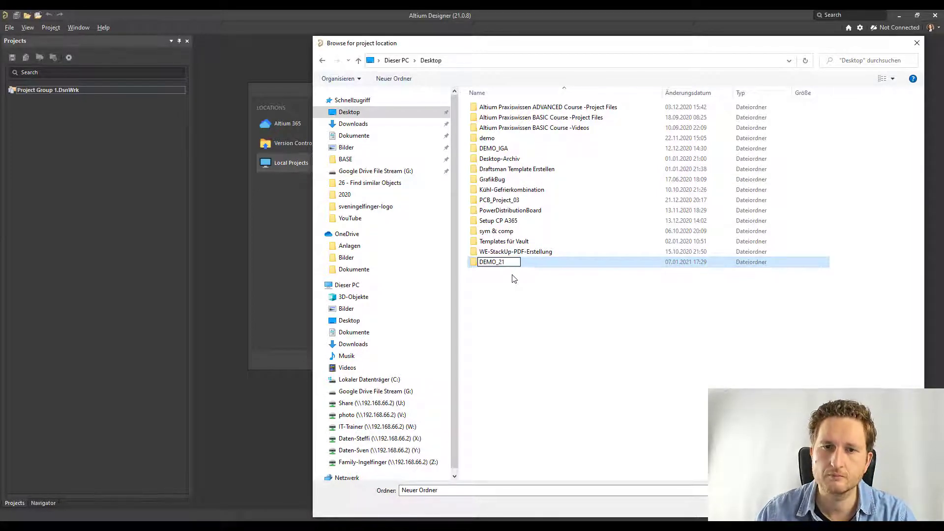
key("Return")
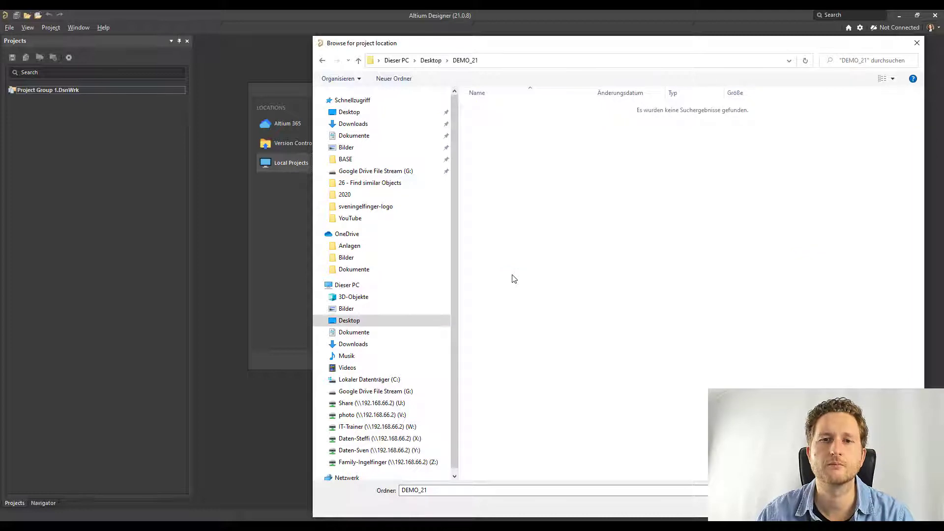
left_click(849, 506)
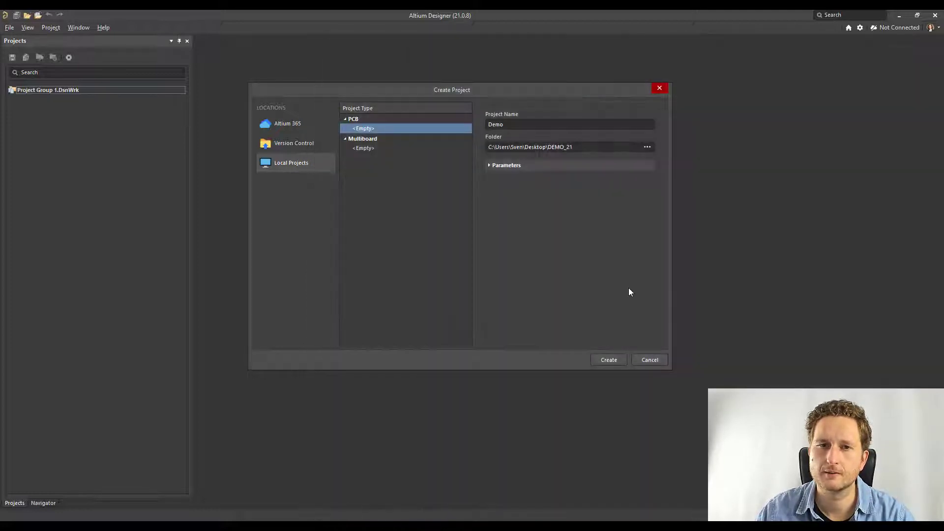
Check the new project's parameter list without adding any entries and create the project
left_click(490, 165)
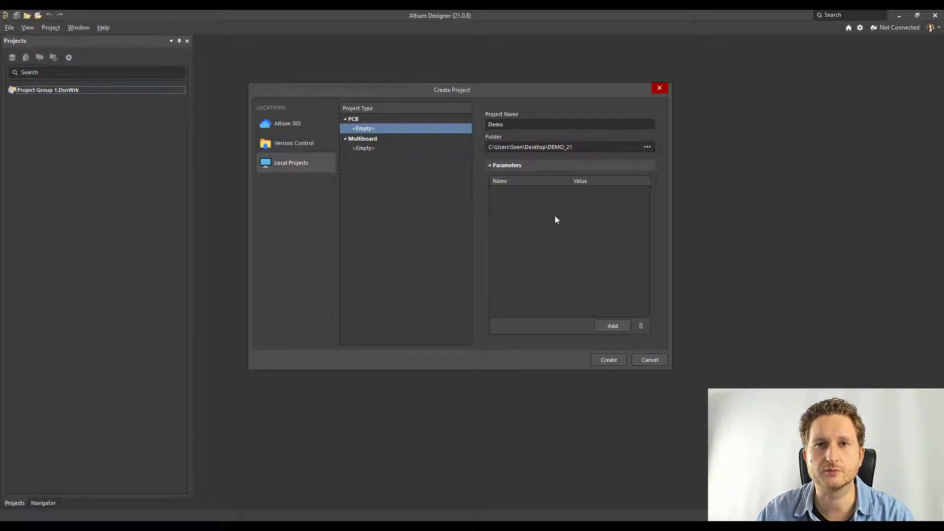
left_click(492, 166)
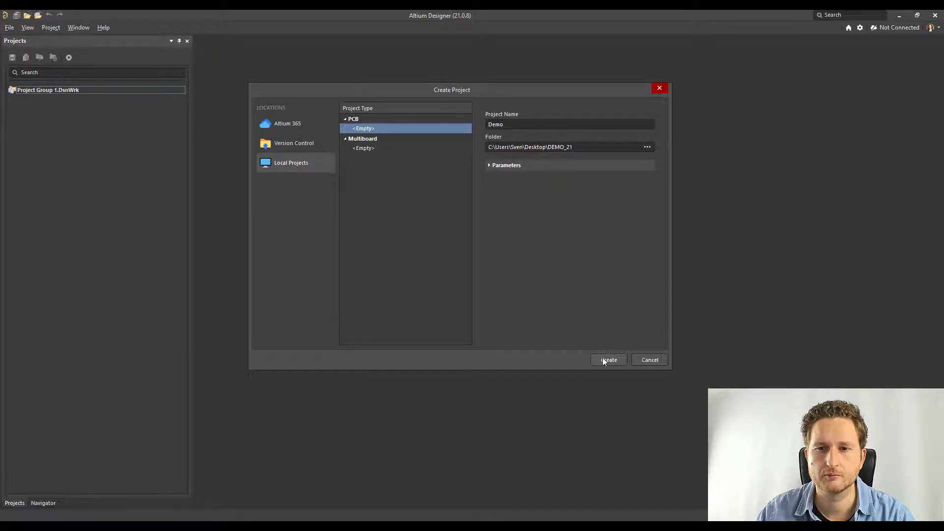
left_click(603, 358)
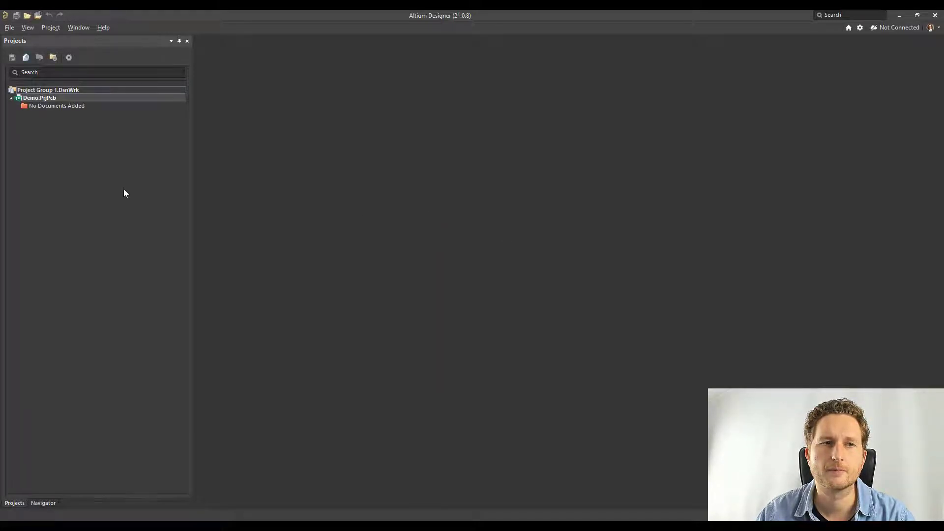
Add a new schematic document and a new PCB document to the Demo project
right_click(50, 97)
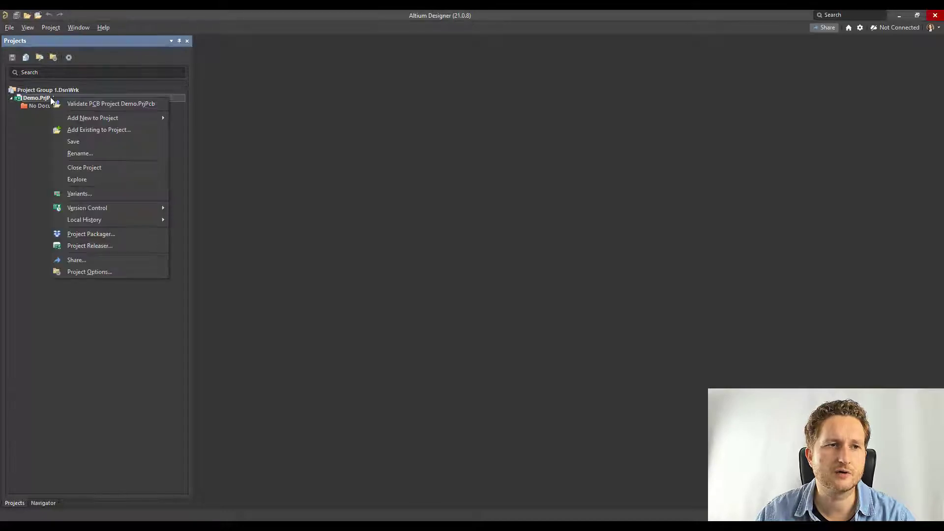
mouse_move(115, 120)
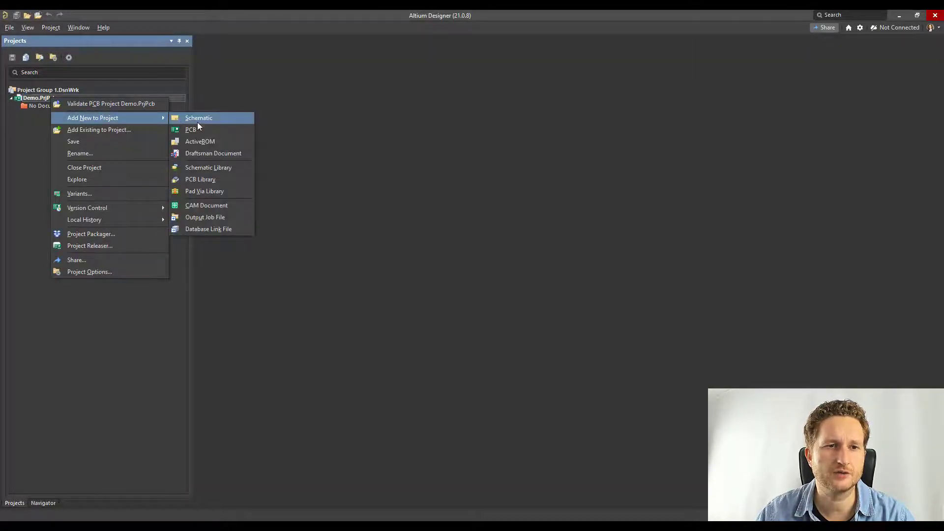
left_click(199, 119)
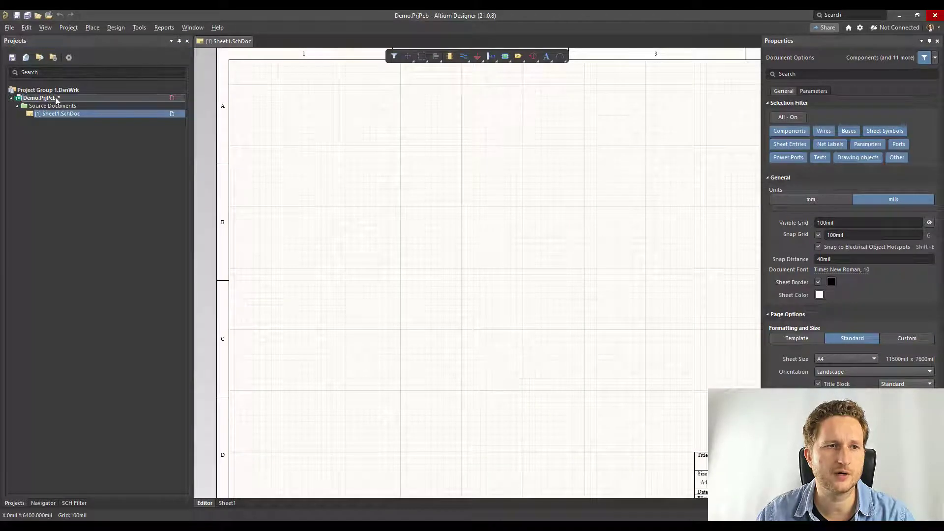
right_click(55, 98)
mouse_move(129, 117)
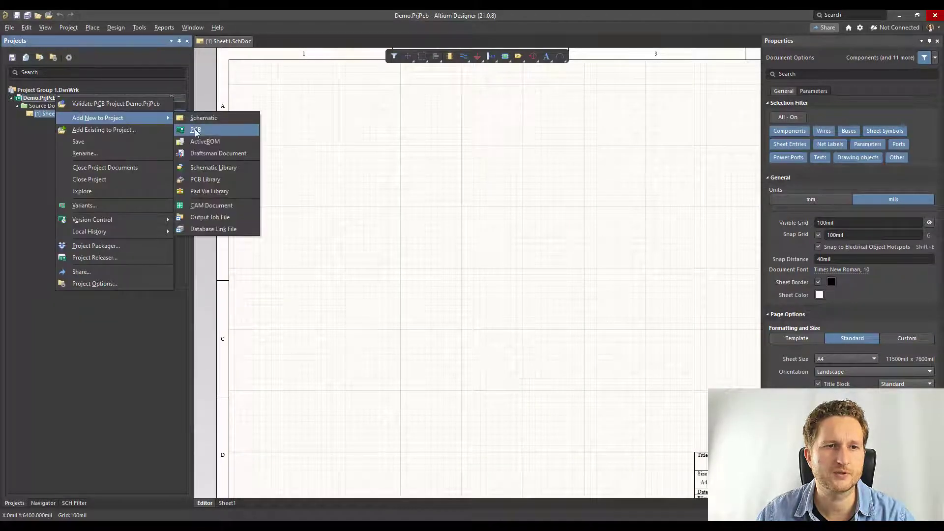
left_click(193, 129)
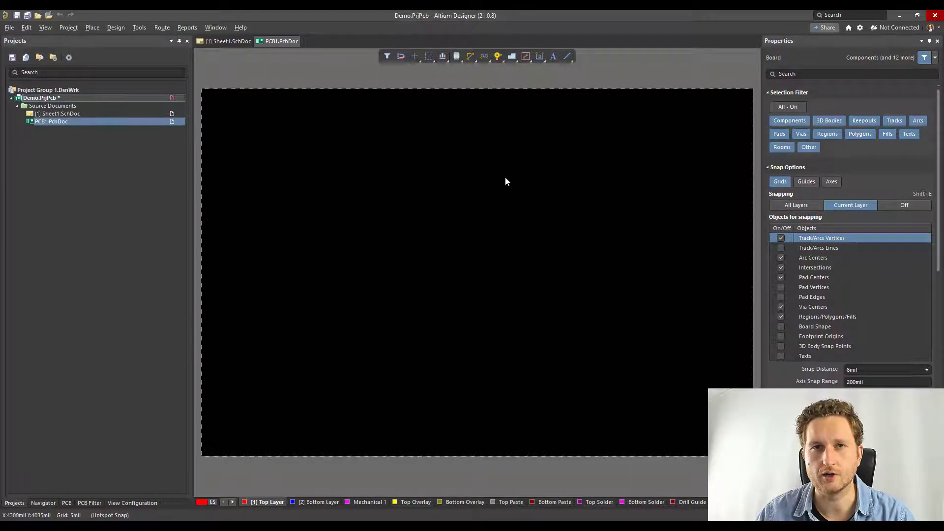
Return to the Sheet1 schematic, show the component library listing beside it and widen the listing
left_click(222, 44)
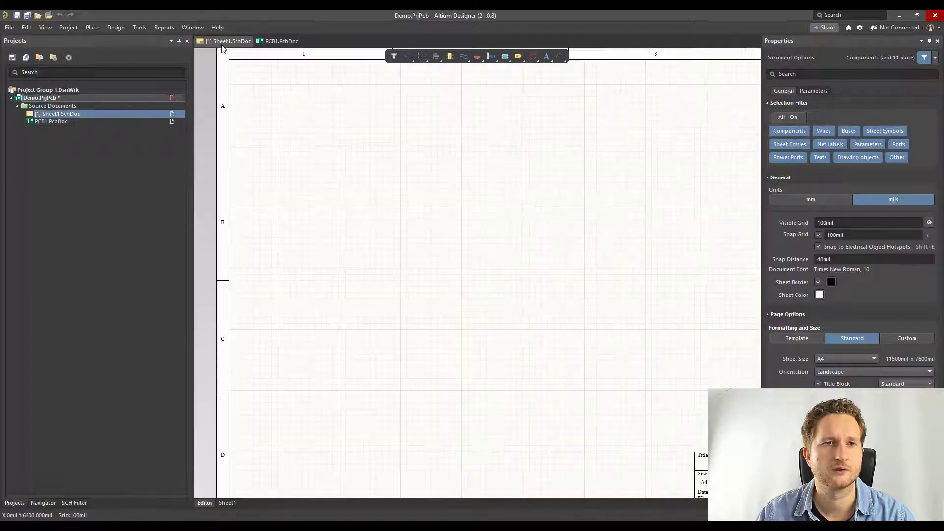
scroll(375, 192, "down", 4, "ctrl")
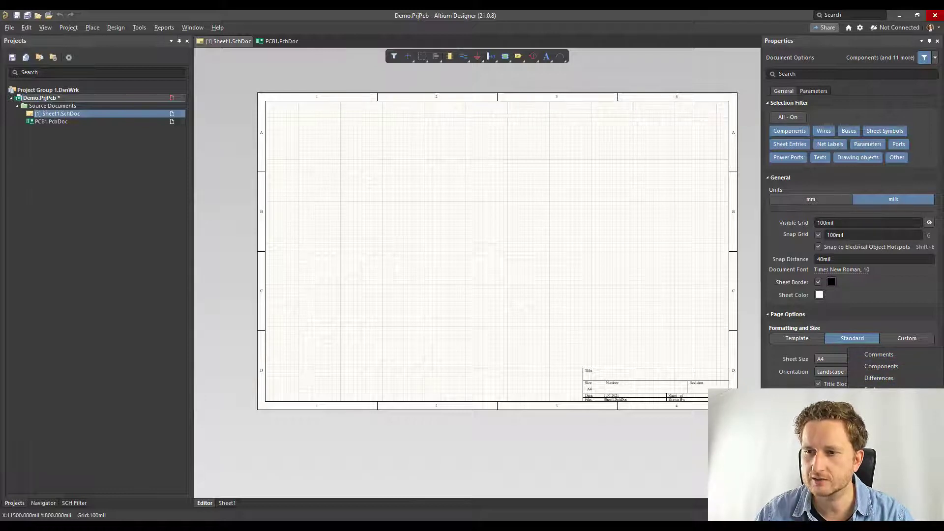
left_click(888, 369)
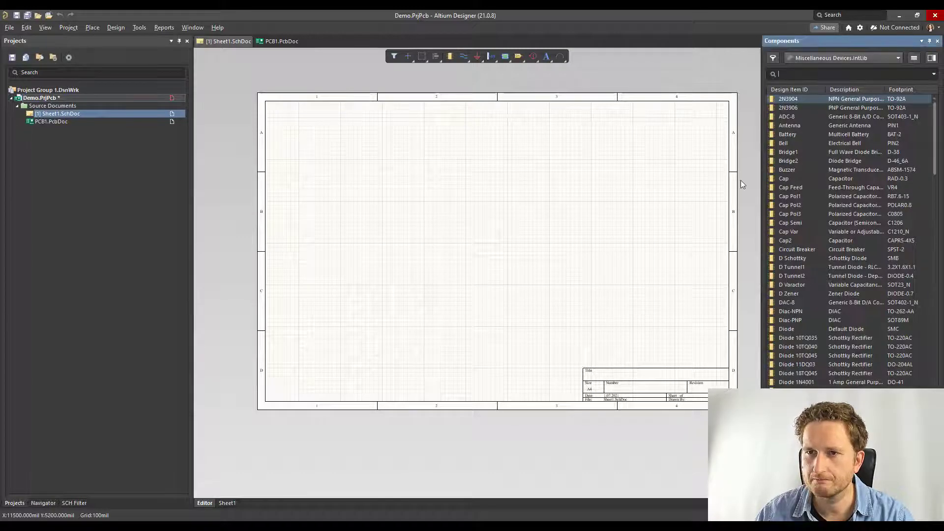
left_click_drag(761, 101, 693, 114)
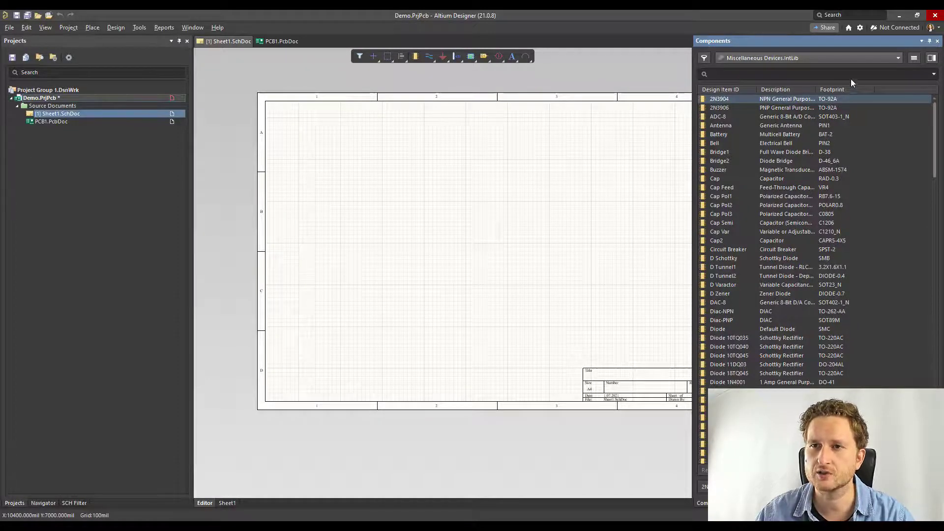
Check which component libraries are available and browse the parts in Miscellaneous Devices.IntLib, down to the diodes
left_click(898, 58)
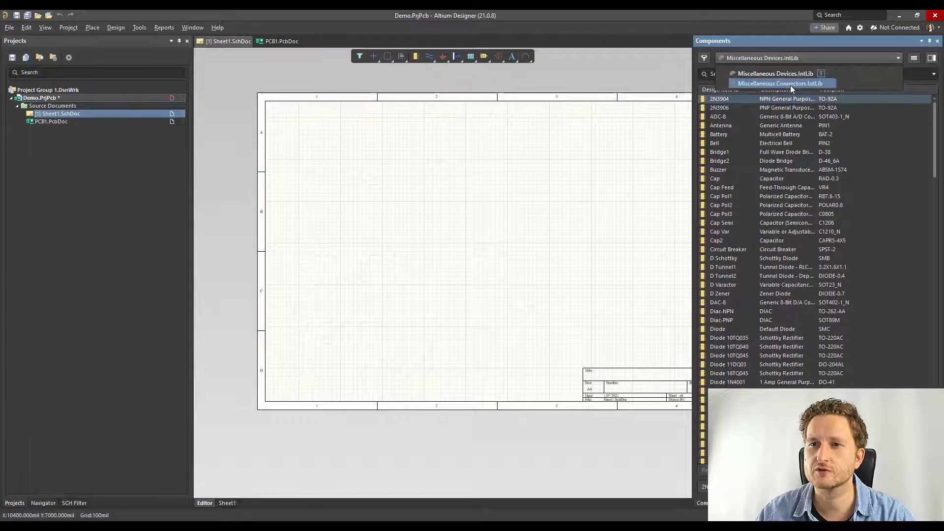
left_click(730, 120)
left_click(725, 125)
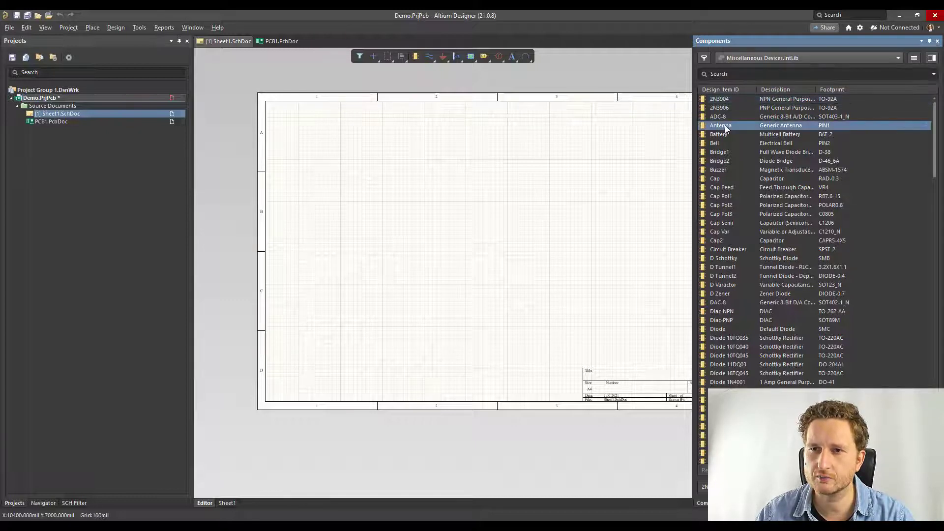
left_click(722, 132)
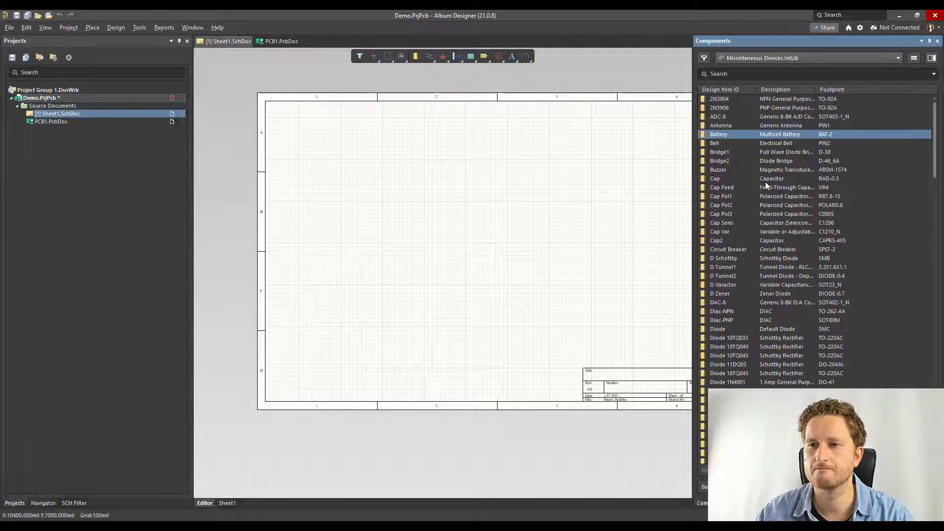
scroll(766, 183, "down", 14)
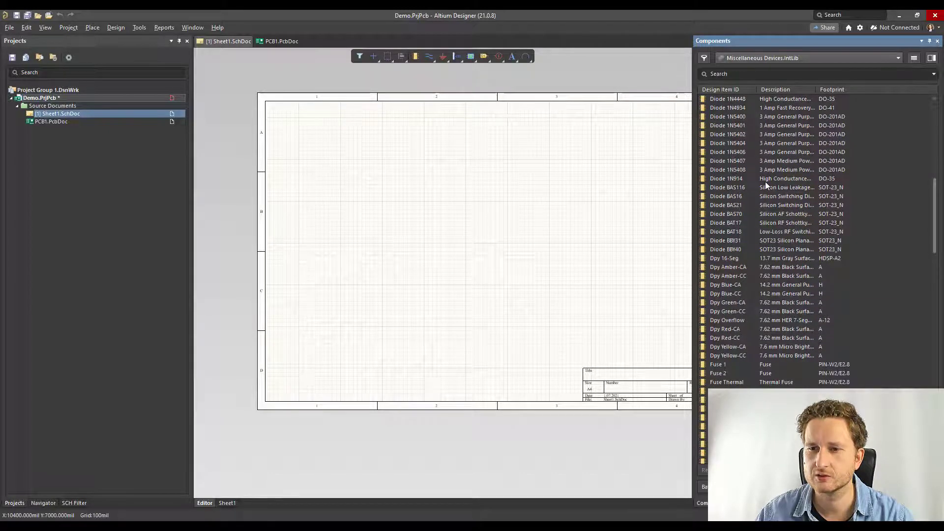
scroll(767, 184, "up", 5)
left_click(740, 154)
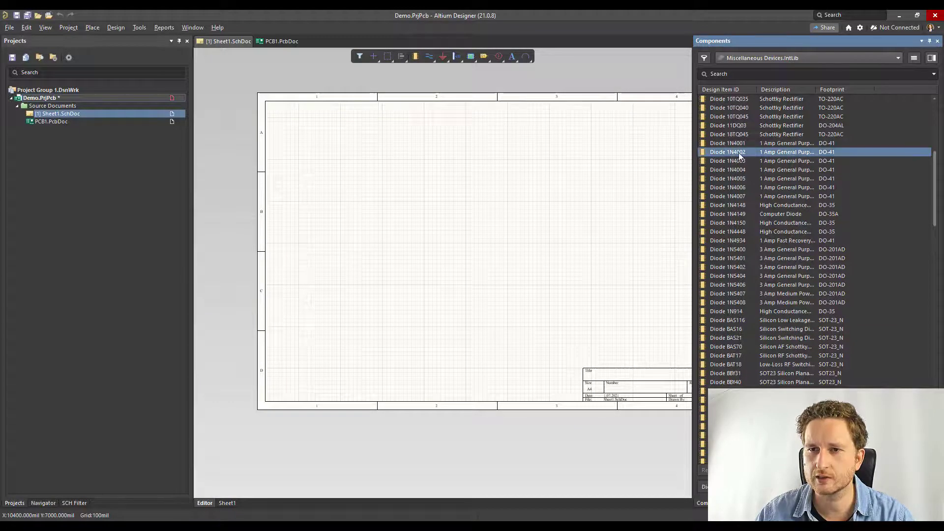
mouse_move(740, 155)
left_mouse_down()
mouse_move(489, 181)
mouse_move(611, 173)
mouse_move(732, 139)
left_mouse_up()
right_click(734, 131)
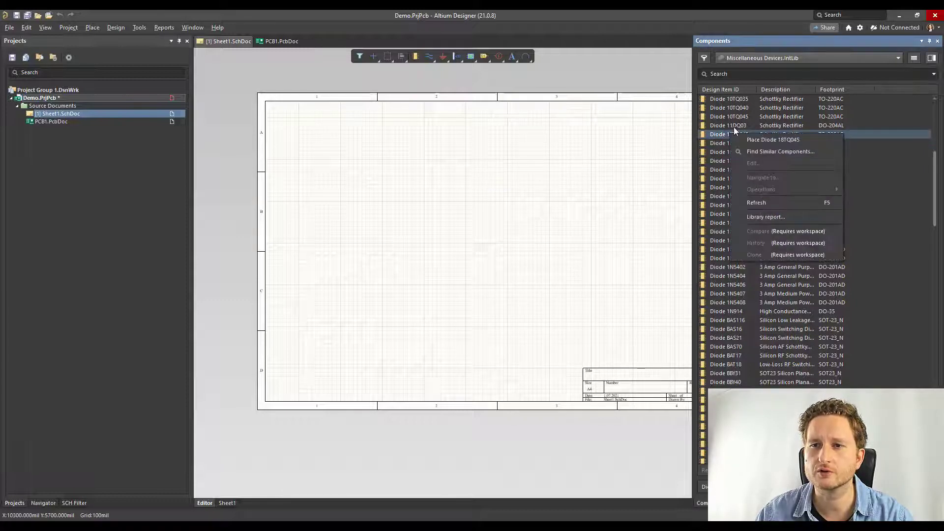
left_click(795, 143)
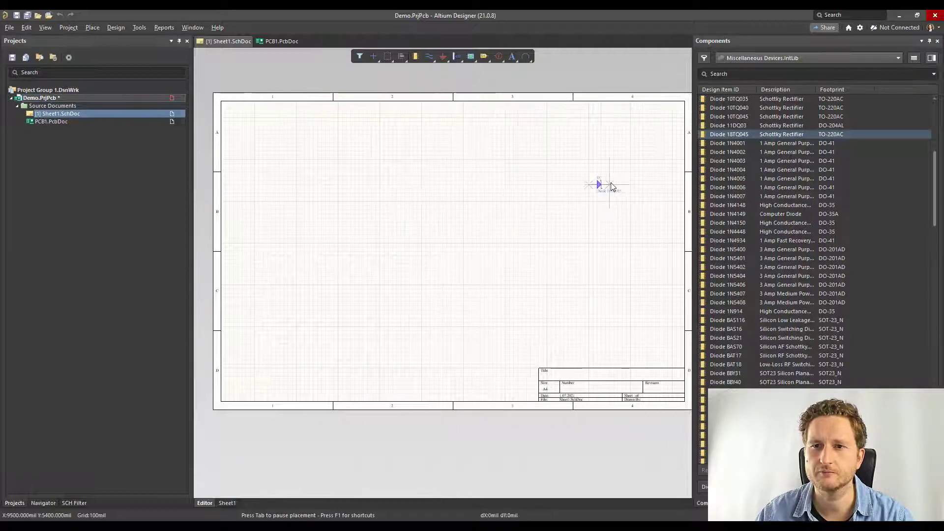
right_click(611, 185)
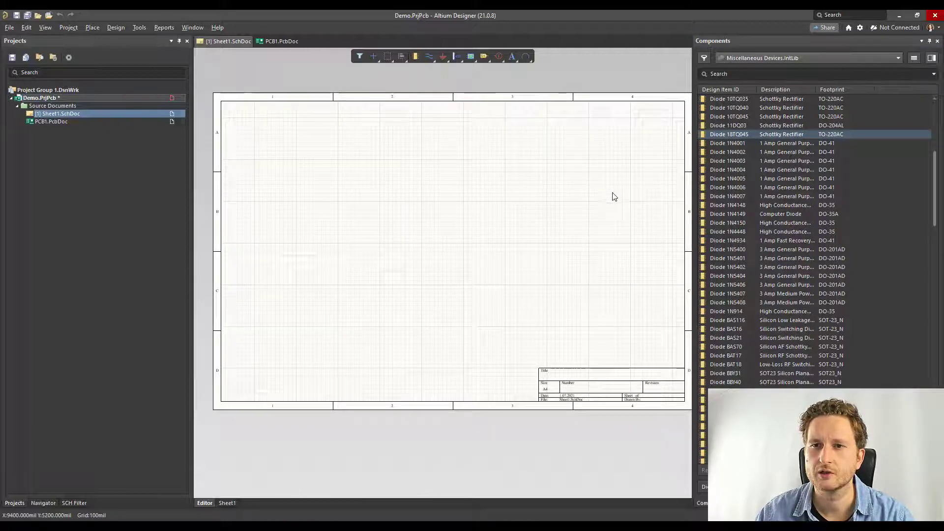
Check the available component libraries again and keep Miscellaneous Devices.IntLib as the displayed library
left_click(899, 58)
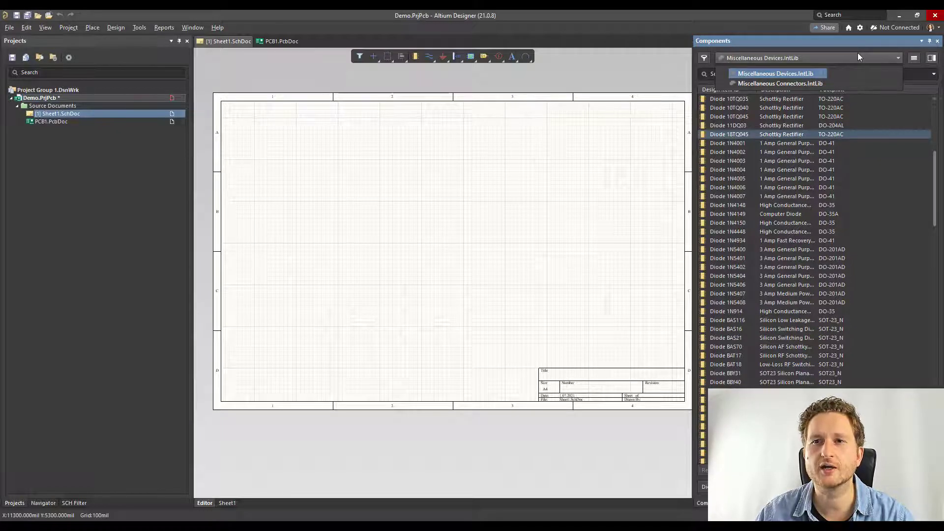
left_click(894, 60)
left_click(891, 60)
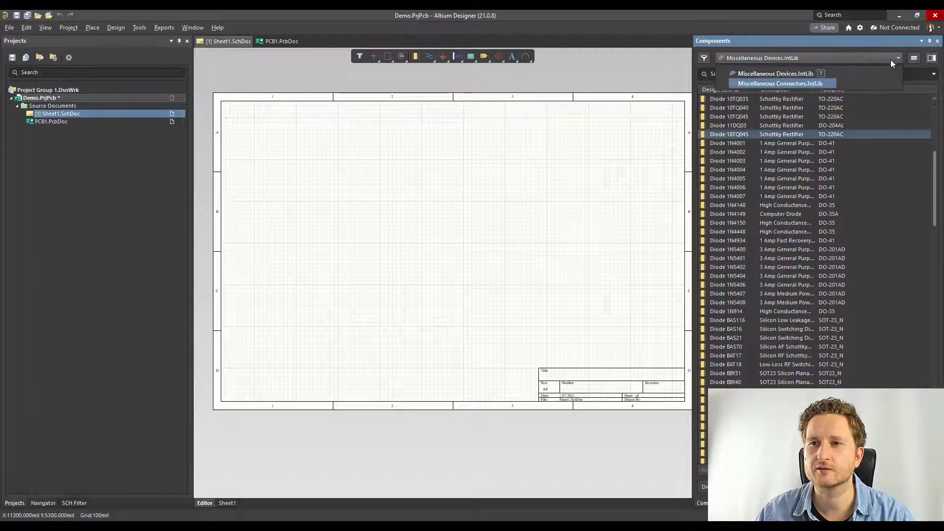
left_click(797, 74)
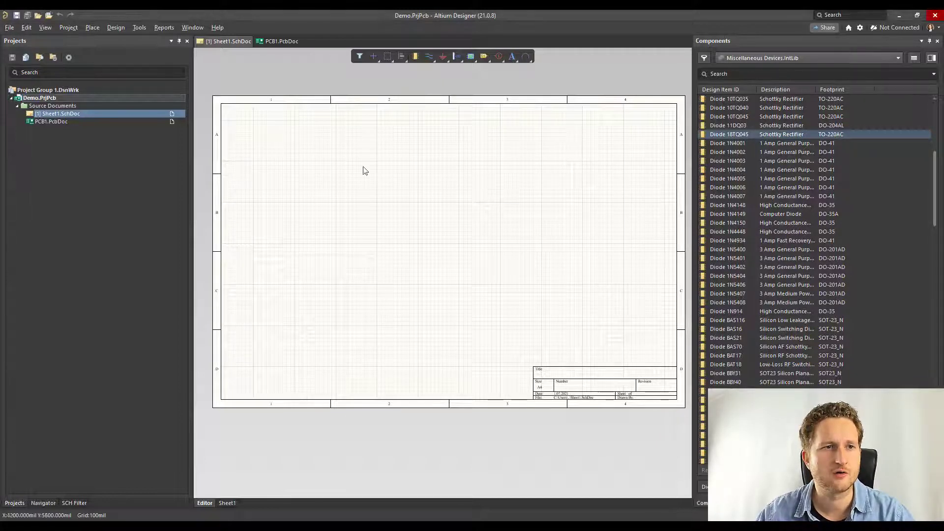
Review which library types can be added to the Demo project or created as new files, without creating one
right_click(42, 101)
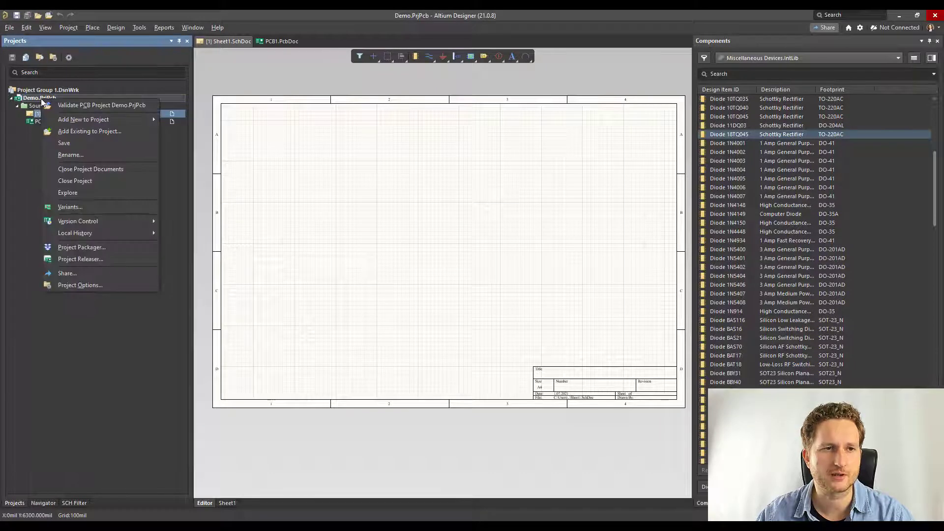
mouse_move(122, 124)
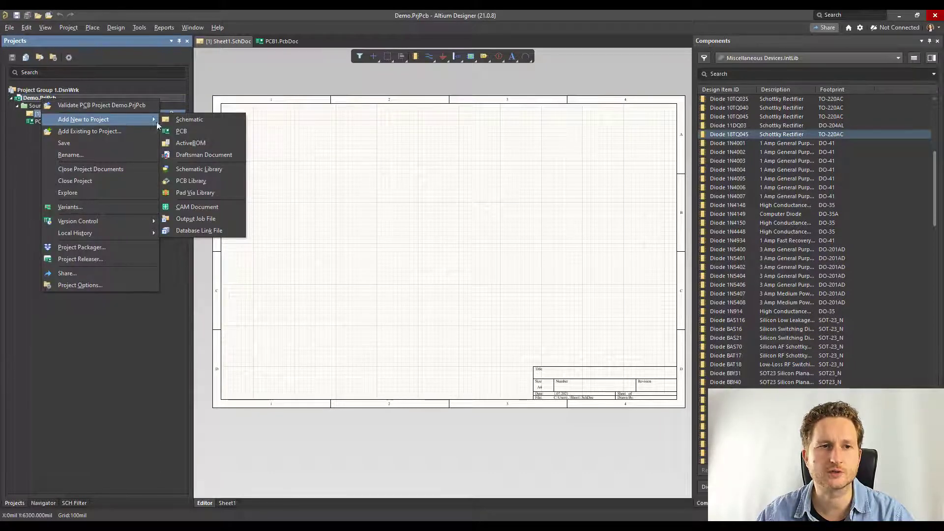
left_click(199, 170)
left_click(10, 28)
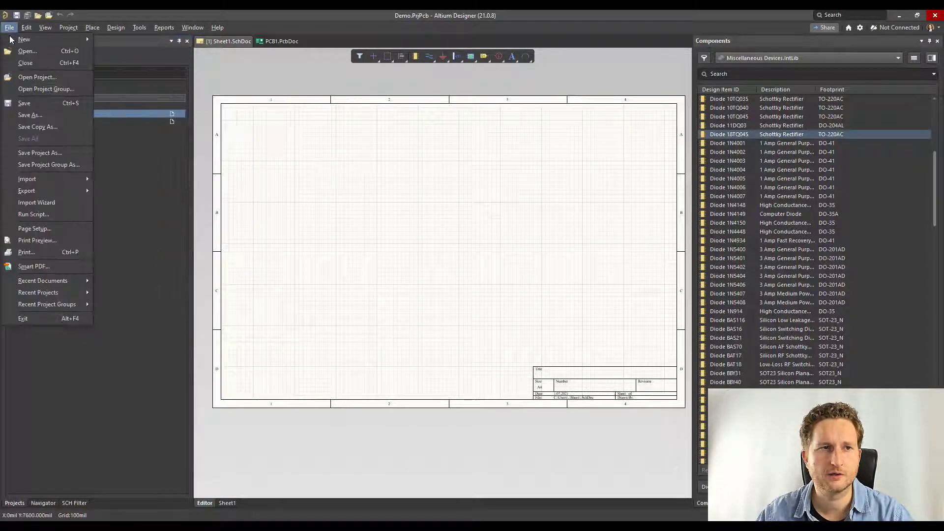
mouse_move(45, 44)
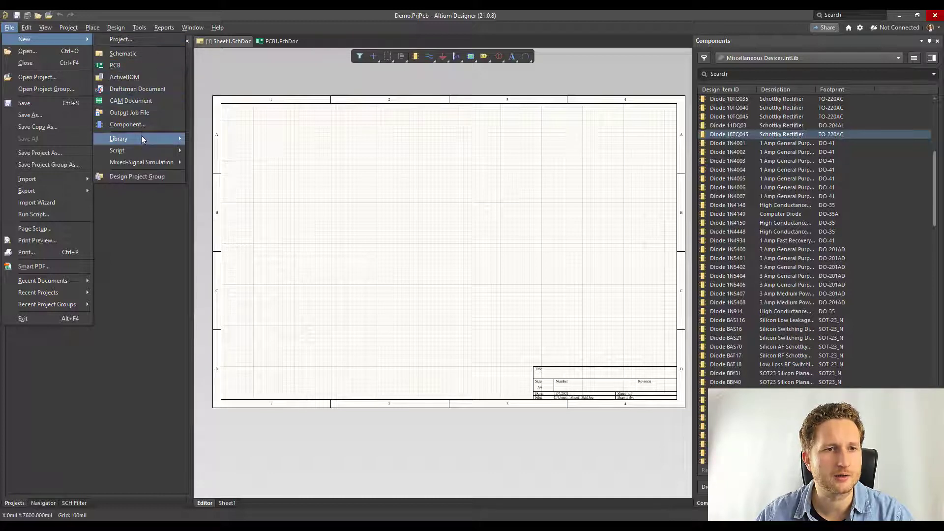
mouse_move(142, 138)
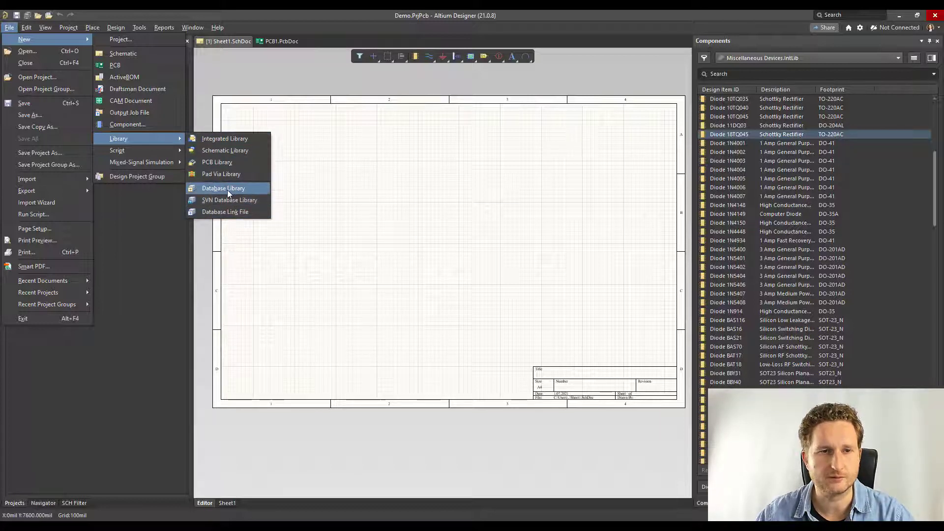
left_click(345, 182)
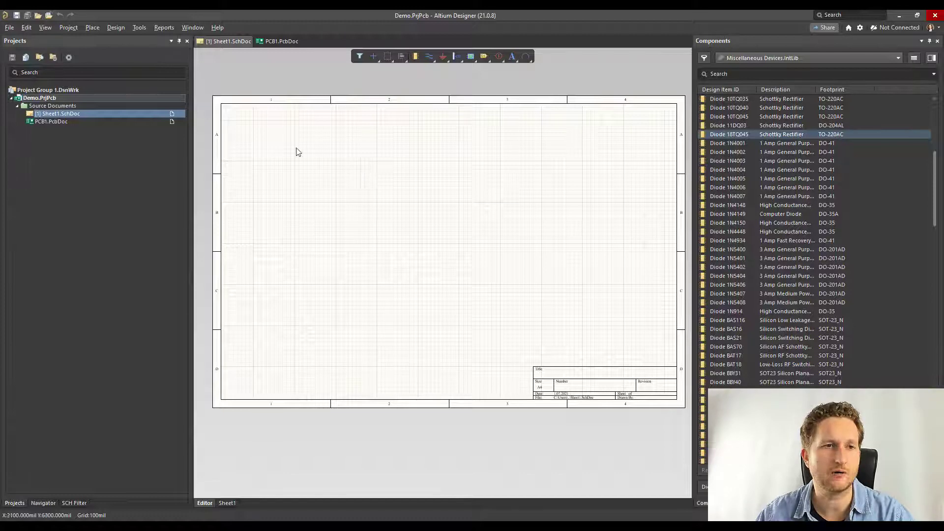
Add a new schematic library to the Demo project and show its empty component's drawing area
right_click(48, 99)
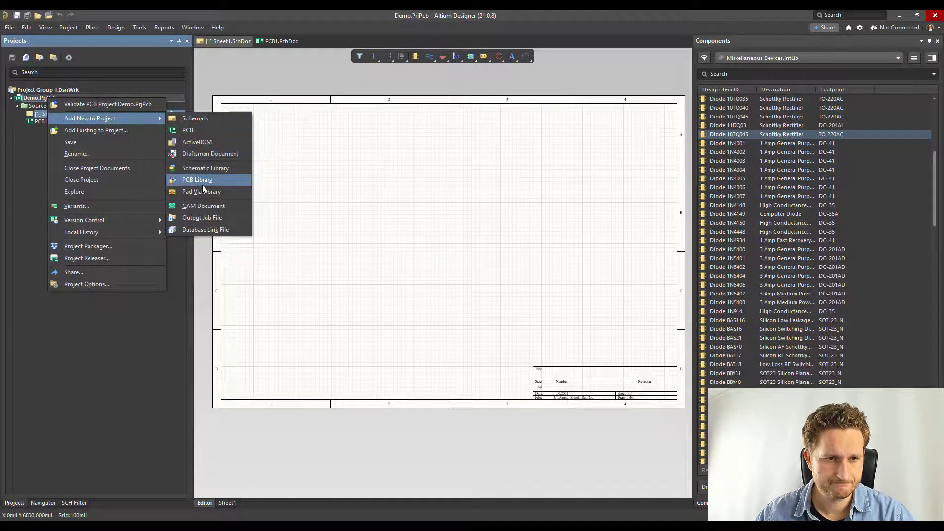
left_click(205, 167)
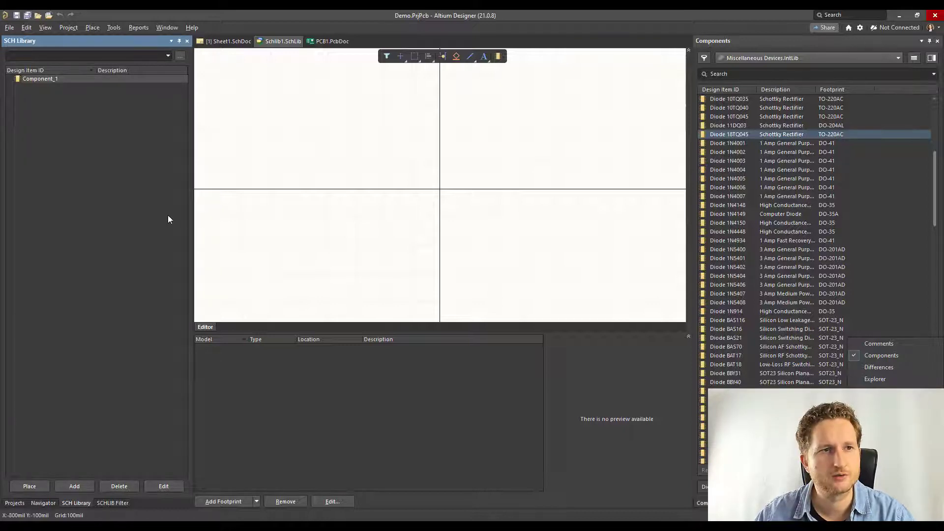
left_click(99, 128)
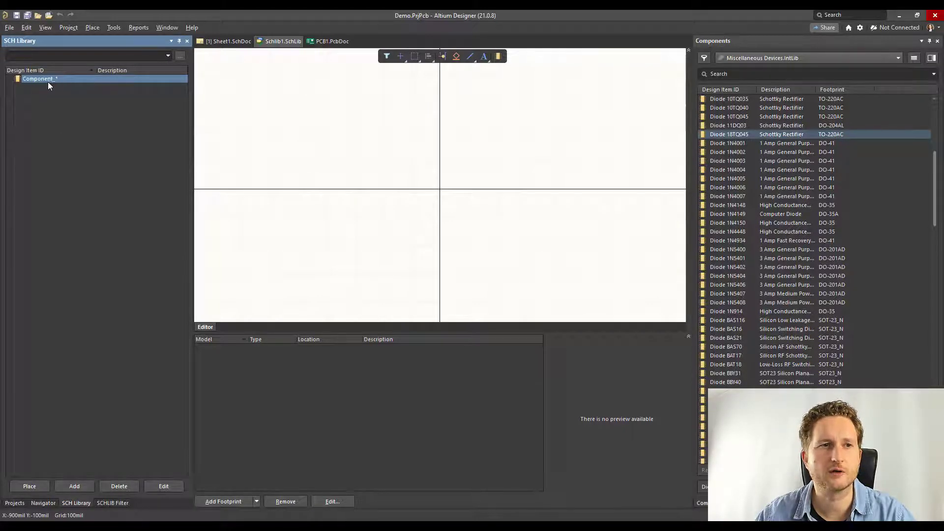
left_click(403, 177)
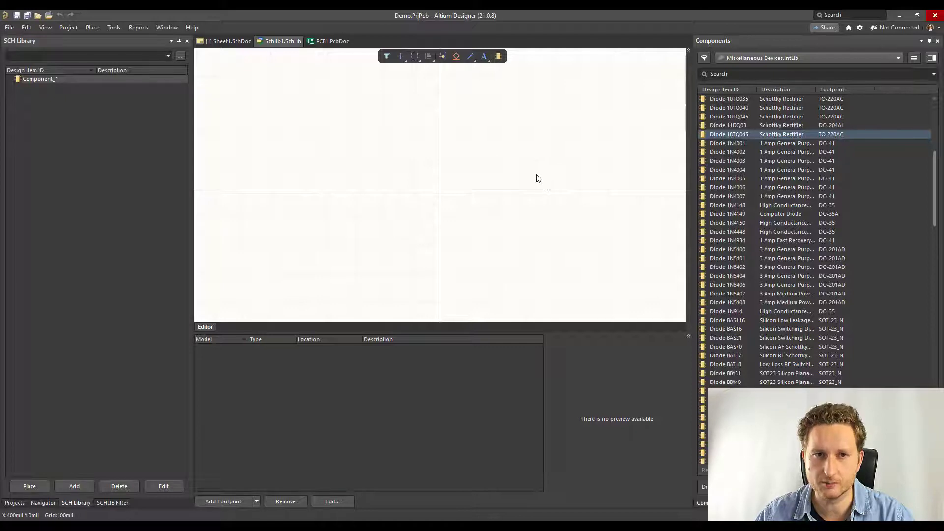
right_click_drag(539, 170, 461, 168)
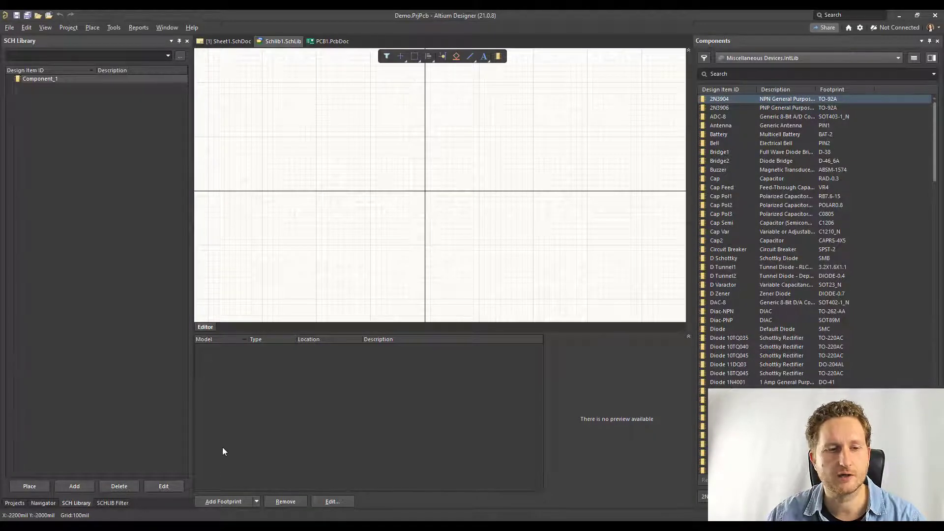
Switch to the browser's ESP32-WROOM-32D datasheet and examine its pin description and pin layout sections
left_click(55, 525)
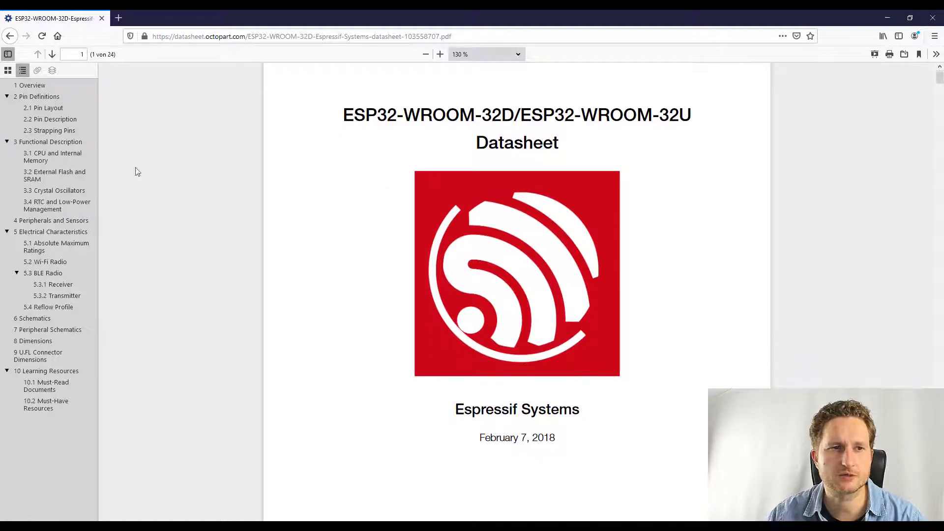
left_click(76, 119)
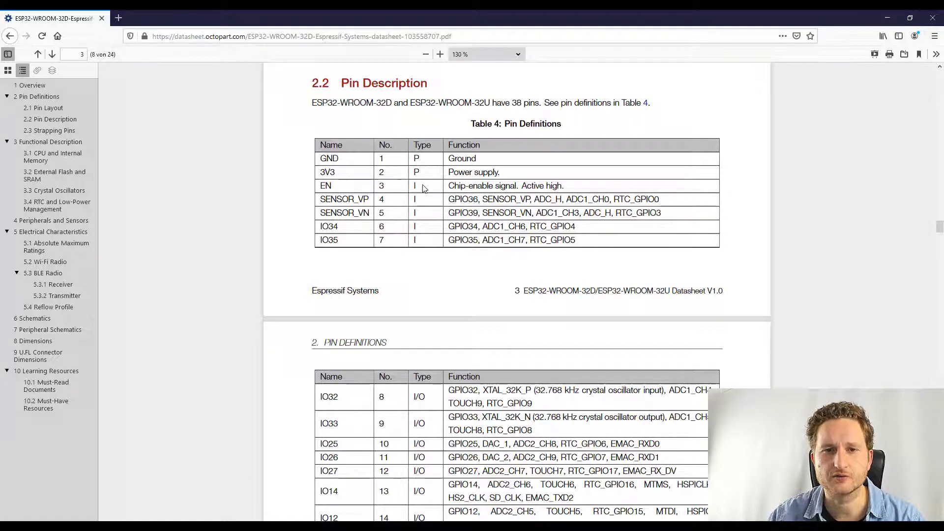
scroll(426, 214, "down", 3)
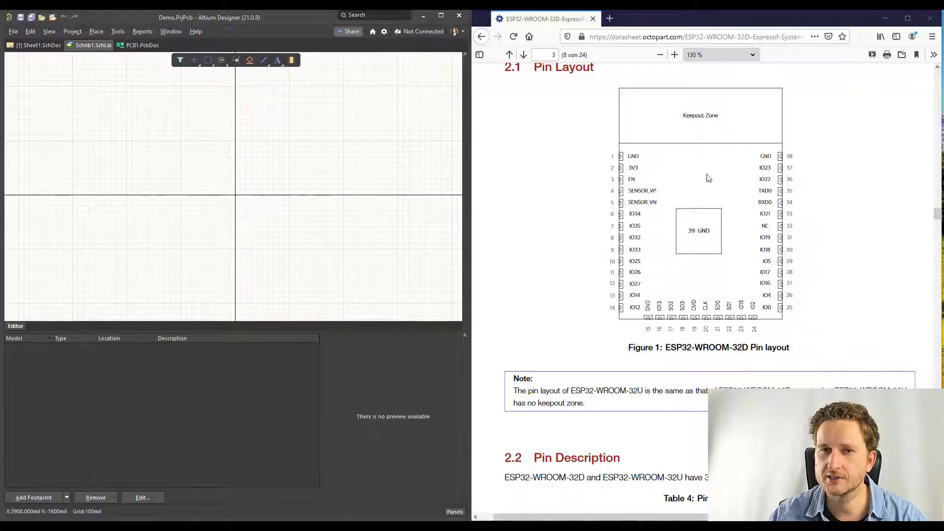
Return to Altium Designer's schematic library and start placing a pin with designator 1 and name GND
left_click(309, 152)
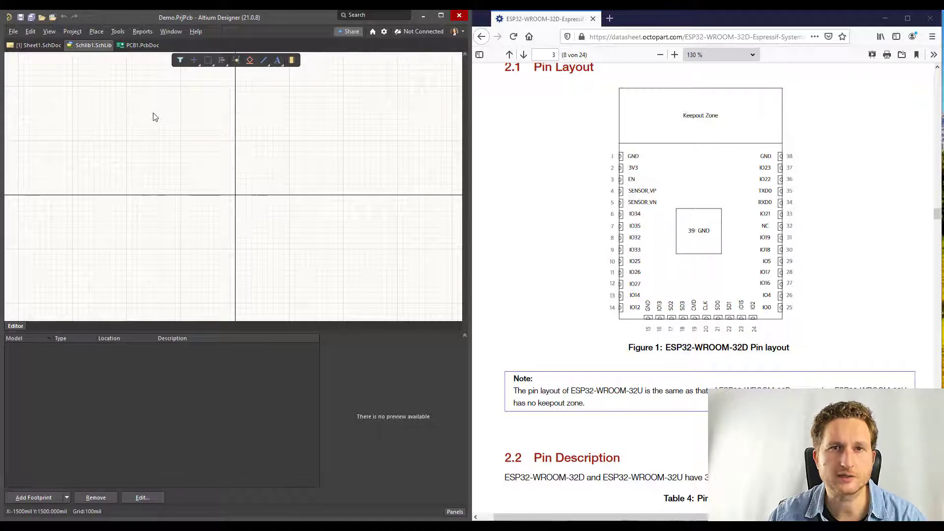
left_click(96, 33)
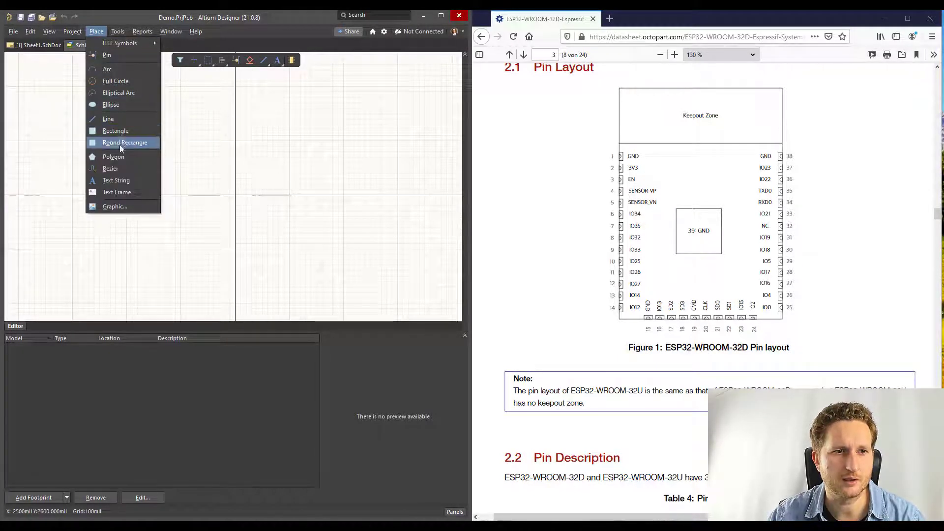
left_click(111, 58)
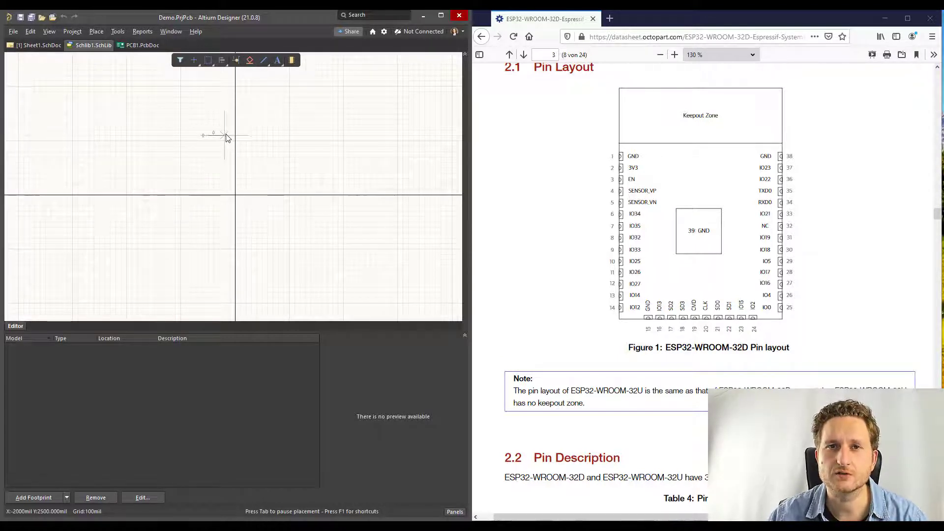
key("Tab")
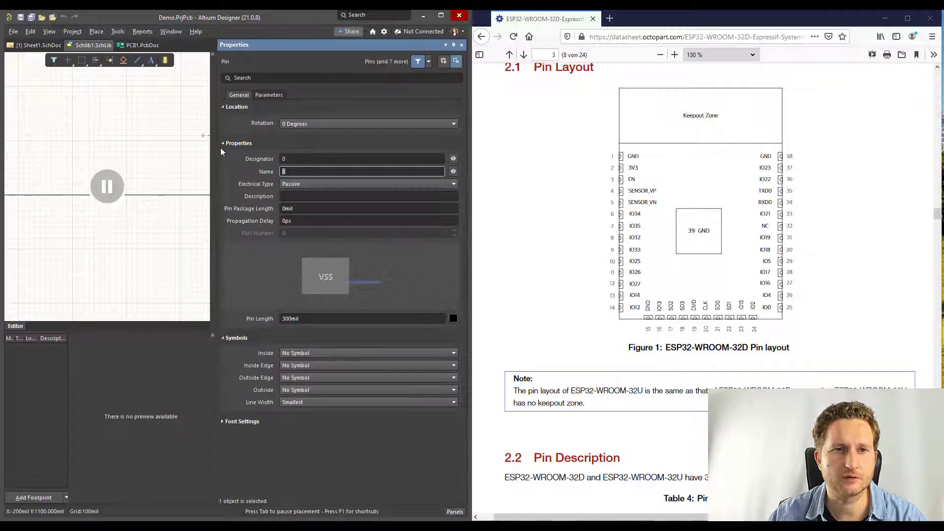
left_click(292, 160)
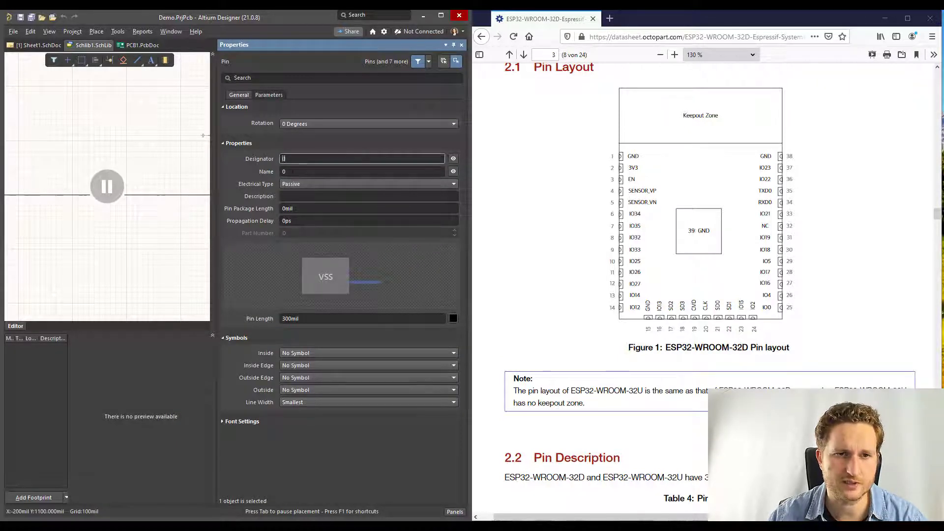
double_click(283, 159)
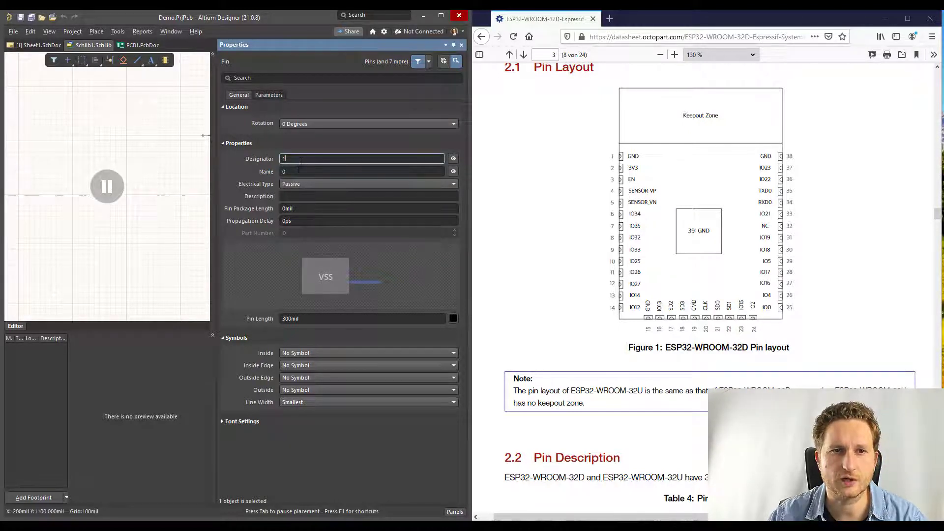
double_click(298, 172)
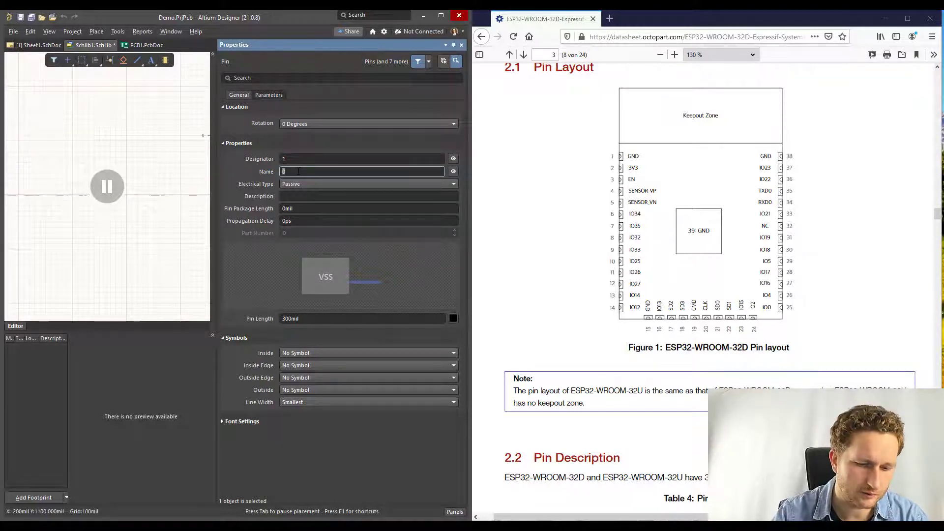
type("GND")
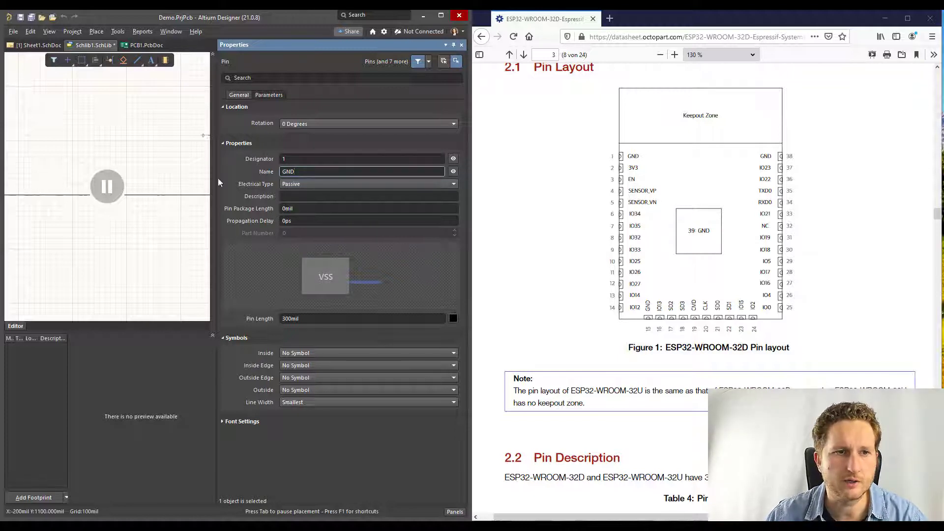
left_click(113, 190)
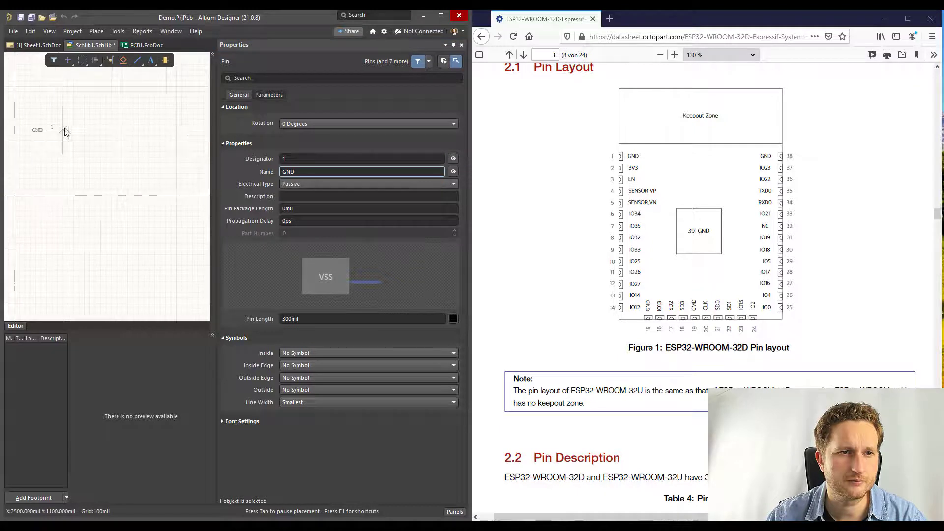
Place pins 1 to 19 downward in a vertical column at 100 mil spacing, all named GND
right_click_drag(46, 150, 119, 142)
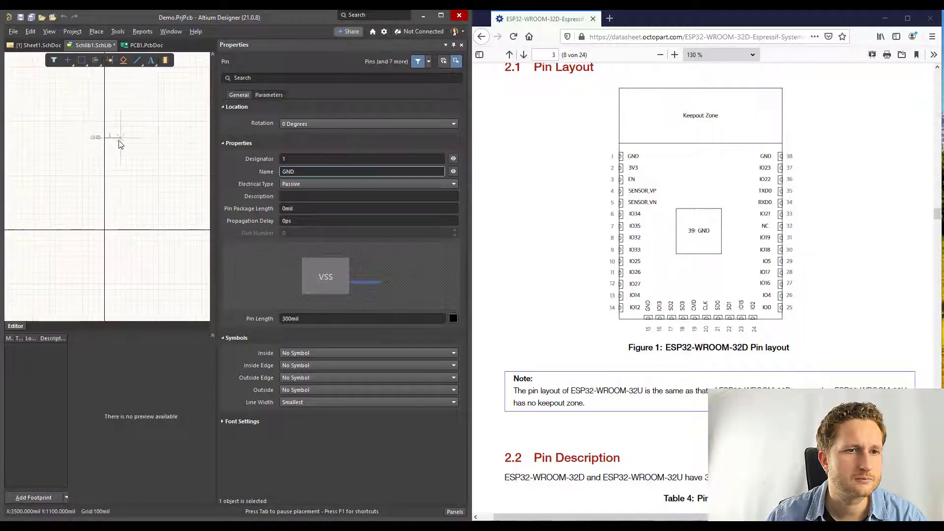
left_click(175, 121)
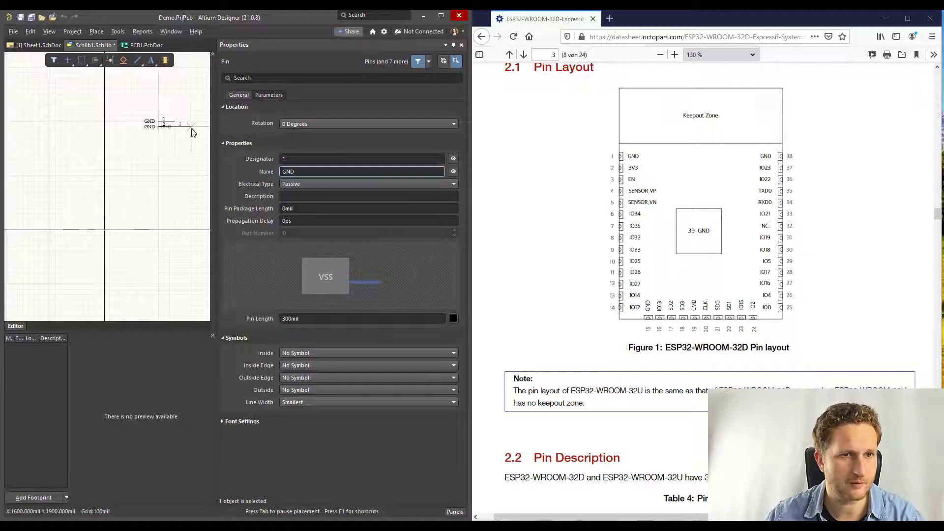
left_click(175, 132)
left_click(176, 133)
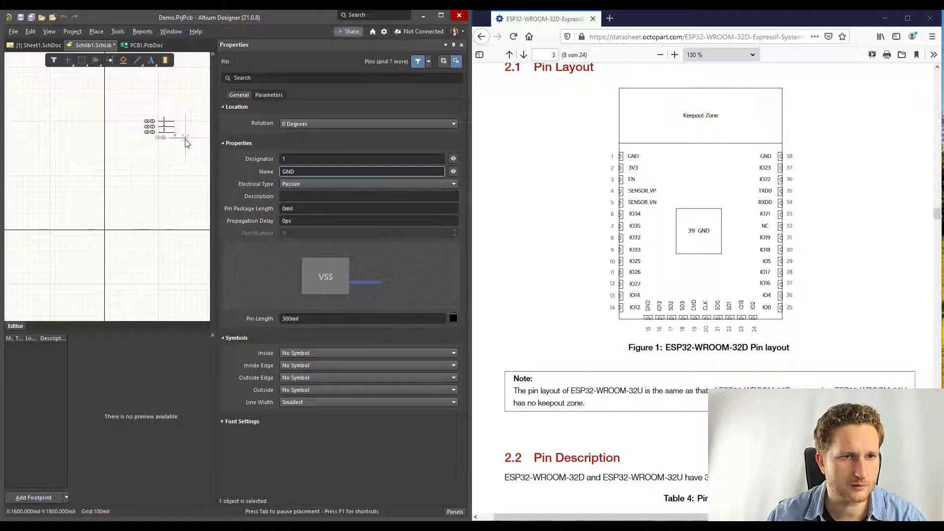
left_click(177, 143)
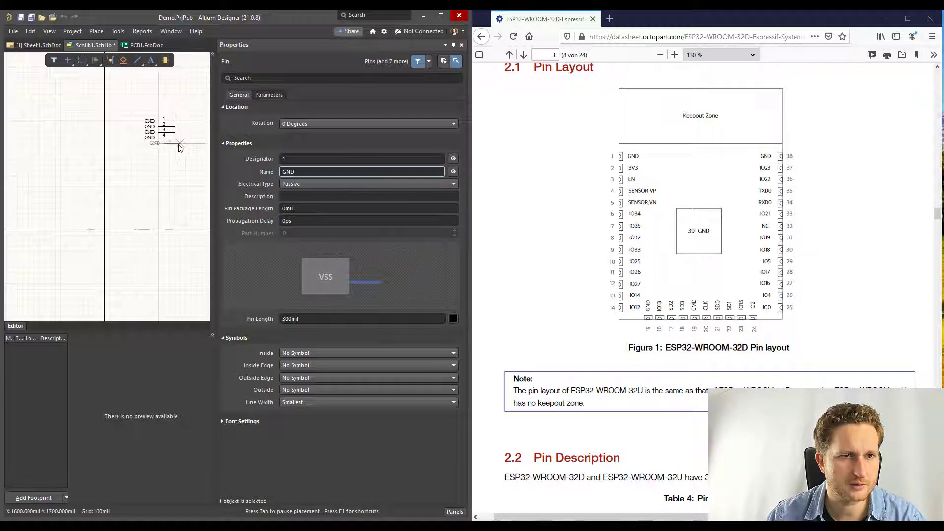
left_click(177, 149)
left_click(177, 154)
left_click(176, 159)
left_click(176, 165)
left_click(175, 171)
left_click(176, 176)
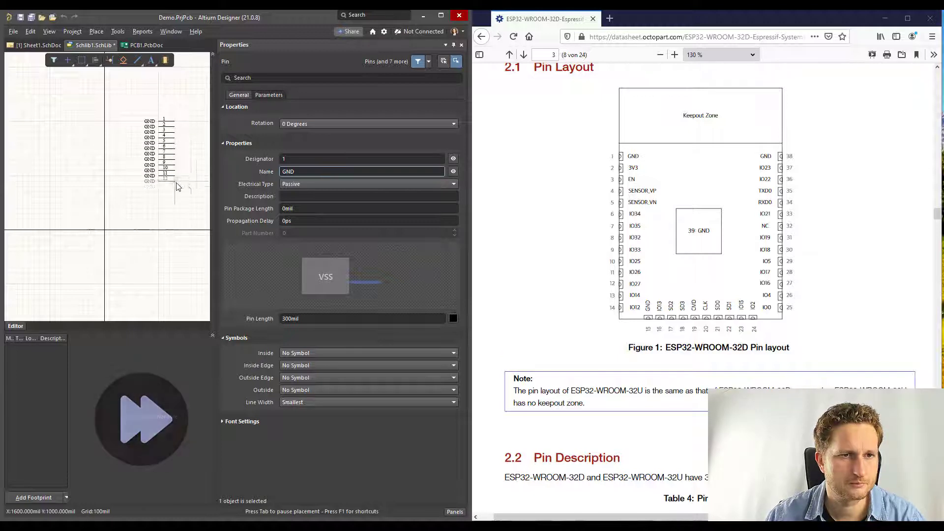
left_click(176, 182)
left_click(175, 187)
left_click(176, 192)
left_click(175, 198)
left_click(176, 203)
left_click(175, 214)
left_click(176, 219)
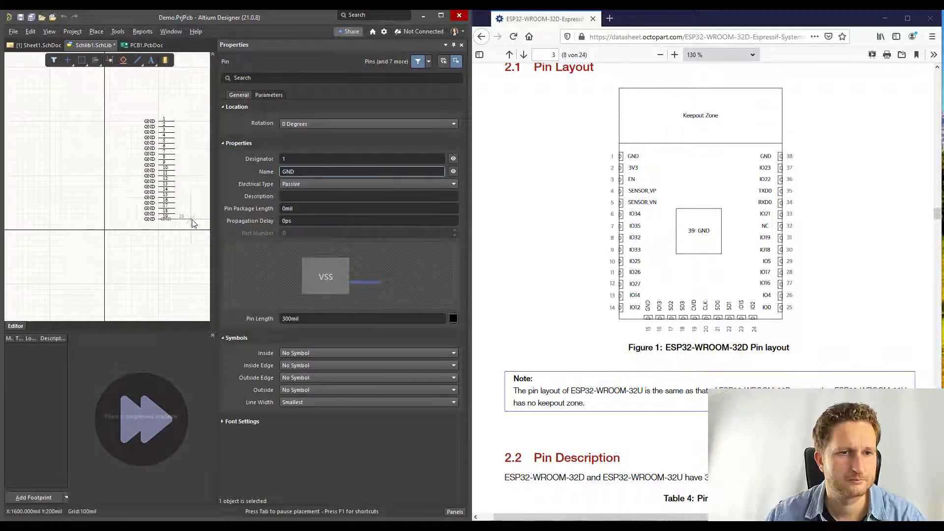
Rotate the pin by 180 degrees, place pins 20 to 38 upward in an opposite column at 100 mil spacing, and close the pin properties
key("space")
key("space")
left_click(88, 218)
left_click(88, 214)
left_click(88, 208)
left_click(89, 203)
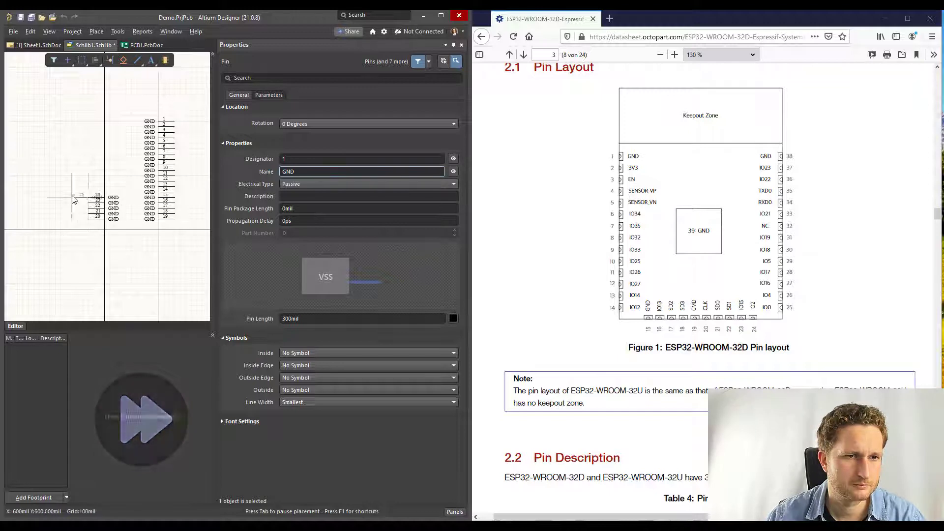
left_click(88, 198)
left_click(88, 192)
left_click(87, 187)
left_click(88, 181)
left_click(87, 176)
left_click(86, 170)
left_click(87, 159)
left_click(88, 154)
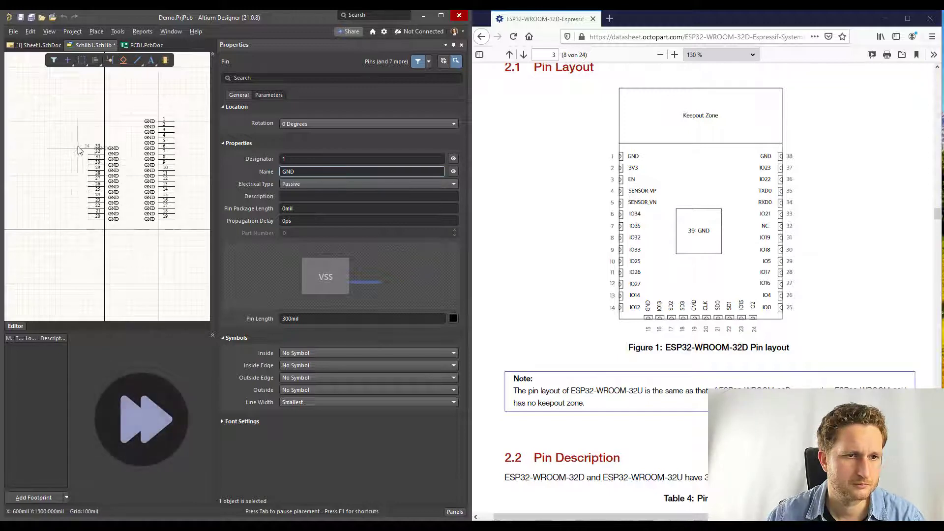
left_click(87, 149)
left_click(88, 143)
left_click(87, 138)
left_click(88, 132)
left_click(88, 127)
left_click(87, 122)
left_click(462, 44)
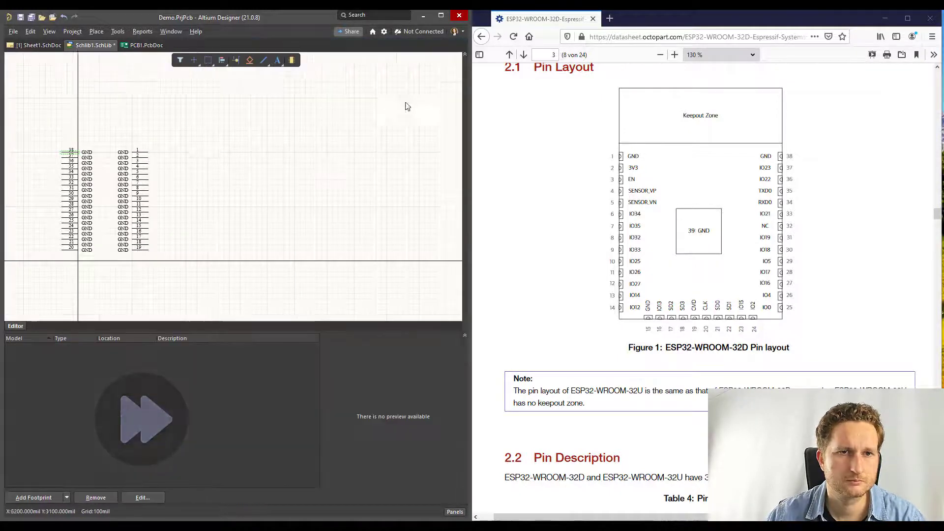
Bring up the datasheet's Table 4 pin definitions and select pins 1 to 7 in the symbol
scroll(170, 208, "up", 3, "ctrl")
right_click_drag(170, 208, 316, 211)
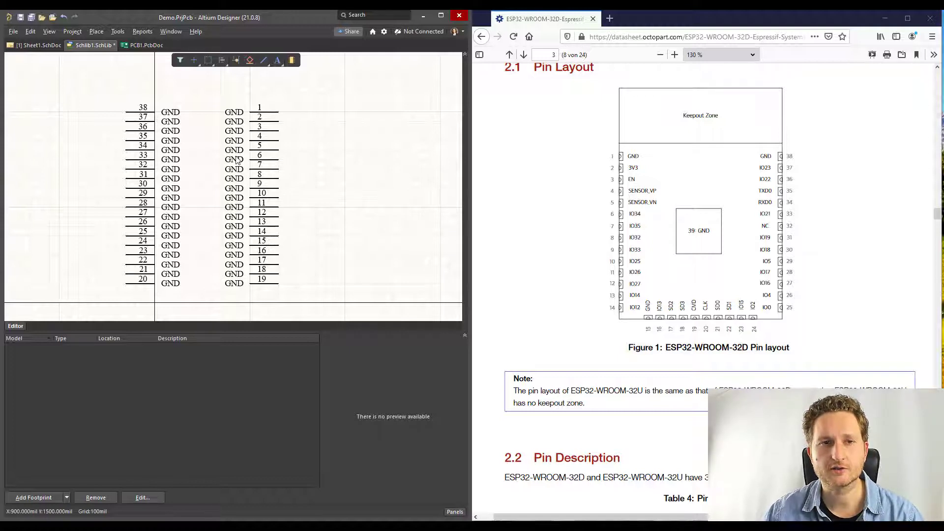
left_click(597, 205)
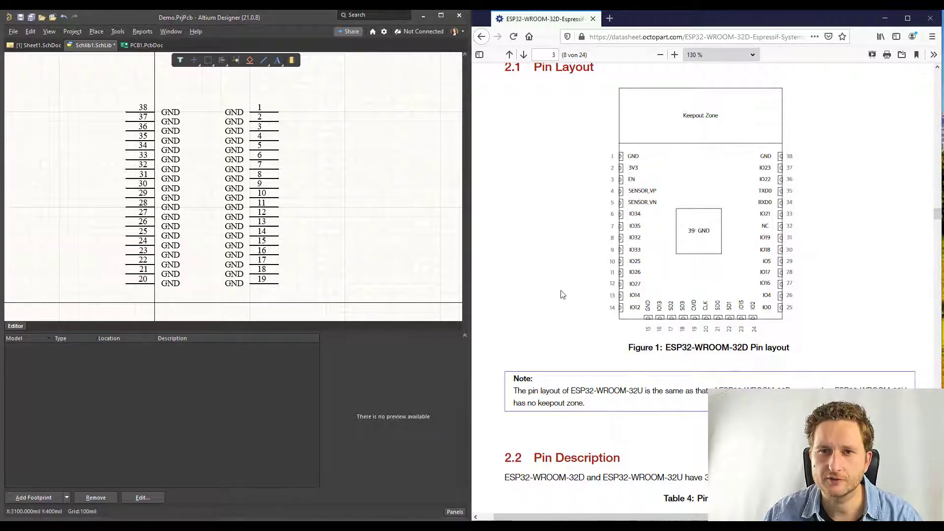
scroll(576, 246, "down", 5)
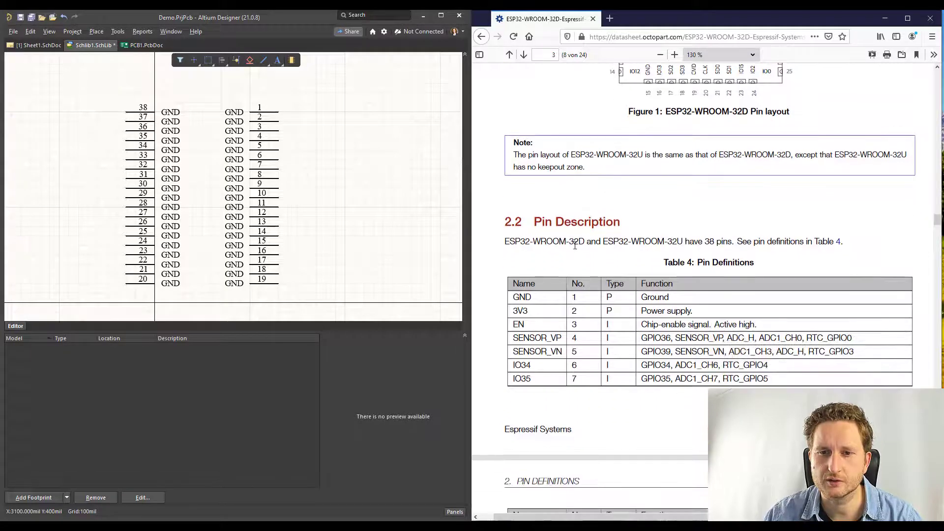
scroll(576, 245, "down", 3)
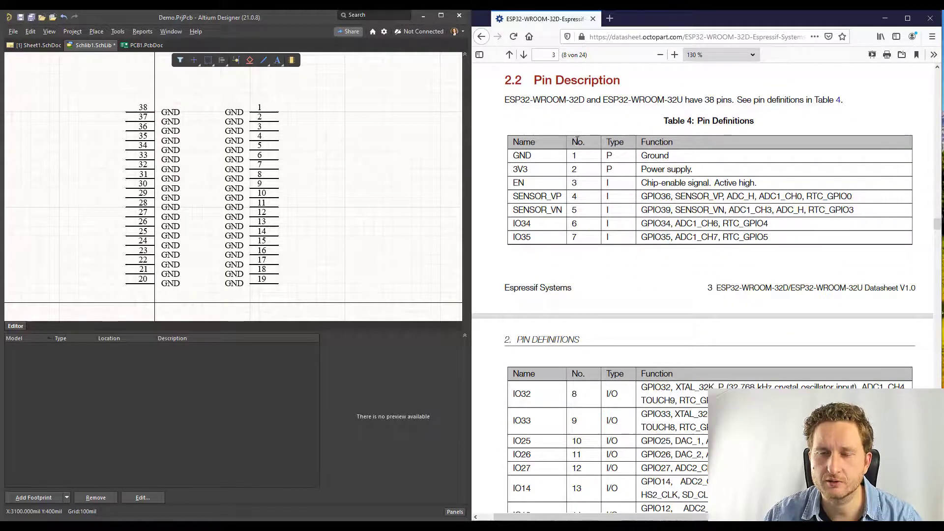
left_click(352, 200)
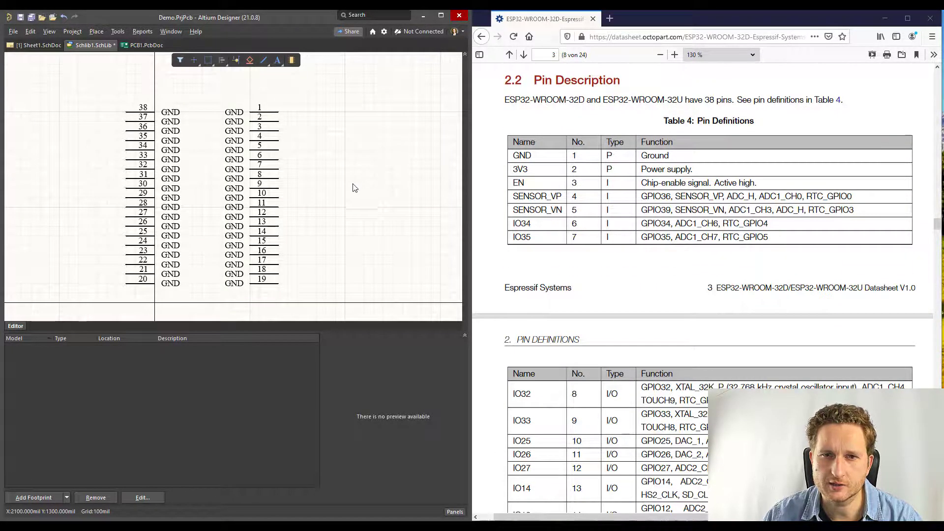
left_click_drag(214, 91, 244, 134)
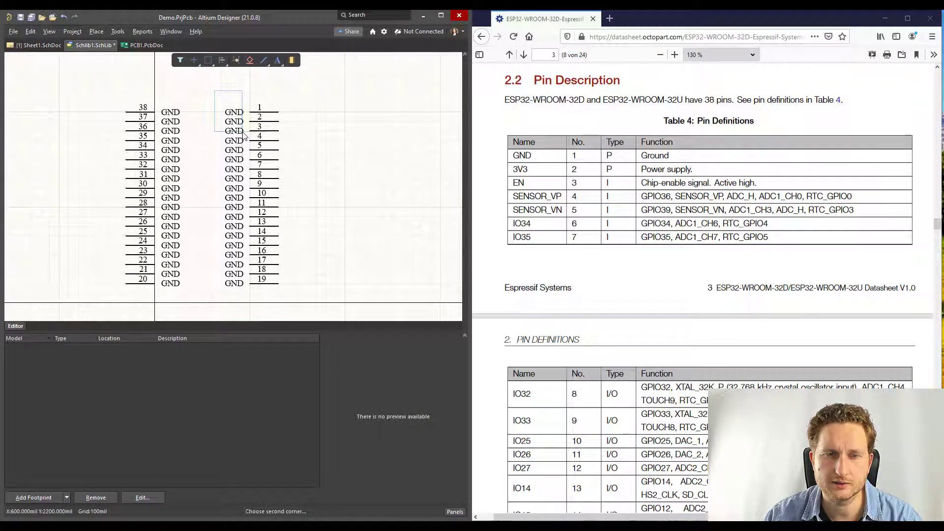
left_click_drag(245, 134, 289, 180)
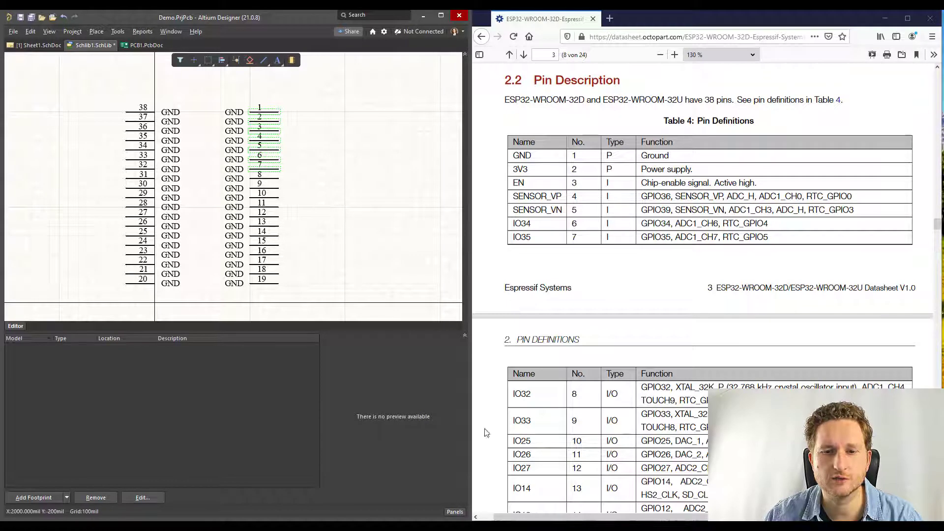
Open the SCHLIB List for the selected pins, dock it beside the drawing and widen it to show the Name column
left_click(454, 512)
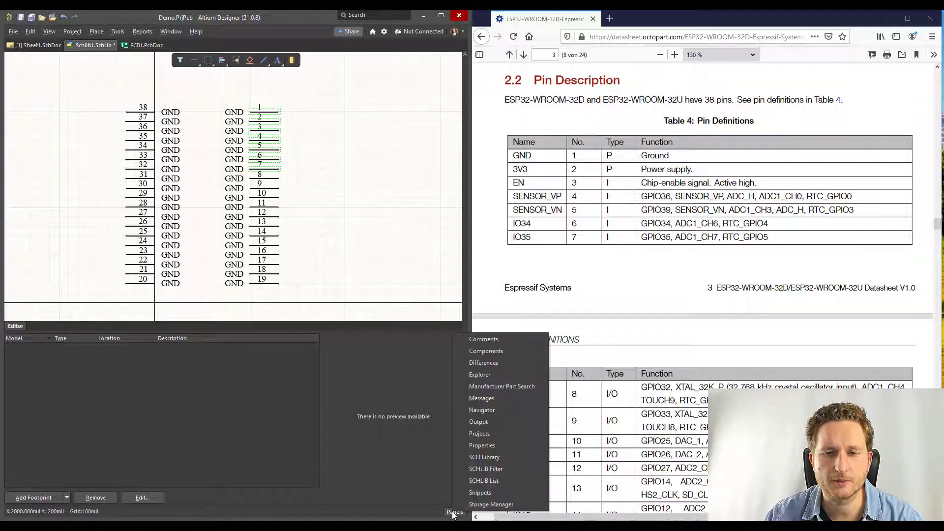
left_click(494, 482)
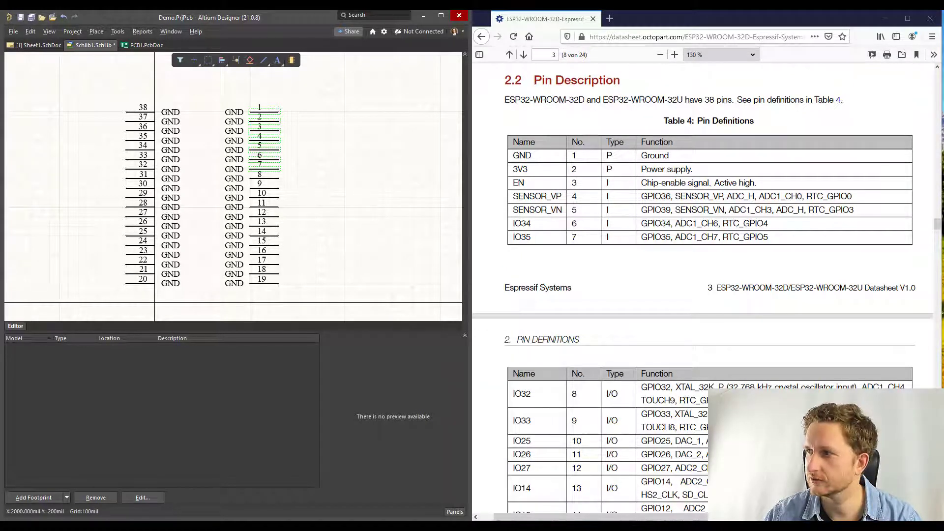
left_click_drag(492, 142, 34, 73)
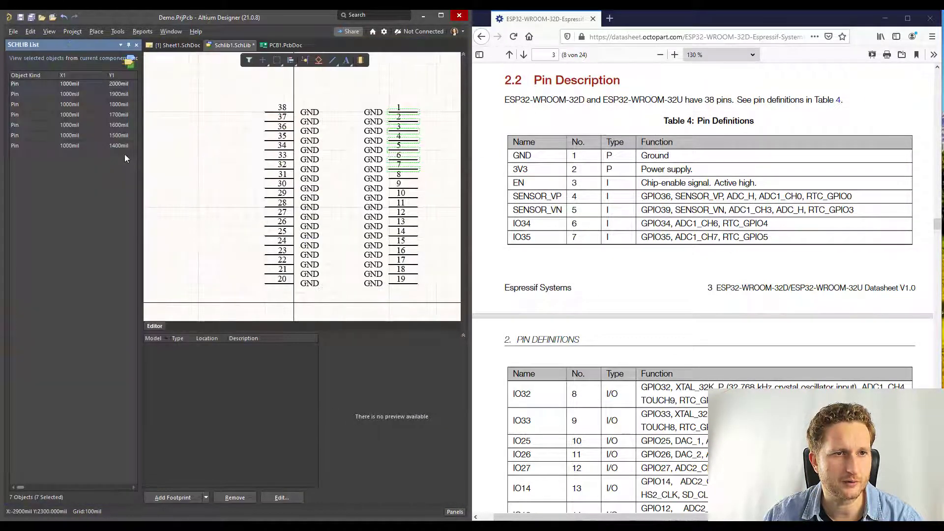
left_click_drag(141, 160, 256, 156)
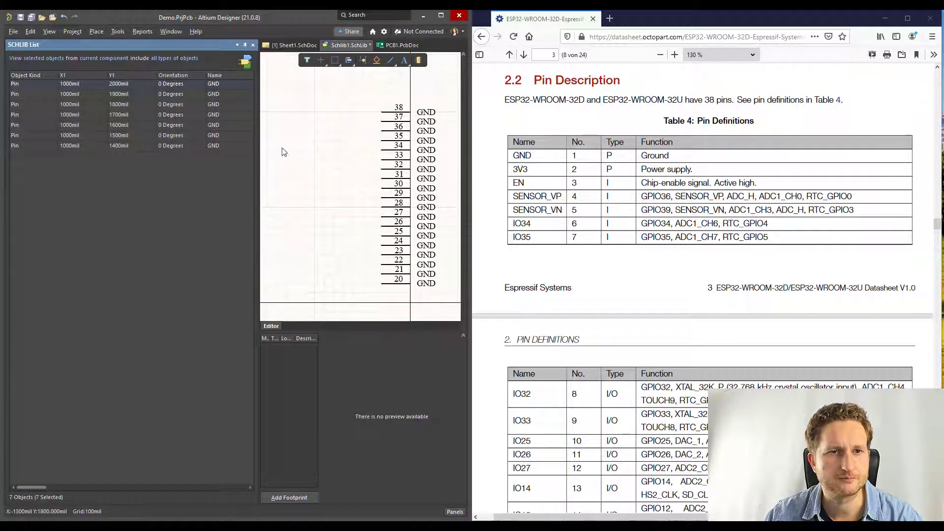
right_click_drag(350, 100, 301, 109)
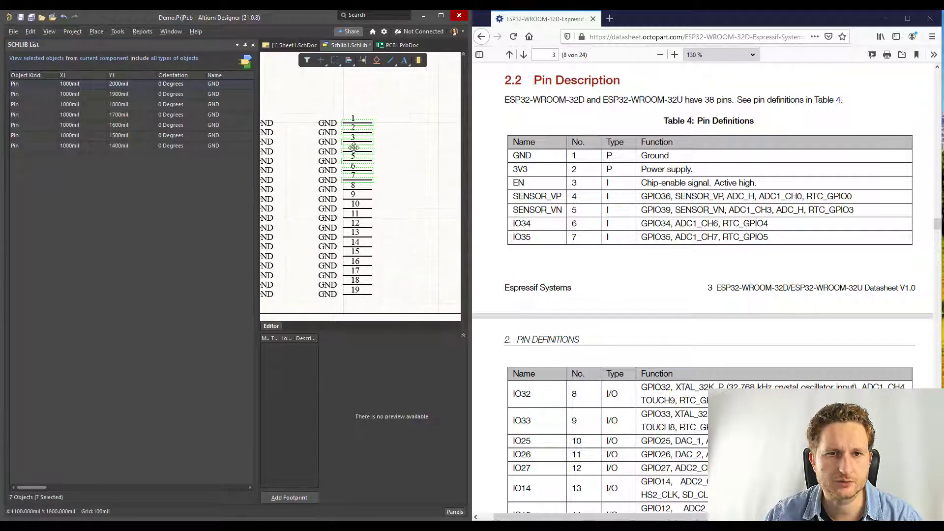
scroll(386, 119, "up", 2, "ctrl")
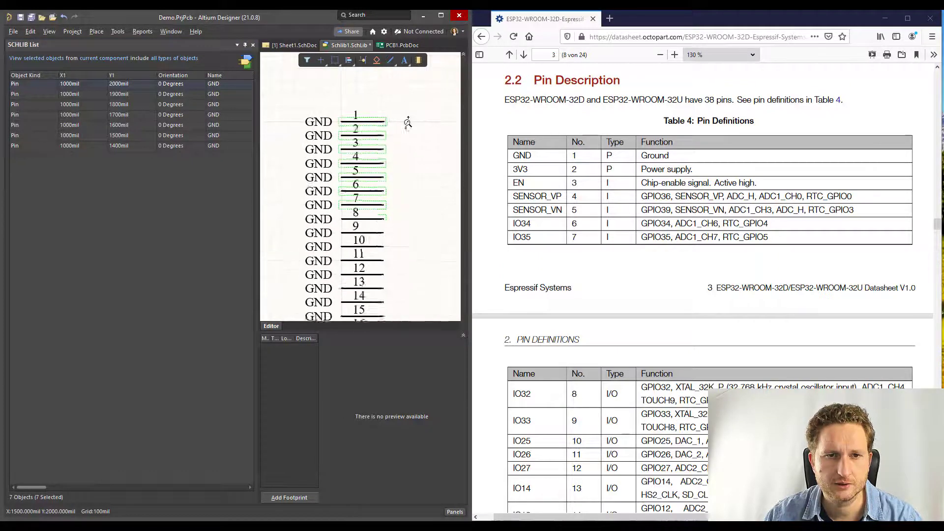
Switch the pin list to edit mode, restrict it to pins only and sort it by Y1 in descending order
left_click(19, 60)
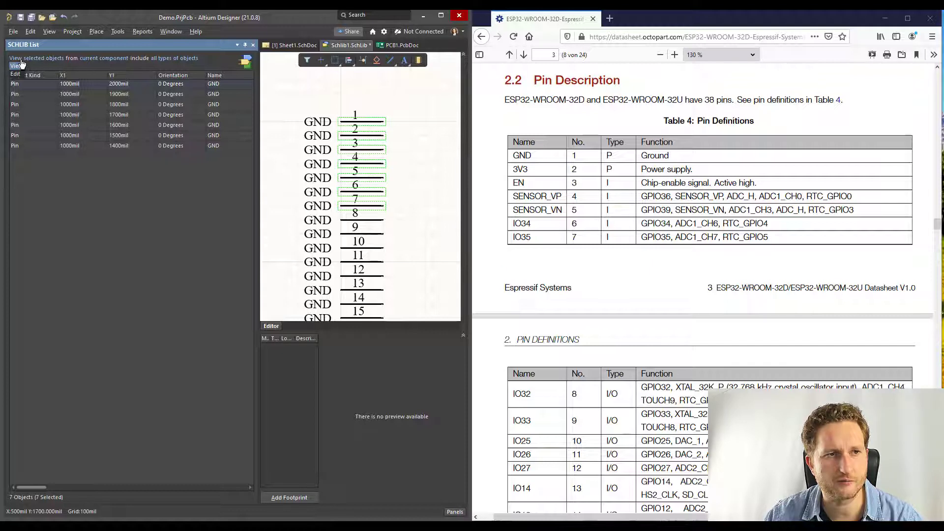
left_click(20, 74)
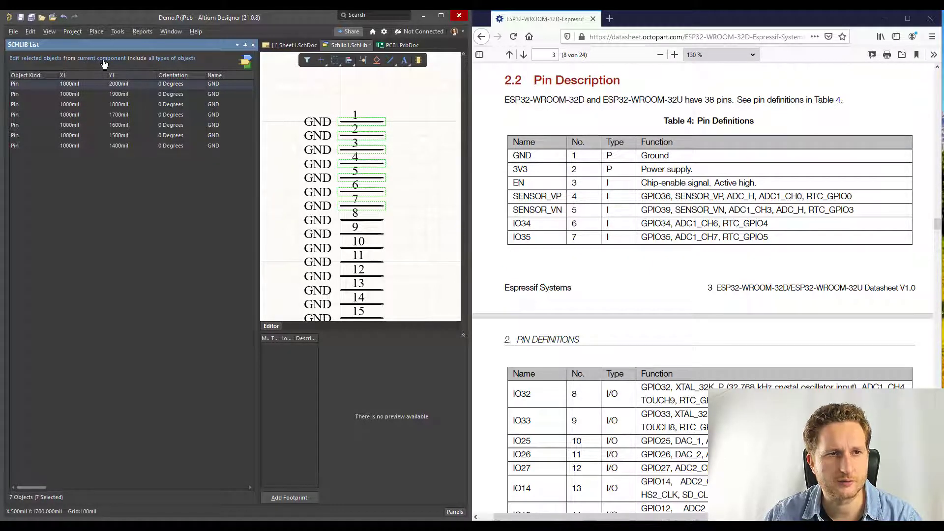
left_click(182, 59)
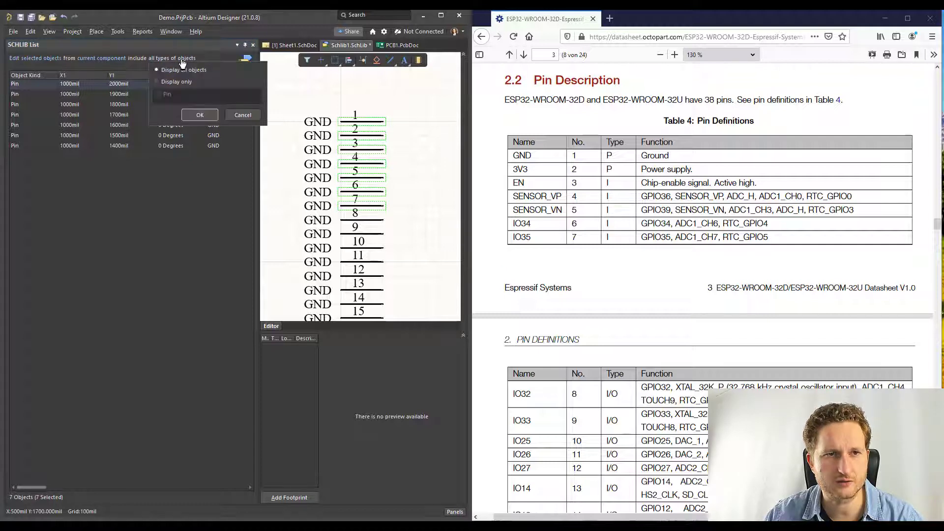
left_click(158, 82)
left_click(157, 94)
left_click(197, 115)
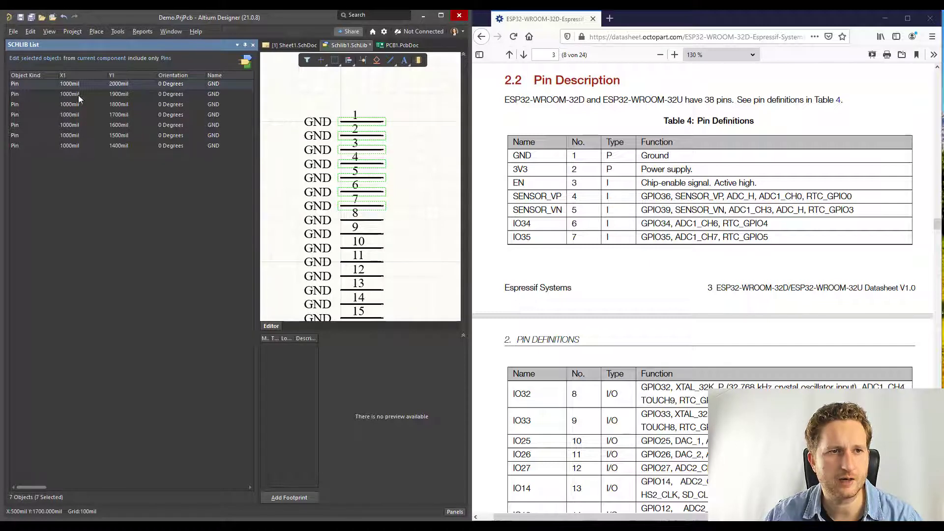
left_click(126, 75)
left_click(126, 75)
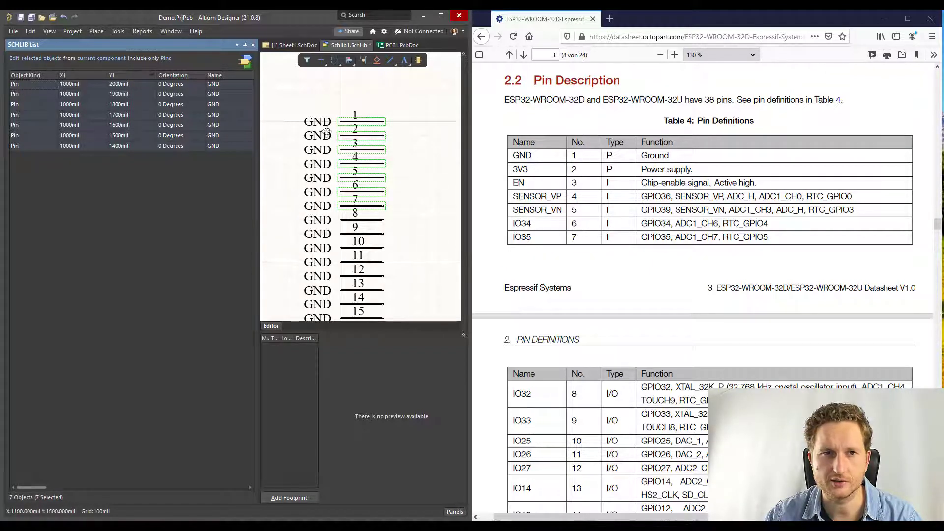
Rename pin 2 as 3V3 and pin 3 as EN in the pin list
left_click(225, 85)
left_click(222, 94)
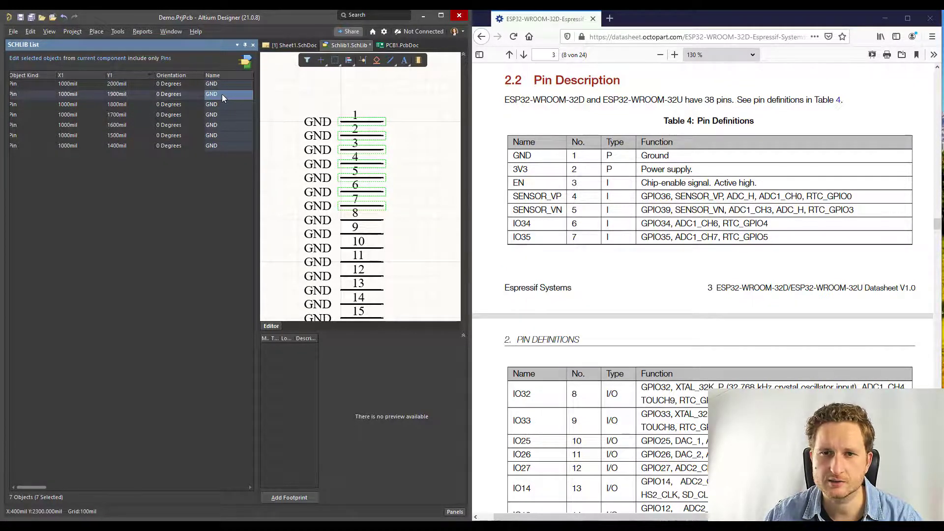
type("3V3")
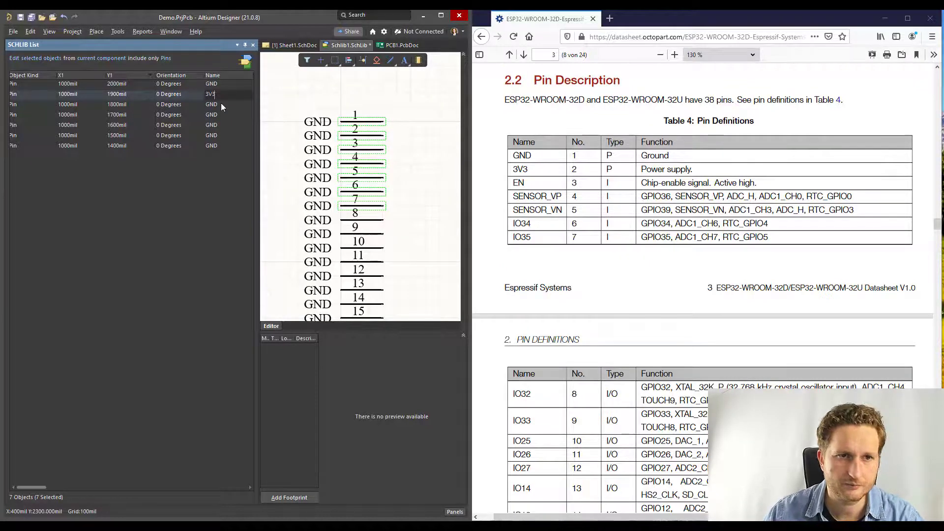
left_click(220, 104)
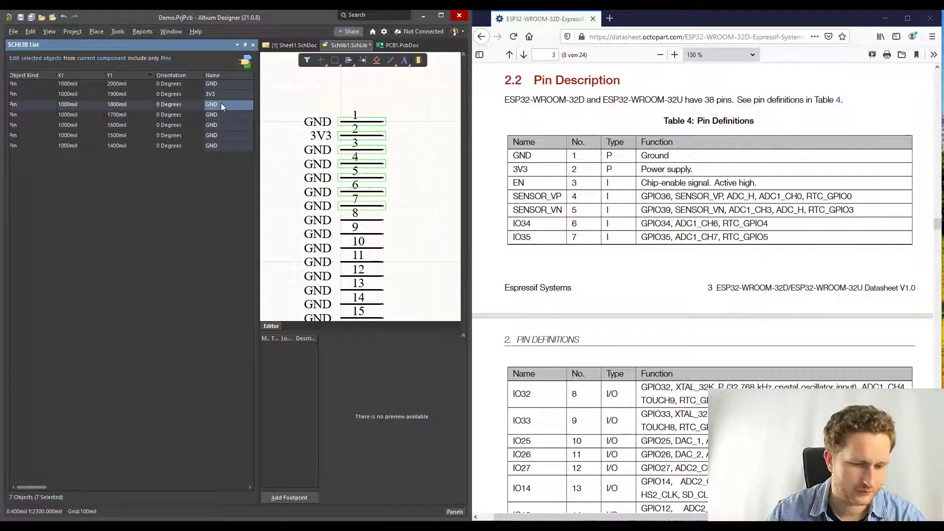
type("EN")
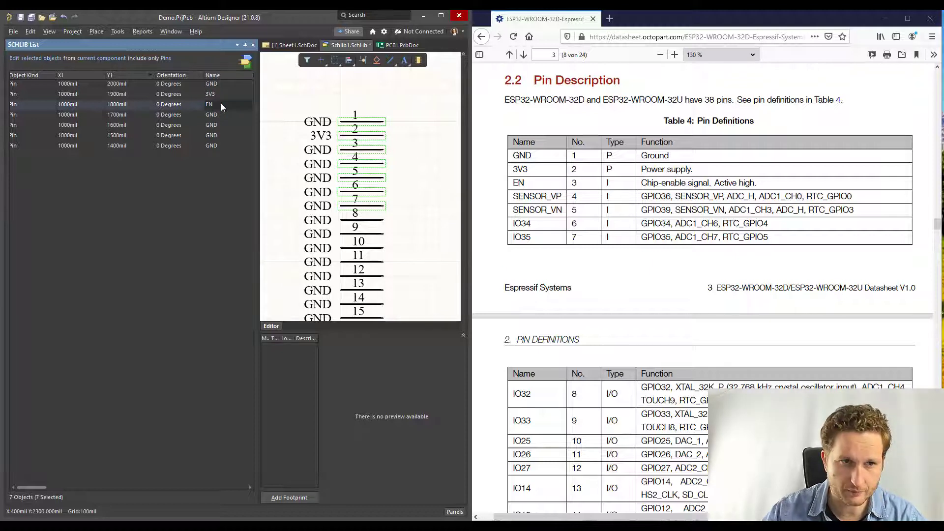
left_click(217, 114)
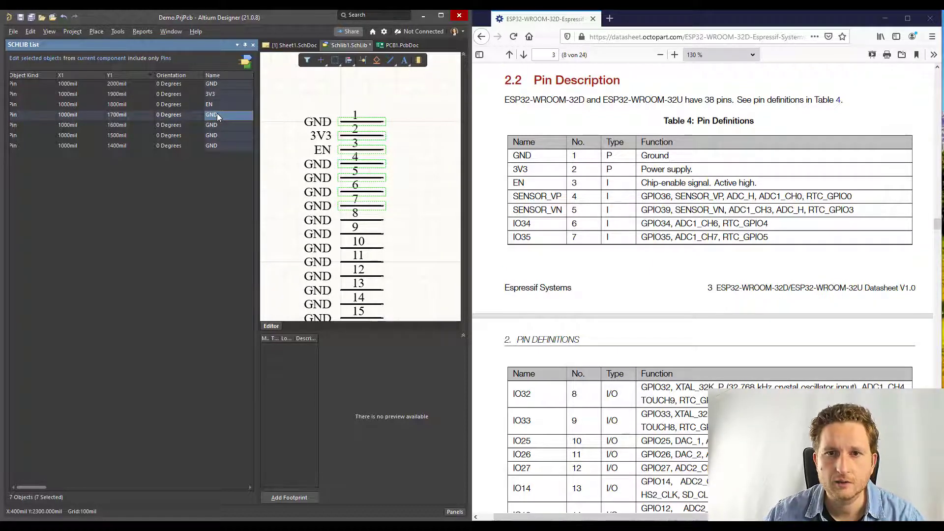
type("SE")
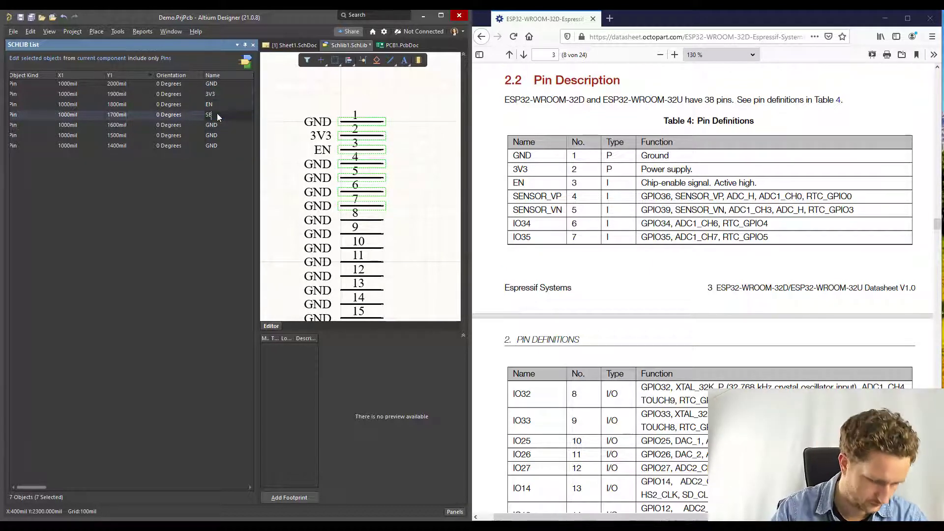
type("NSOR_VP")
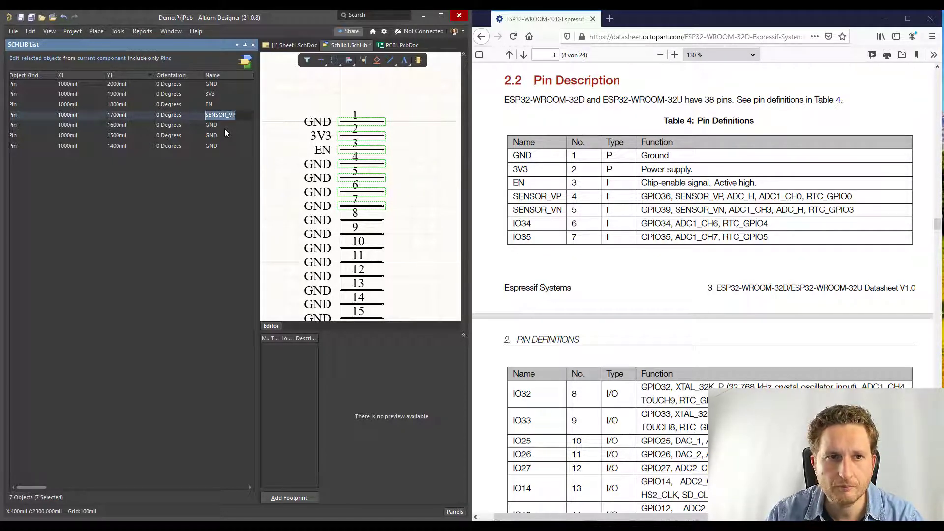
key("Escape")
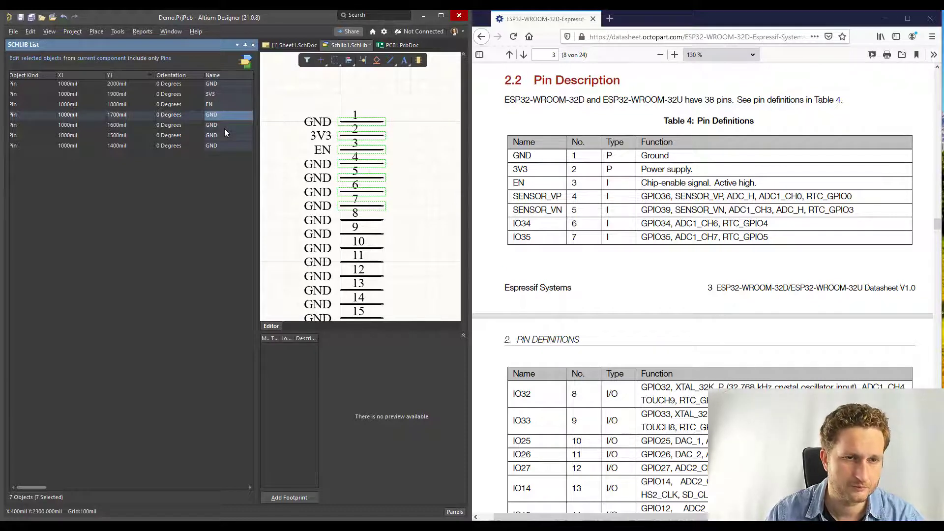
Rename pin 4 as SENSOR_VP and pin 5 as SENSOR_VN in the pin list
key("F2")
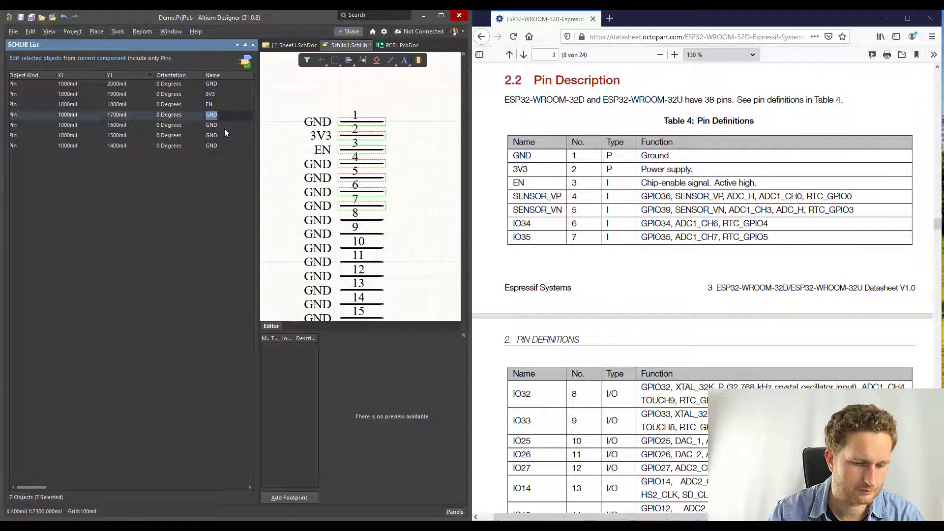
type("SENSOR")
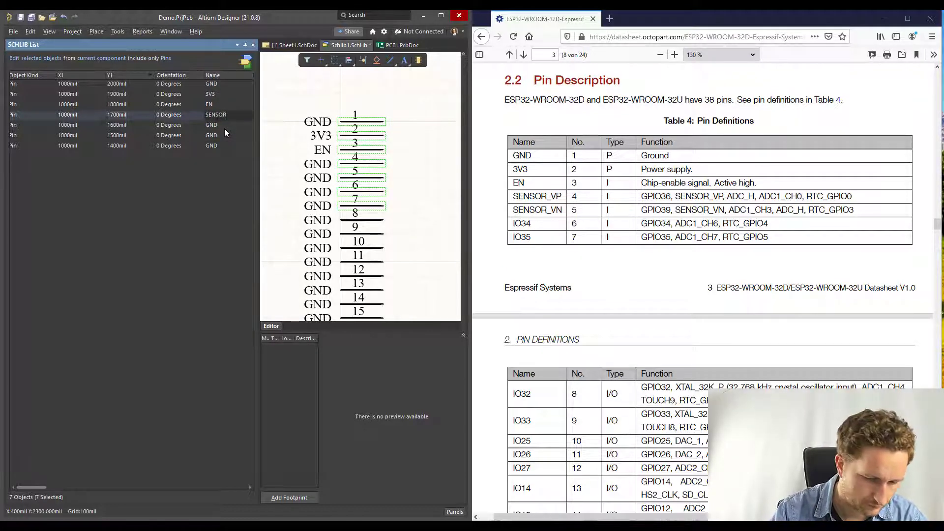
type("_VP")
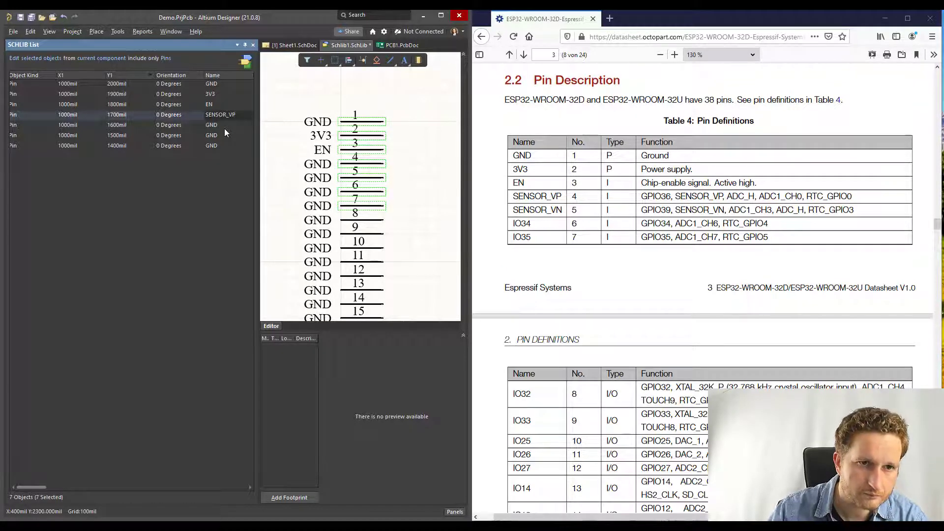
key("Return")
type("S")
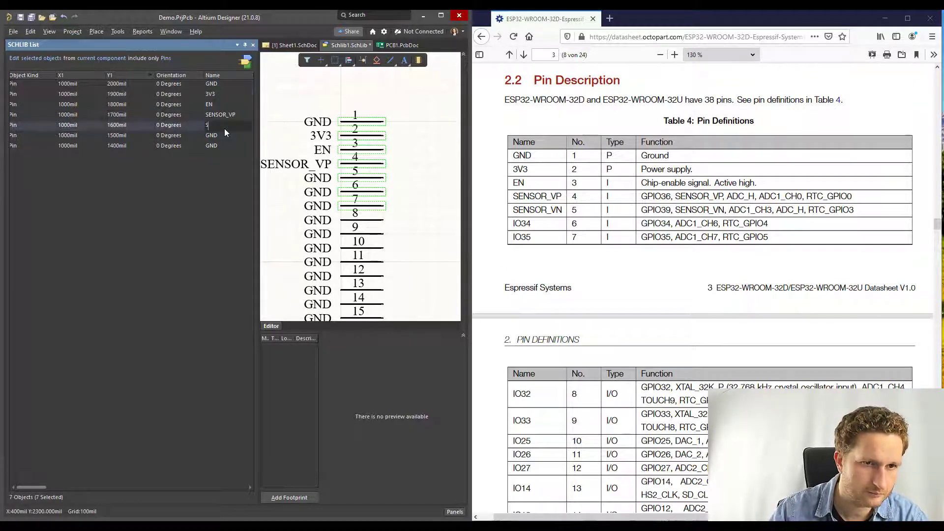
type("ENSOR_")
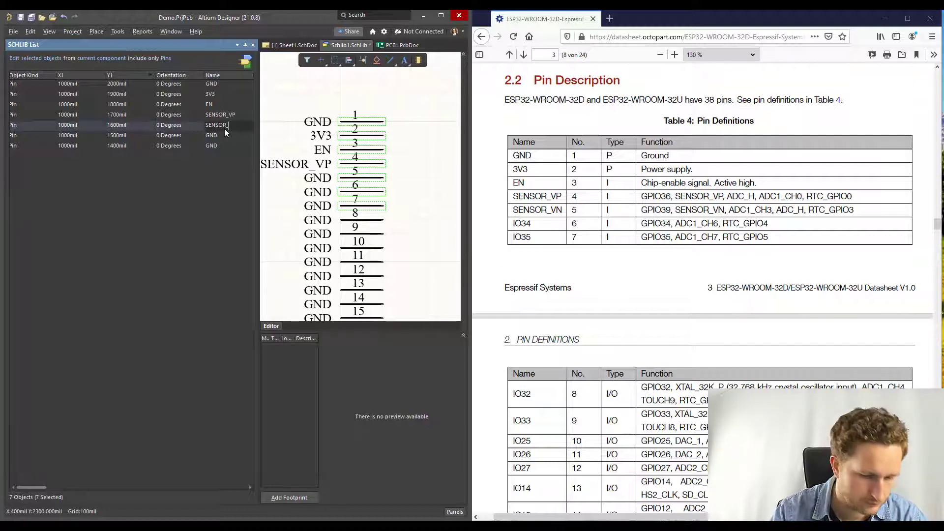
type("VN")
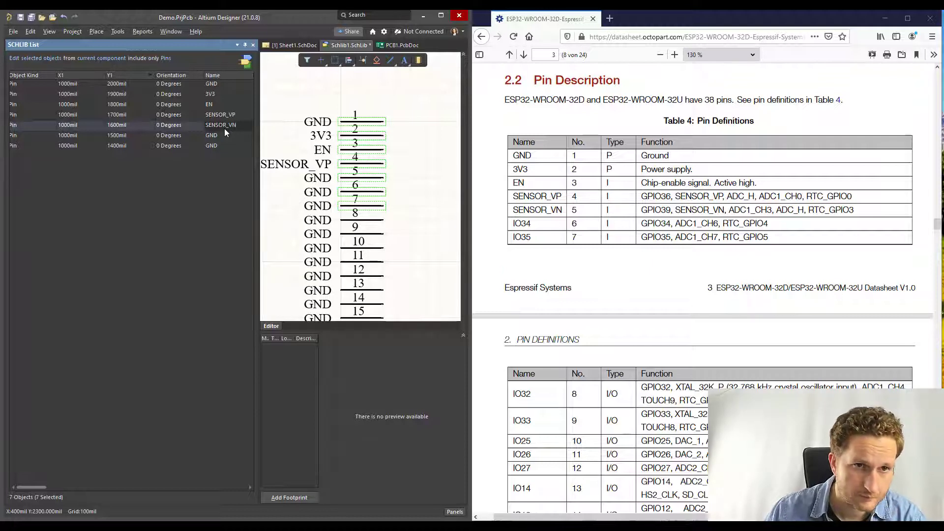
Rename pin 6 as IO34 and pin 7 as IO35 in the pin list
double_click(216, 137)
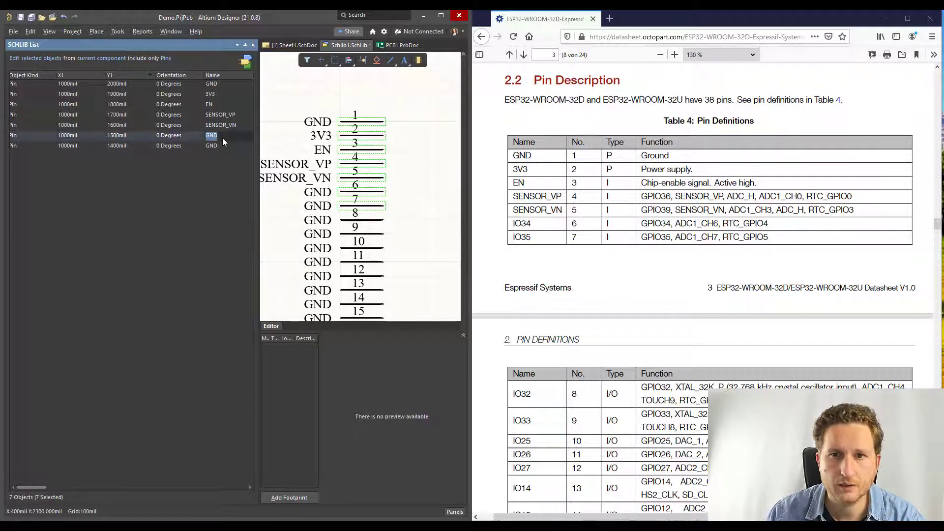
type("IO")
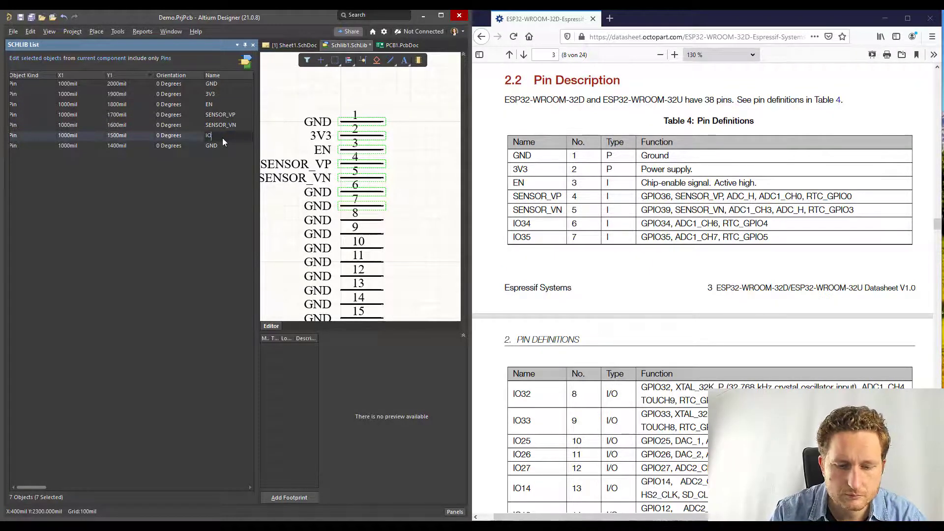
type("34")
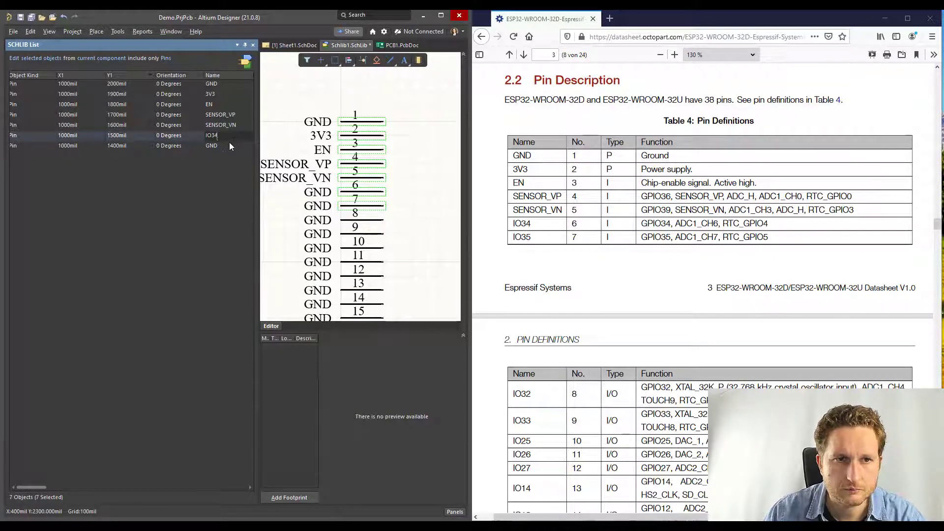
double_click(227, 145)
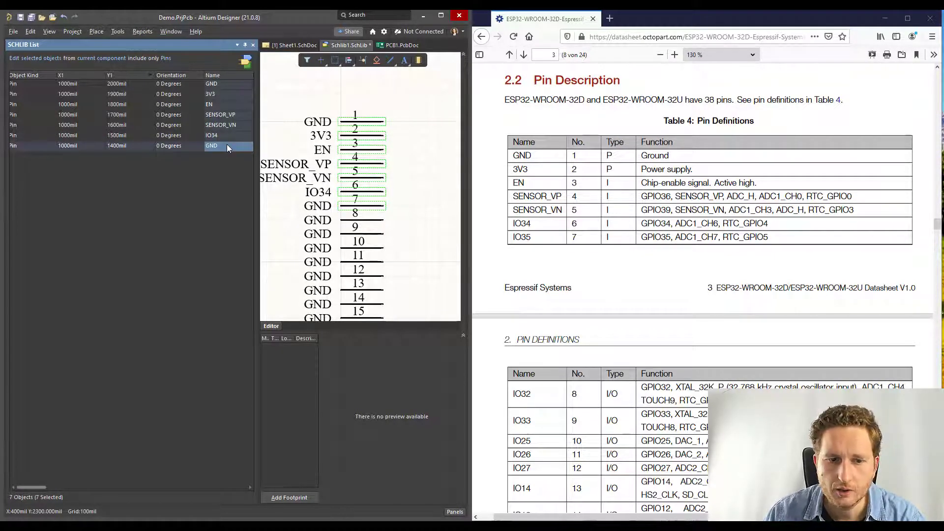
type("IO")
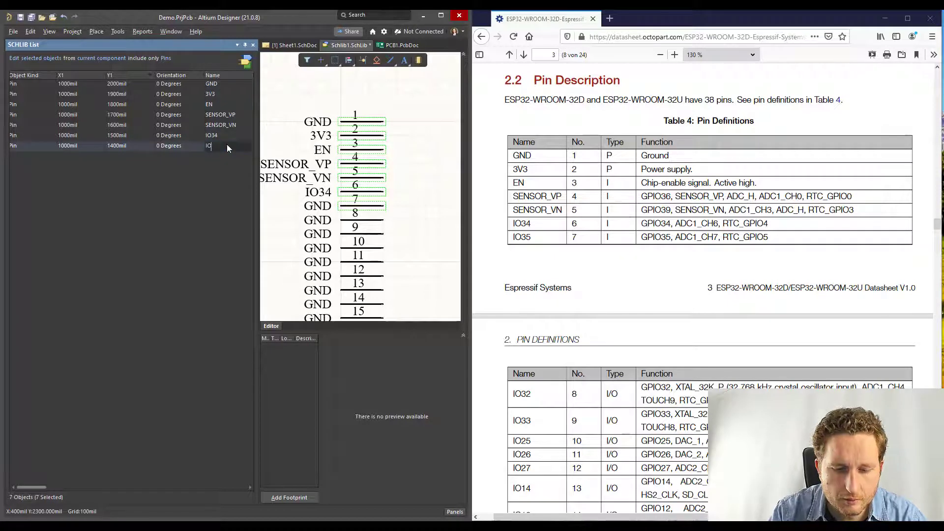
type("35")
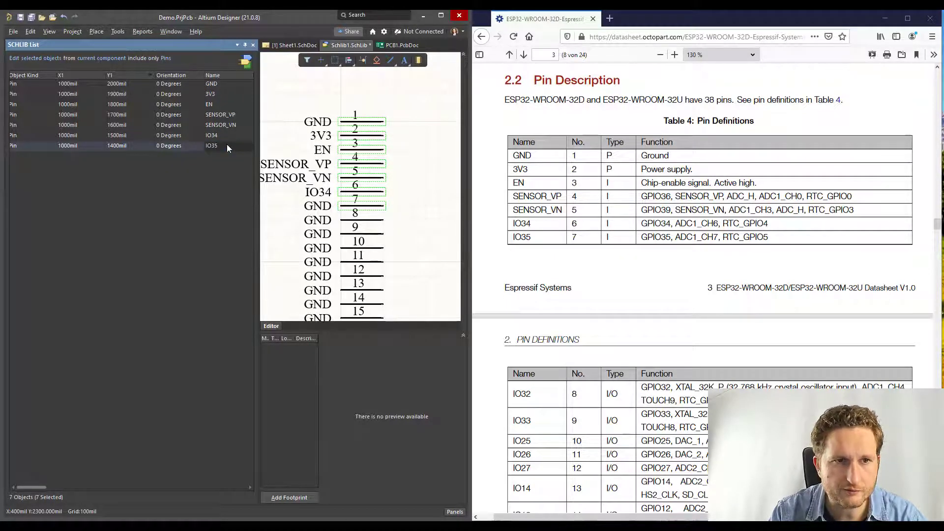
key("Return")
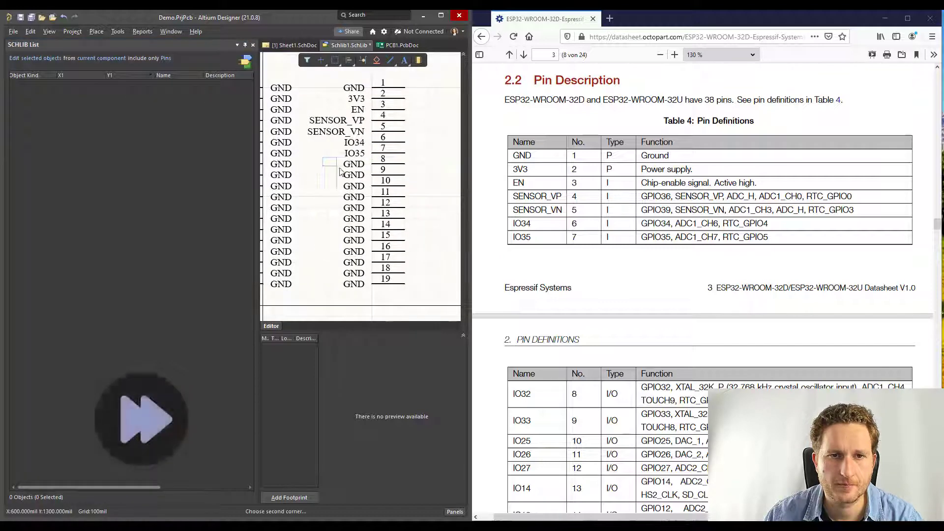
Select pins 8 to 19 and name pins 8 to 13 IO32, IO33, IO25, IO26, IO27 and IO14 in the pin list
left_click_drag(340, 170, 380, 291)
left_click(226, 84)
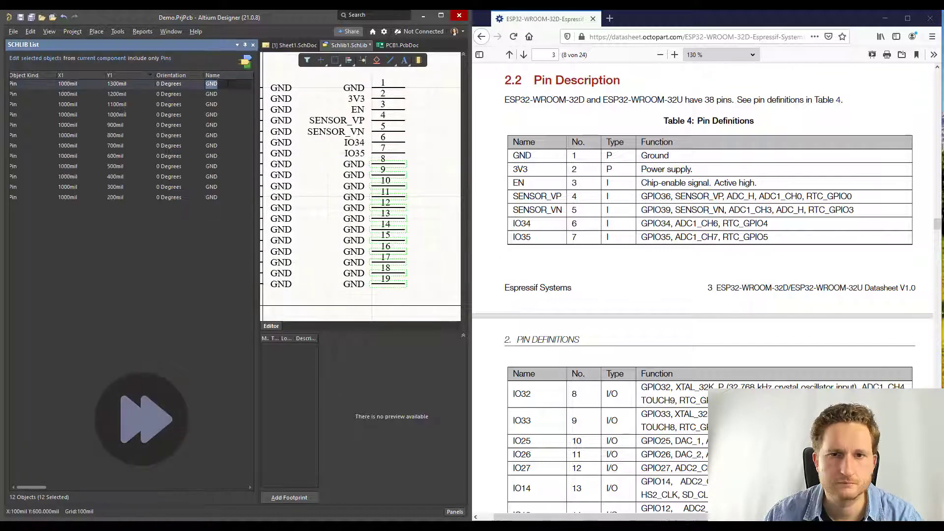
scroll(703, 246, "down", 5)
type("IO32")
key("Return")
type("IO33 IO25 IO26 IO27 IO14 ")
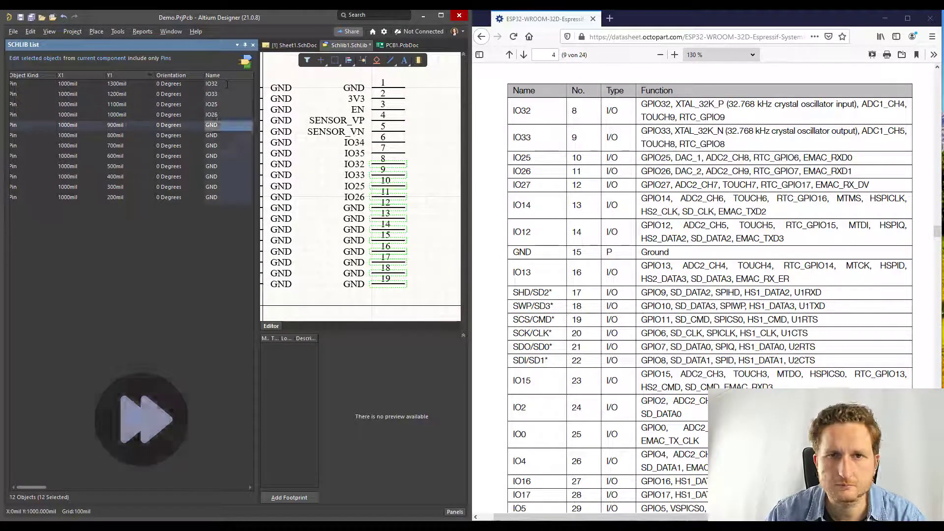
Name pins 14 to 19 IO12, GND, IO13, SHD/SD2, SWP/SD3 and SCS/CMD in the pin list
type("IO12 GND IO13 SHD/SD")
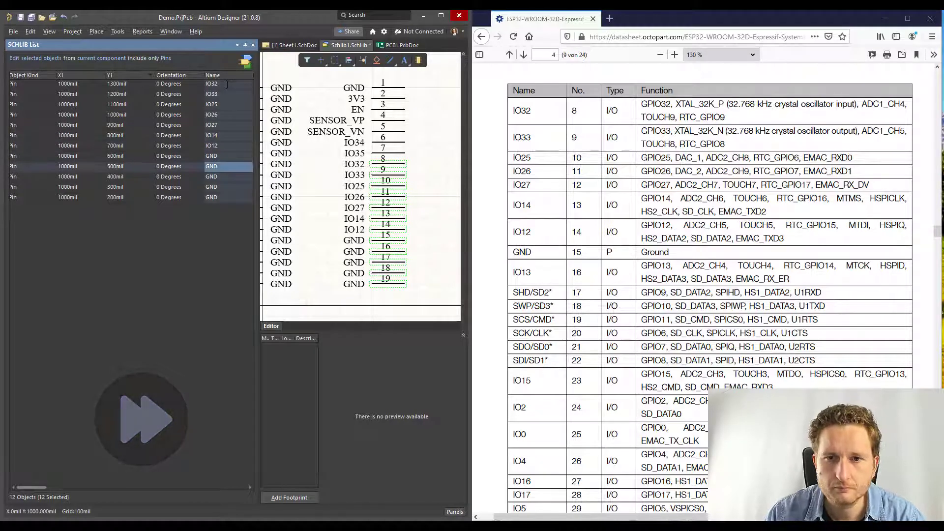
type("SWP/SD3")
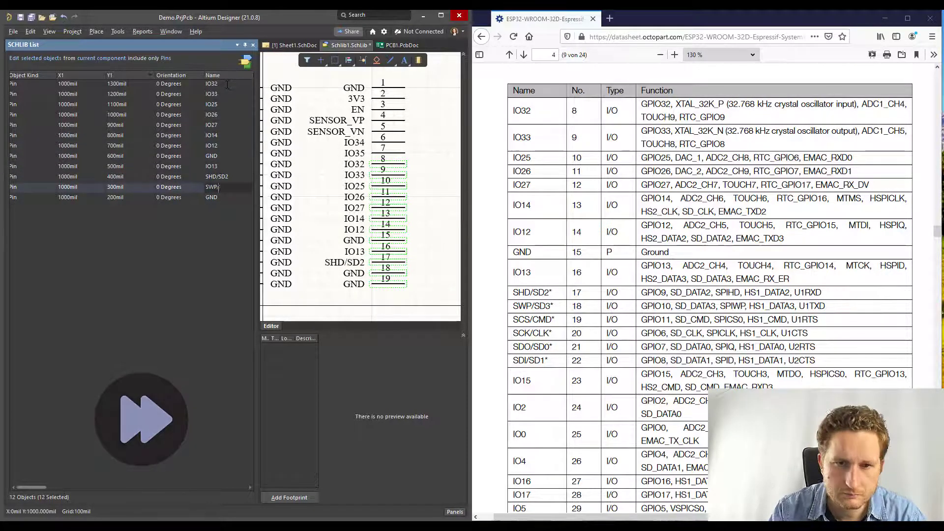
key("Down")
type("SCS/CMD")
key("Return")
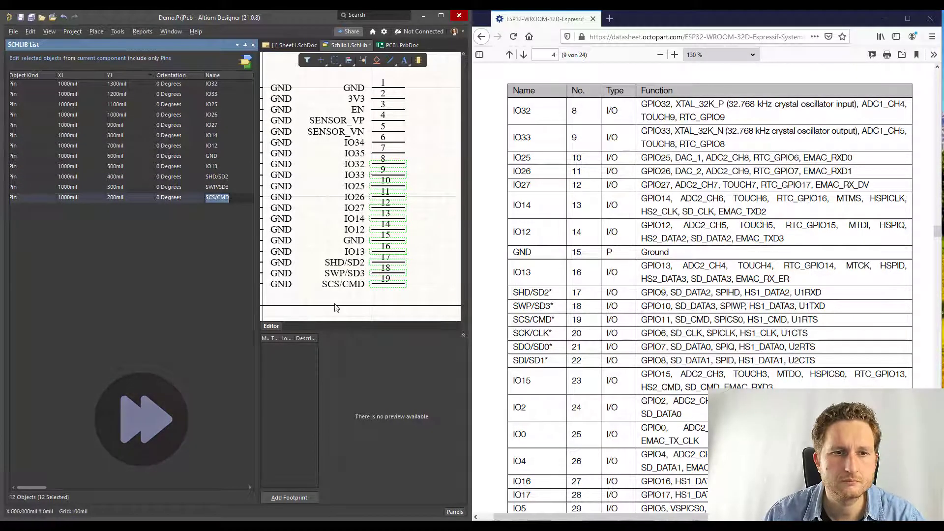
Select pins 20 to 38, sort the pin list by Y1 in ascending order and name the selected pins SCK/CLK
left_click(422, 232)
scroll(422, 231, "down", 1, "ctrl")
right_click_drag(311, 279, 356, 269)
left_click_drag(357, 271, 281, 74)
left_click(112, 75)
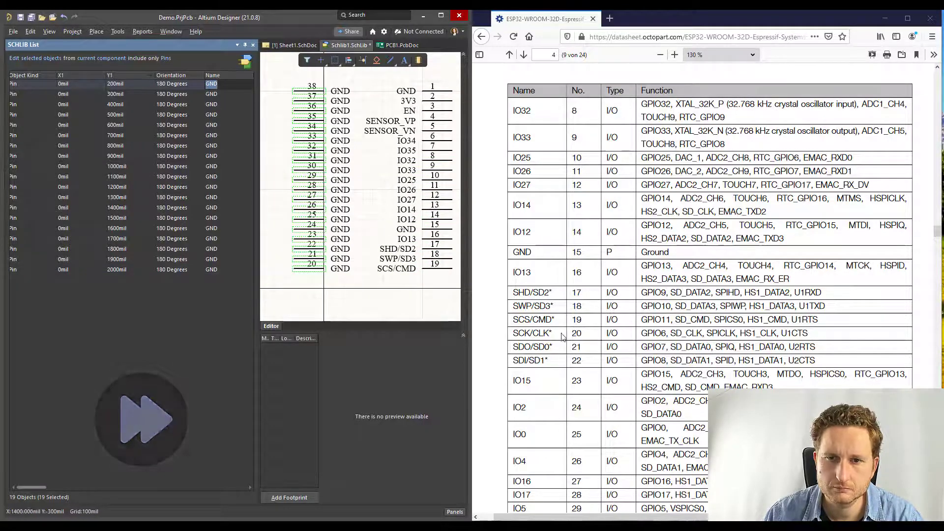
scroll(564, 337, "down", 3)
left_click(225, 86)
type("SCK/CLK")
key("Return")
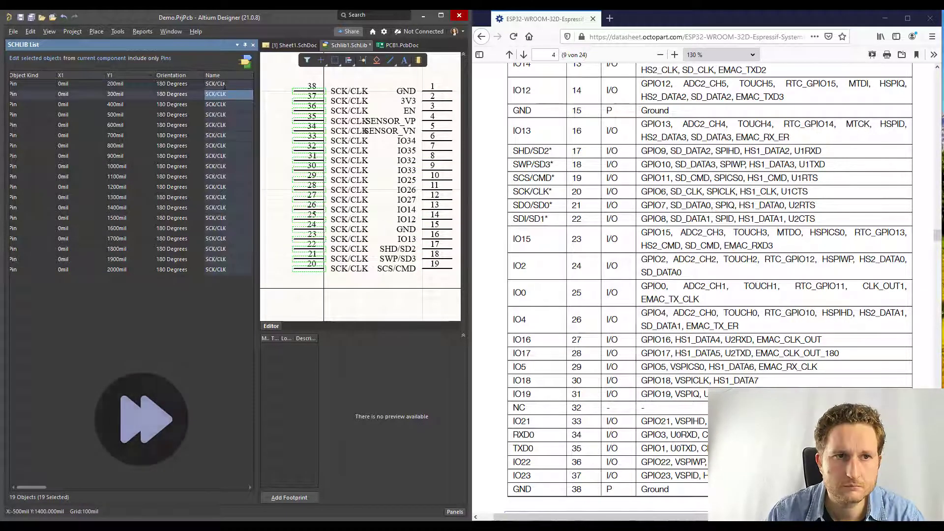
Rename pins 21 to 26 as SDO/SD0, SDI/SD1, IO15, IO2, IO0 and IO4 in the pin list
type("SDO/SD0")
key("Return")
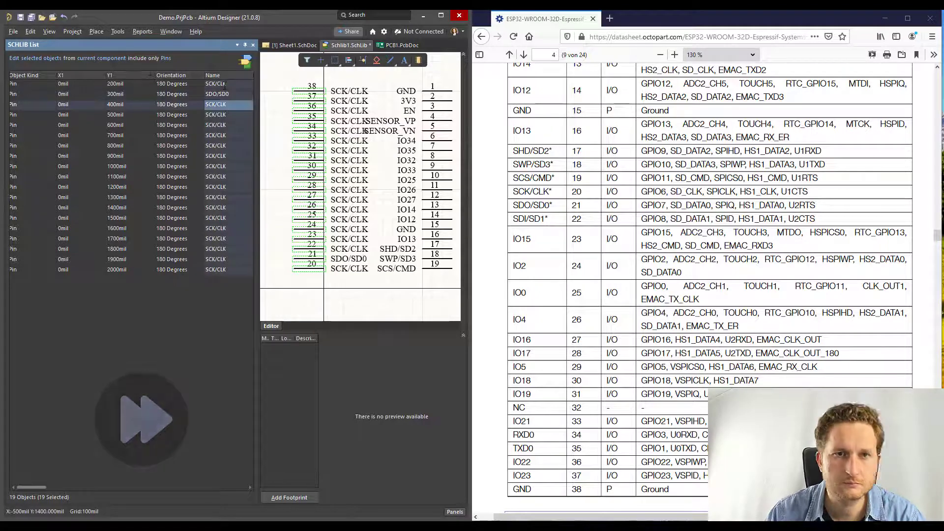
type("SDI/SD1")
key("Return")
type("IO15")
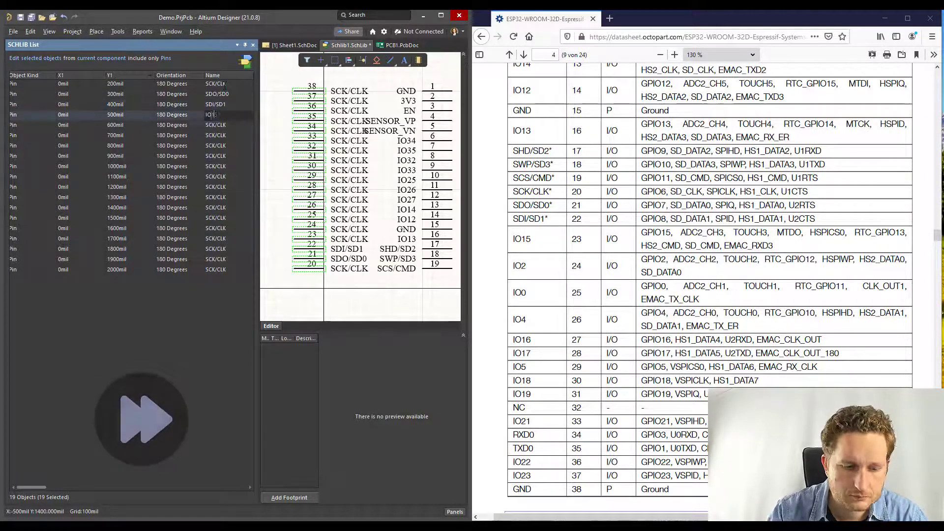
key("Return")
type("IO2")
key("Return")
type("IO0 IO4")
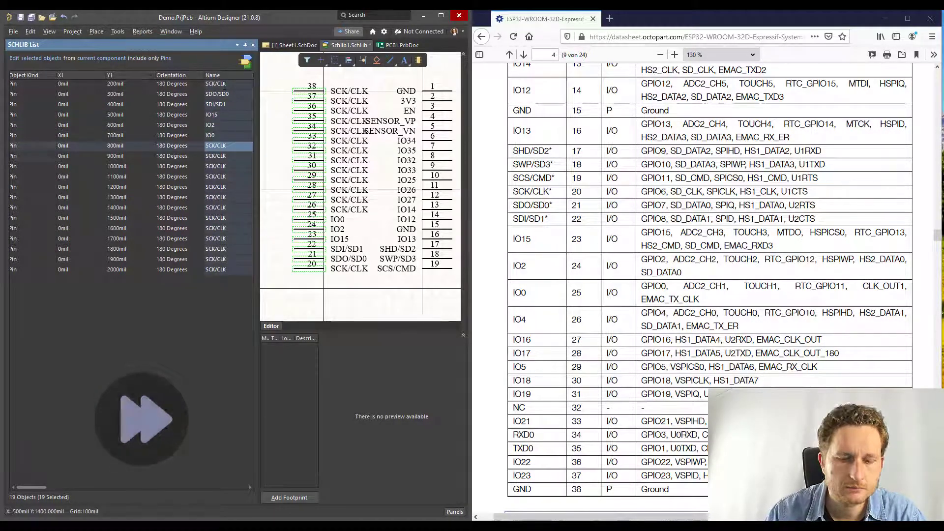
key("Return")
Rename pins 27 to 30 as IO16, IO17, IO5 and IO18 in the pin list
type("IO16")
key("Return")
type("IO17")
key("Return")
type("IO5")
key("Return")
type("IO18")
key("Return")
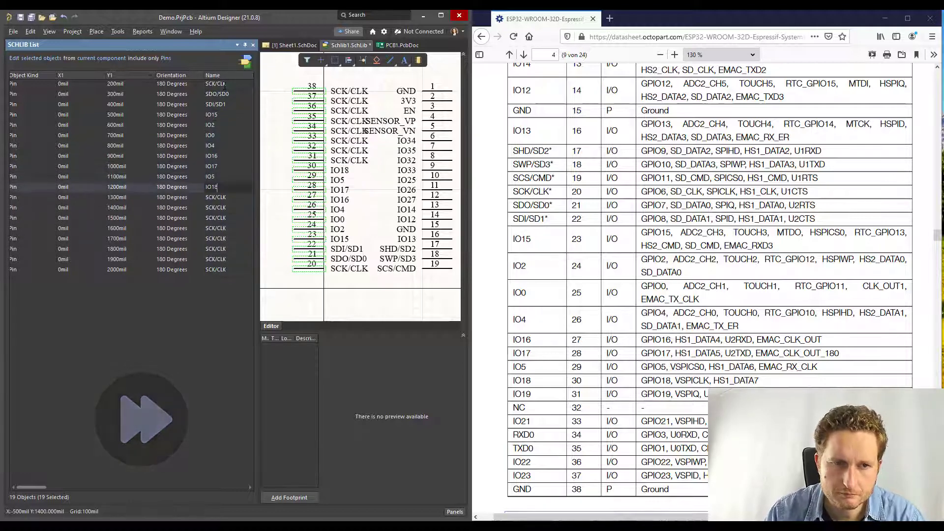
Rename pin 31 as IO19 and pin 32 as NC in the pin list
type("IO18")
key("Return")
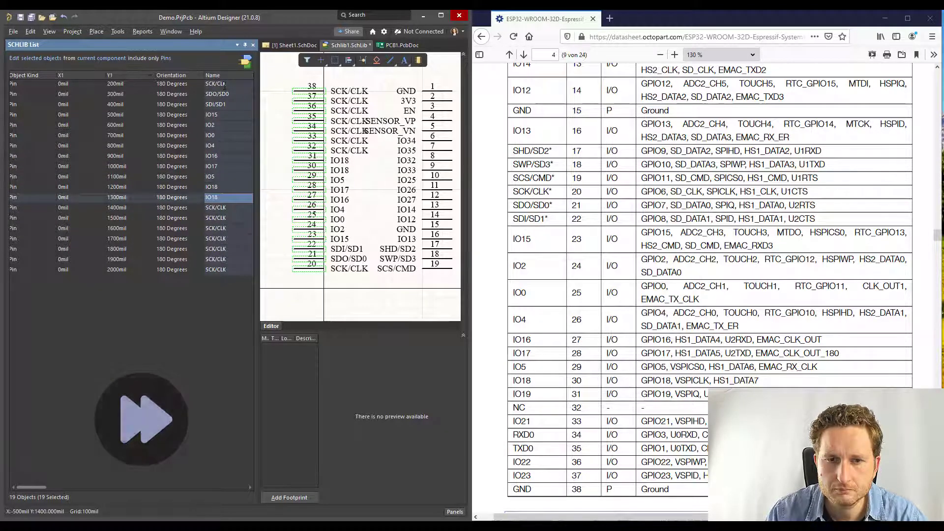
type("IO19")
key("Return")
type("NC")
key("Return")
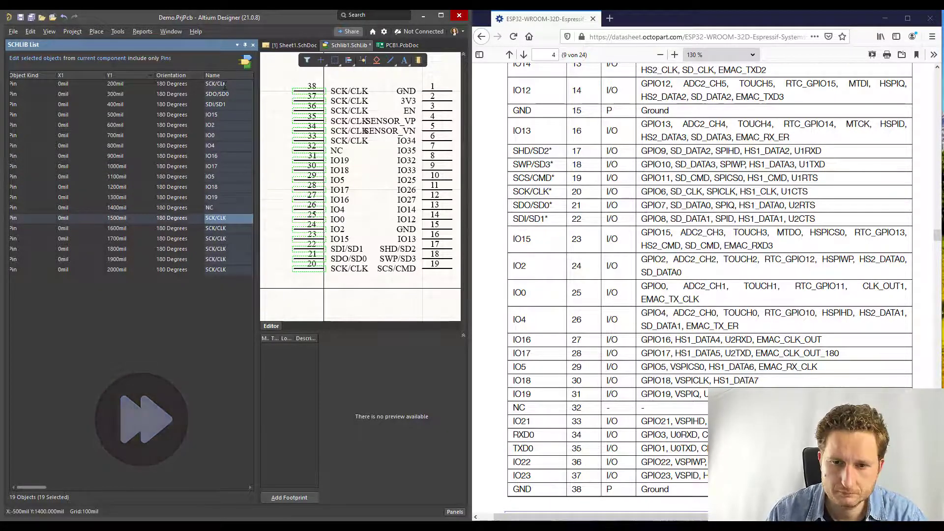
Rename pins 33 to 36 as IO21, RXD0, TXD0 and IO22 in the pin list
type("IO21")
key("Return")
type("RXD0")
key("Return")
type("TXD0")
key("Return")
type("IO22")
key("Return")
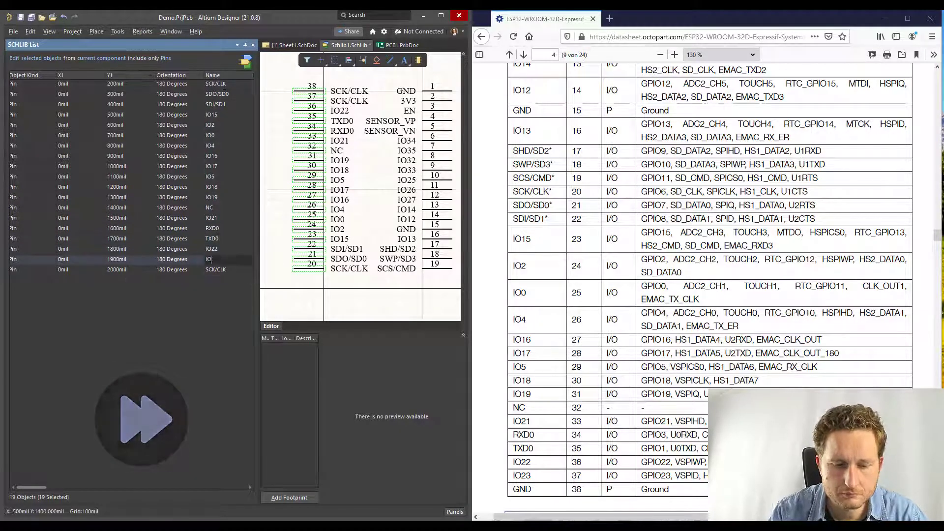
Rename pin 37 as IO23 and pin 38 as GND in the pin list
type("IO23")
key("Return")
type("GND")
key("Return")
Narrow the SCHLIB List panel to give the symbol drawing more room
left_click(188, 301)
left_click_drag(257, 205, 129, 205)
right_click_drag(365, 208, 432, 214)
scroll(422, 228, "up", 1, "ctrl")
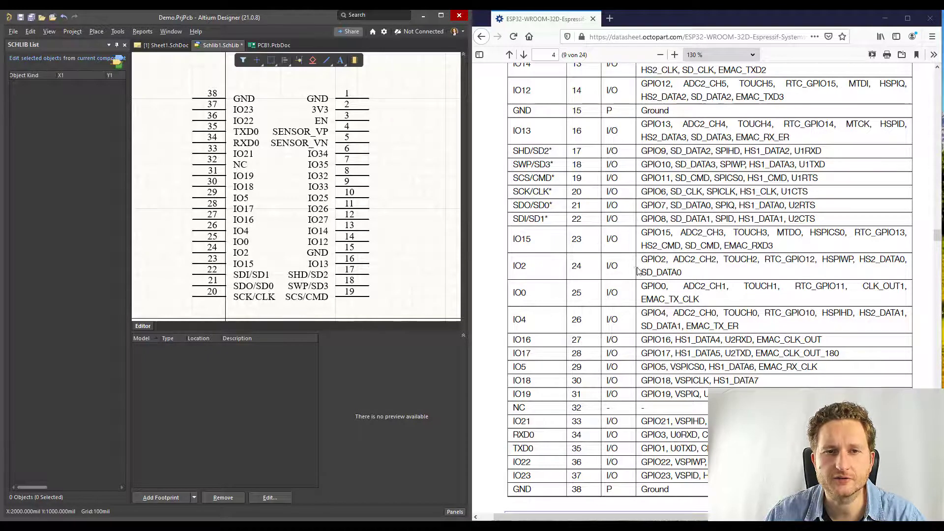
Check symbol pins 1 to 7 one by one against the start of the datasheet's pin definitions table
scroll(634, 270, "up", 3)
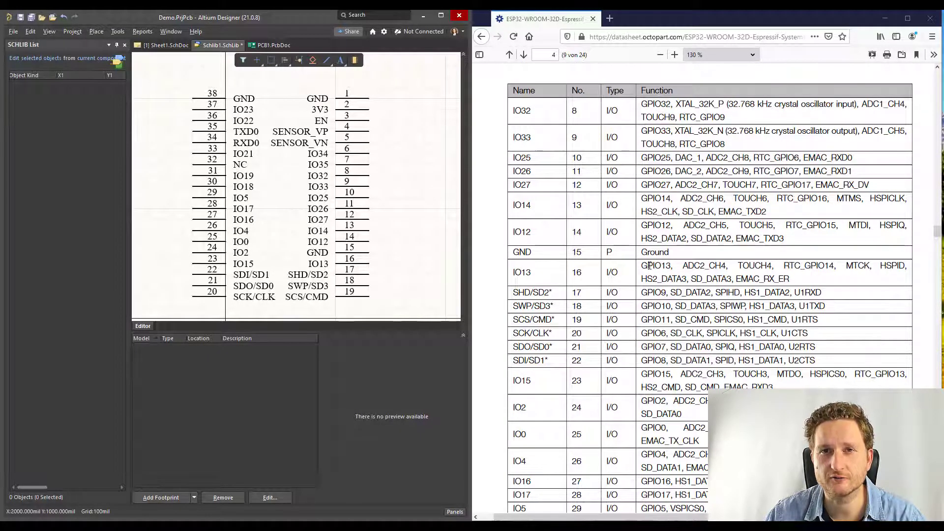
scroll(646, 270, "up", 2)
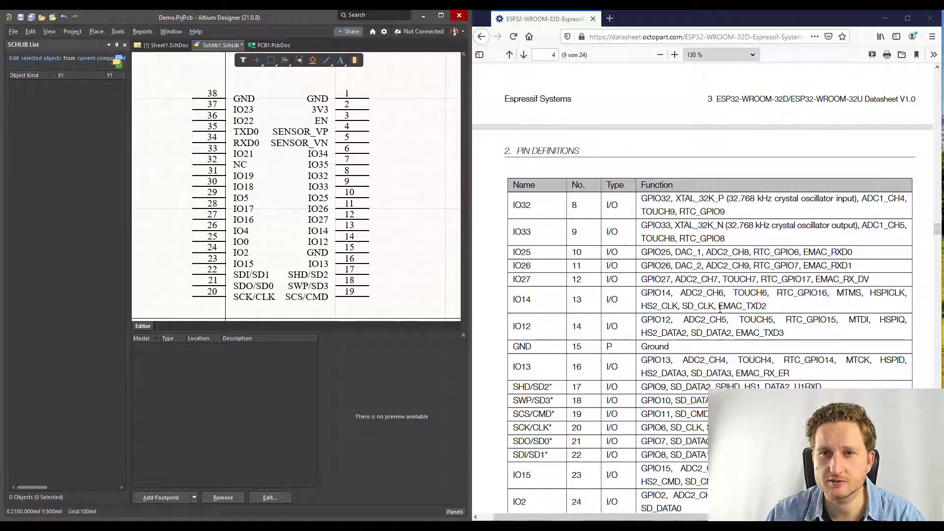
scroll(721, 309, "up", 4)
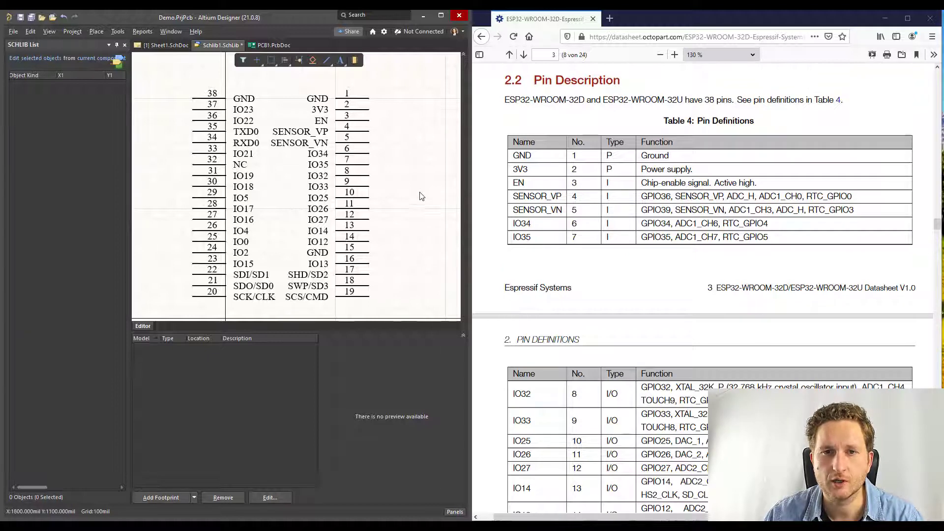
right_click_drag(420, 141, 408, 130)
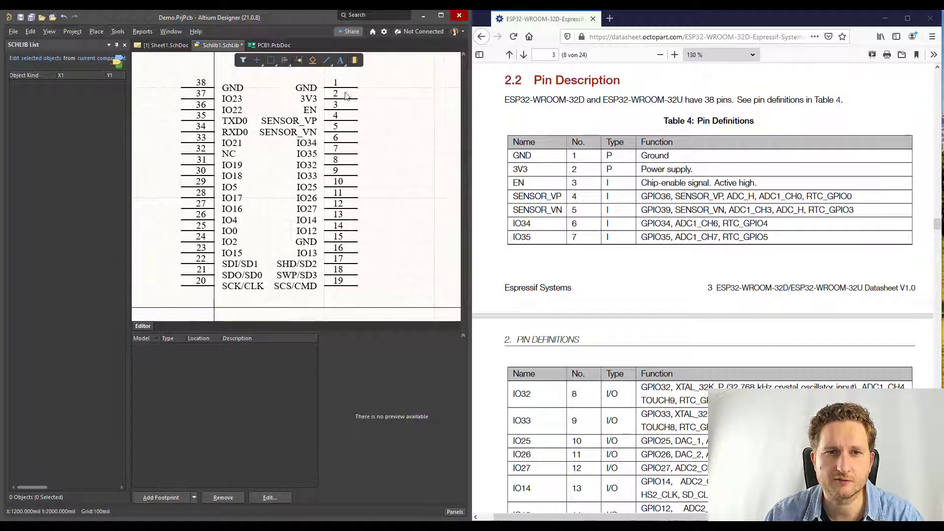
left_click(346, 92)
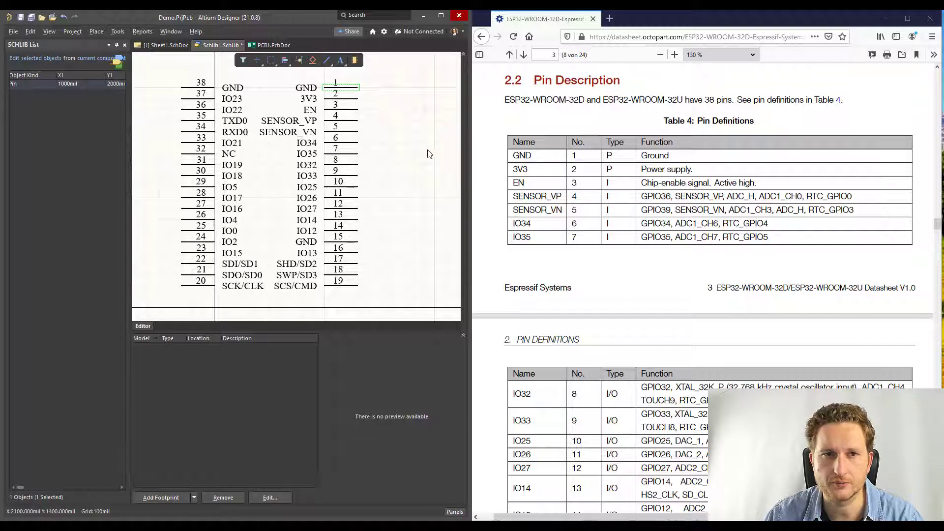
left_click(353, 99)
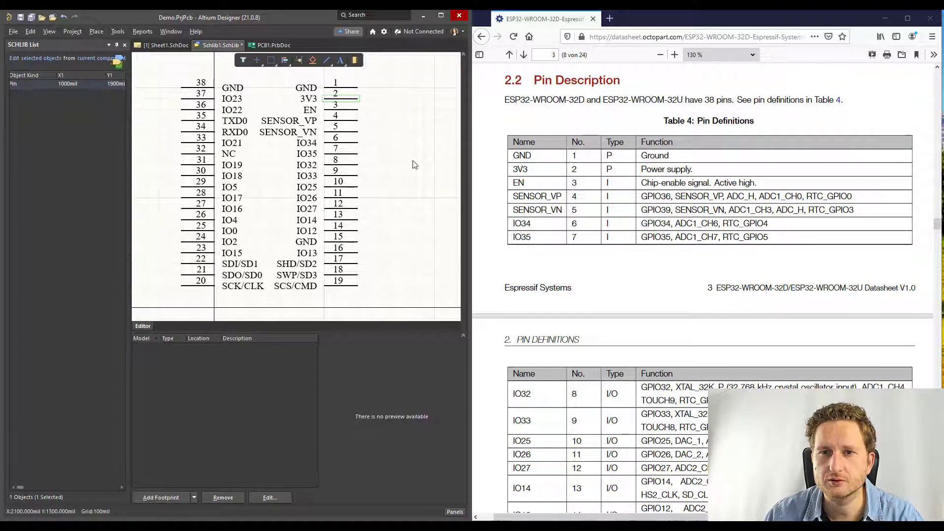
left_click(353, 110)
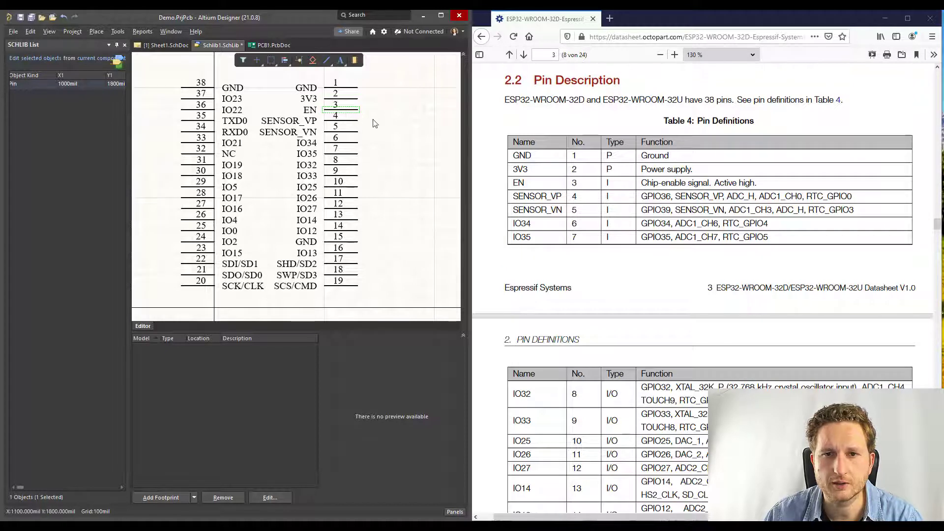
left_click(335, 121)
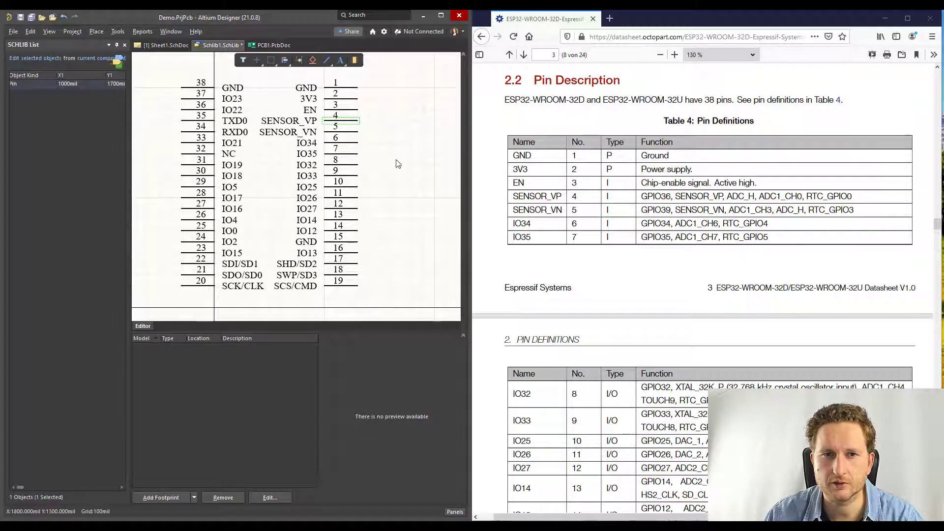
left_click(349, 131)
left_click(315, 144)
left_click(338, 152)
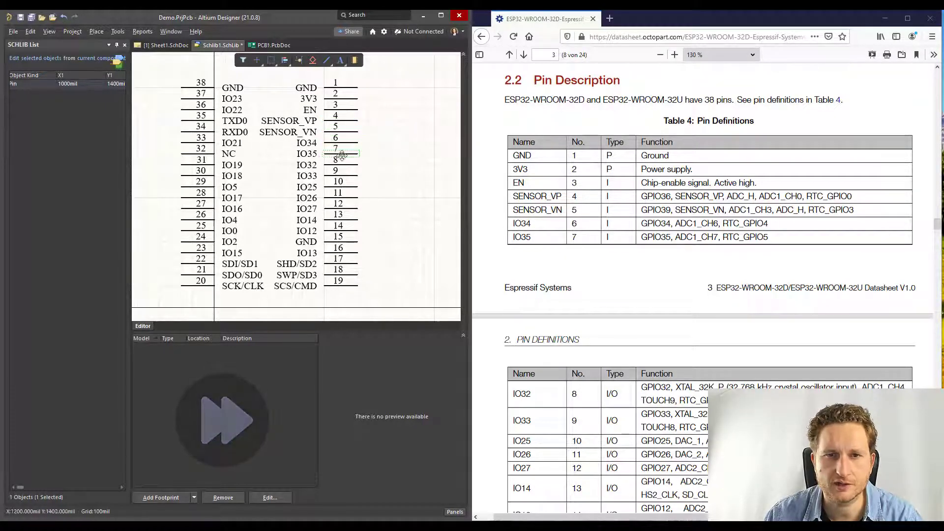
left_click(704, 236)
Check symbol pins 8 to 15 one by one against the datasheet's pin definitions table
scroll(703, 236, "down", 5)
left_click(342, 164)
left_click(342, 176)
left_click(341, 187)
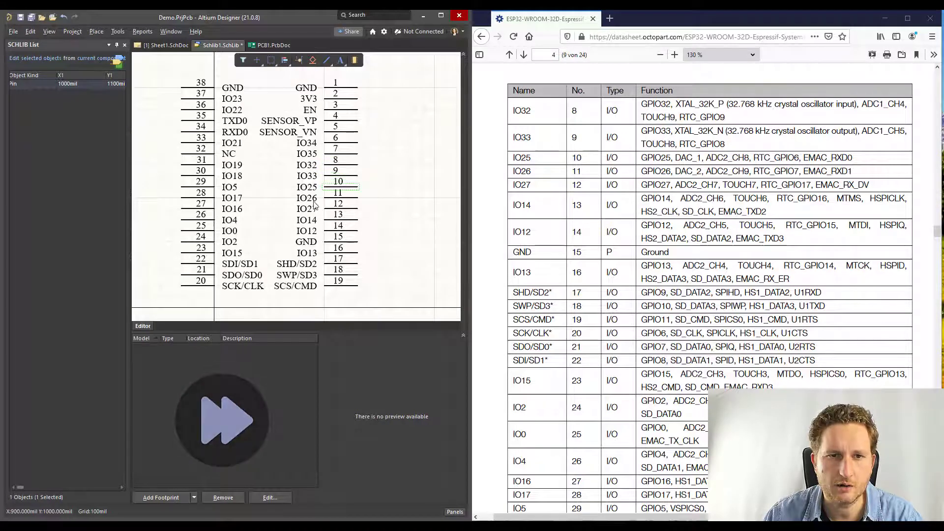
left_click(342, 197)
left_click(342, 208)
left_click(342, 220)
left_click(342, 230)
left_click(342, 241)
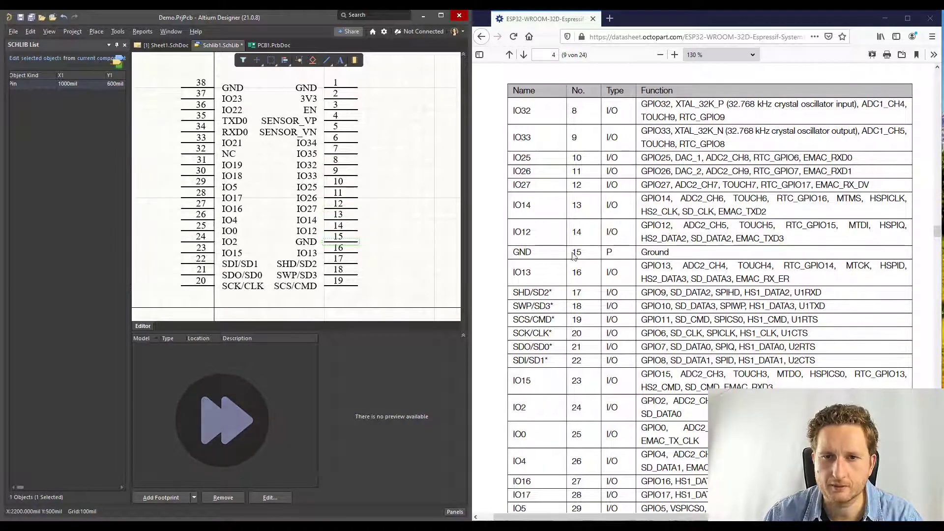
Check symbol pins 16 to 38 against the rest of the datasheet's pin definitions table
left_click(342, 252)
left_click(342, 263)
left_click(342, 274)
left_click(342, 286)
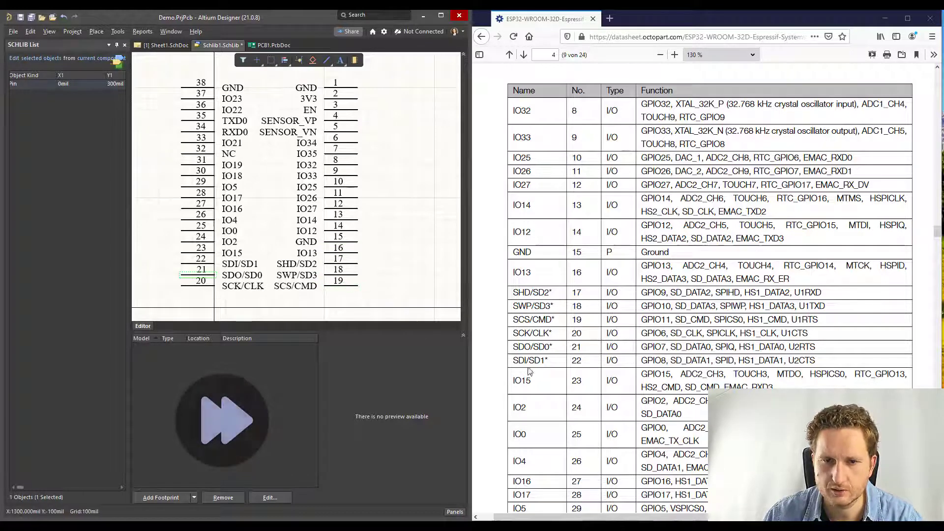
left_click(202, 264)
left_click(203, 242)
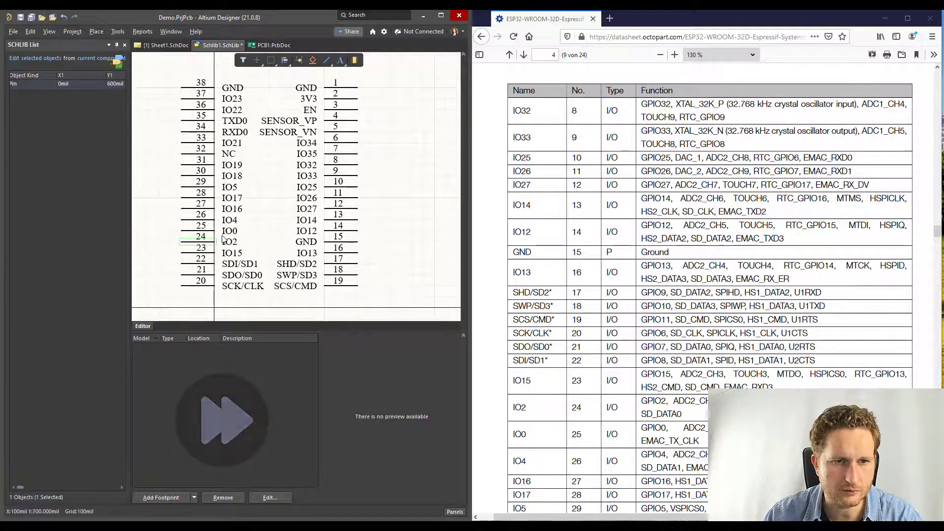
scroll(584, 423, "down", 5)
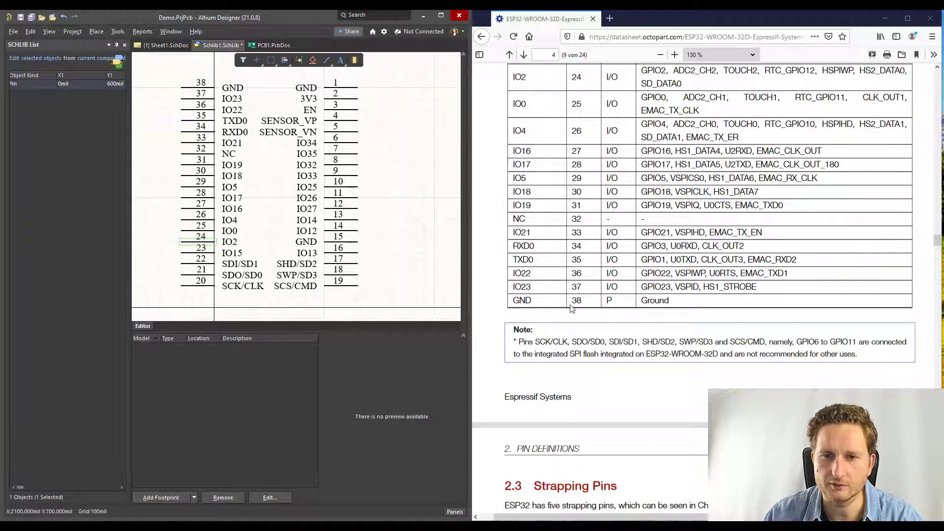
left_click(421, 124)
Select all 38 pins of the symbol and widen the SCHLIB List panel to reveal their orientation and name columns
right_click_drag(406, 173, 405, 172)
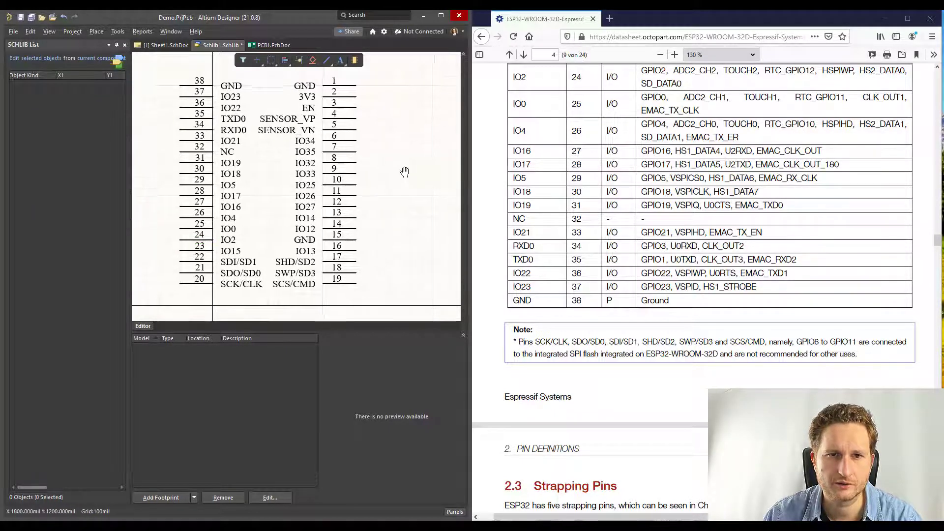
scroll(404, 172, "down", 2, "ctrl")
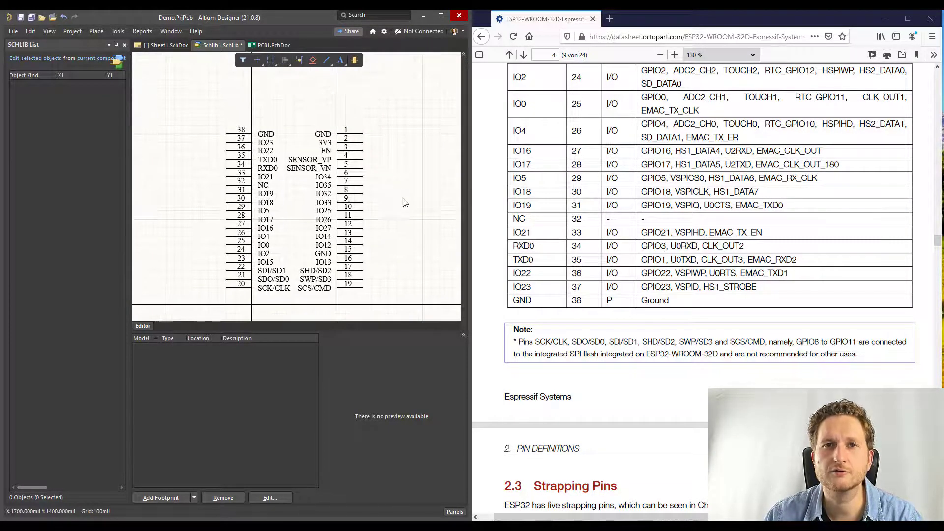
scroll(608, 215, "up", 5)
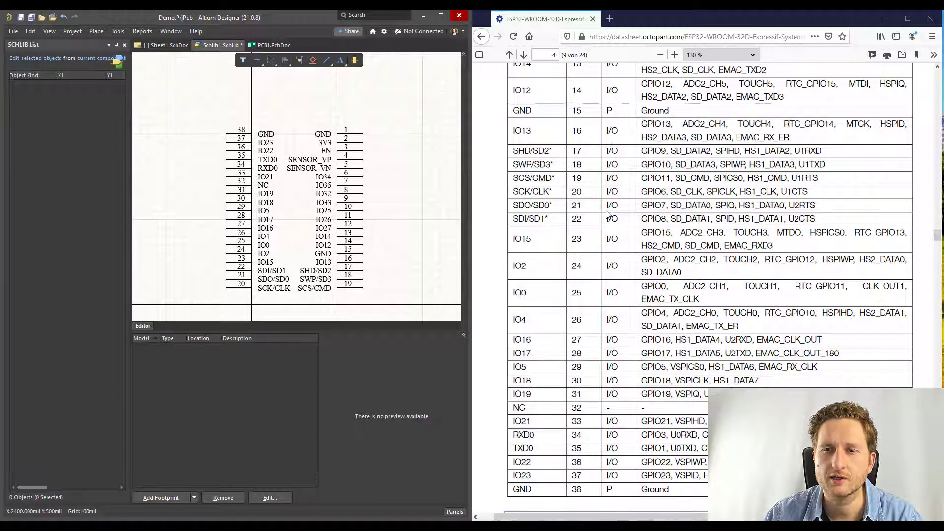
scroll(608, 215, "up", 5)
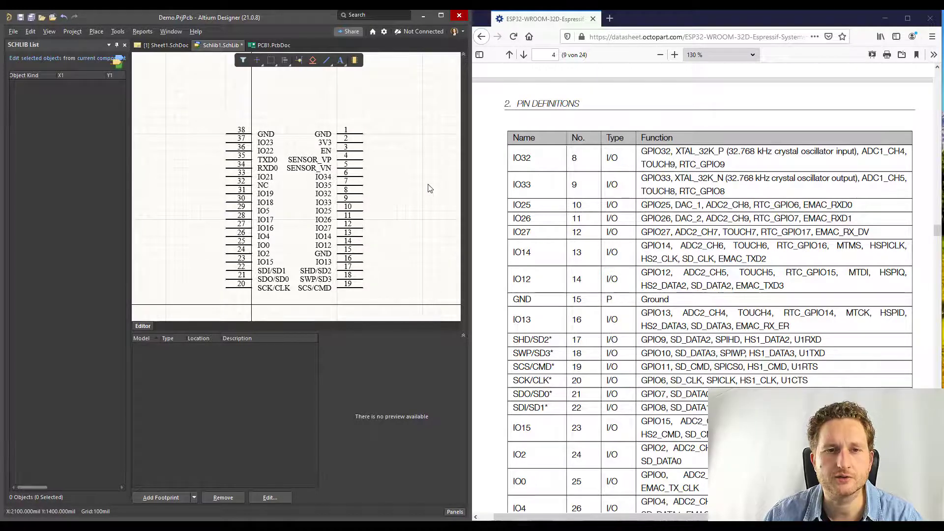
left_click_drag(193, 117, 391, 310)
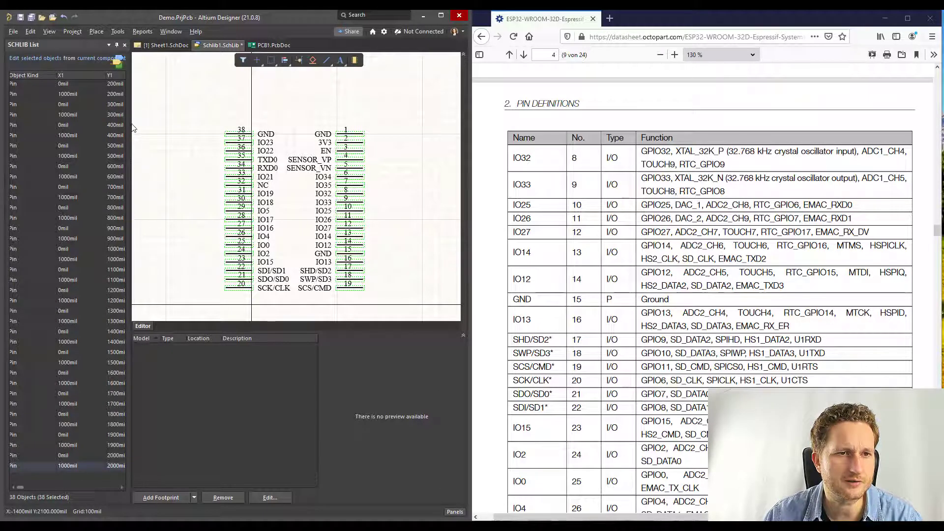
left_click_drag(131, 124, 288, 153)
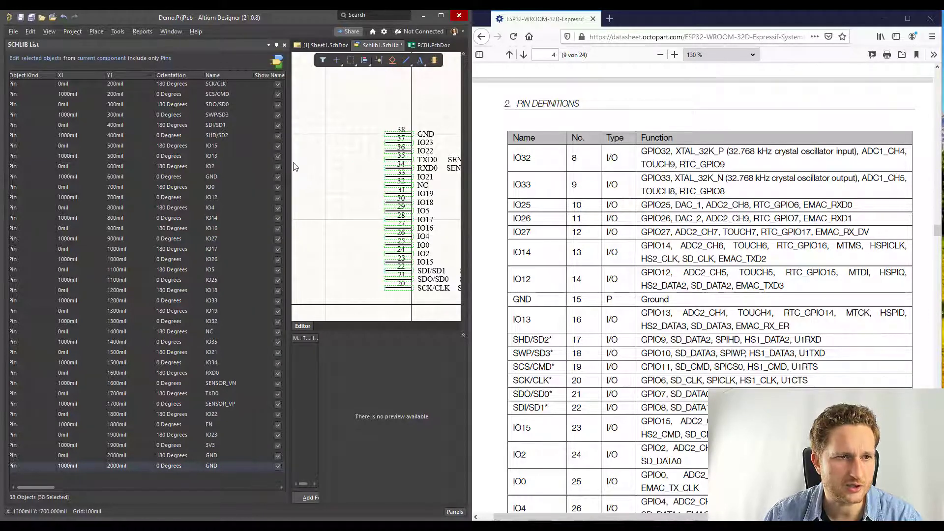
Reorder the pin list's visible columns so that Show Designator sits between Orientation and Name
right_click(236, 77)
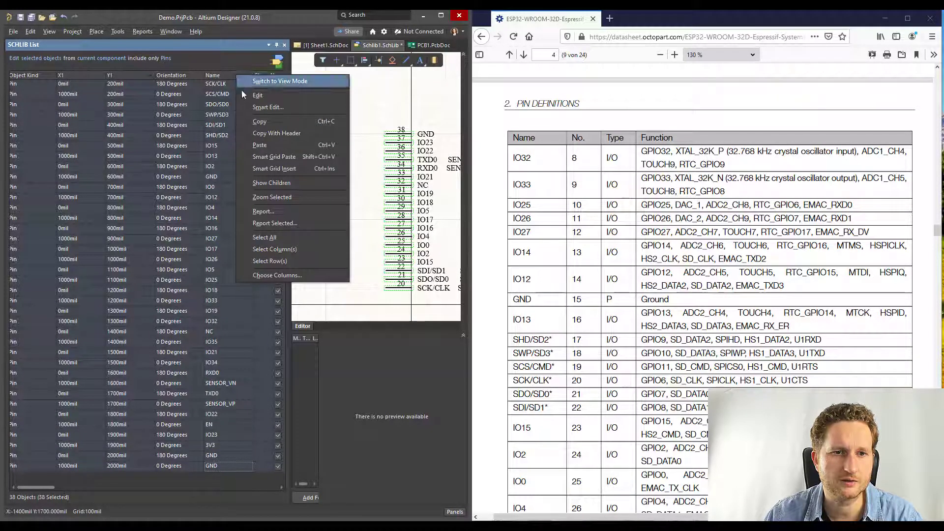
left_click(295, 276)
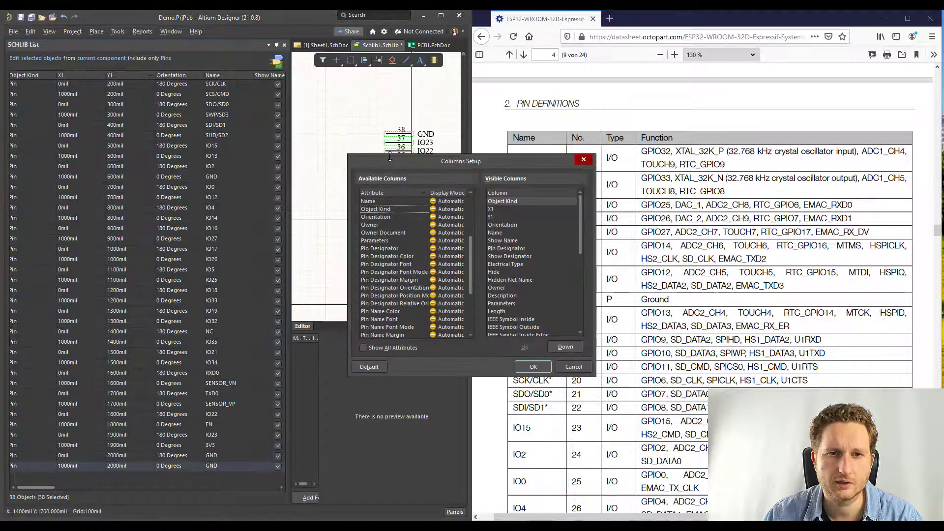
left_click_drag(387, 159, 157, 121)
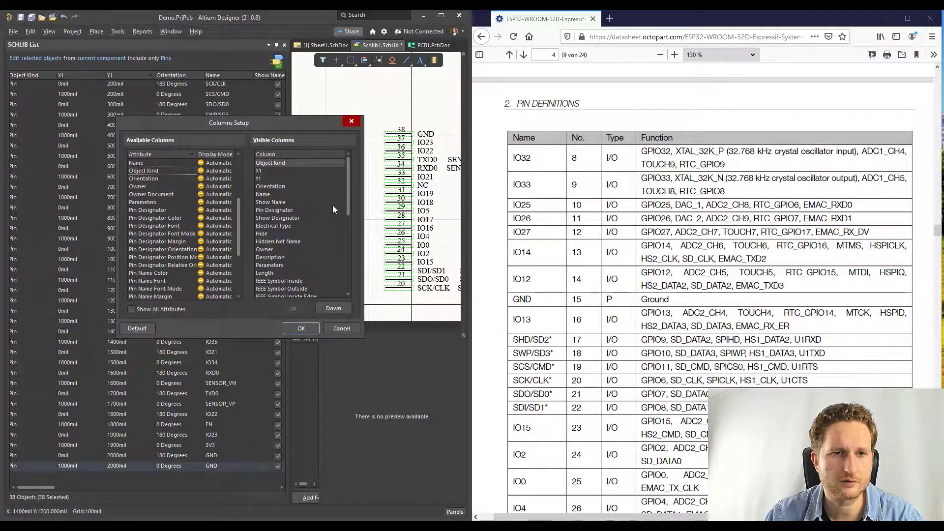
mouse_move(348, 173)
left_mouse_down()
mouse_move(346, 188)
mouse_move(347, 178)
left_mouse_up()
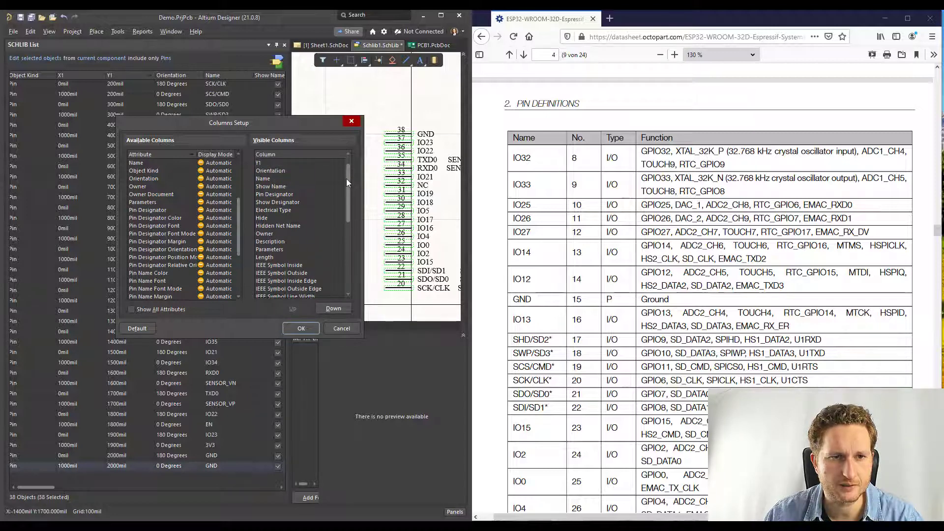
left_click(289, 203)
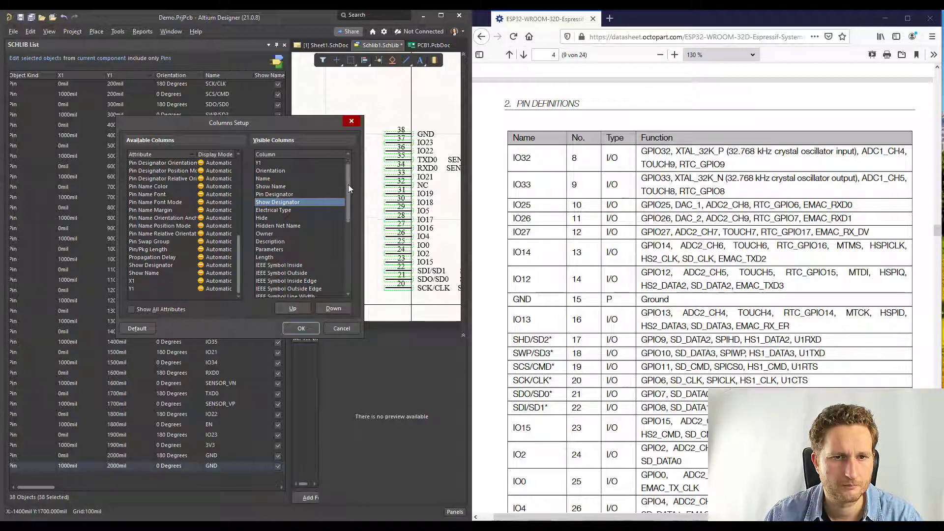
left_click_drag(349, 185, 349, 172)
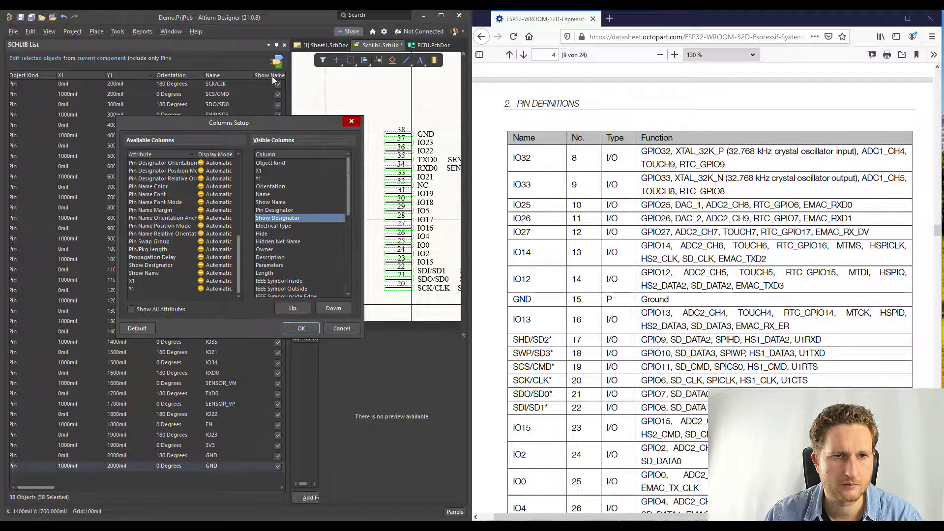
left_click(301, 308)
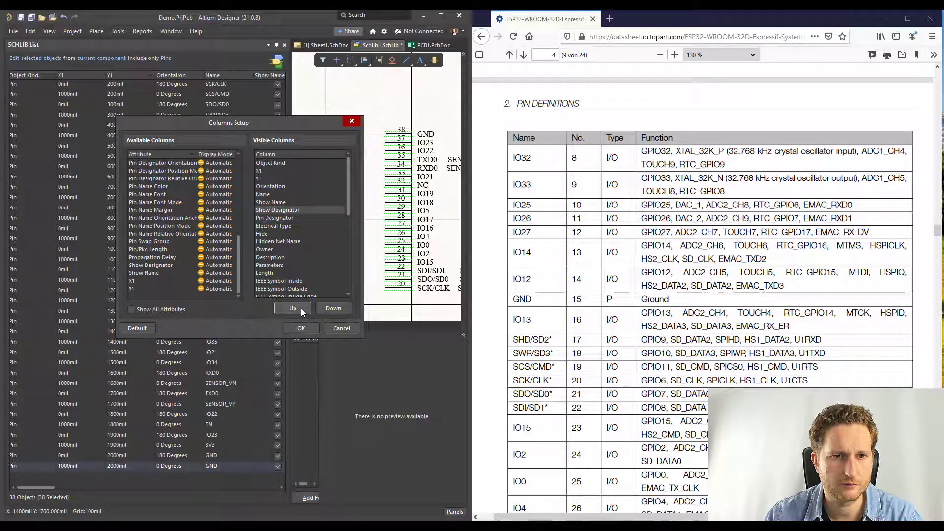
left_click(301, 309)
left_click(301, 309)
left_click(298, 329)
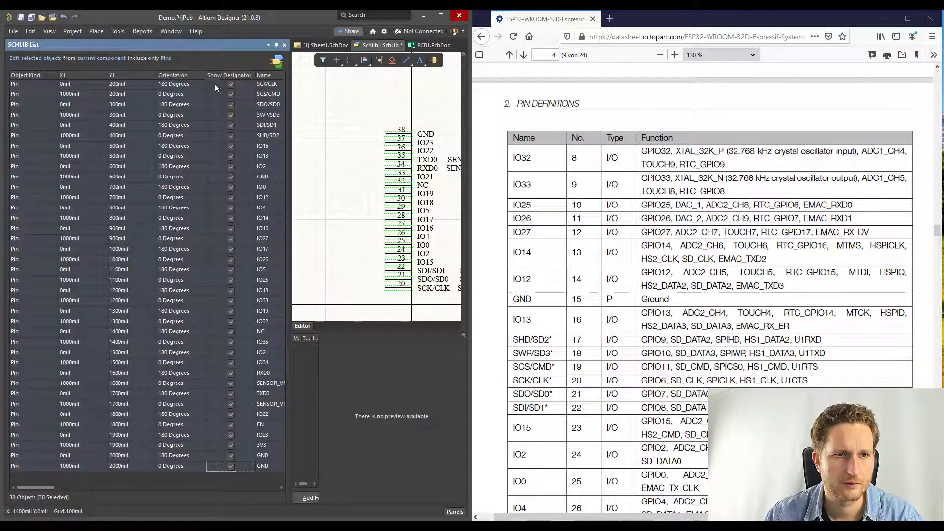
Move the Show Name column between Y1 and Orientation in the pin list's visible columns
right_click(248, 76)
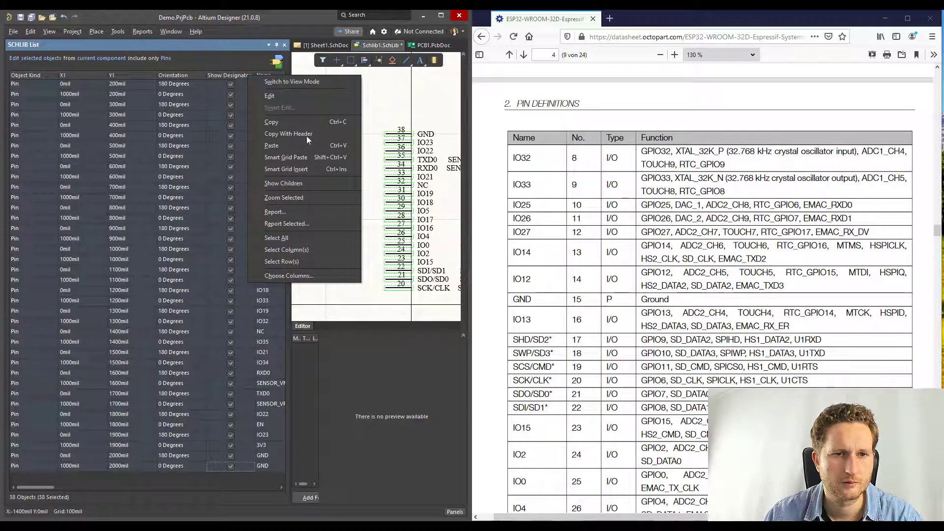
left_click(302, 276)
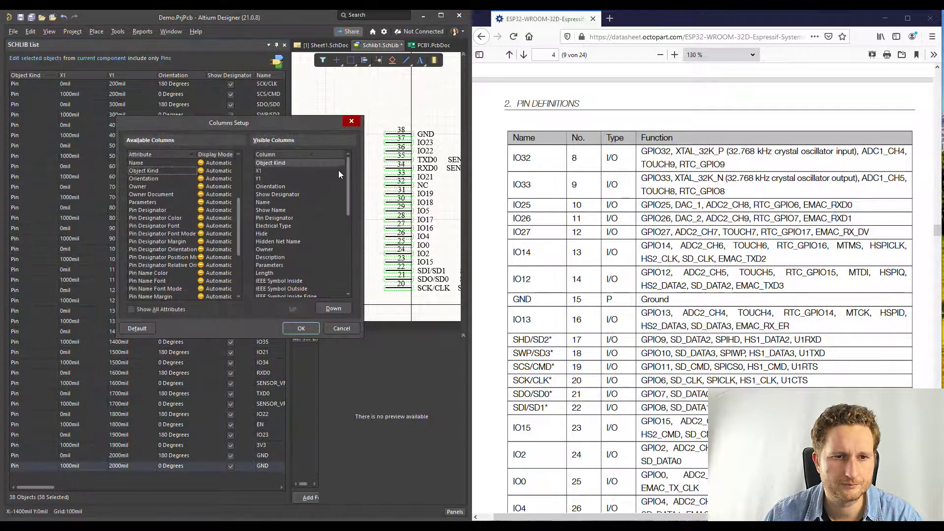
left_click(279, 210)
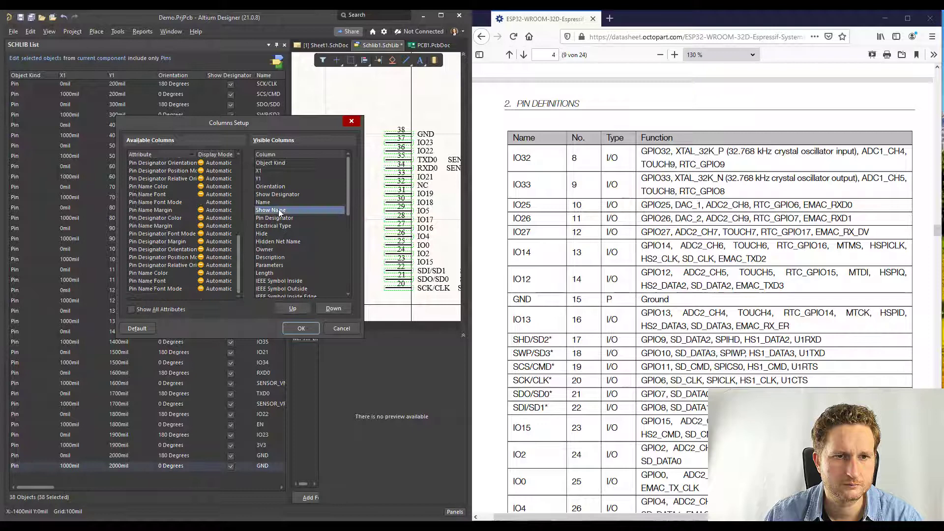
left_click(292, 308)
left_click(293, 308)
left_click(293, 309)
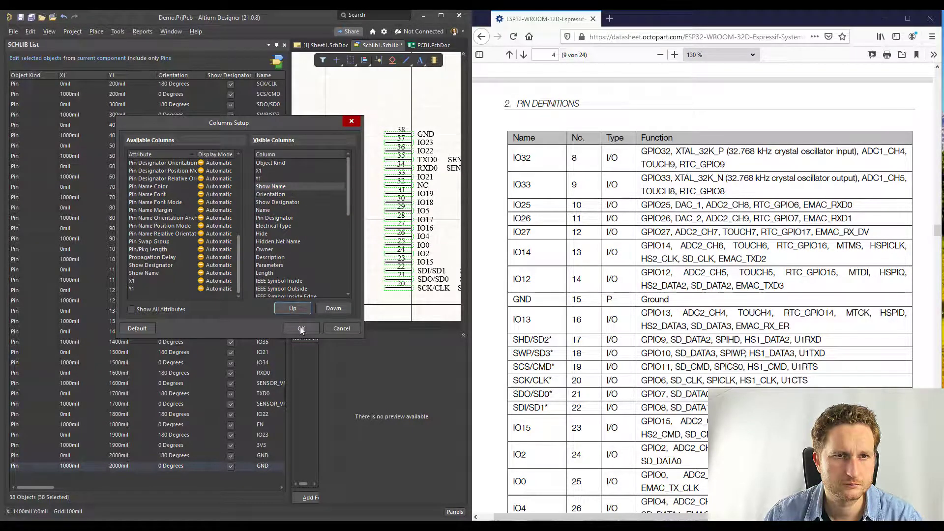
left_click(301, 328)
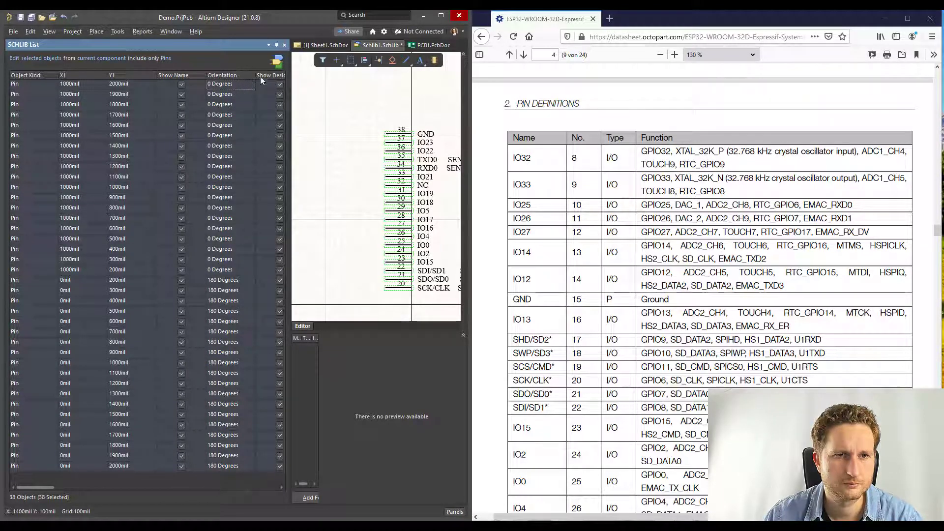
Widen the SCHLIB List panel to include the Electrical Type column and sort the pins by ascending Pin Designator
left_click_drag(291, 96, 495, 120)
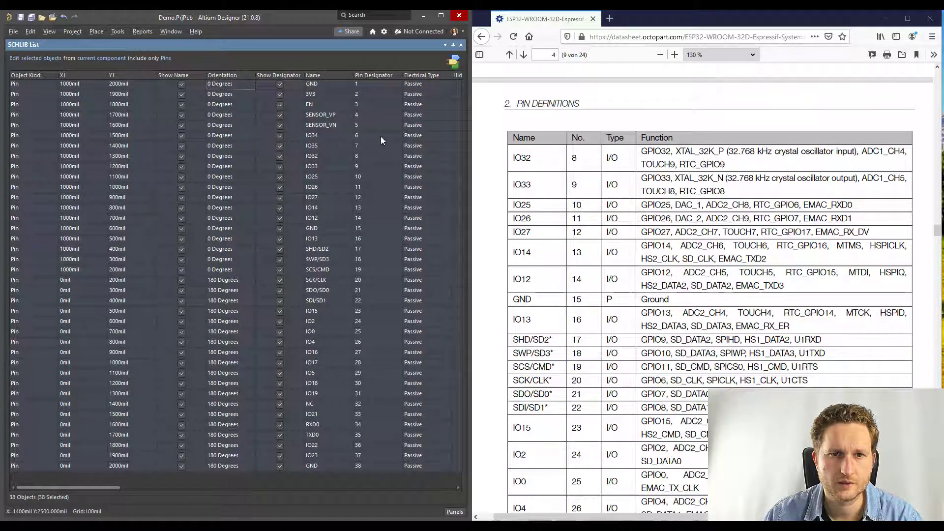
left_click(379, 74)
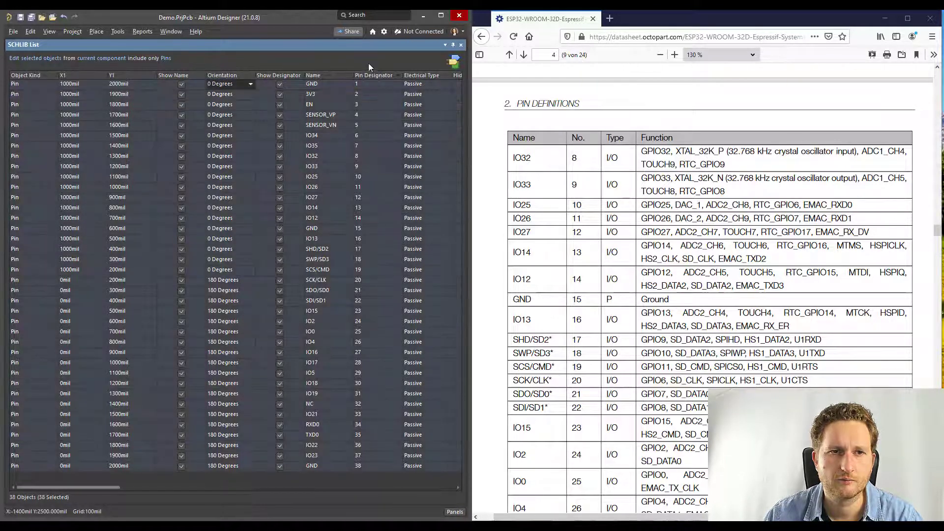
left_click(361, 76)
left_click(365, 75)
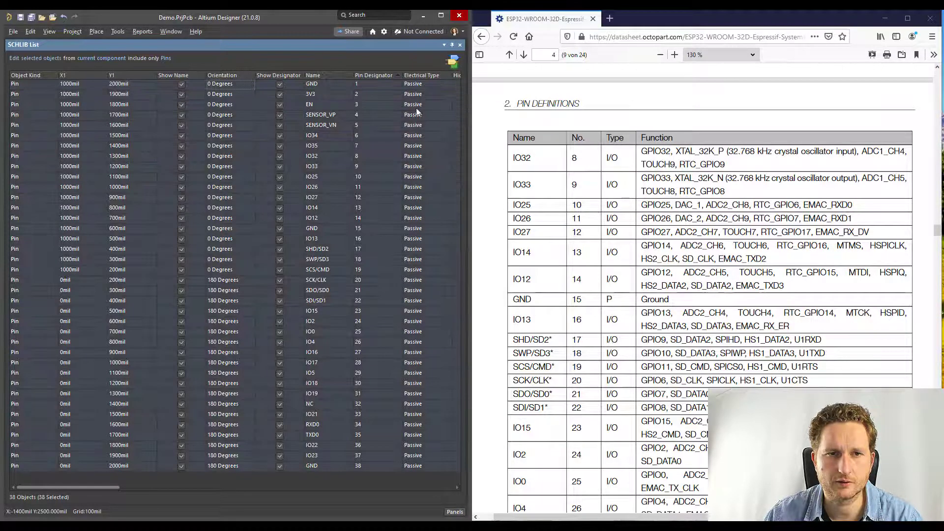
Following the datasheet's pin types, set the electrical type of pin 1 (GND) and pin 2 (3V3) to Power
scroll(657, 235, "up", 1)
scroll(662, 244, "up", 6)
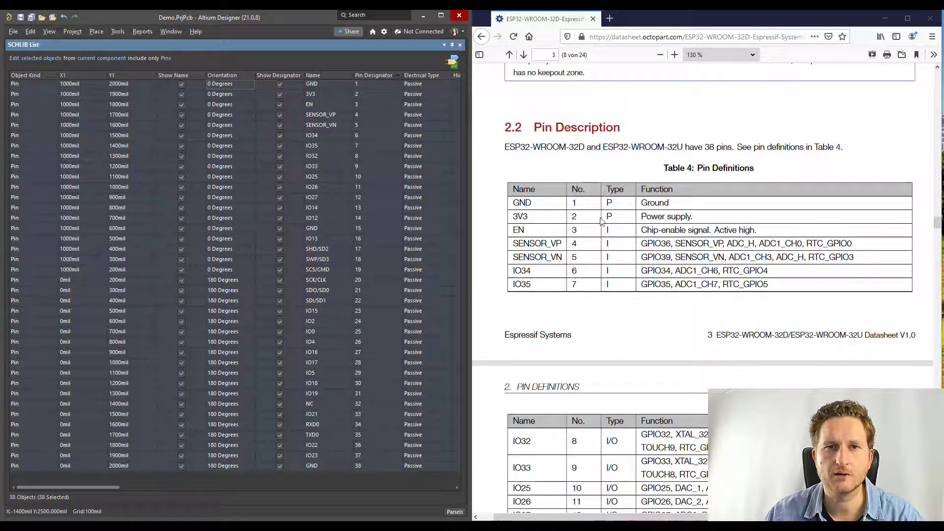
left_click(428, 86)
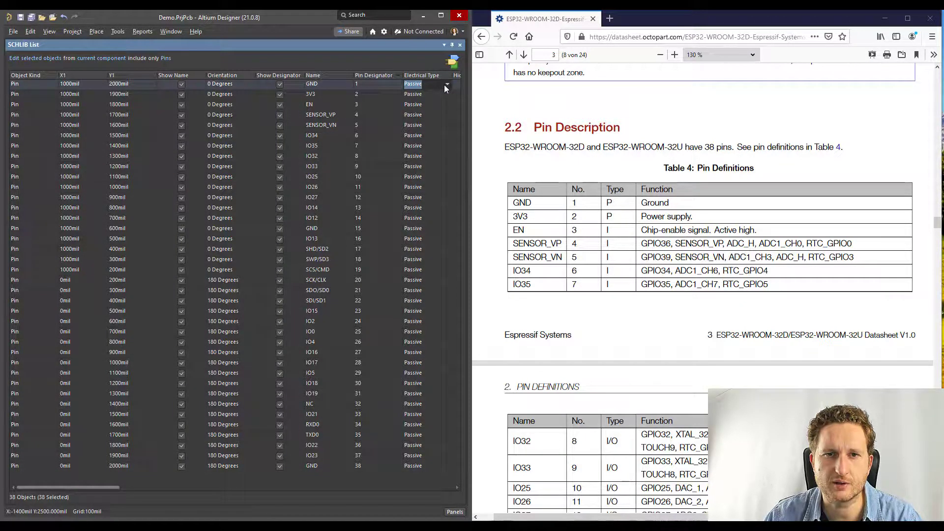
left_click(445, 85)
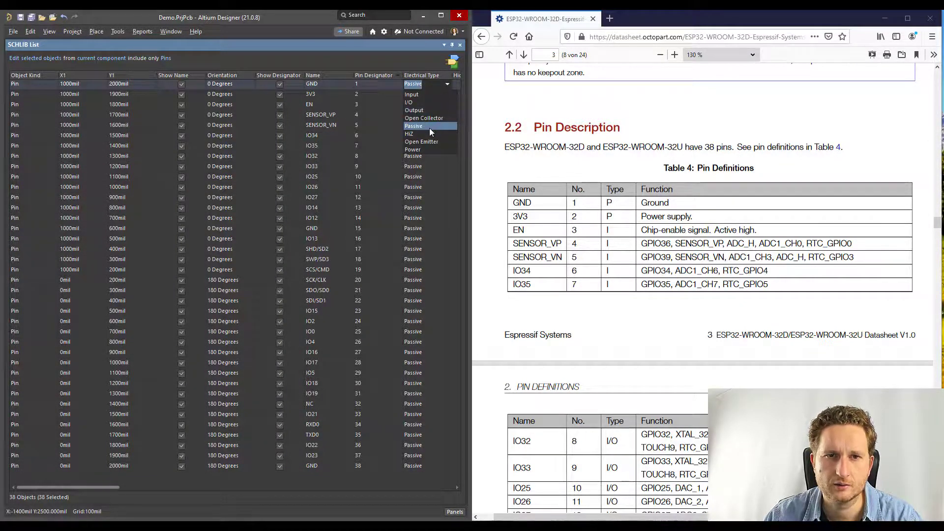
left_click(422, 149)
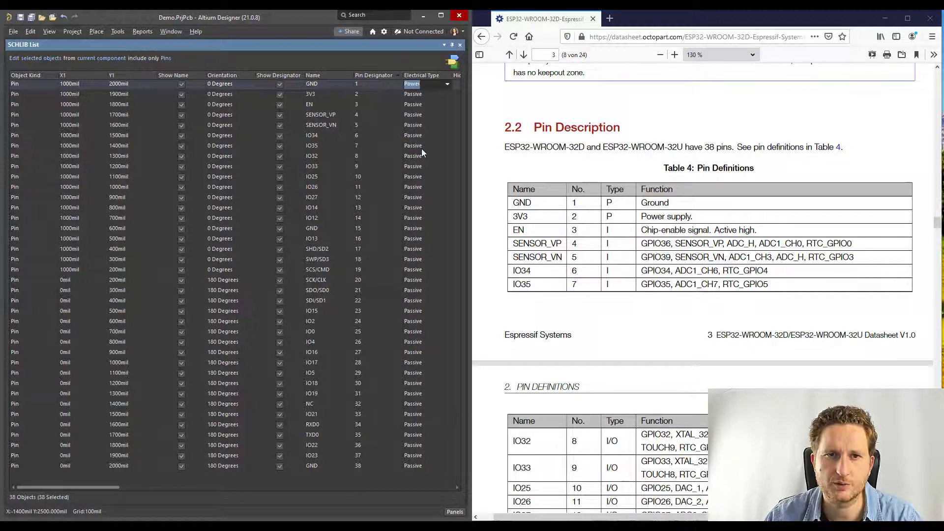
left_click(413, 96)
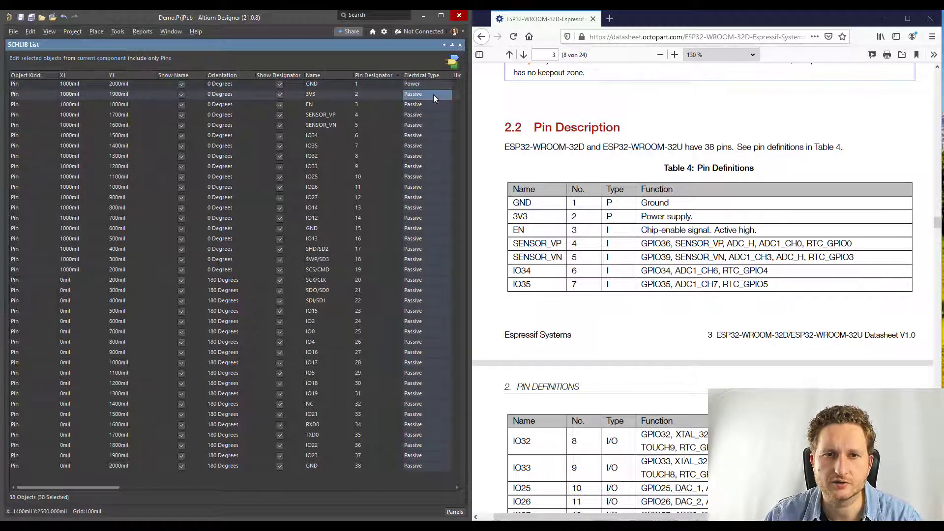
left_click(447, 94)
left_click(422, 160)
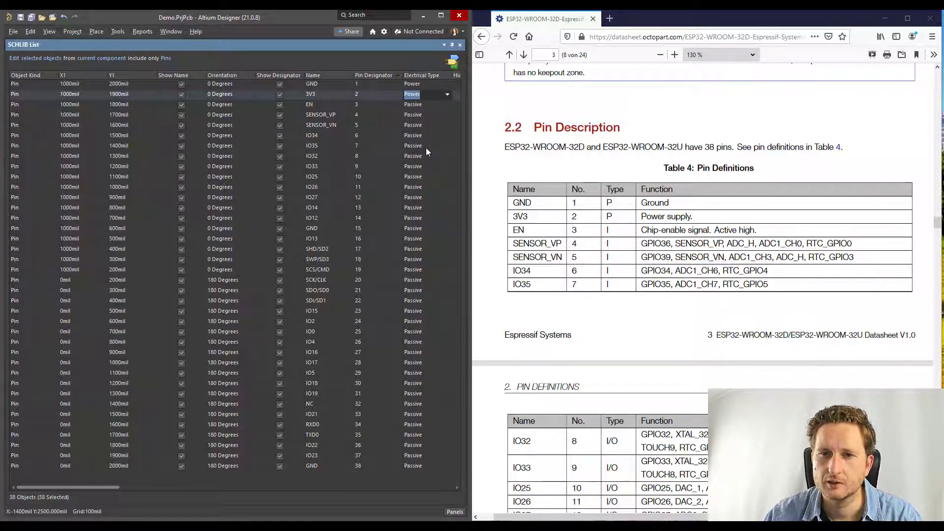
Following the datasheet, set the electrical type of pins 3 (EN), 4 (SENSOR_VP) and 5 (SENSOR_VN) to Input
left_click(435, 106)
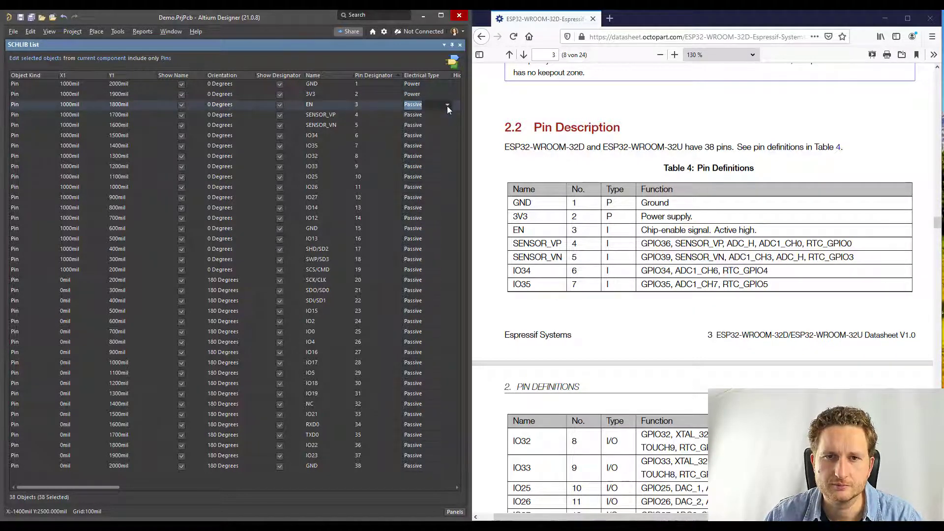
left_click(448, 106)
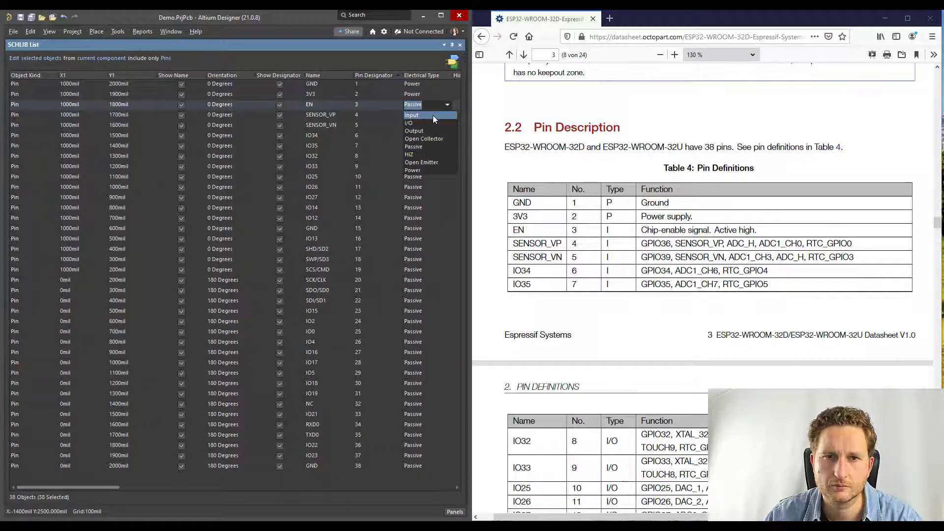
left_click(432, 115)
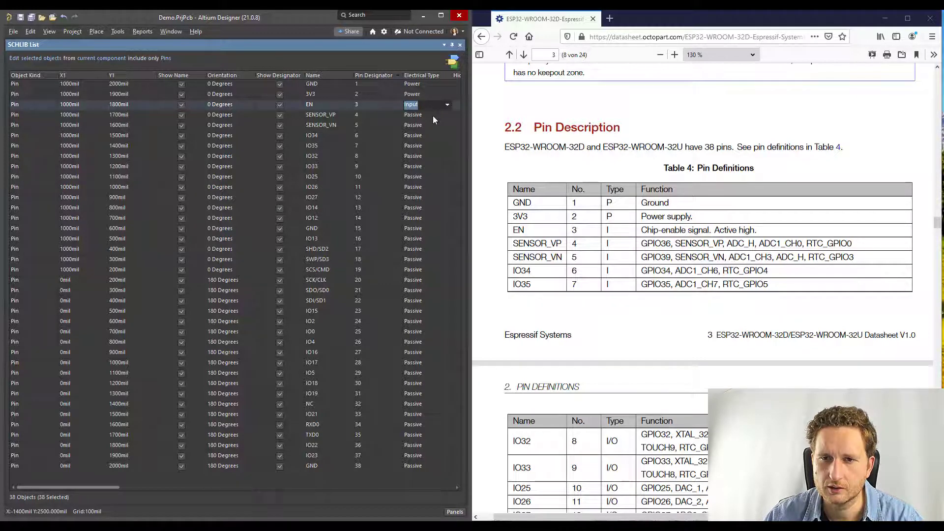
left_click(433, 115)
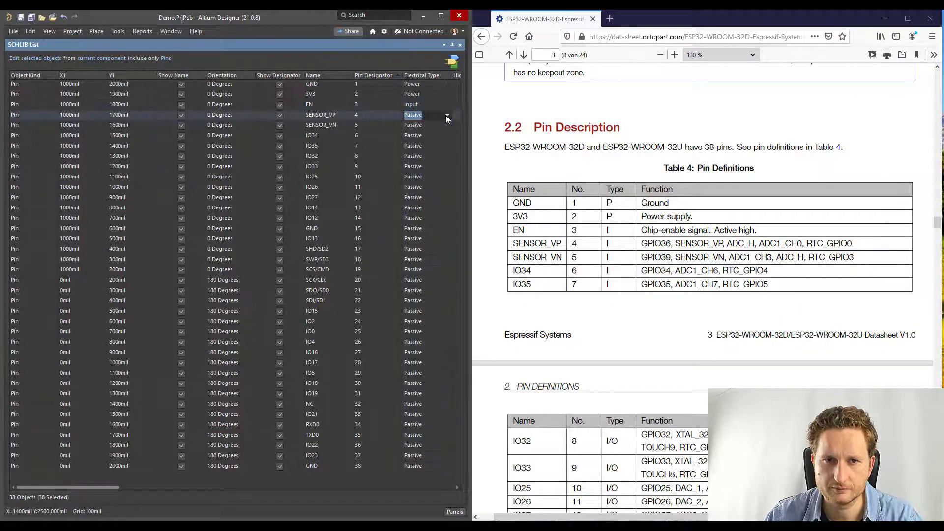
left_click(445, 115)
left_click(426, 127)
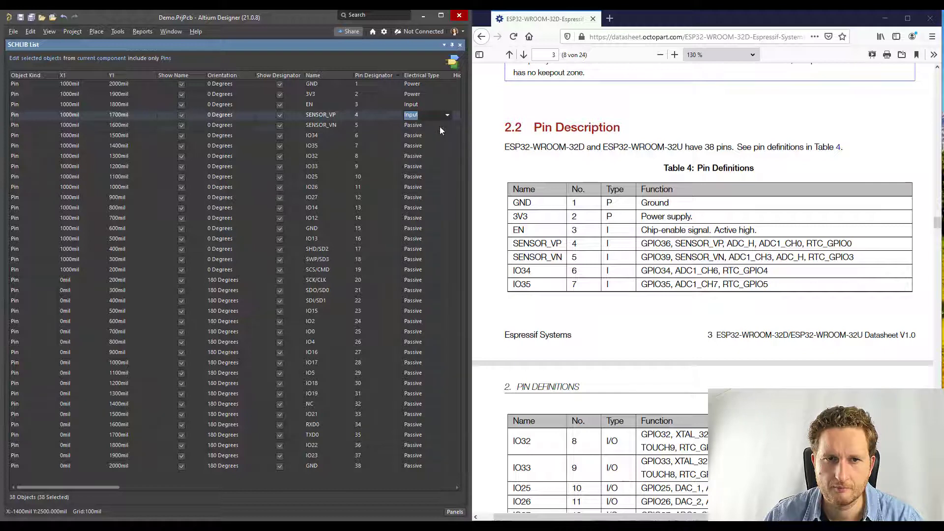
left_click(441, 126)
left_click(448, 126)
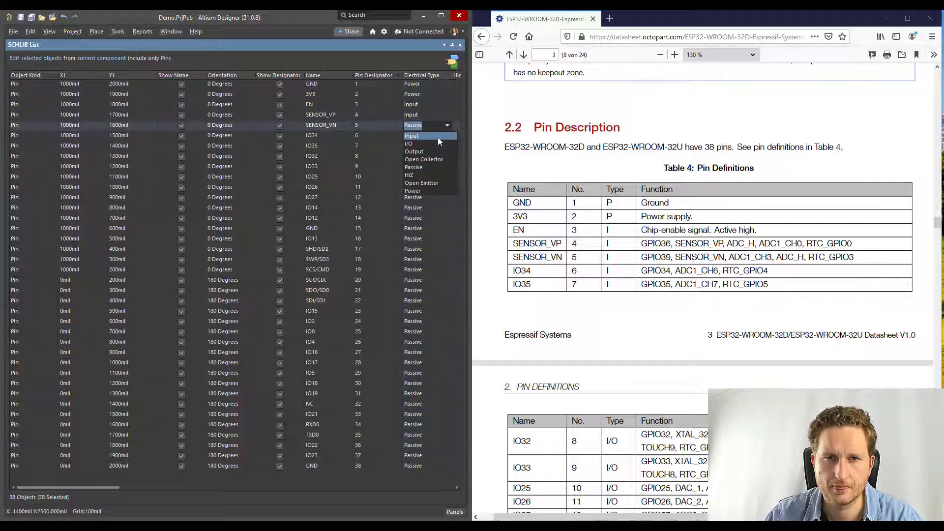
left_click(437, 138)
Set the electrical type of pin 6 (IO34) and pin 7 (IO35) to Input, as listed in the datasheet
left_click(435, 135)
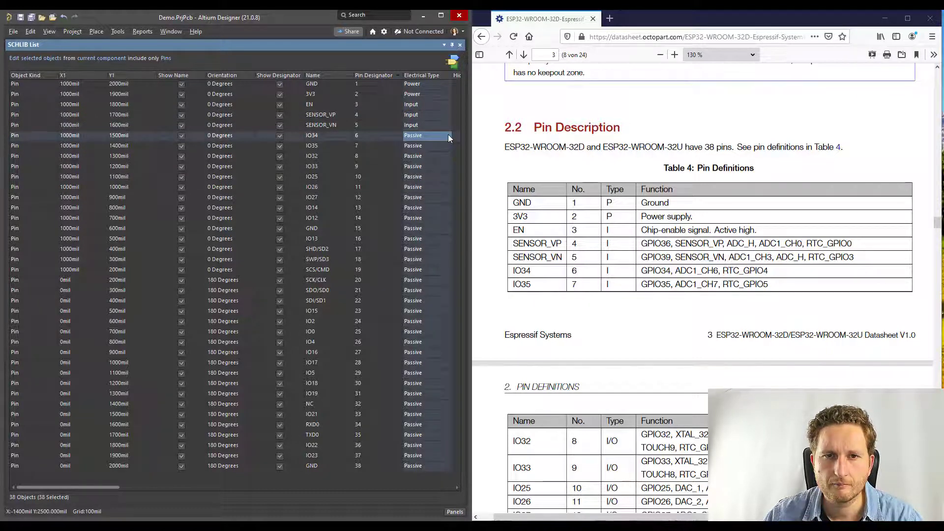
left_click(447, 135)
left_click(448, 134)
left_click(437, 146)
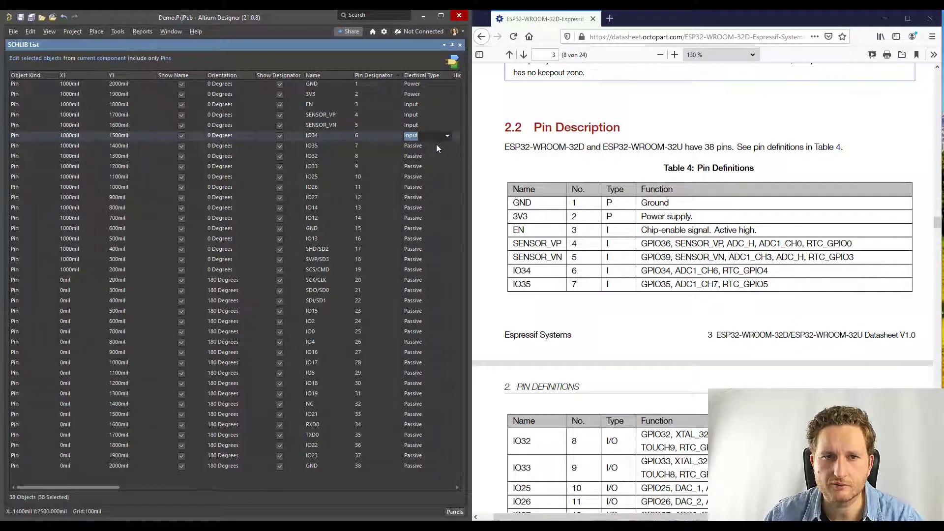
left_click(436, 144)
left_click(448, 146)
left_click(448, 147)
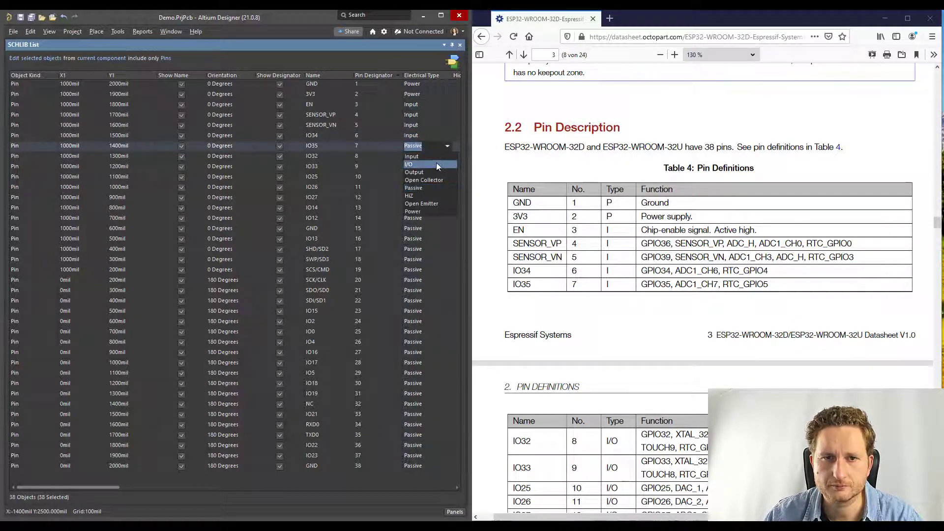
left_click(436, 158)
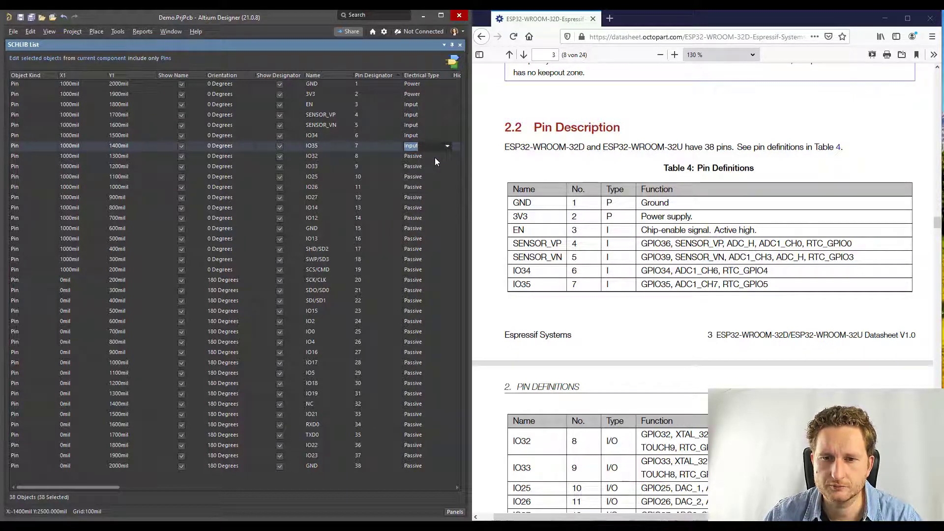
Set the electrical type of pin 8 (IO32) to I/O in the pin list
left_click(431, 157)
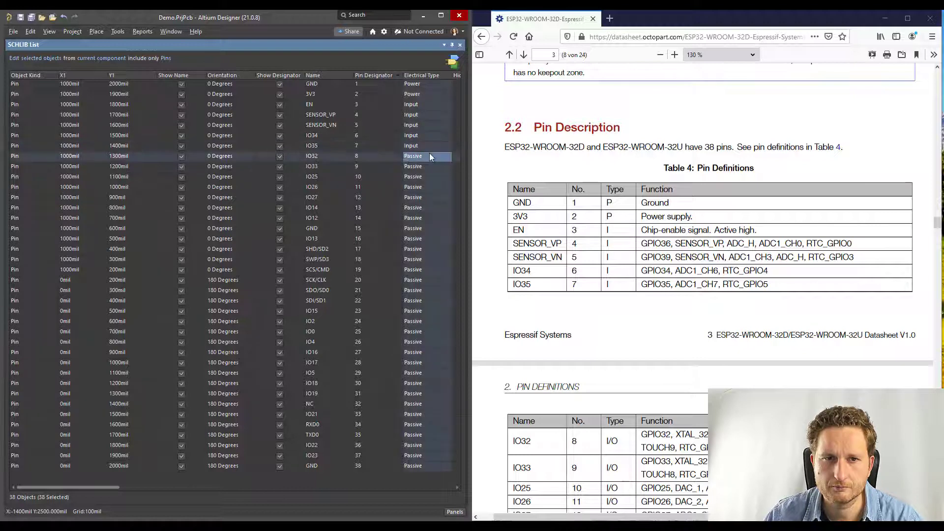
left_click(448, 156)
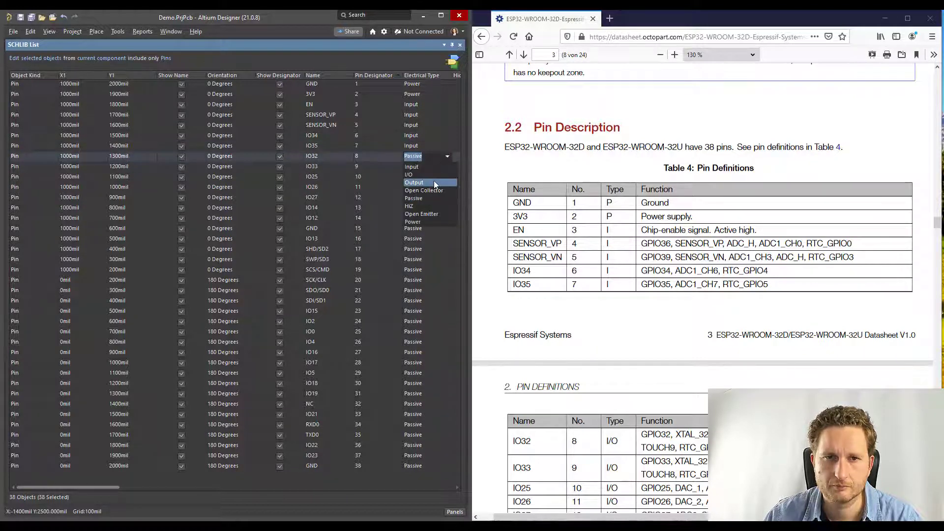
left_click(435, 175)
Set the electrical type of pins 9 to 14 (IO33 through IO12) to I/O in one edit, following the datasheet's pin table
scroll(657, 289, "down", 3)
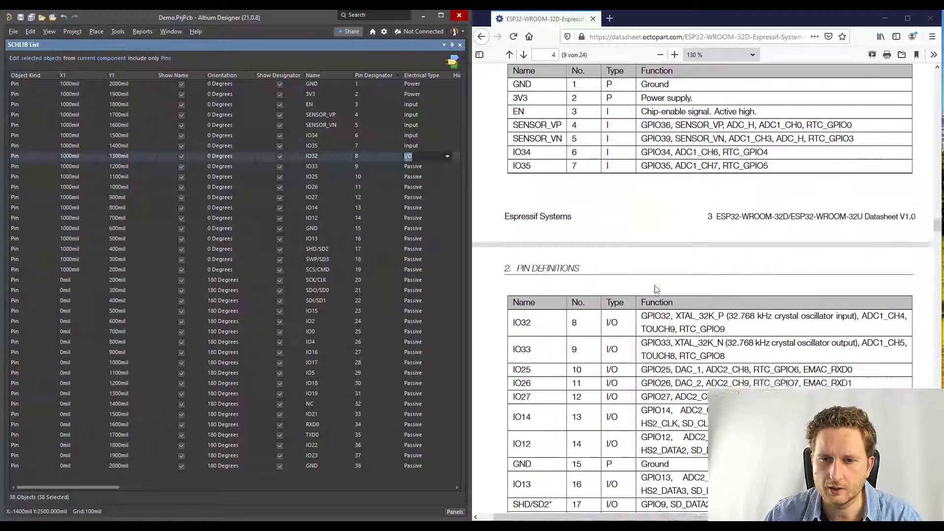
scroll(657, 290, "down", 2)
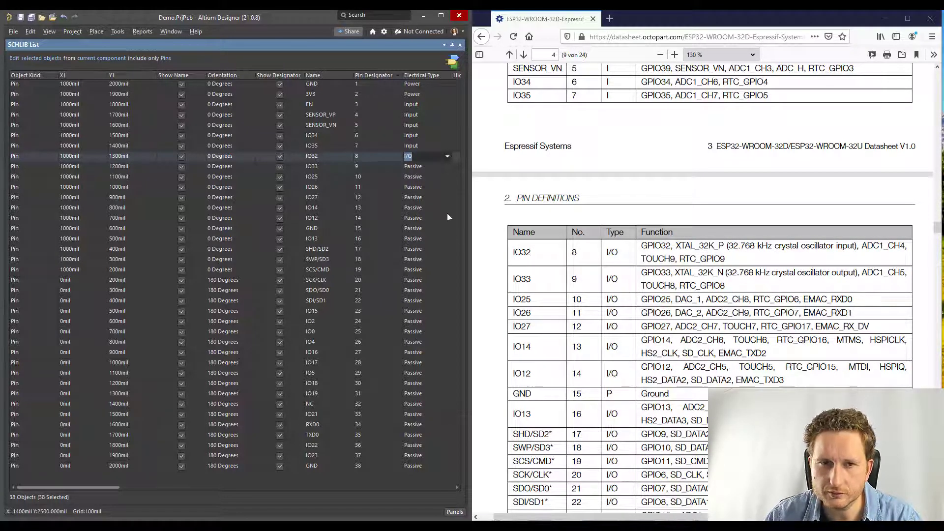
left_click(427, 169)
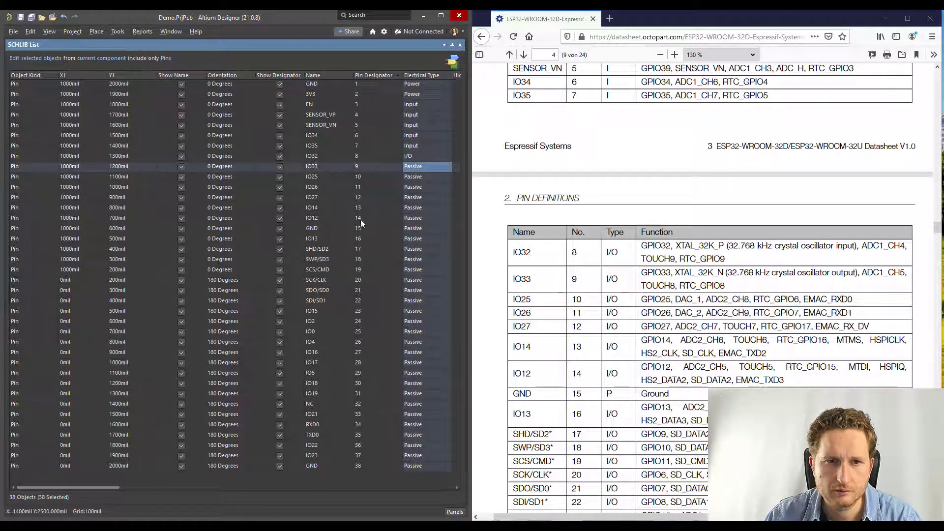
left_click(432, 218, "shift")
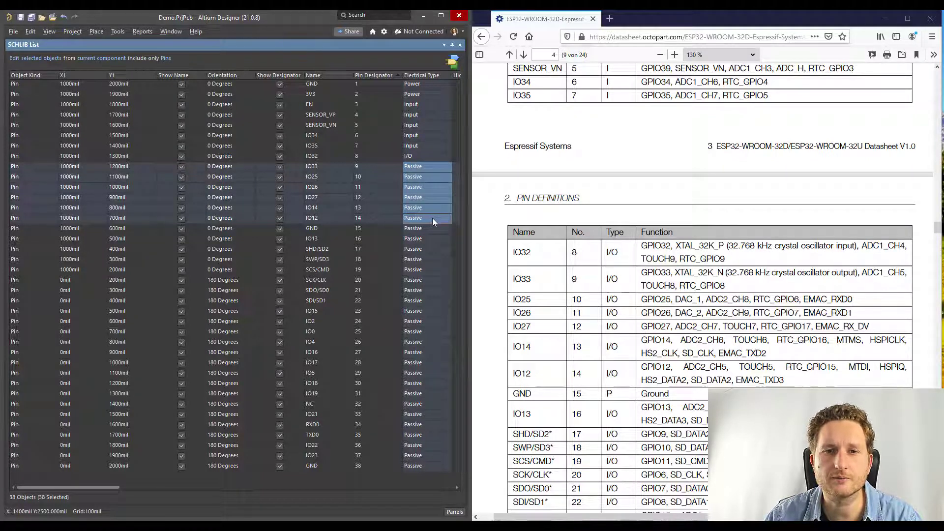
double_click(432, 217)
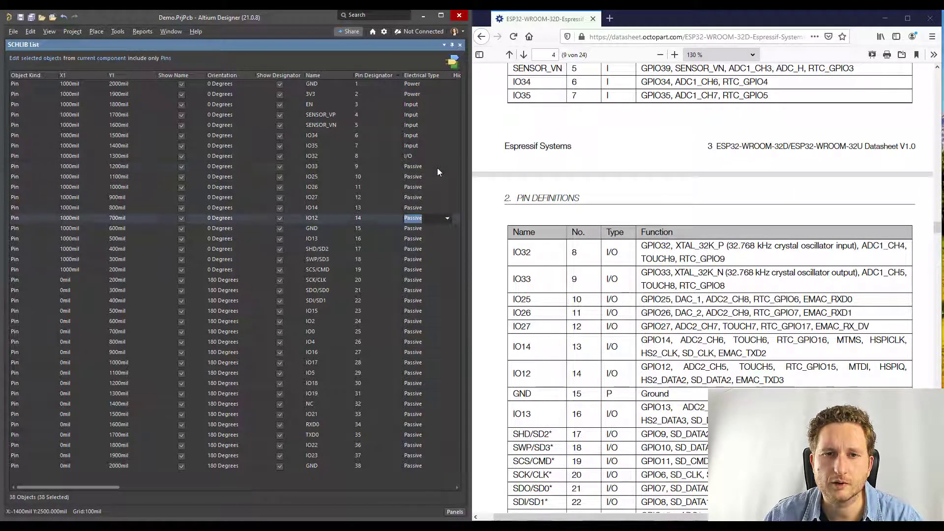
left_click_drag(438, 167, 431, 217)
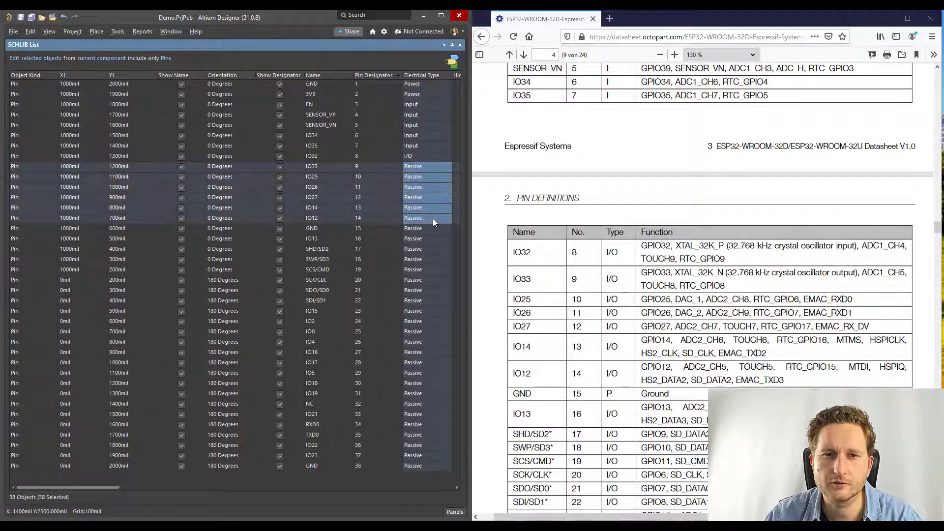
double_click(433, 218)
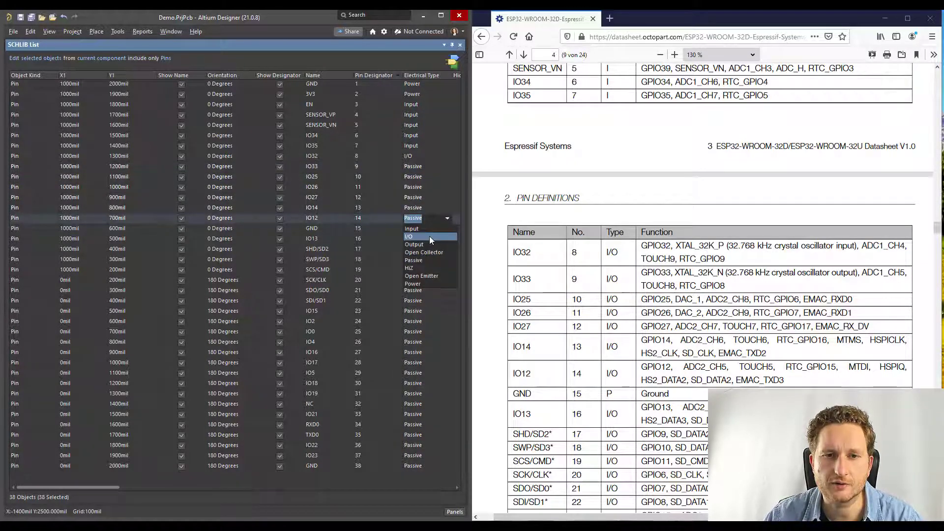
left_click(430, 237)
key("Return")
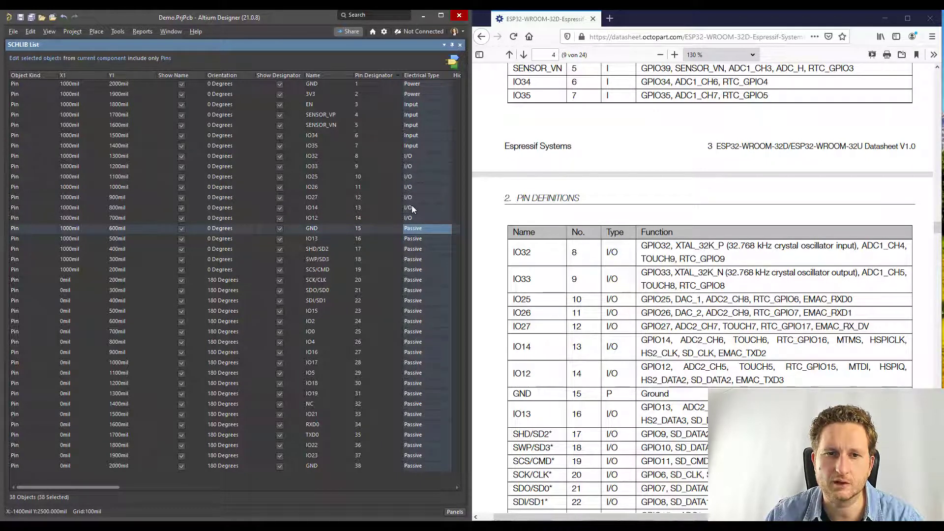
Try to set the electrical type of pin 15 (GND) to Power
left_click(426, 227)
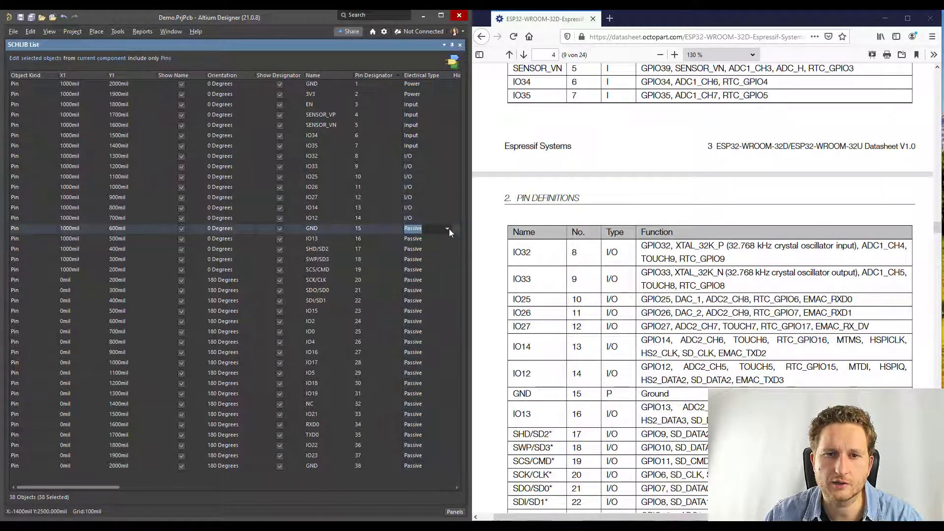
left_click(448, 229)
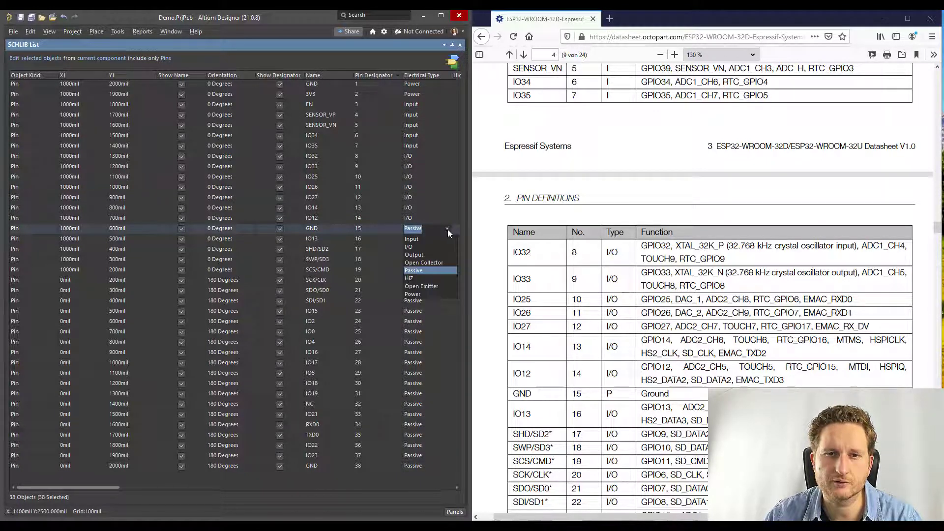
left_click(426, 293)
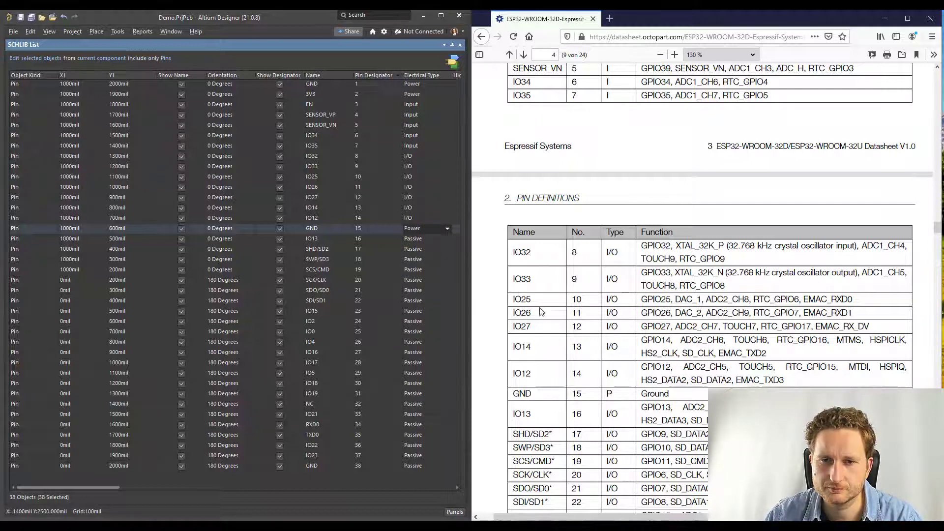
Review the datasheet's types for the remaining pins and set the electrical type of pin 15 (GND) to Power
scroll(543, 312, "down", 1)
scroll(543, 312, "down", 4)
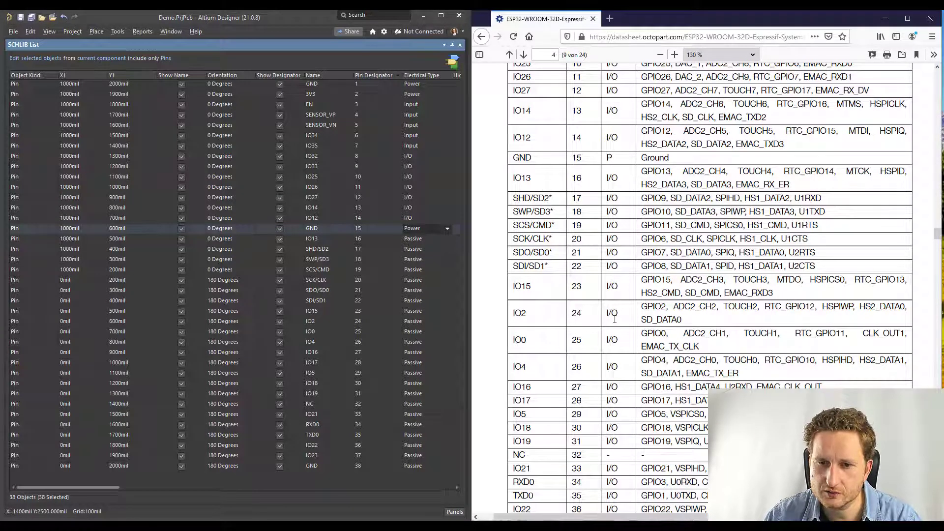
scroll(614, 310, "down", 2)
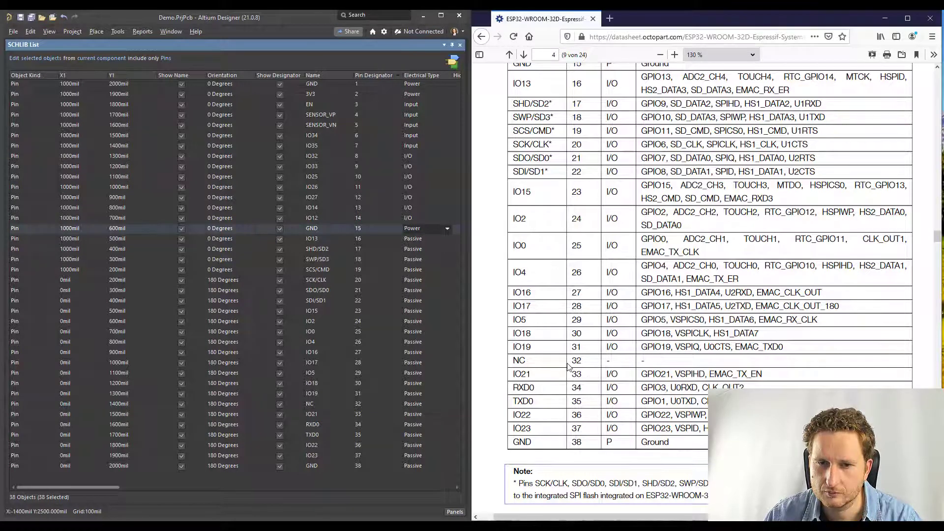
scroll(585, 354, "up", 1)
scroll(612, 340, "down", 1)
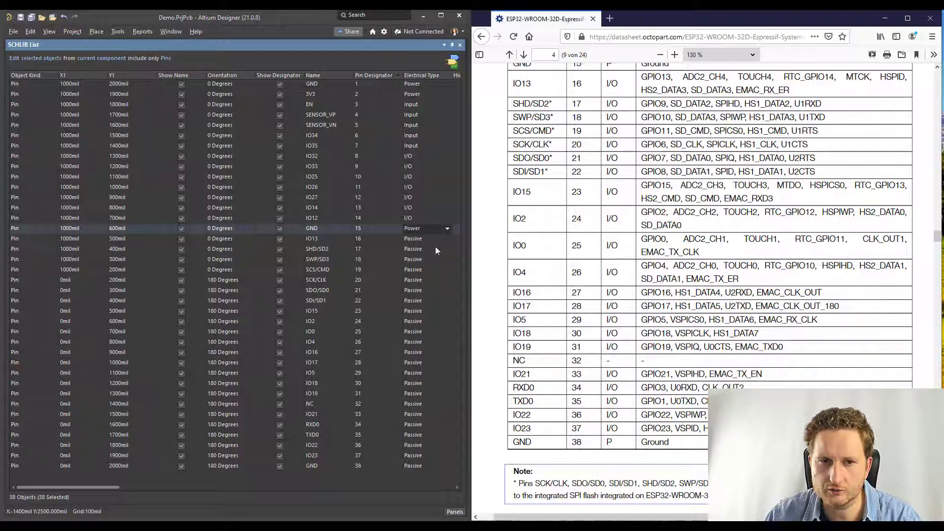
left_click(424, 238)
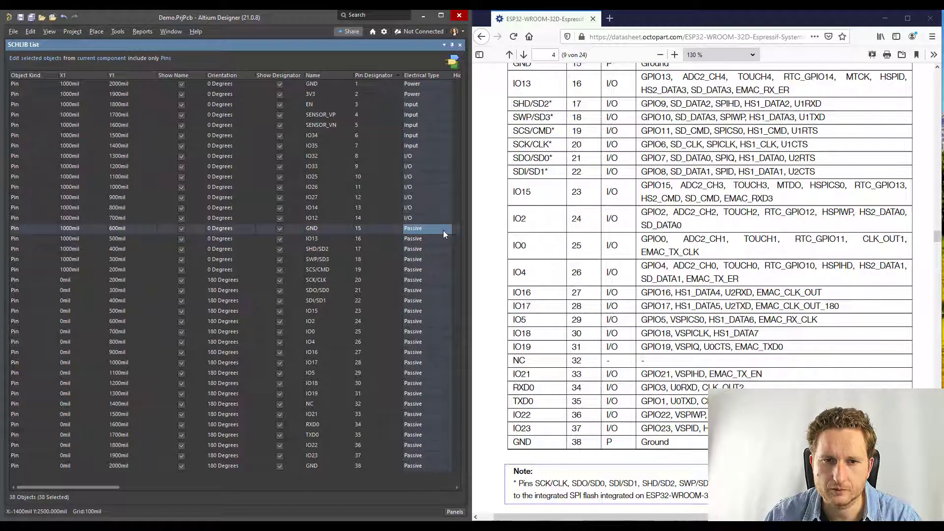
left_click(443, 230)
left_click(447, 229)
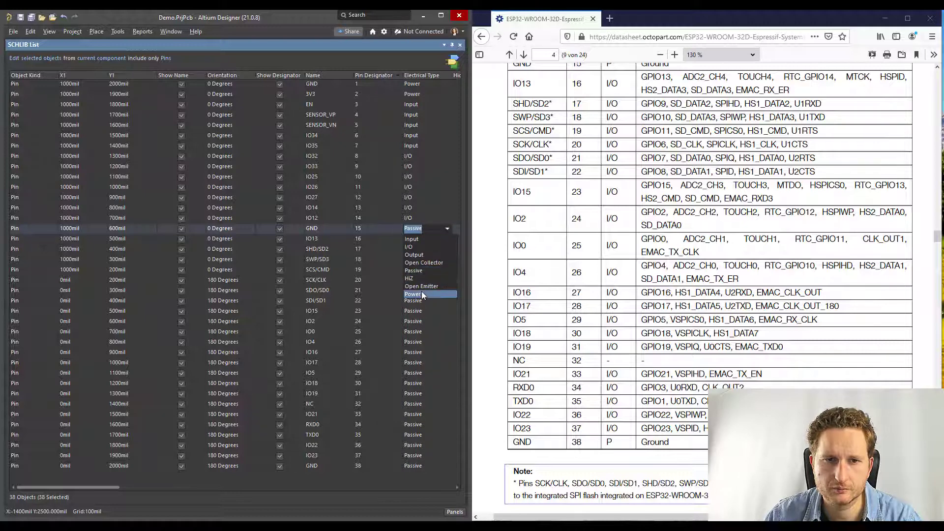
left_click(421, 293)
Set the electrical type of all pins from 16 (IO13) to 38 (GND) to I/O in one edit
left_click(441, 240)
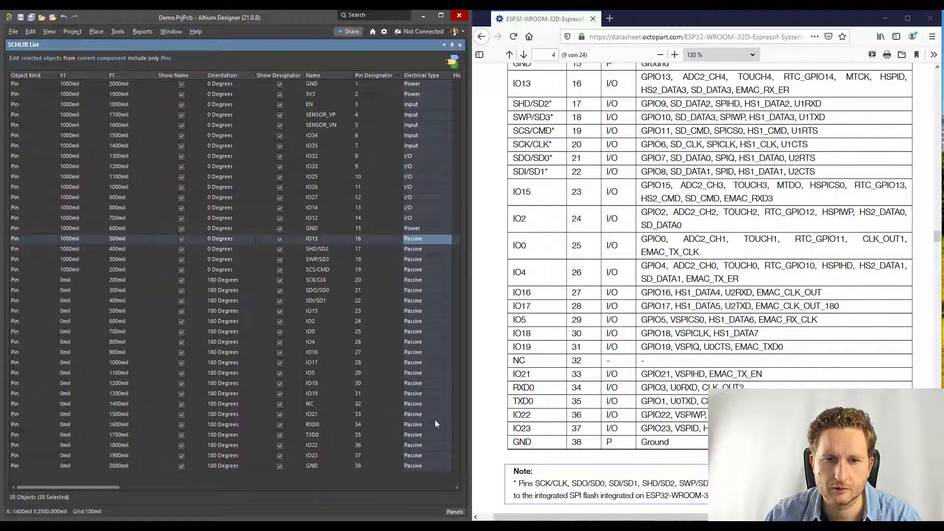
left_click(425, 468, "shift")
left_click(425, 467)
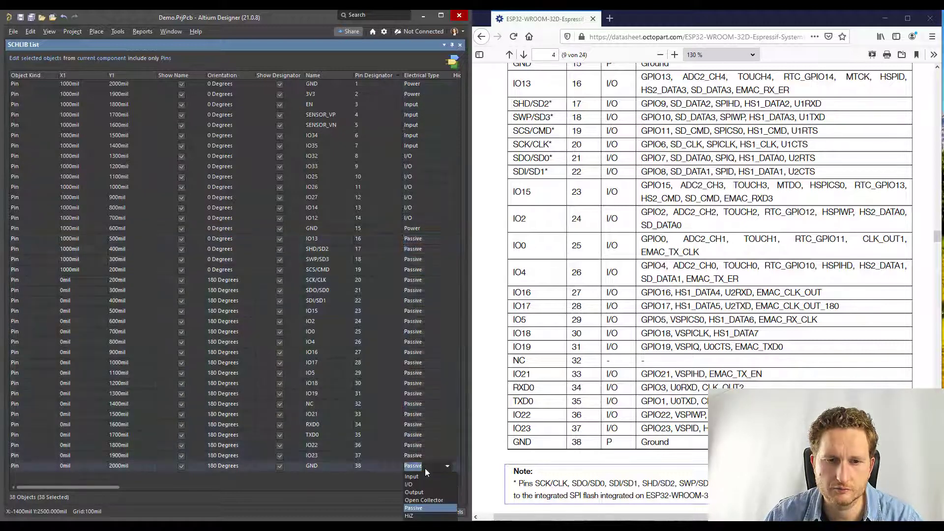
left_click(417, 483)
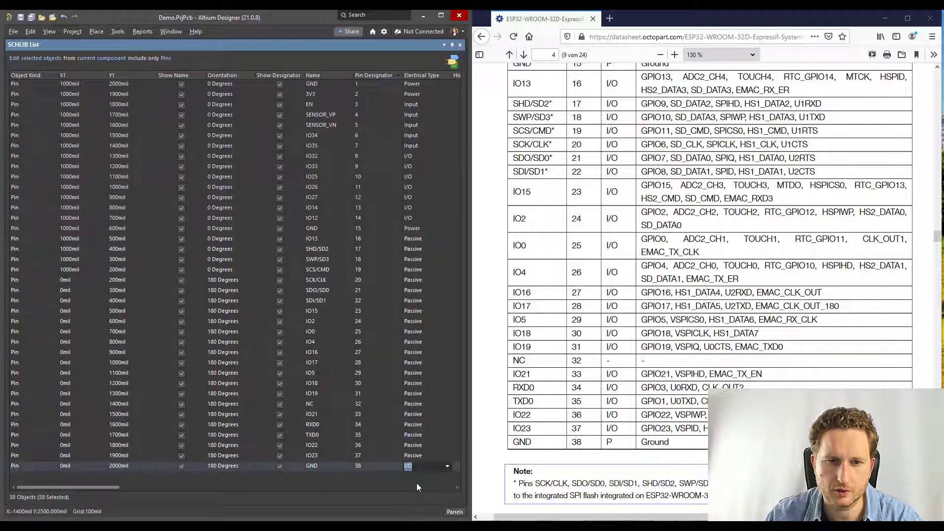
key("Return")
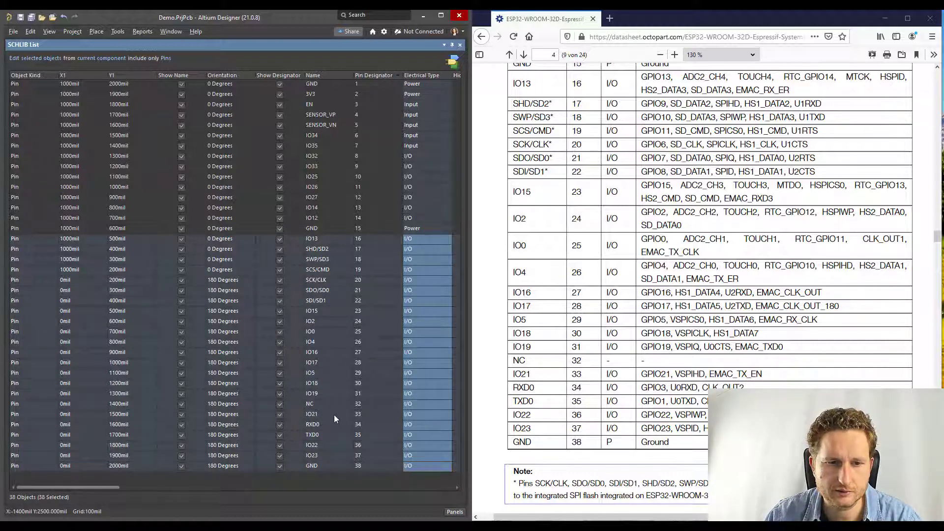
Set the electrical type of the unconnected pin 32 (NC) to Passive
left_click(427, 404)
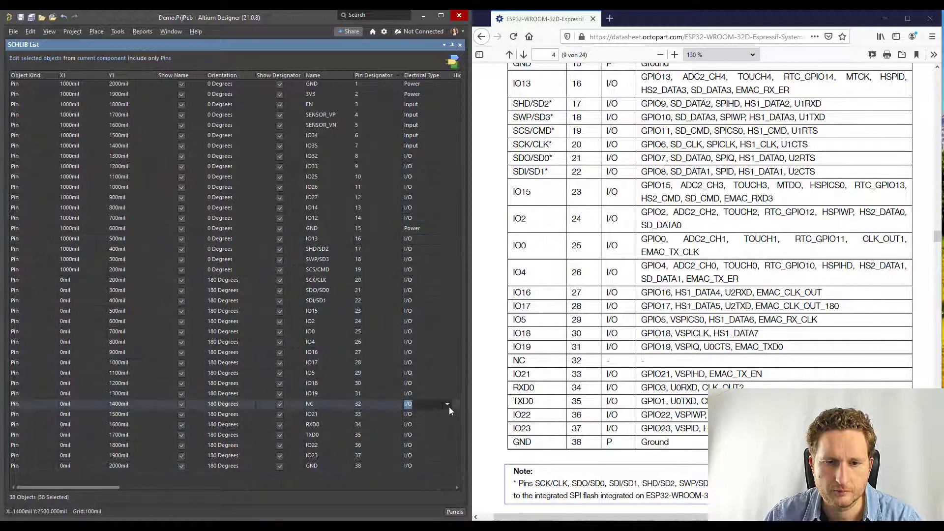
left_click(449, 406)
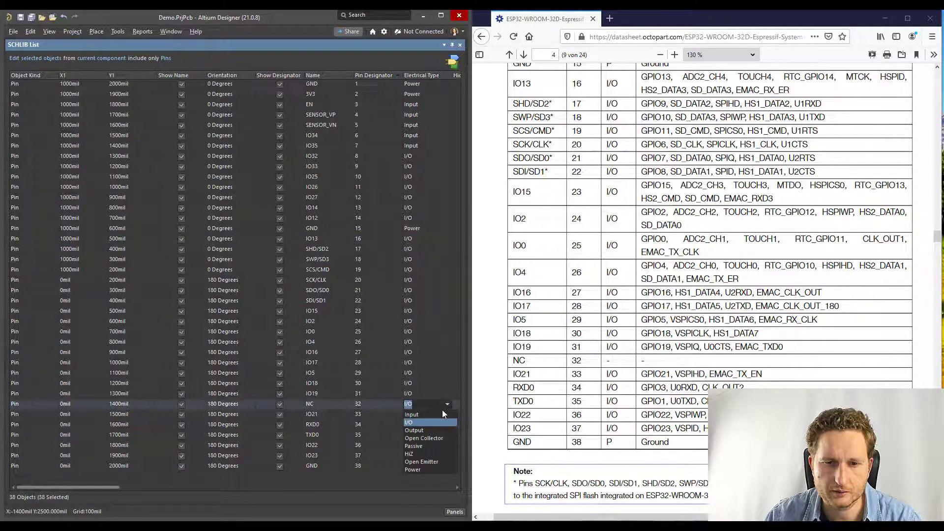
left_click(426, 446)
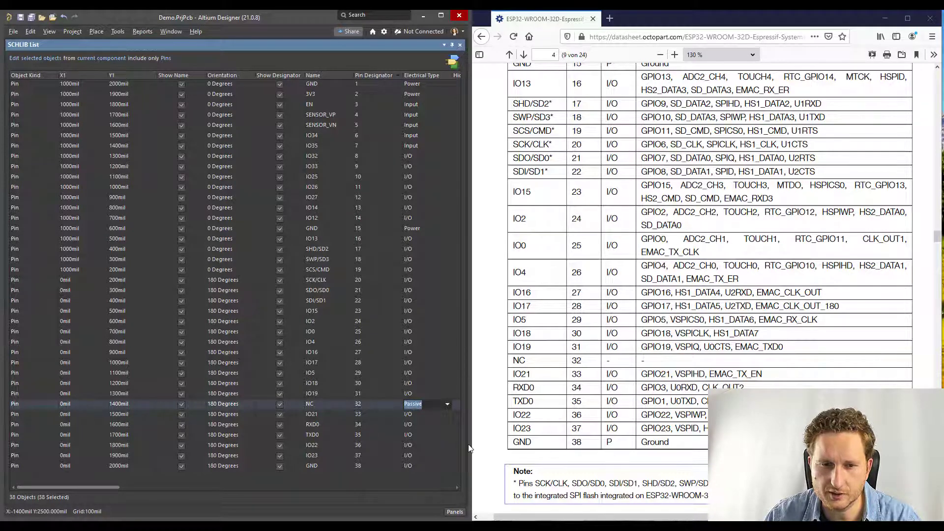
Set the electrical type of pin 38 (GND) to Power
left_click(409, 469)
left_click(427, 466)
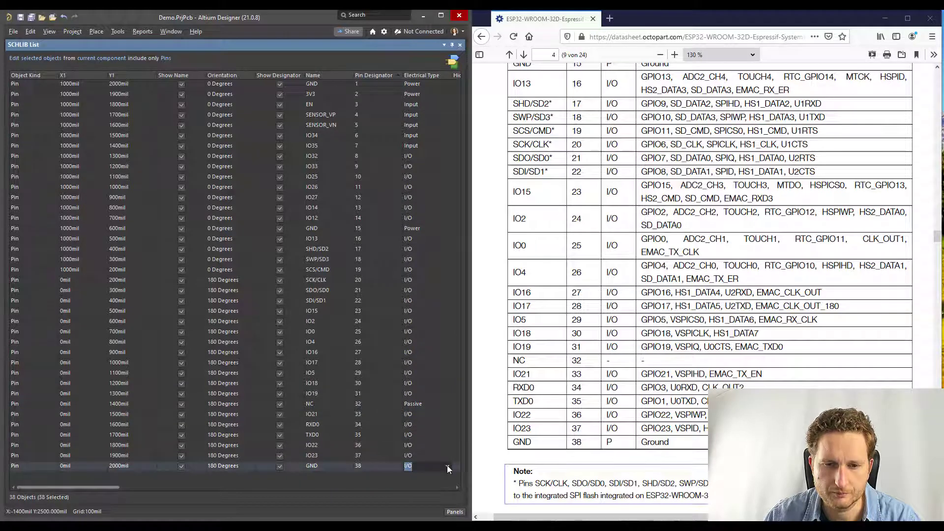
left_click(447, 465)
left_click(423, 517)
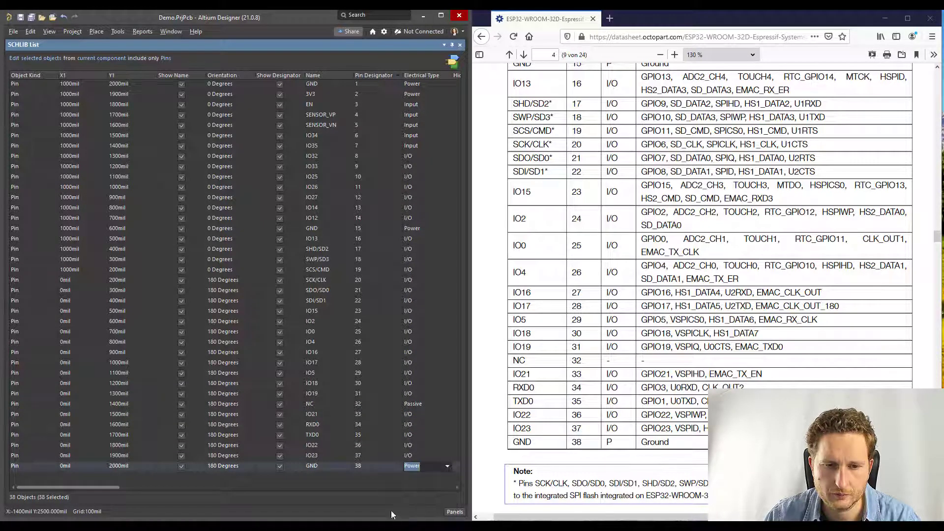
Check the assigned electrical types of all pins against the Type column of the datasheet's pin definition tables
left_click(383, 487)
left_click_drag(221, 487, 131, 490)
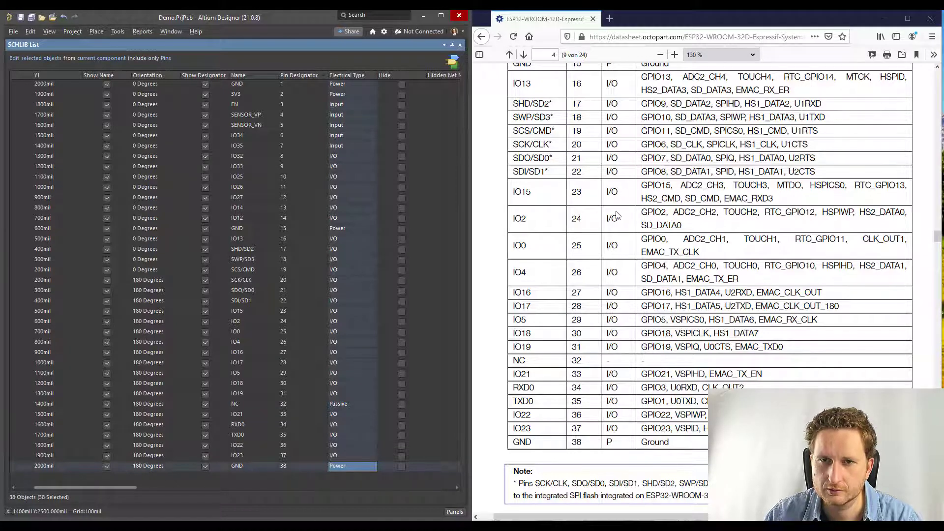
scroll(618, 215, "up", 2)
scroll(625, 299, "up", 1)
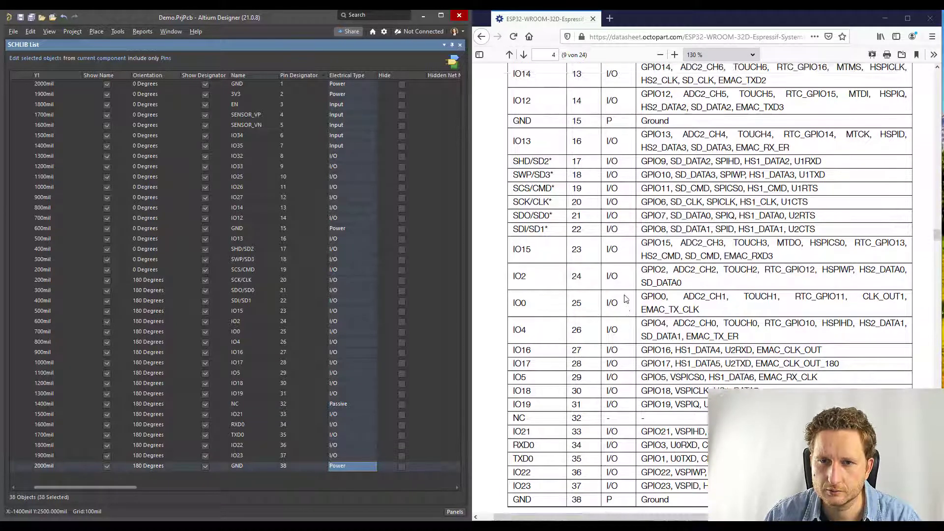
scroll(626, 299, "up", 5)
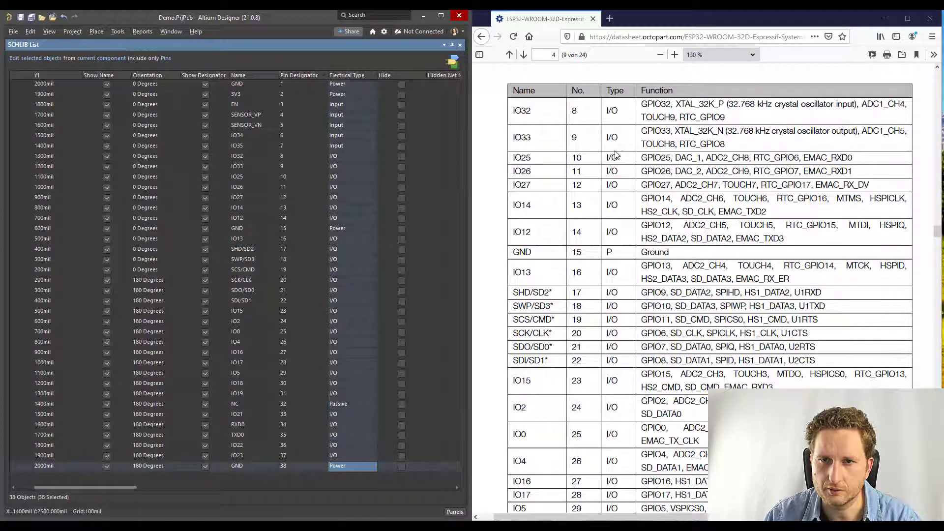
scroll(615, 156, "up", 4)
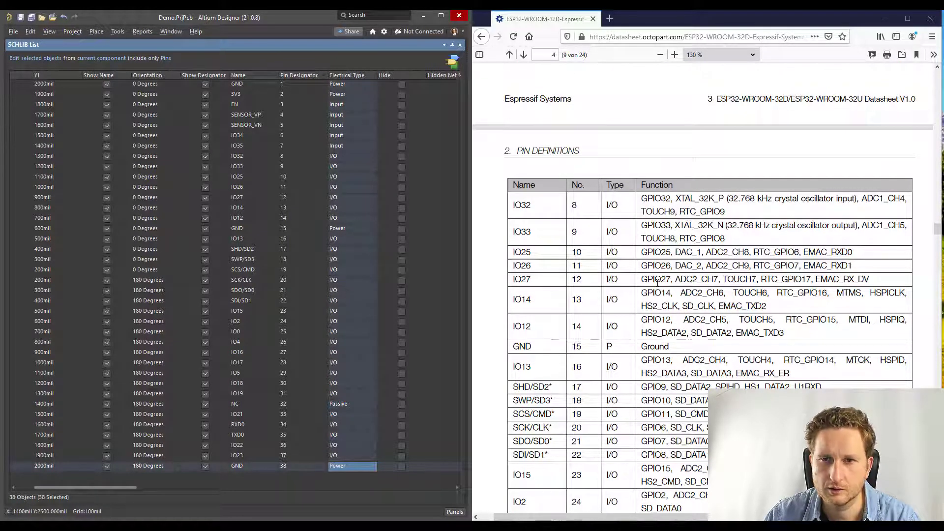
scroll(658, 283, "up", 7)
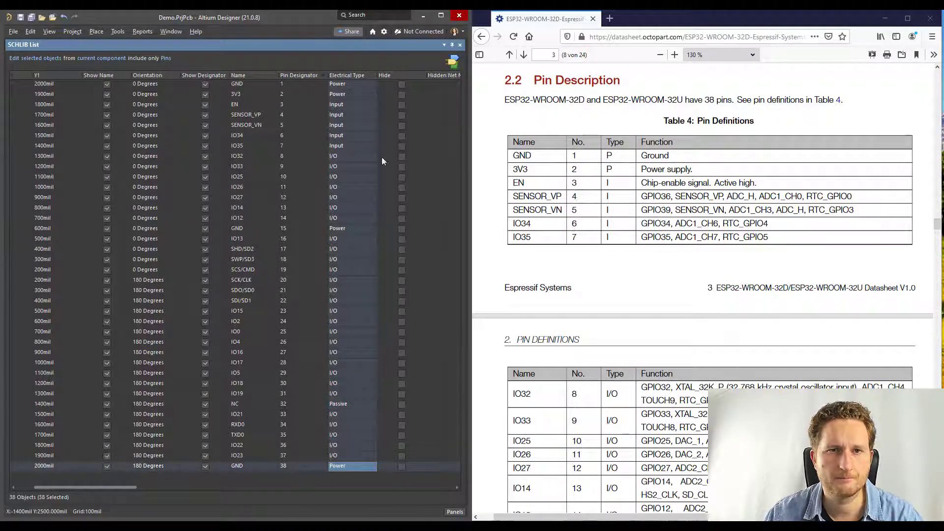
Close the pin list and maximize the schematic library editor window
left_click(460, 45)
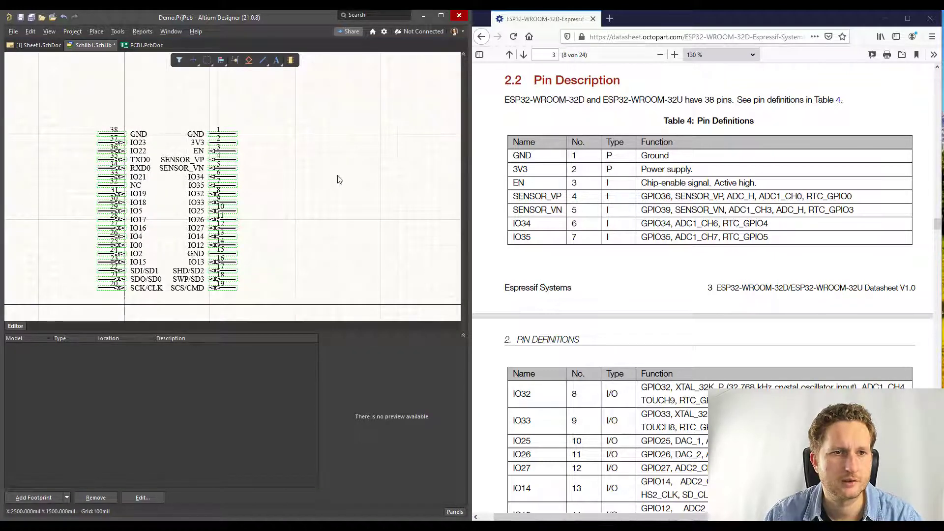
right_click_drag(179, 103, 230, 100)
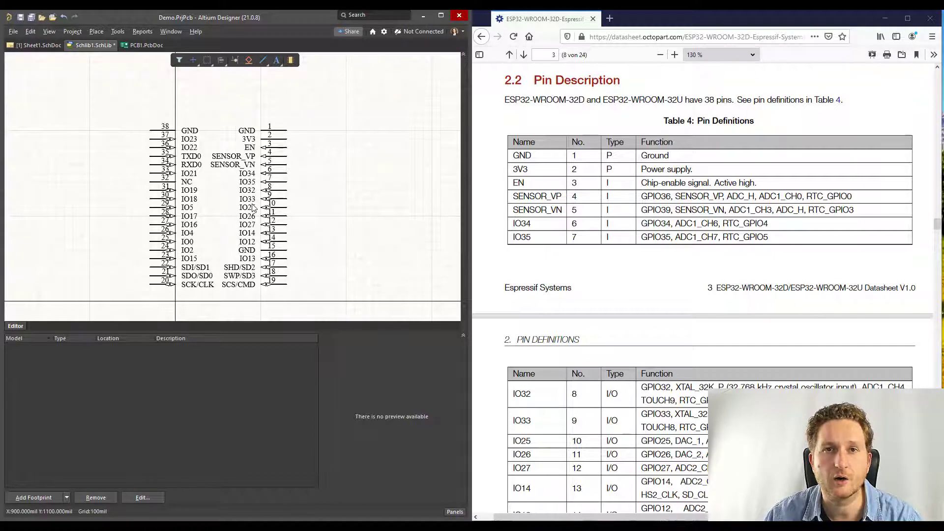
key("super+Up")
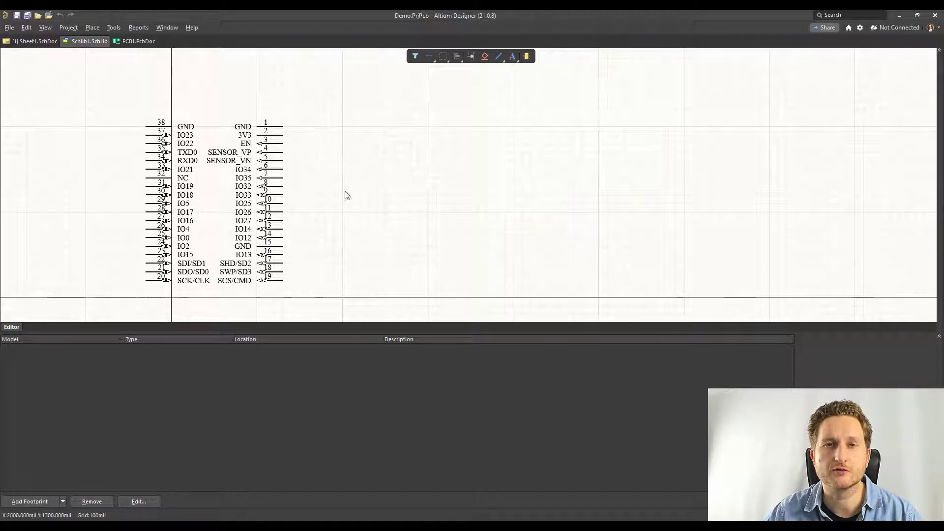
right_click_drag(352, 220, 452, 151)
right_click_drag(435, 228, 431, 192)
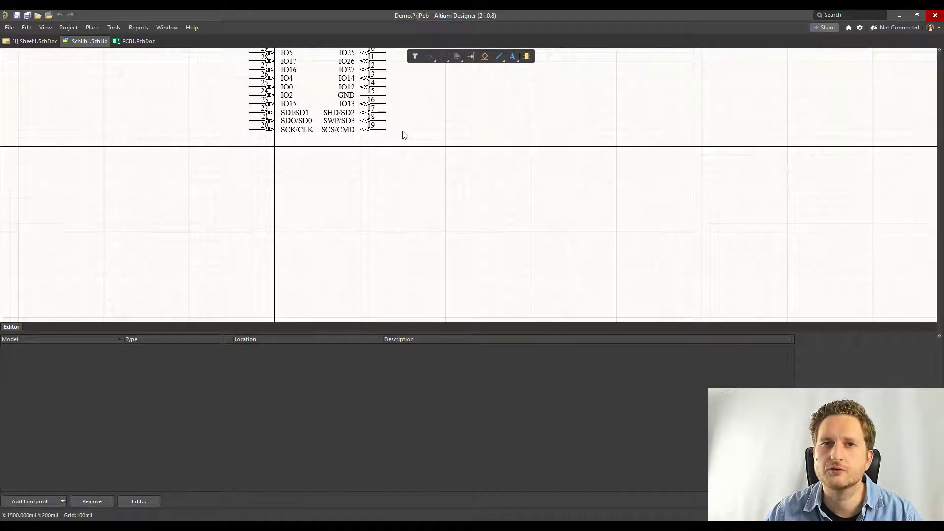
Place a body rectangle below the pins, starting at the origin, about 1000 mil wide and 2000 mil tall
left_click(95, 28)
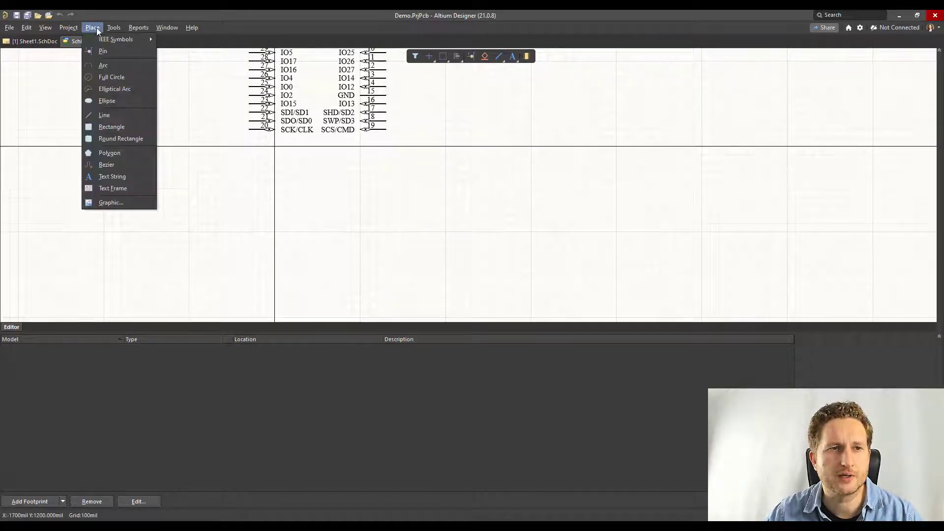
left_click(125, 127)
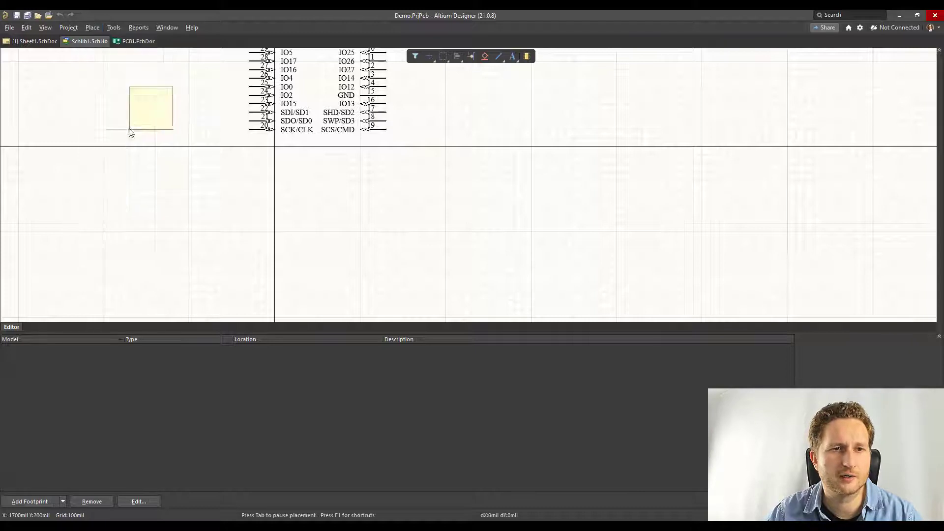
left_click(275, 148)
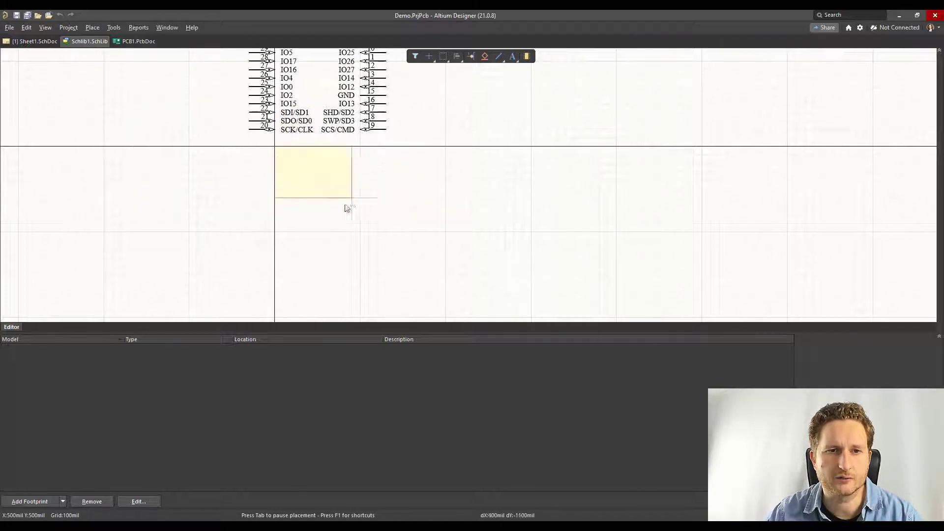
scroll(344, 234, "down", 2)
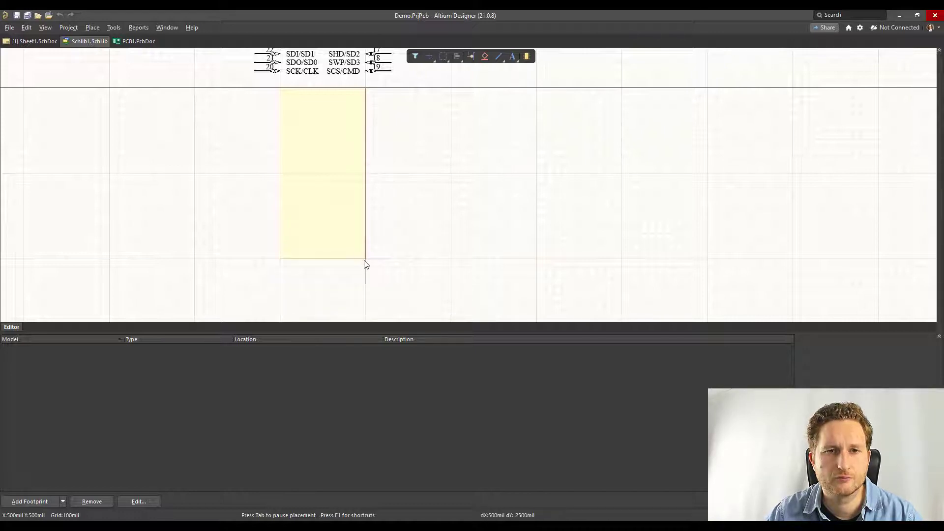
left_click(364, 263)
right_click(477, 165)
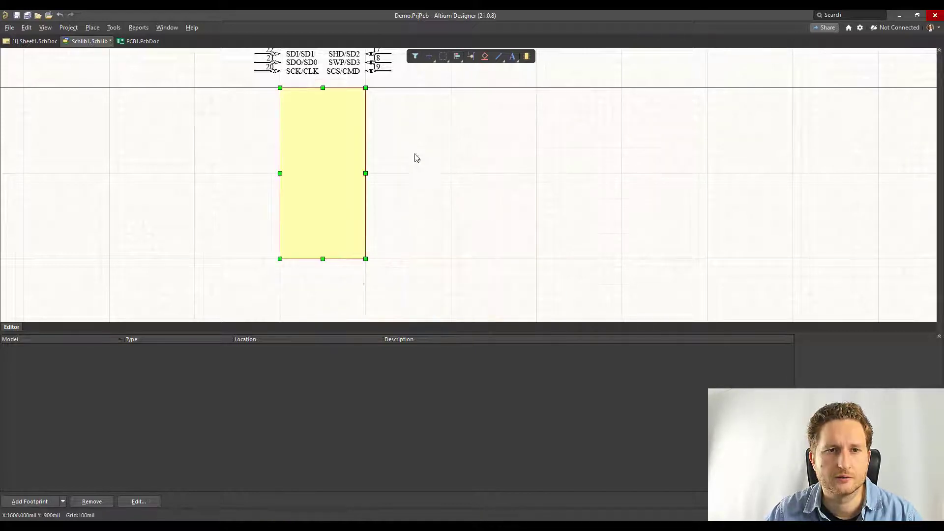
Move GND pin 1 out of the pin columns into the free area beside pin 23 (IO15)
right_click_drag(394, 150, 443, 191)
scroll(468, 201, "down", 1)
scroll(451, 192, "up", 1)
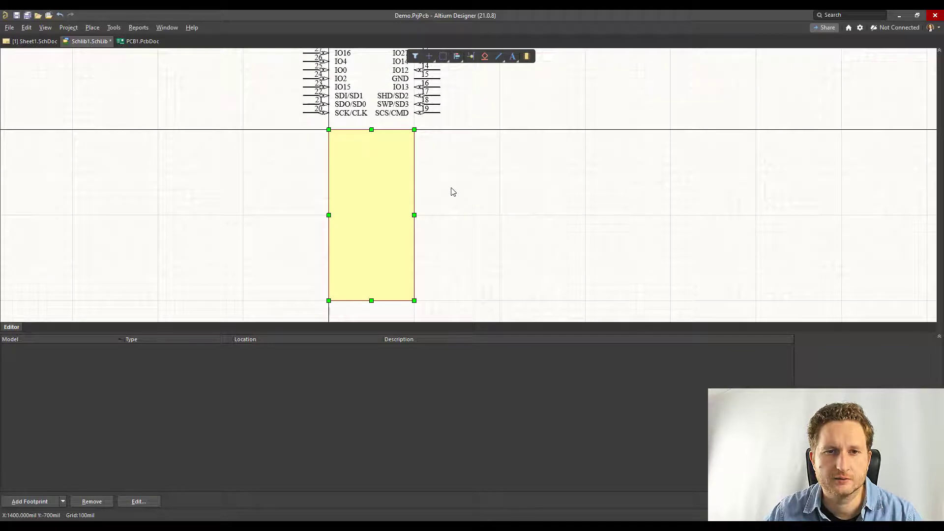
scroll(452, 191, "down", 2, "ctrl")
scroll(452, 188, "down", 1, "ctrl")
right_click_drag(462, 158, 499, 227)
scroll(501, 219, "up", 1)
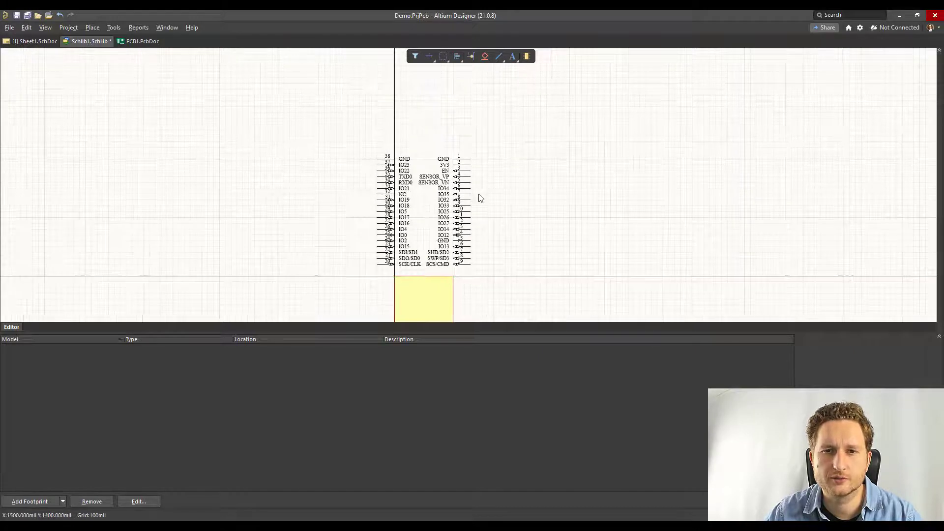
scroll(485, 192, "up", 2, "ctrl")
scroll(498, 138, "down", 1)
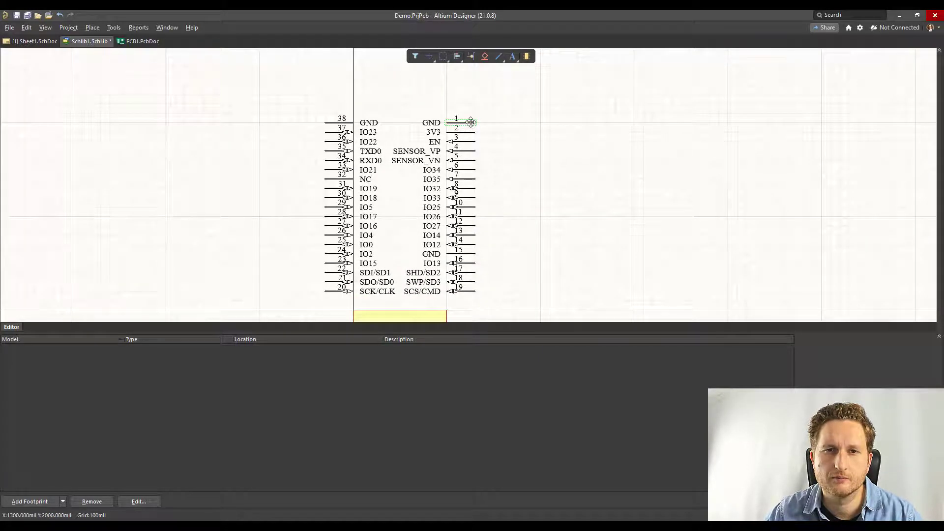
left_click_drag(469, 127, 271, 267)
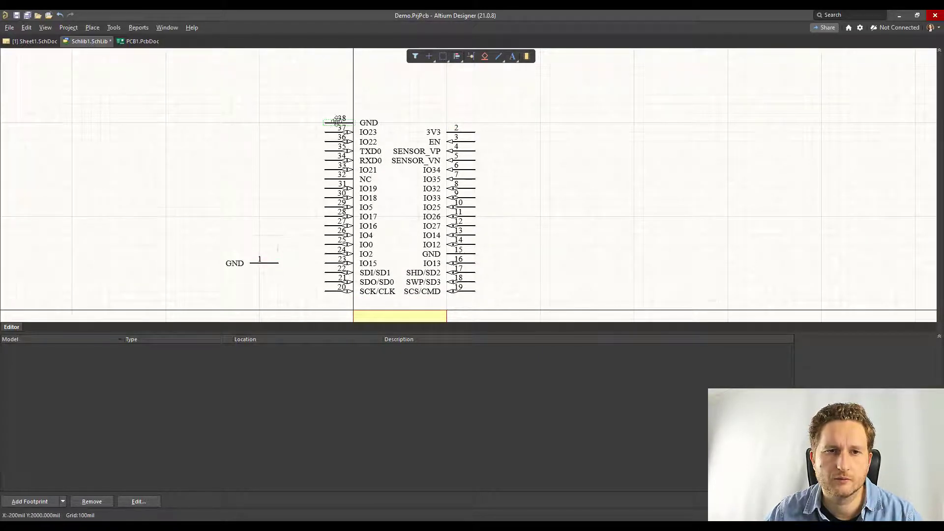
Rotate GND pin 38 by 180 degrees and stack GND pins 38 and 15 directly below pin 1
left_click_drag(340, 123, 279, 273)
key("space")
key("space")
scroll(300, 205, "down", 3)
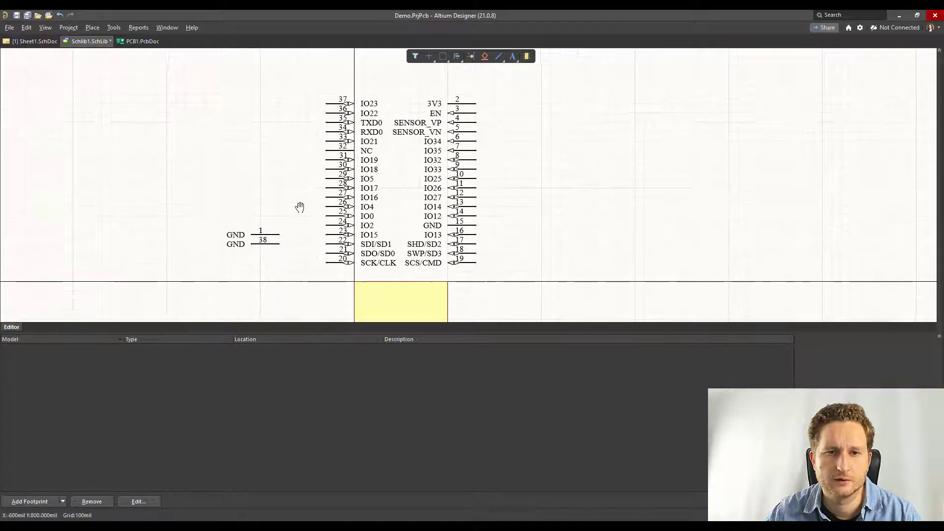
left_click_drag(477, 178, 282, 206)
scroll(288, 248, "down", 3)
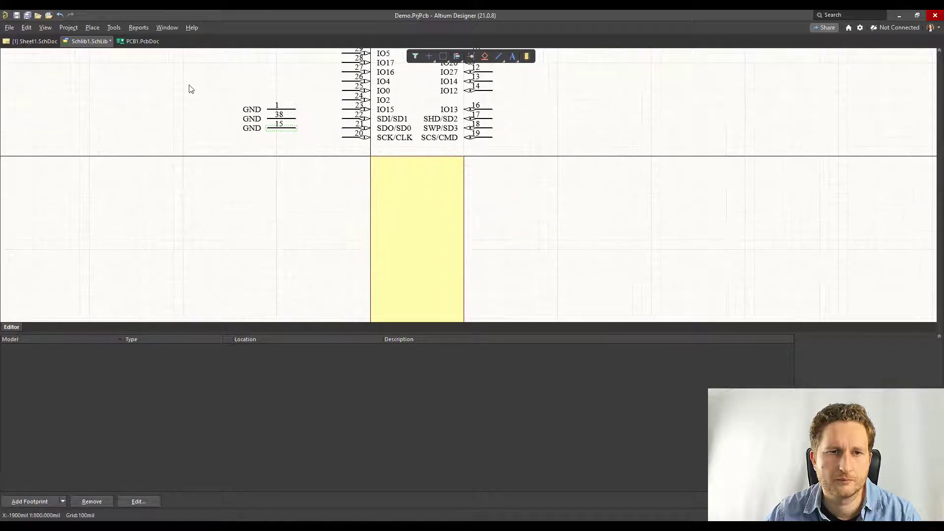
Mirror the group of GND pins 1, 38 and 15 horizontally and attach it to the body rectangle's left edge near its lower corner
left_click_drag(190, 89, 311, 169)
mouse_move(294, 110)
left_mouse_down()
mouse_move(301, 114)
mouse_move(285, 109)
mouse_move(297, 106)
mouse_move(286, 81)
mouse_move(292, 107)
left_mouse_up()
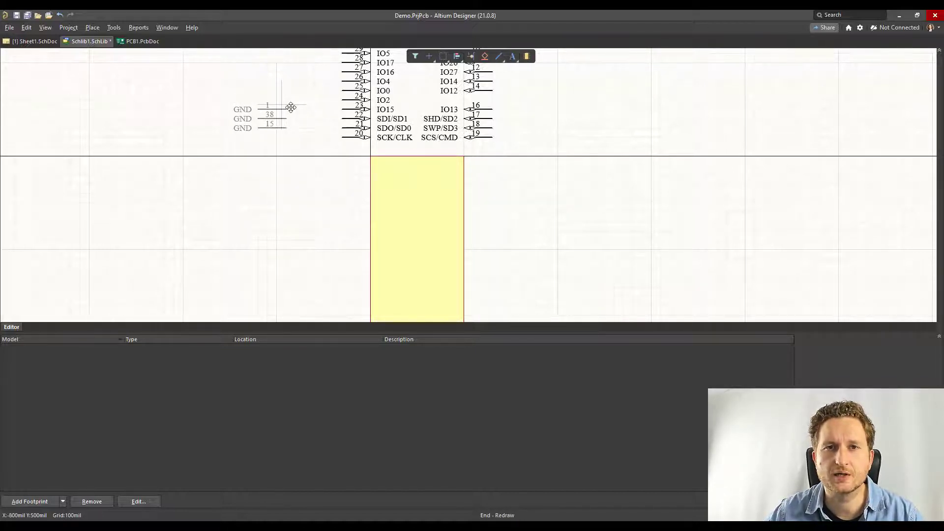
left_click_drag(291, 108, 253, 127)
key("y")
key("y")
key("y")
key("y")
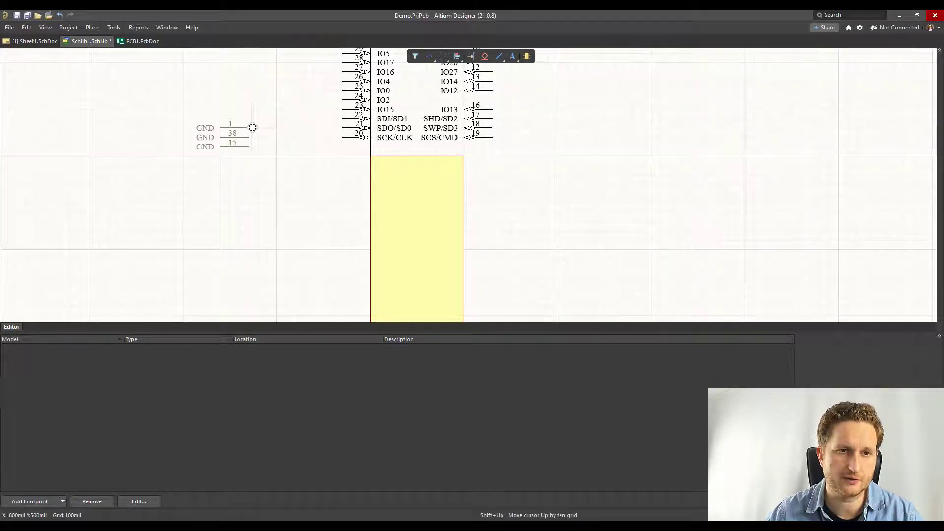
key("y")
key("y")
left_click_drag(253, 128, 342, 157)
key("x")
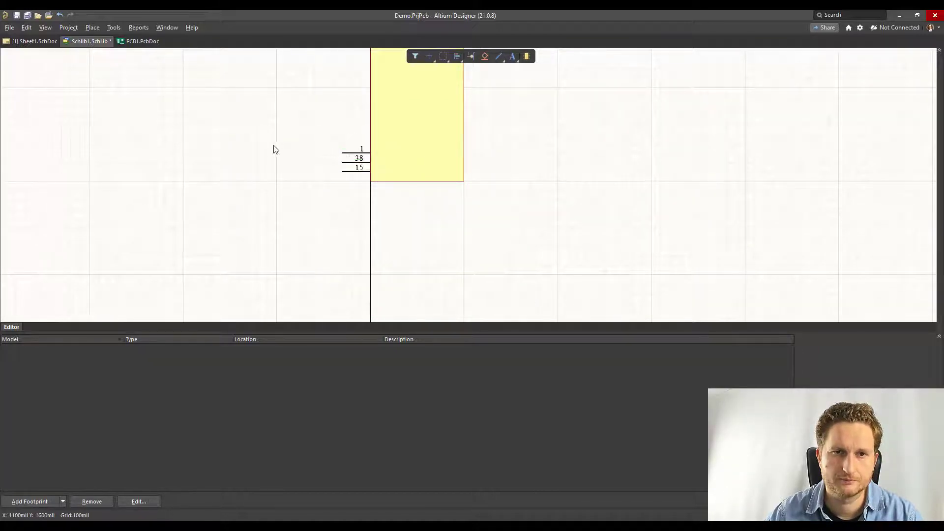
Send the body rectangle to the back, behind the pin names
right_click_drag(310, 106, 314, 189)
scroll(313, 197, "down", 1, "ctrl")
left_click(419, 163)
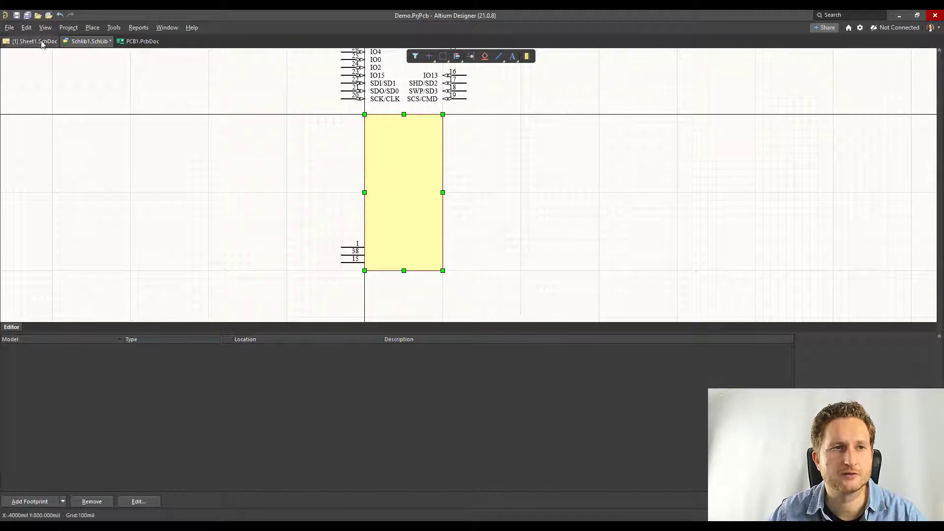
left_click(26, 27)
mouse_move(87, 215)
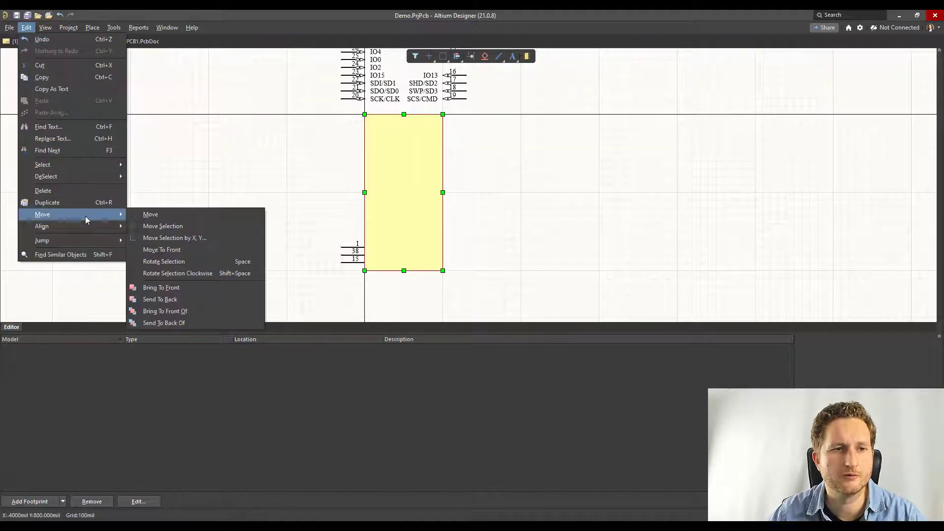
left_click(178, 299)
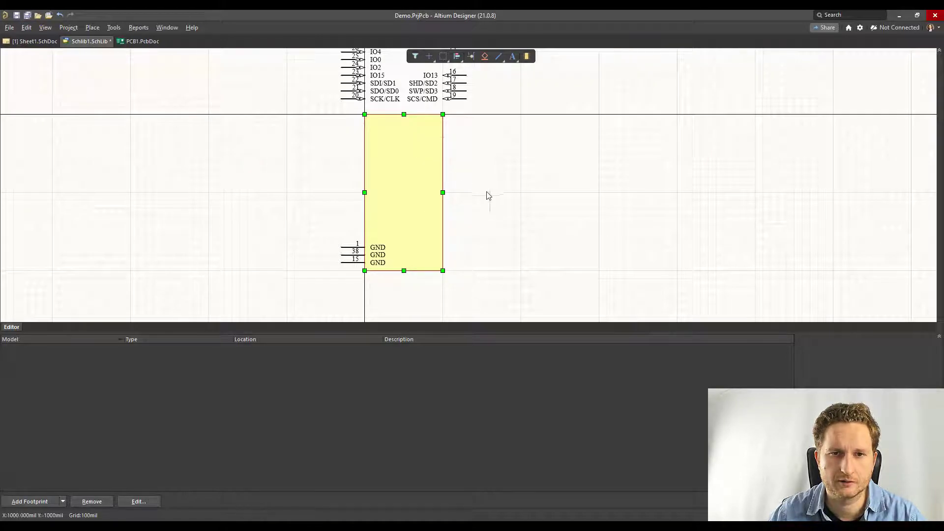
left_click(420, 207)
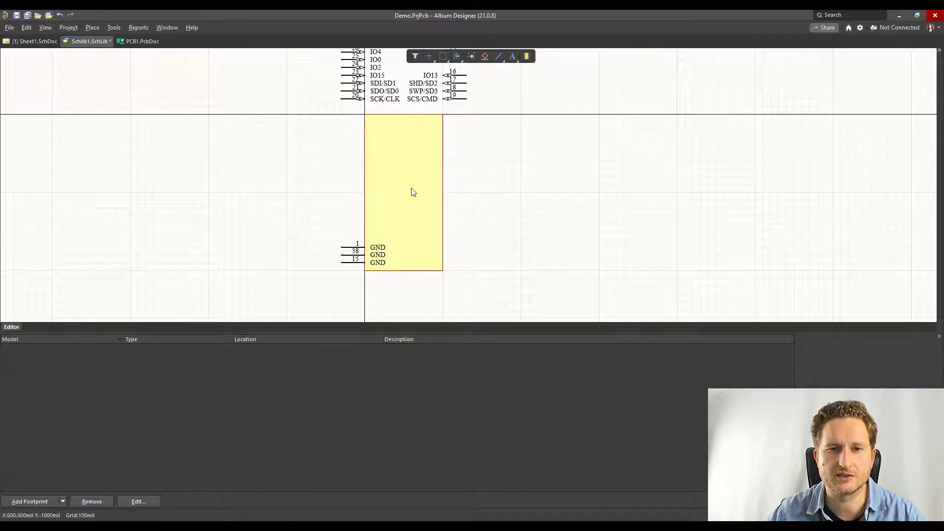
Rotate pin 2 (3V3) by 180 degrees and place it on the body's left edge, 100 mil below the upper corner
right_click_drag(481, 142, 498, 243)
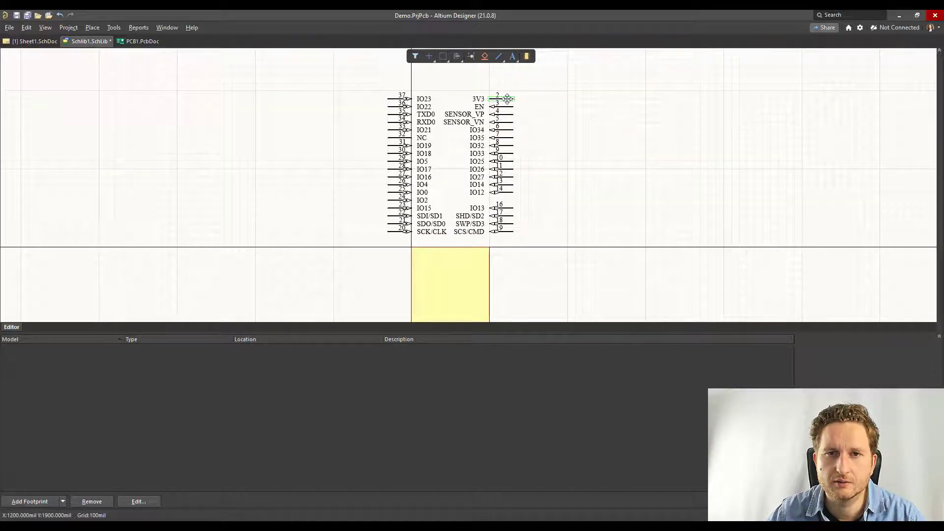
left_click_drag(507, 99, 391, 123)
key("space")
key("space")
Move pins 3 (EN) to 7 (IO35) as a mirrored group to the body's left edge, below the 3V3 pin
right_click_drag(534, 182, 520, 204)
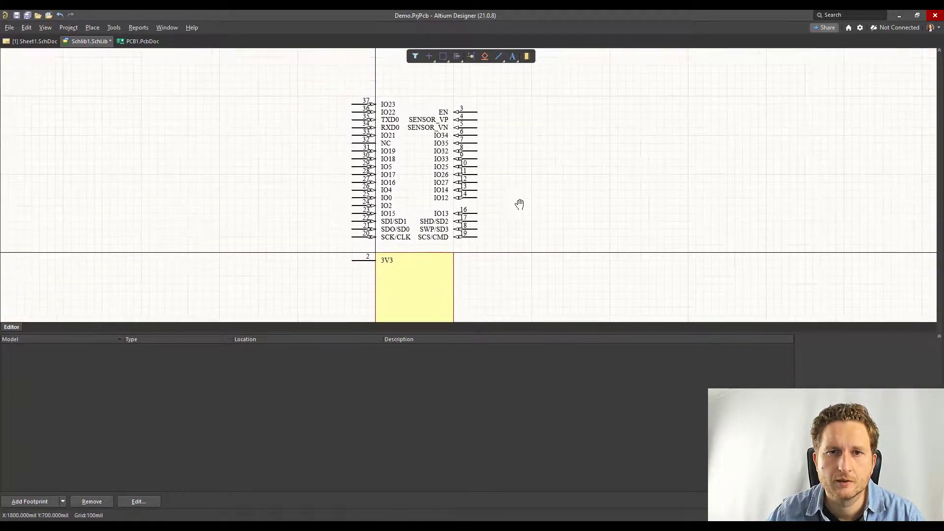
left_click_drag(492, 102, 351, 180)
key("x")
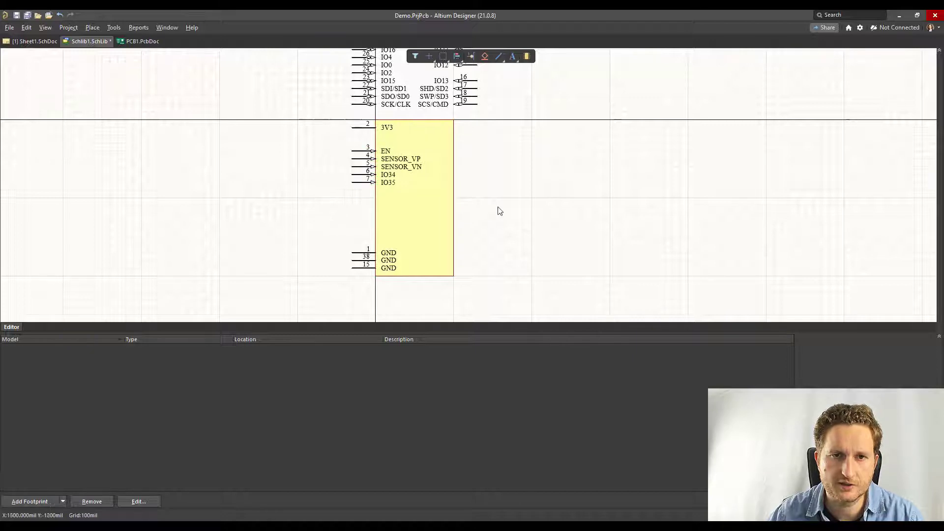
Move pin 32 (NC) to the body's left edge, just above the group of GND pins
right_click_drag(499, 211, 501, 233)
right_click_drag(511, 134, 514, 197)
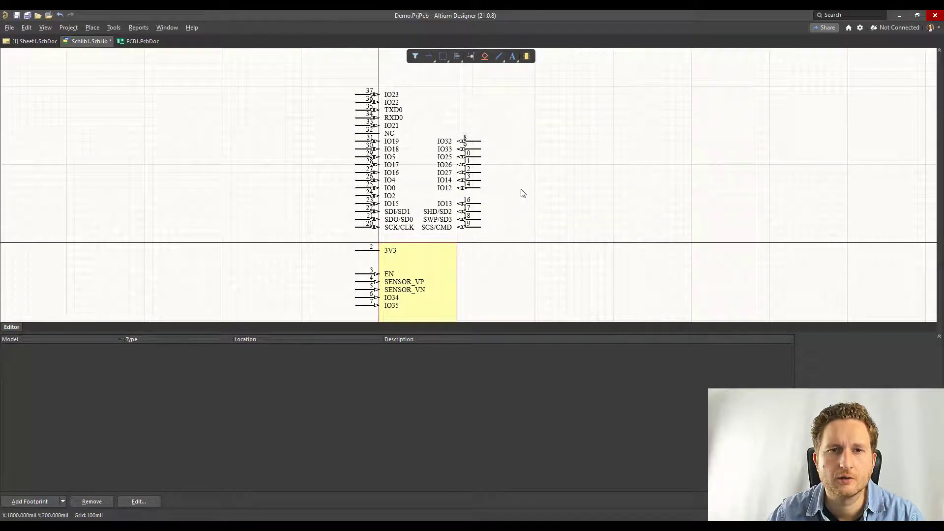
right_click_drag(540, 238, 539, 207)
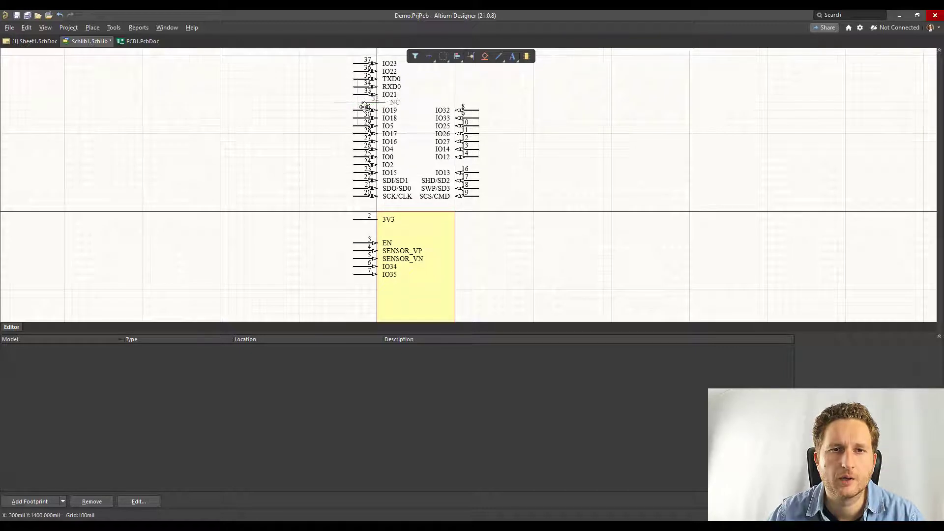
left_click_drag(364, 106, 359, 211)
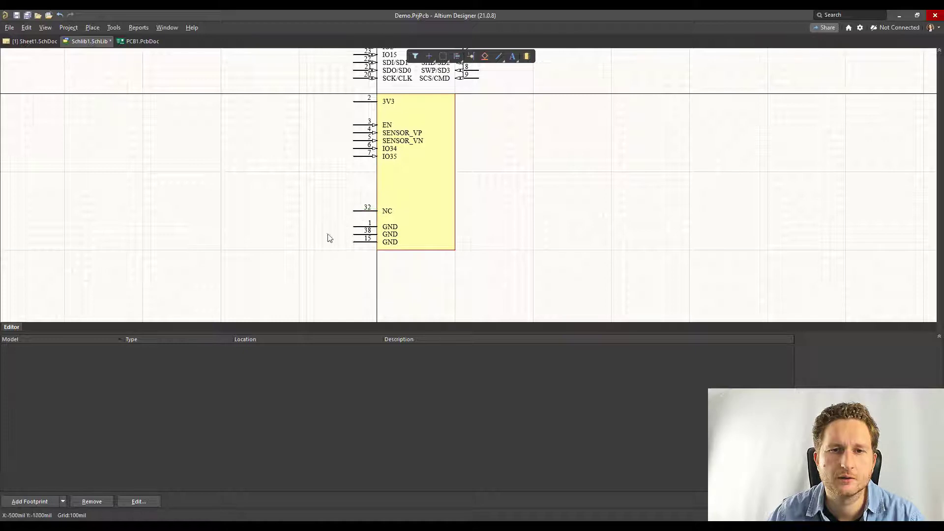
Move pins 17 (SHD/SD2) to 22 (SDI/SD1) out of the upper pin block to the free area right of the body
right_click_drag(514, 163, 508, 227)
scroll(514, 197, "up", 5)
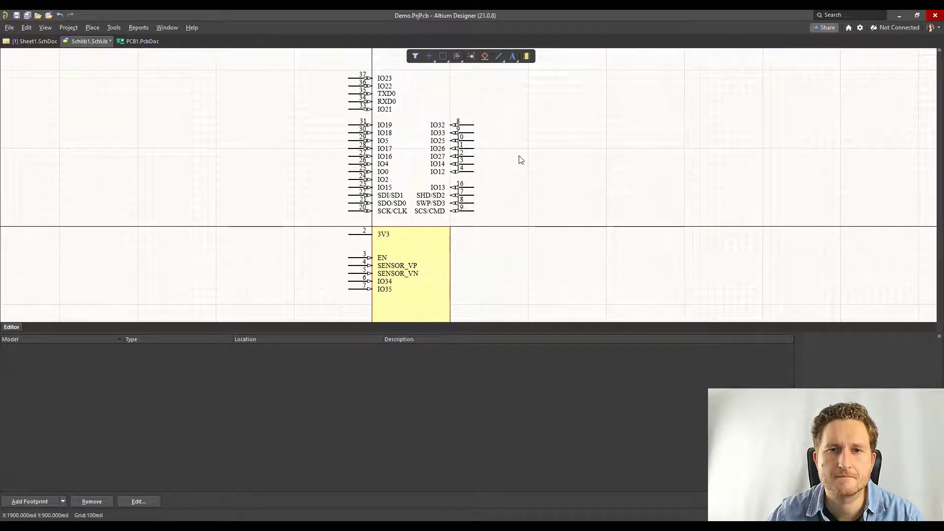
right_click_drag(518, 183, 514, 175)
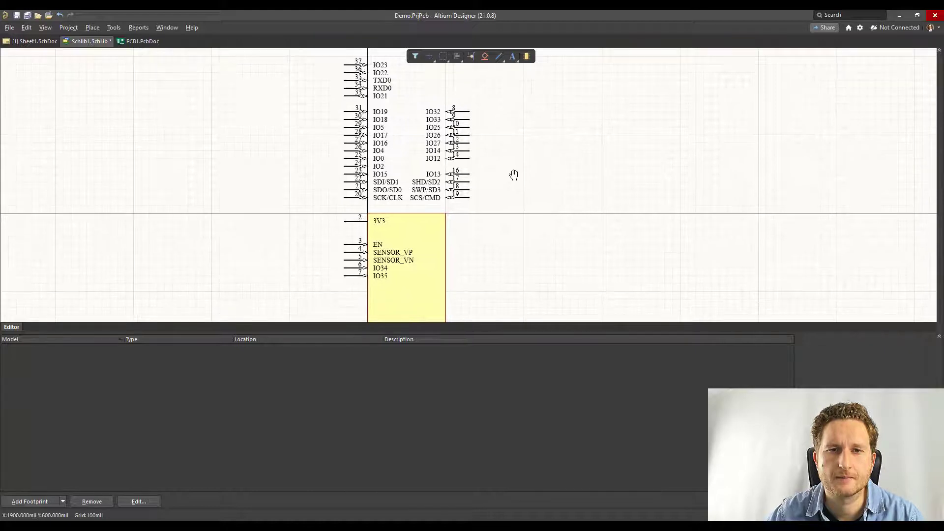
left_click_drag(316, 180, 489, 205)
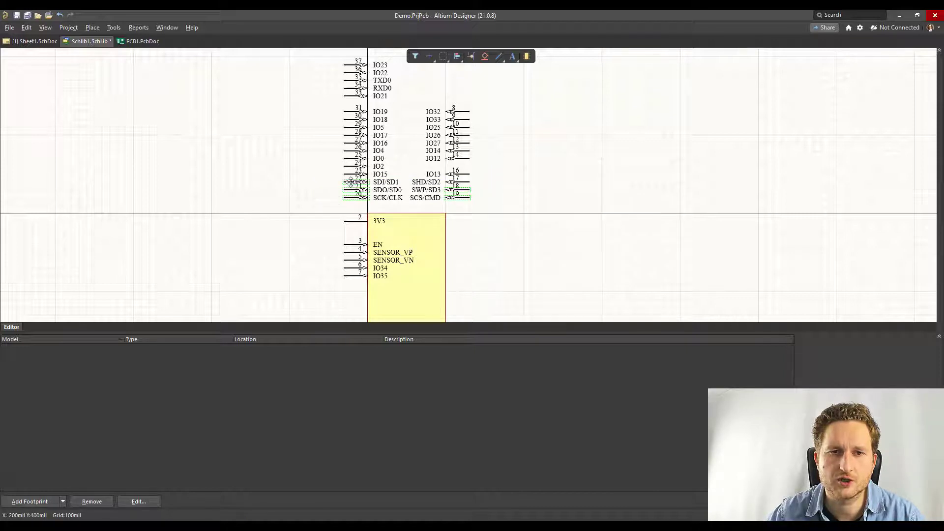
left_click_drag(350, 182, 491, 244)
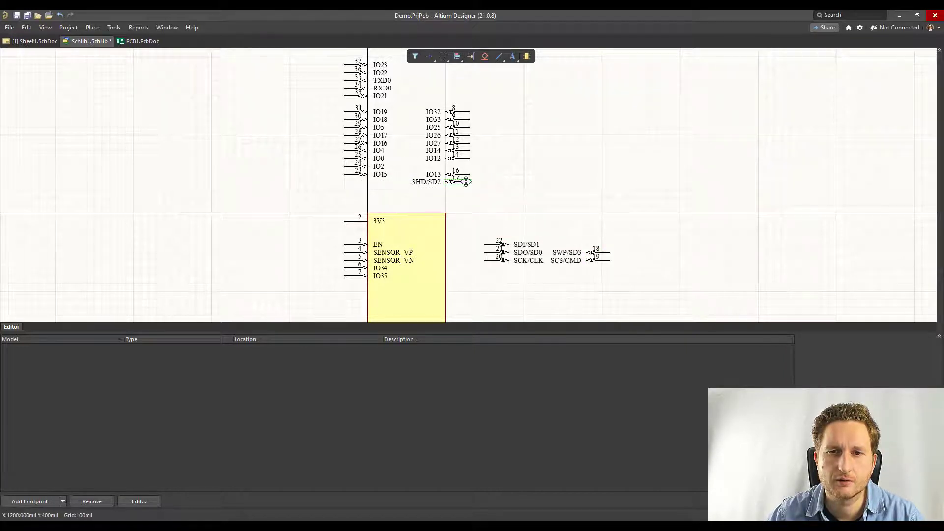
left_click_drag(466, 182, 606, 242)
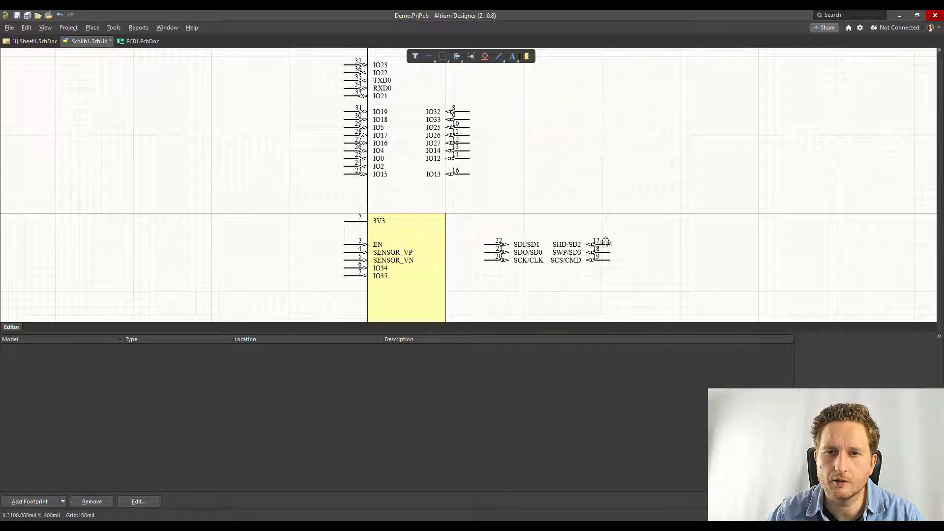
Mirror pins 23 (IO15) to 31 (IO19) as a group and move them right of the body, below the SD pins
right_click_drag(523, 161, 533, 200)
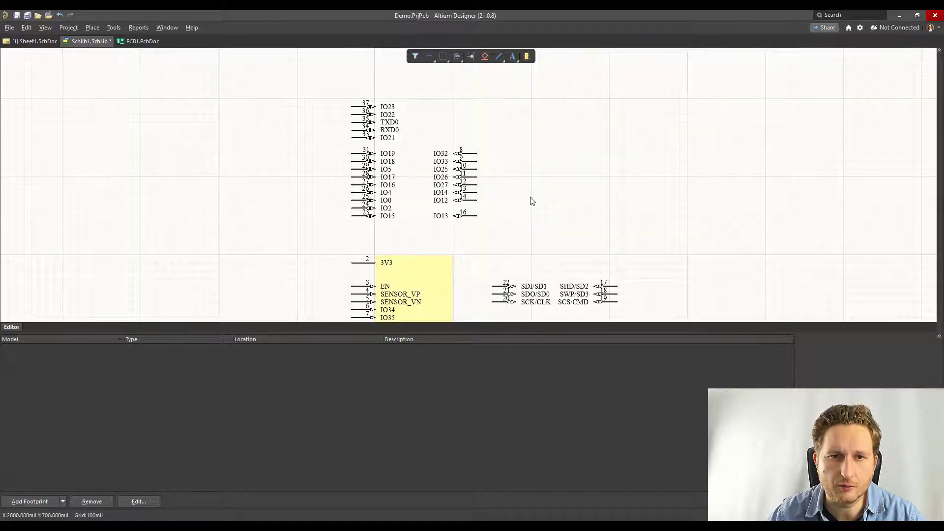
right_click_drag(417, 134, 413, 112)
right_click_drag(577, 238, 506, 192)
left_click_drag(502, 209, 505, 188)
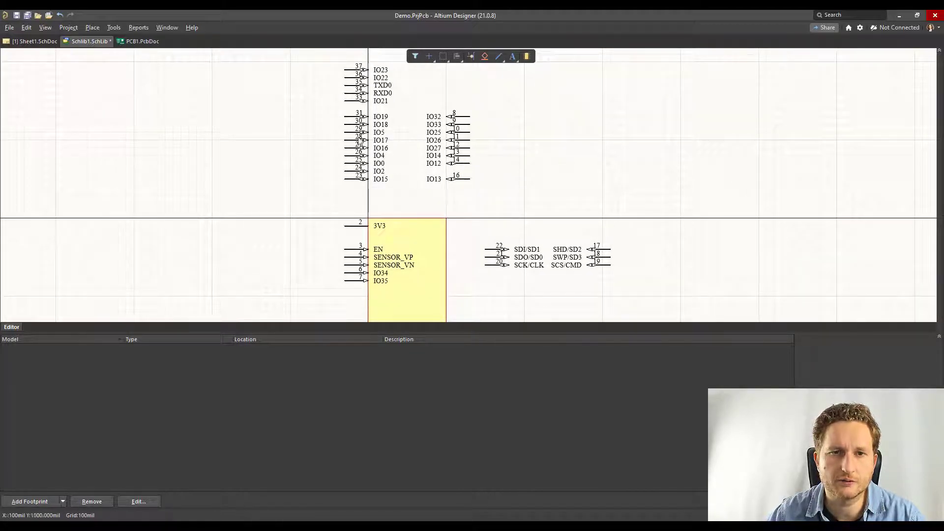
left_click_drag(337, 111, 393, 186)
left_click_drag(347, 179, 548, 192)
key("x")
scroll(549, 200, "down", 3)
right_click_drag(549, 193, 475, 263)
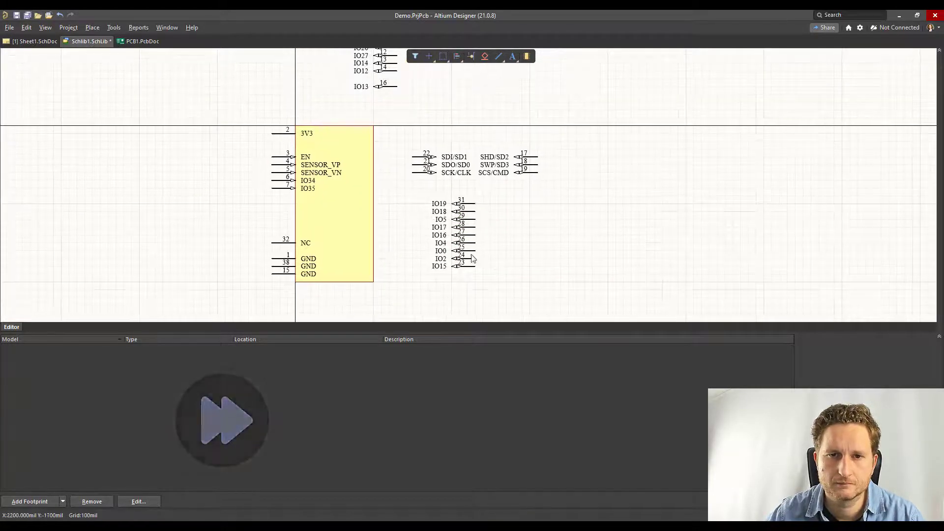
Place IO0, IO2, IO4 and IO5 in ascending order on the body's right edge, starting level with the 3V3 pin
left_click_drag(468, 251, 390, 133)
left_click_drag(471, 259, 393, 141)
left_click_drag(470, 220, 392, 157)
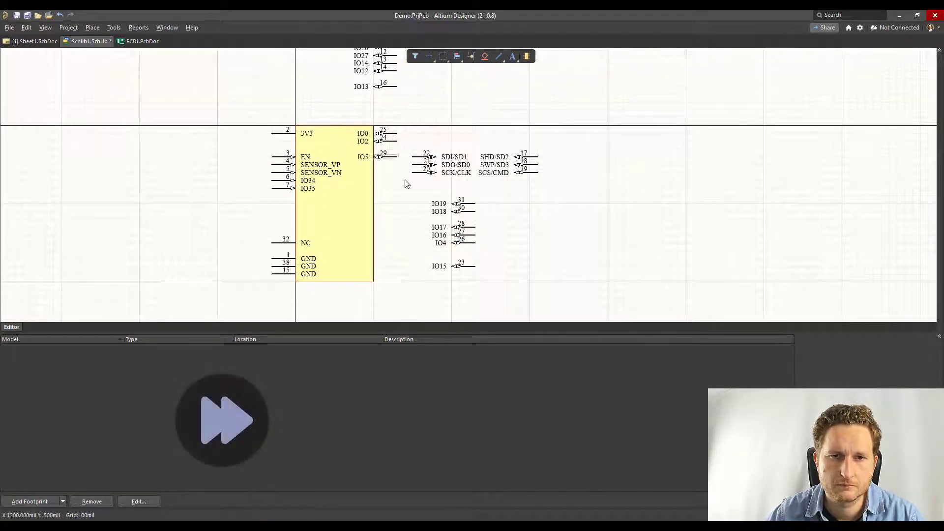
left_click_drag(470, 243, 393, 149)
right_click_drag(397, 150, 393, 164)
Place IO15, IO16, IO17, IO18 and IO19 one below the other on the right edge, leaving a gap under IO5
left_click_drag(467, 249, 391, 217)
left_click_drag(468, 241, 391, 225)
left_click_drag(467, 224, 393, 233)
left_click_drag(466, 217, 392, 241)
left_click_drag(461, 280, 386, 209)
Move IO12, IO13 and IO14 onto the right edge, directly above IO15 in ascending order
right_click_drag(388, 111, 442, 188)
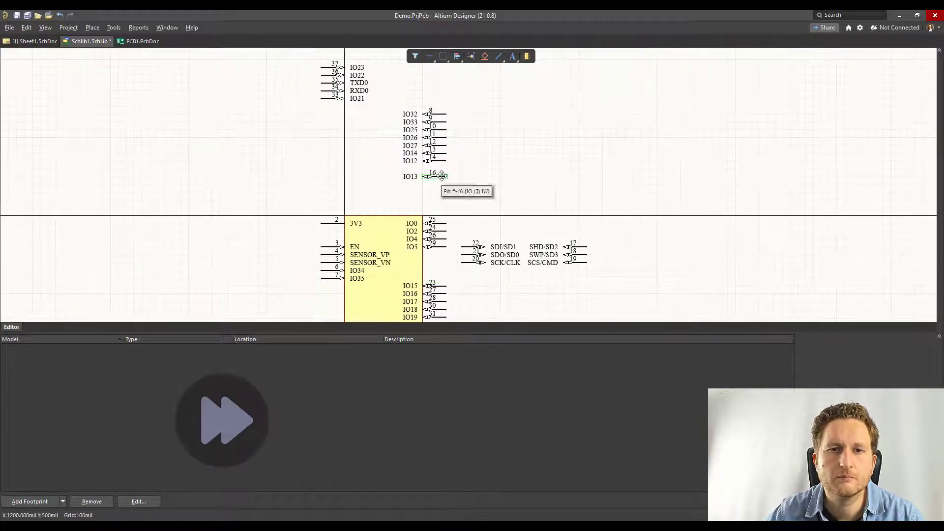
left_click_drag(441, 153, 441, 279)
left_click_drag(441, 176, 441, 271)
left_click_drag(441, 161, 442, 263)
Move pins 33 to 37 beside the body and put TXD0 and RXD0 on its left edge, 200 mil below IO35
right_click_drag(375, 157, 390, 172)
left_click_drag(328, 75, 388, 119)
left_click_drag(347, 99, 526, 253)
left_click_drag(494, 242, 355, 188)
Extend the body rectangle's lower edge down by 1000 mil
right_click_drag(415, 250, 407, 202)
left_click(406, 202)
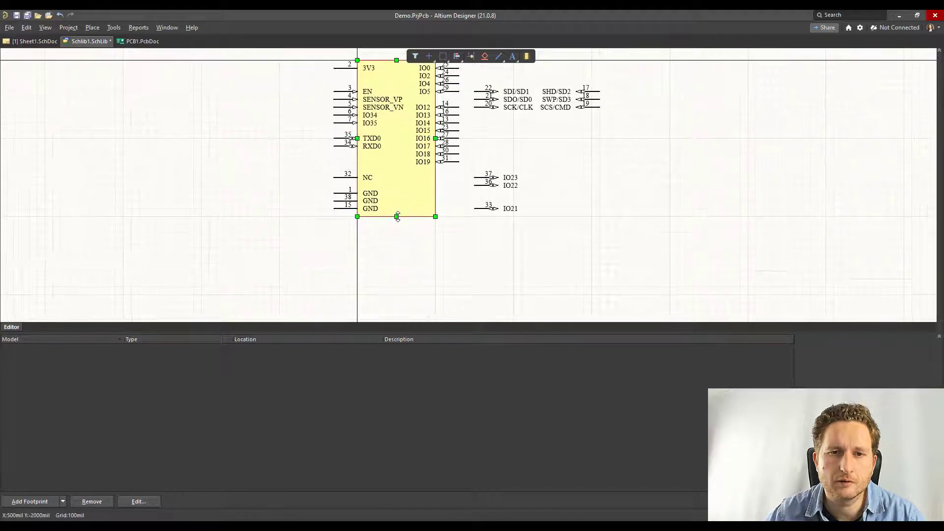
left_click_drag(397, 217, 400, 294)
left_click(325, 265)
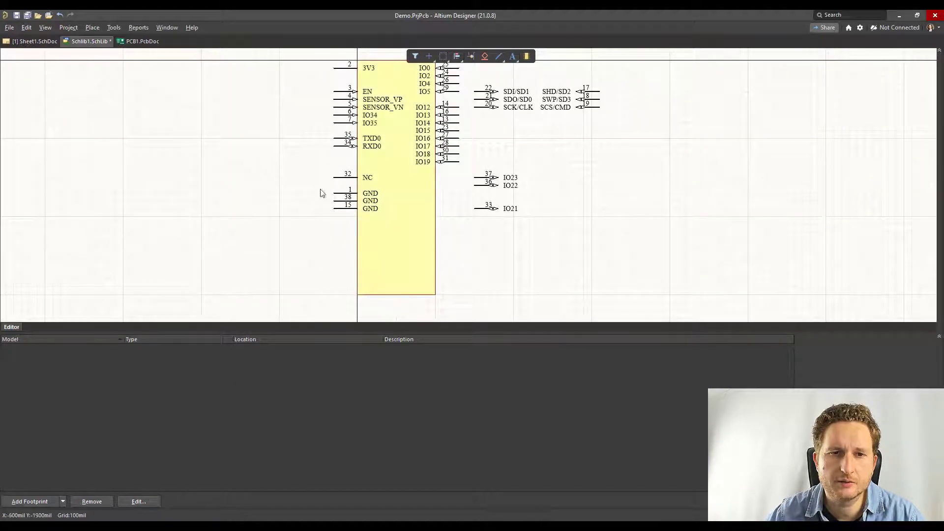
Shift the NC and GND pins down by 1000 mil to the lower end of the extended body
left_click_drag(315, 165, 408, 245)
left_click_drag(333, 210, 332, 289)
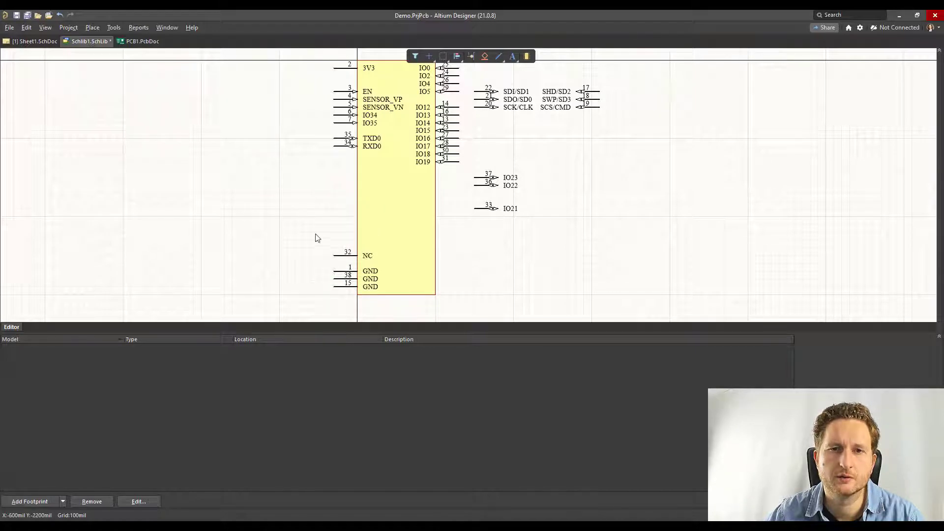
right_click_drag(329, 200, 318, 227)
Flip IO21, IO22 and IO23 by 180 degrees and place them on the right edge, directly below IO19
right_click_drag(512, 178, 480, 206)
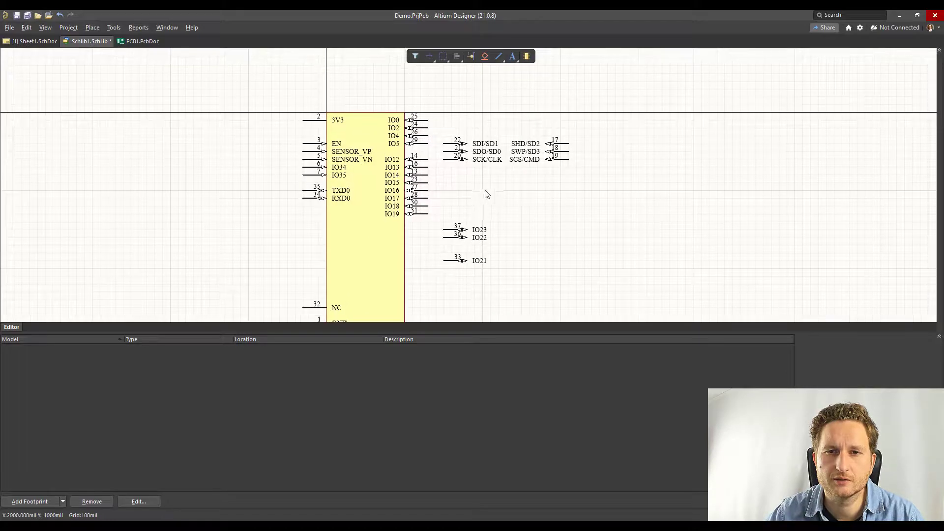
scroll(485, 192, "down", 1)
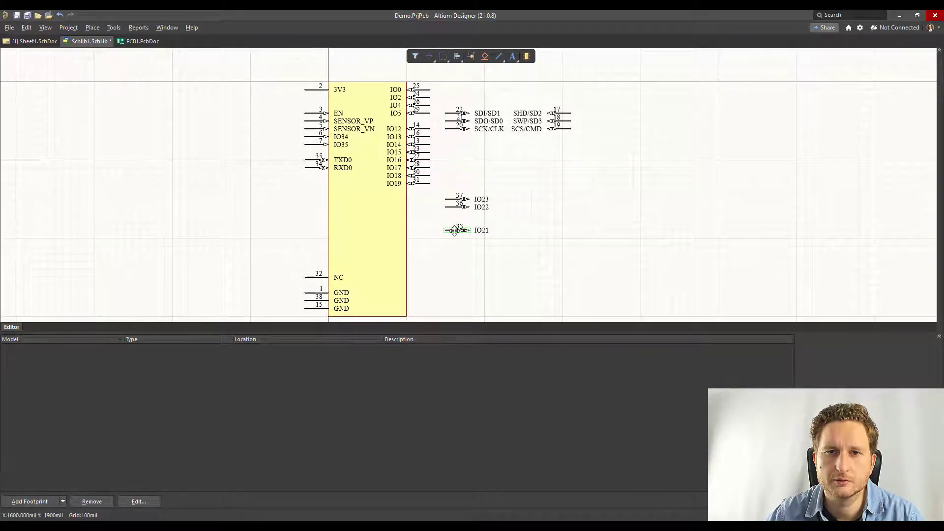
scroll(474, 190, "up", 4)
right_click_drag(459, 159, 461, 171)
scroll(462, 171, "down", 4)
key("space")
key("space")
left_click_drag(454, 241, 433, 218)
key("space")
key("space")
key("space")
key("space")
Place IO25, IO26, IO27, IO32 and IO33 below IO23 on the right edge, with the column from IO12 downwards shifted 400 mil lower
right_click_drag(476, 80, 468, 178)
left_click_drag(441, 81, 426, 152)
scroll(443, 162, "down", 5)
left_click(476, 207)
left_click_drag(491, 257, 463, 213)
left_click_drag(476, 222, 452, 187)
left_click_drag(472, 194, 417, 179)
right_click_drag(468, 157, 474, 218)
left_click_drag(470, 256, 427, 161)
left_click(491, 199)
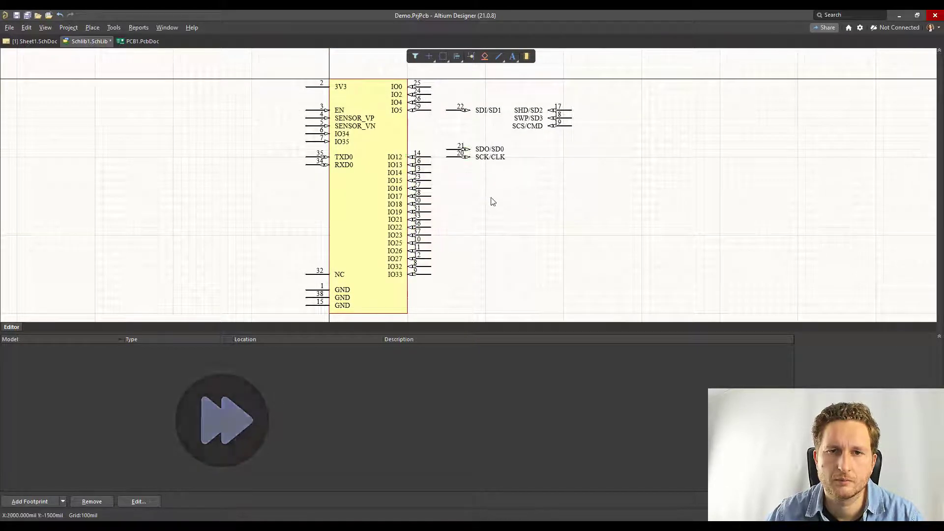
Move the six SD and flash pins (17 to 22) to the left edge between RXD0 and NC, mirroring SHD/SD2, SWP/SD3 and SCS/CMD
right_click_drag(491, 199, 498, 219)
left_click_drag(480, 185, 455, 165)
left_click_drag(458, 170, 315, 201)
left_click_drag(458, 130, 318, 216)
left_click_drag(593, 114, 561, 150)
key("x")
left_click_drag(571, 130, 312, 226)
right_click_drag(312, 225, 355, 159)
Shift the group of six SD and flash pins on the left edge down by 200 mil
left_click_drag(333, 123, 438, 192)
left_click_drag(359, 146, 359, 162)
left_click(325, 129)
Move the pin column IO12 to IO33 up so it continues directly below IO5 on the right edge
right_click_drag(325, 110, 317, 161)
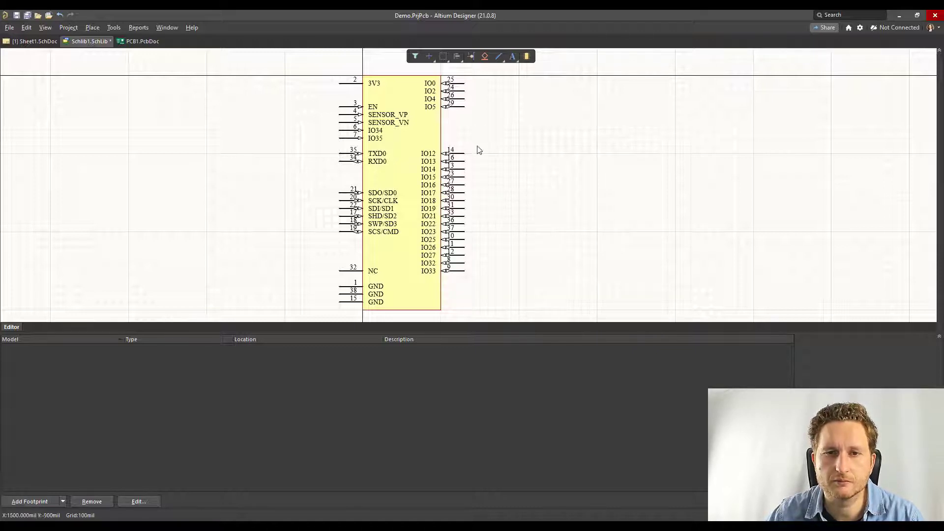
right_click_drag(502, 133, 508, 148)
left_click_drag(508, 147, 453, 93)
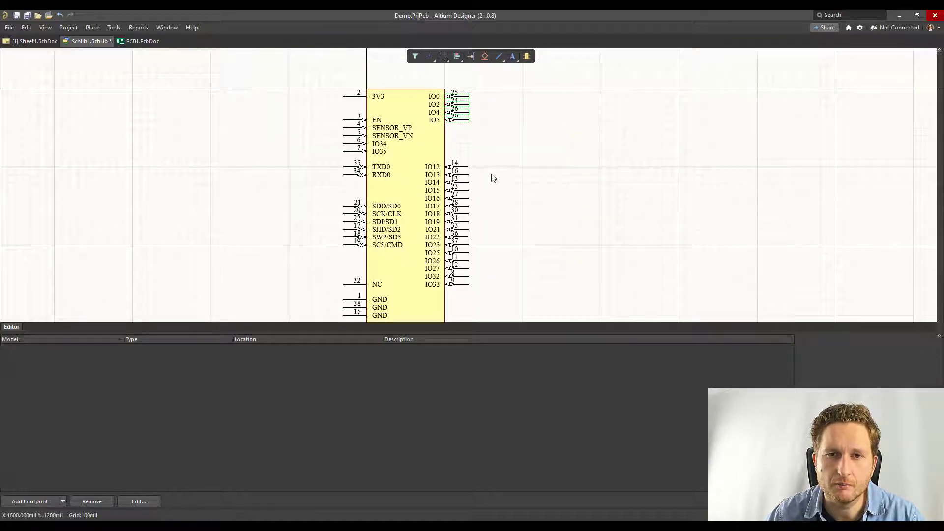
right_click_drag(491, 165, 491, 137)
left_click(490, 138)
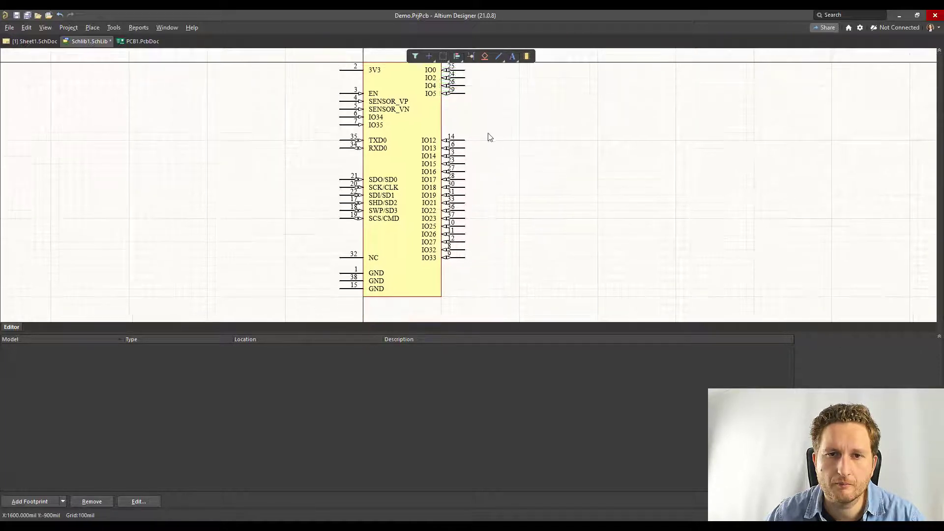
left_click_drag(485, 274, 466, 104)
right_click_drag(514, 106, 557, 131)
Move the NC and GND pins up by 100 mil and check the complete symbol layout
right_click_drag(545, 219, 555, 165)
left_click_drag(386, 211, 393, 241)
left_click(324, 159)
right_click_drag(343, 129, 375, 303)
scroll(380, 205, "down", 2)
scroll(379, 210, "down", 3, "ctrl")
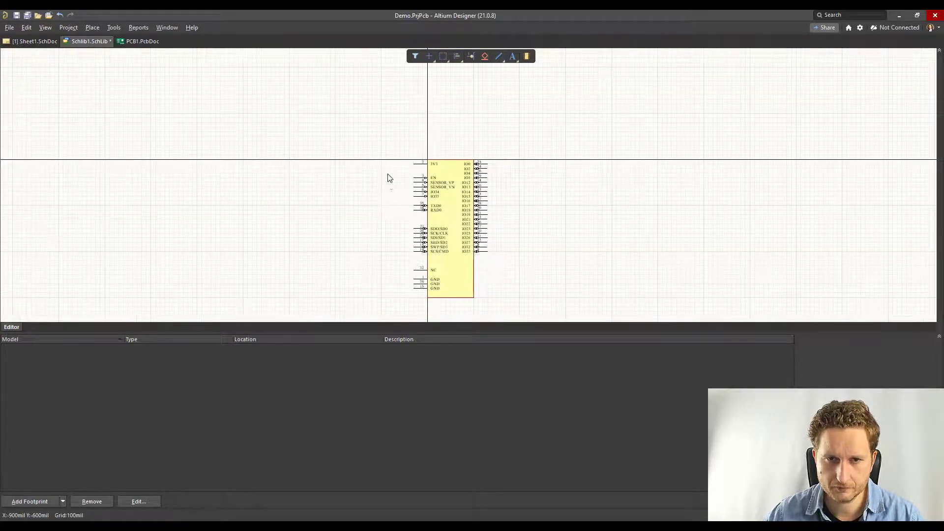
right_click_drag(388, 177, 417, 148)
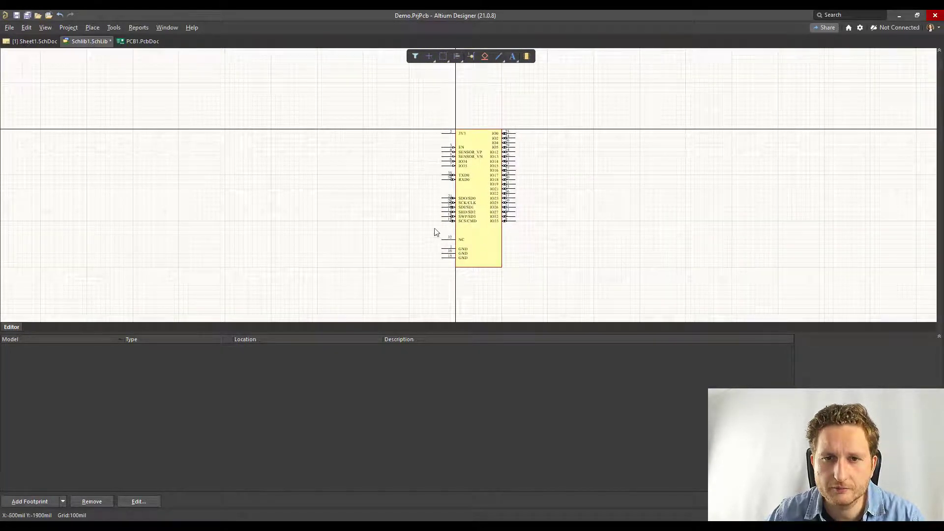
scroll(541, 221, "up", 4, "ctrl")
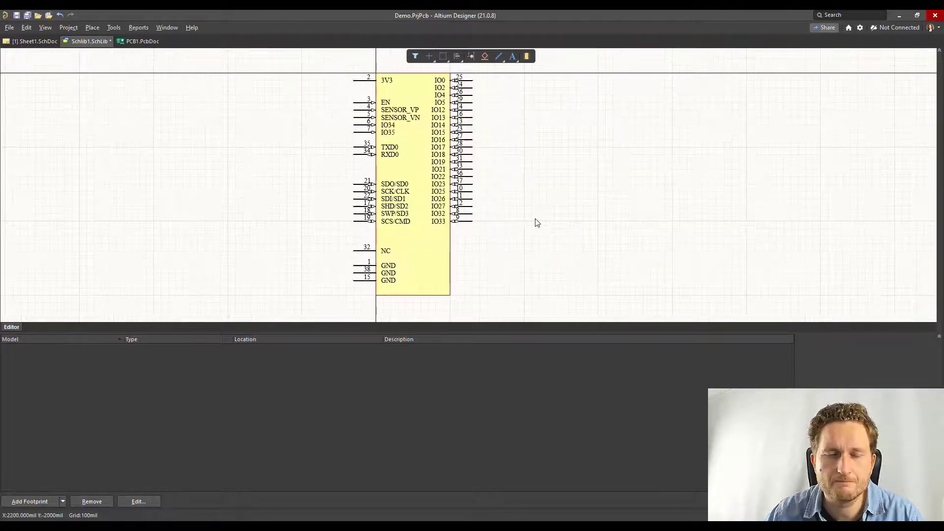
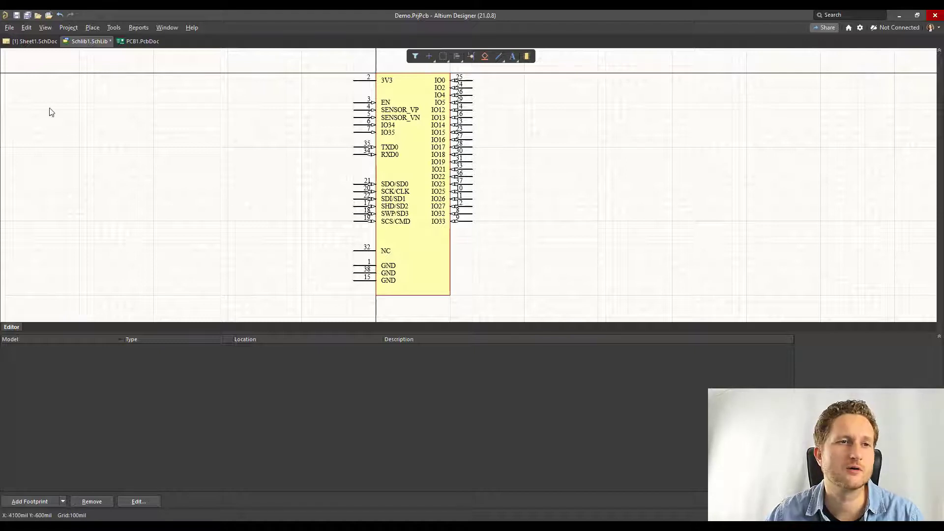
Save the schematic library and display its component list with Component_1 selected
left_click(17, 18)
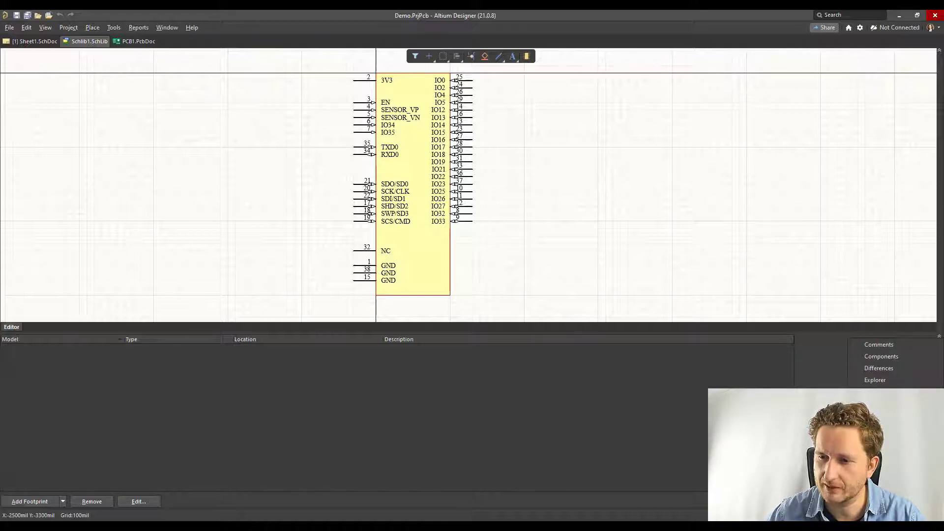
left_click(880, 463)
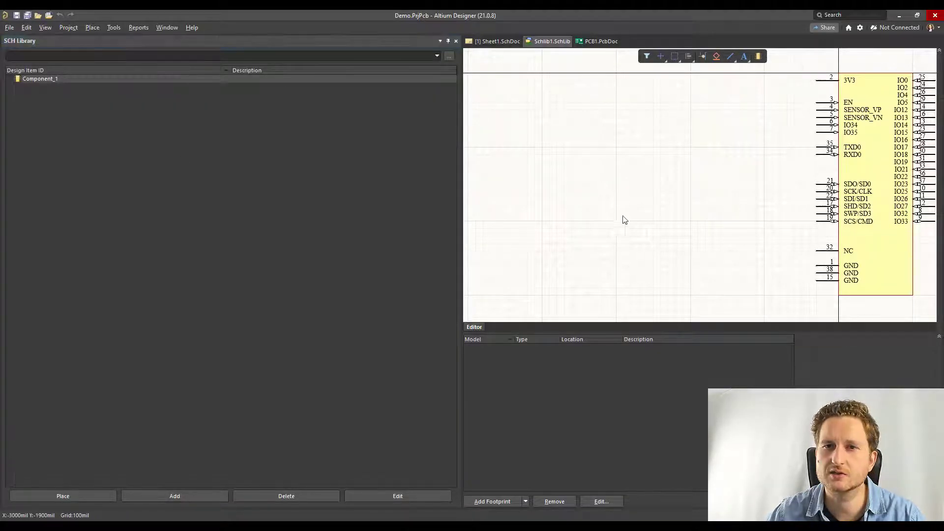
right_click_drag(659, 181, 513, 202)
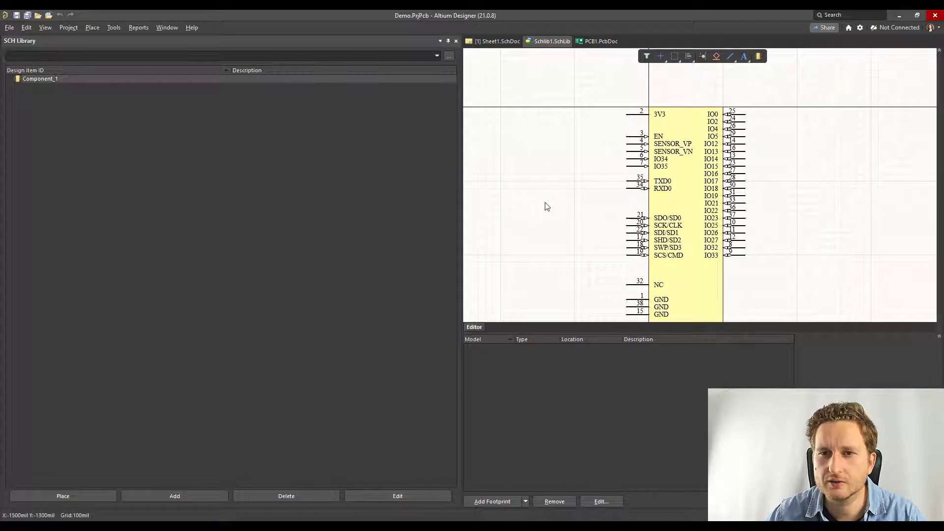
left_click(45, 81)
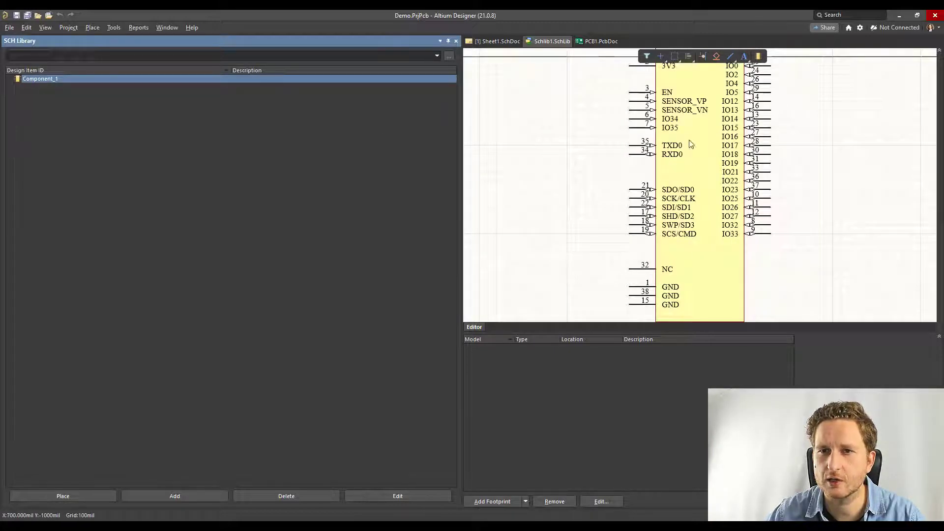
right_click_drag(539, 153, 534, 173)
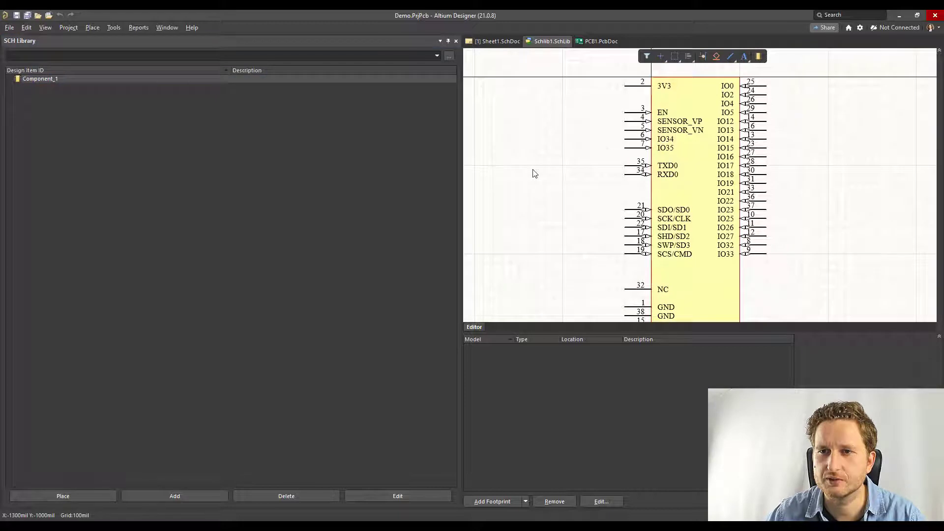
Open the properties of Component_1 and set its design item ID to ESP32
double_click(40, 81)
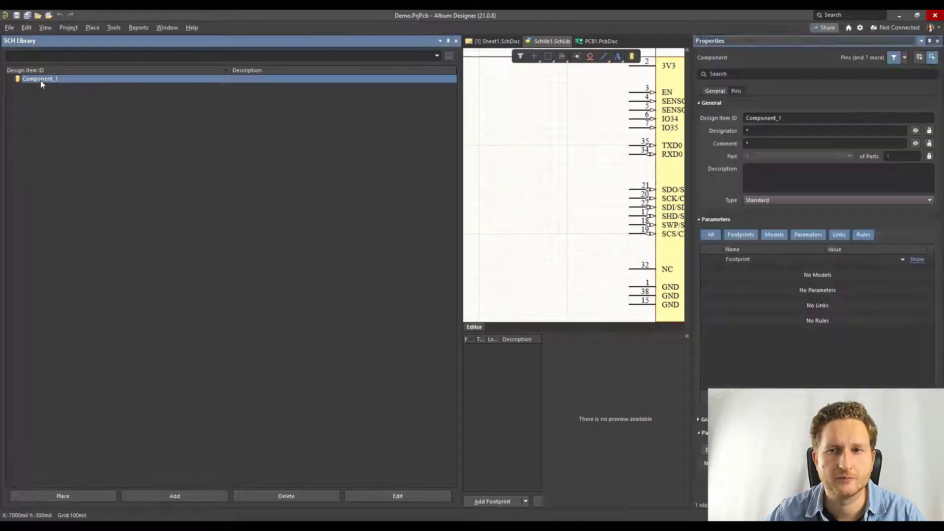
left_click(812, 121)
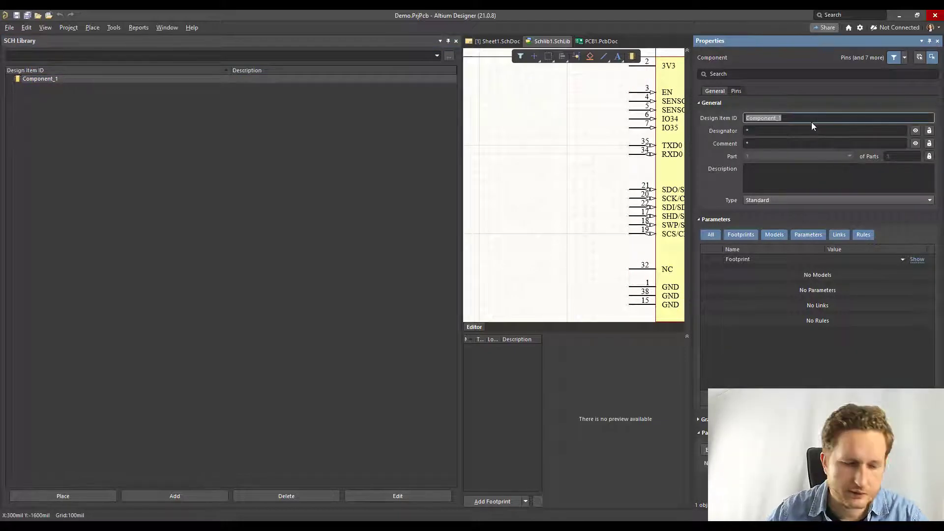
type("ESP32")
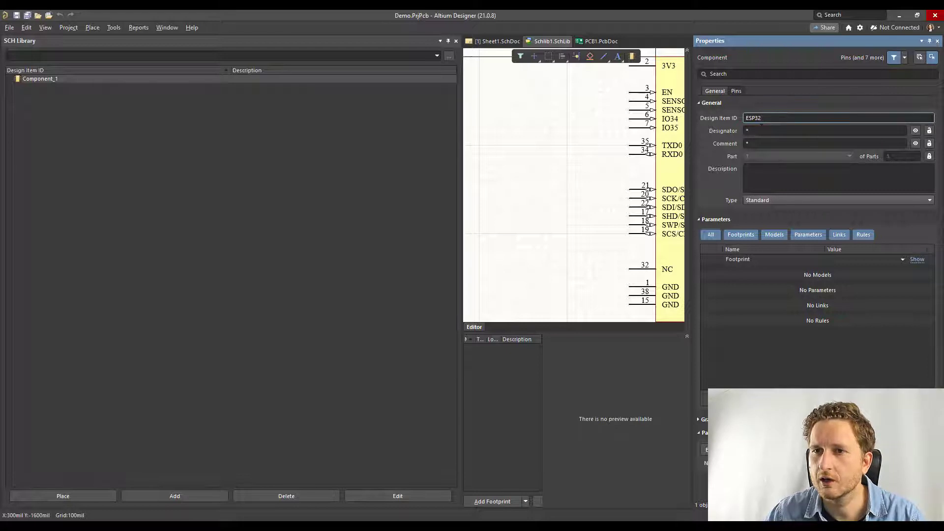
Set the component's designator to U? and clear its comment
left_click(762, 130)
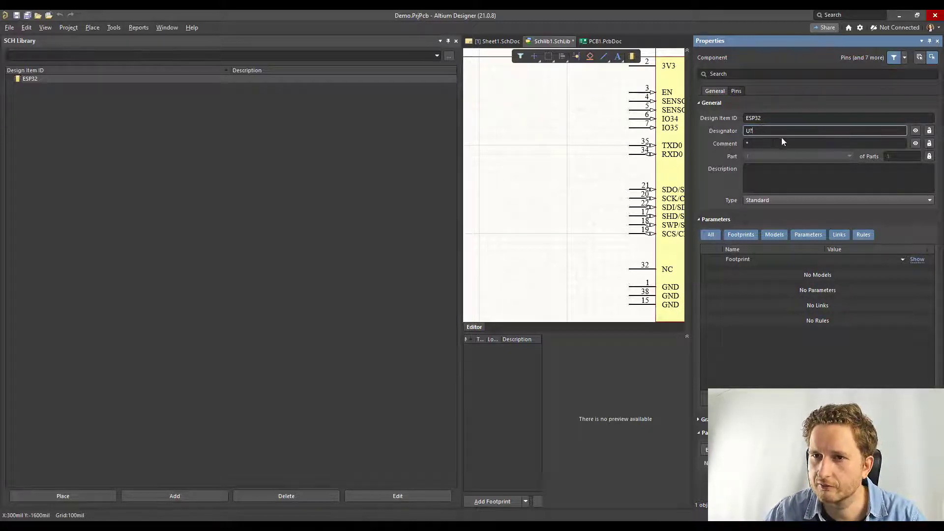
left_click(781, 142)
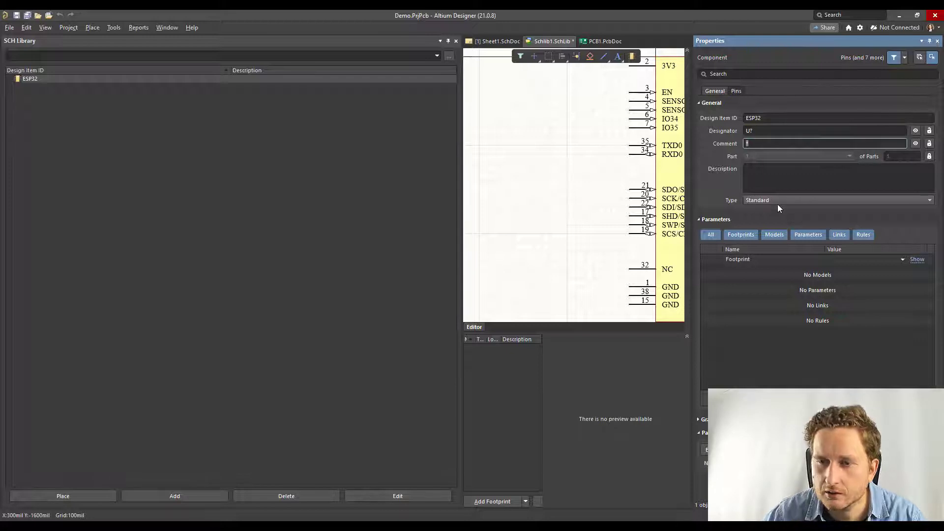
key("BackSpace")
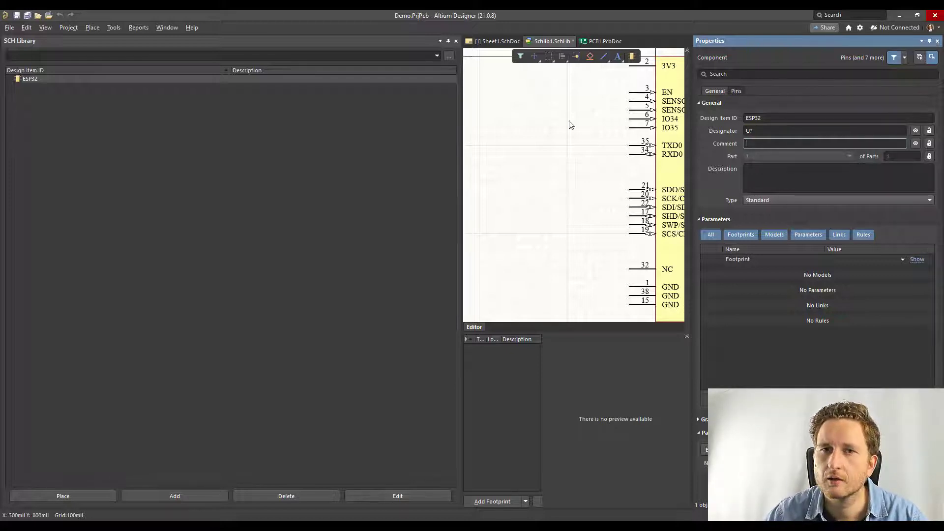
left_click(574, 141)
right_click_drag(575, 137, 572, 137)
scroll(490, 137, "down", 2, "ctrl")
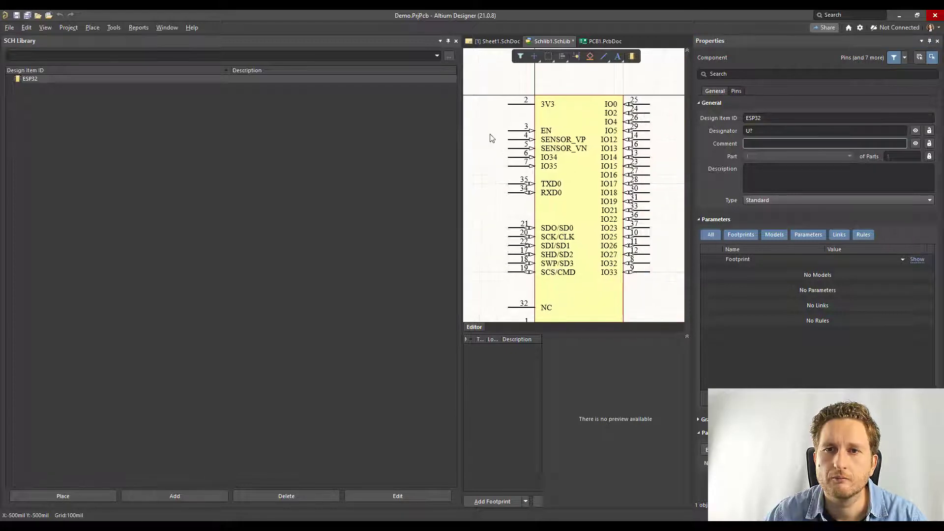
Hide the ESP32 component's comment and save the schematic library
scroll(494, 135, "down", 2, "ctrl")
right_click_drag(495, 147, 518, 138)
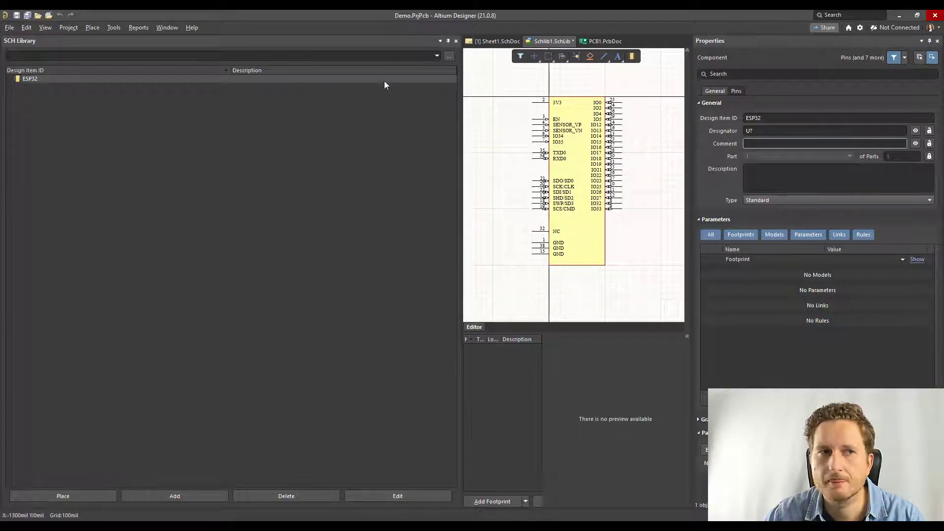
left_click(17, 15)
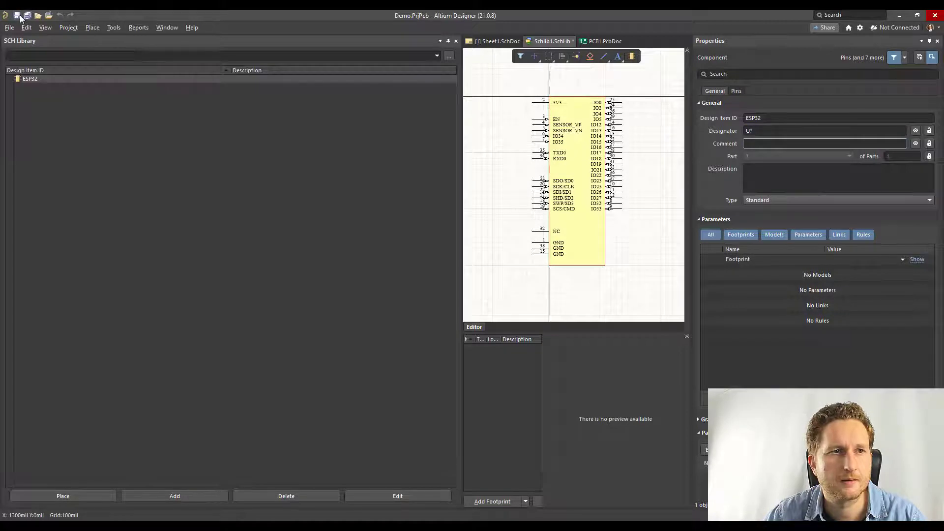
left_click(916, 144)
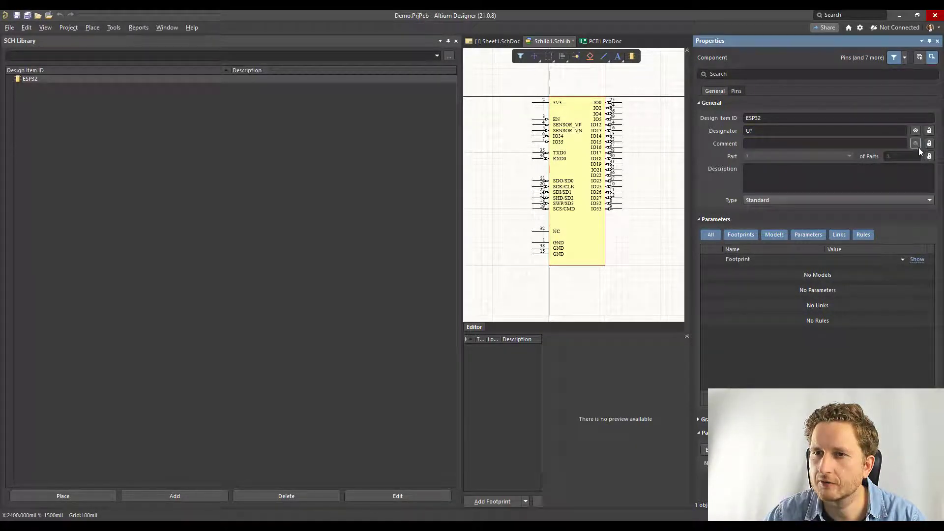
left_click(16, 15)
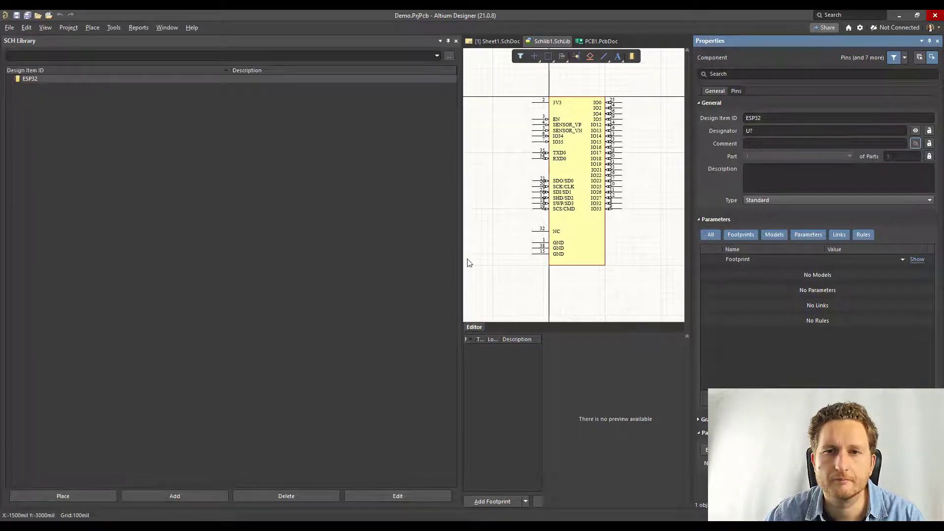
Narrow the component list and reduce the height of the model editor to enlarge the symbol drawing area
left_click_drag(460, 197, 223, 165)
scroll(314, 162, "up", 3, "ctrl")
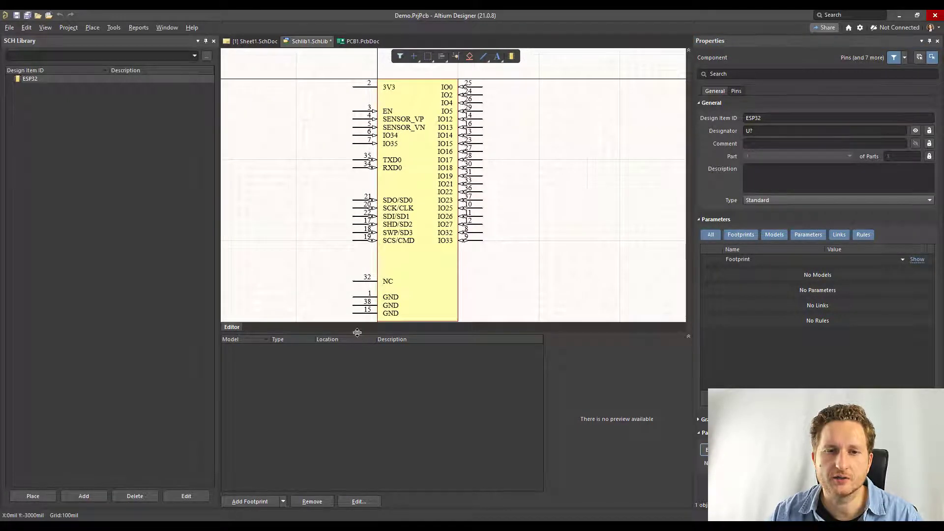
left_click_drag(358, 331, 463, 364)
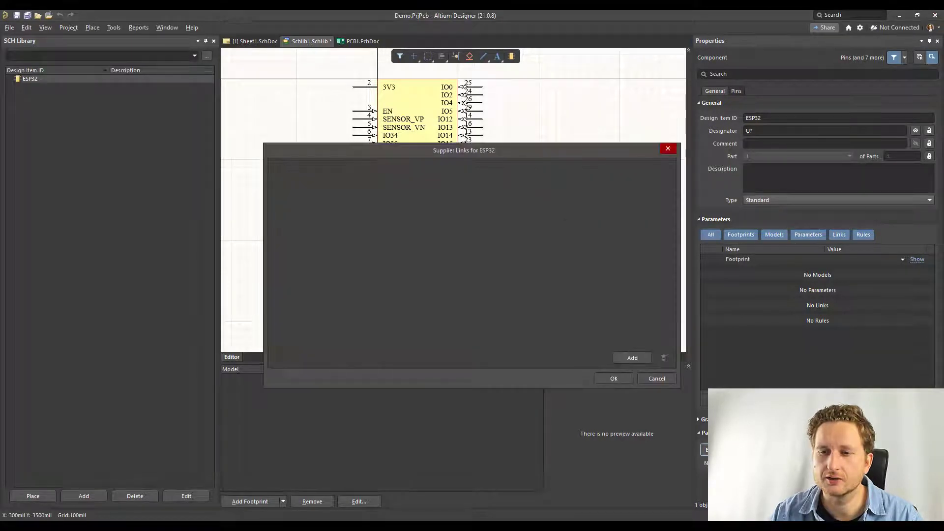
Start adding a supplier link to ESP32, search for ESP32-WROOM-32D by Espressif Systems, and widen the manufacturer part column
left_click(625, 361)
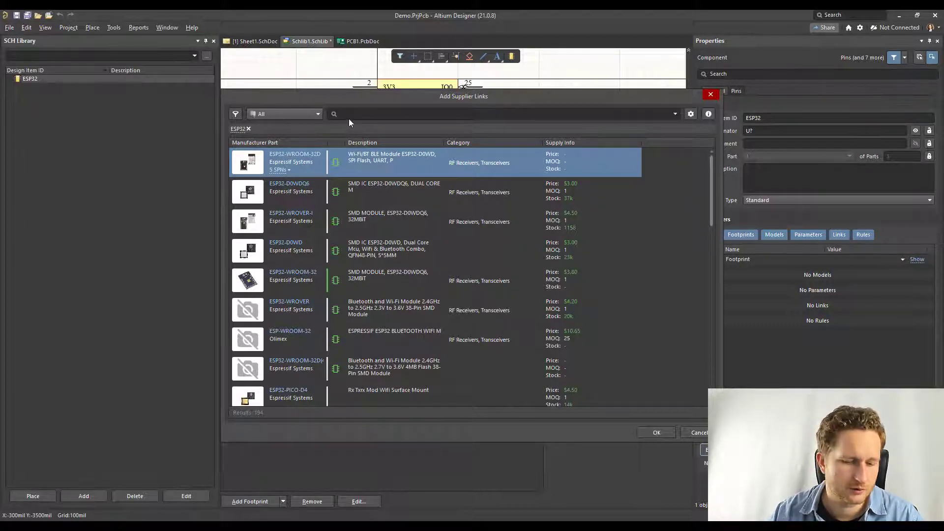
type("ESP32-WROOM-32D")
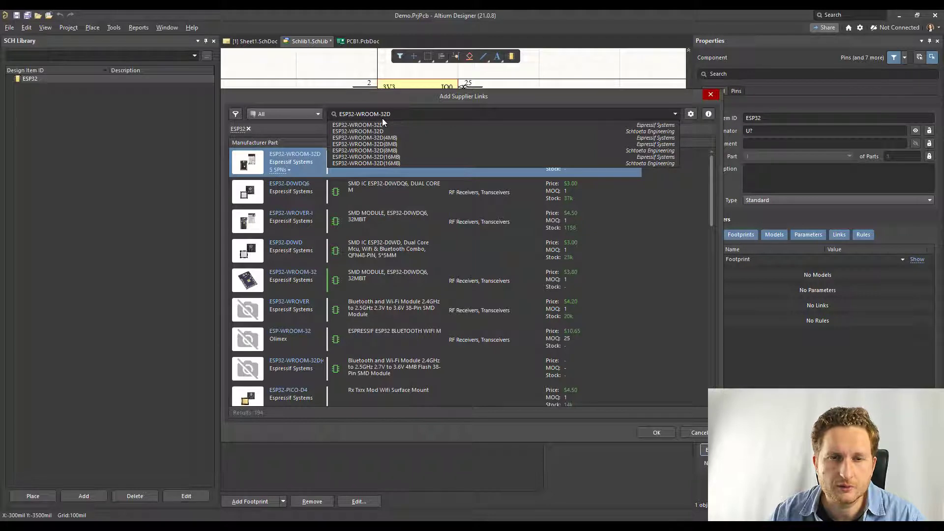
left_click(373, 125)
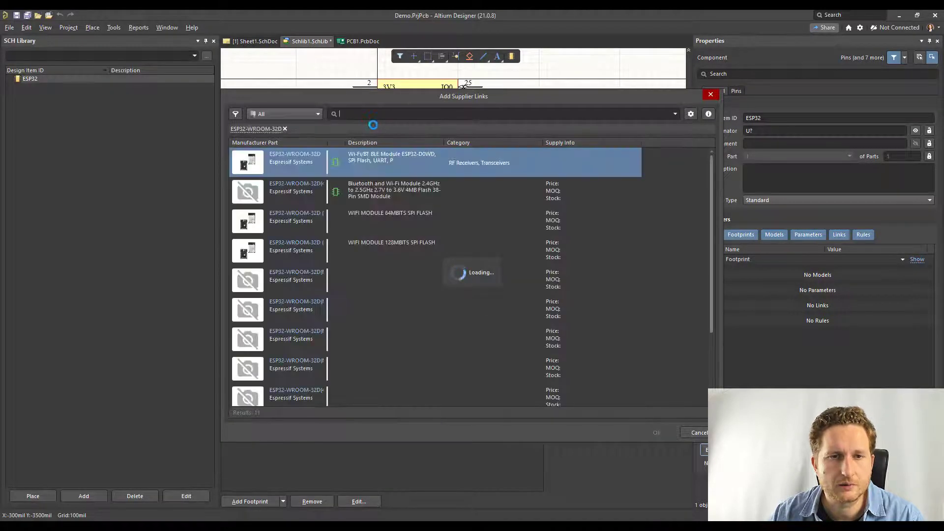
left_click_drag(326, 147, 380, 167)
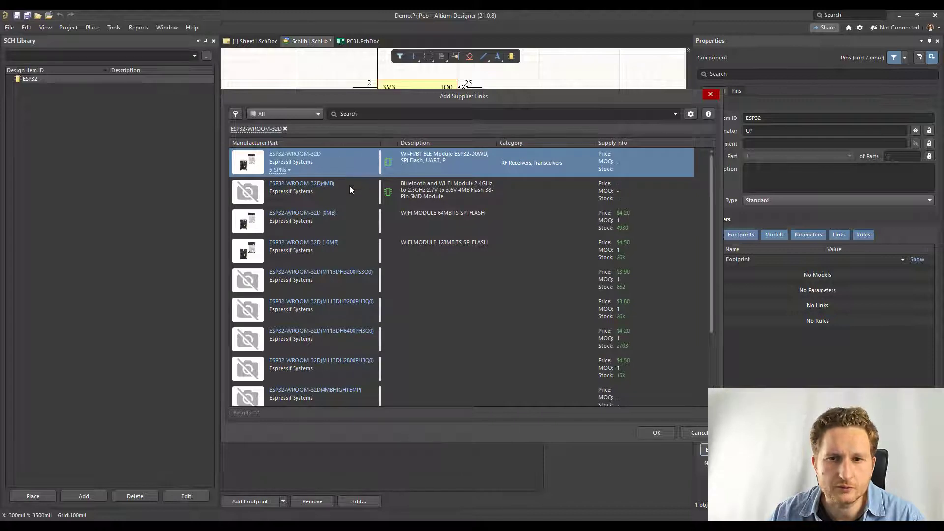
Link the ESP32-WROOM-32D (16MB) part to the ESP32 component and review its supplier parameters
left_click(294, 252)
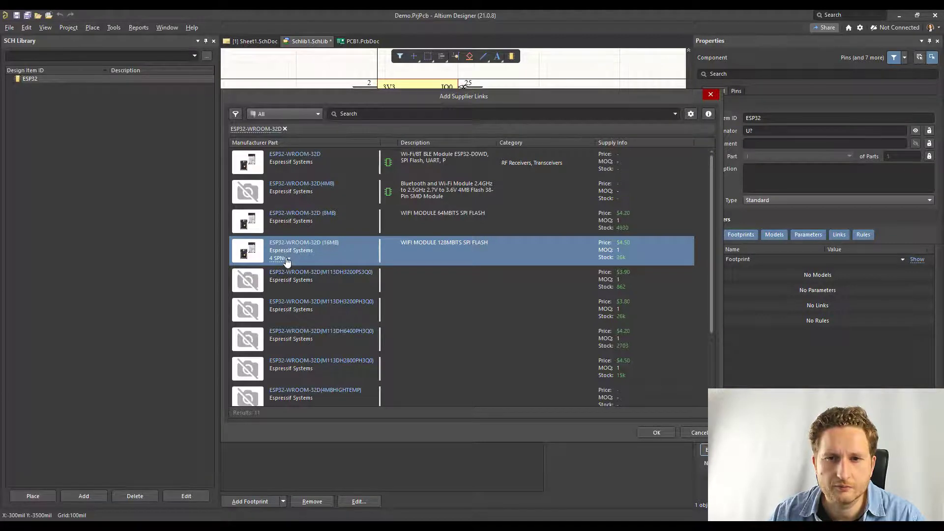
left_click(656, 433)
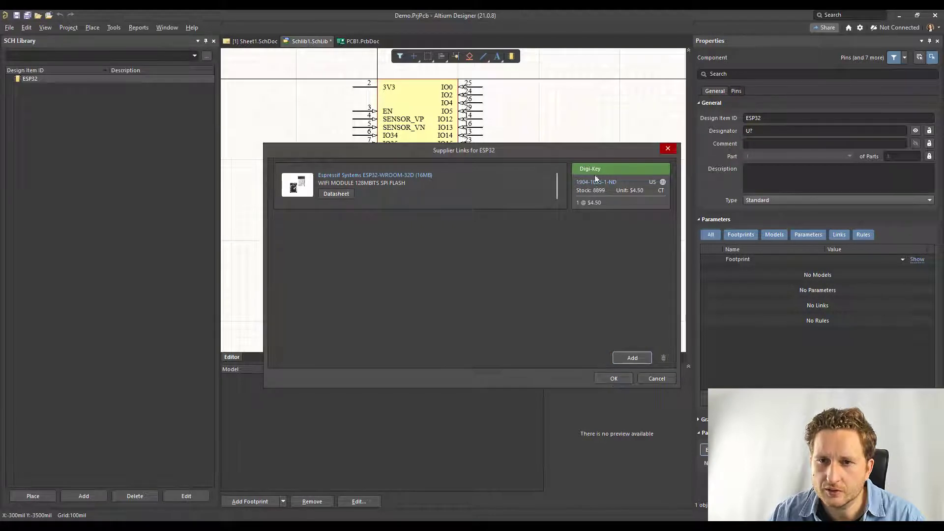
left_click(603, 382)
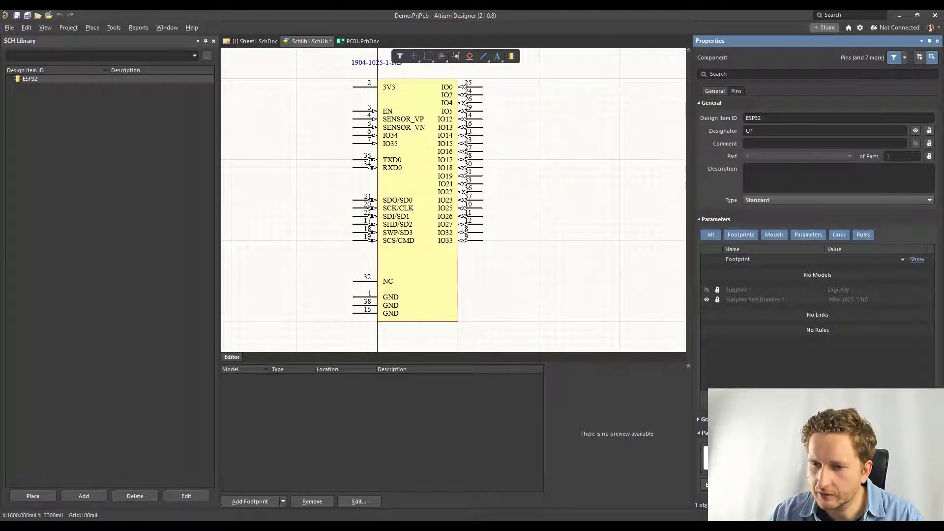
scroll(814, 236, "down", 1)
scroll(814, 236, "down", 1)
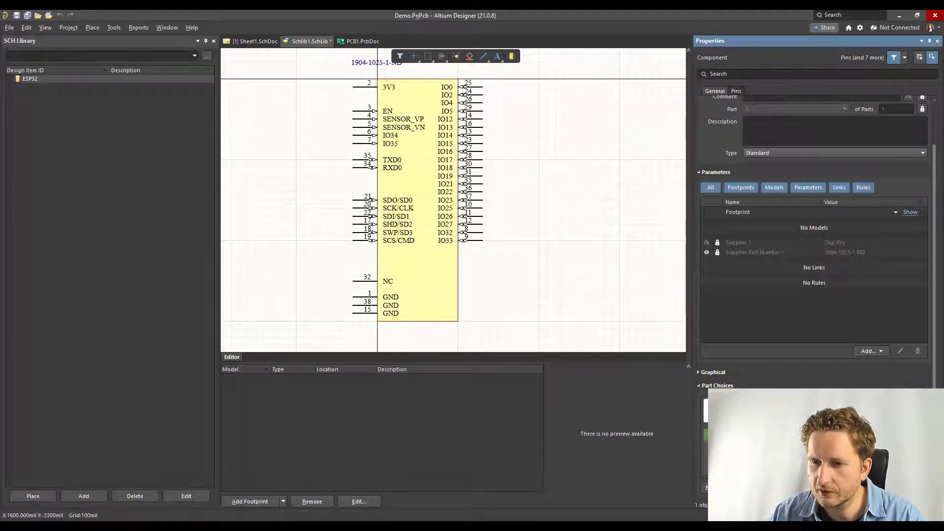
scroll(824, 377, "up", 1)
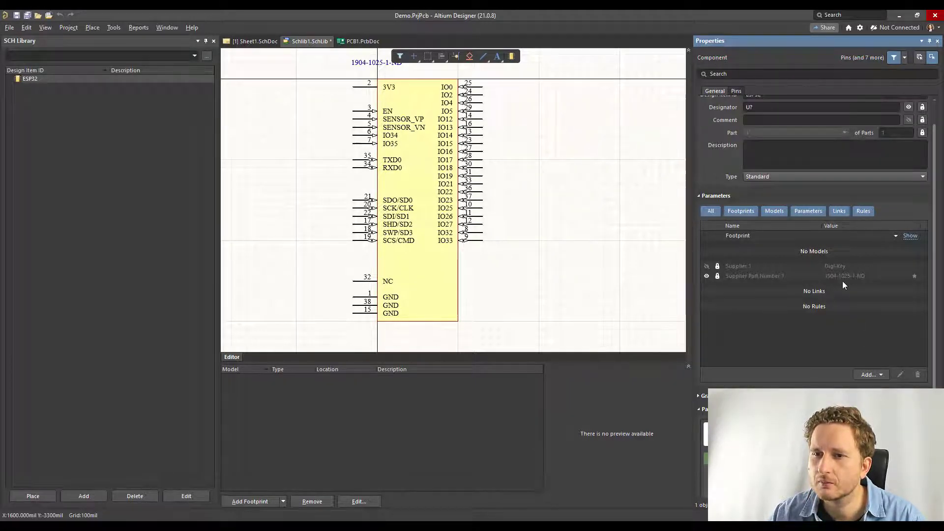
scroll(840, 295, "up", 1)
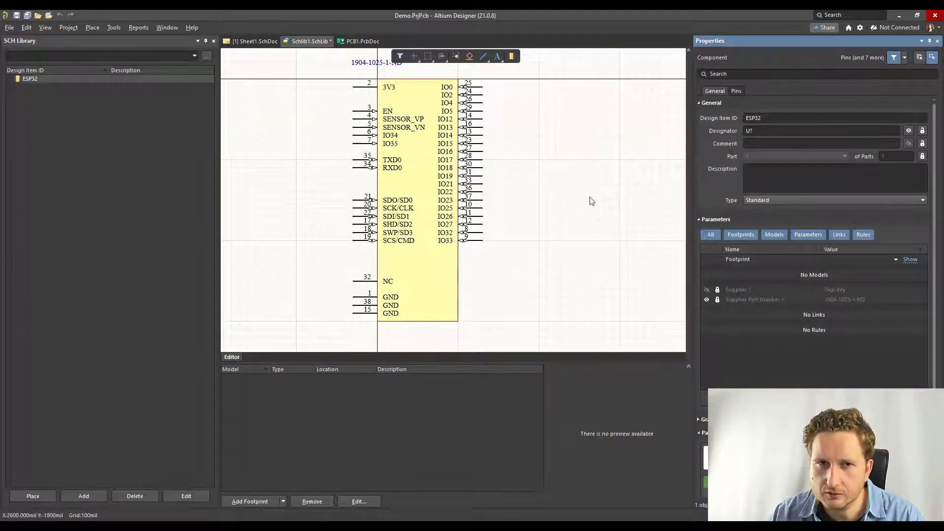
Hide the Supplier Part Number 1 parameter on the ESP32 symbol
scroll(590, 202, "up", 2)
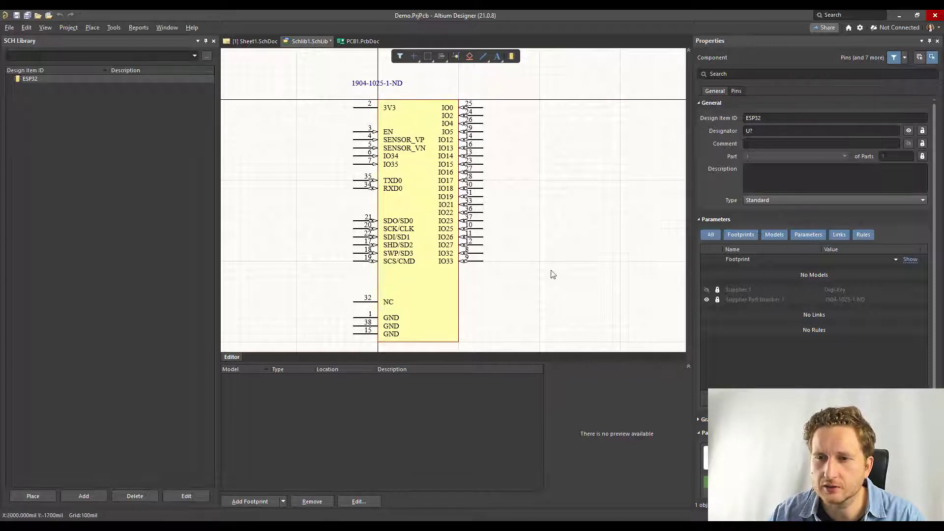
left_click(708, 300)
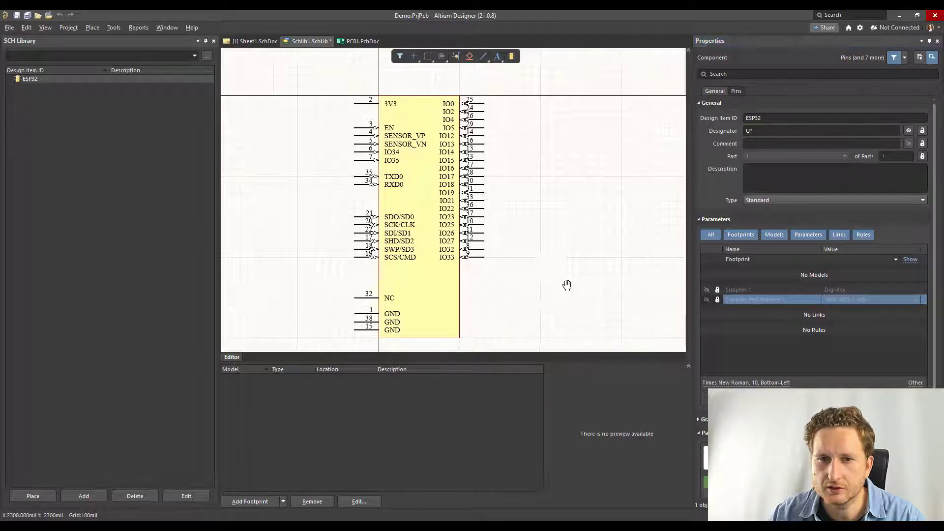
right_click_drag(567, 286, 570, 270)
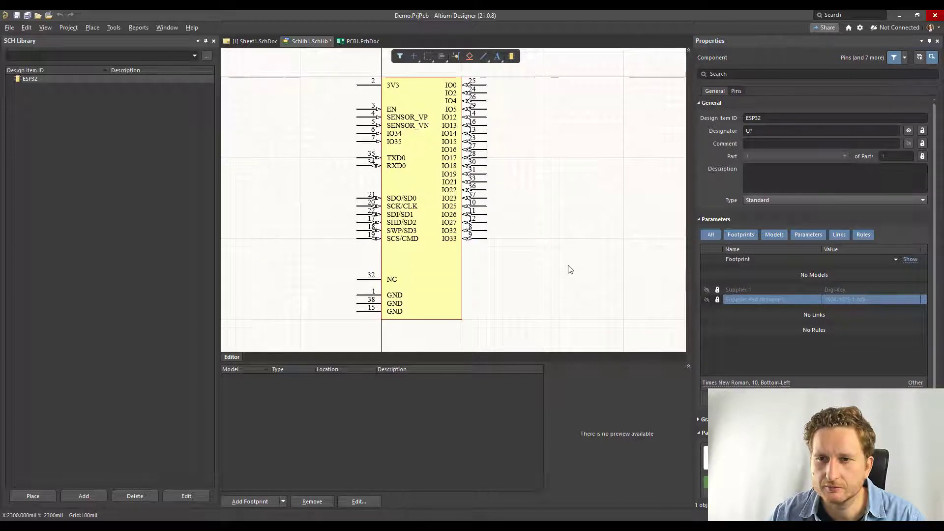
Show the Supplier Part Number 1 parameter on the symbol again, check where its text sits, and turn its visibility back off
left_click(707, 300)
scroll(614, 276, "up", 2)
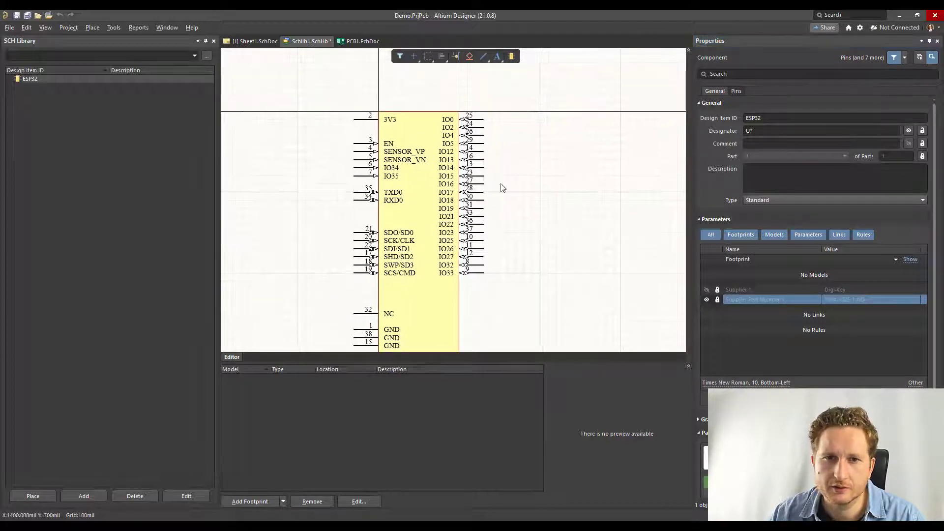
scroll(501, 188, "down", 3)
right_click_drag(435, 264, 513, 286)
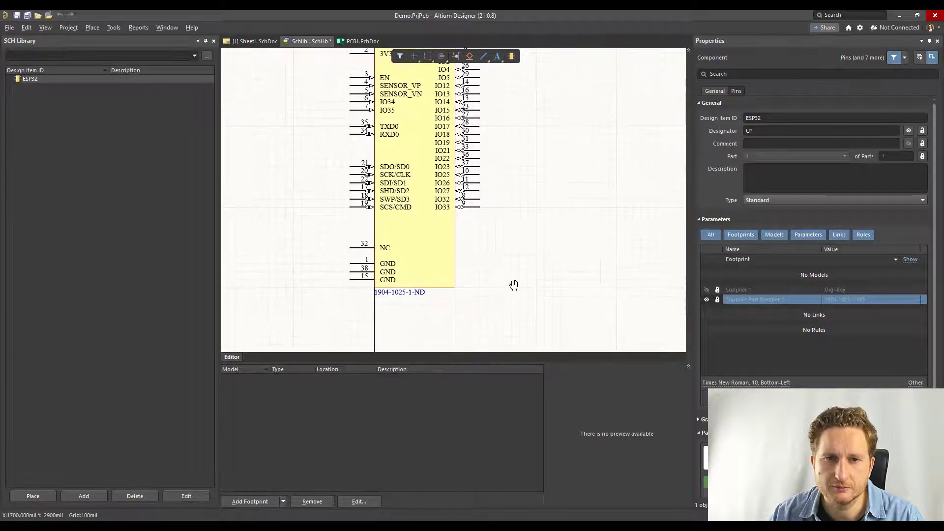
key("ctrl+Page_Down")
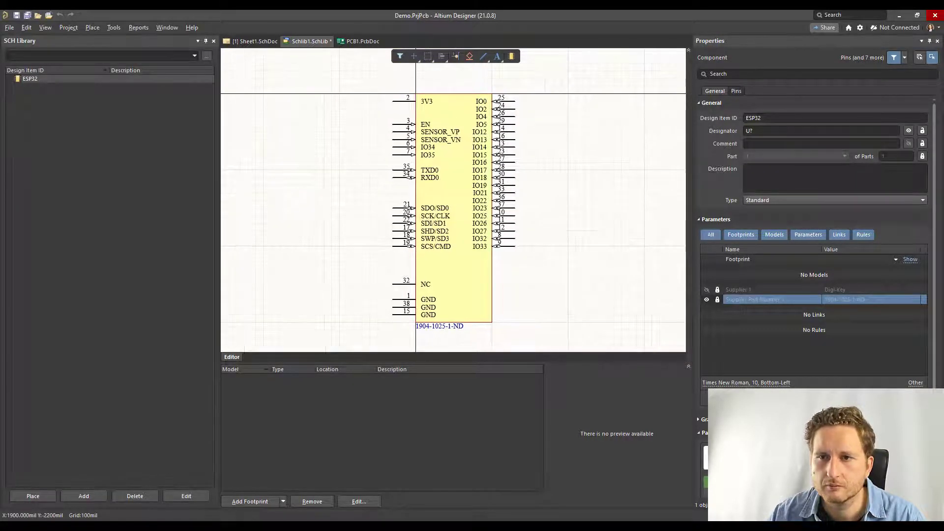
left_click(707, 301)
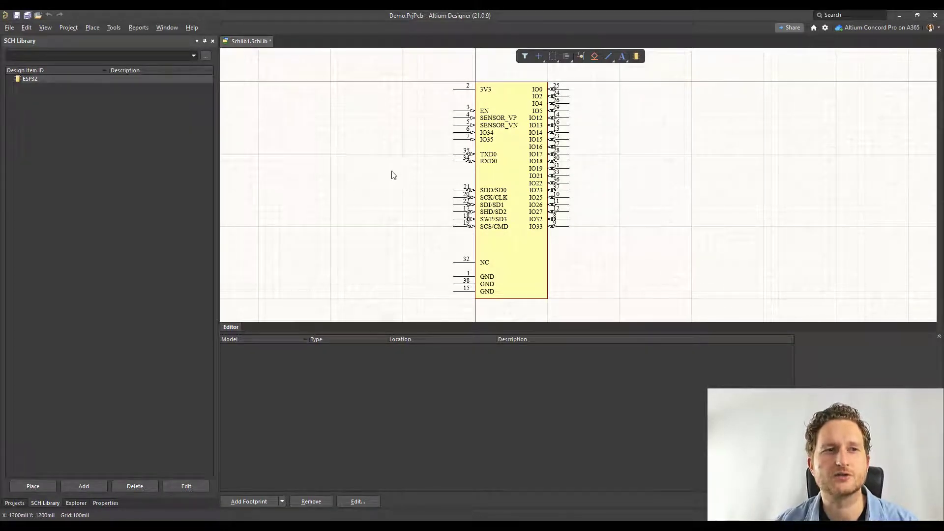
Open the ESP32 component's properties and set its Design Item ID to ESP32-WROOM-32D
double_click(37, 79)
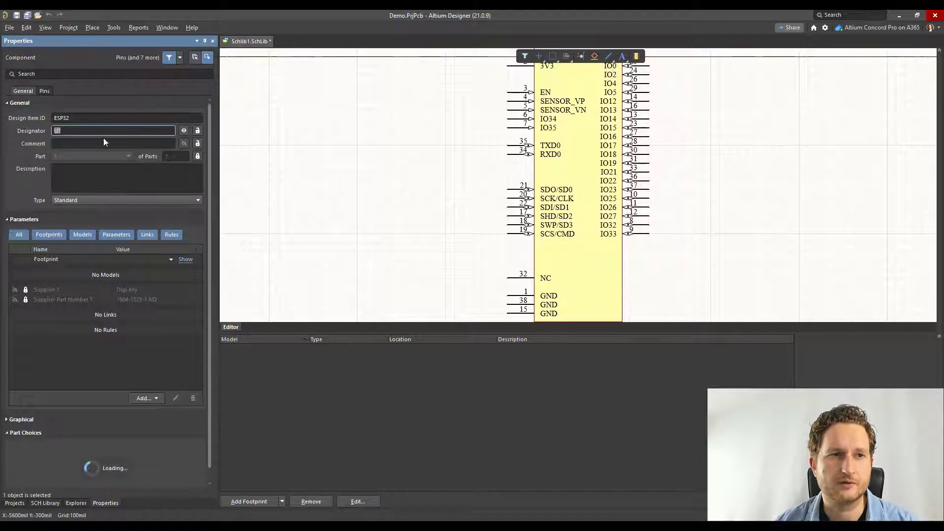
left_click(88, 120)
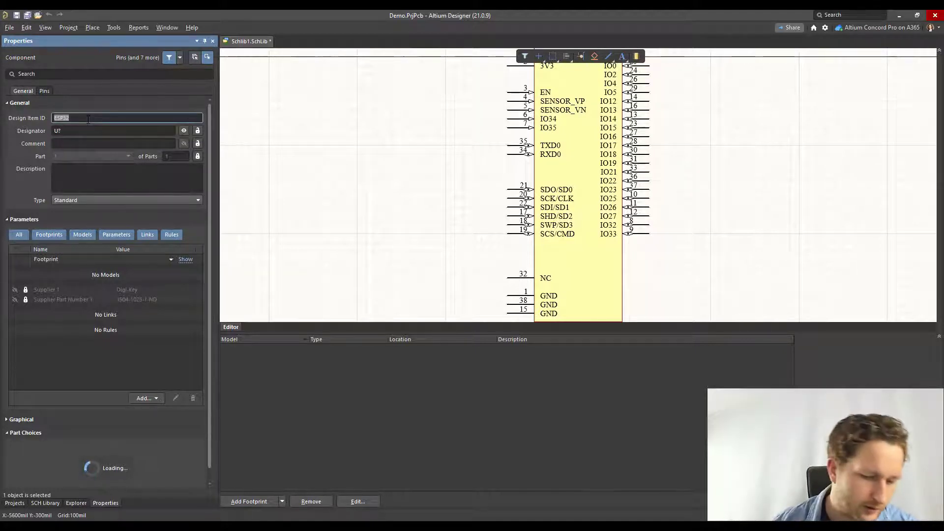
type("ESP32-WROOM-32D")
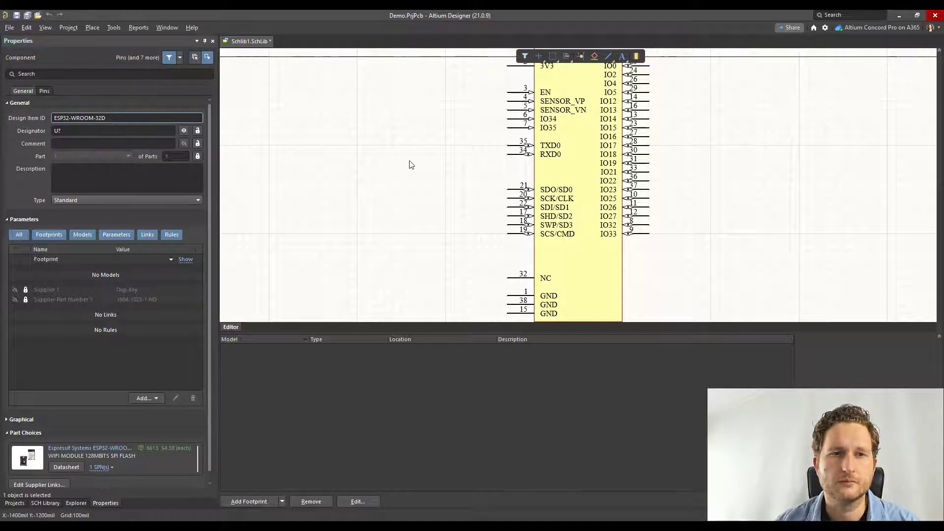
right_click_drag(409, 162, 397, 162)
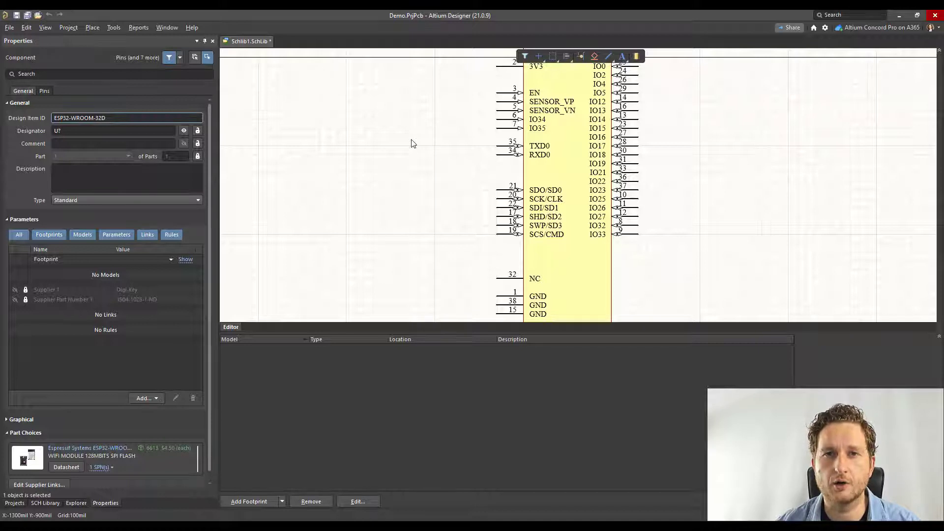
right_click_drag(407, 145, 397, 152)
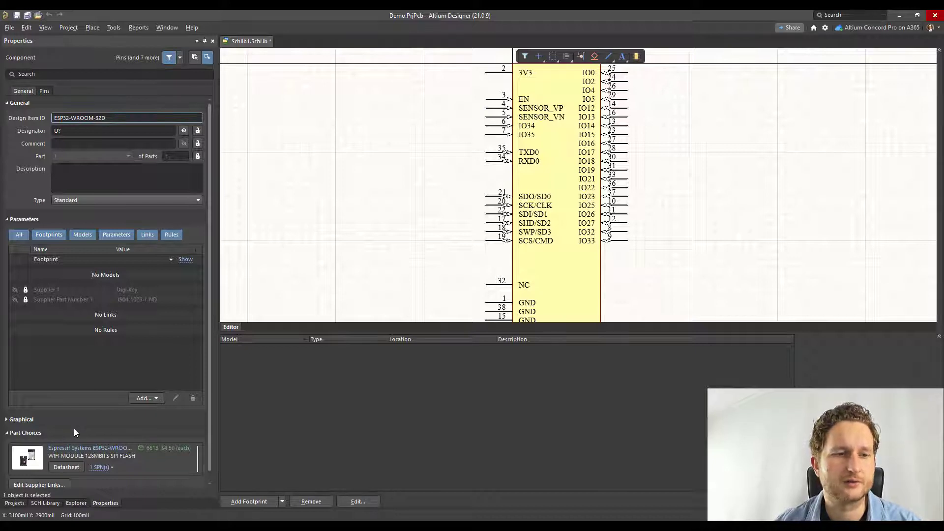
Open the linked ESP32-WROOM-32D datasheet in the browser and examine the Pin Layout figure and the pin definitions table
left_click(64, 468)
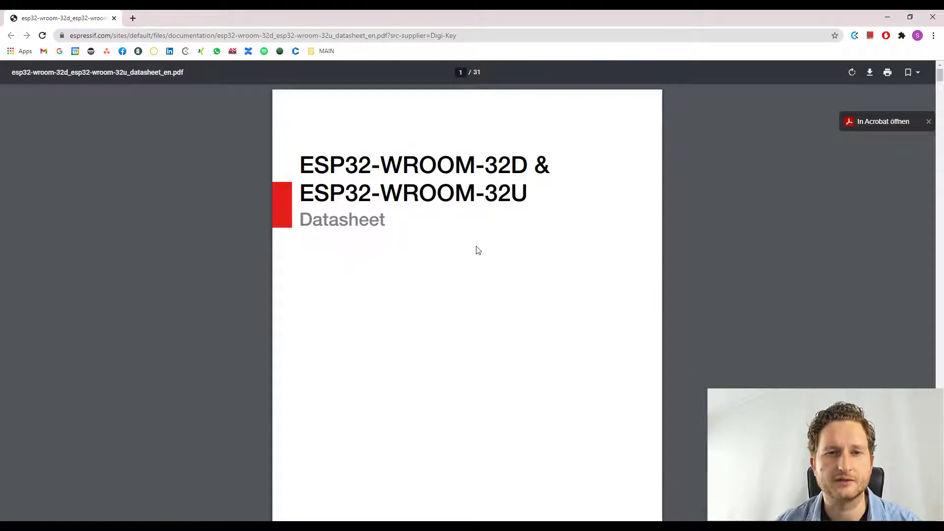
scroll(494, 241, "down", 5)
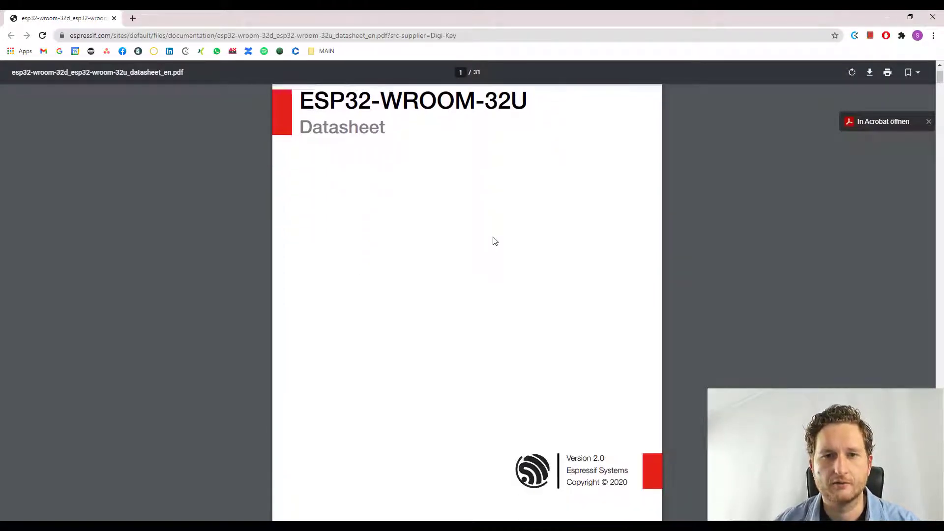
scroll(495, 241, "down", 15)
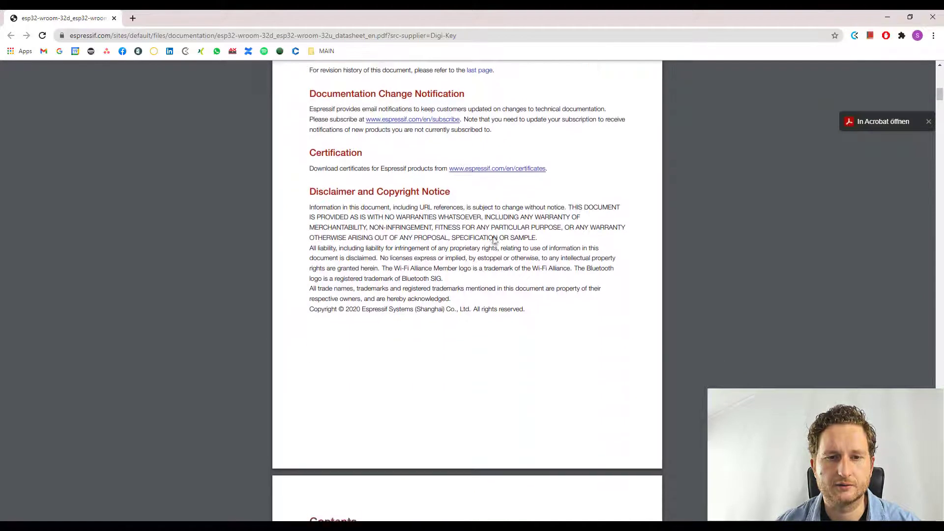
scroll(495, 241, "down", 4)
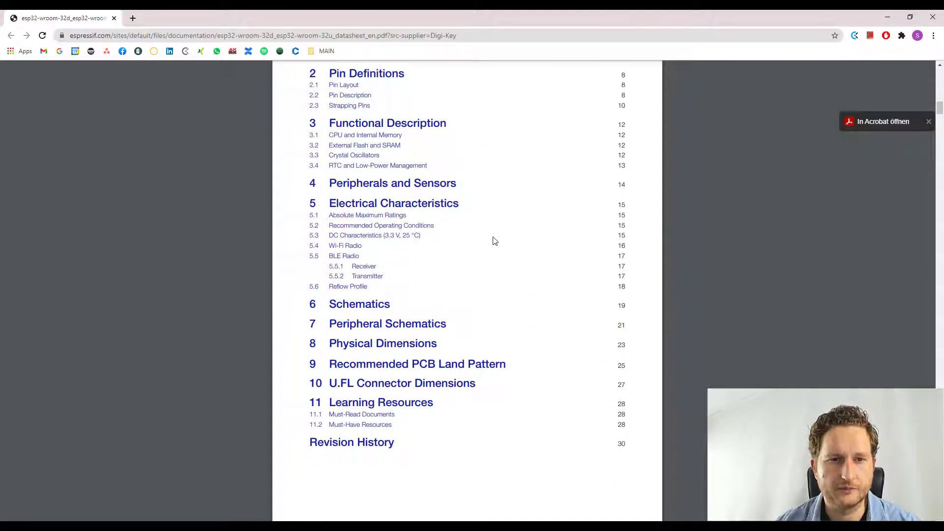
scroll(495, 241, "up", 1)
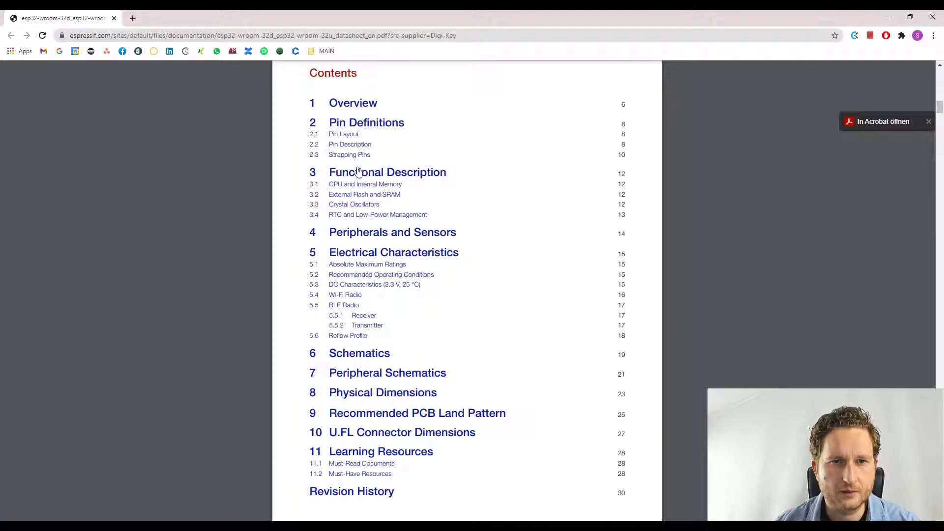
left_click(350, 135)
scroll(538, 230, "down", 6)
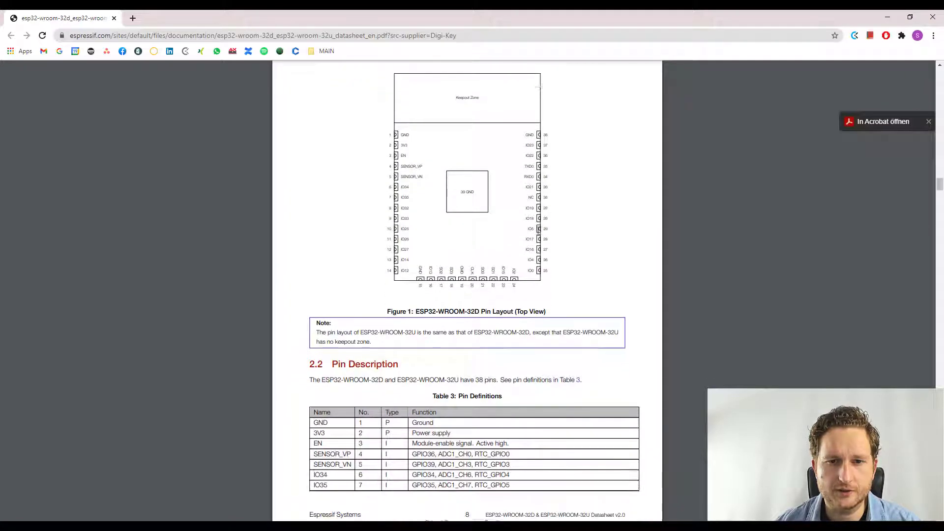
scroll(539, 231, "down", 20)
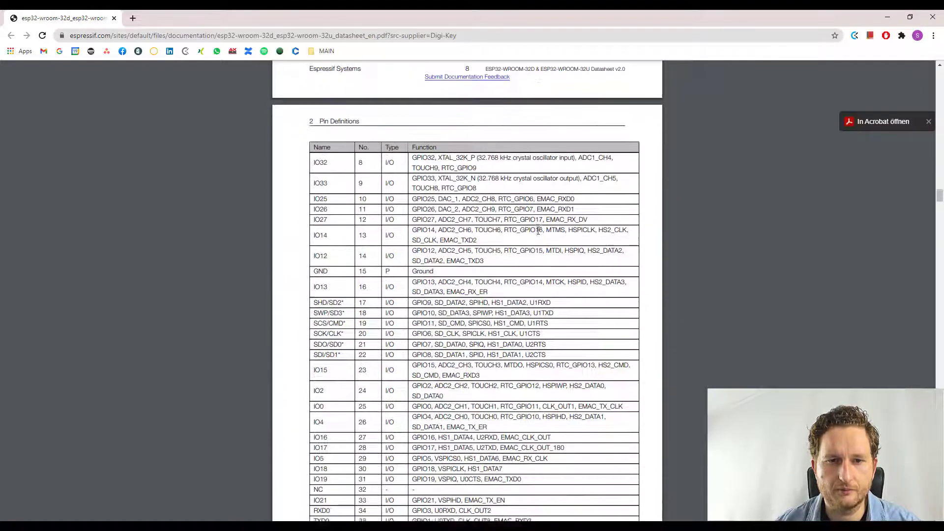
Find the Physical Dimensions section in the datasheet and examine the ESP32-WROOM-32D dimension drawing
scroll(538, 231, "down", 18)
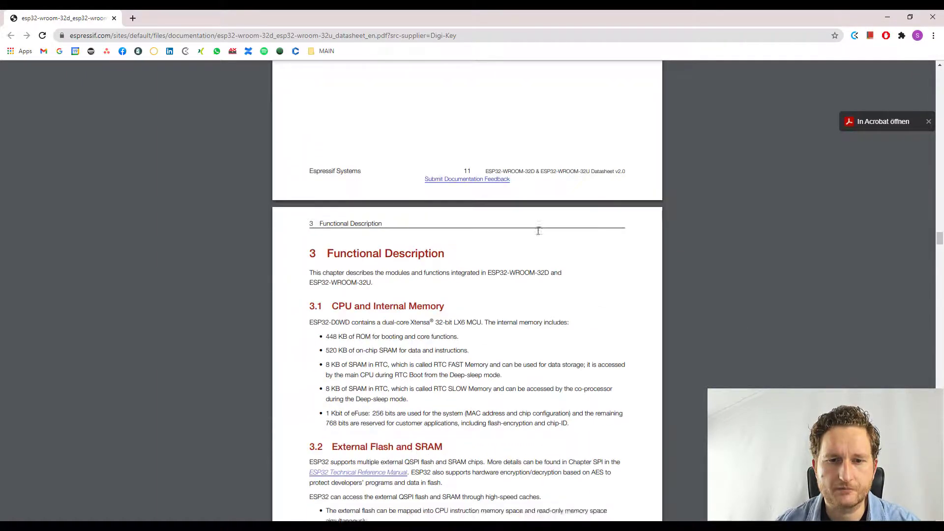
scroll(538, 230, "down", 20)
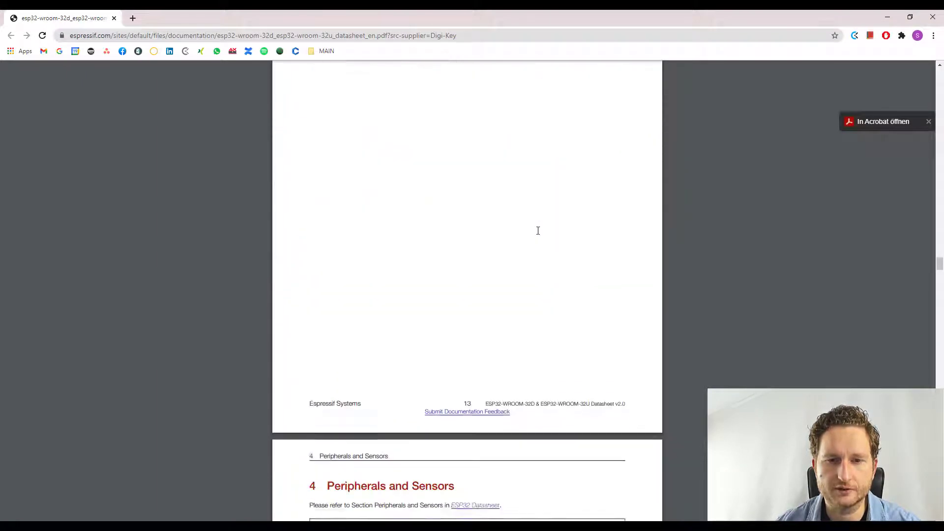
scroll(539, 231, "down", 20)
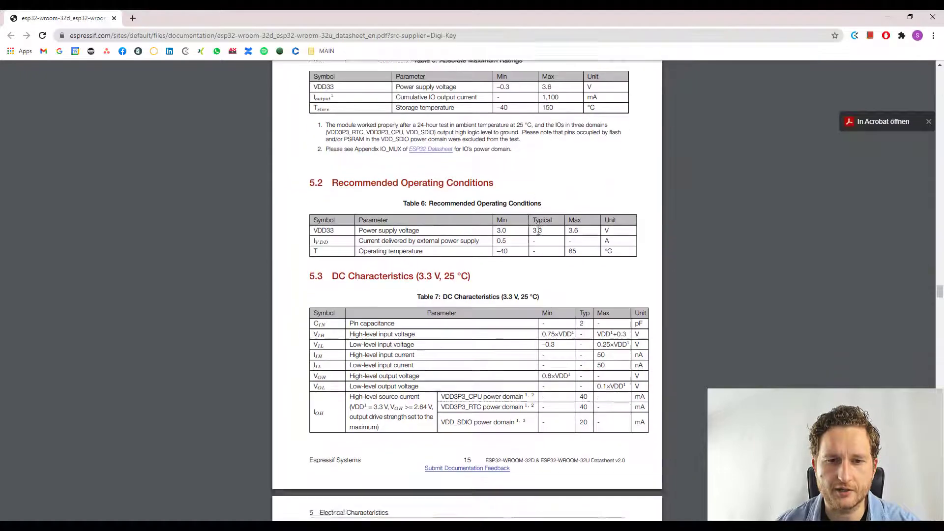
scroll(538, 231, "down", 20)
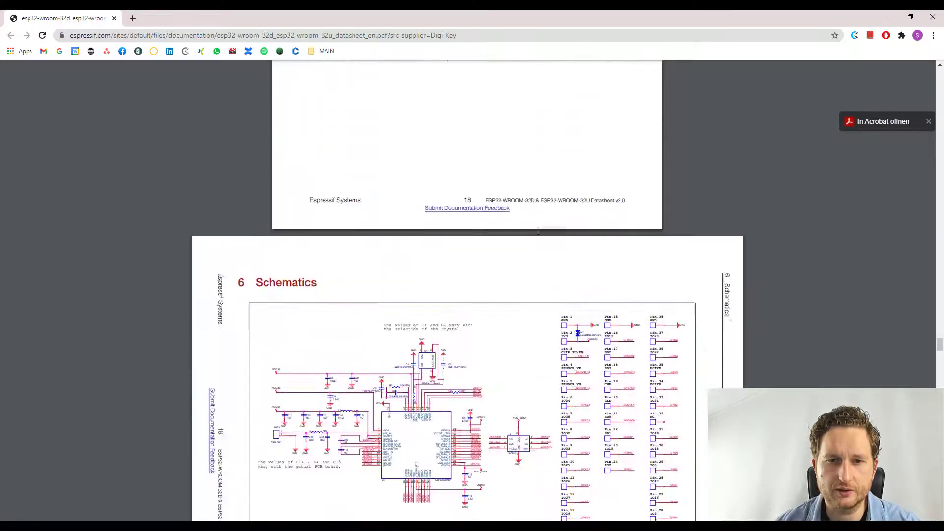
scroll(538, 231, "down", 20)
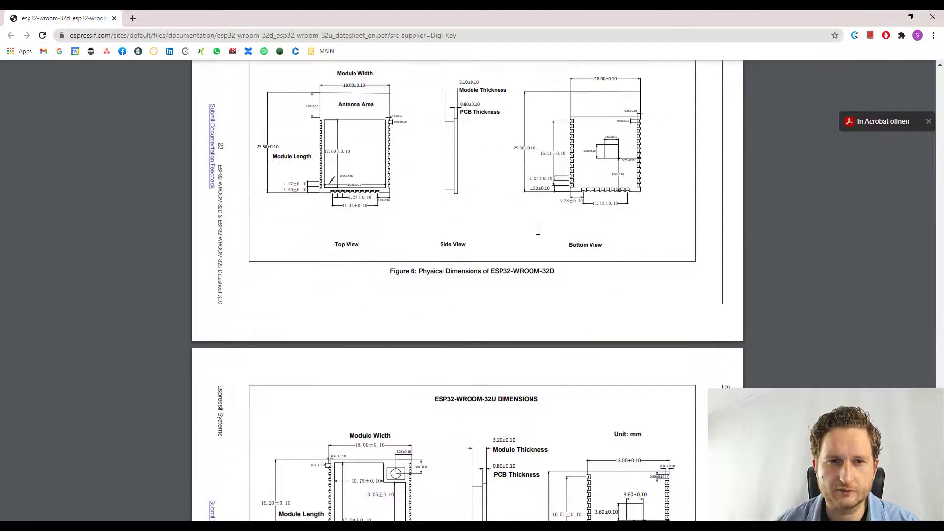
scroll(538, 231, "down", 1)
scroll(539, 231, "up", 3)
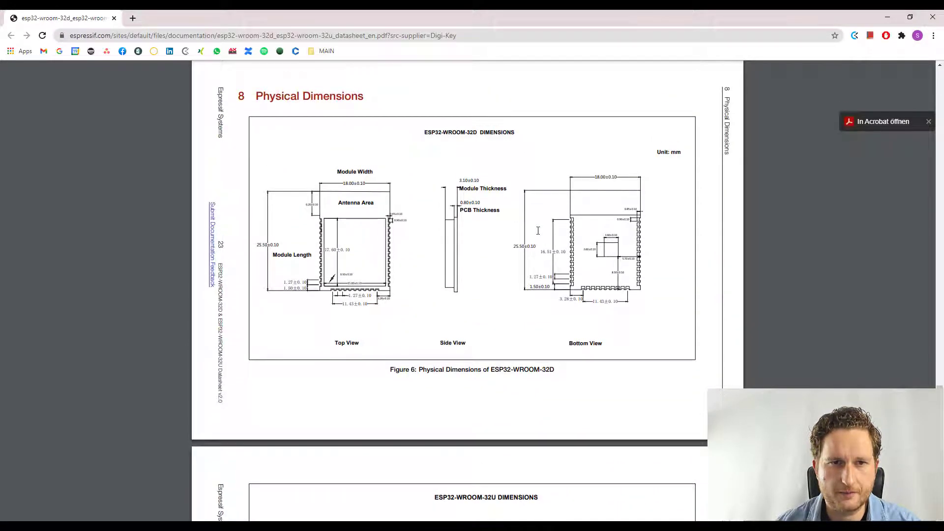
scroll(538, 230, "down", 2)
scroll(538, 229, "up", 1)
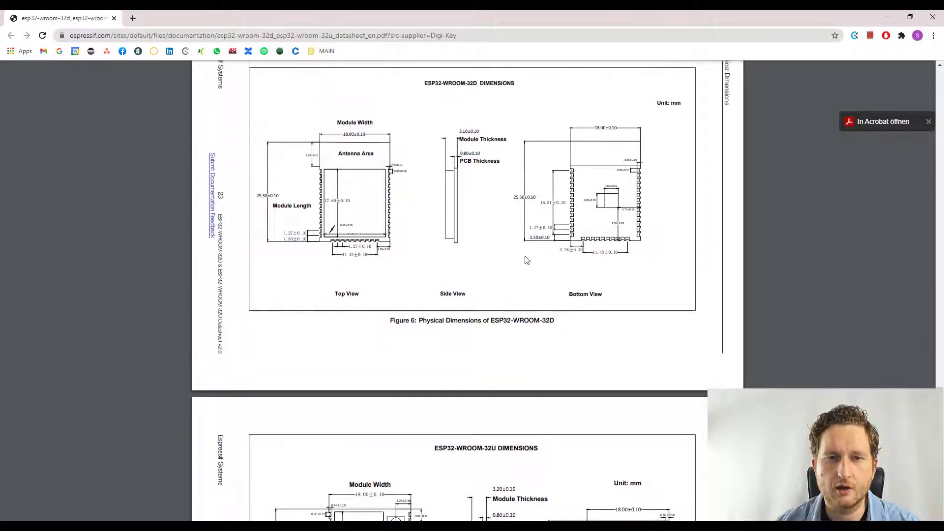
Find the recommended PCB land pattern for the ESP32-WROOM-32D variant in the datasheet and enlarge its drawing to examine the pad dimensions
scroll(528, 258, "down", 12)
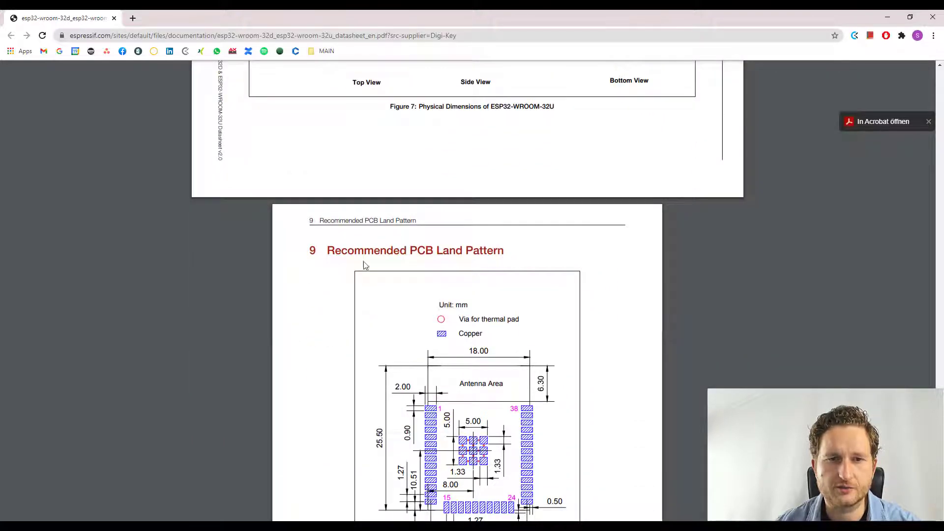
scroll(457, 256, "down", 3)
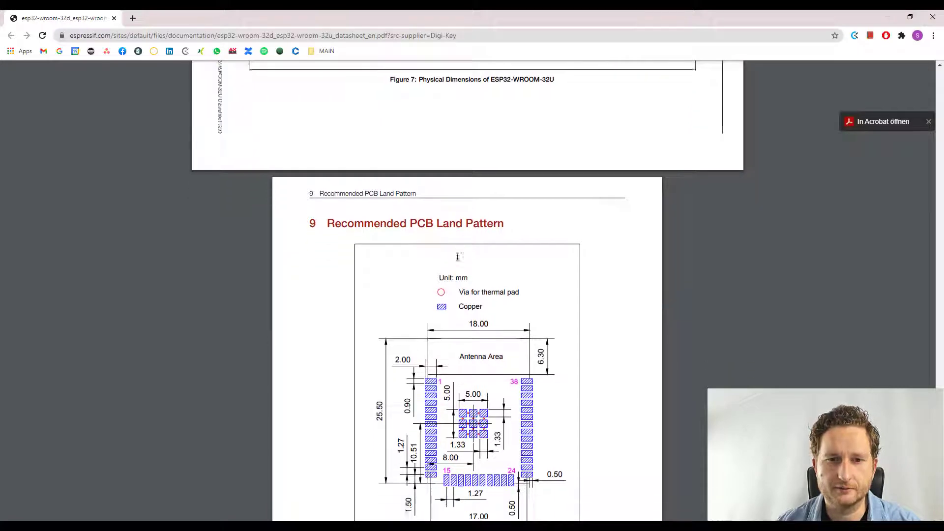
scroll(458, 256, "down", 9)
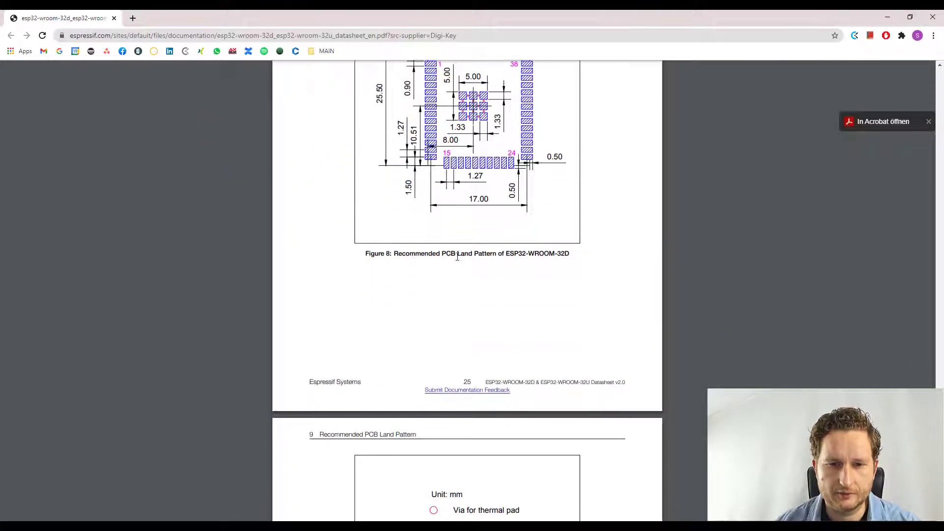
scroll(457, 257, "down", 10)
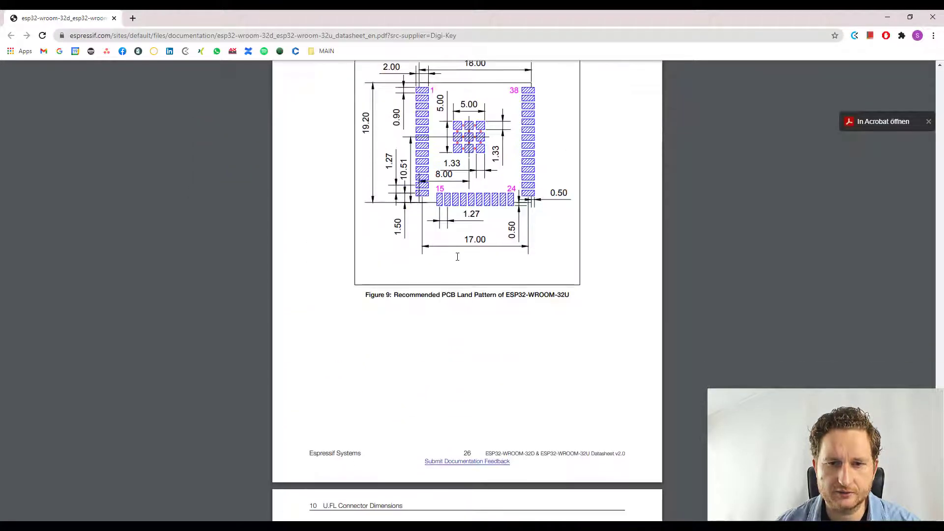
scroll(458, 256, "up", 10)
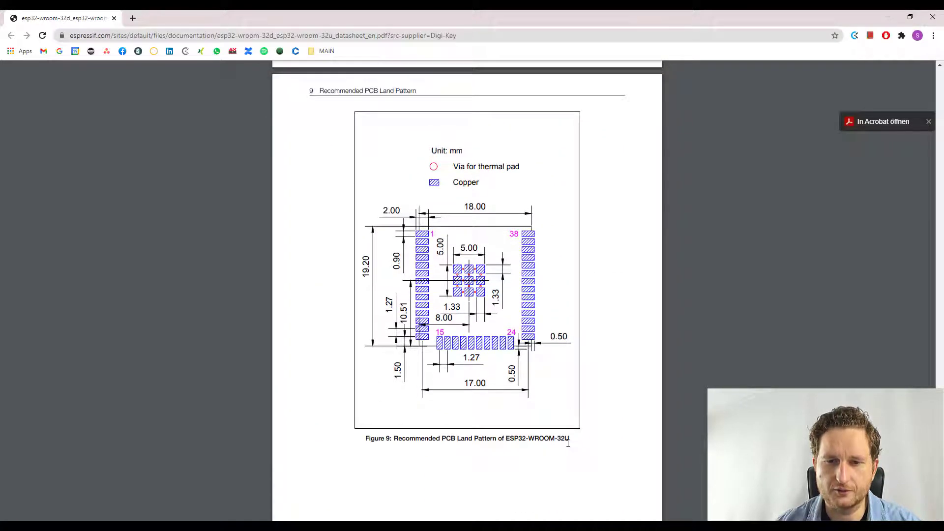
scroll(500, 374, "up", 8)
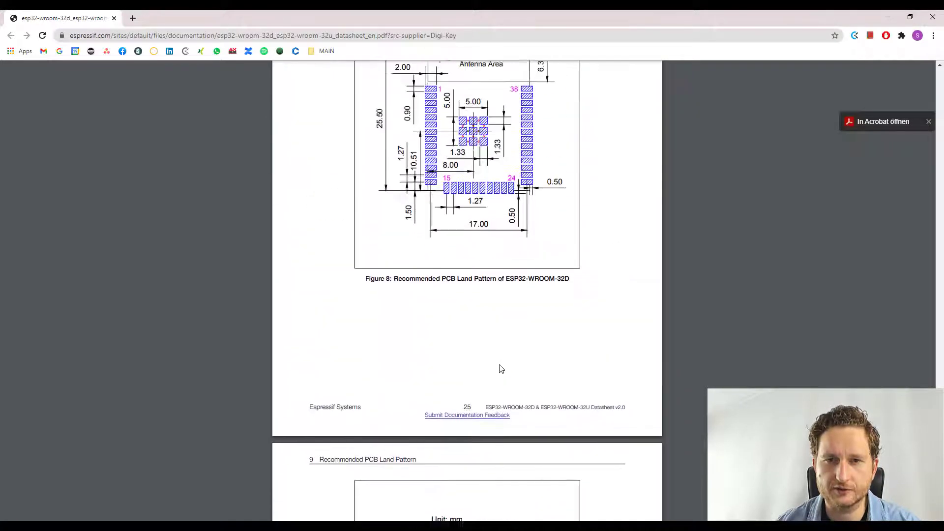
scroll(565, 311, "up", 3)
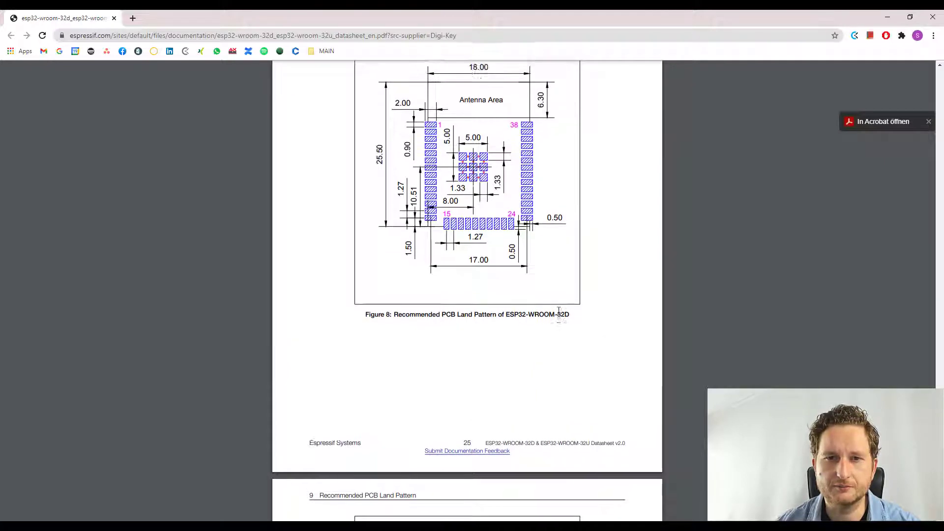
scroll(556, 315, "up", 3, "ctrl")
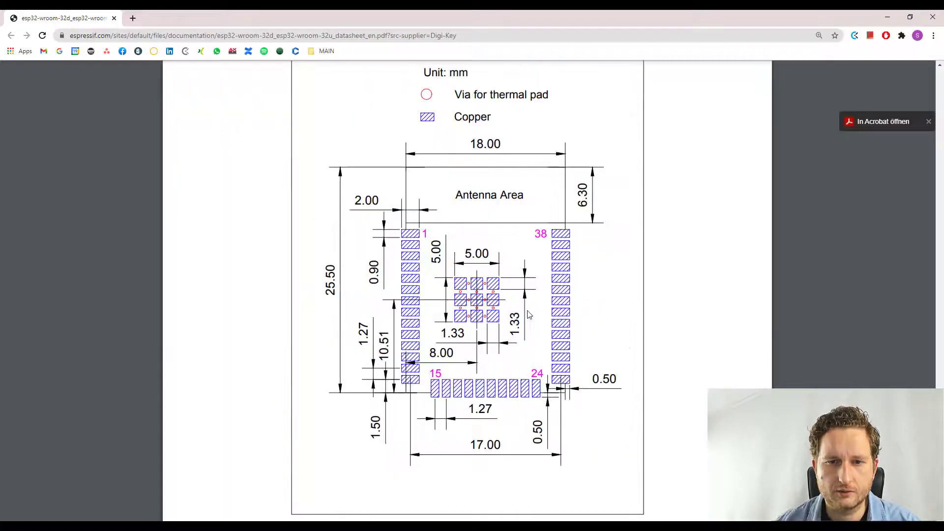
scroll(529, 315, "down", 3)
scroll(529, 315, "up", 2)
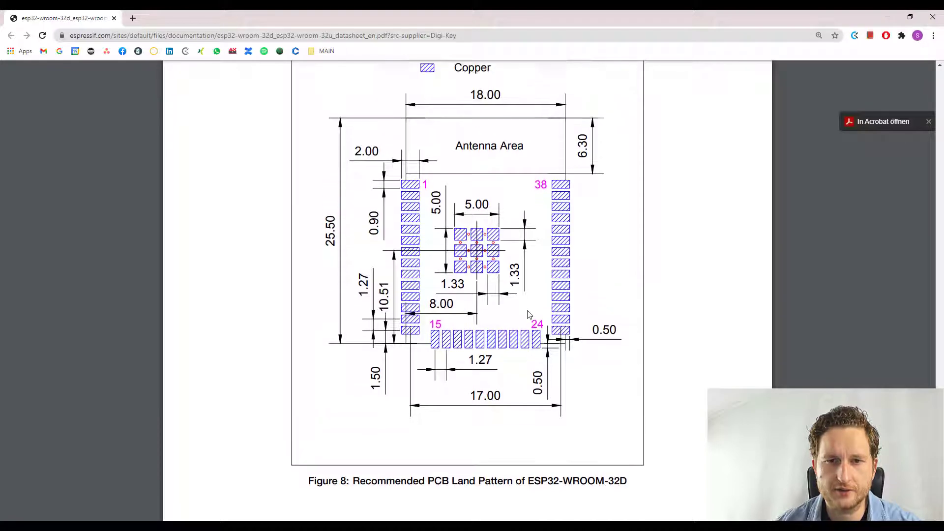
Examine the thermal pad array, its vias and the surrounding pad dimensions in the ESP32-WROOM-32D land pattern drawing
scroll(529, 315, "up", 1)
scroll(524, 303, "up", 1, "ctrl")
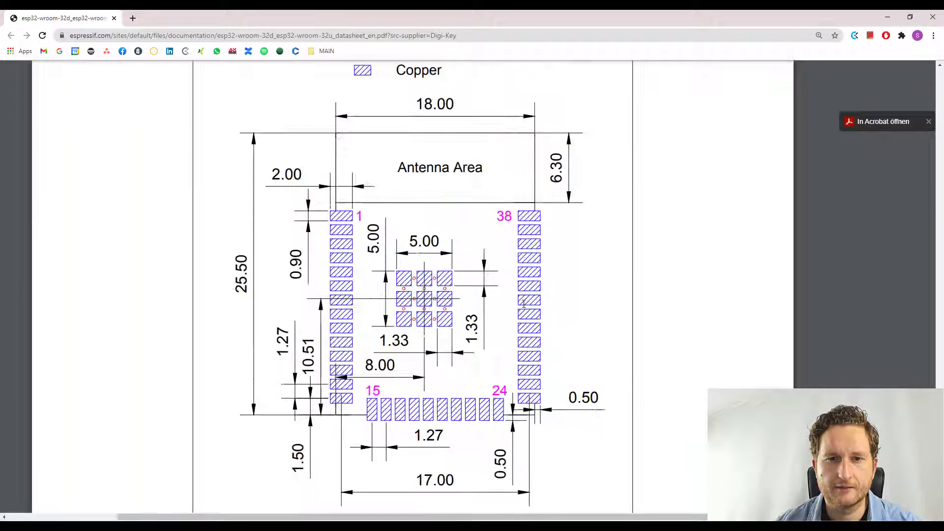
scroll(524, 304, "down", 1, "ctrl")
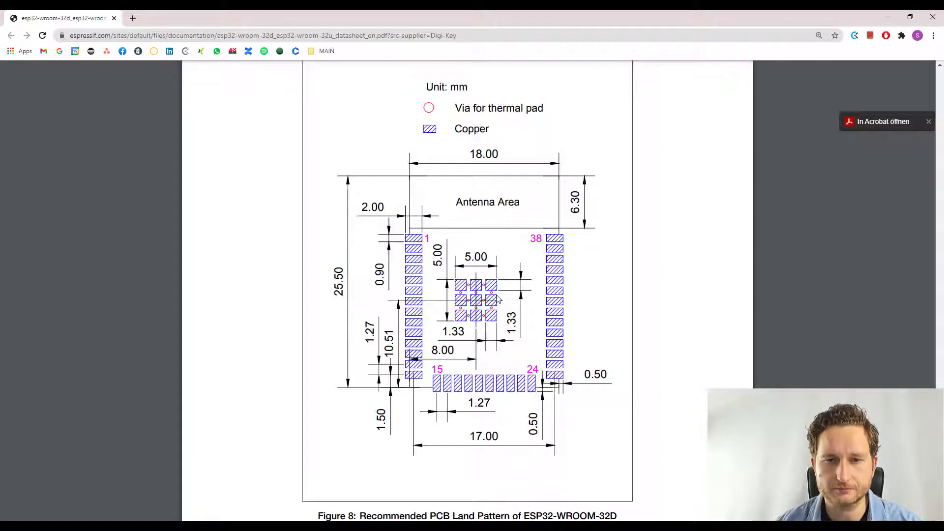
scroll(483, 309, "up", 2, "ctrl")
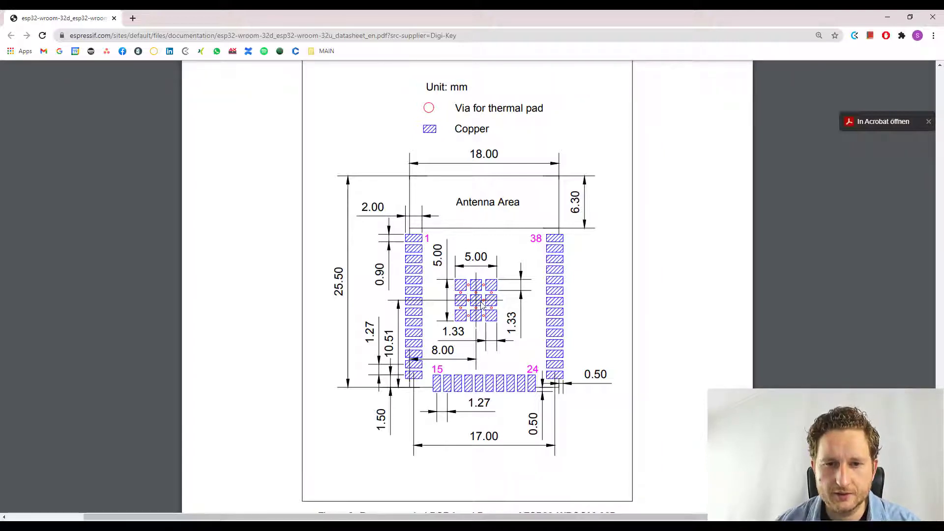
scroll(447, 310, "up", 3, "ctrl")
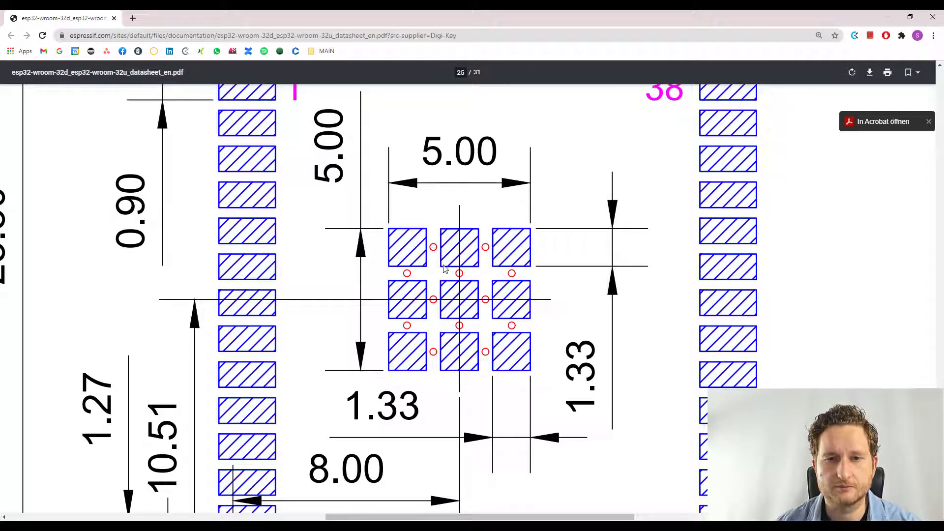
scroll(444, 268, "down", 3, "ctrl")
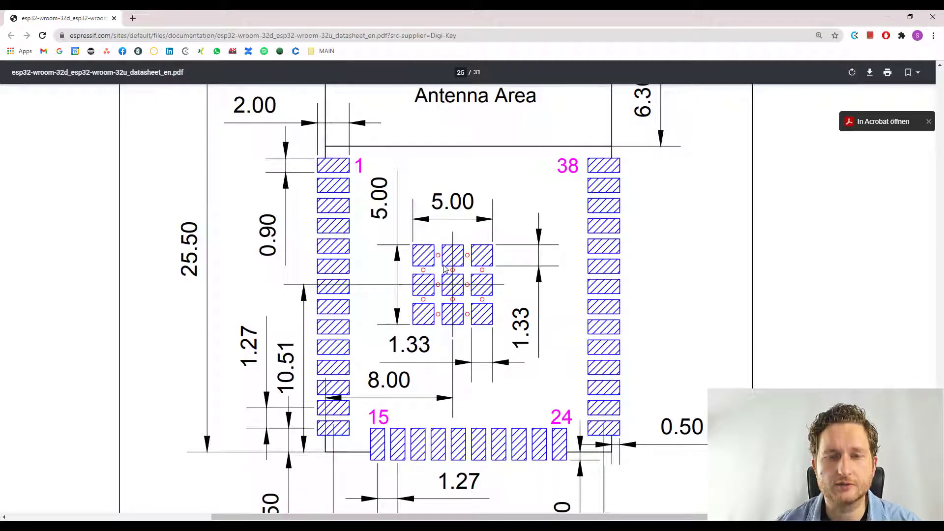
scroll(445, 268, "down", 2, "ctrl")
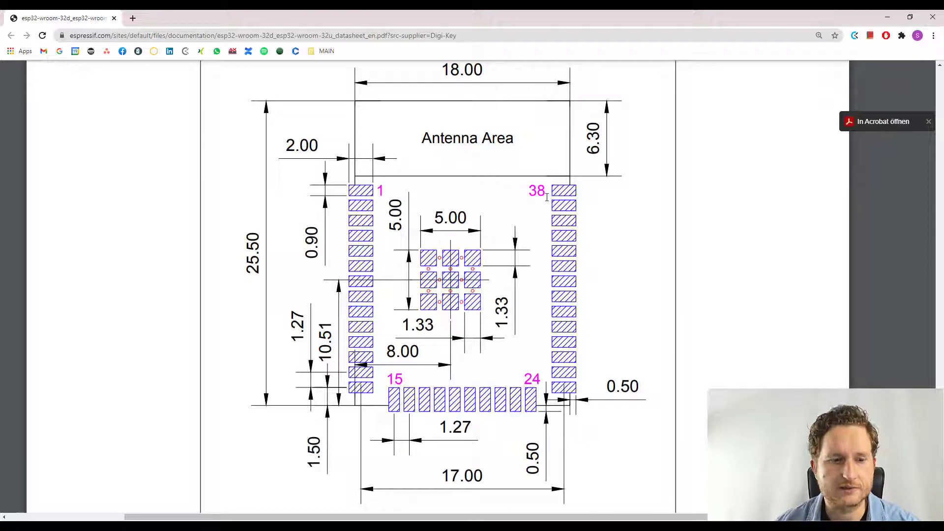
Switch back to Altium Designer and add a new PCB library to the Demo.PrjPcb project
key("alt+Tab")
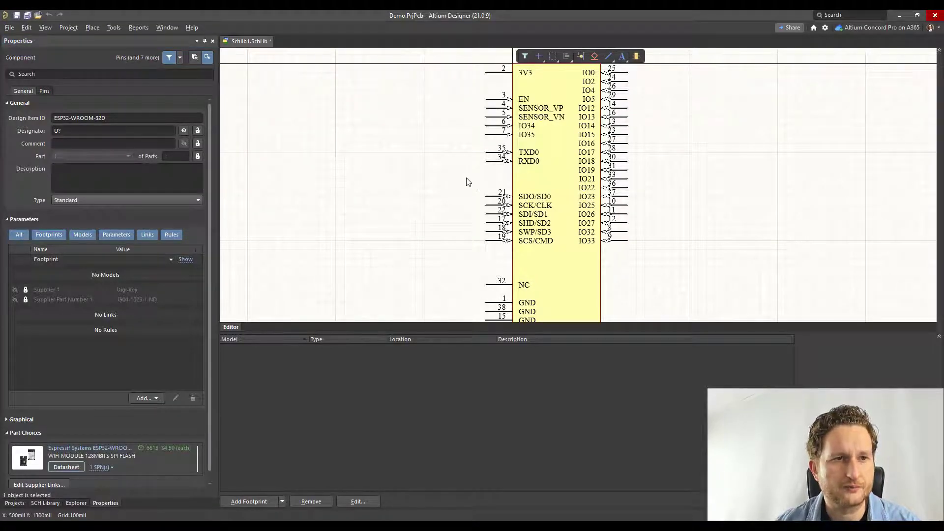
left_click(198, 42)
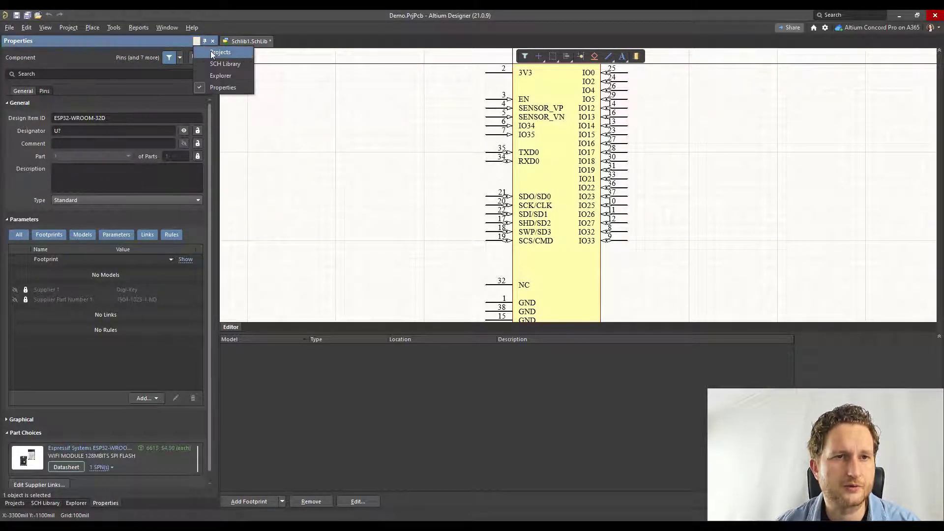
left_click(211, 51)
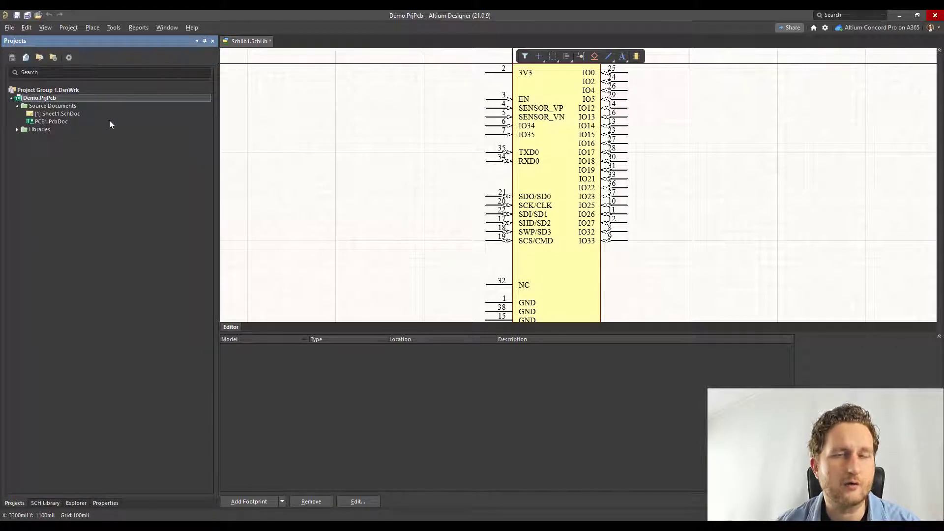
left_click(18, 128)
left_click(23, 138)
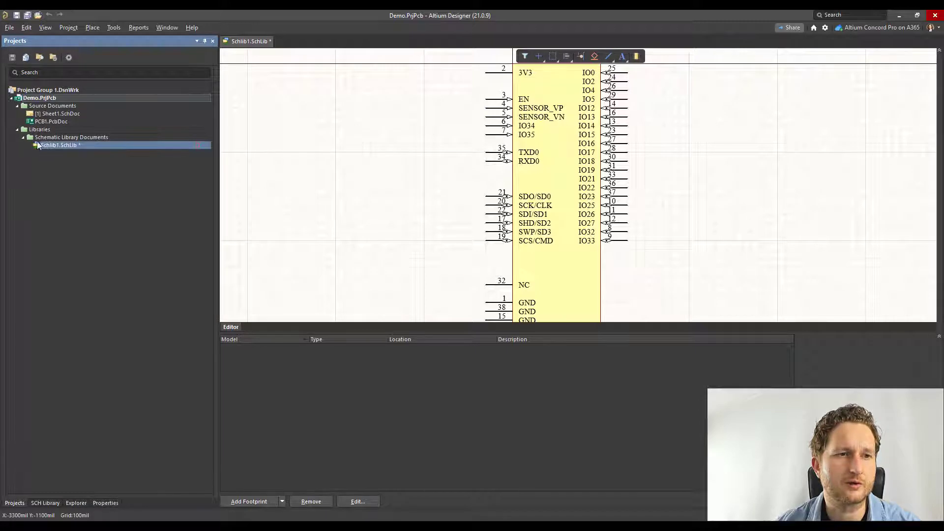
right_click(55, 98)
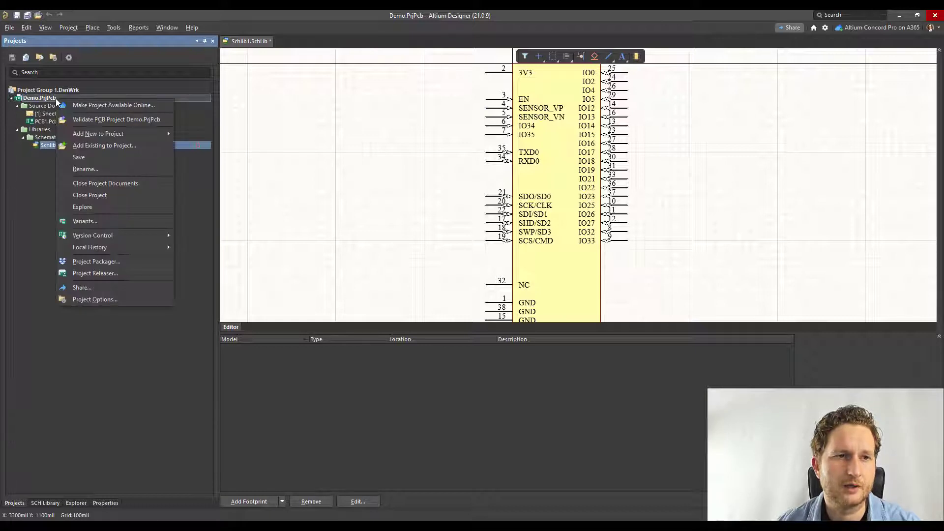
mouse_move(147, 132)
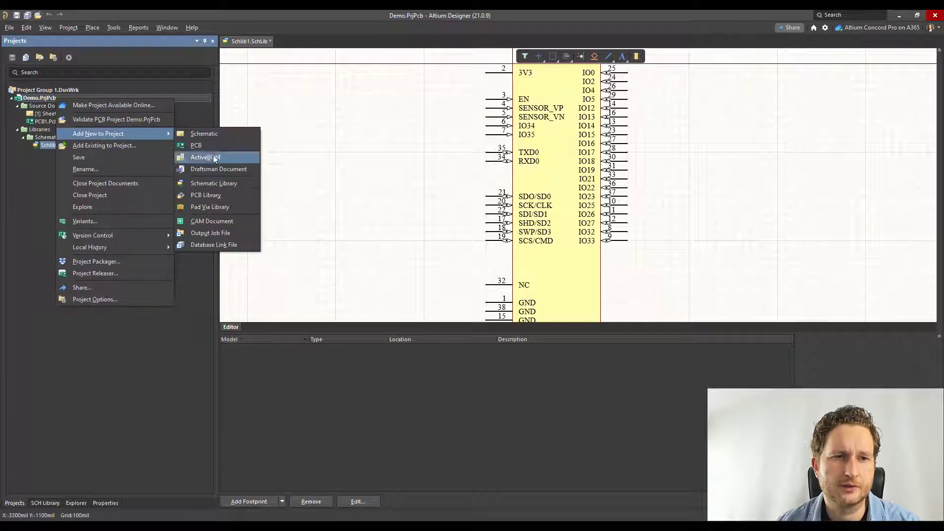
left_click(232, 196)
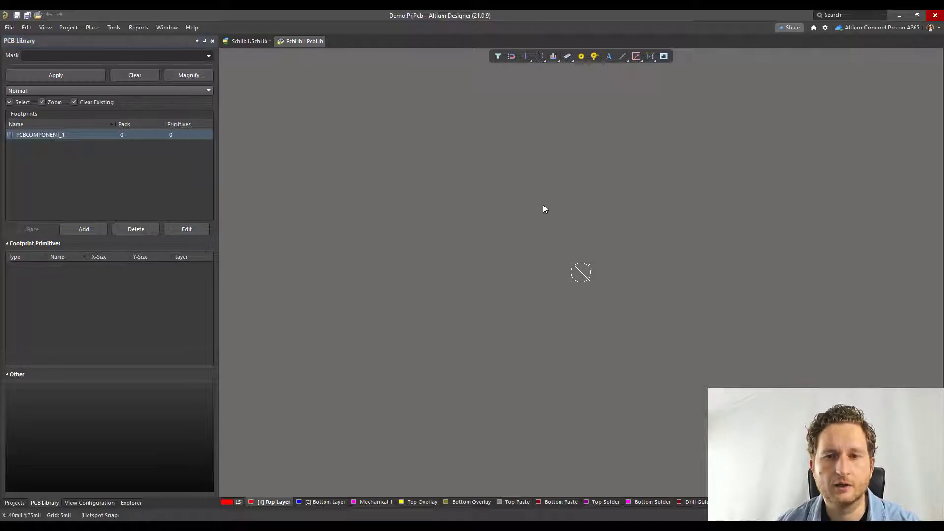
Start placing pad 1 in the new footprint and assign it to the Top Layer
right_click_drag(543, 206, 473, 199)
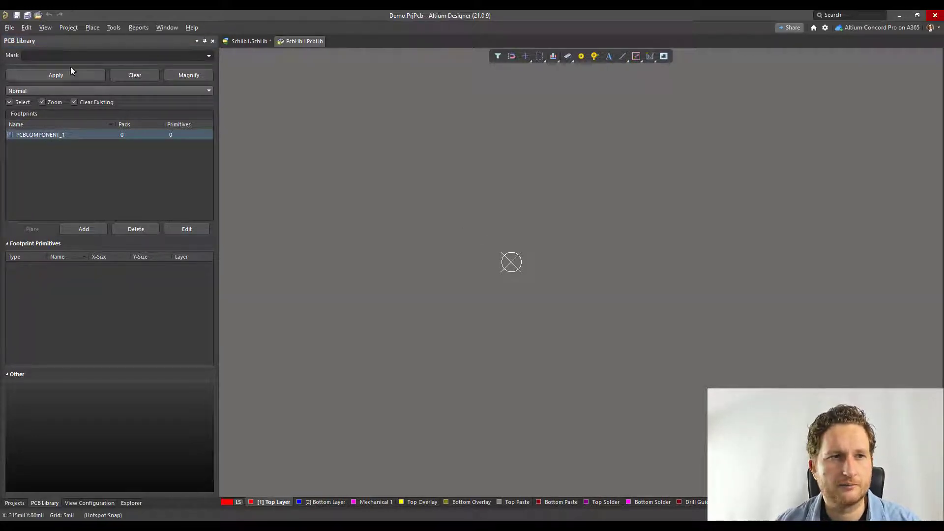
left_click(92, 28)
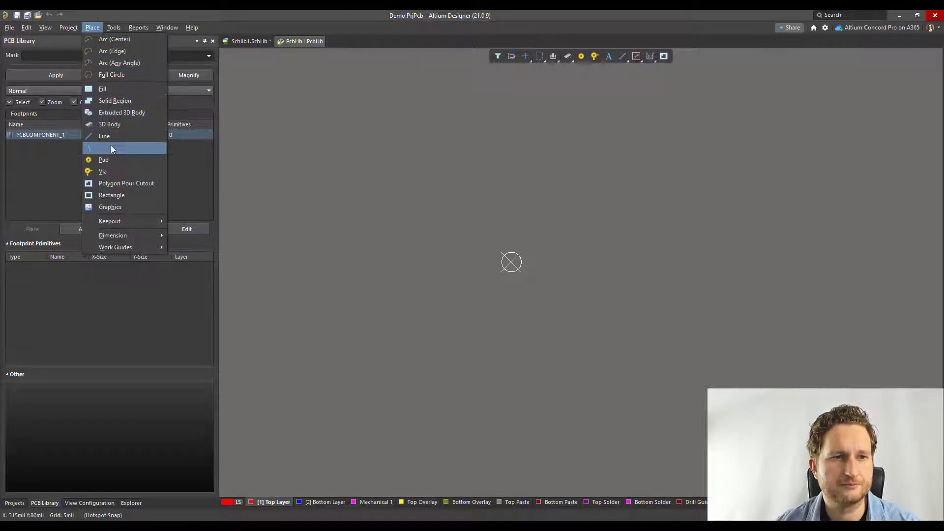
left_click(113, 159)
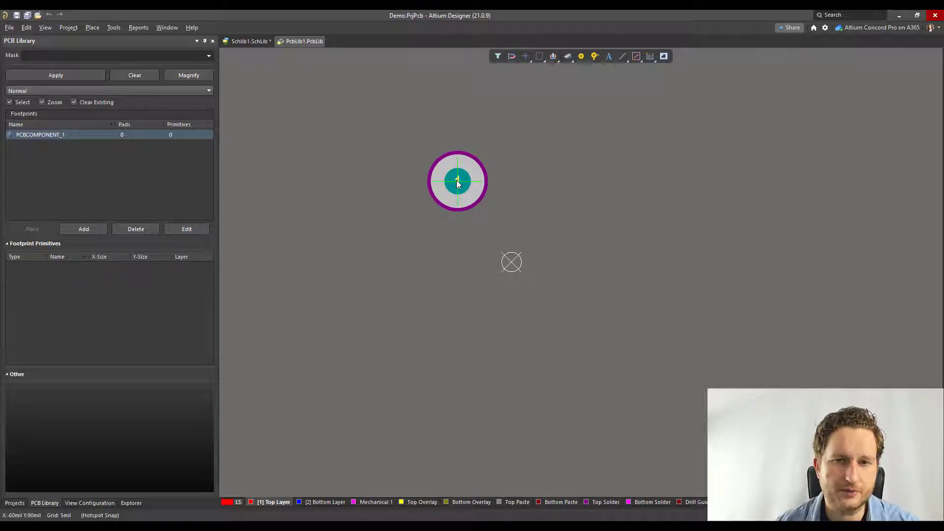
key("Tab")
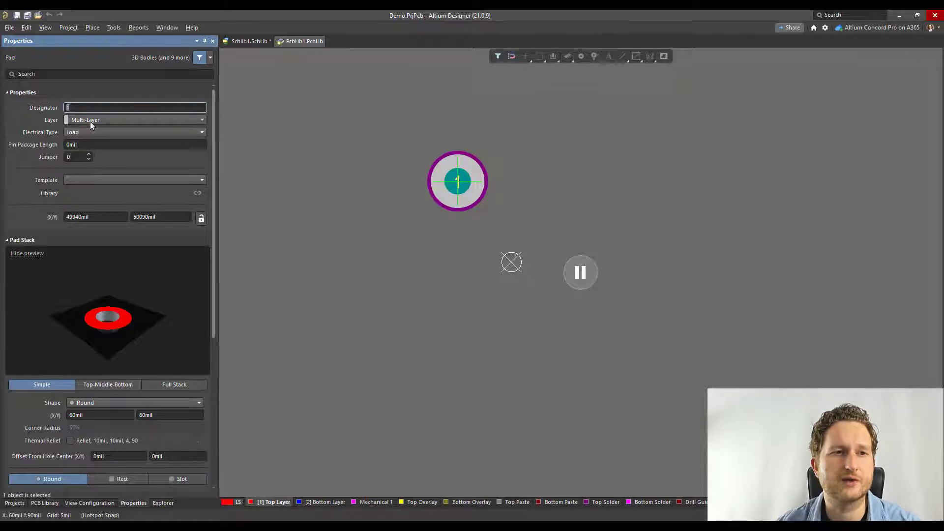
left_click(128, 121)
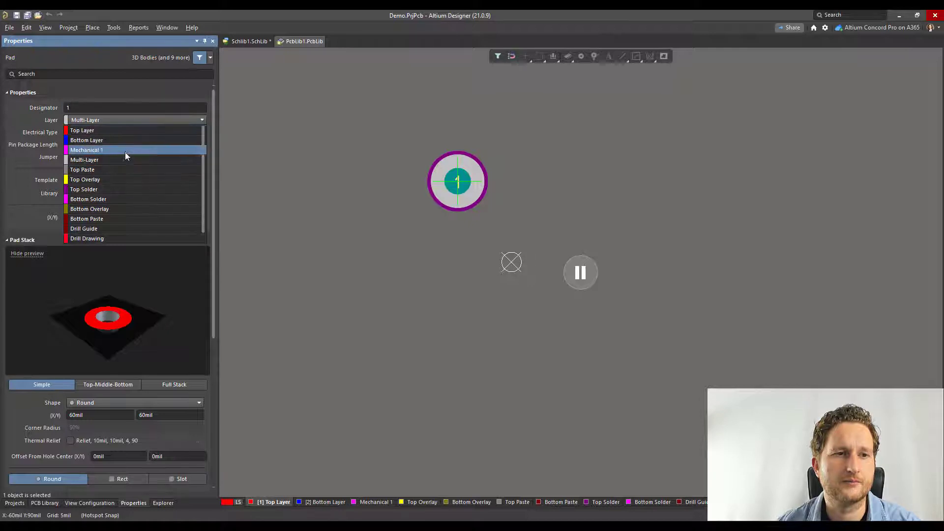
scroll(105, 136, "up", 1)
left_click(102, 131)
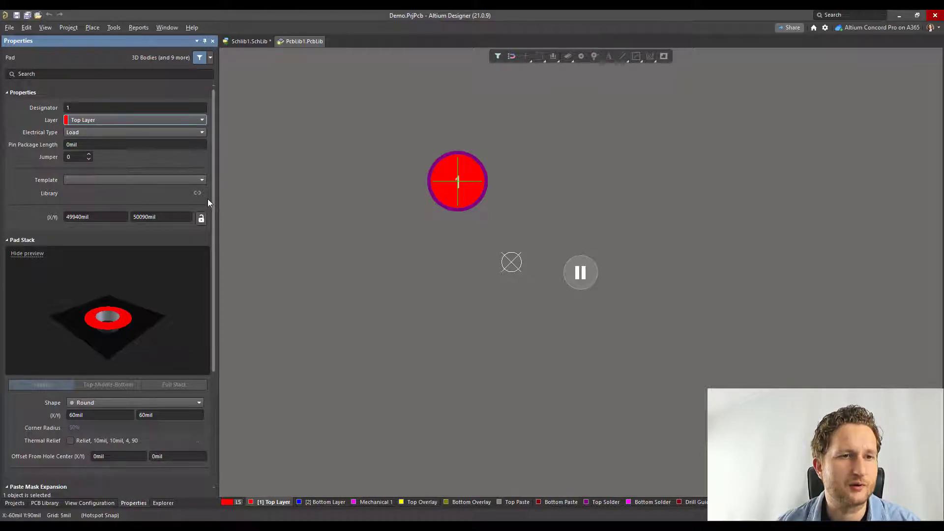
Set the shape of pad 1 to Rectangular
left_click_drag(213, 187, 212, 197)
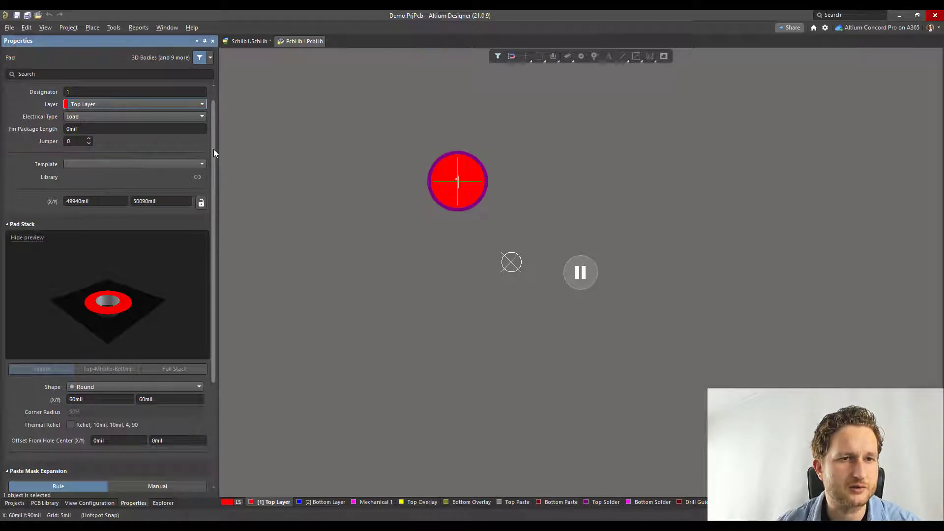
left_click_drag(214, 149, 219, 208)
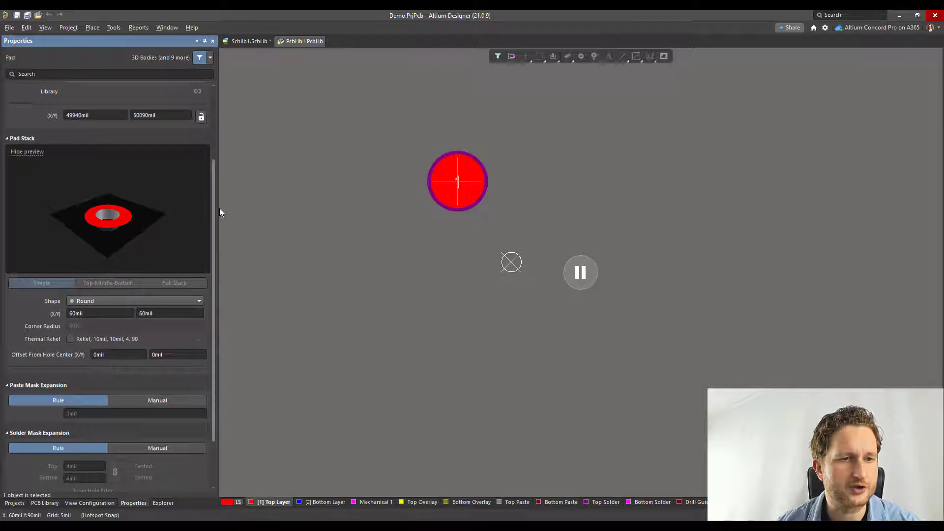
left_click(121, 302)
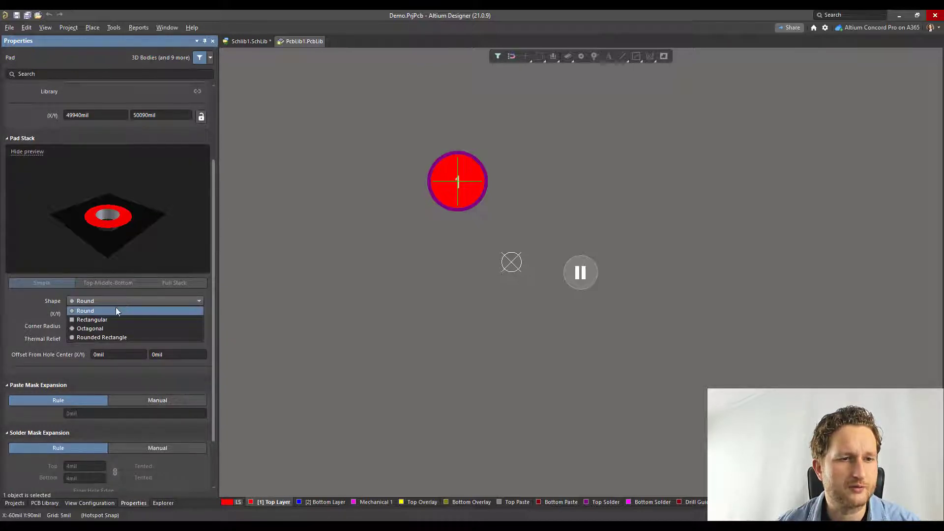
left_click(105, 321)
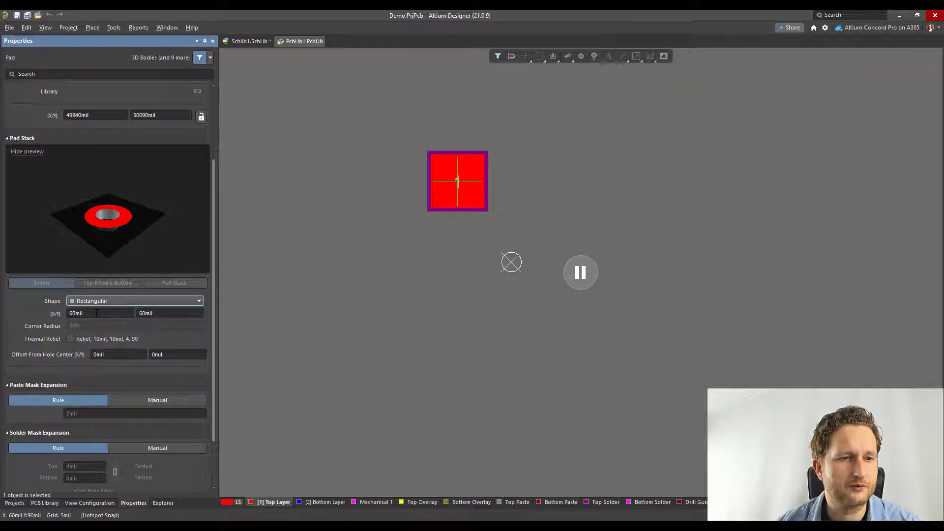
Set the size of pad 1 to 0.9 mm in X and 2.0 mm in Y
left_click(97, 313)
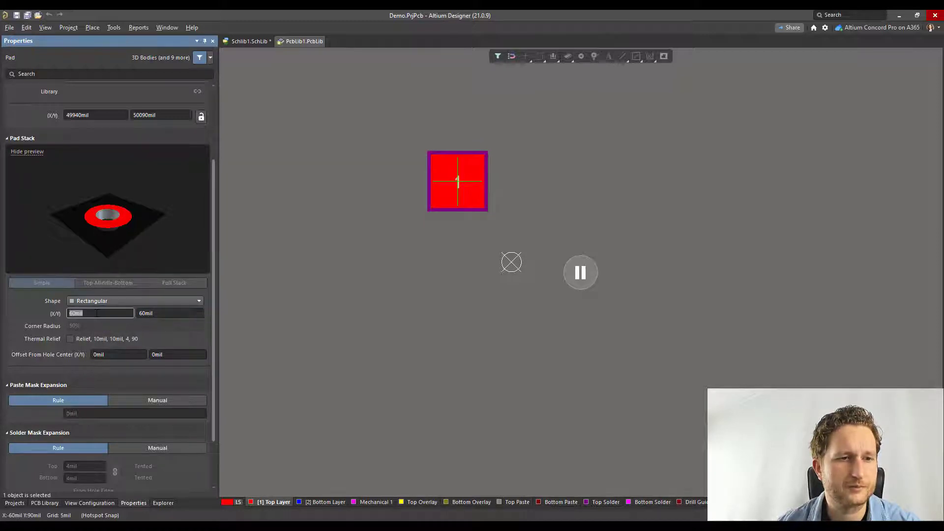
type("0.")
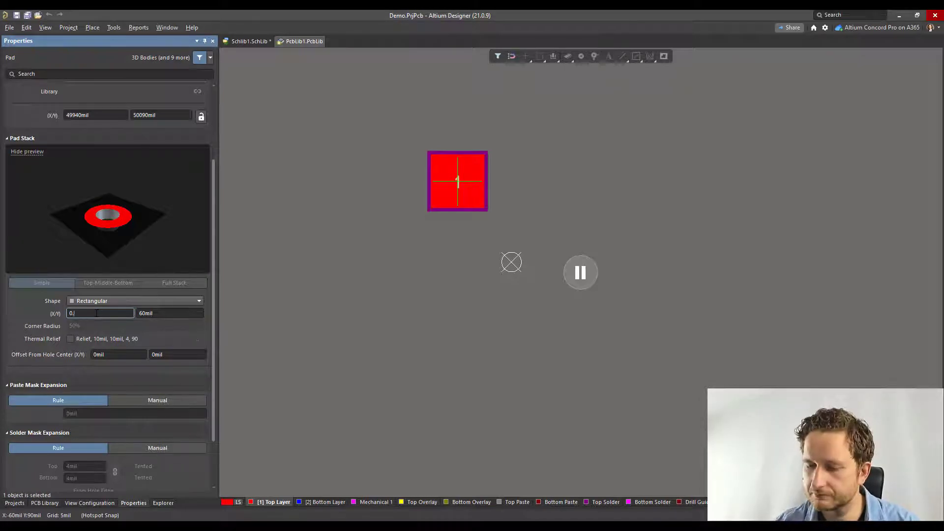
type("9")
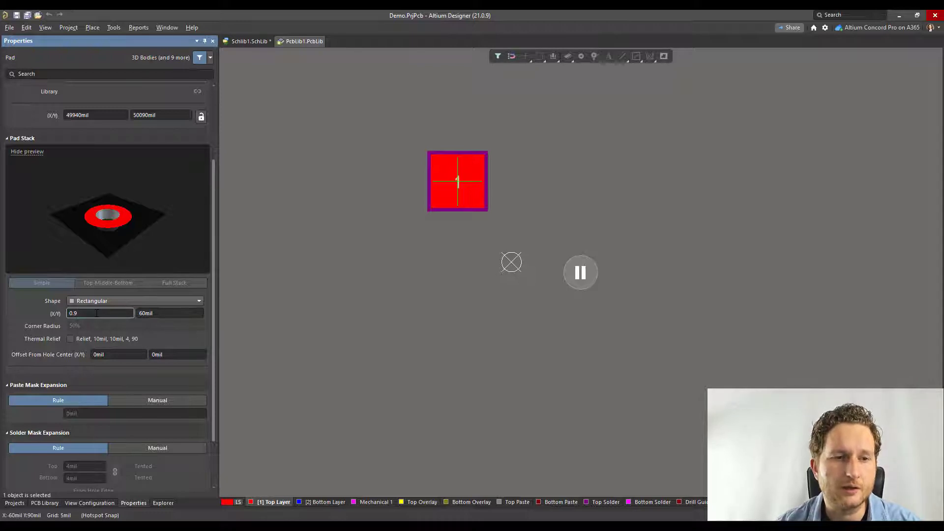
type("mm")
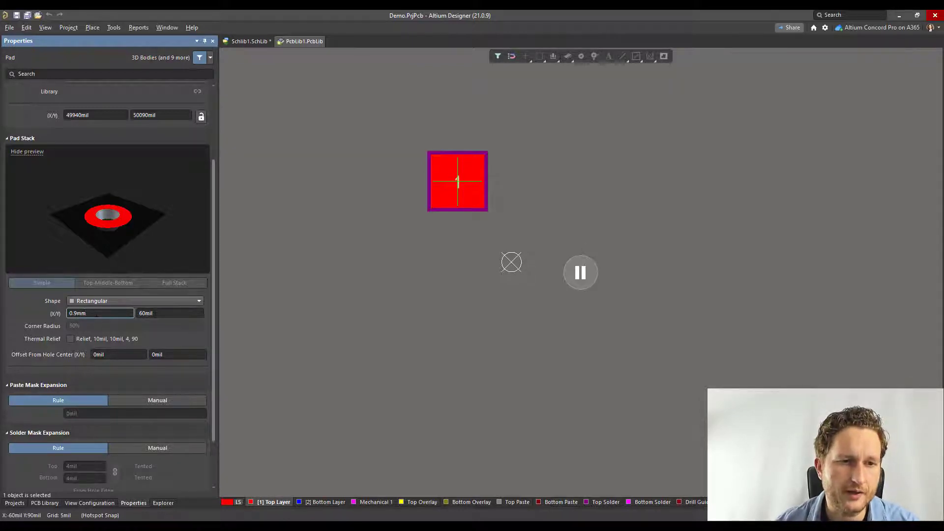
key("Tab")
type("2")
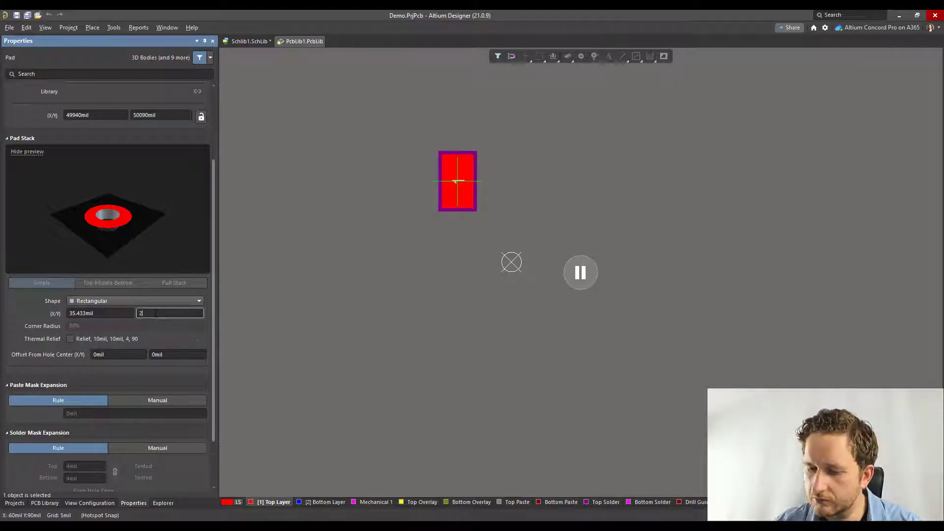
type(".")
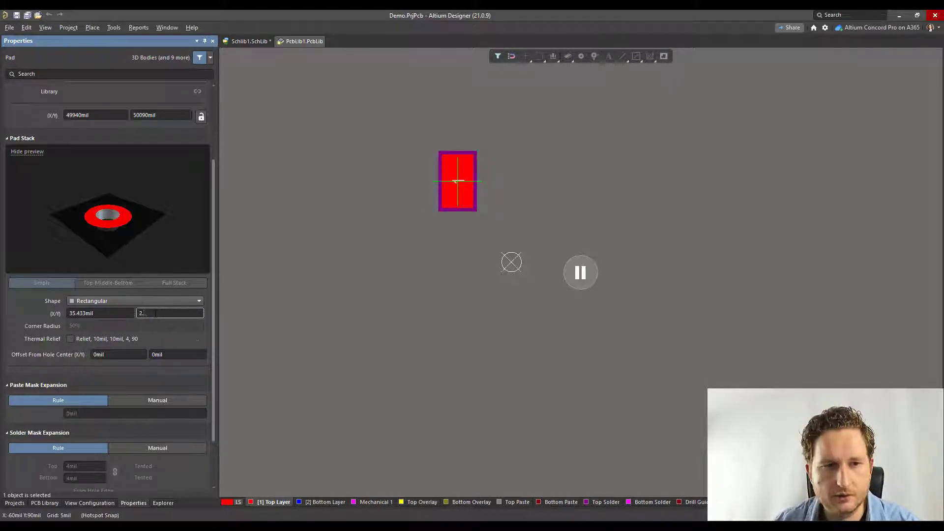
type("0mm")
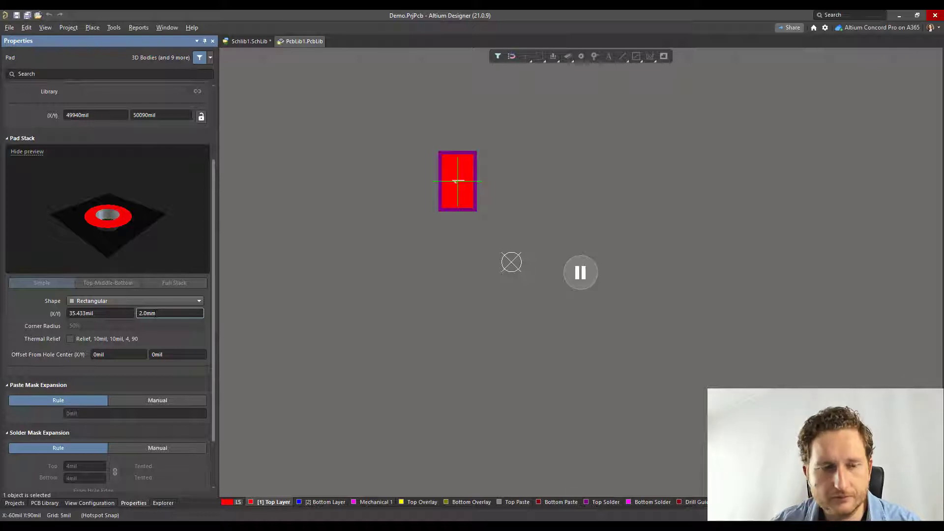
key("Return")
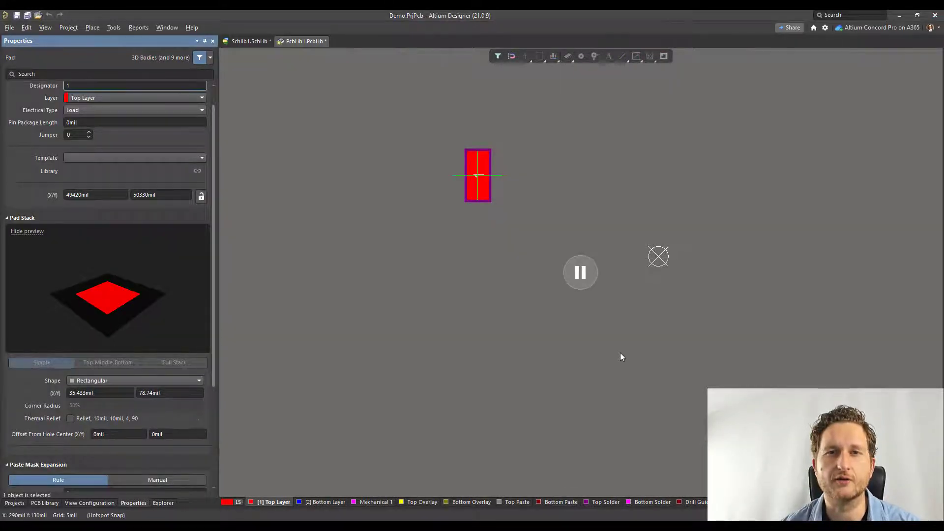
Return to the datasheet's land pattern and calculate the side pad column's span as 1.27 × 13 in the calculator
key("alt+Tab")
key("alt+Tab")
key("alt+Tab")
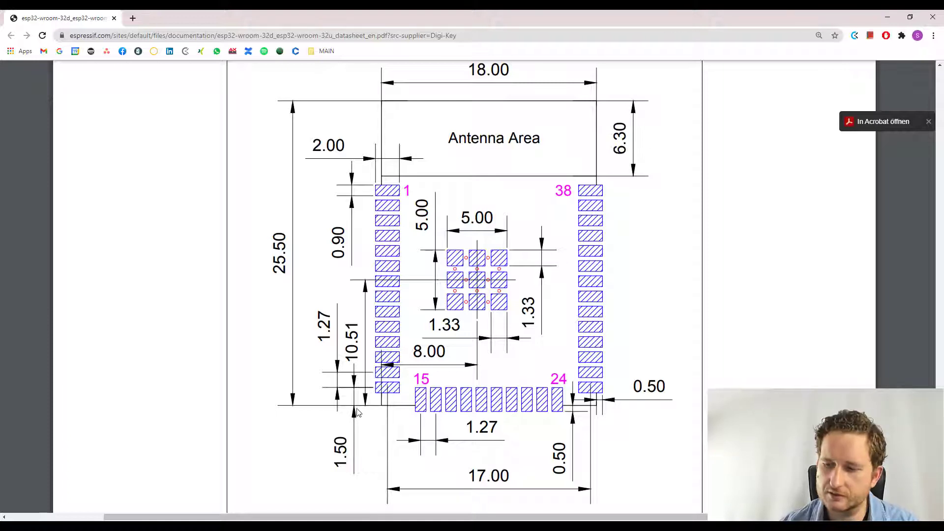
key("XF86Calculator")
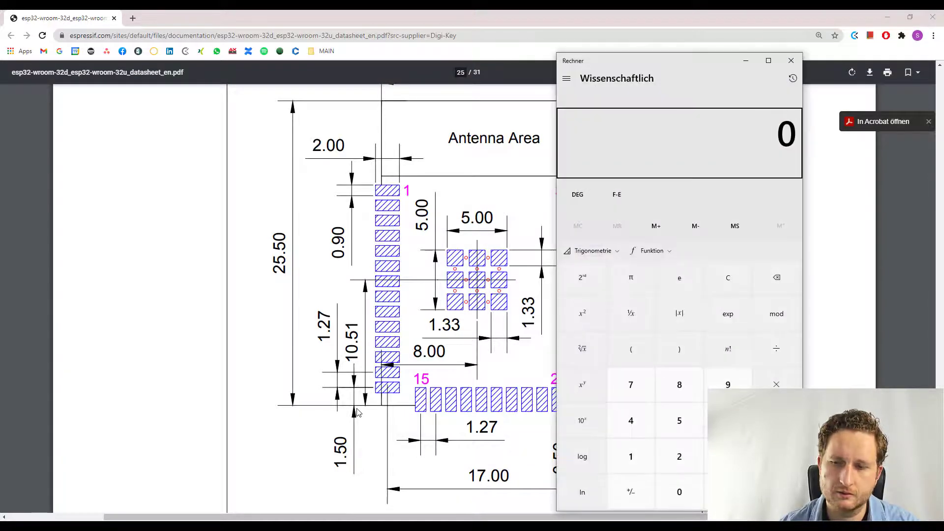
type("1,27")
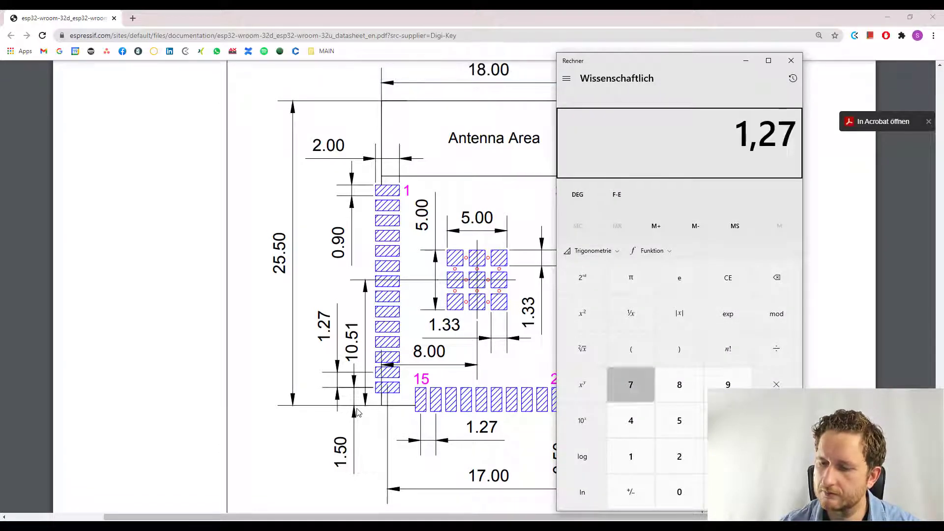
type("*13")
key("Return")
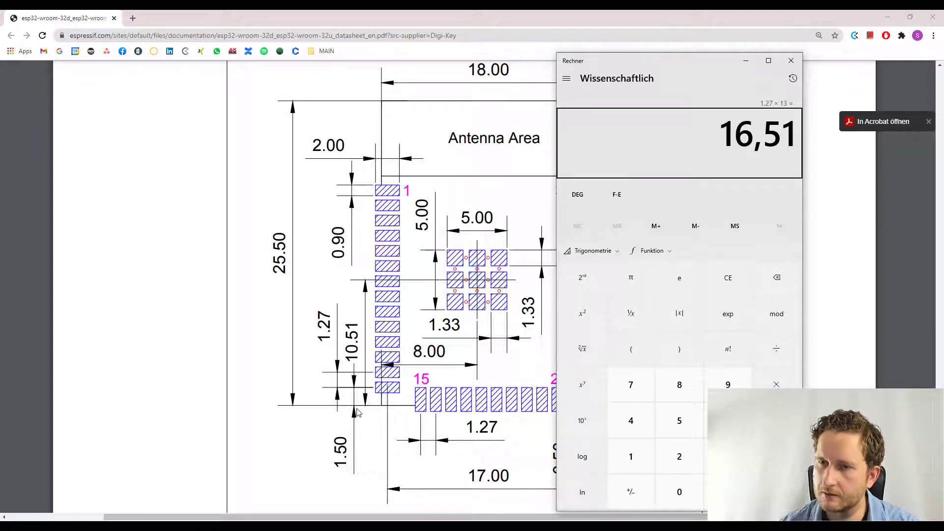
Add 1.5 to the calculated pad column span in the calculator and return to the datasheet's land pattern
type("+1,5")
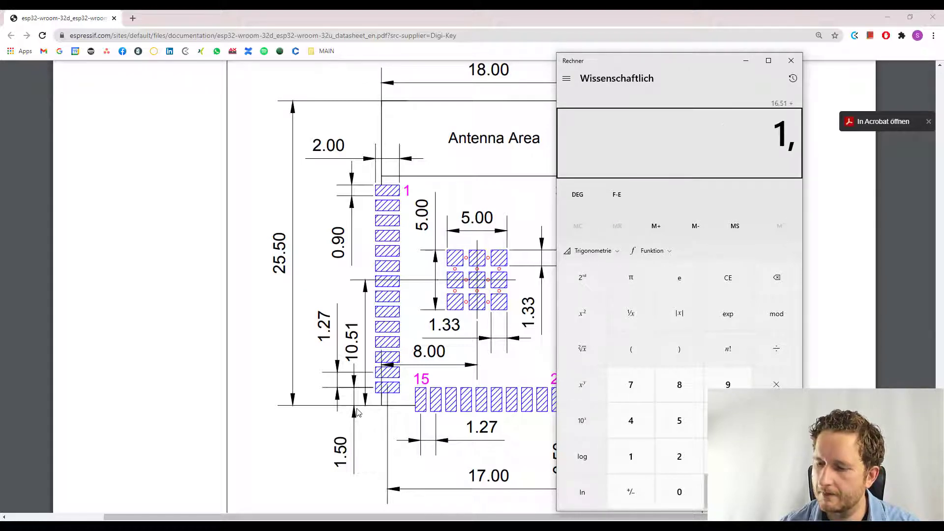
key("Return")
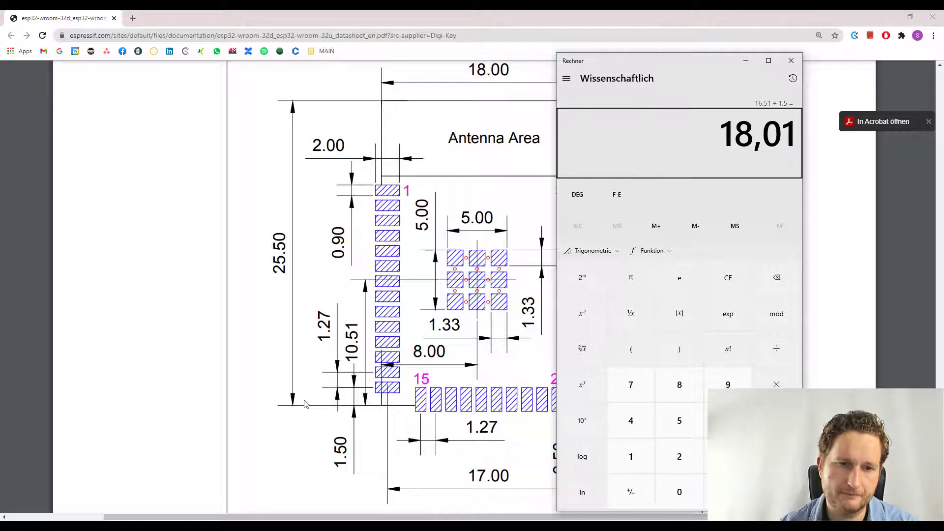
left_click(264, 344)
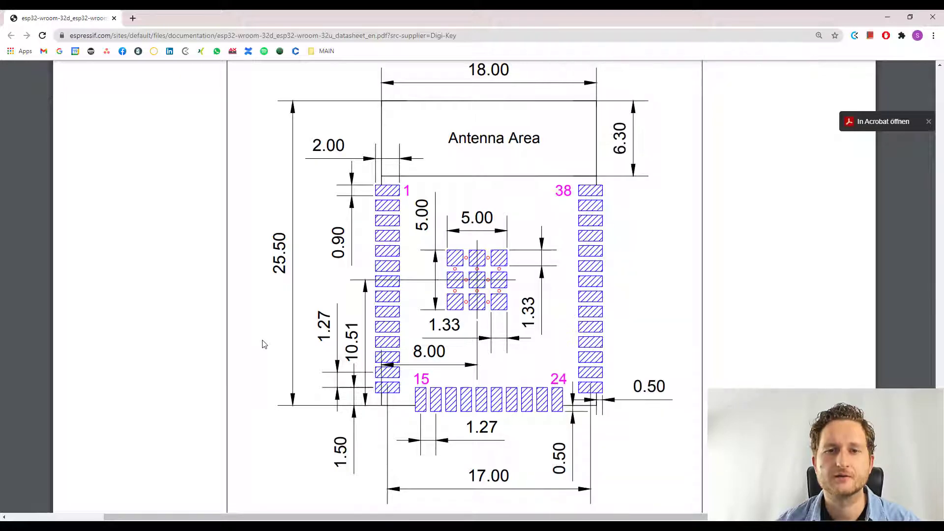
Switch back to Altium Designer and place pad 1 rotated 90 degrees at about X -225 mil, Y 95 mil from the origin
key("alt+Tab")
key("alt+Tab")
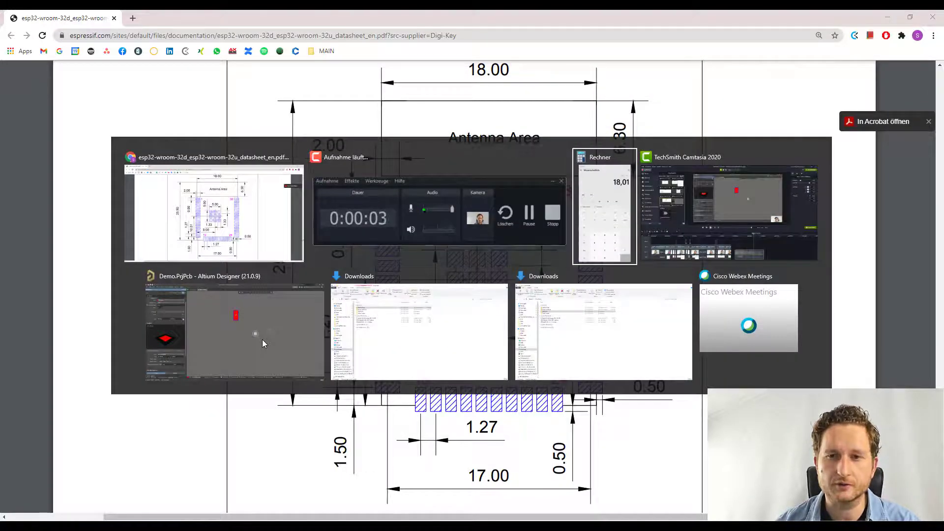
key("alt+Tab")
key("alt+Tab")
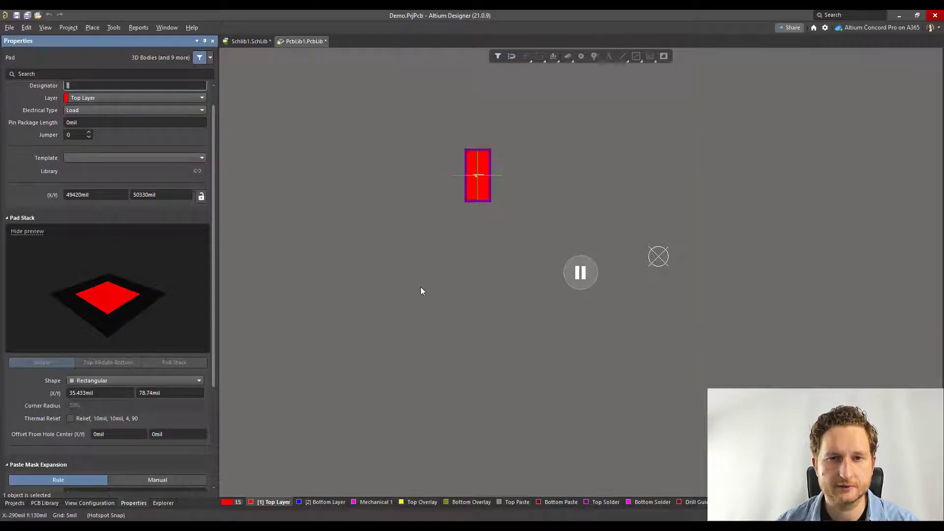
left_click_drag(478, 175, 517, 182)
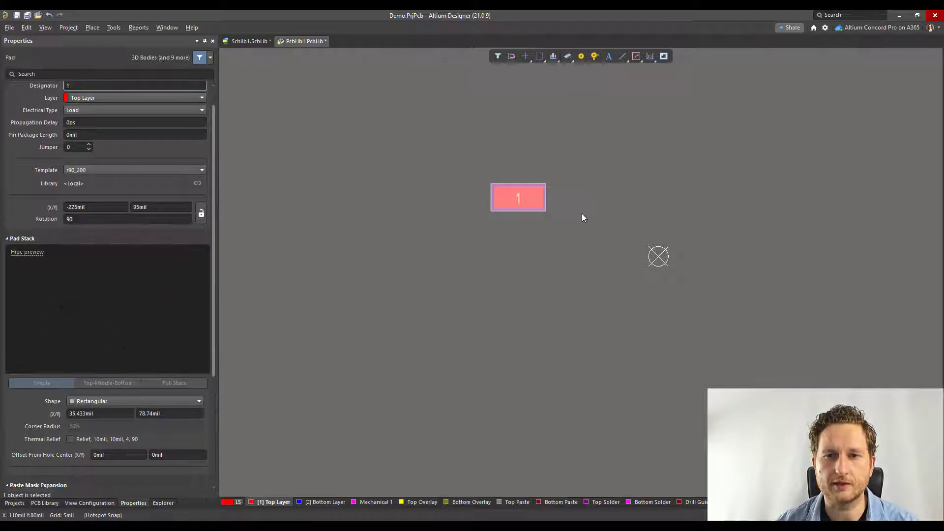
Check pad 1's properties and change the footprint library's units to mm
double_click(523, 197)
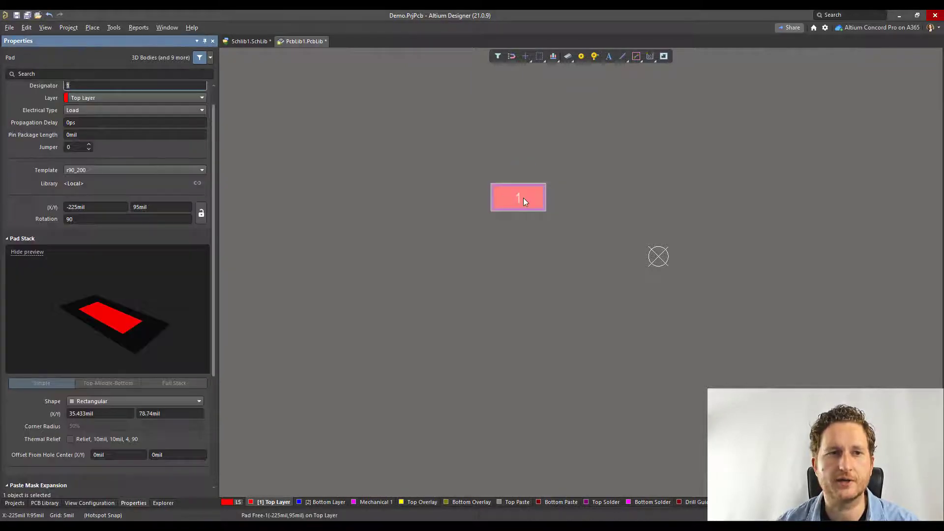
scroll(151, 211, "down", 1)
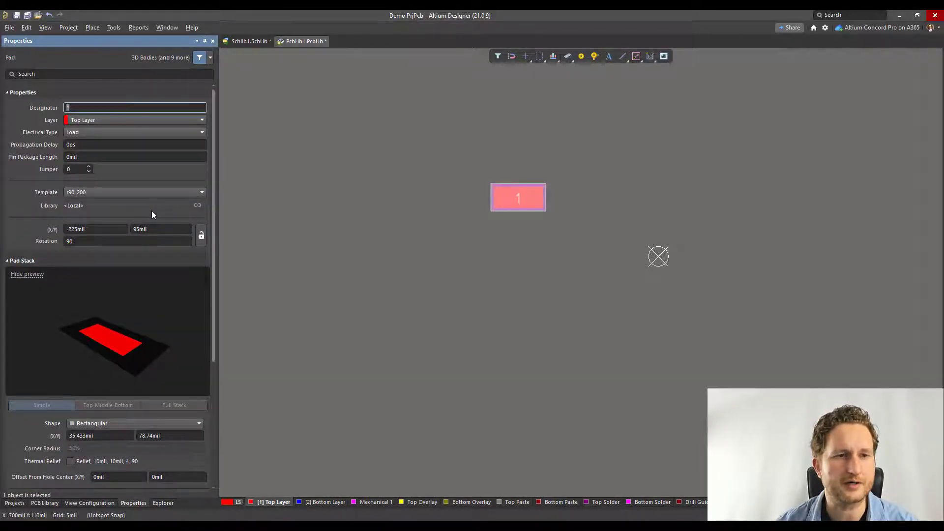
left_click(285, 282)
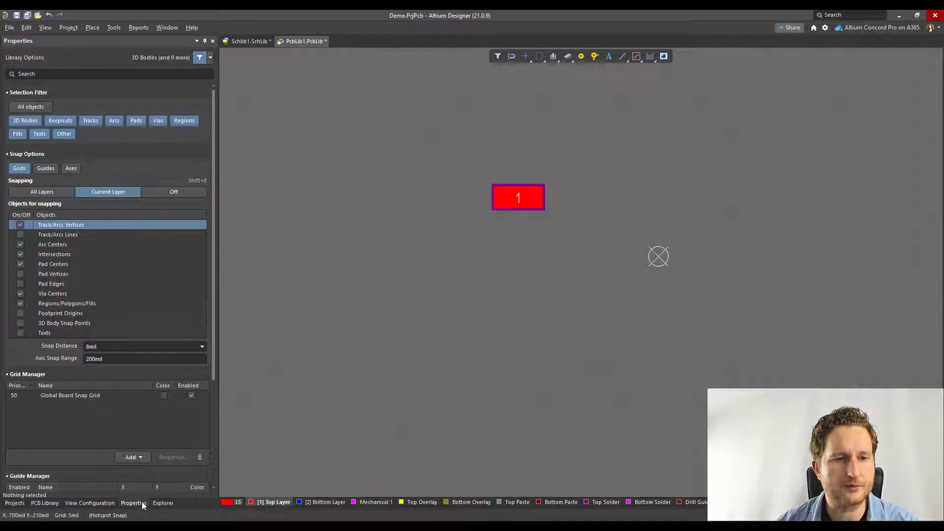
scroll(166, 344, "down", 4)
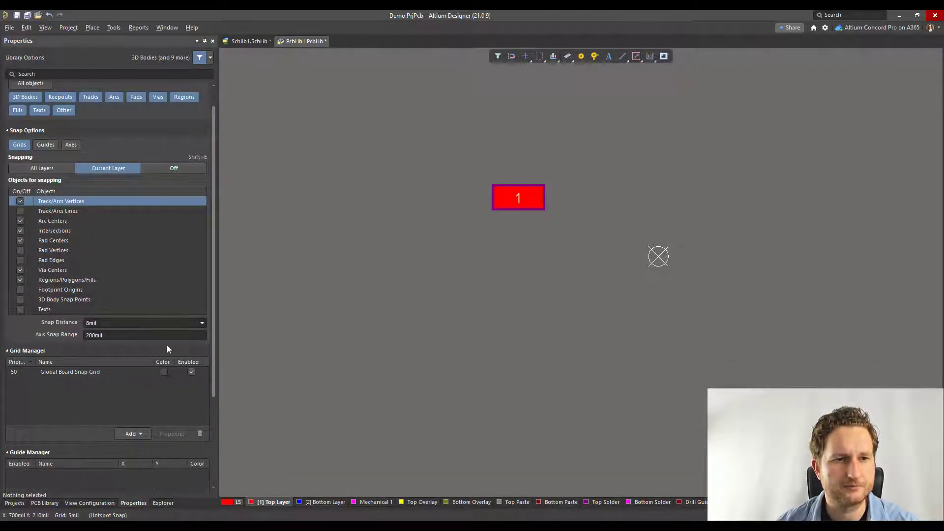
scroll(166, 345, "down", 2)
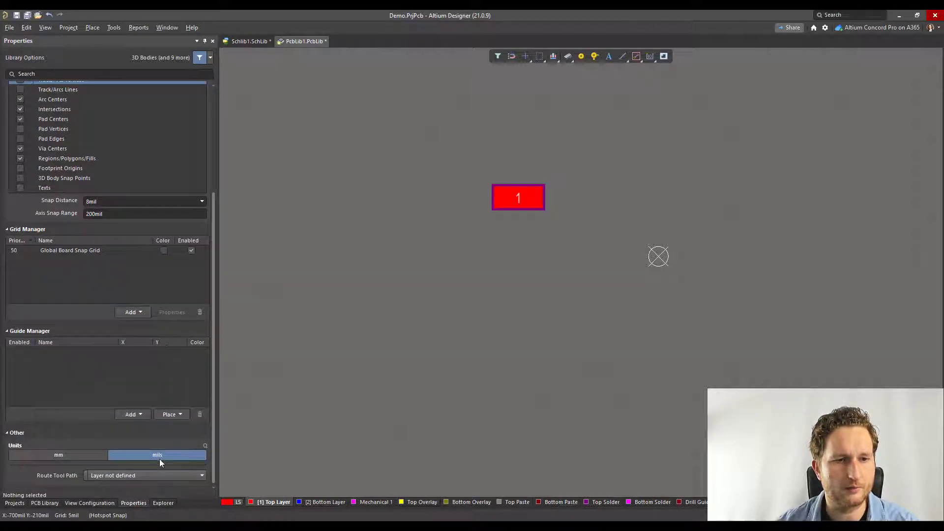
left_click(75, 457)
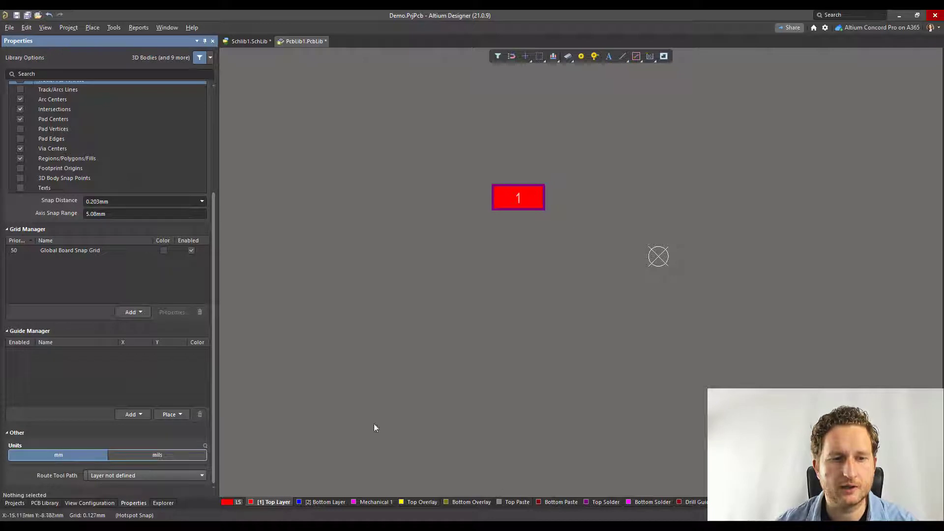
Set pad 1's location to X -8.5 mm and Y 18.01 mm, and deselect the pad
left_click(508, 199)
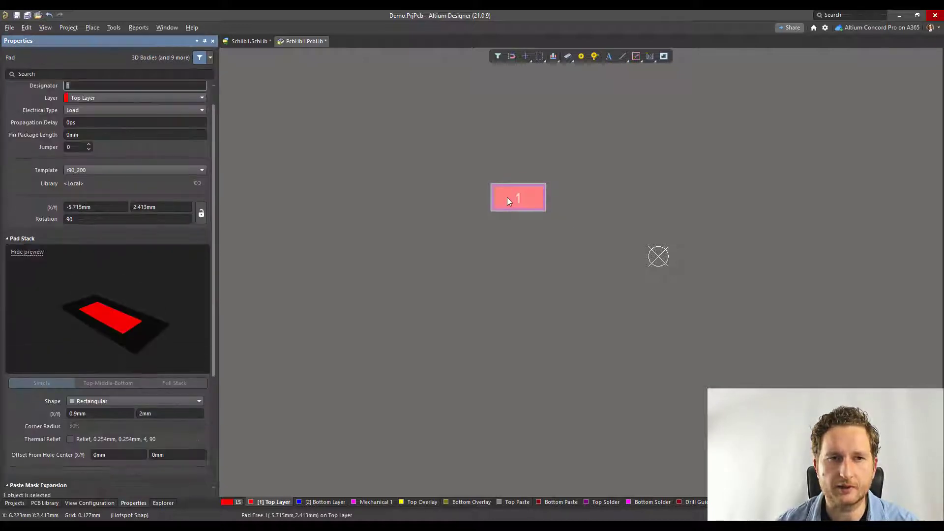
left_click(96, 208)
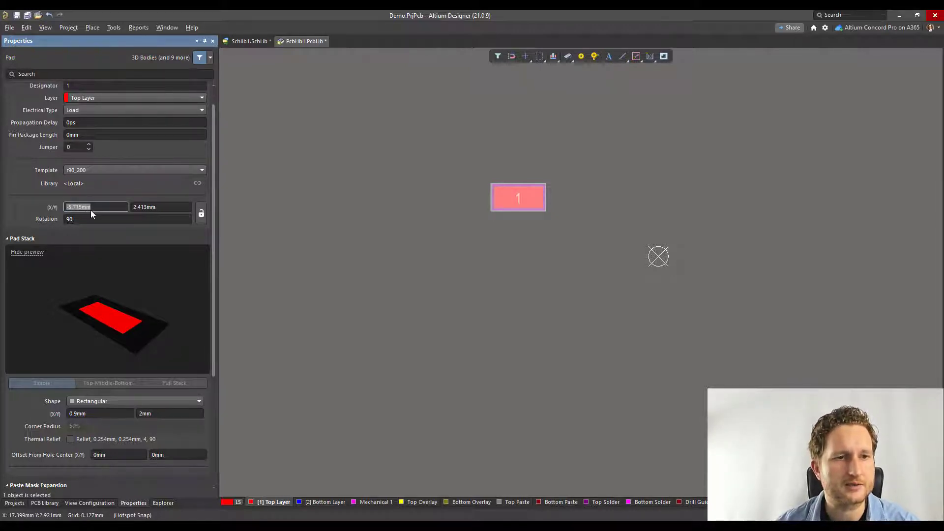
type("-8")
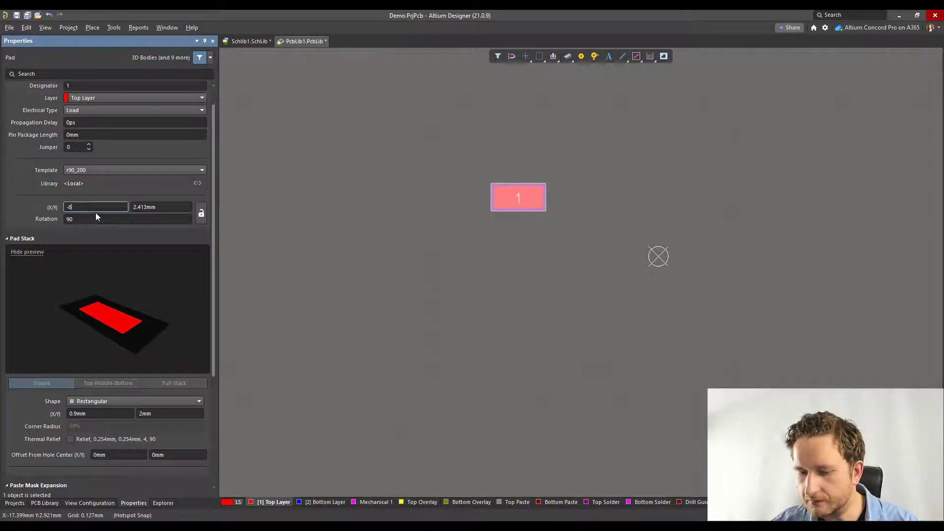
type(".8")
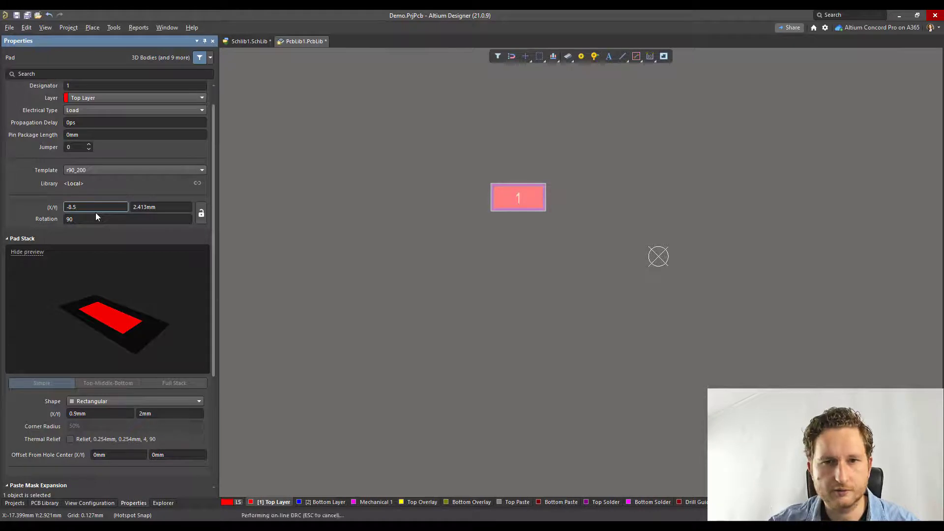
key("Return")
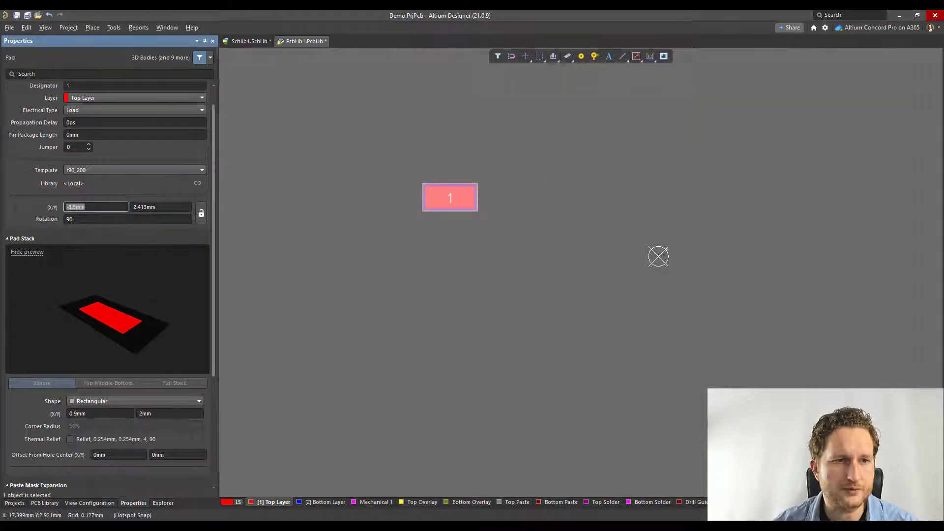
left_click(156, 207)
type("18")
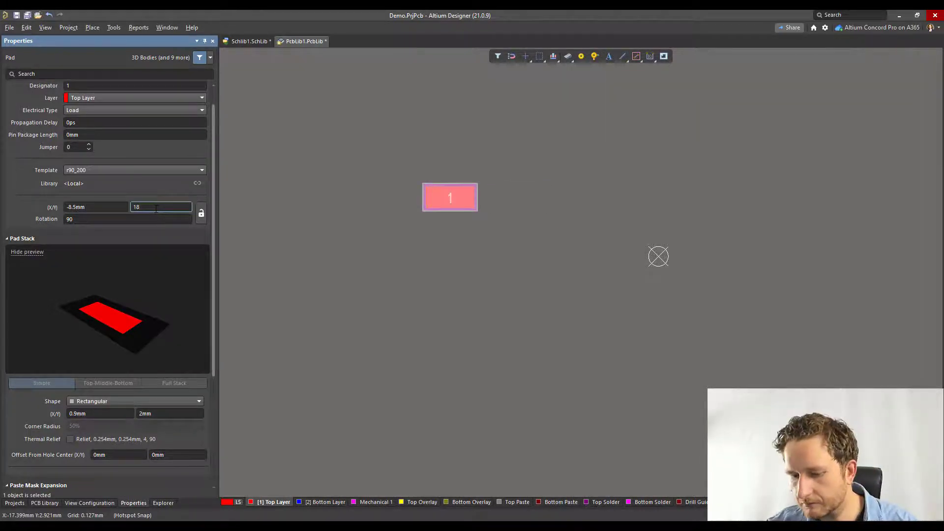
type(".01")
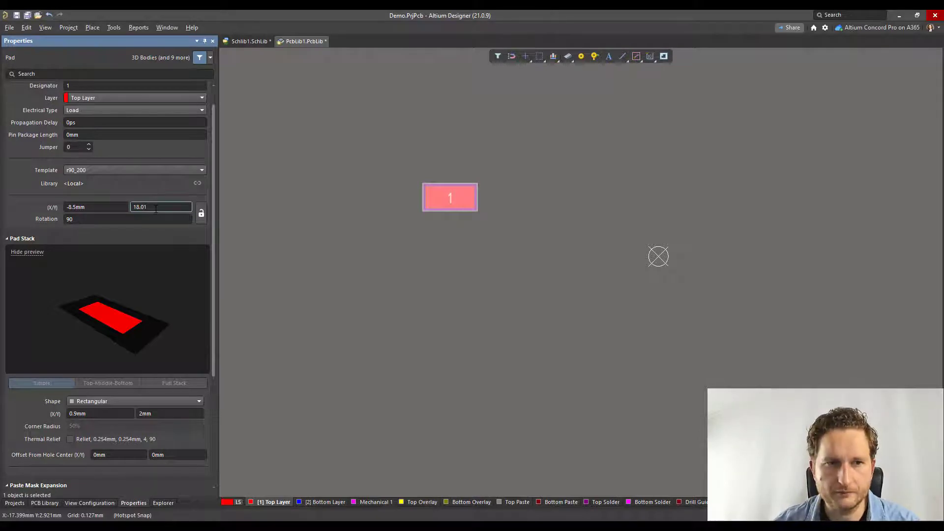
key("Return")
mouse_move(449, 256)
right_mouse_down()
mouse_move(443, 276)
mouse_move(462, 227)
mouse_move(469, 320)
mouse_move(414, 260)
right_mouse_up()
left_click(414, 260)
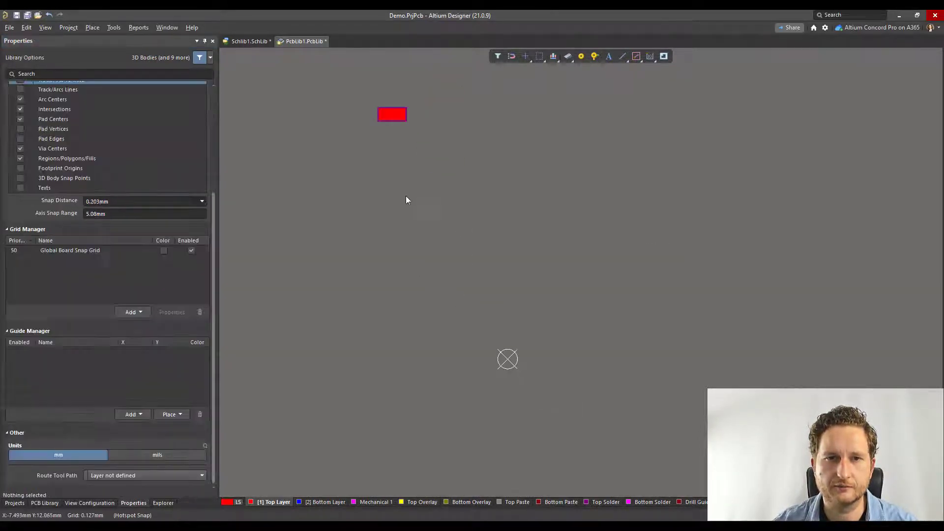
Copy pad 1 using its centre as the reference point
scroll(389, 158, "up", 1, "ctrl")
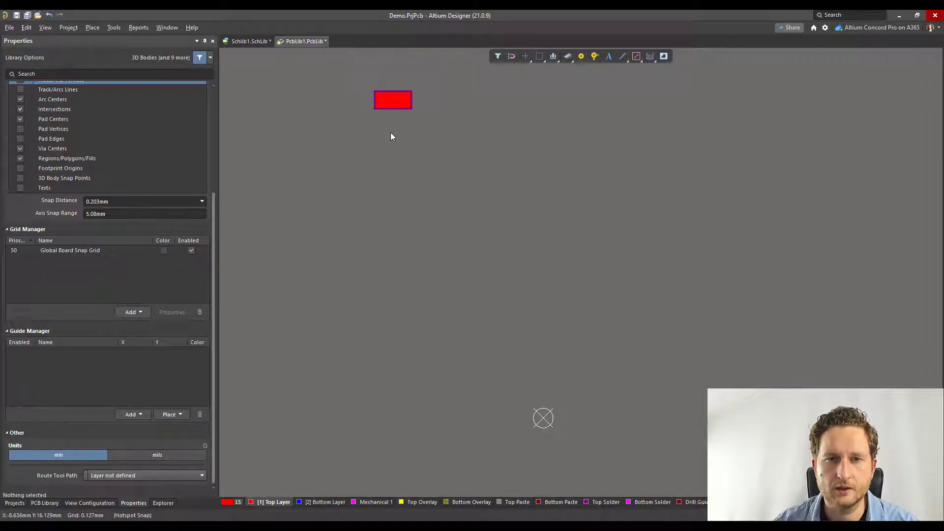
scroll(359, 113, "up", 3, "ctrl")
right_click_drag(360, 101, 357, 169)
scroll(357, 169, "up", 1, "ctrl")
left_click(421, 163)
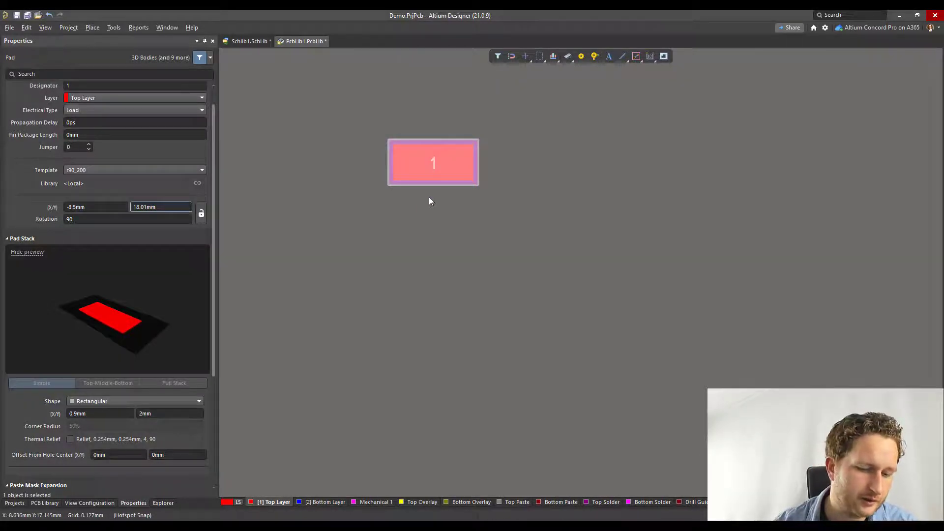
key("ctrl+c")
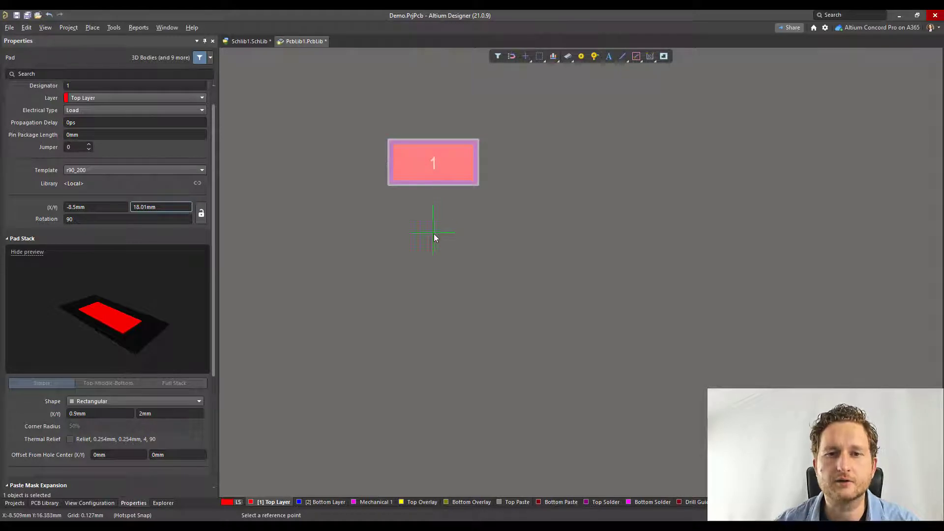
left_click(436, 164)
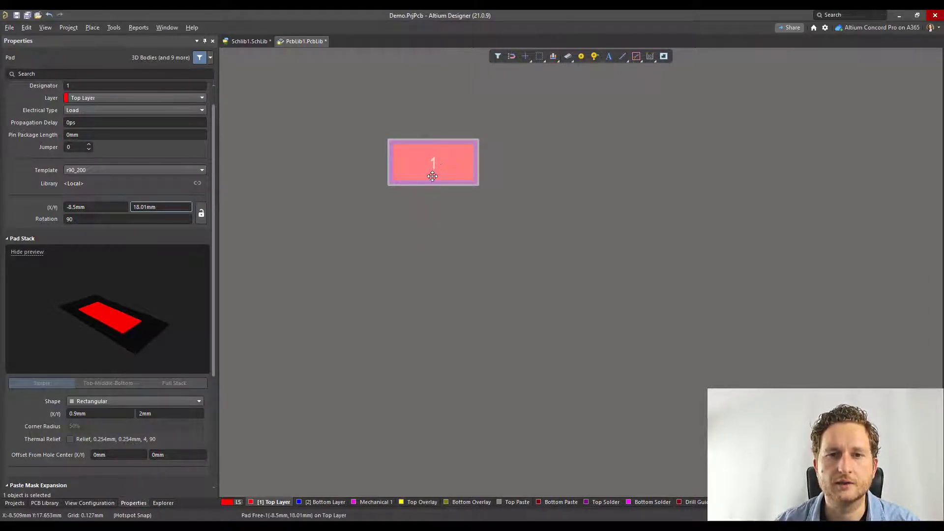
Paste the pad as a linear array of 14 items, text increment 1, X-spacing 0 mm, Y-spacing -1.27 mm, starting at pad 1's centre
scroll(433, 245, "down", 2)
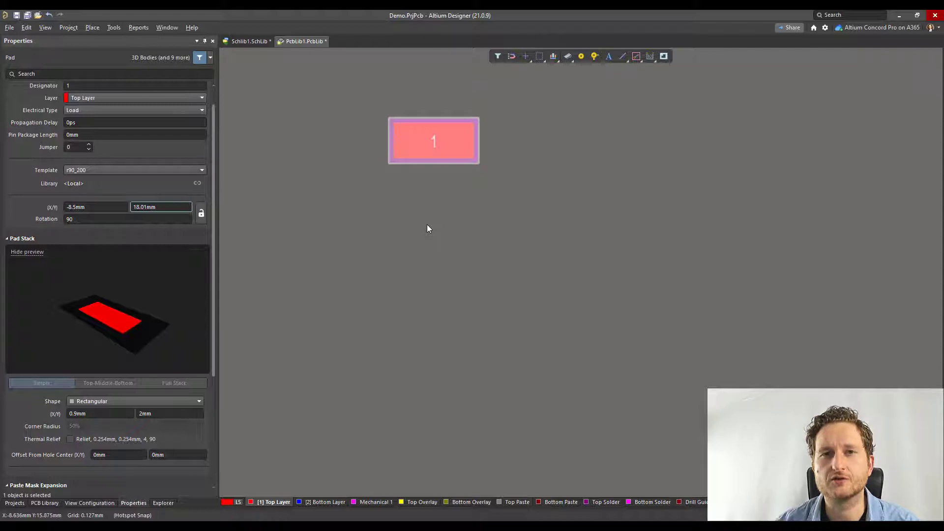
left_click(27, 28)
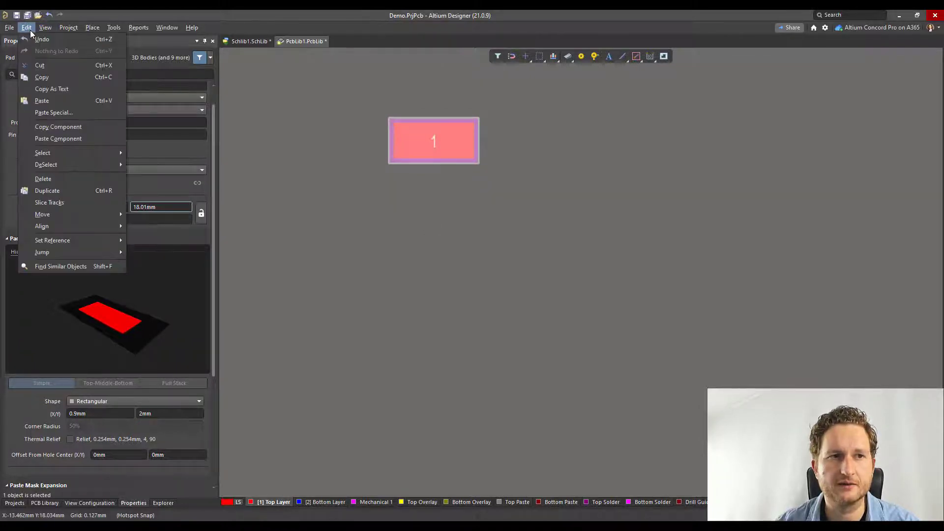
left_click(66, 114)
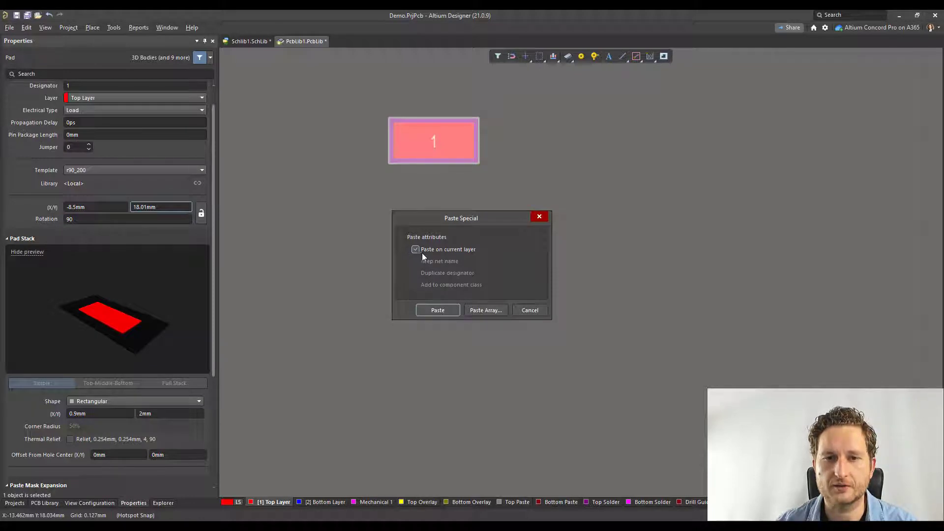
left_click(483, 310)
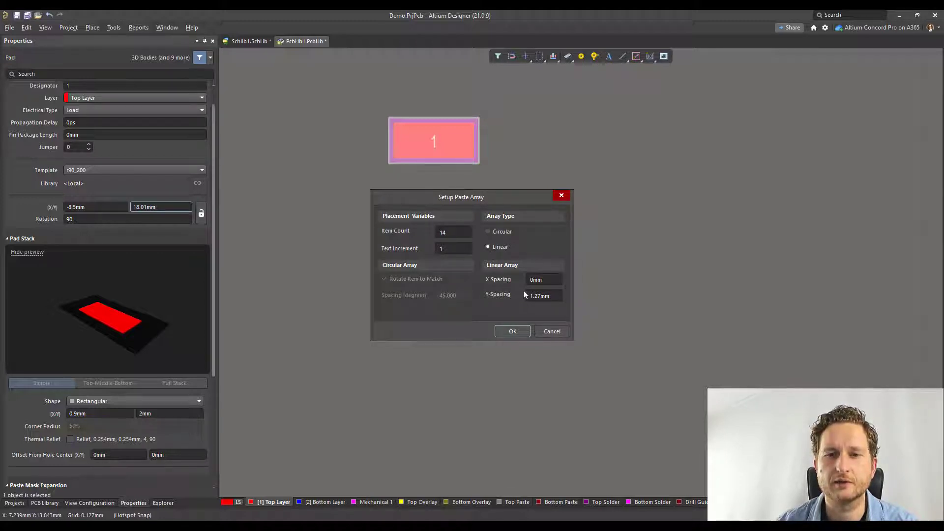
left_click_drag(527, 295, 562, 301)
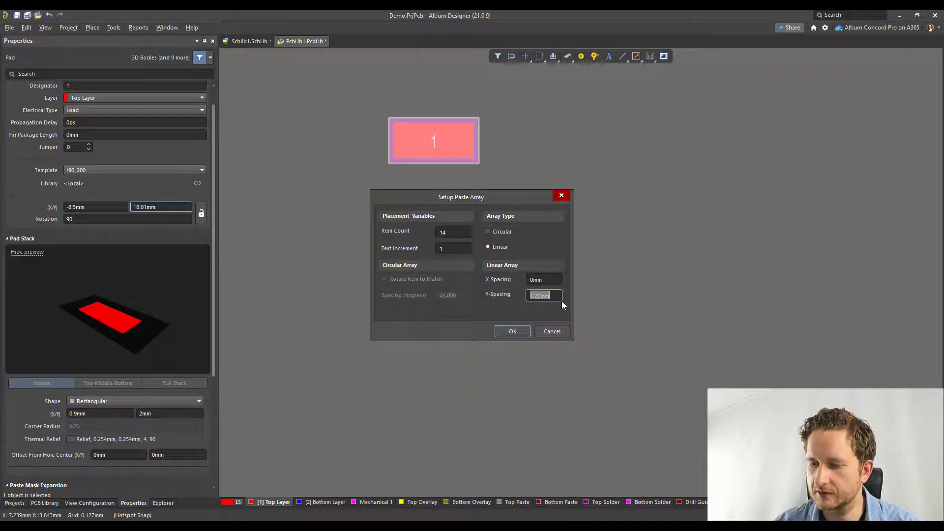
type("-")
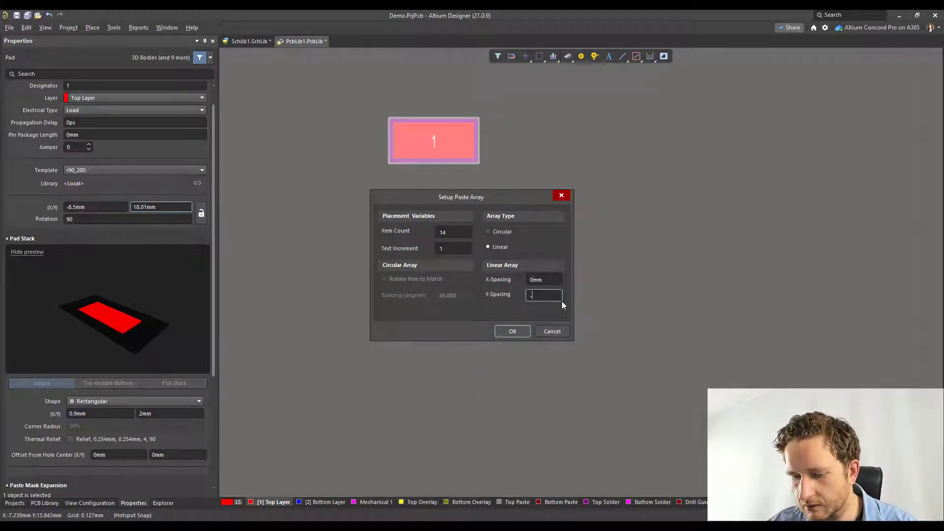
type("1.")
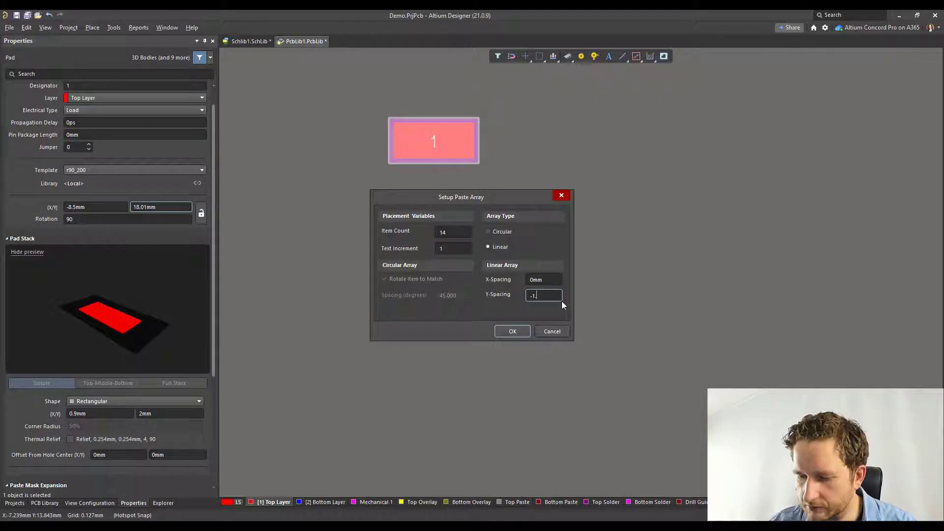
type("2")
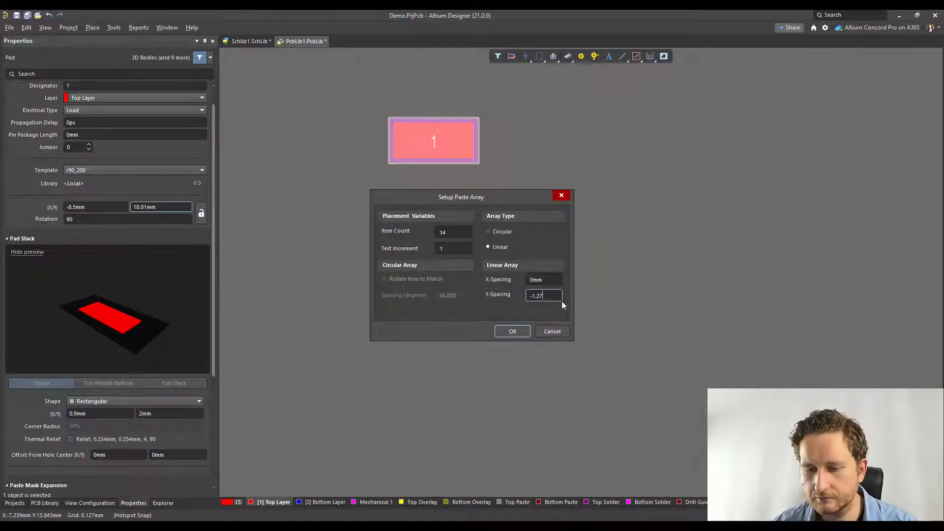
type("7")
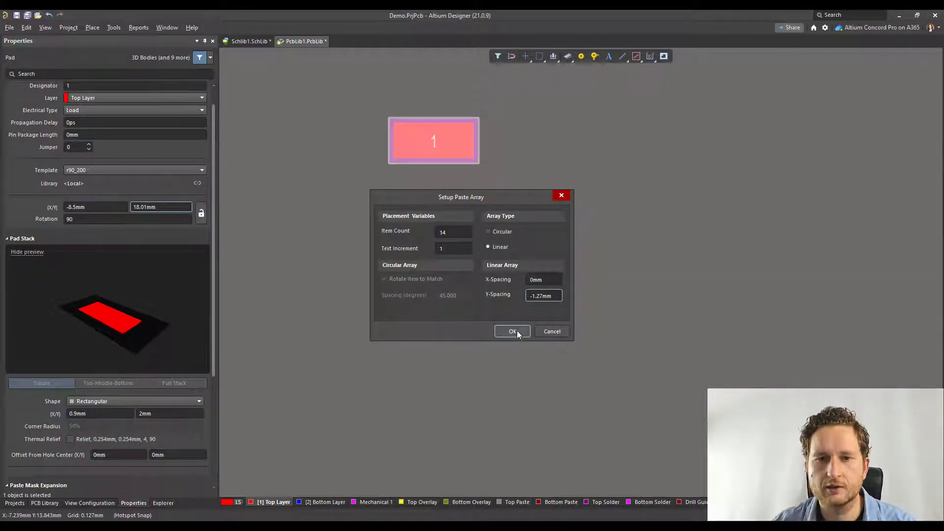
left_click(516, 331)
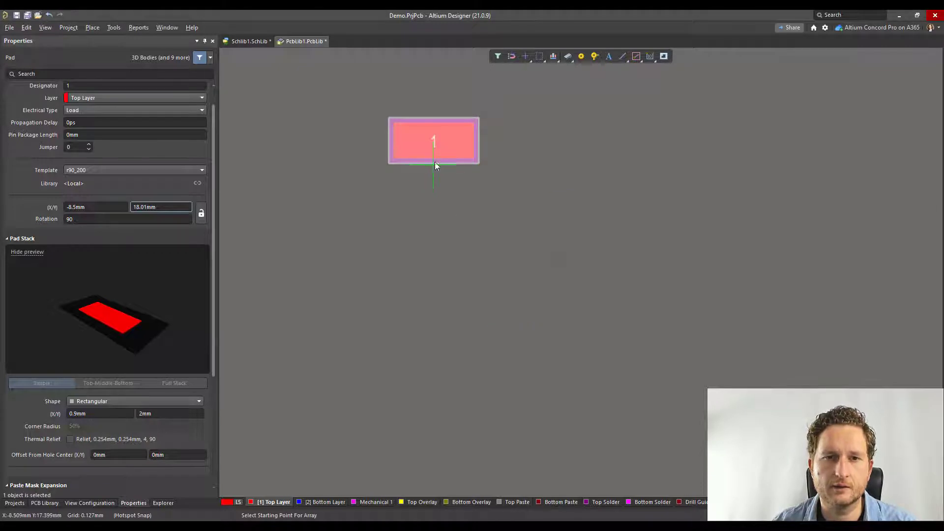
left_click(434, 143)
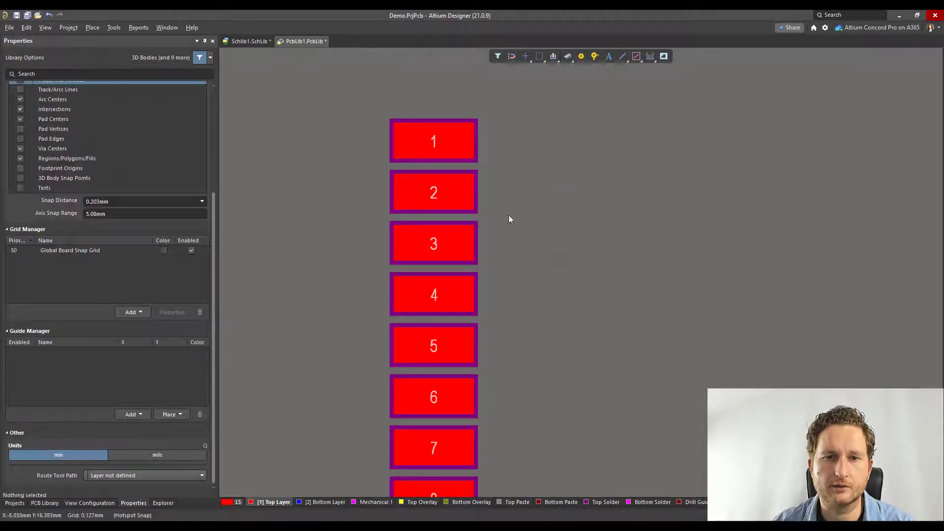
Inspect the column of 14 pads and compare pad 14's location with the datasheet's land pattern
right_click_drag(548, 279, 493, 187)
scroll(534, 223, "down", 2, "ctrl")
scroll(492, 187, "down", 1, "ctrl")
scroll(493, 187, "down", 2, "ctrl")
right_click_drag(519, 240, 502, 202)
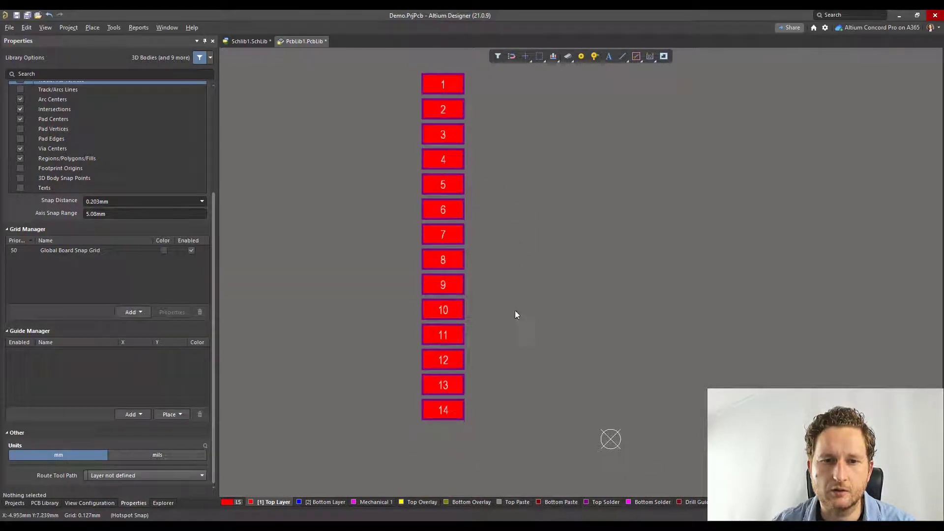
right_click_drag(517, 321, 511, 280)
scroll(499, 368, "up", 2, "ctrl")
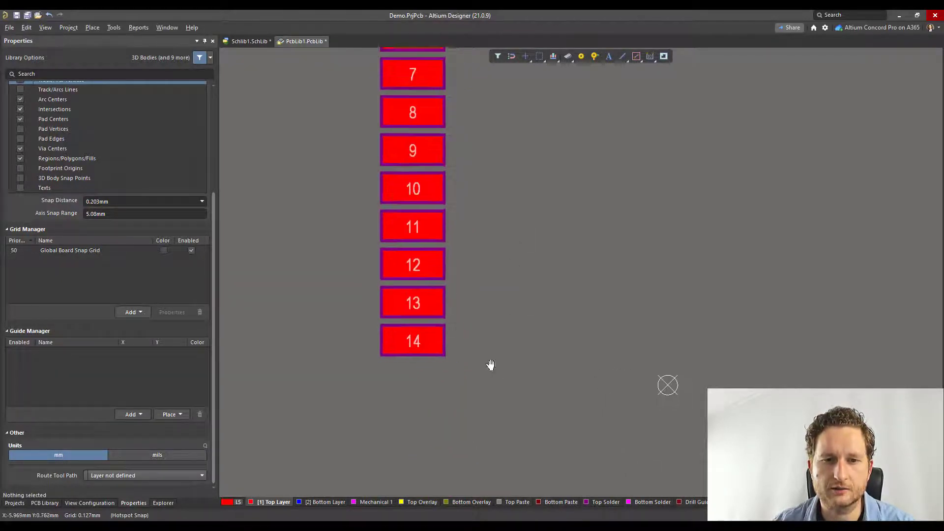
left_click(412, 323)
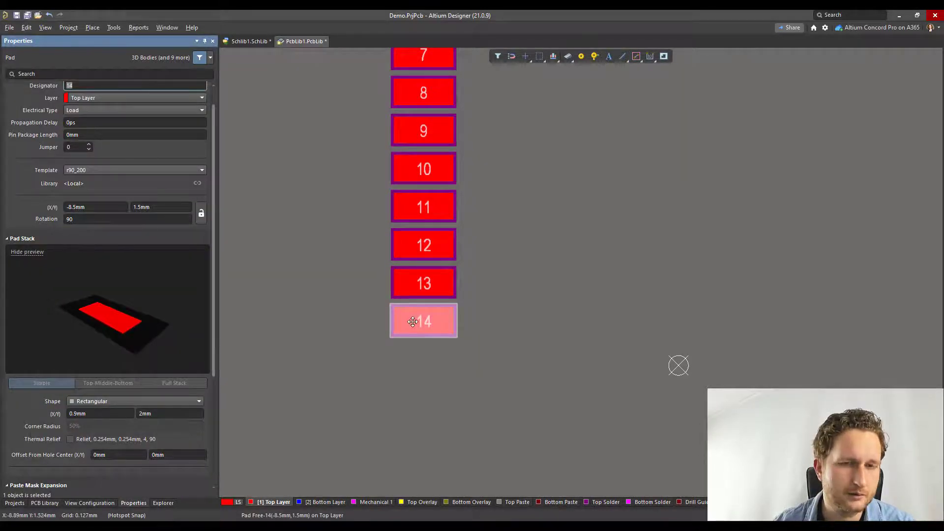
key("alt+Tab")
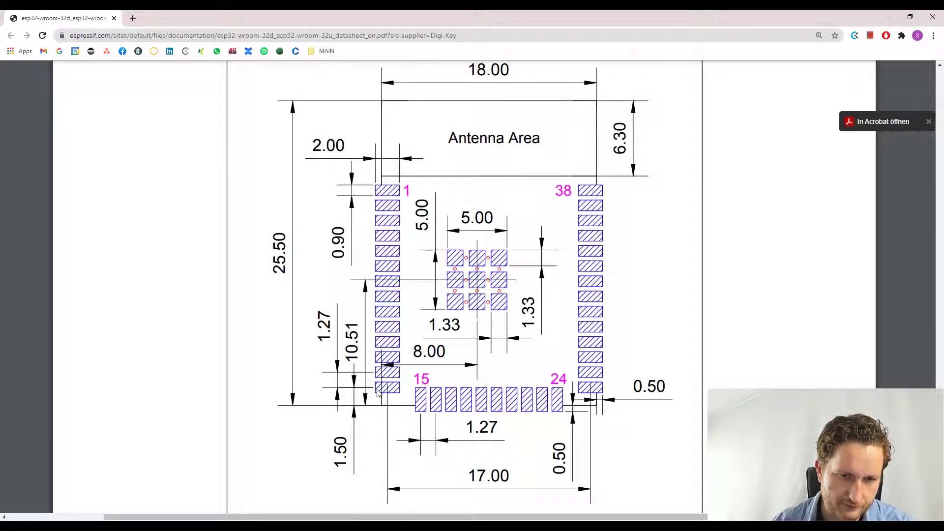
key("alt+Tab")
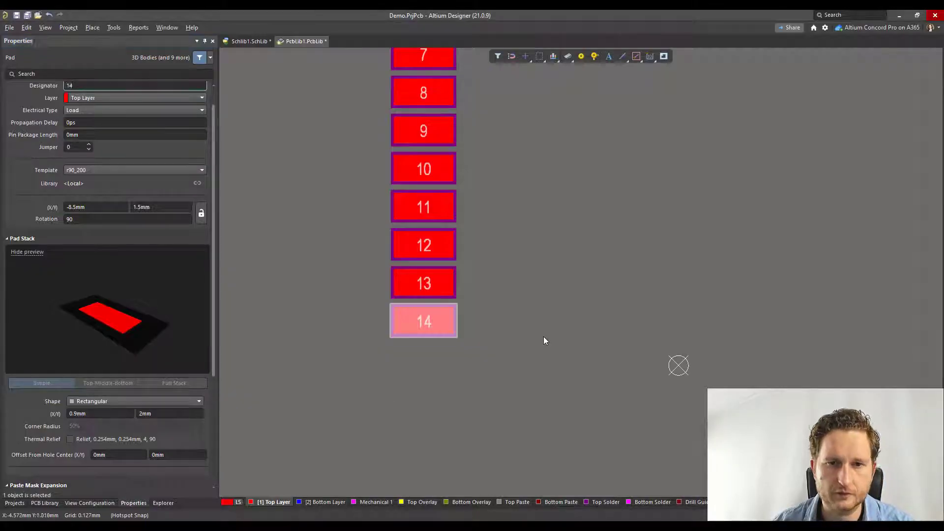
left_click(544, 336)
Duplicate pad 14, rotate the copy to 180 degrees and place it at about X -5.334 mm, Y 0.508 mm
right_click_drag(557, 269, 494, 345)
scroll(498, 305, "down", 2, "ctrl")
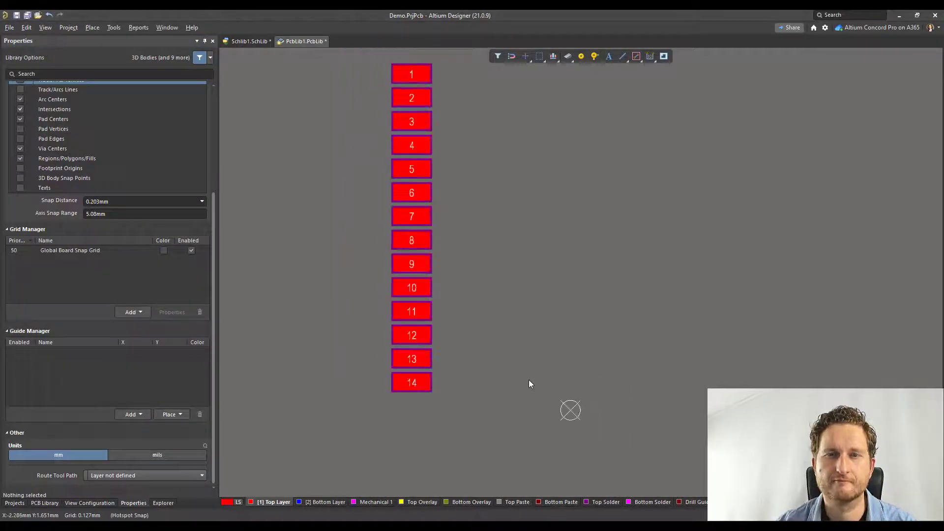
right_click_drag(518, 387, 515, 372)
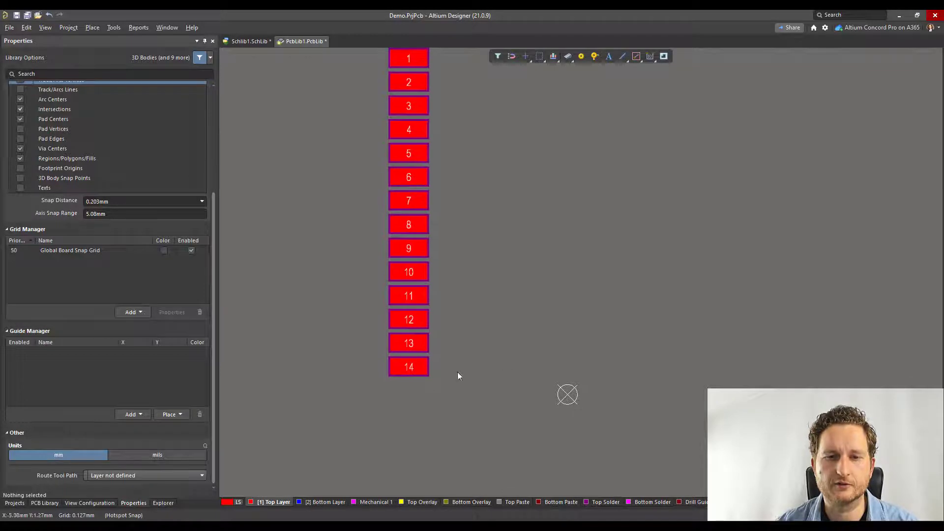
left_click(422, 371)
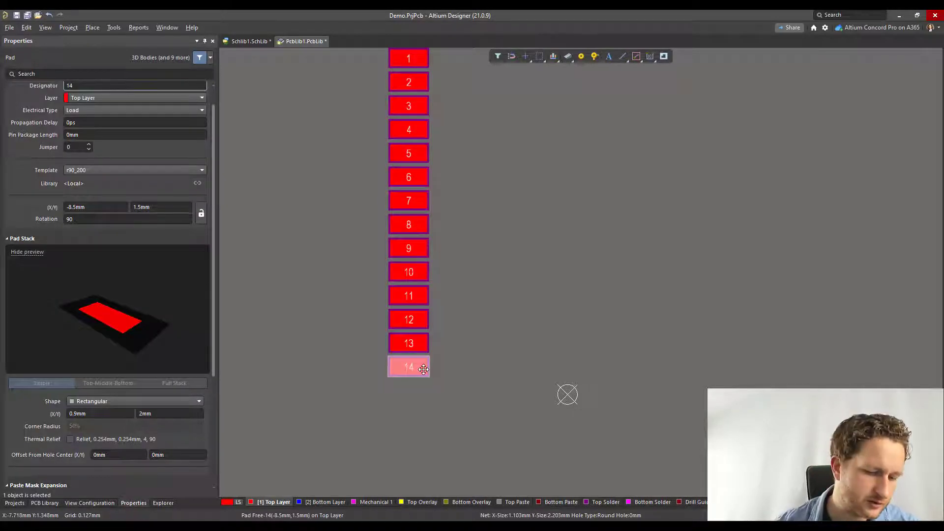
left_click_drag(423, 369, 452, 392)
scroll(504, 378, "up", 1, "ctrl")
key("space")
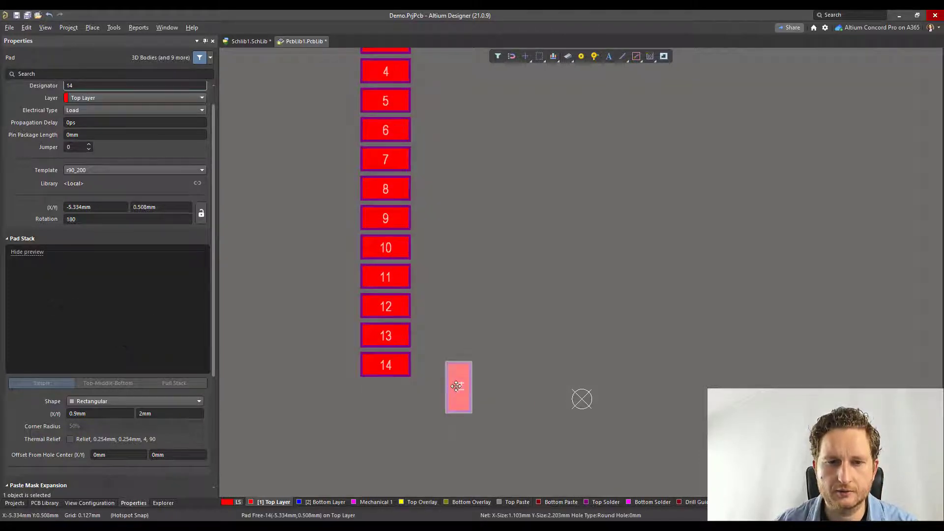
Change the rotated pad copy's designator to 15 and deselect the pad
left_click(96, 87)
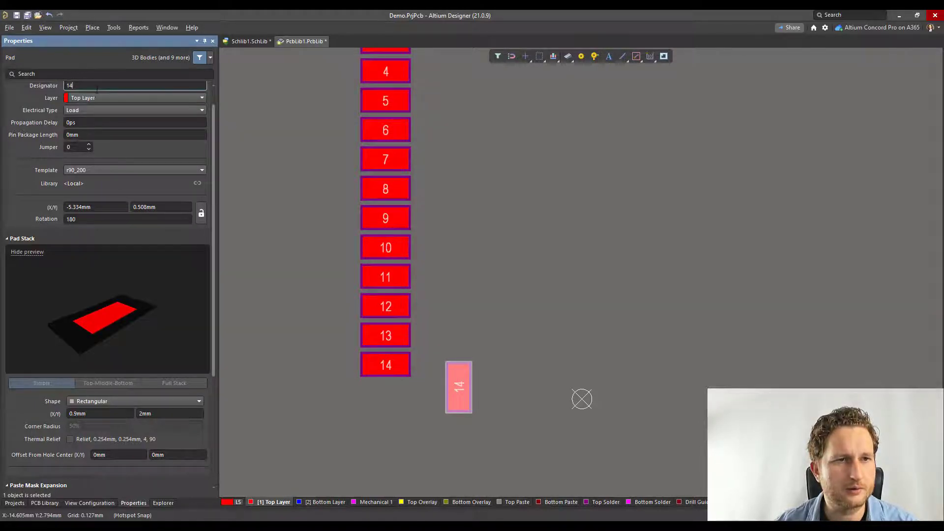
key("BackSpace")
key("Return")
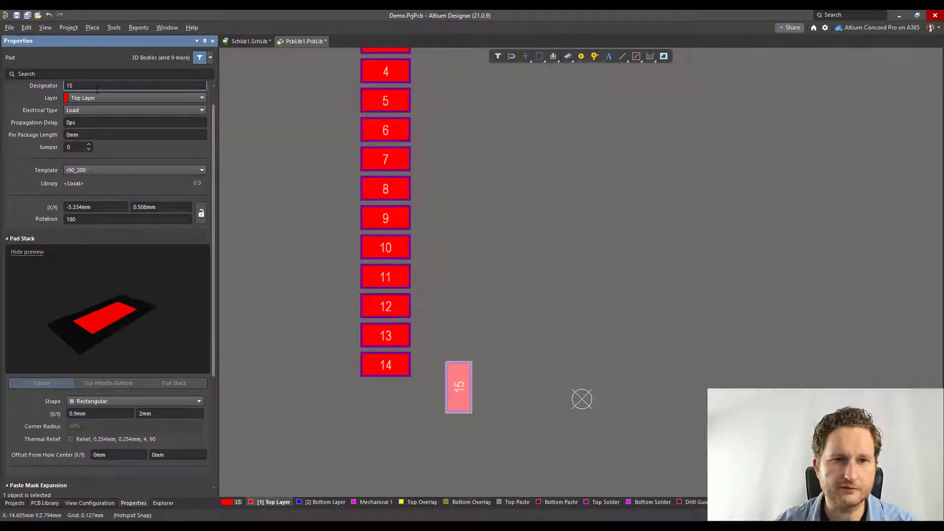
left_click(510, 249)
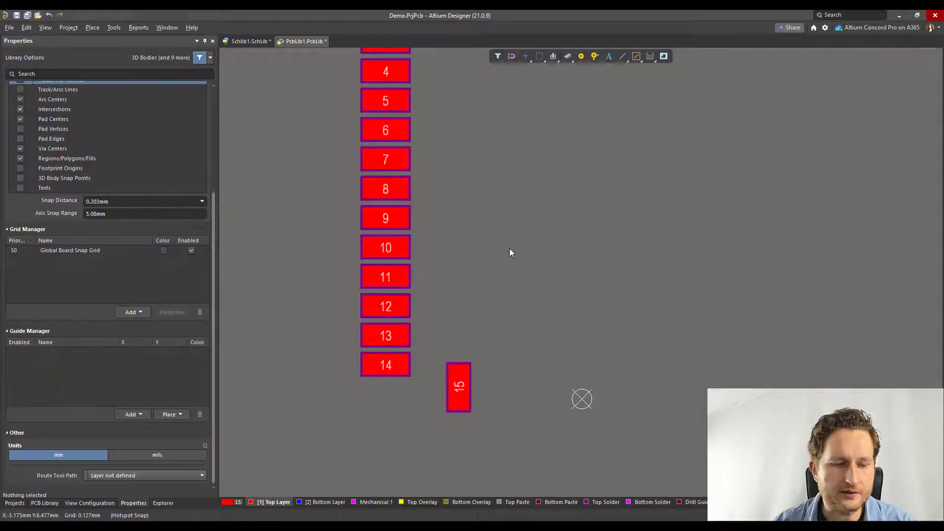
Consult the datasheet's land pattern for the lower pad row and set pad 15's Y location to 0.5 mm
key("alt+Tab")
key("Tab")
key("Tab")
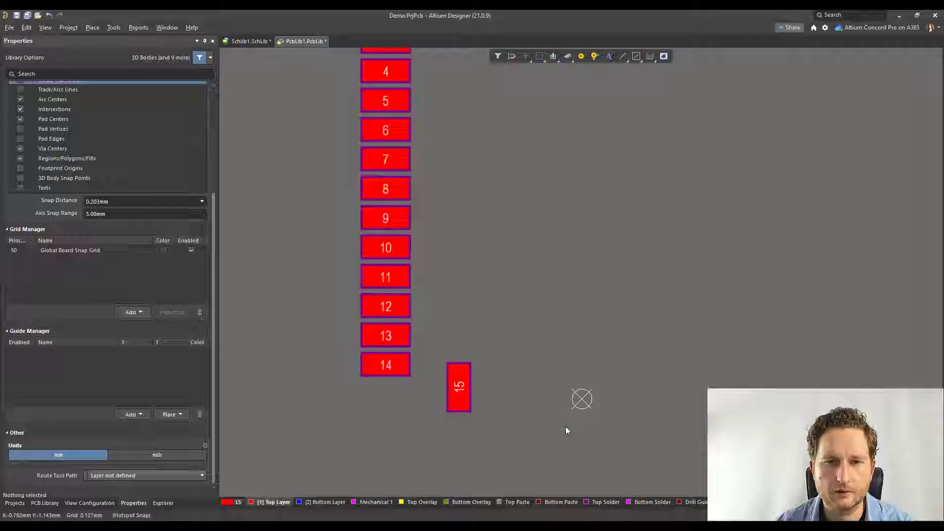
key("alt+Tab")
double_click(454, 385)
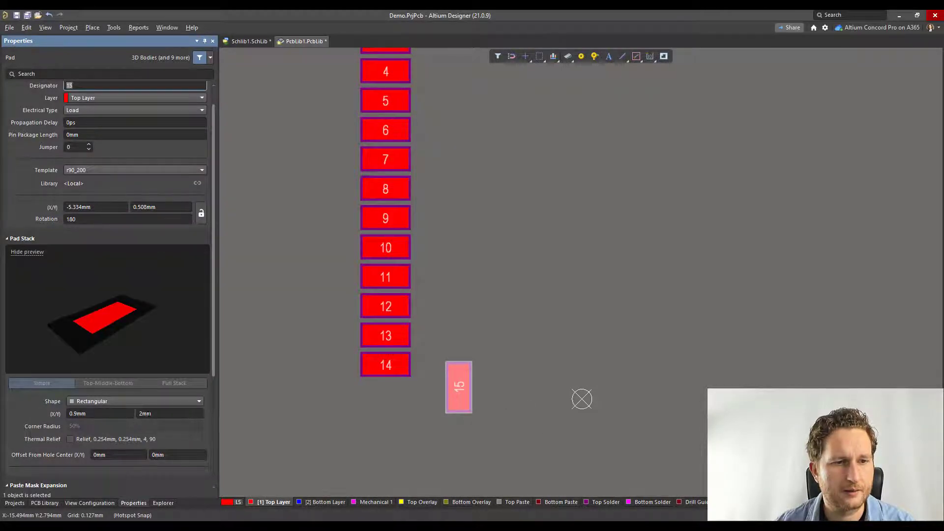
scroll(157, 415, "up", 1)
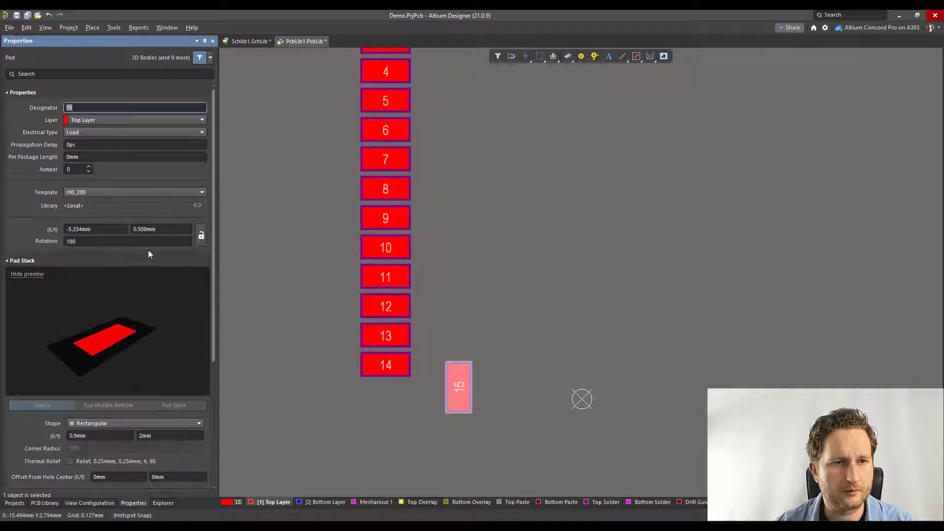
left_click(172, 229)
type("0.5")
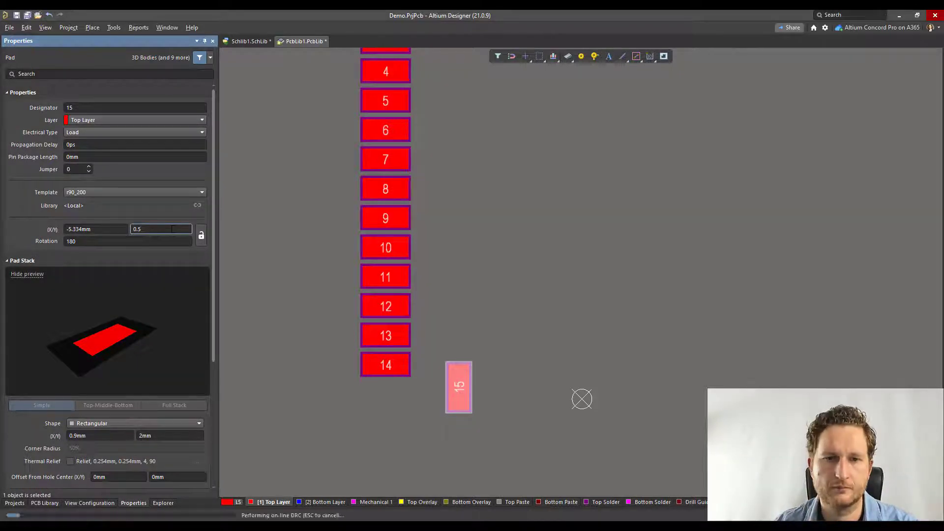
key("Return")
left_click(563, 286)
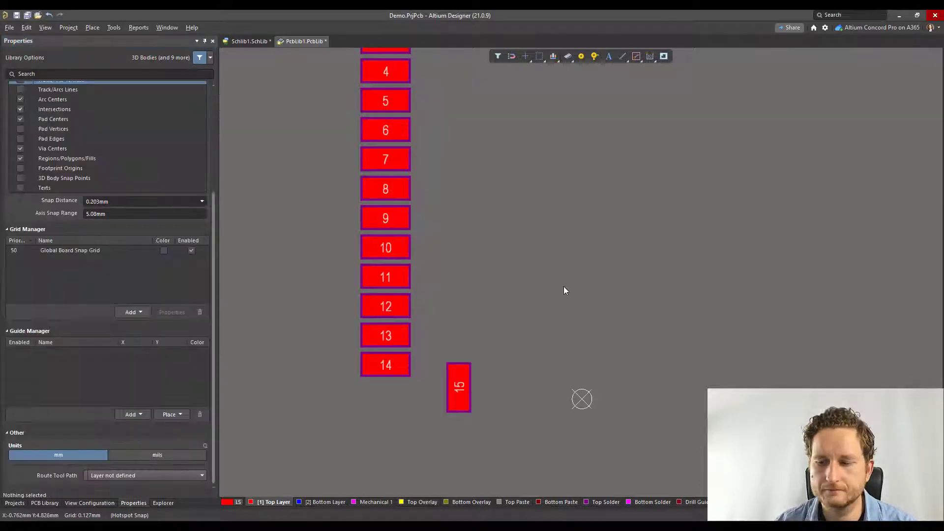
Calculate 50 × 4 in Calculator for the pad row offset and return to the footprint
key("XF86Calculator")
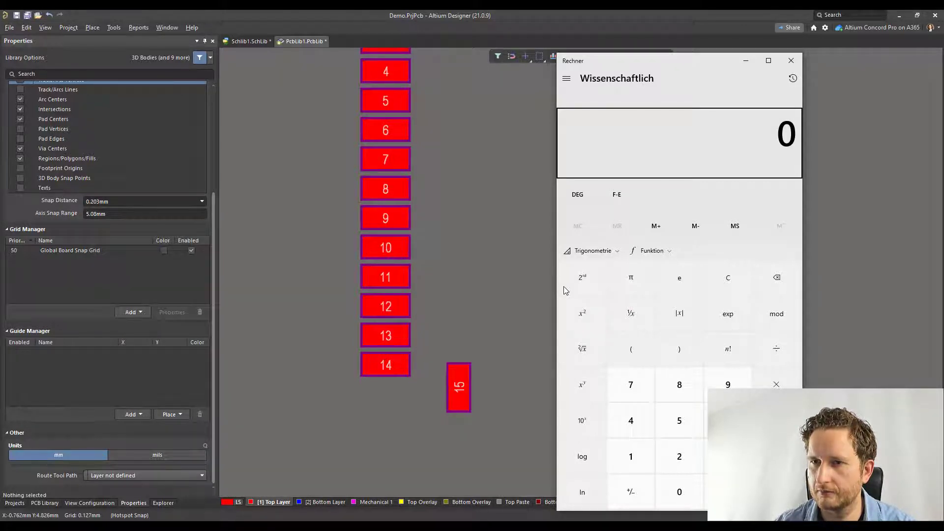
type("225")
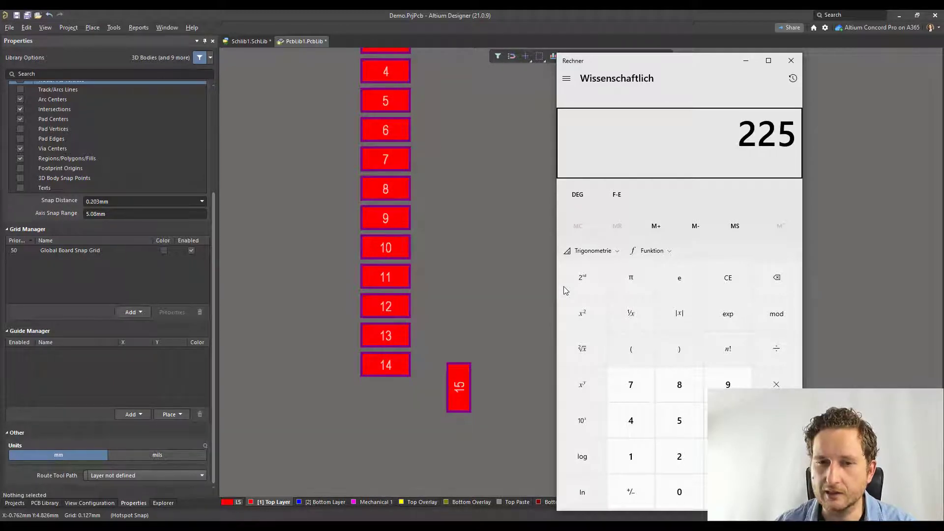
key("Escape")
type("50")
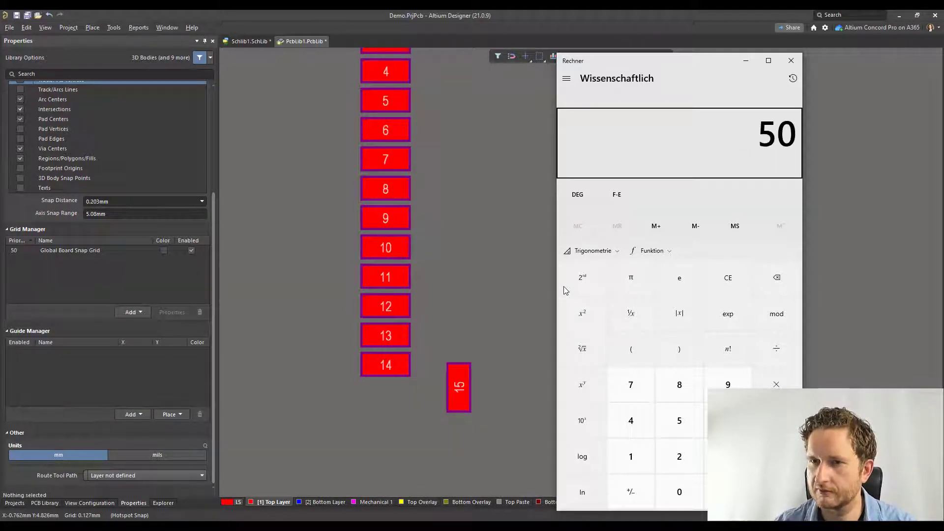
key("asterisk")
type("4")
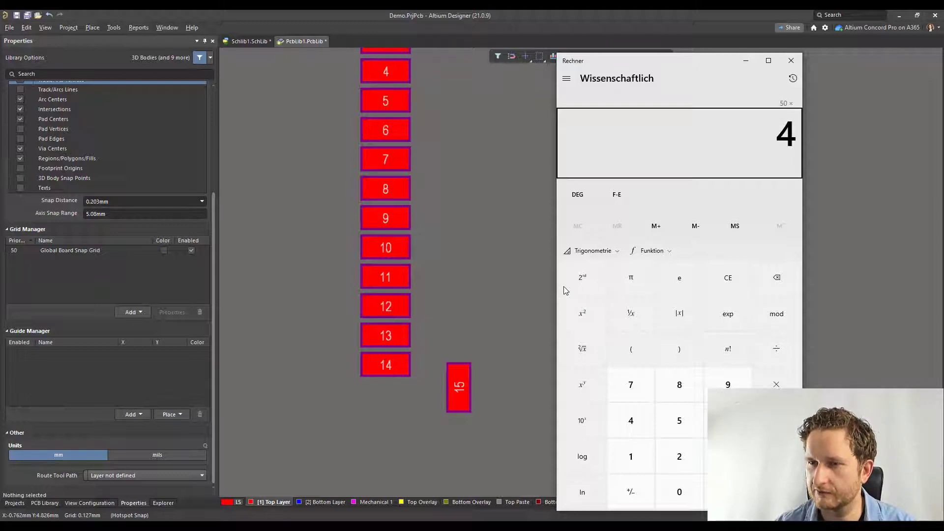
key("Return")
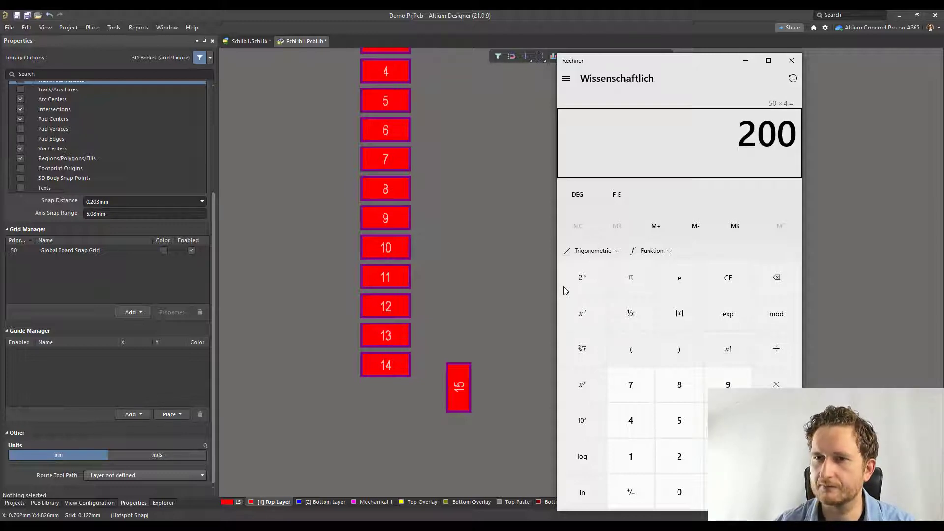
left_click(745, 60)
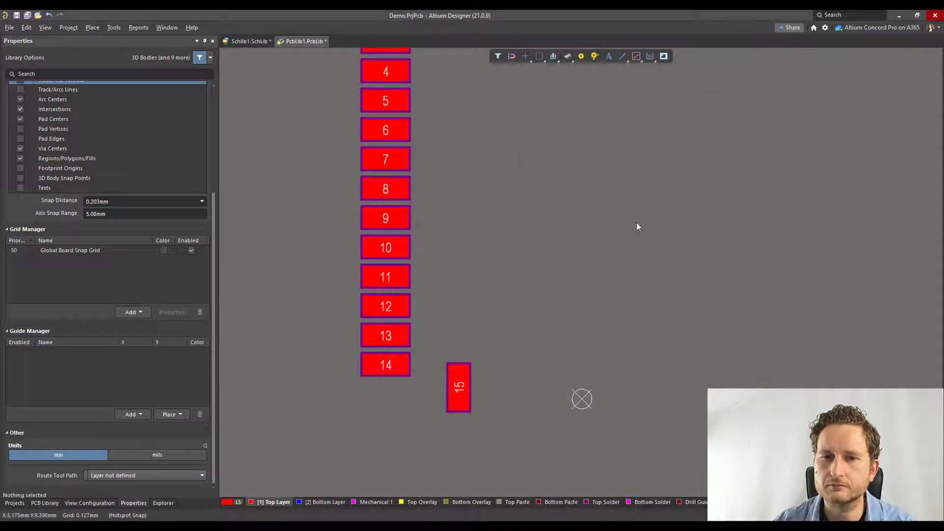
Set pad 15's X location to -225 mil and deselect the pad
left_click(465, 390)
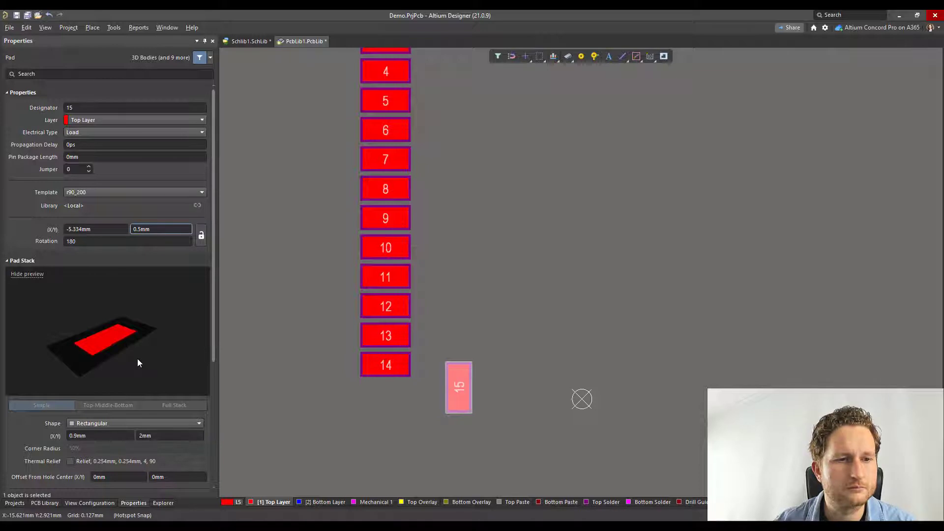
left_click(105, 230)
type("-2")
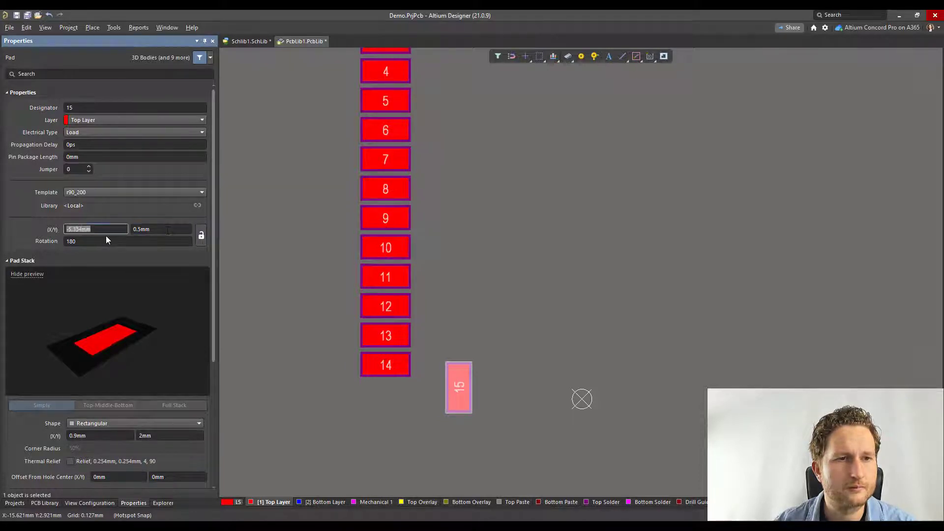
type("25")
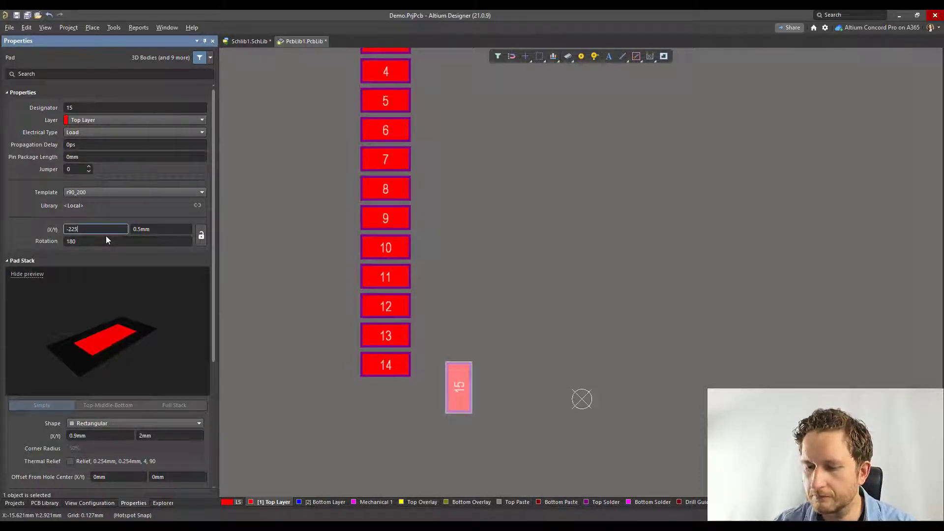
type("mil")
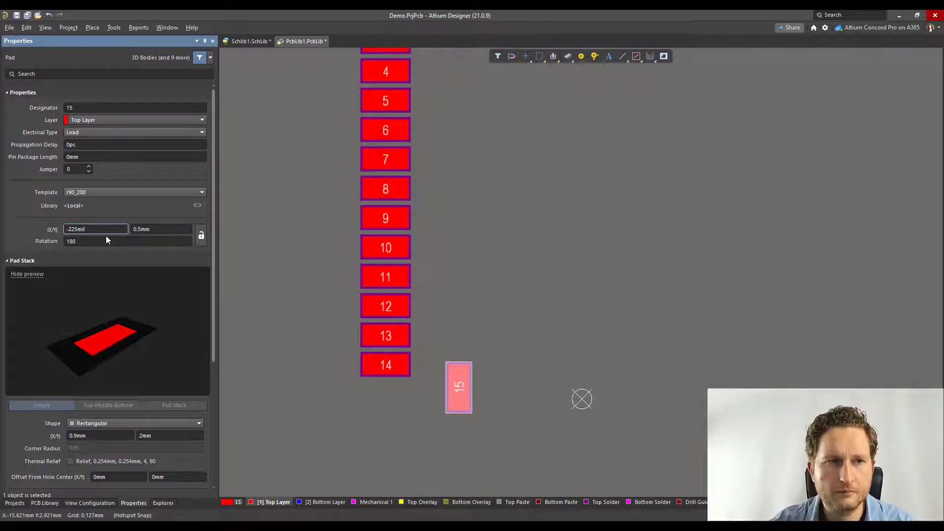
key("Return")
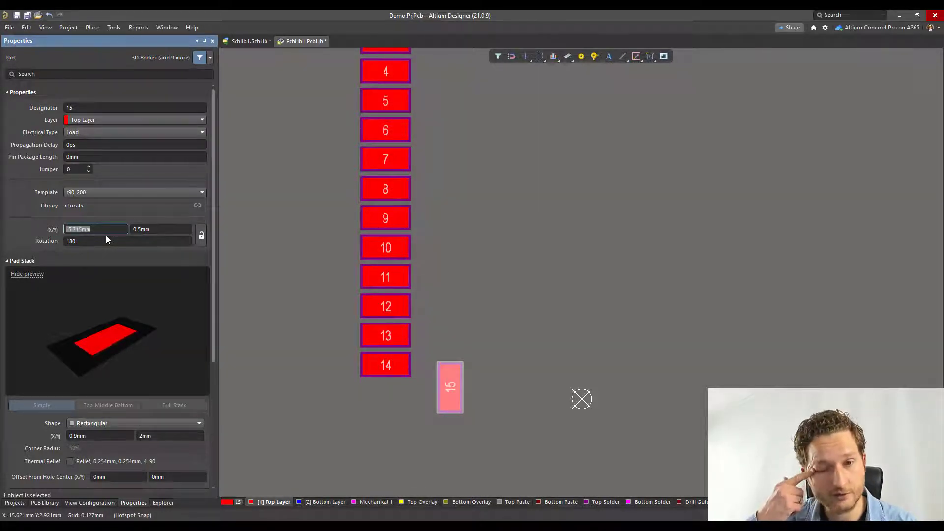
left_click(535, 294)
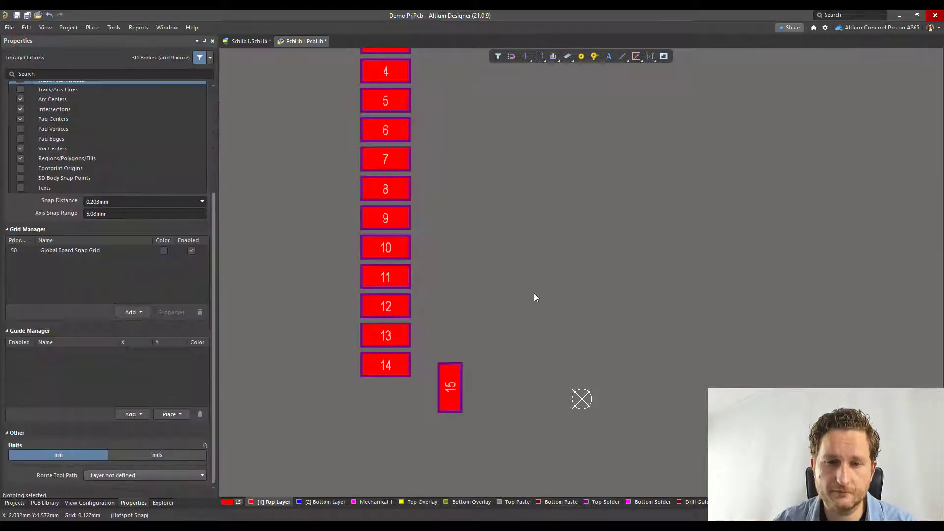
Check the lower row's pad spacing in the datasheet and copy pad 15 using its centre as the reference point
key("alt+Tab")
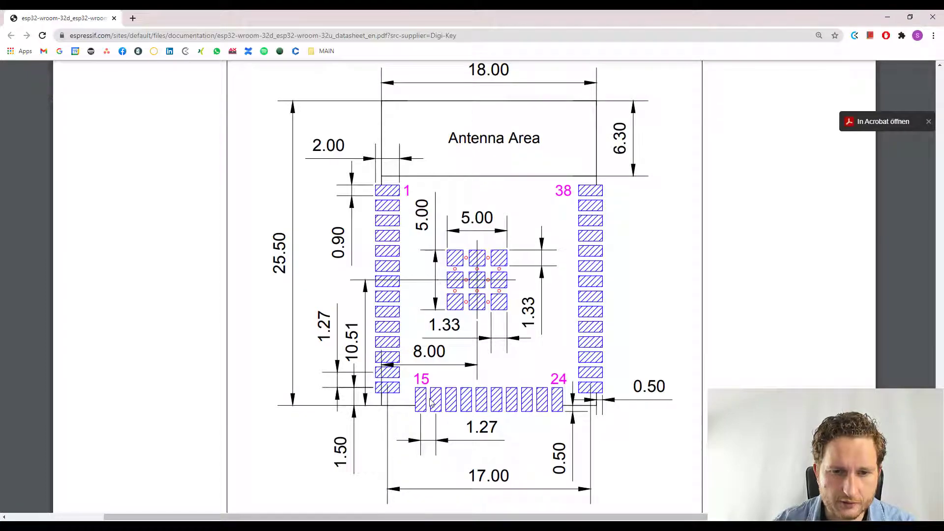
key("alt+Tab")
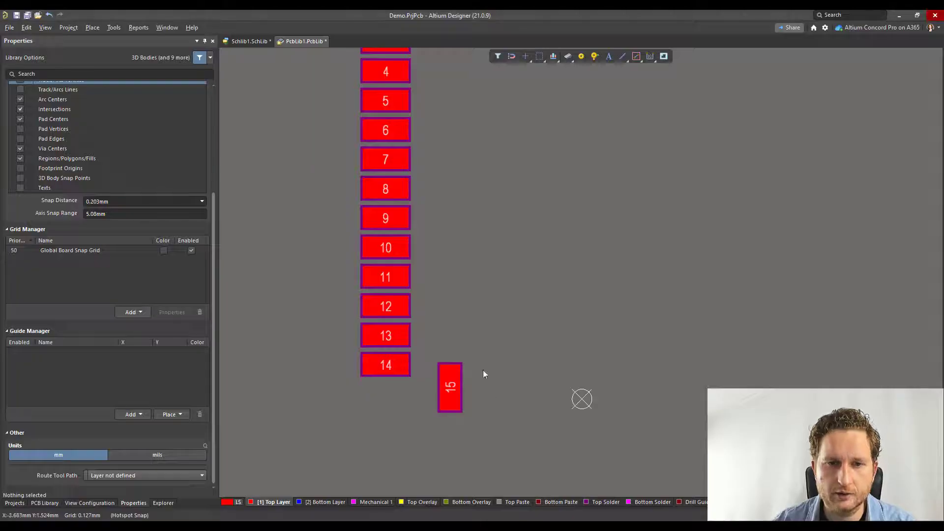
left_click(457, 386)
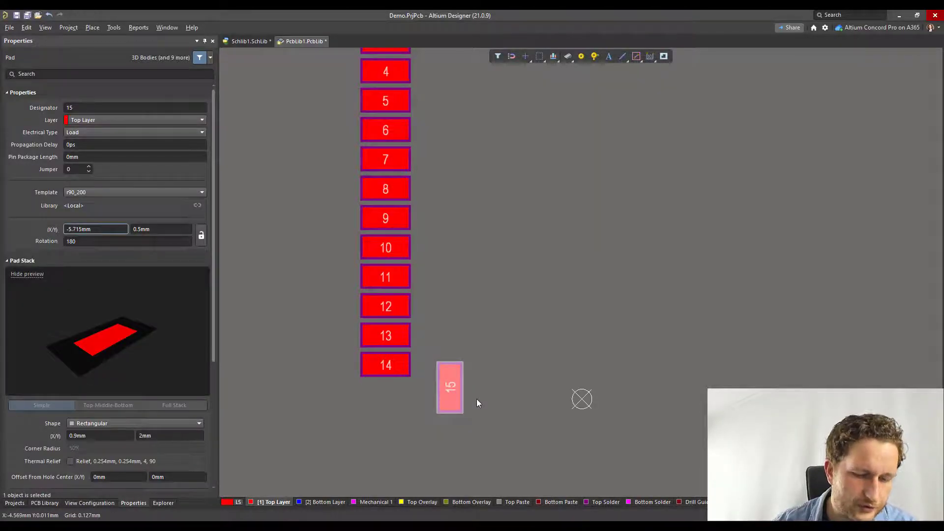
key("ctrl+c")
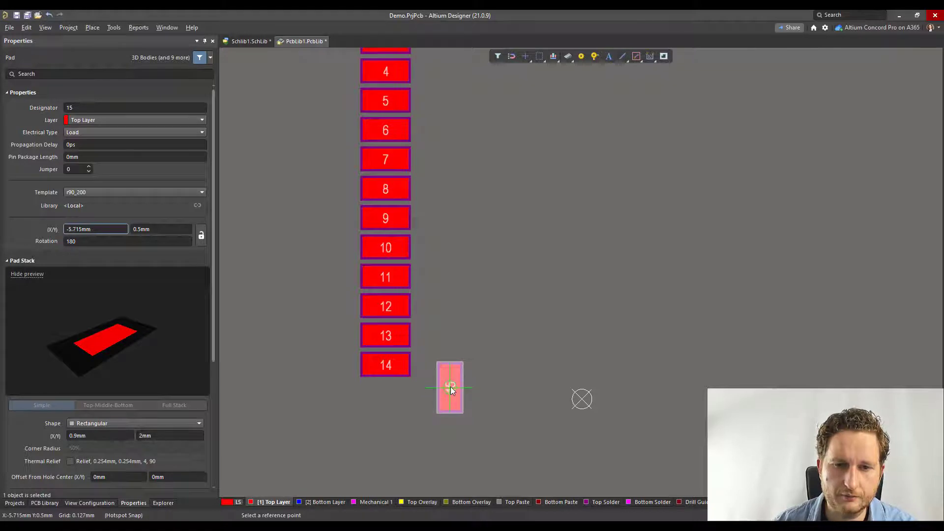
left_click(451, 388)
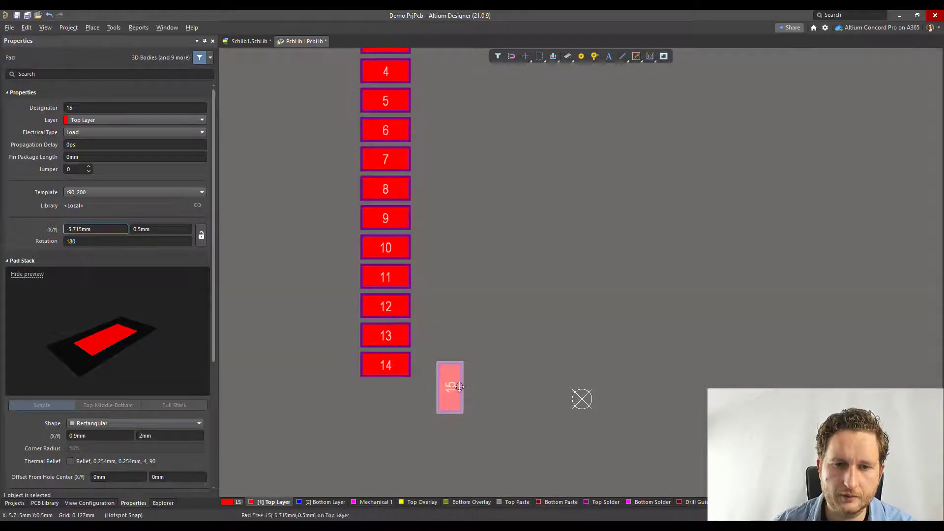
Paste the copied pad as a linear array of 10 items with 1.27 mm X spacing and 0 Y spacing, starting at pad 15's centre
right_click(525, 375)
key("a")
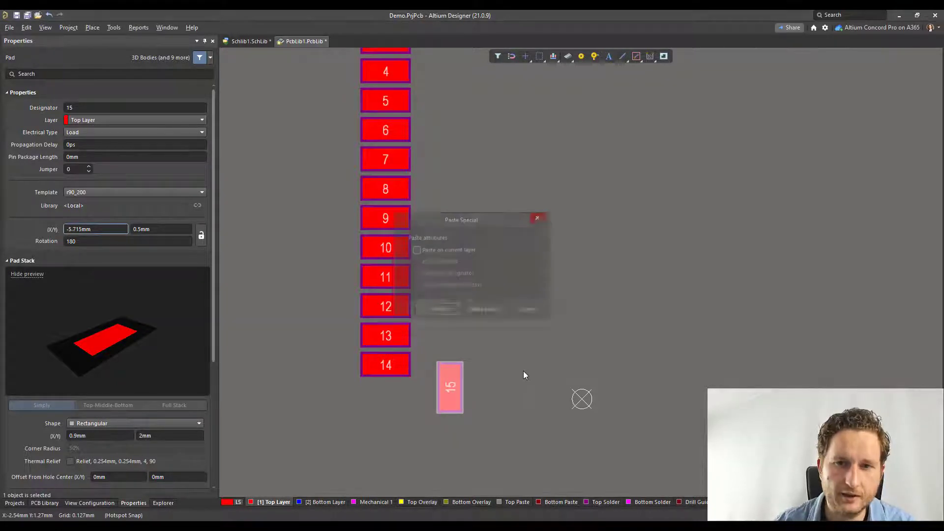
left_click(492, 310)
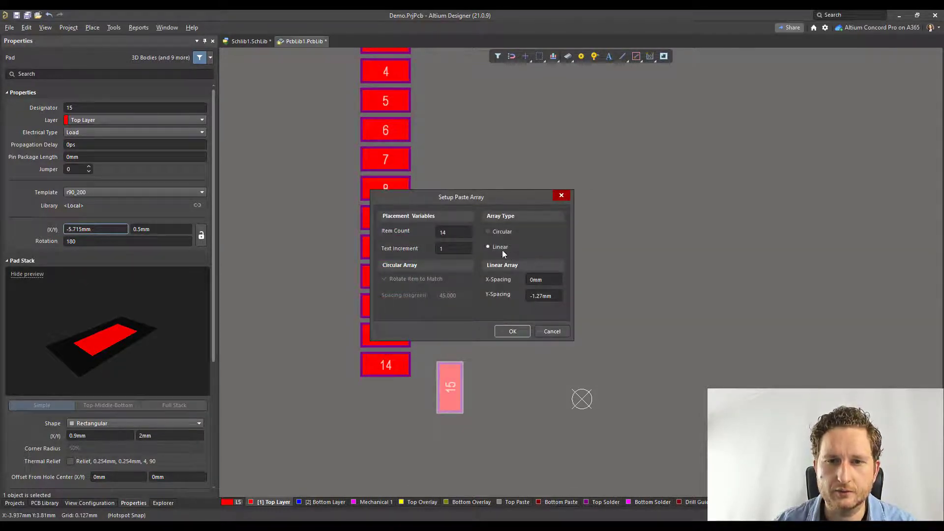
double_click(453, 232)
type("10")
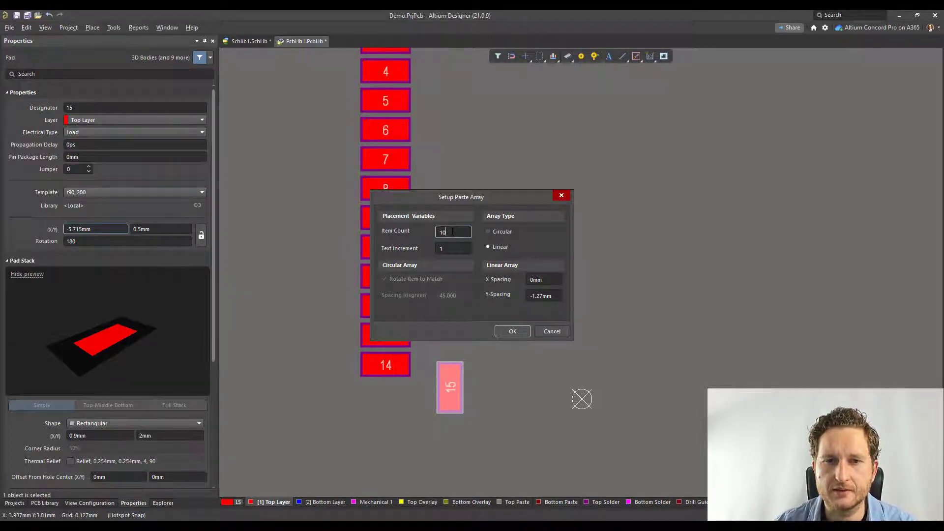
left_click(543, 279)
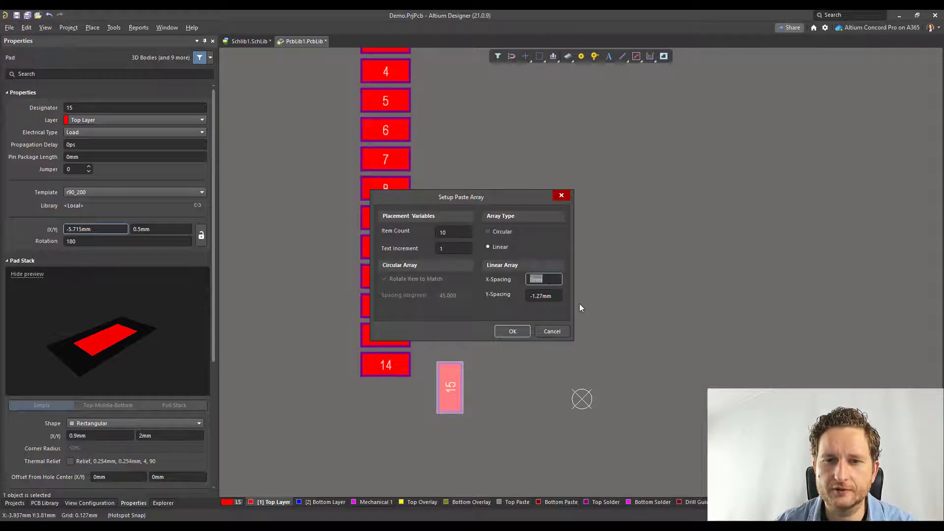
type("1.27mm")
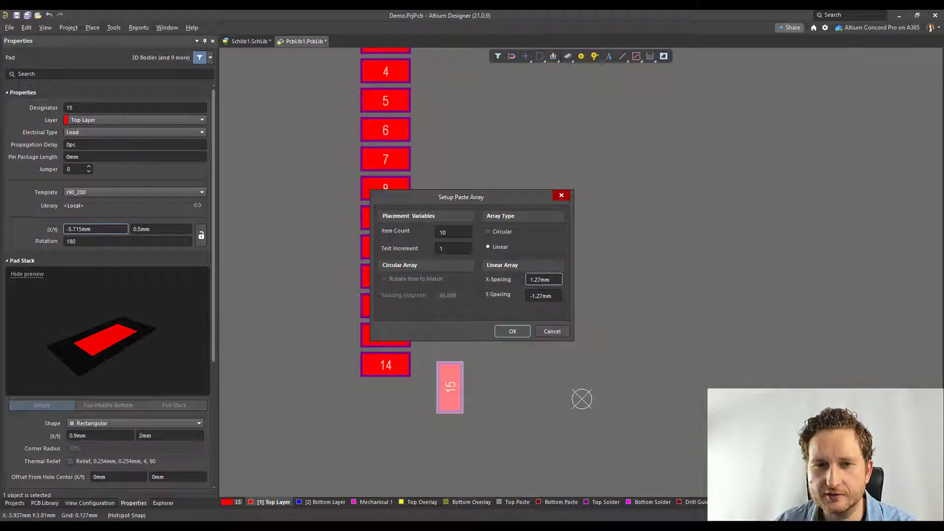
left_click(552, 296)
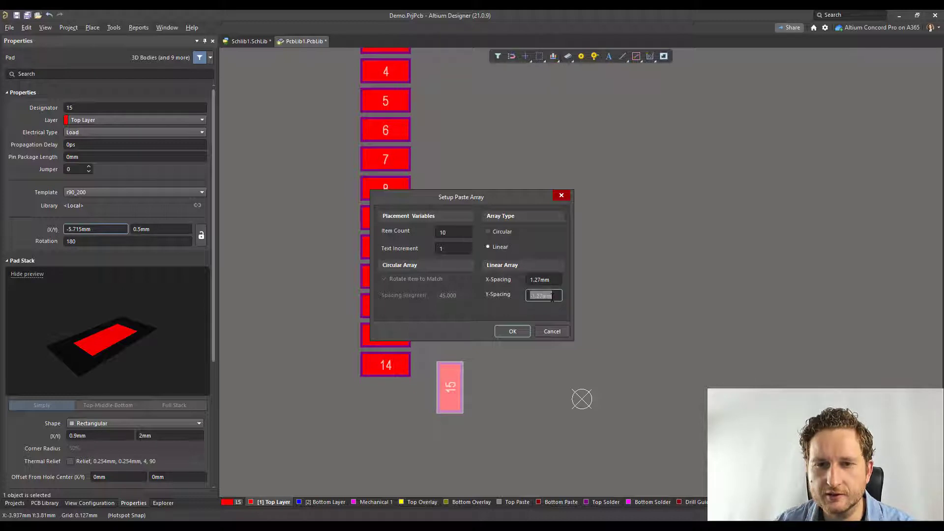
type("0")
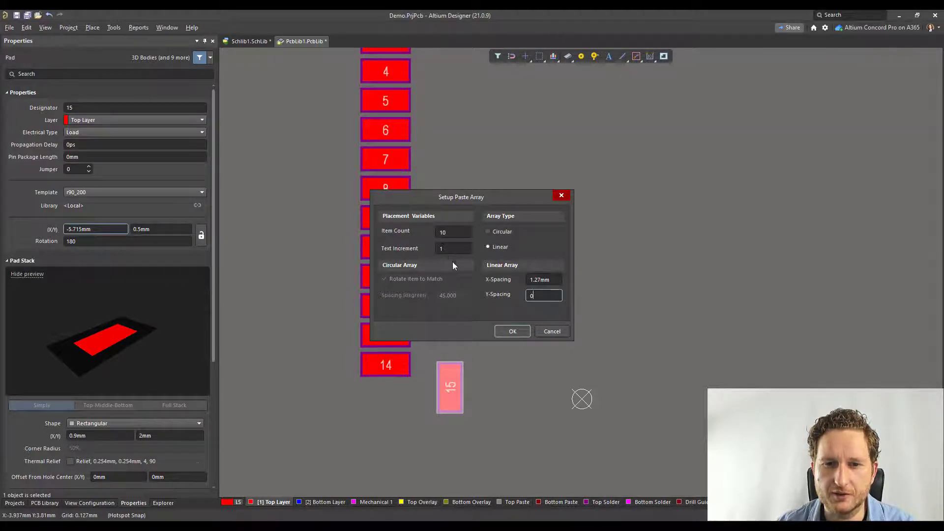
left_click(513, 331)
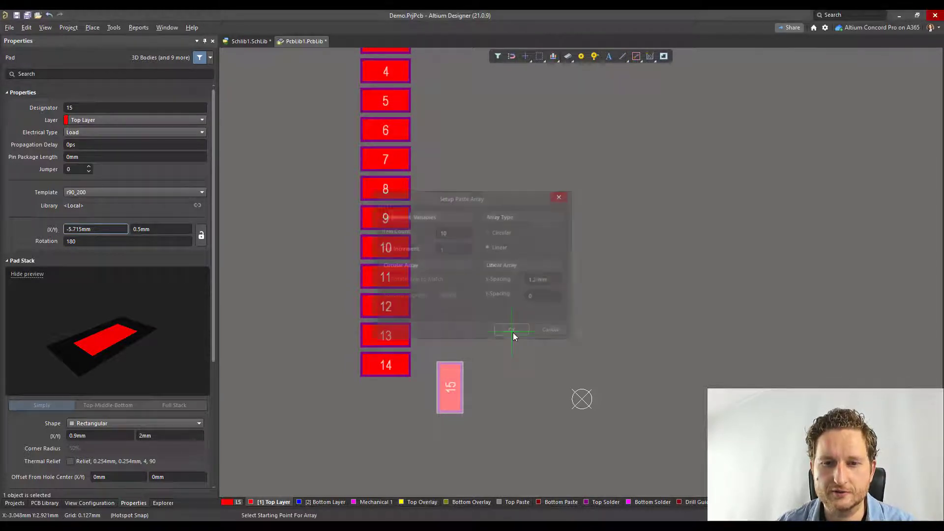
left_click(451, 386)
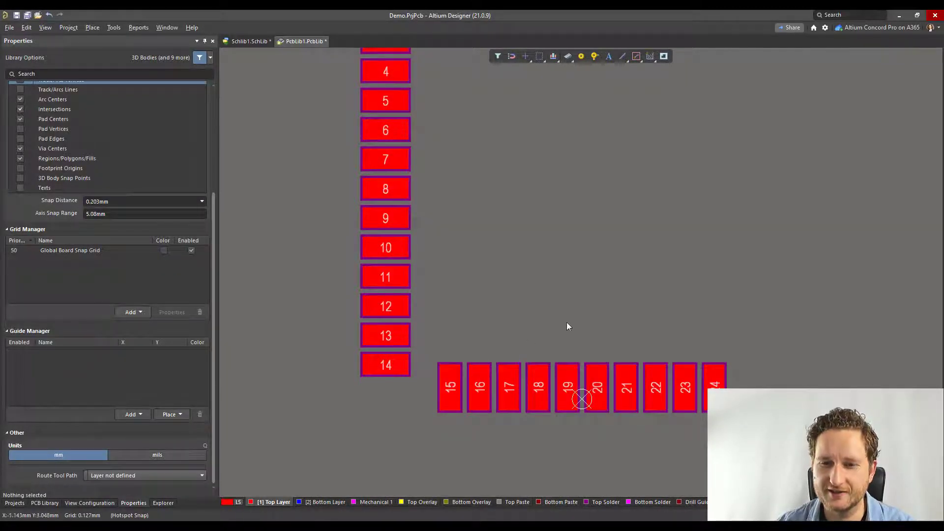
Copy pad 14 using the footprint origin as the reference point
scroll(621, 325, "down", 2, "ctrl")
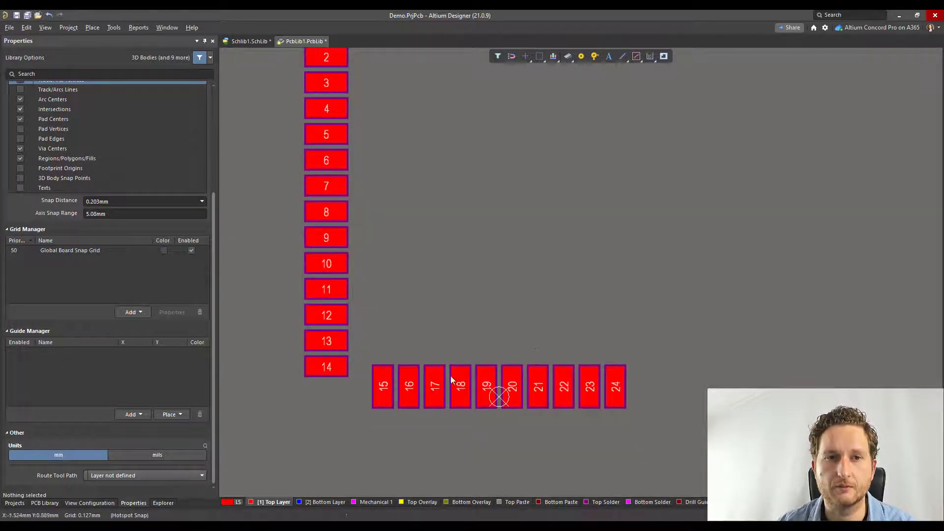
right_click_drag(456, 282, 456, 292)
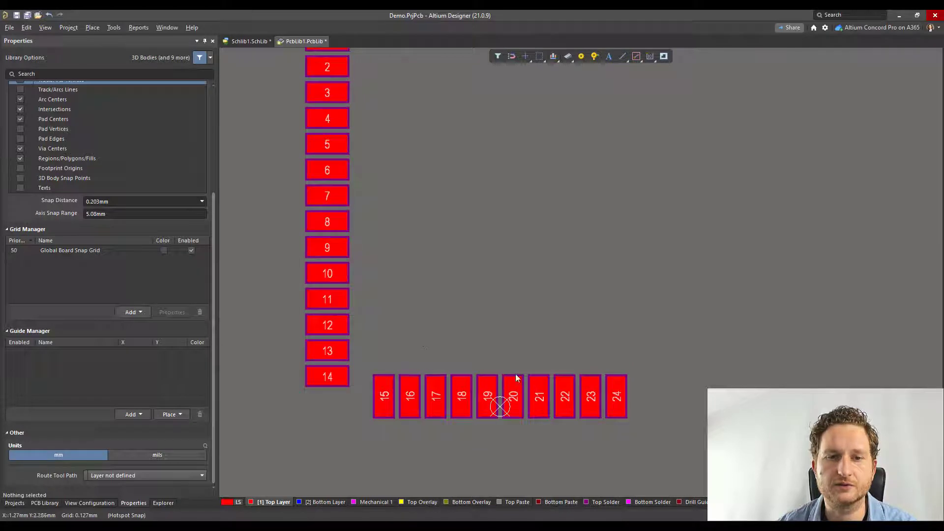
scroll(499, 404, "down", 1)
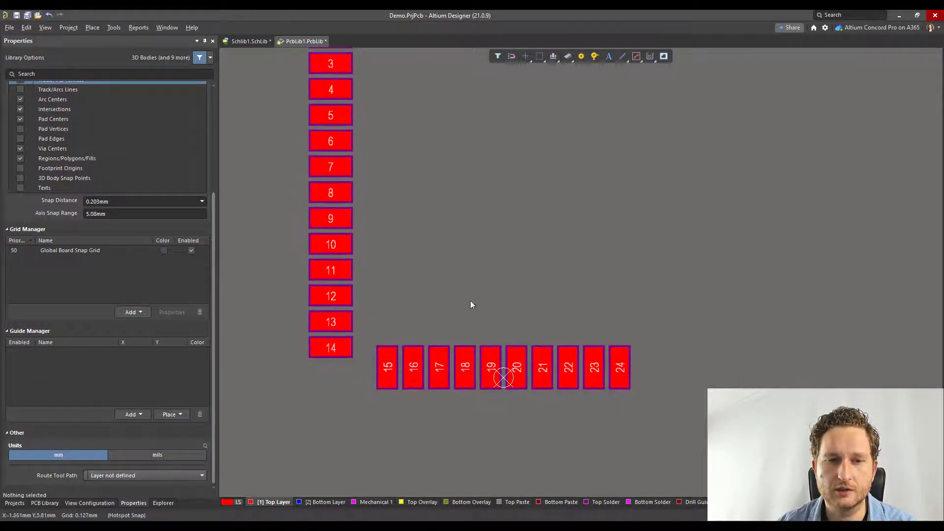
left_click(318, 352)
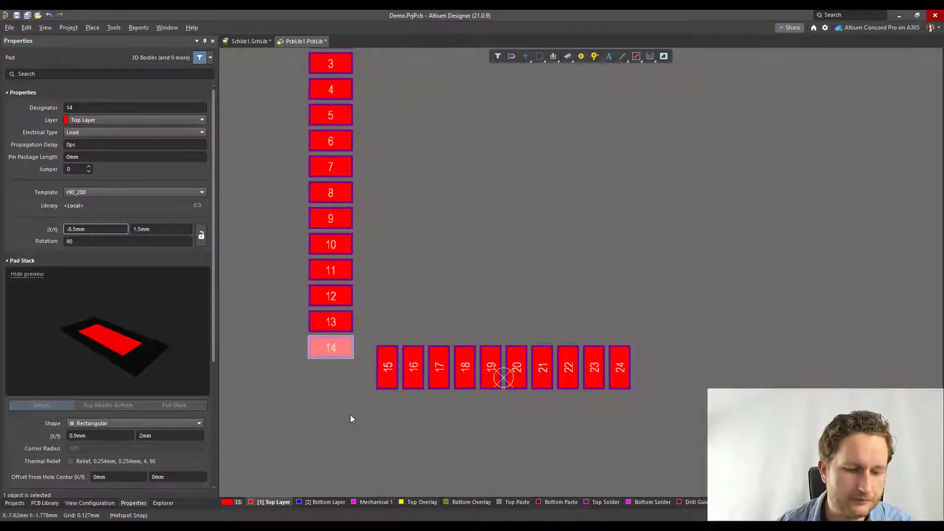
key("ctrl+c")
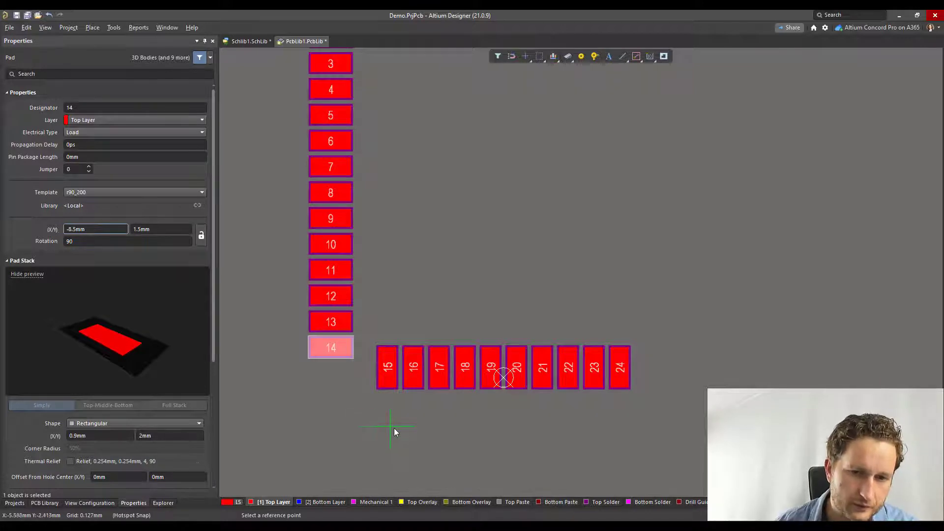
scroll(505, 379, "up", 2, "ctrl")
scroll(505, 379, "up", 1, "ctrl")
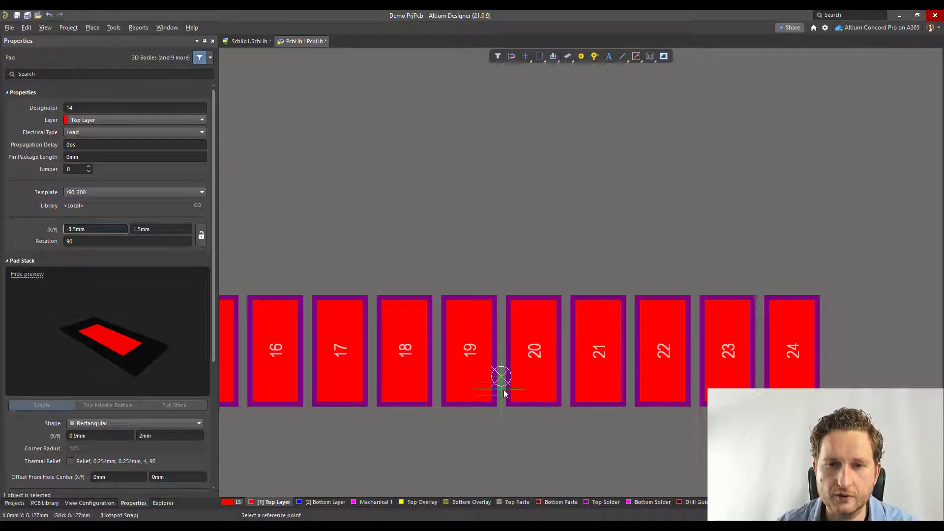
scroll(505, 382, "up", 3, "ctrl")
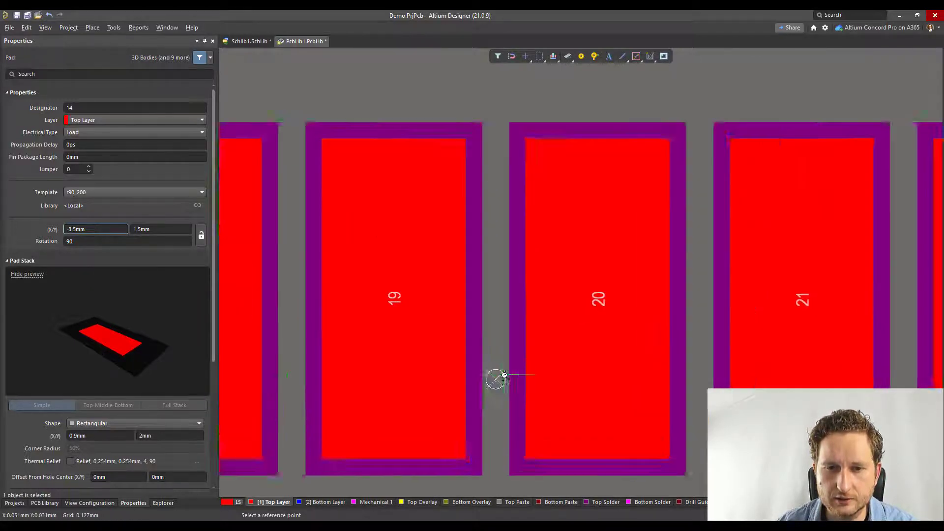
scroll(500, 397, "down", 6, "ctrl")
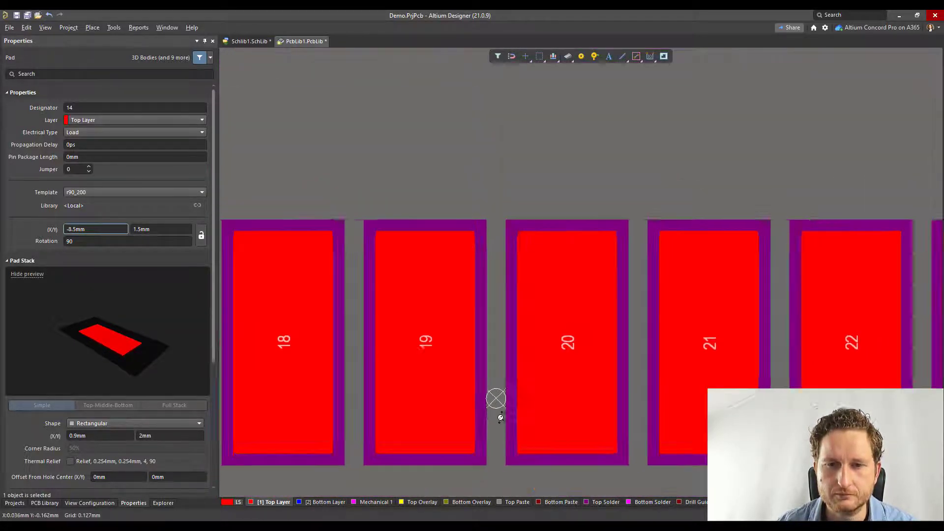
scroll(513, 388, "down", 1, "ctrl")
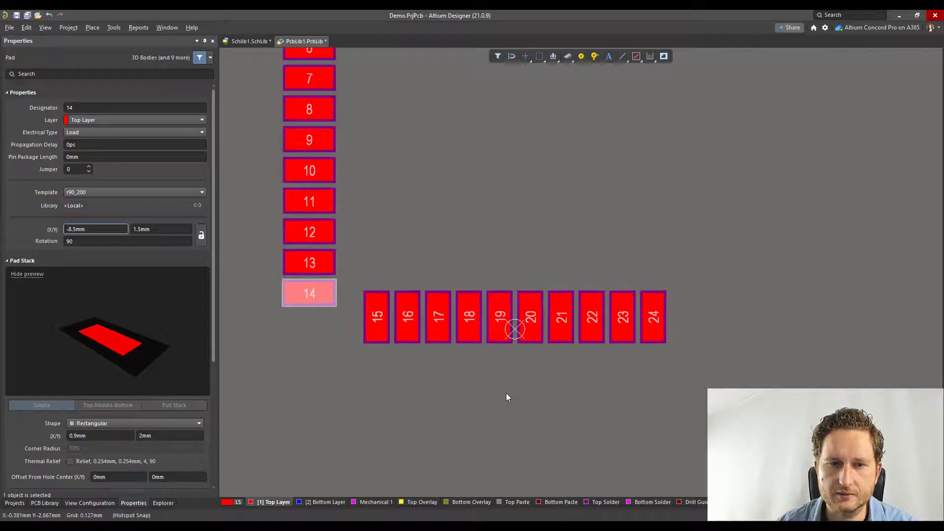
left_click(507, 394)
Paste the copied pad 14 mirrored along the X axis, placing its reference point on the footprint origin
key("ctrl+v")
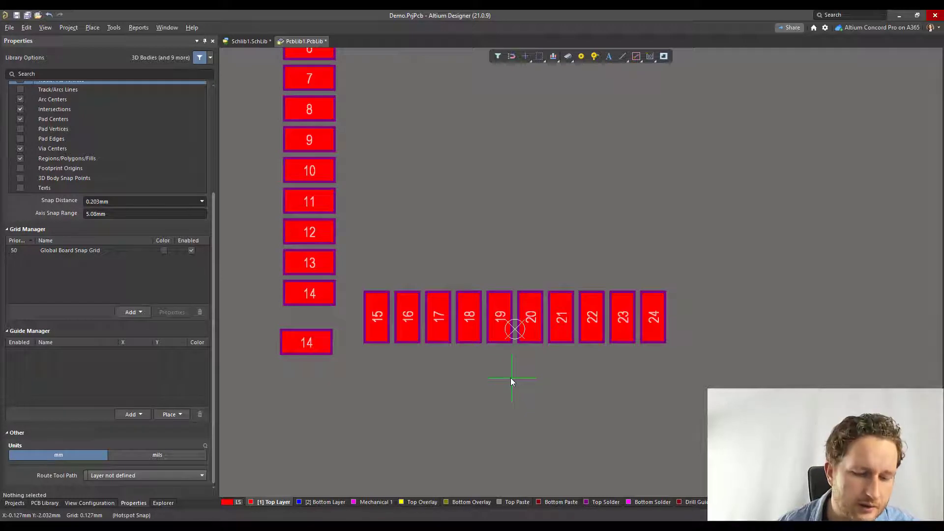
key("x")
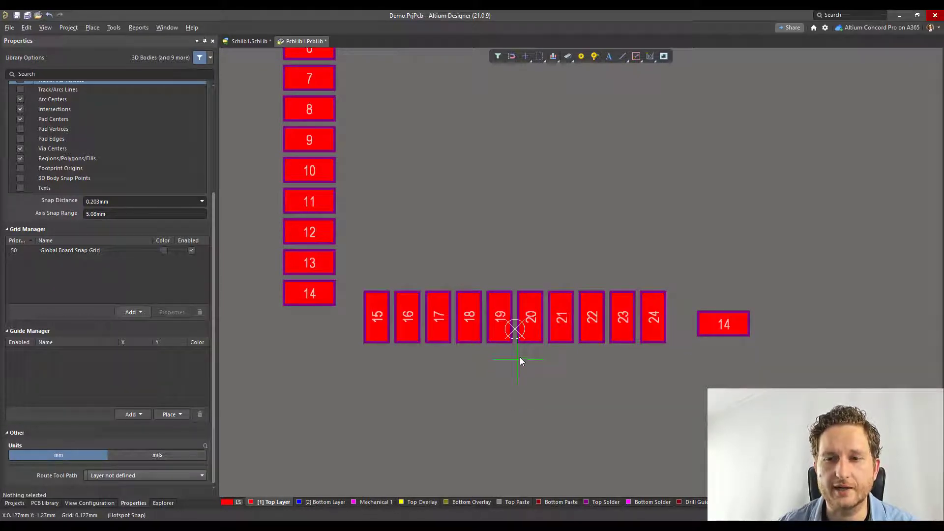
scroll(519, 344, "up", 2, "ctrl")
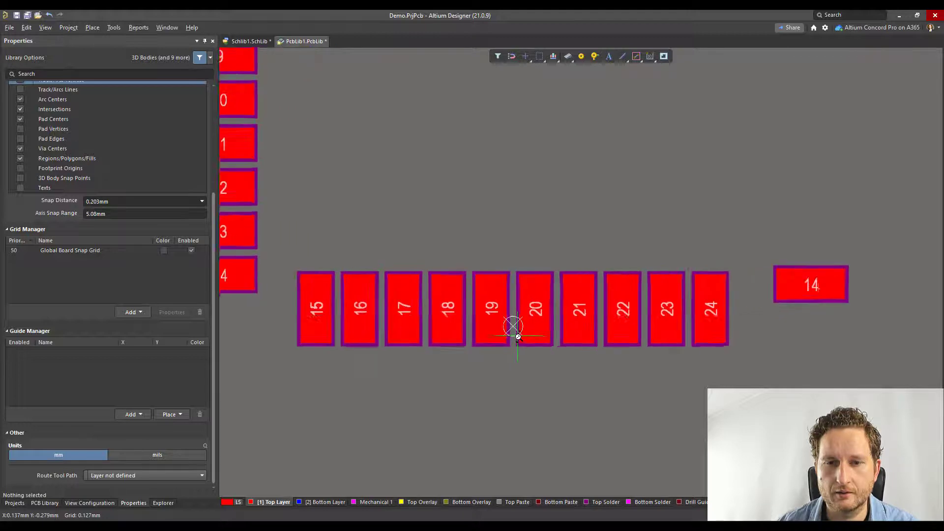
scroll(518, 337, "up", 4, "ctrl")
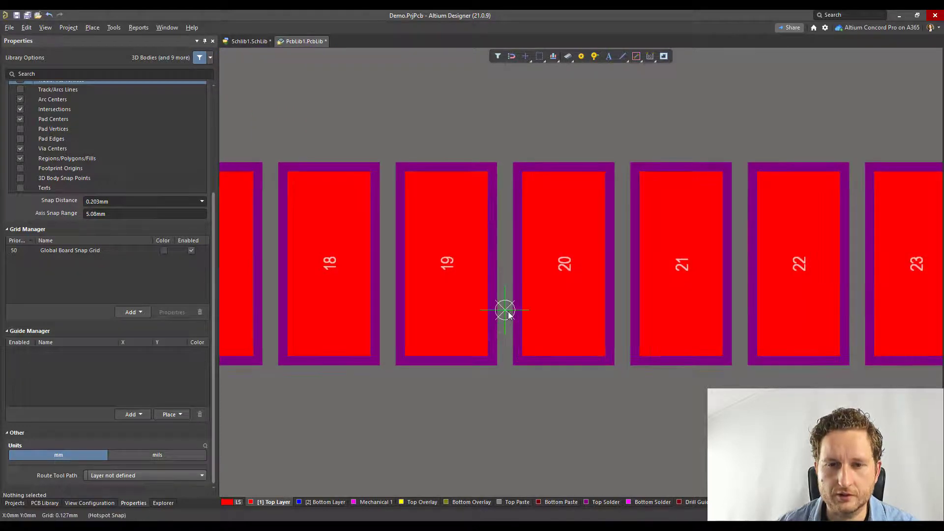
left_click(505, 310)
Compare the locations of the original and mirrored pad 14, and set the mirrored pad's designator to 25
scroll(503, 423, "down", 3, "ctrl")
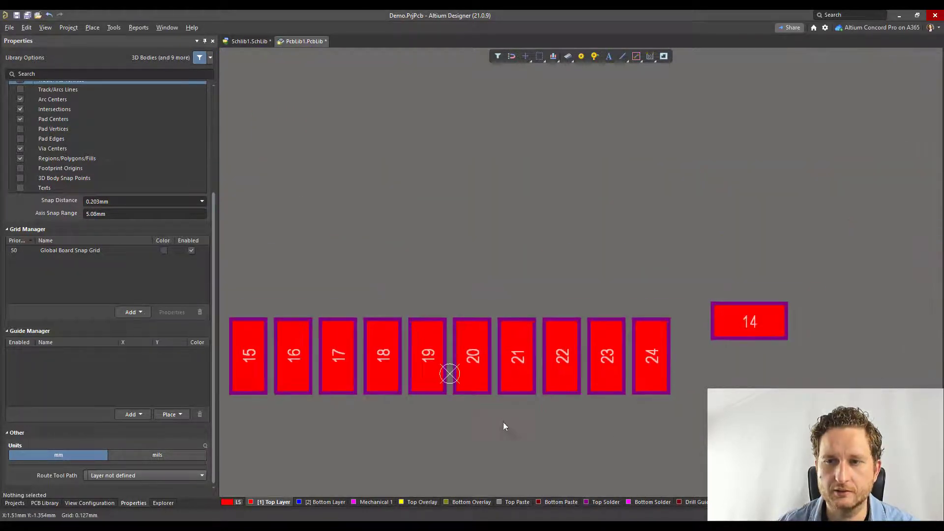
scroll(503, 422, "down", 3, "ctrl")
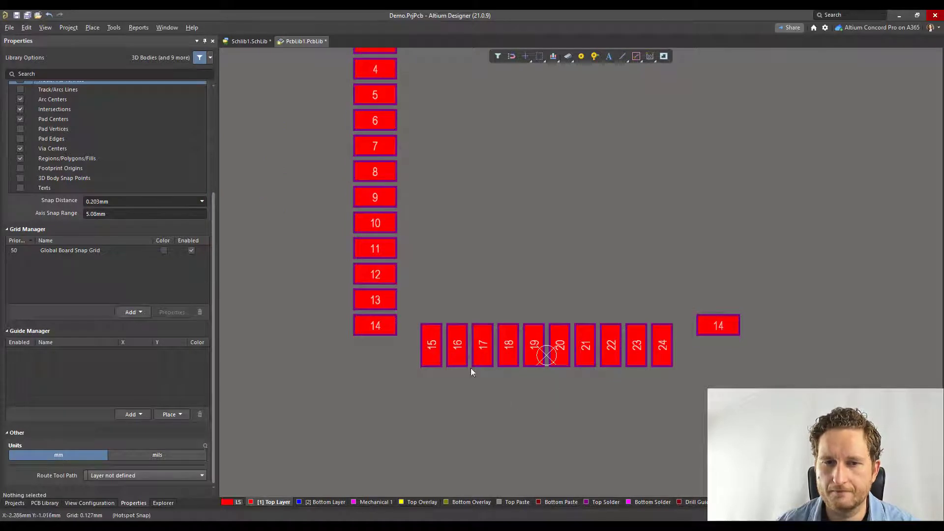
left_click(379, 328)
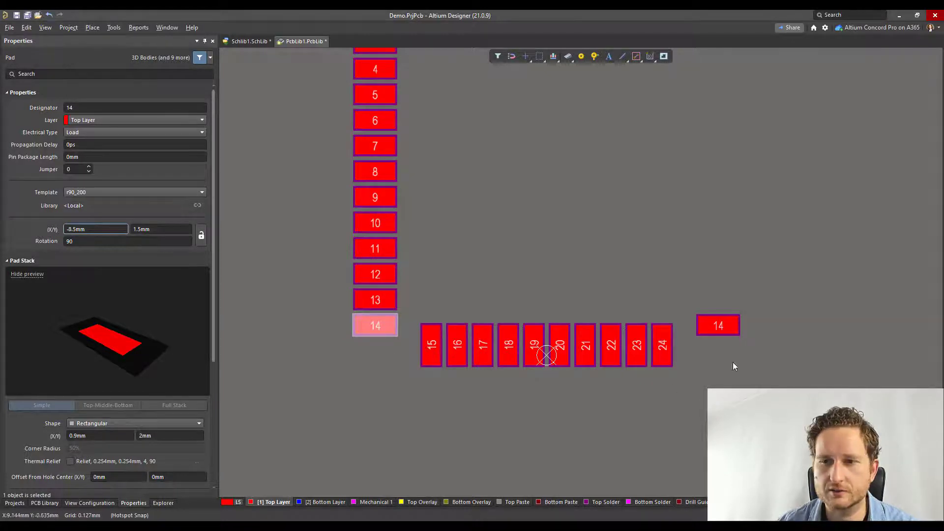
left_click(724, 332)
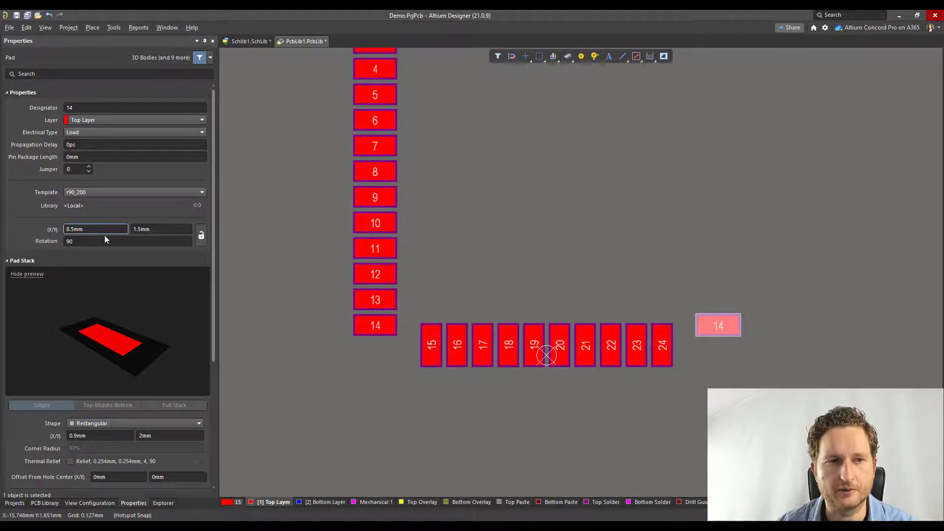
left_click(679, 347)
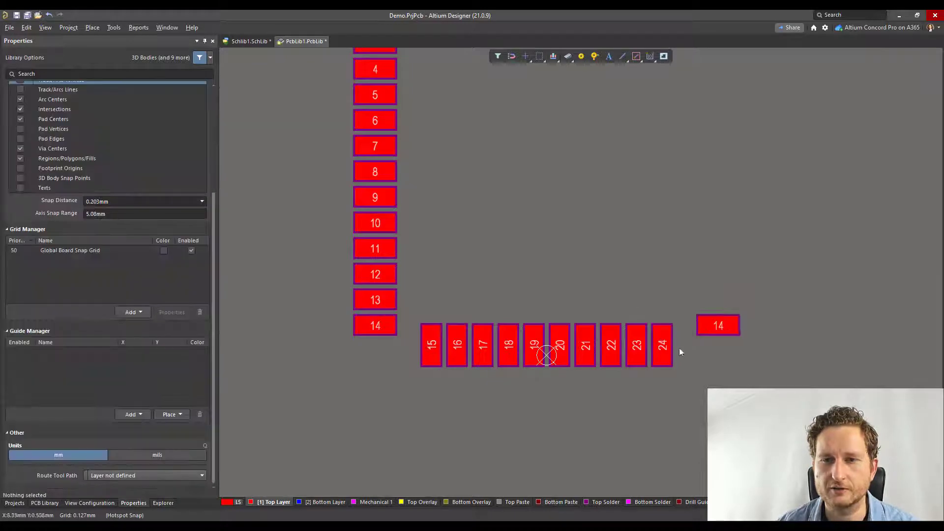
left_click(719, 330)
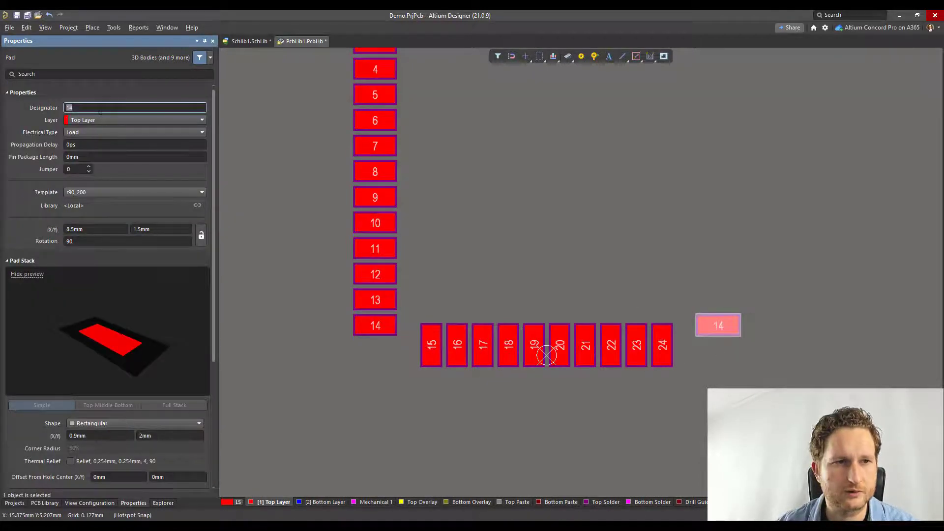
type("25")
key("Return")
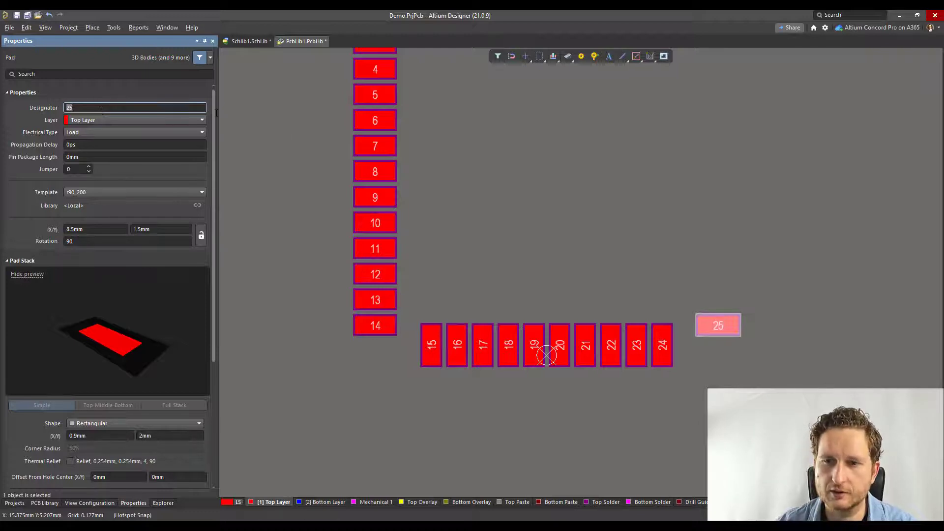
Copy pad 25 using its centre as the reference point
left_click(577, 248)
left_click(639, 306)
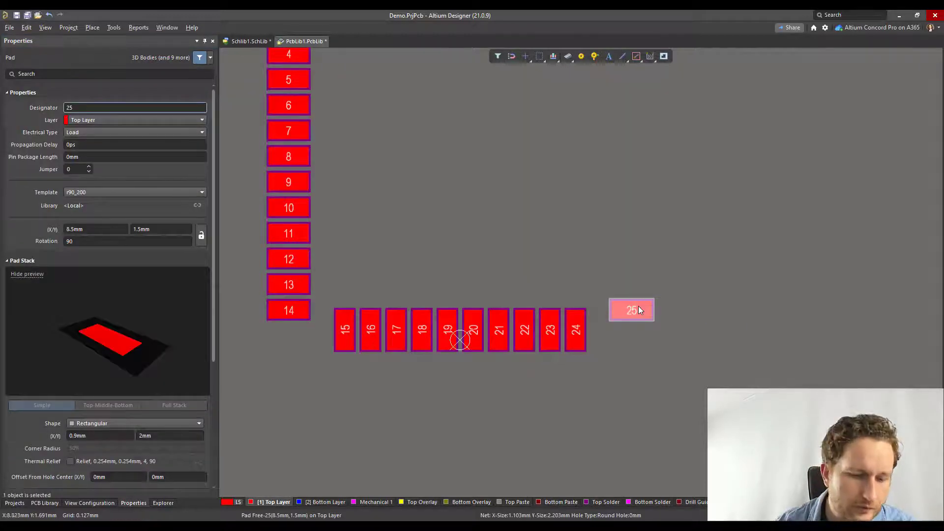
left_click(635, 309)
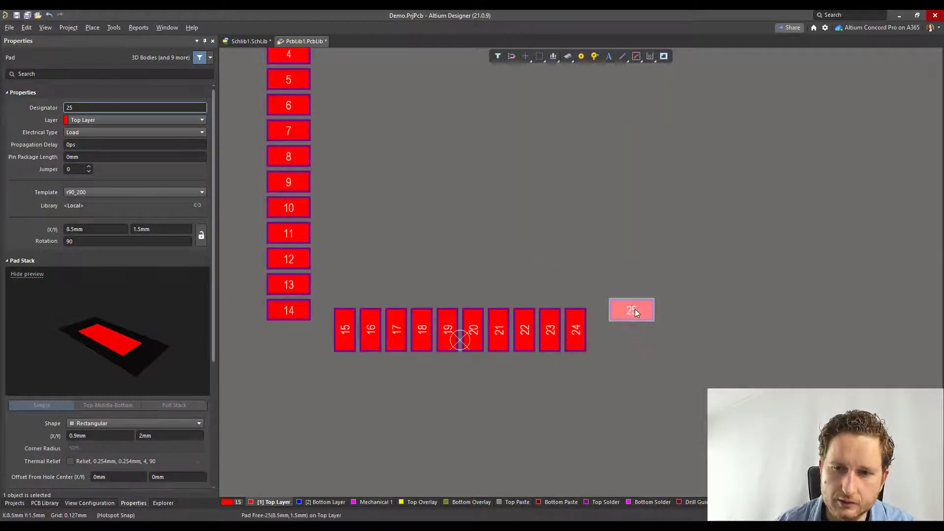
Paste the copied pad as a linear array of 14 with blank X-spacing and 1.27mm Y-spacing, starting at pad 25's centre
right_click(646, 353)
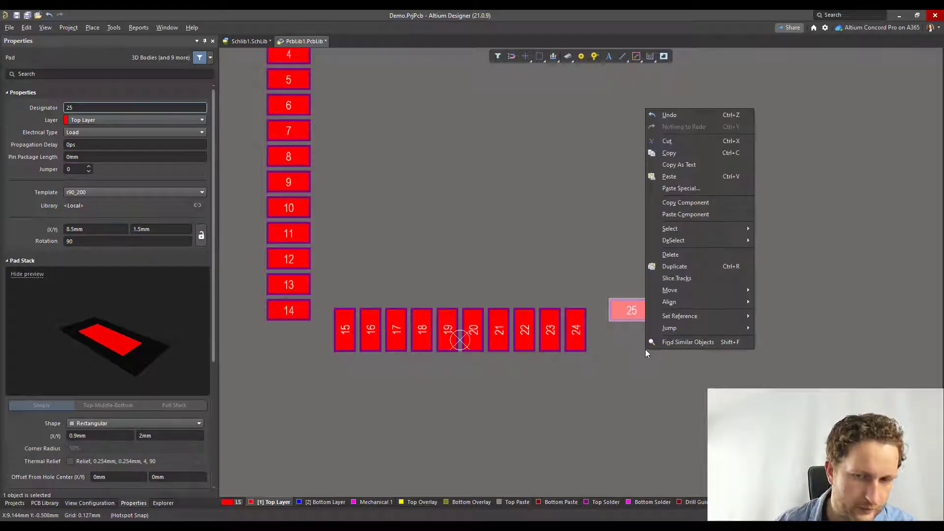
key("a")
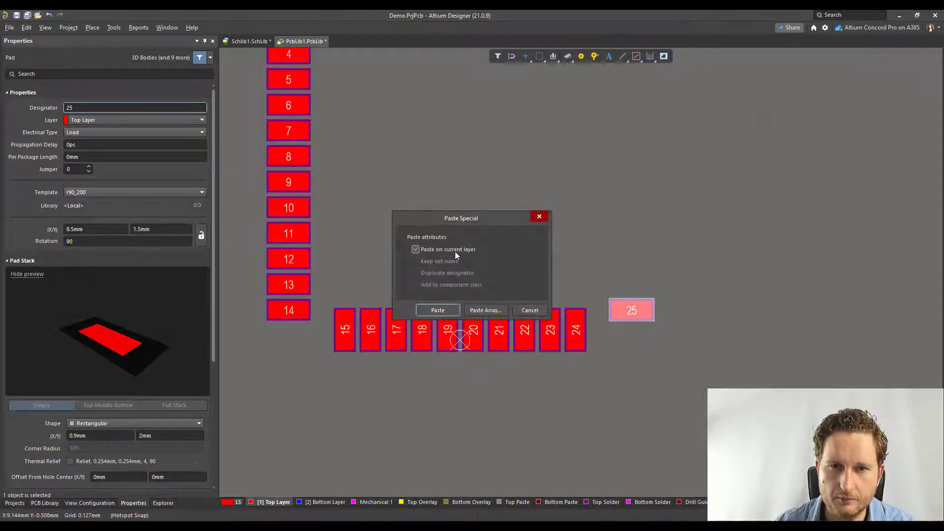
left_click(488, 307)
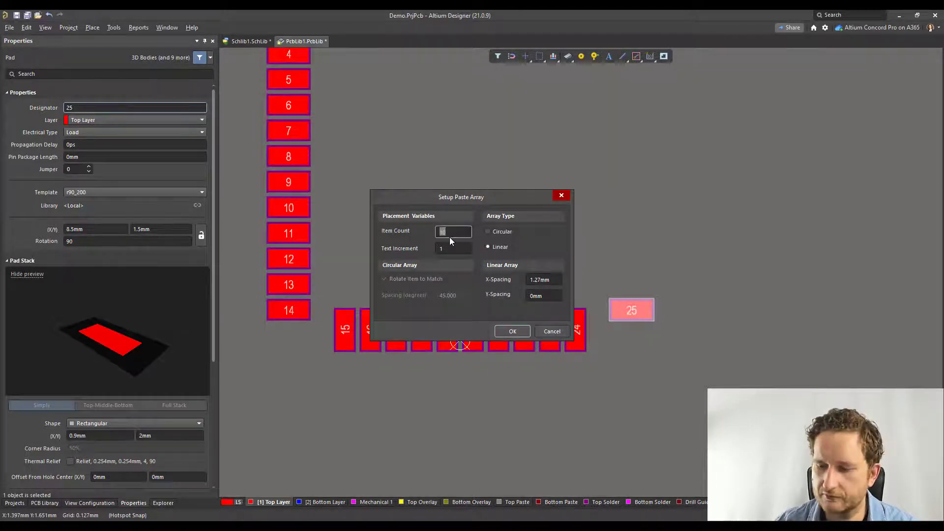
double_click(541, 280)
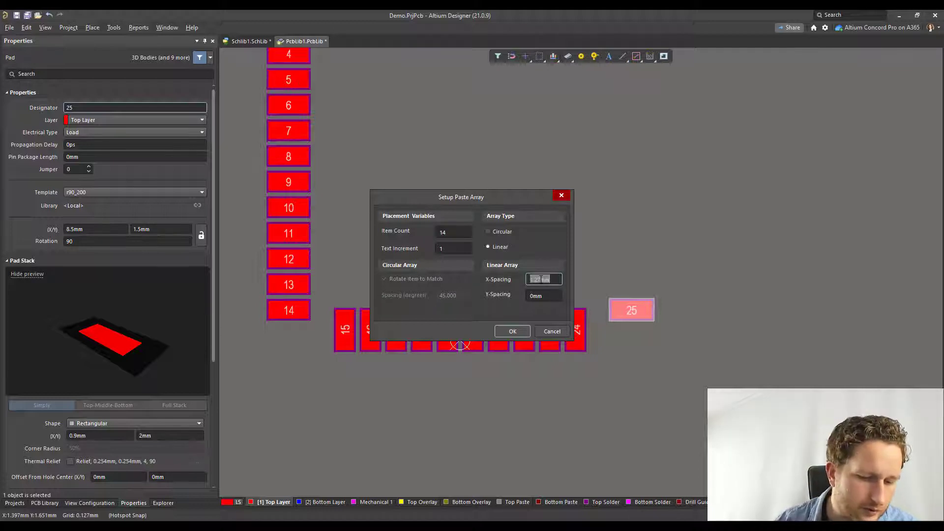
key("BackSpace")
double_click(540, 295)
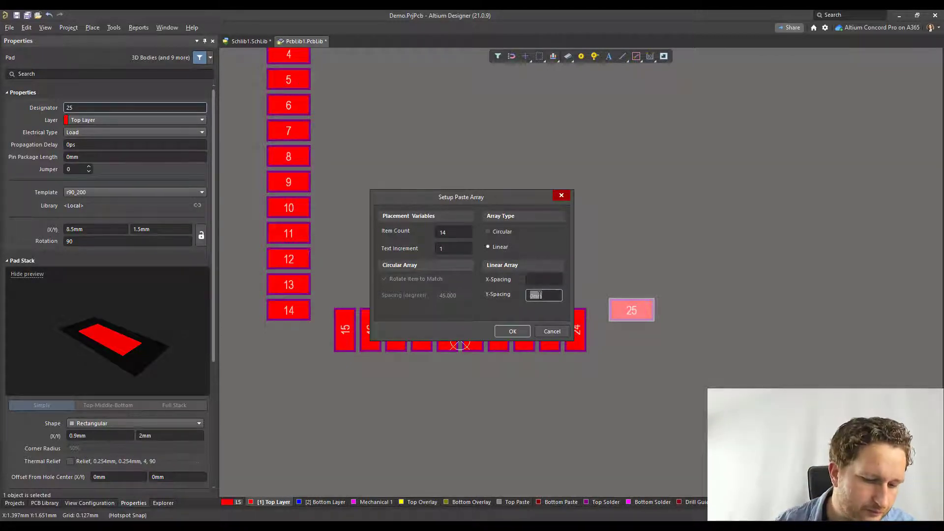
type("1.27mm")
left_click(514, 331)
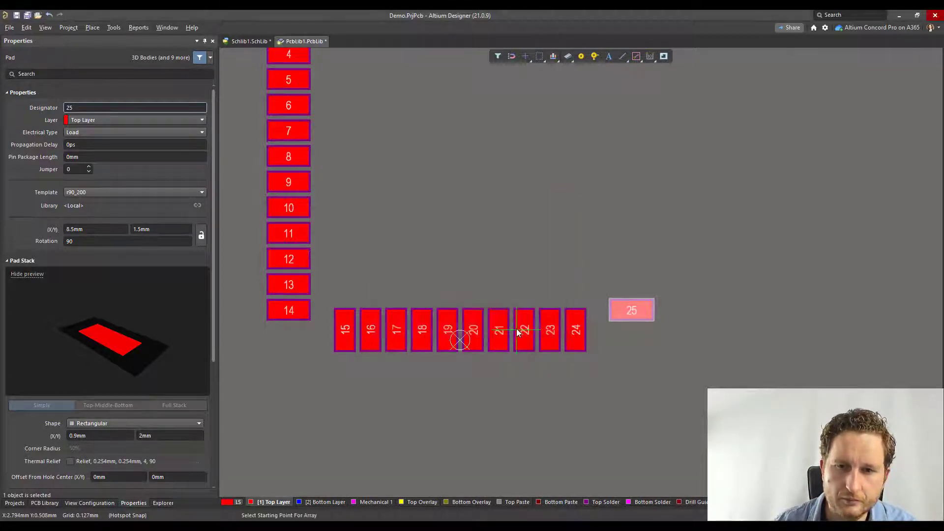
left_click(633, 311)
middle_click_drag(713, 219, 723, 185)
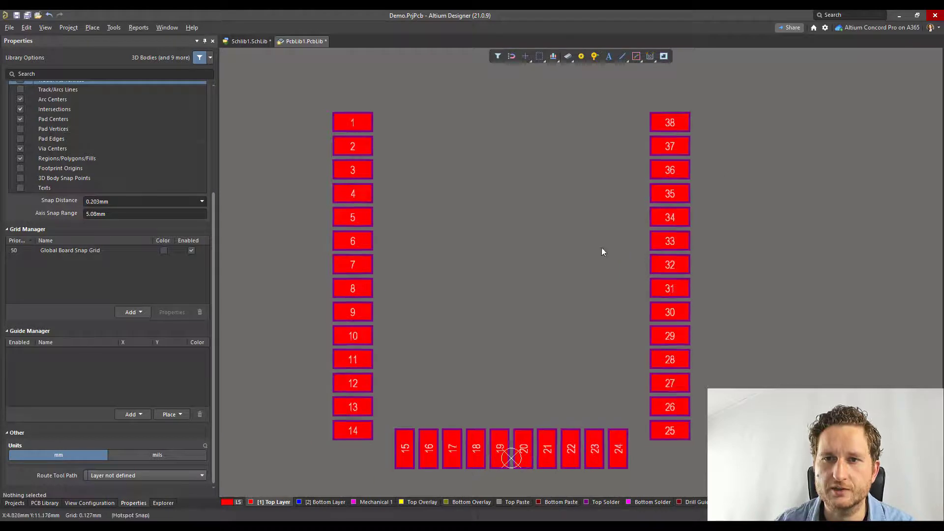
Switch to the datasheet in the browser and examine the size and position dimensions of the central thermal pads
right_click_drag(575, 247, 564, 225)
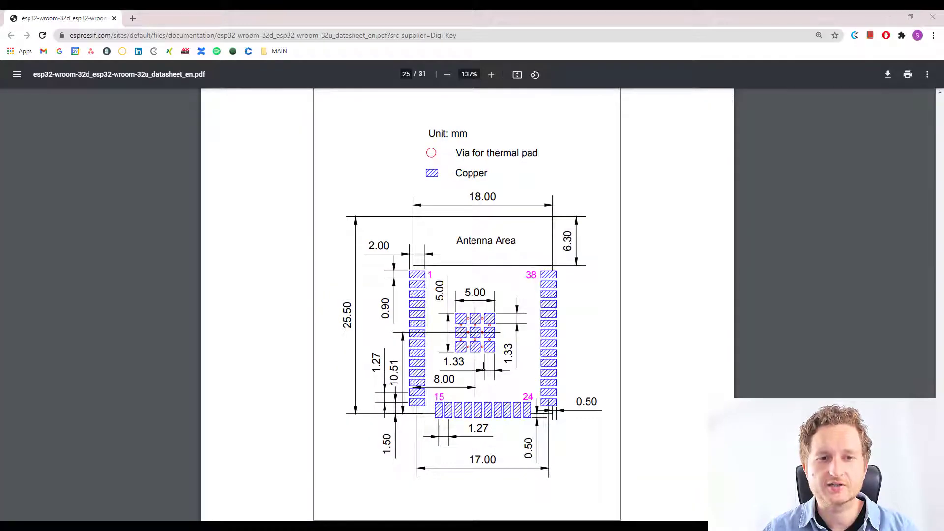
scroll(483, 367, "up", 4, "ctrl")
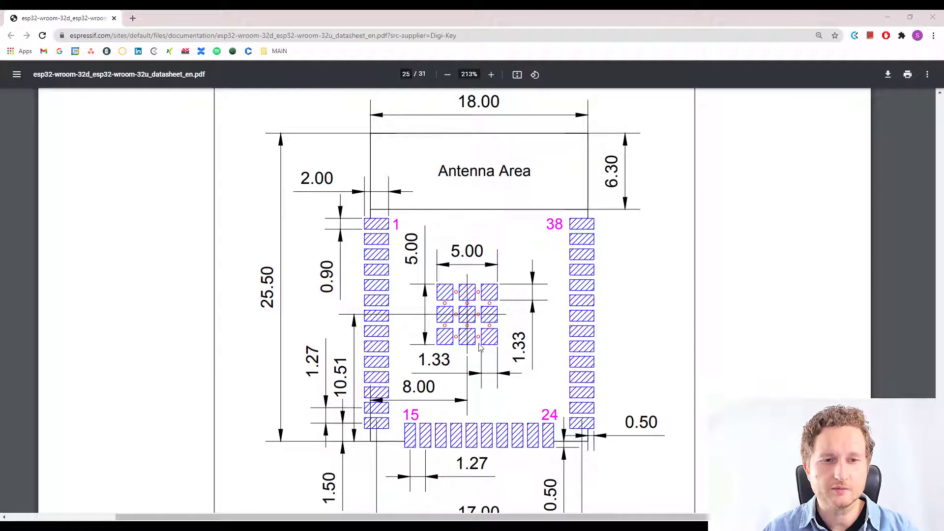
scroll(482, 347, "up", 1, "ctrl")
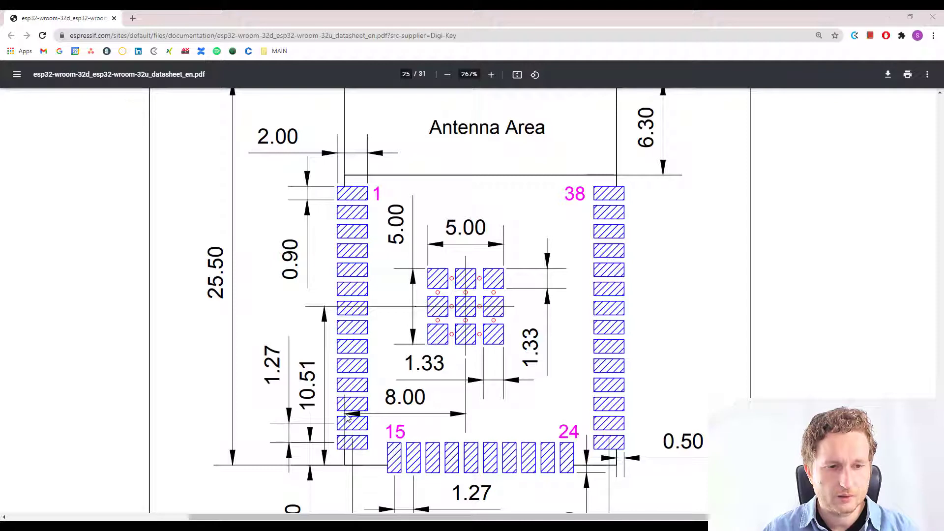
scroll(354, 413, "up", 1)
scroll(394, 407, "down", 1)
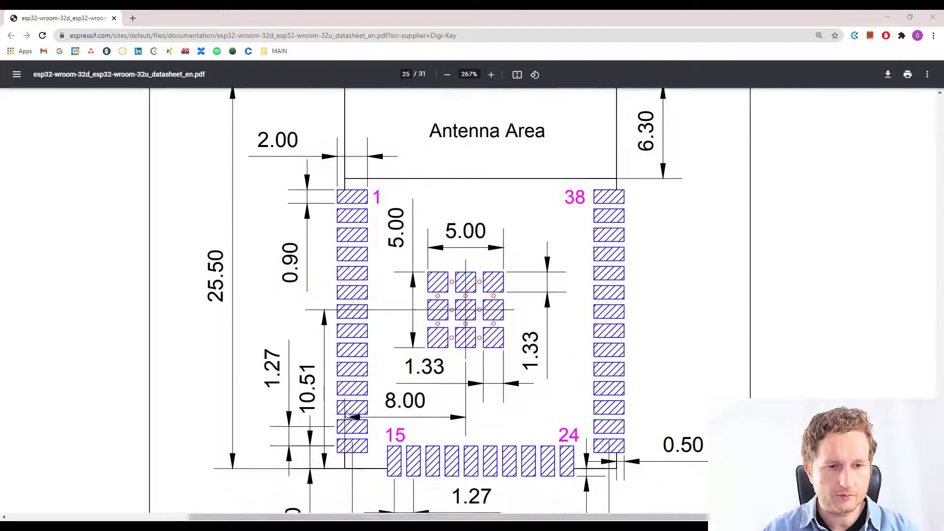
scroll(367, 422, "up", 1)
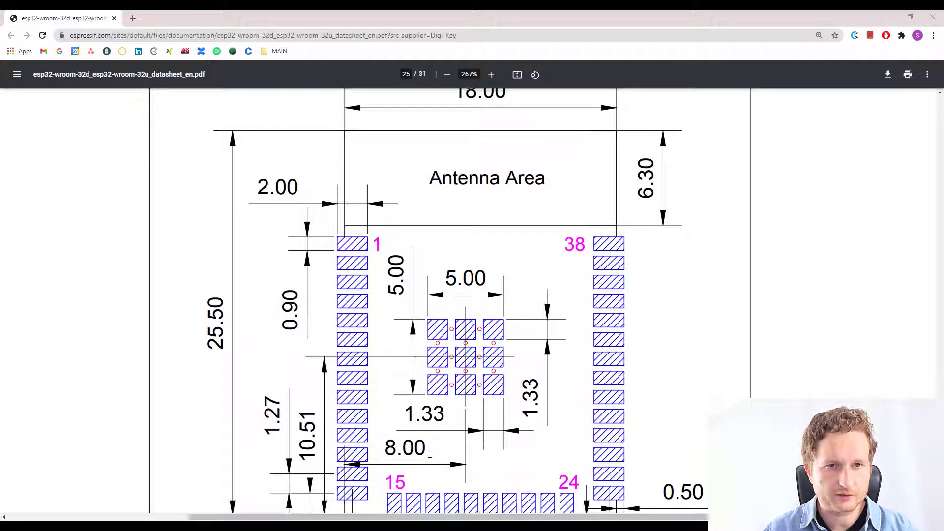
scroll(473, 158, "up", 1)
scroll(478, 232, "down", 3)
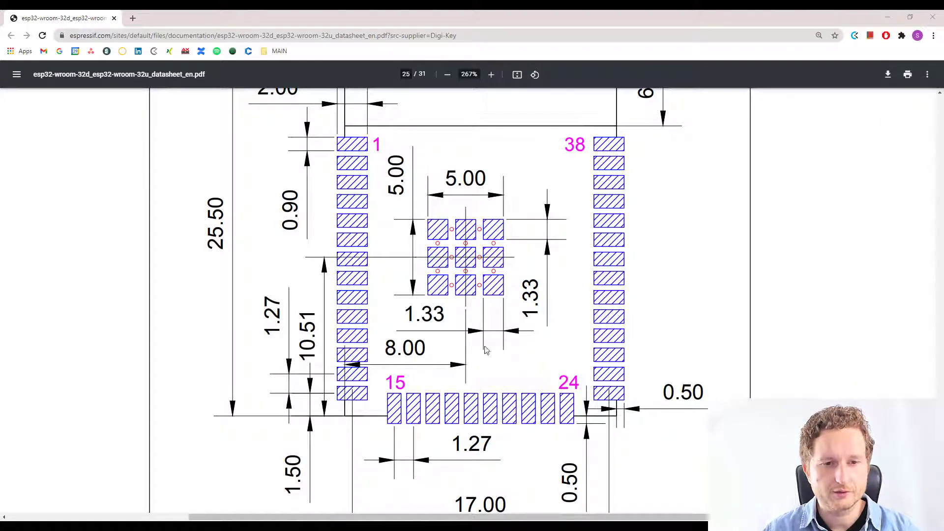
Switch to Altium Designer, copy pad 1 using its centre as reference, and paste it in the free area between the side pad rows
key("alt+Tab")
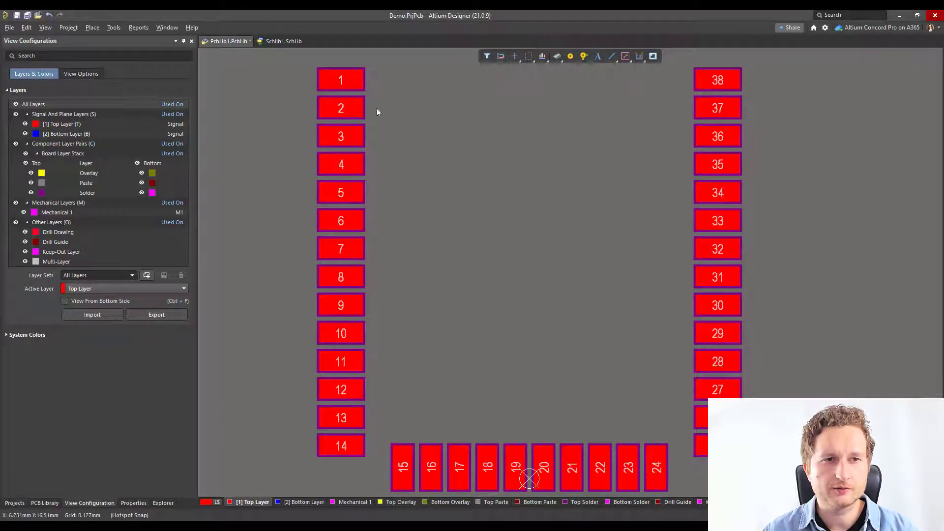
left_click(352, 84)
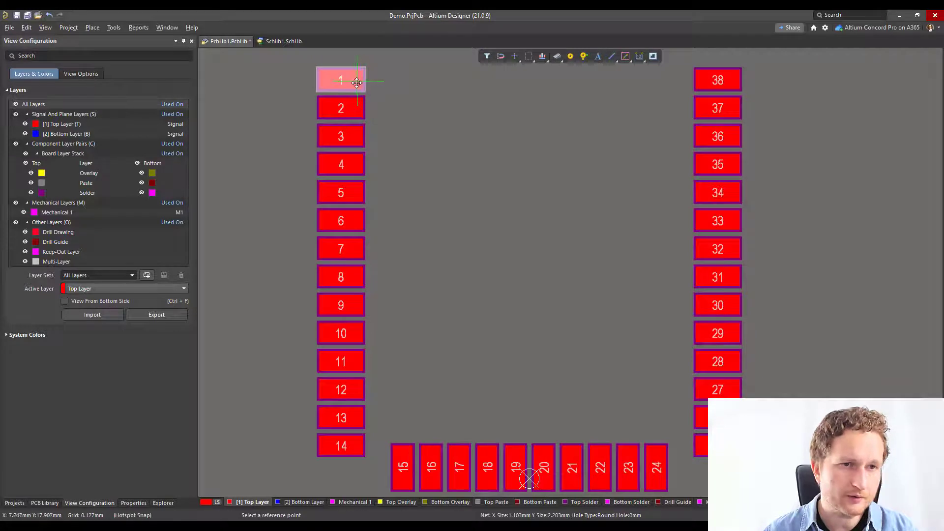
left_click_drag(355, 81, 342, 82)
left_click(481, 147)
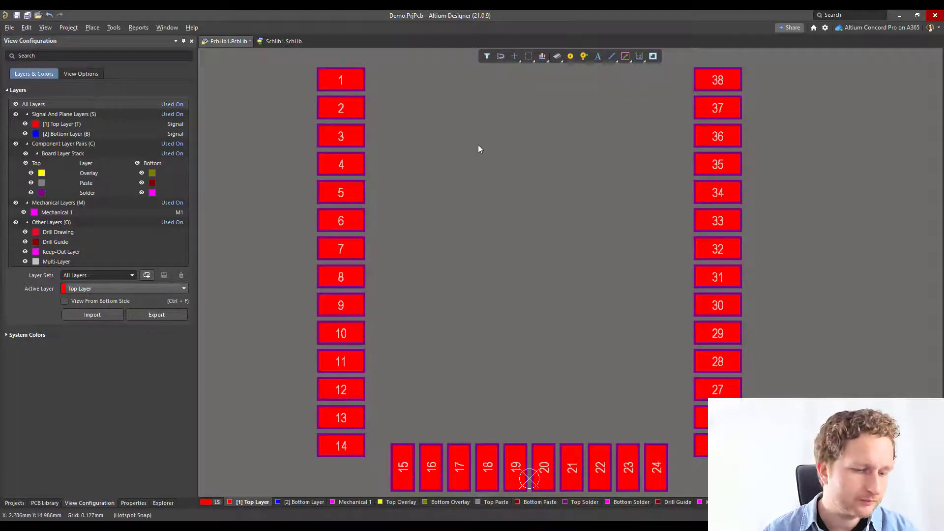
key("ctrl+v")
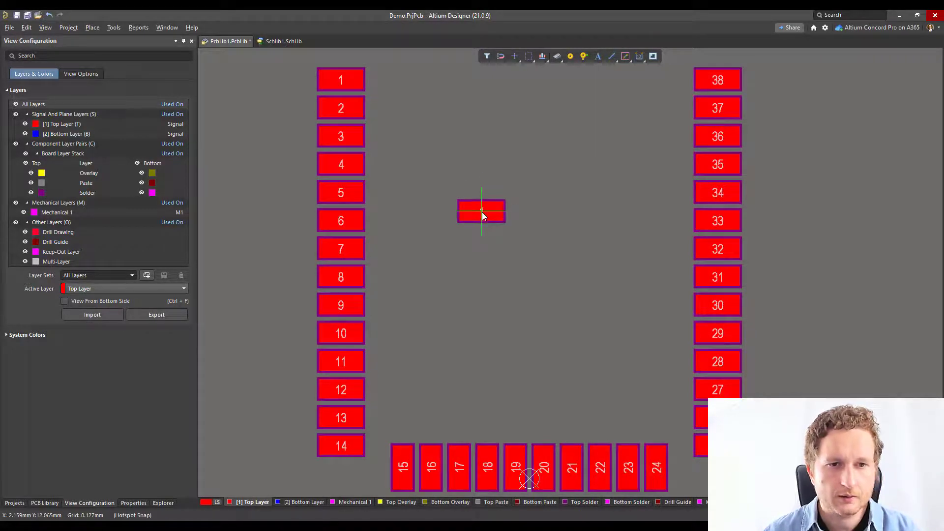
left_click(482, 211)
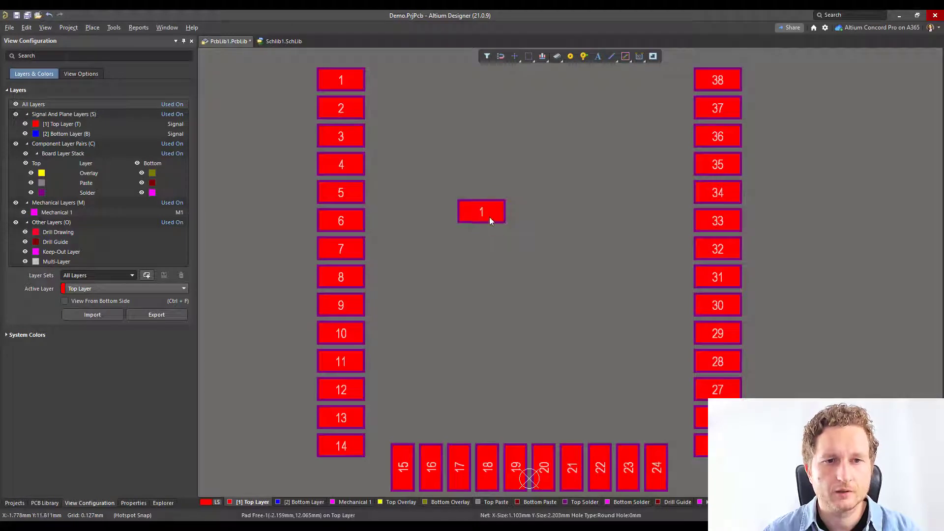
Set the pasted pad's location to X -1mm and Y 10.51mm
left_click(489, 216)
double_click(489, 217)
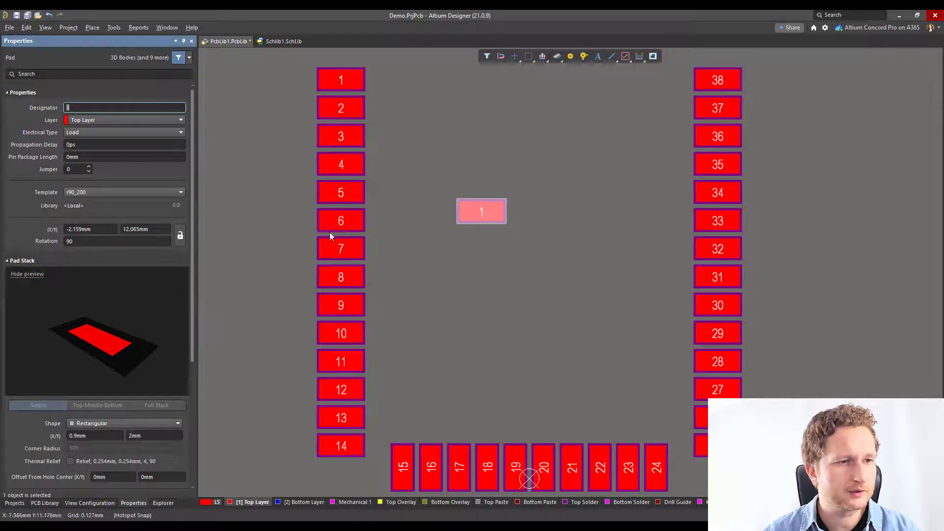
left_click(113, 230)
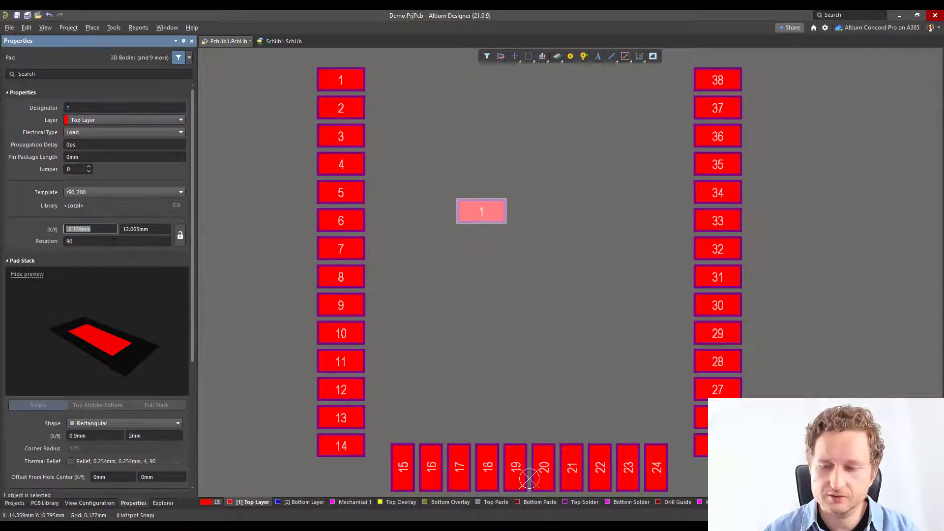
type("-1")
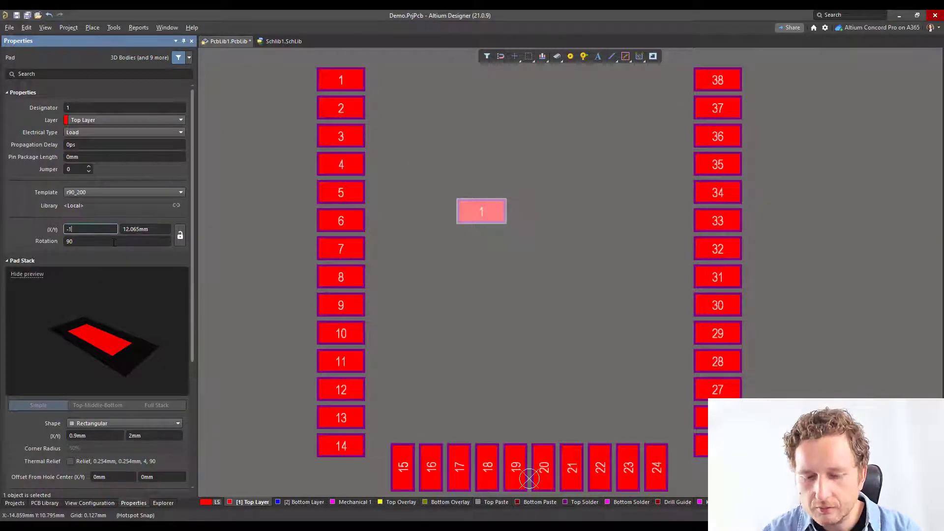
left_click(158, 230)
type("10")
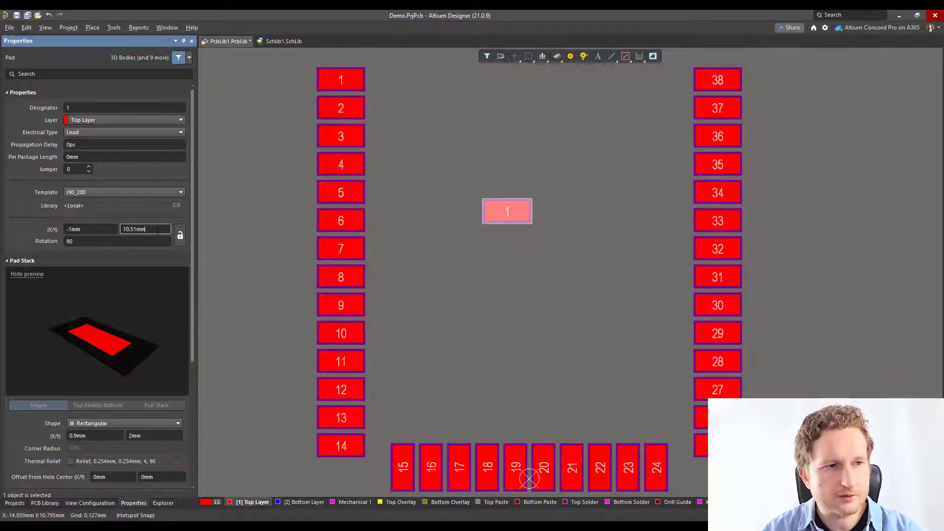
type(".51mm")
key("Return")
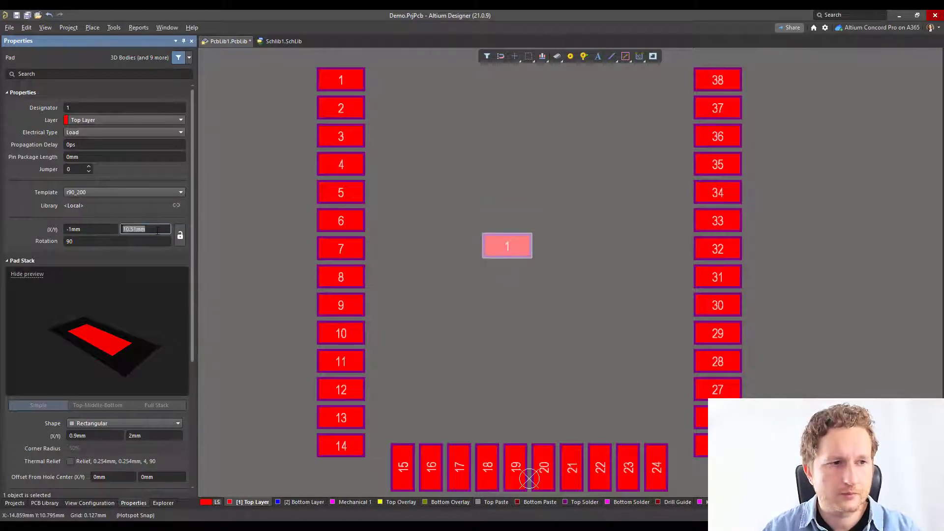
Set the pasted central pad's size to 1.33mm by 1.33mm
left_click(98, 436)
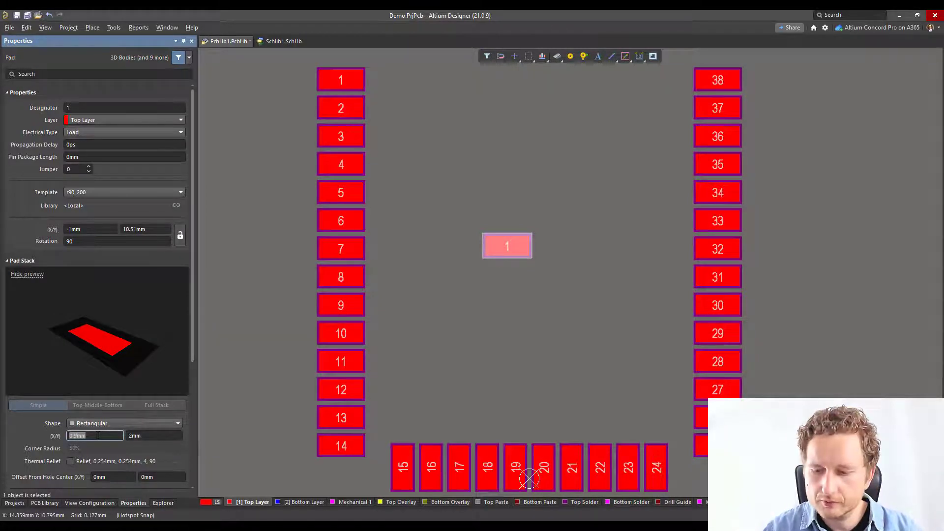
type("1.33")
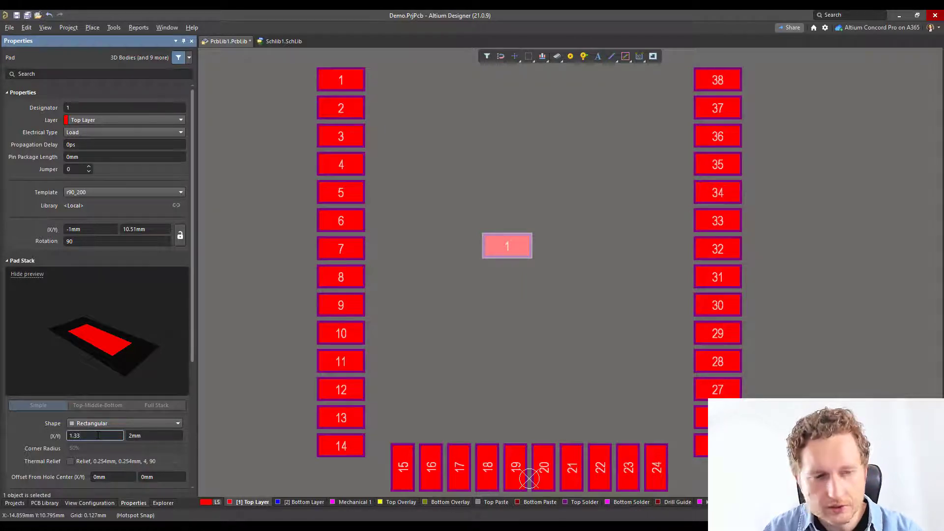
type("mm")
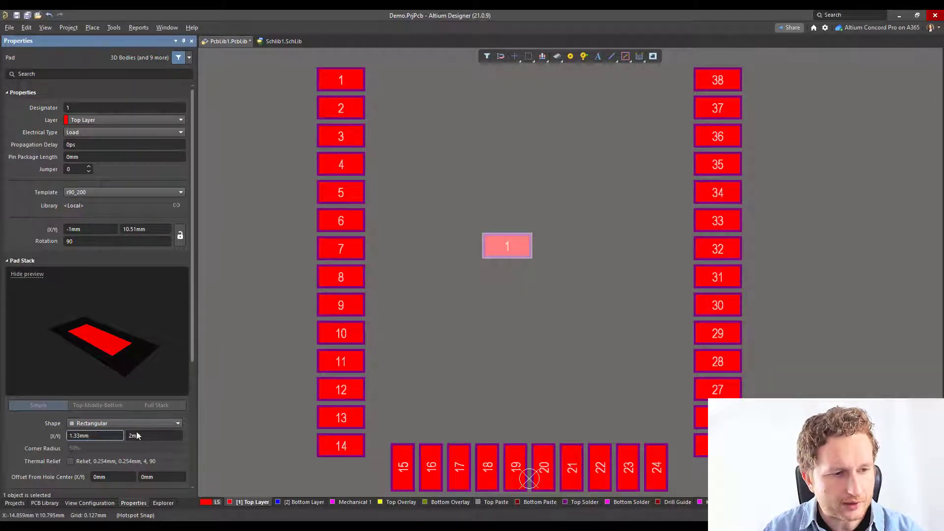
left_click(137, 436)
type("1")
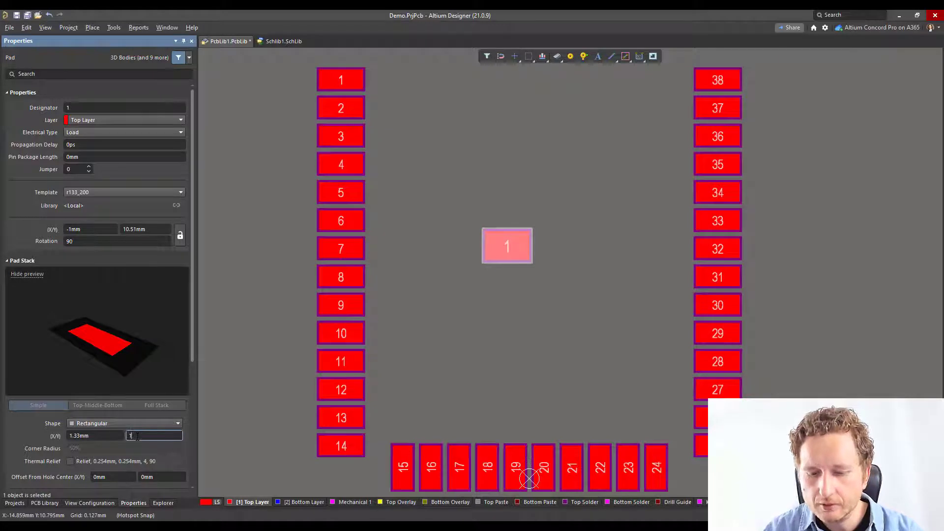
type(".33m")
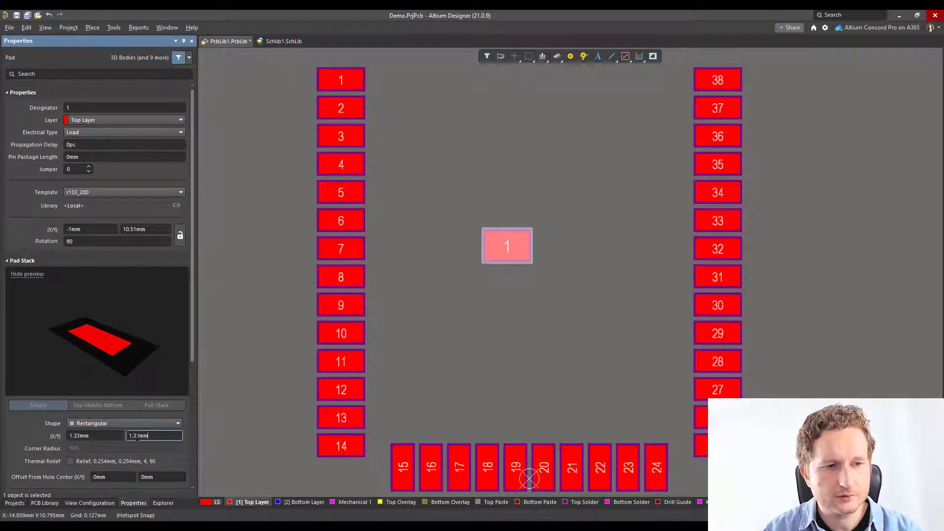
type("m")
key("Return")
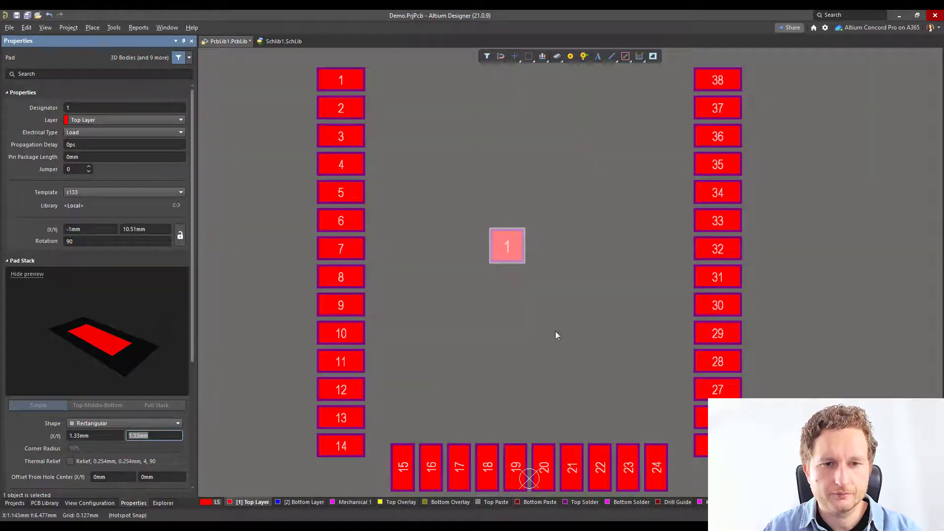
Switch to the datasheet's land pattern and place the Calculator beside the thermal pad dimensions
key("alt+Tab")
key("alt+Tab")
key("alt+Tab")
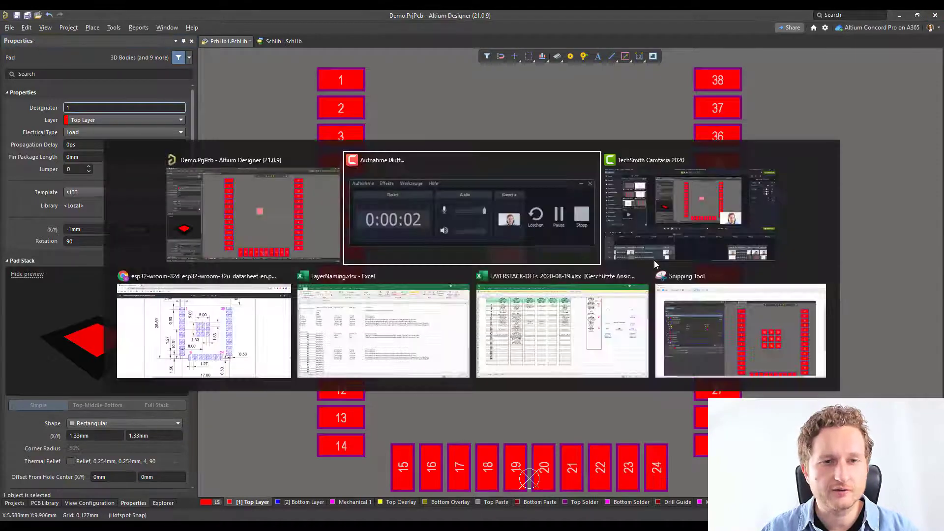
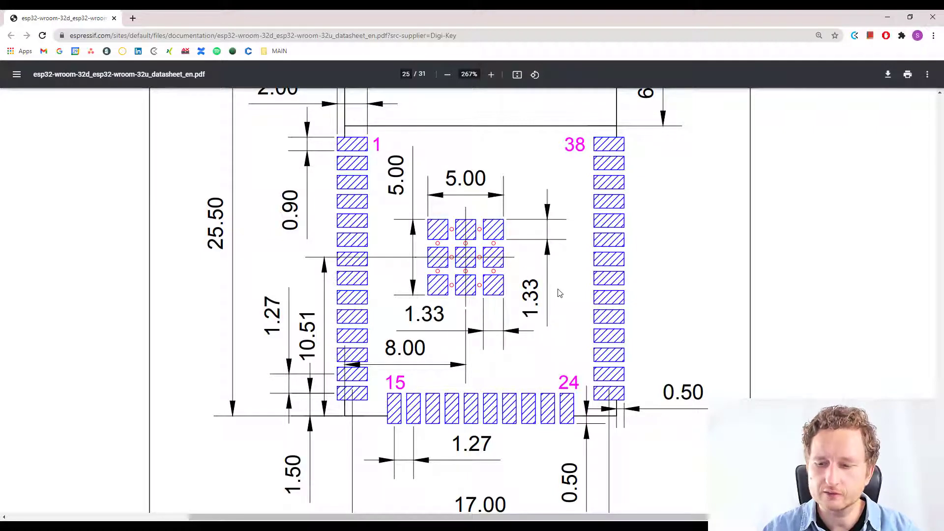
key("alt+Tab")
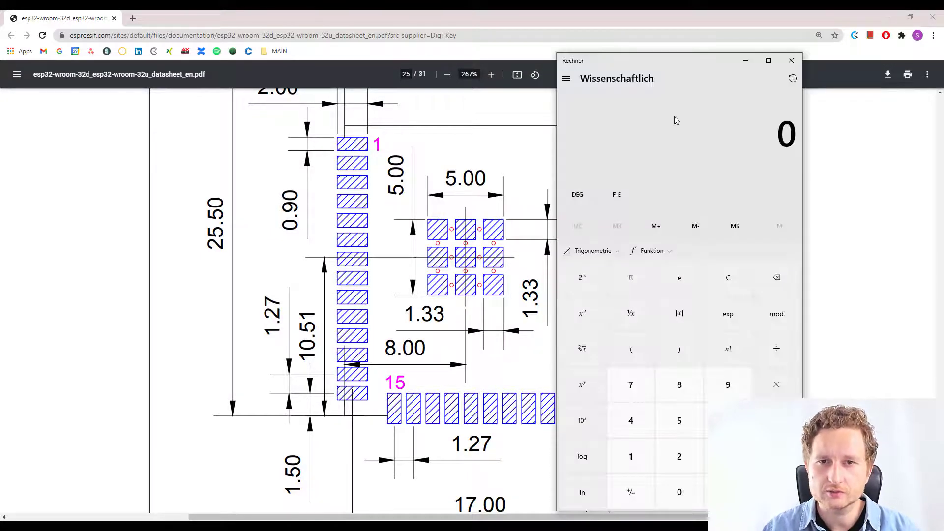
left_click_drag(697, 61, 785, 54)
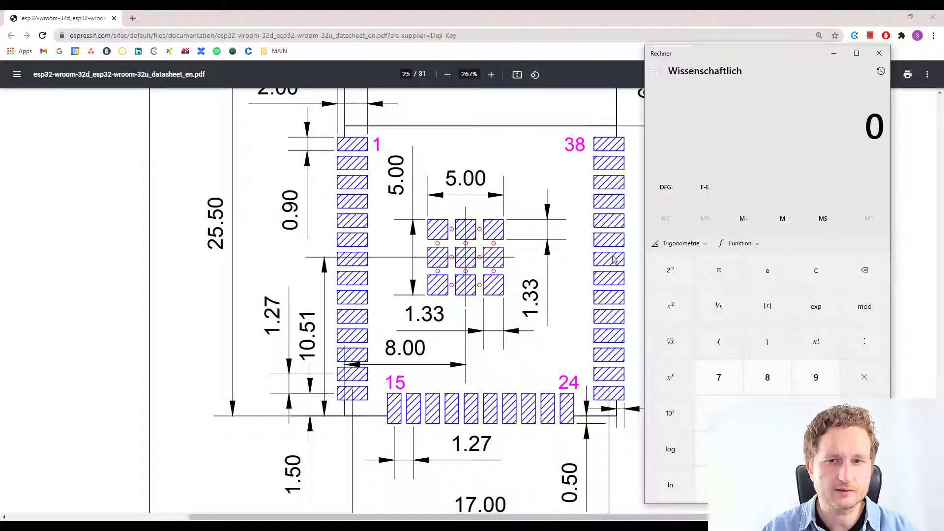
Calculate the thermal pad pitch by subtracting 3.99 from 5, dividing by 2 and adding 1.33
left_click(768, 413)
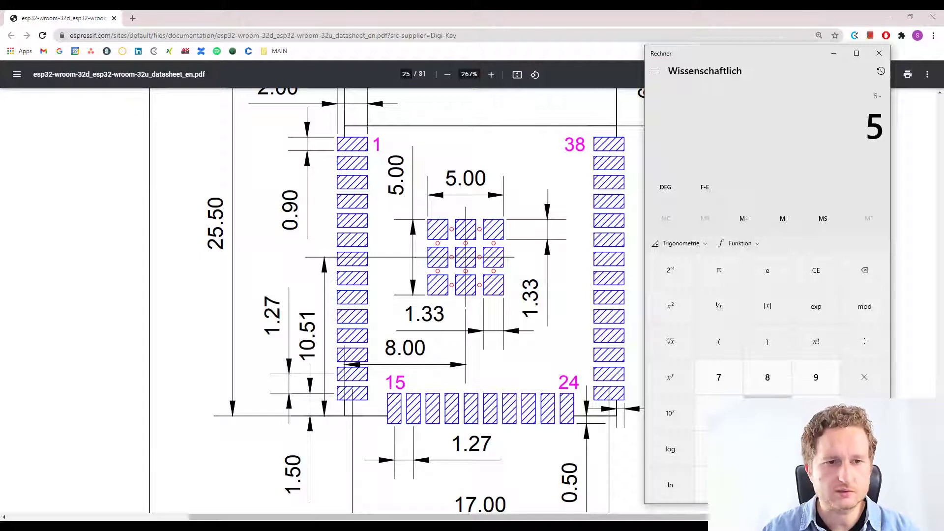
type("3,99")
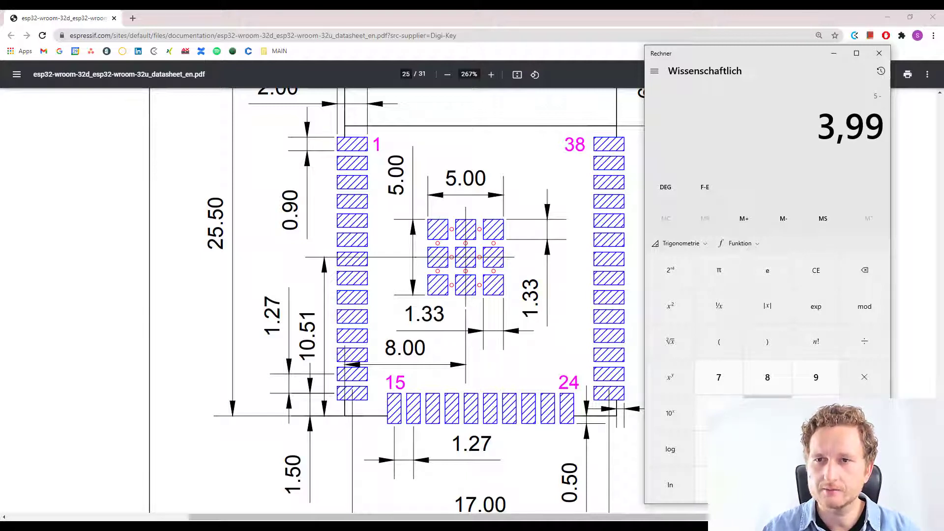
key("Return")
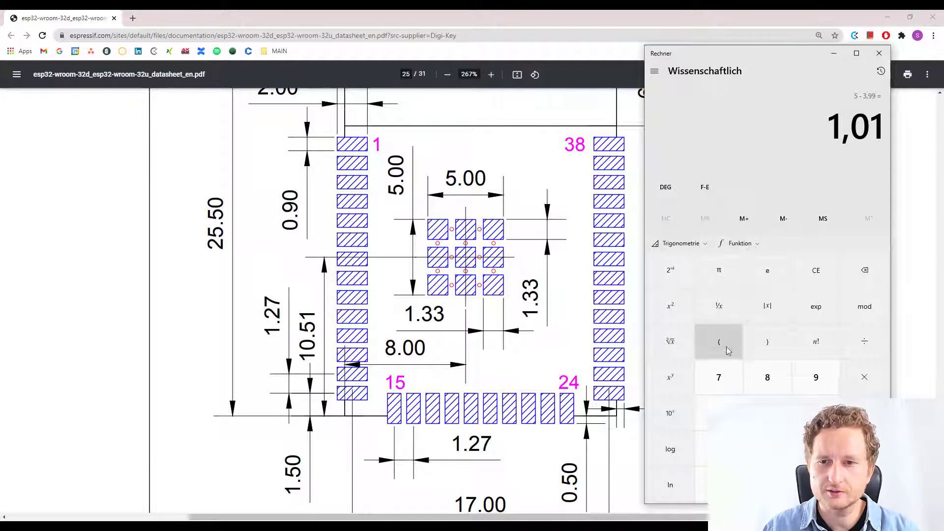
left_click(864, 341)
left_click(767, 449)
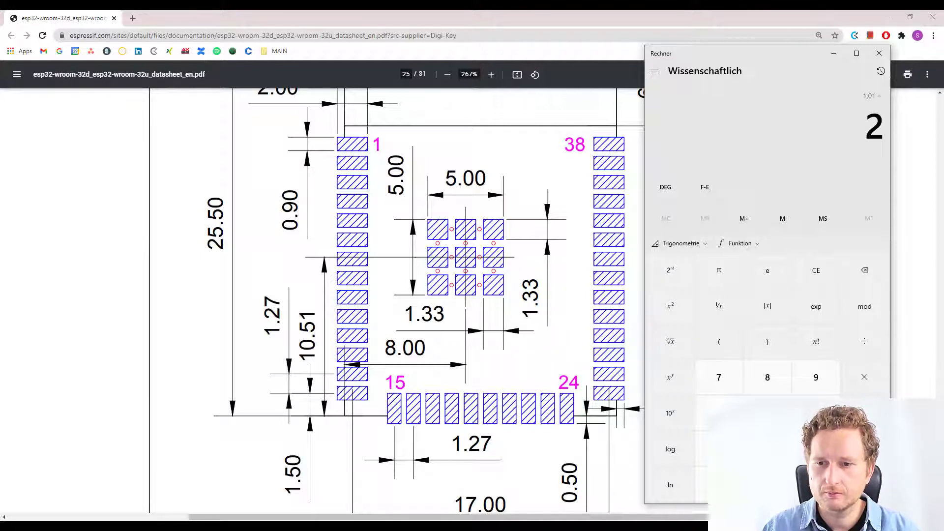
key("Return")
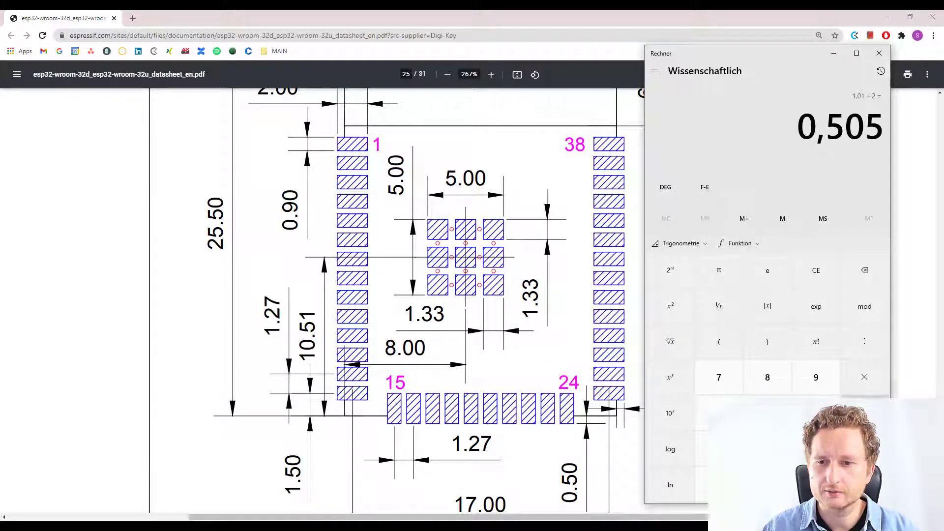
key("plus")
type("1,33")
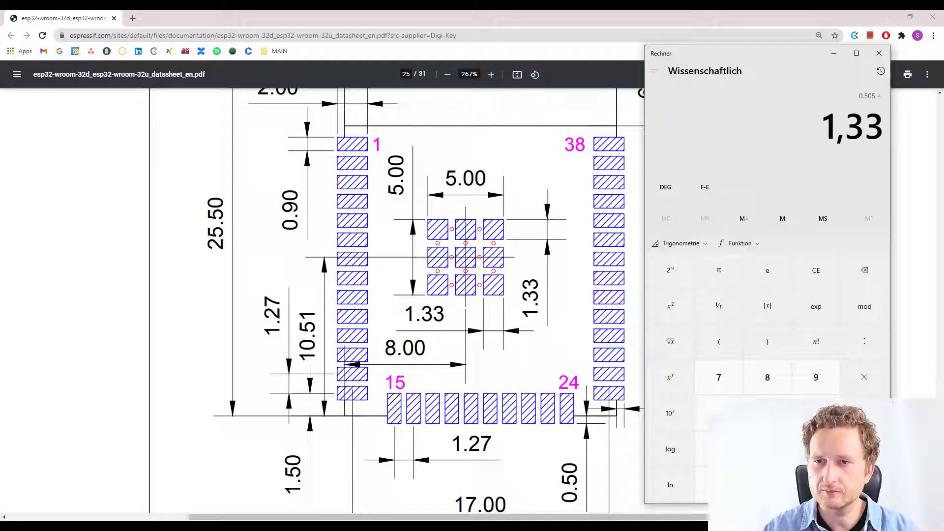
key("Return")
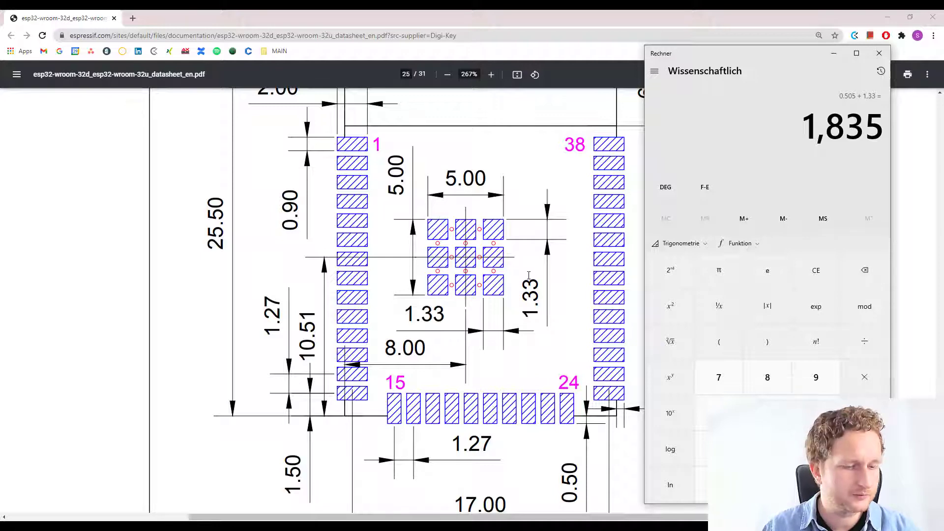
Switch to Altium Designer, copy the central thermal pad using its centre as reference, and paste the copy exactly on top of it
key("alt+Tab")
key("alt+Tab")
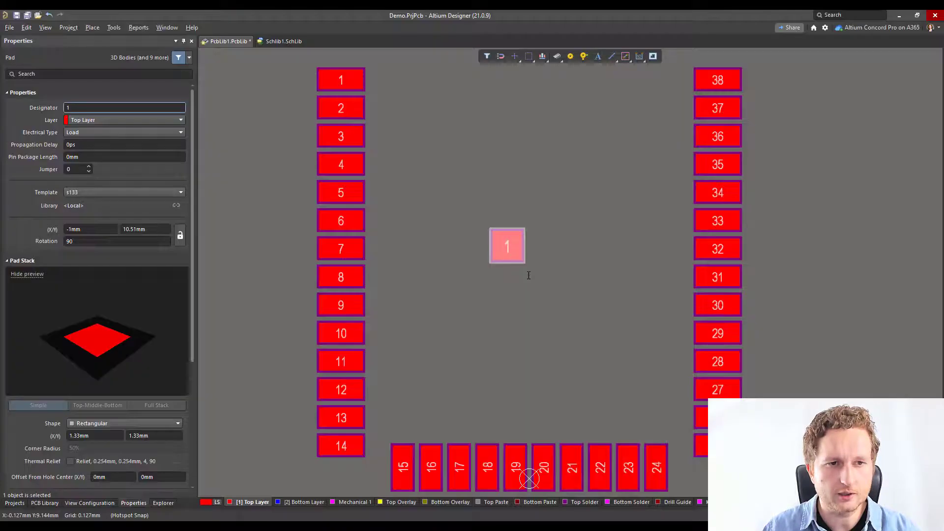
left_click(540, 268)
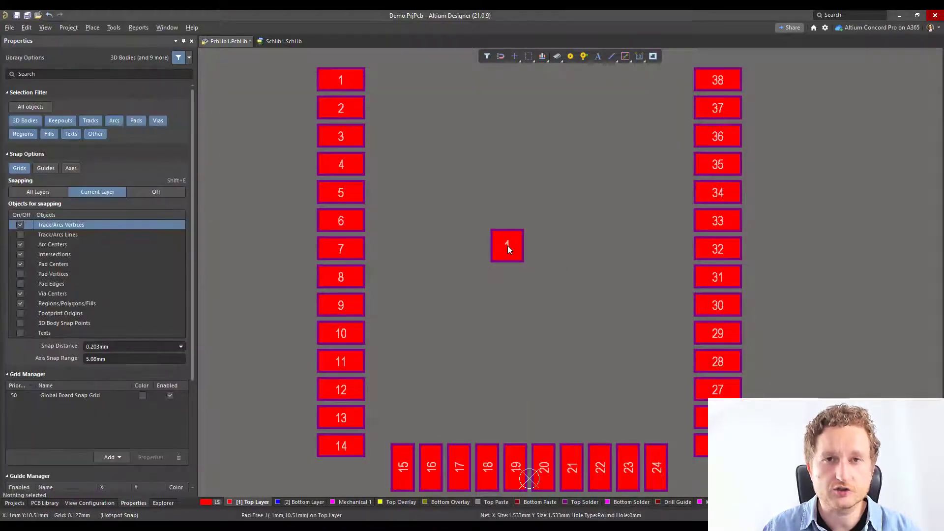
left_click(509, 255)
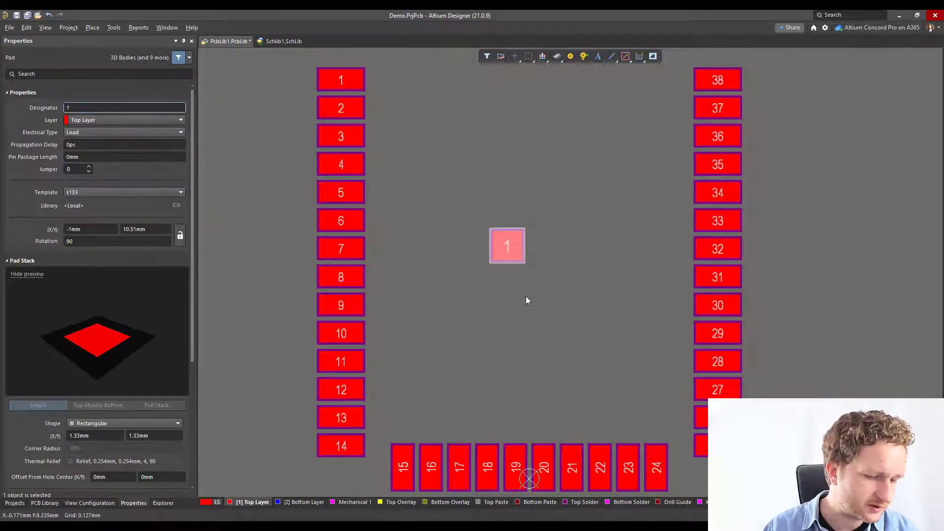
key("ctrl+c")
left_click(508, 247)
scroll(536, 273, "up", 3, "ctrl")
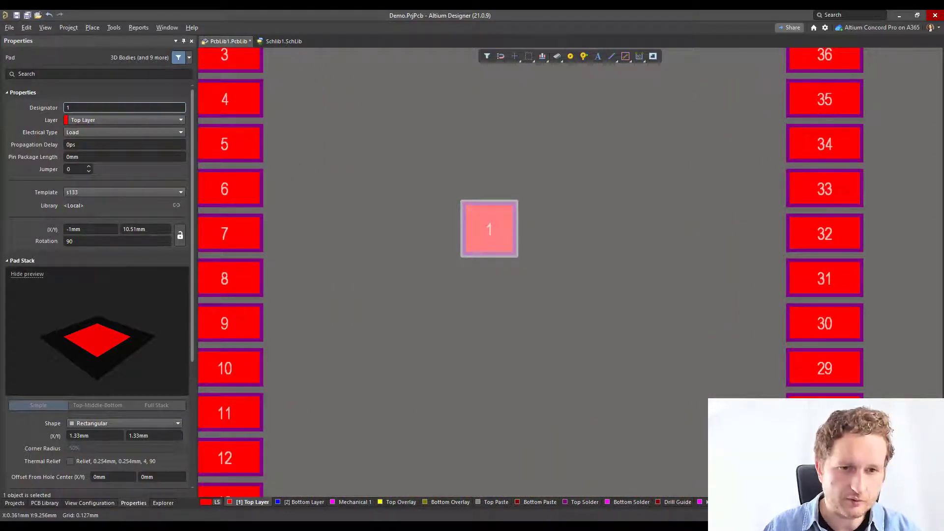
key("ctrl+v")
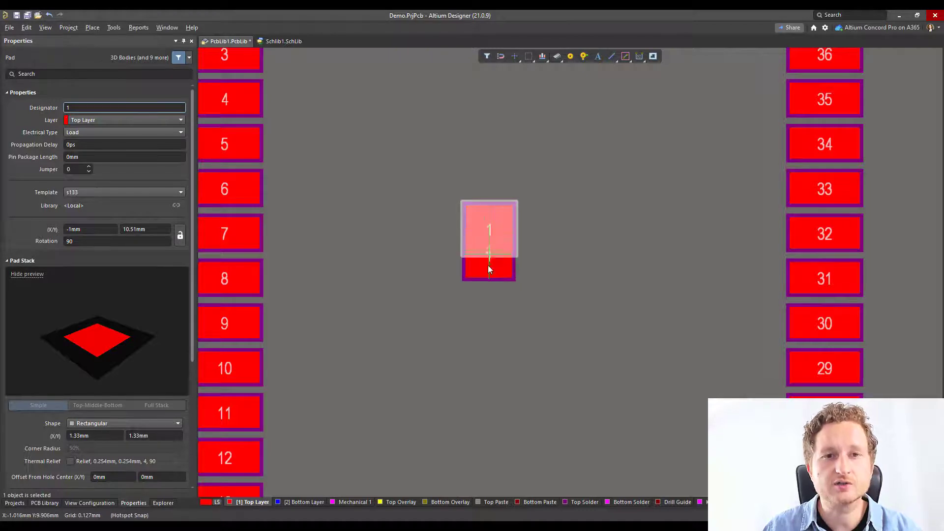
left_click(491, 231)
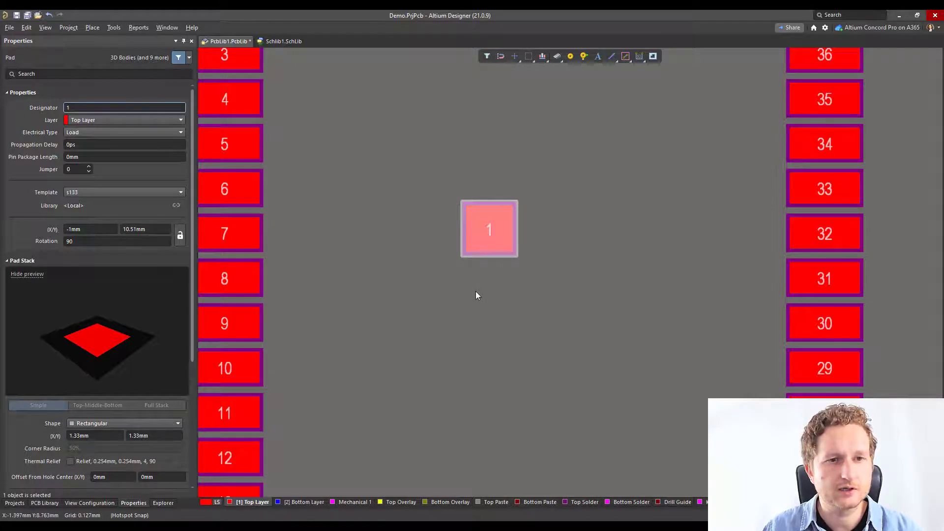
Move the selected thermal pad copy by an X offset of 1.835mm and a Y offset of 0
left_click(33, 29)
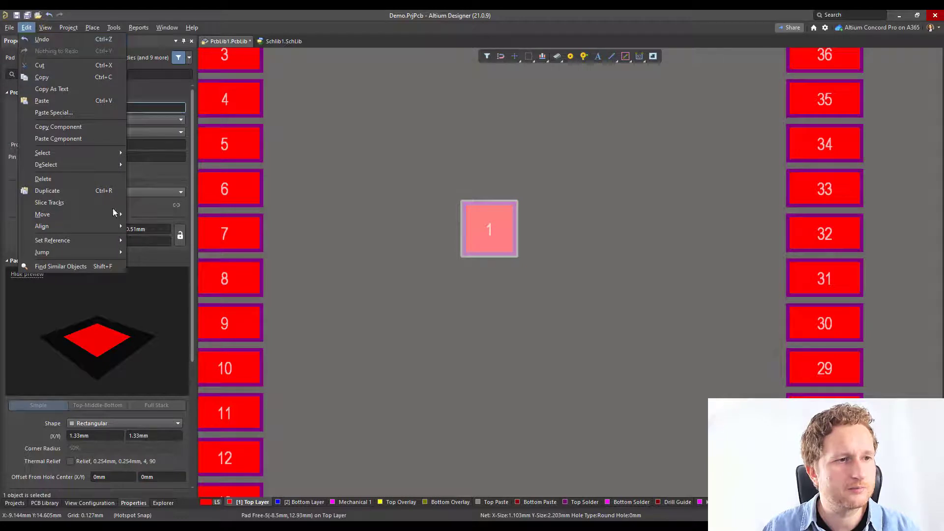
mouse_move(112, 220)
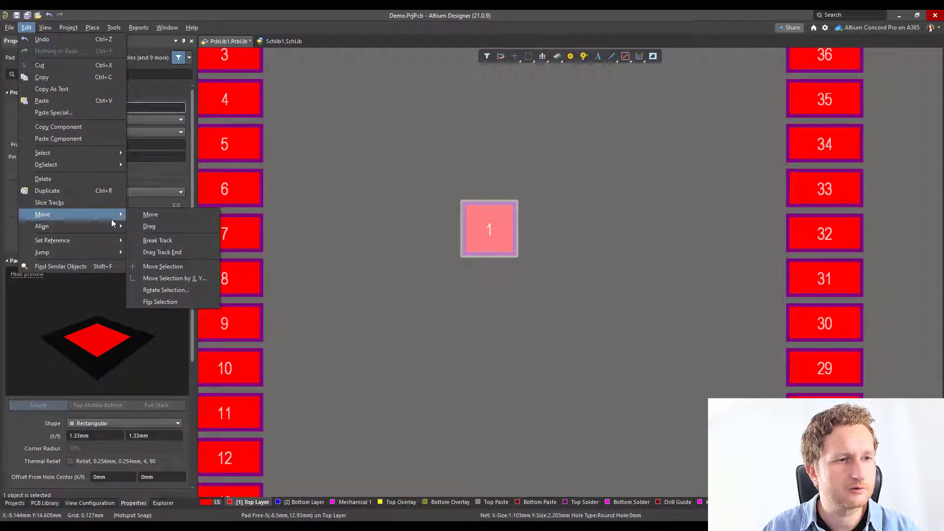
left_click(178, 279)
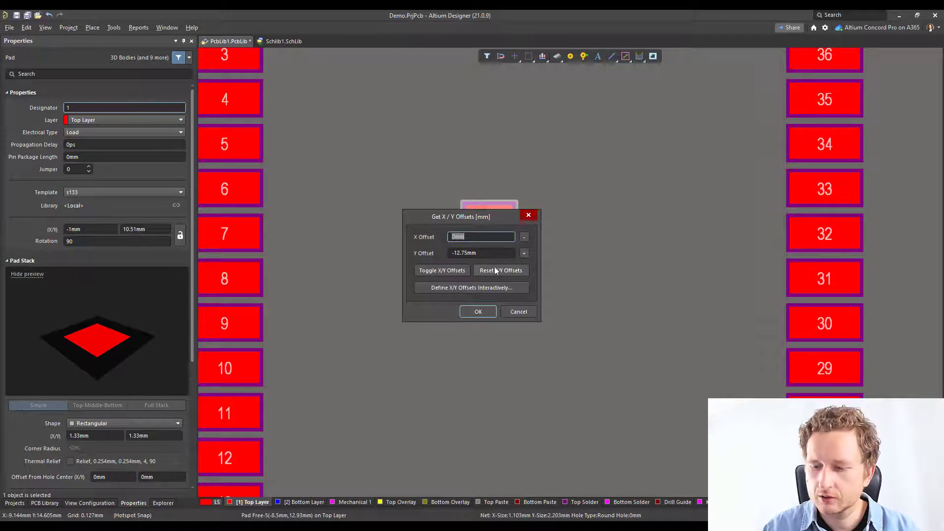
type("1.")
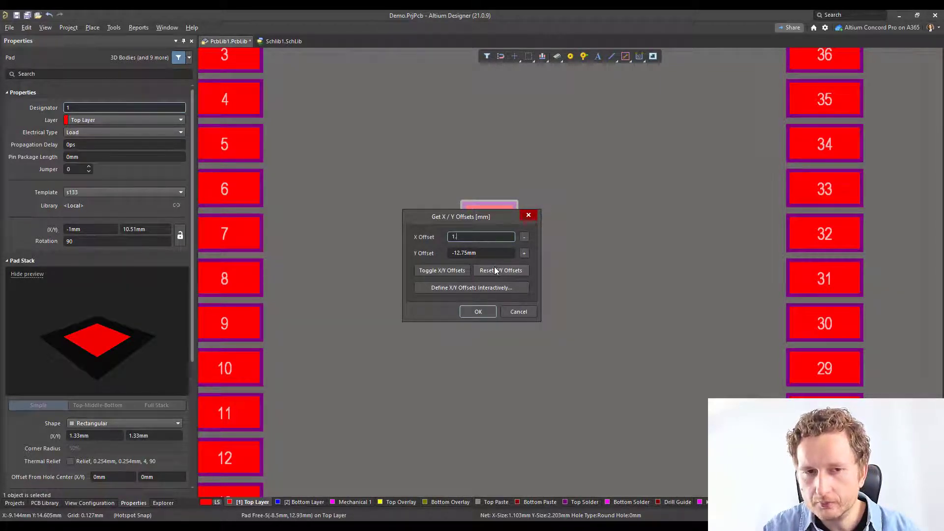
type("8")
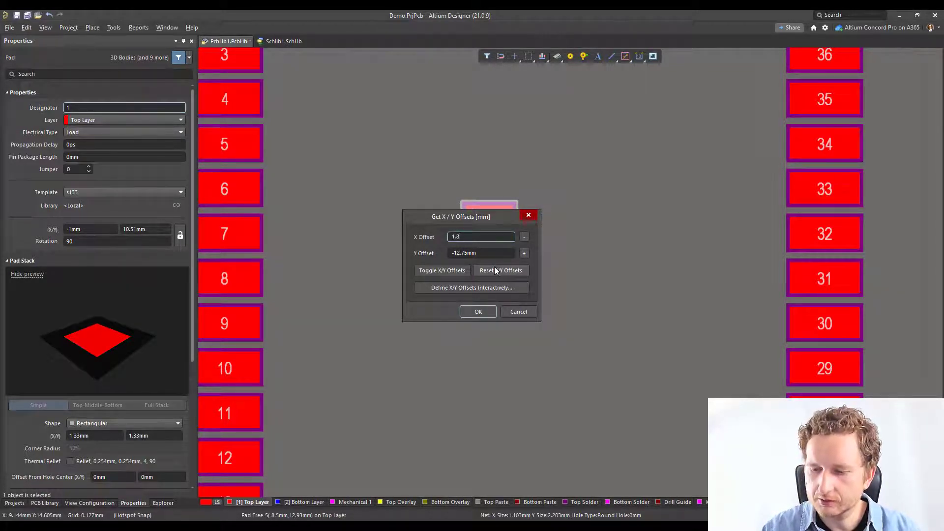
type("35")
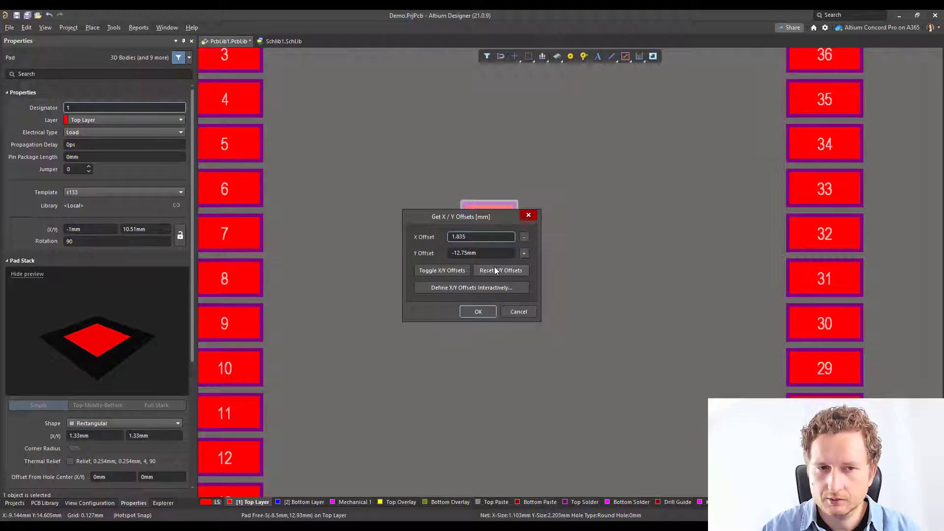
type("mm")
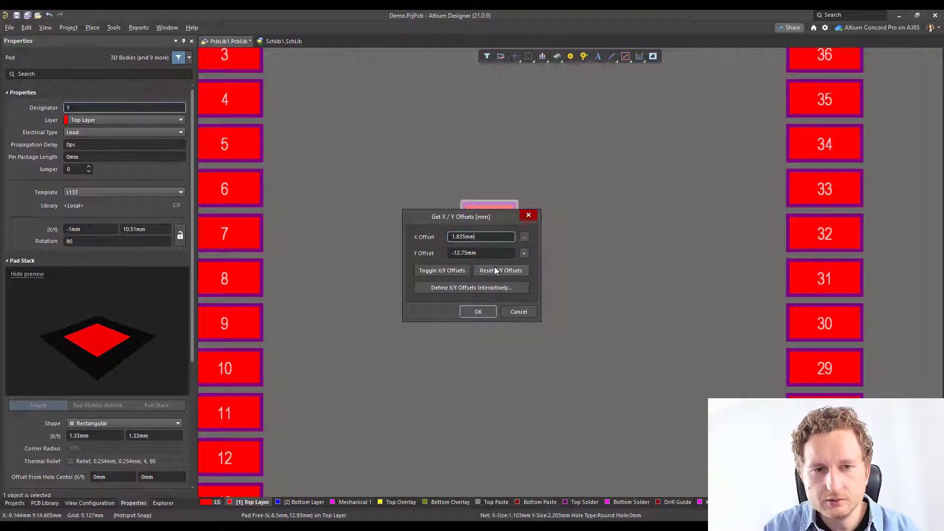
left_click(488, 254)
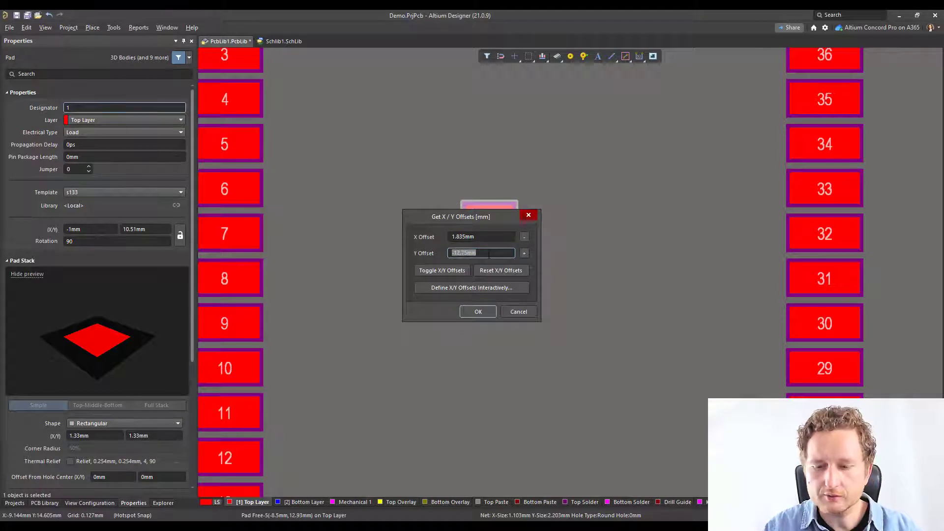
type("0")
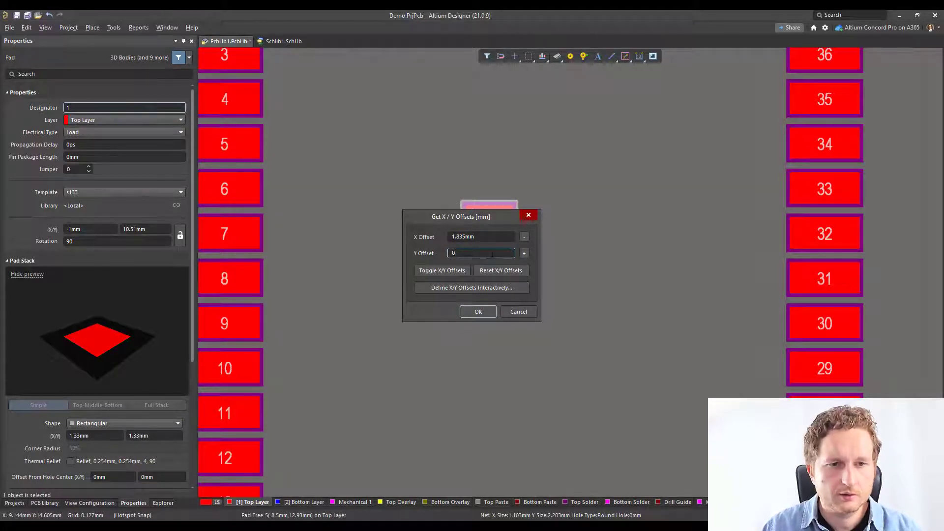
left_click(477, 312)
left_click(561, 276)
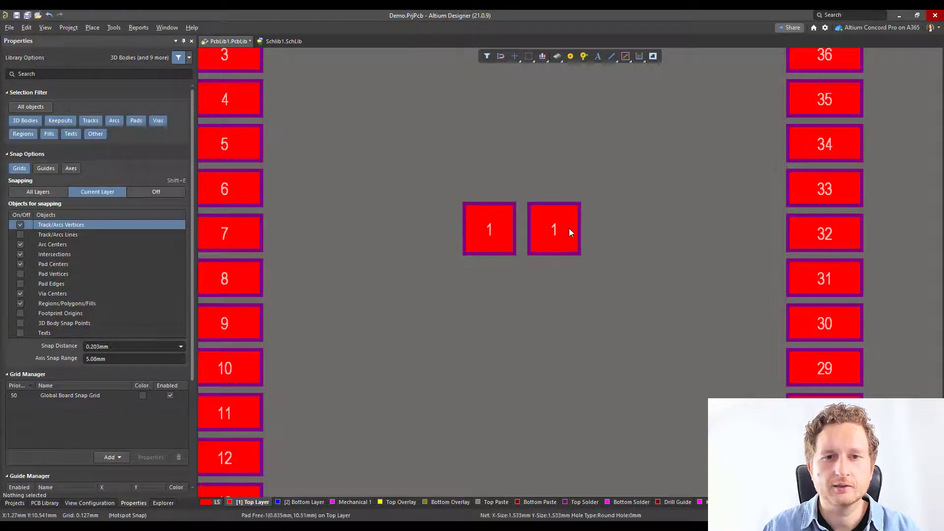
Copy the right thermal pad with the central pad's centre as reference and paste it rotated 180° to the left of the central pad
left_click_drag(520, 148, 642, 301)
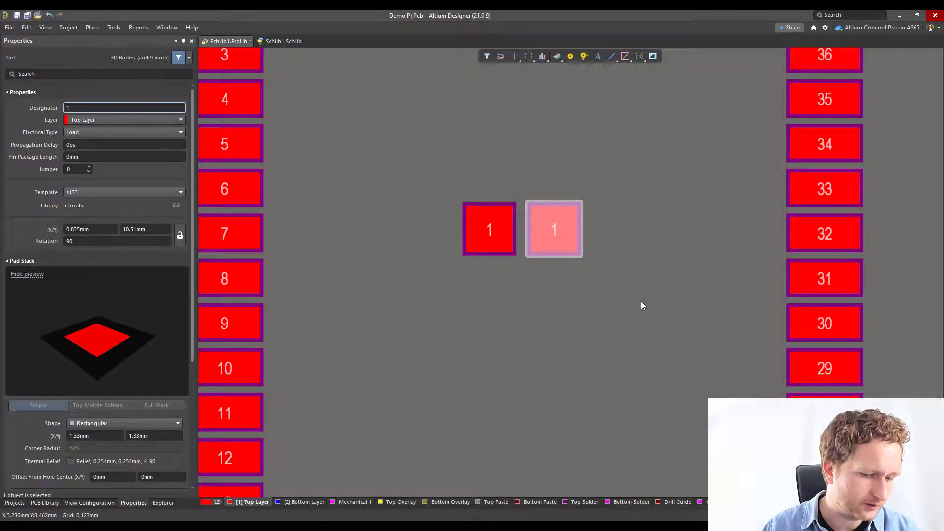
key("ctrl+c")
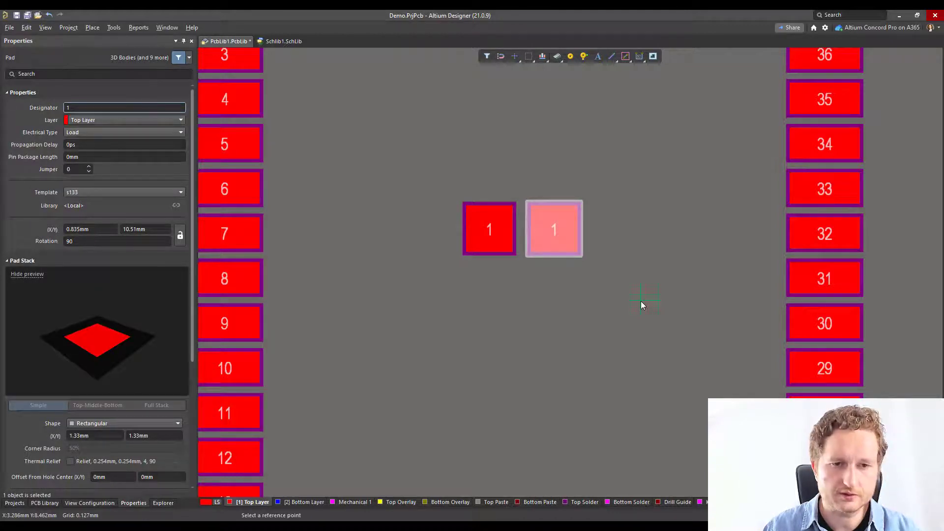
left_click(490, 229)
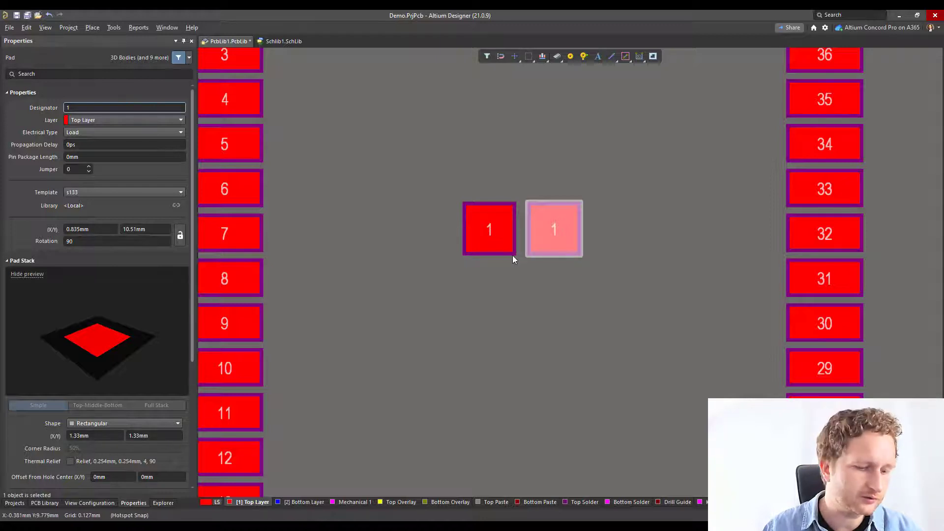
key("ctrl+v")
key("space")
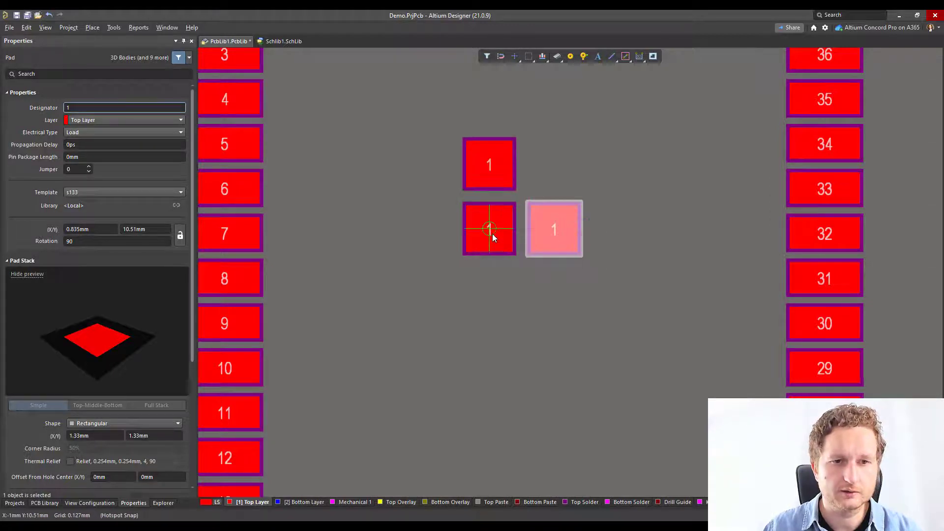
key("space")
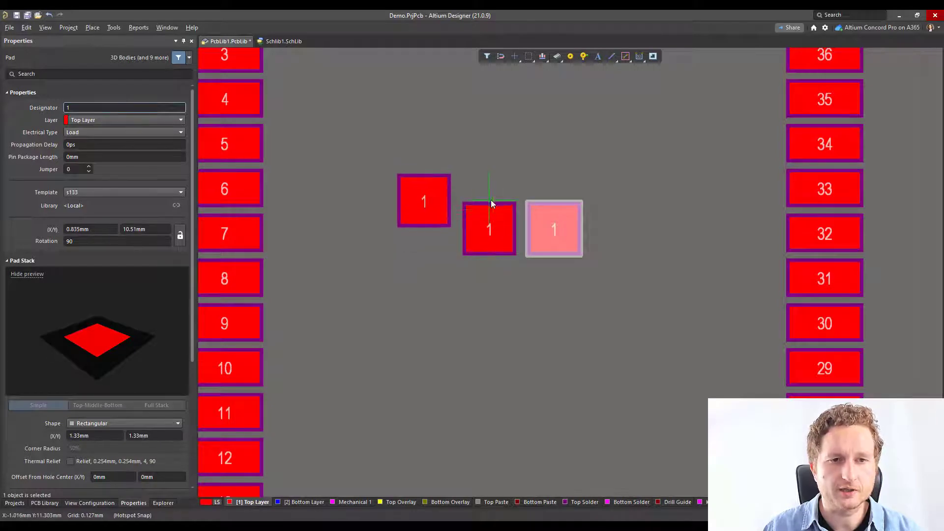
left_click(495, 230)
Paste three rotated copies of the thermal pad, one directly below each pad of the existing row
key("ctrl+v")
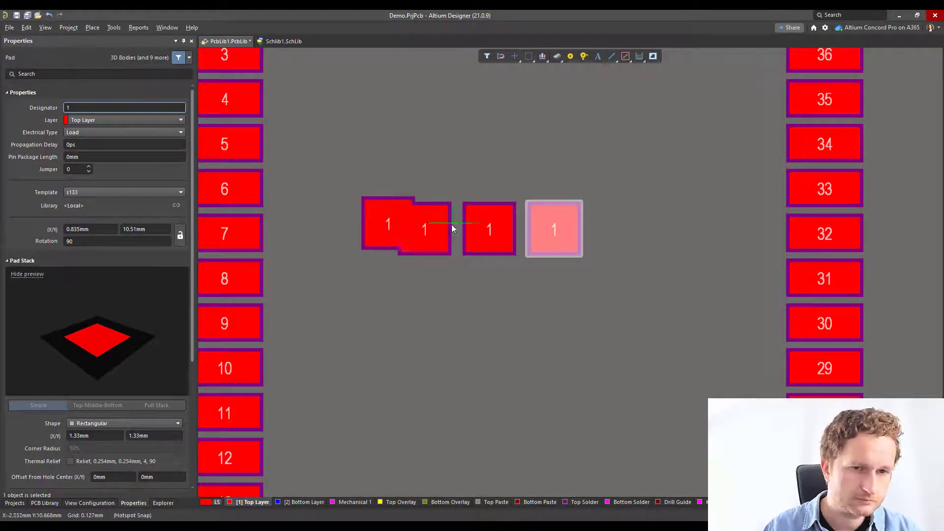
key("space")
left_click(428, 230)
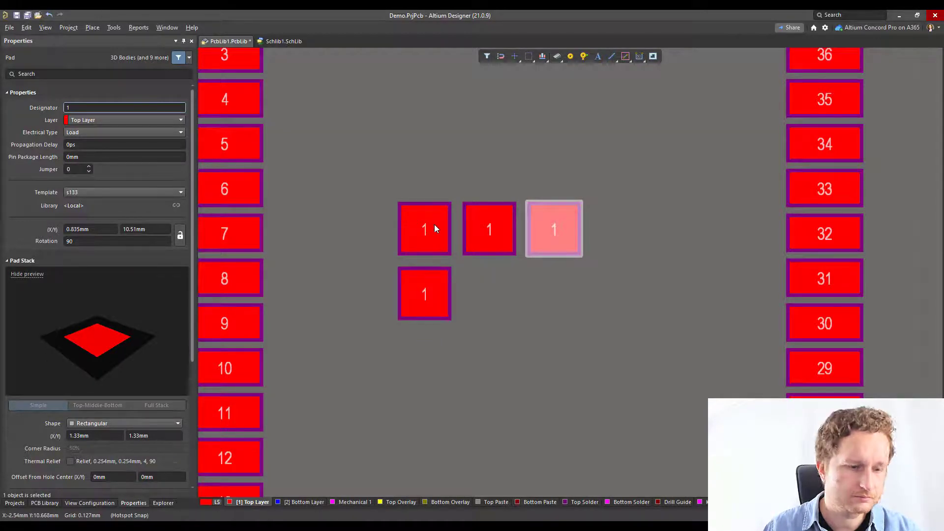
key("ctrl+v")
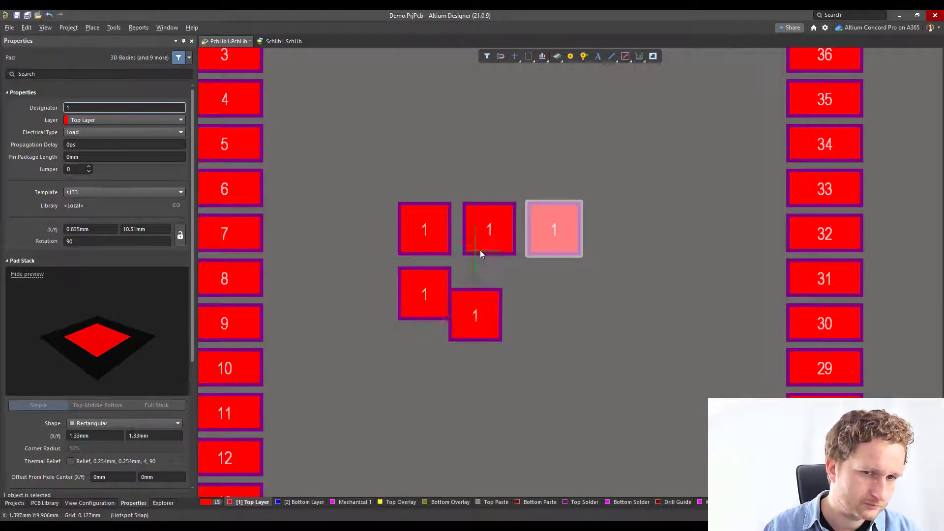
left_click(489, 231)
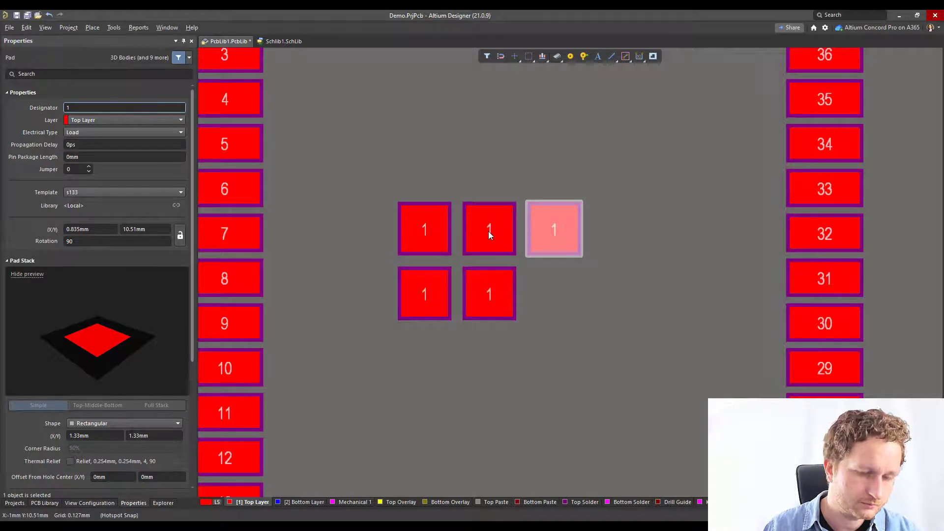
key("ctrl+v")
left_click(551, 232)
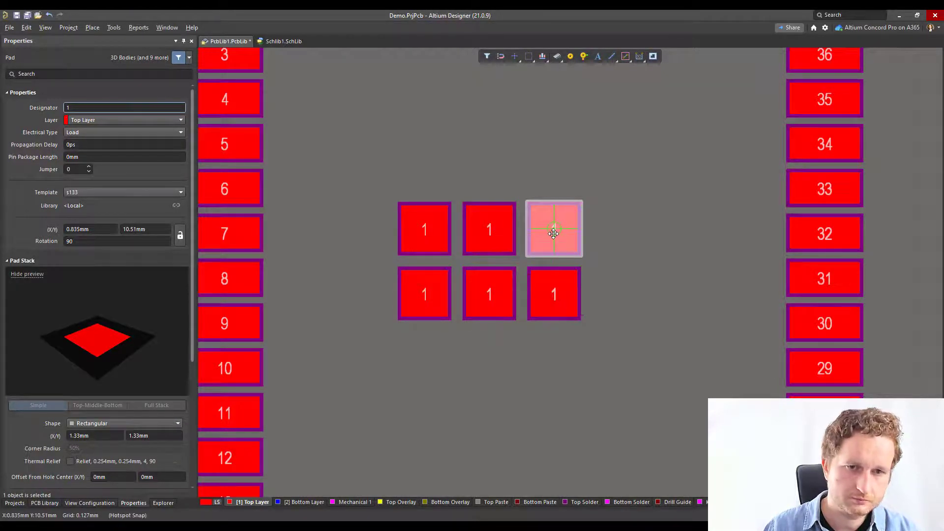
key("ctrl+v")
key("Escape")
Copy the lower row of three thermal pads, referenced to the middle row's left pad centre, and paste it rotated 180° above the middle row
left_click_drag(359, 235, 618, 347)
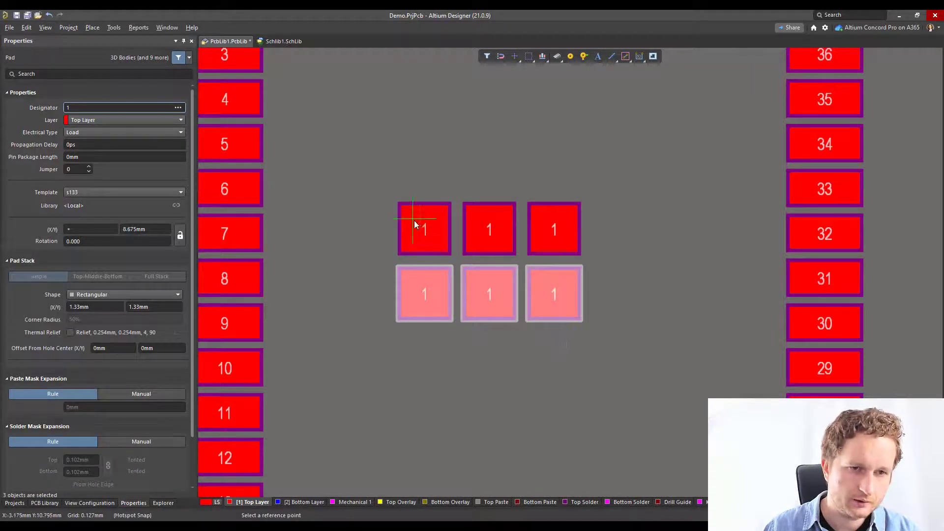
key("ctrl+v")
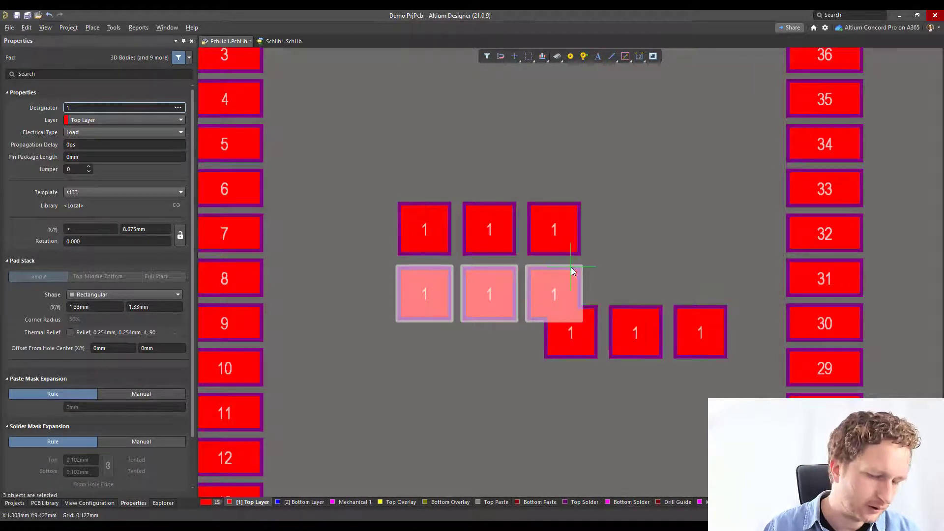
key("space")
key("space")
left_click(556, 229)
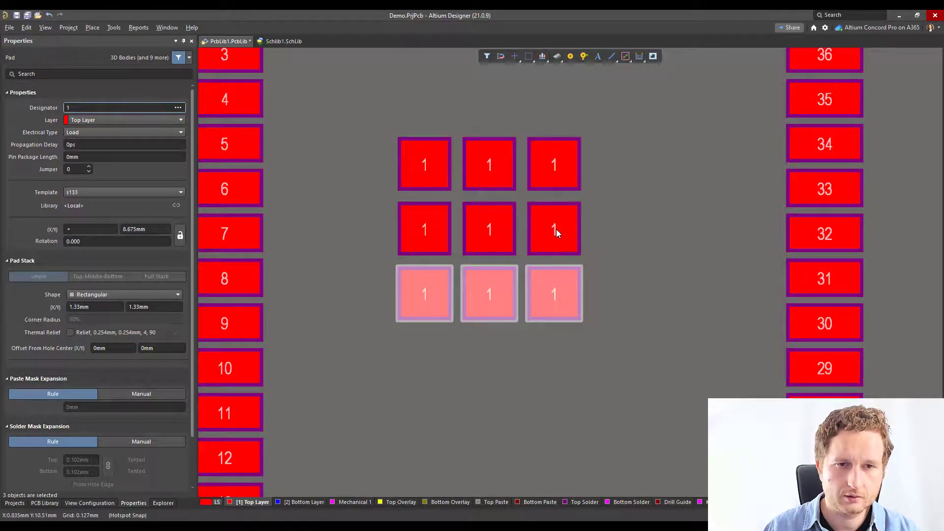
left_click(649, 234)
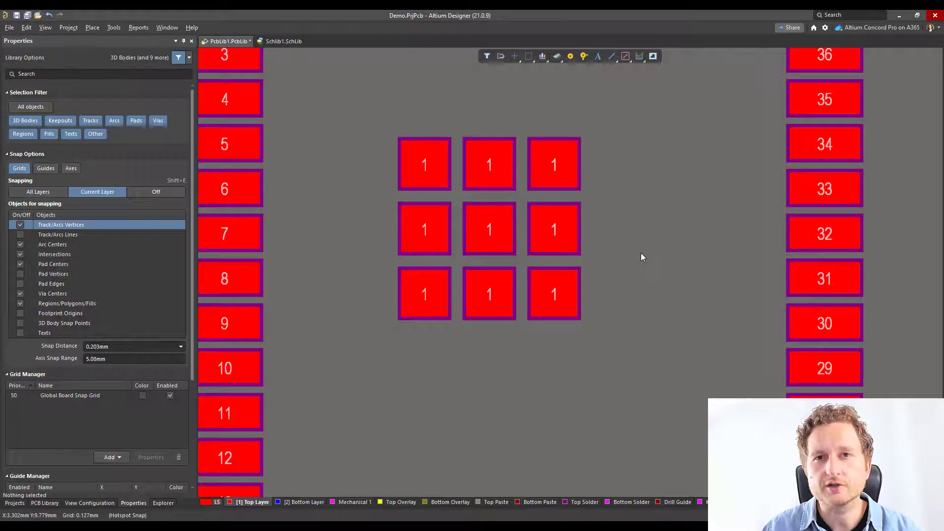
Inspect the properties of the central and upper-right thermal pads
scroll(624, 265, "down", 3, "ctrl")
scroll(633, 244, "down", 1)
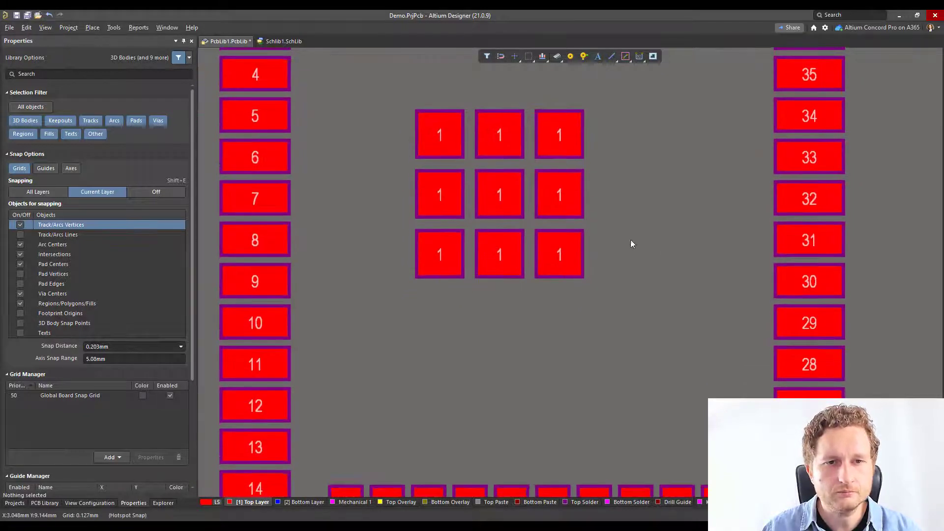
left_click(503, 196)
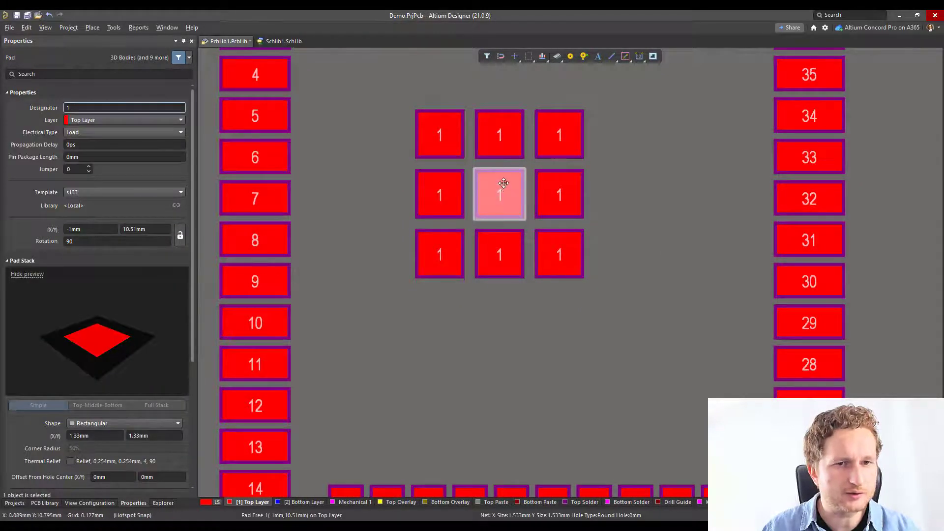
left_click(629, 200)
left_click(565, 142)
scroll(635, 182, "up", 2, "ctrl")
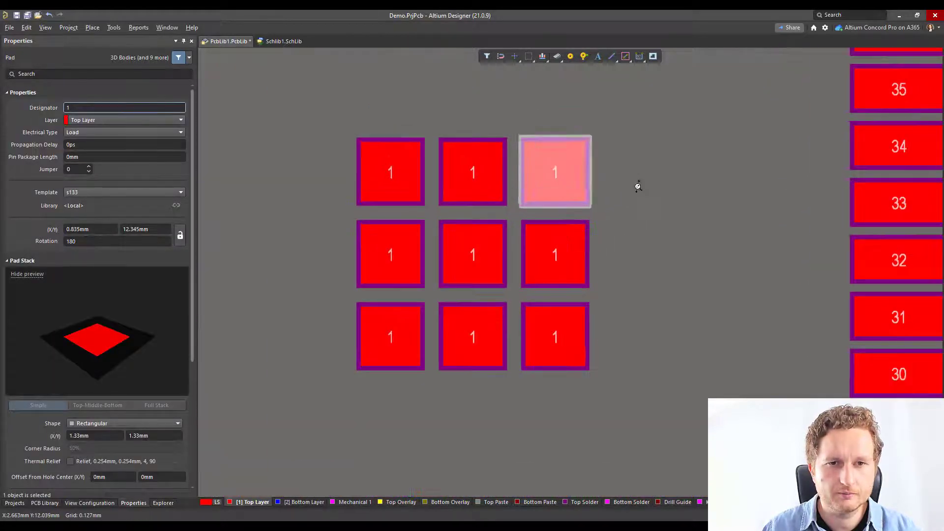
left_click(638, 186)
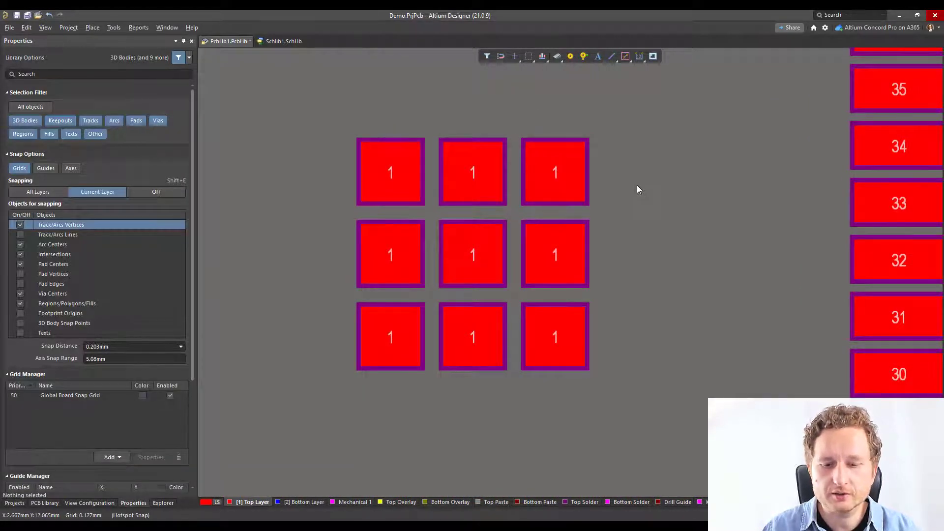
Measure the centre-to-centre spacing of the upper row's middle and right pads and the lower row's left and middle pads, and clear the measurements
left_click(137, 27)
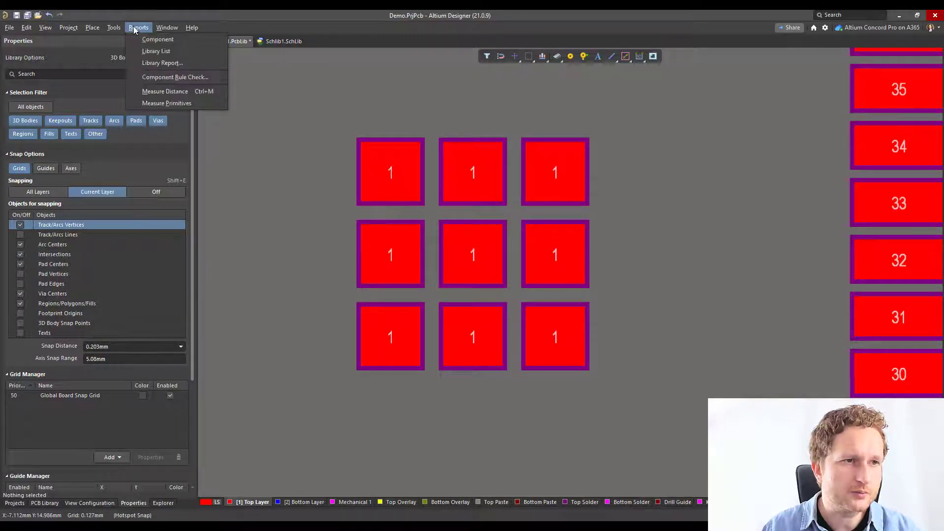
left_click(184, 91)
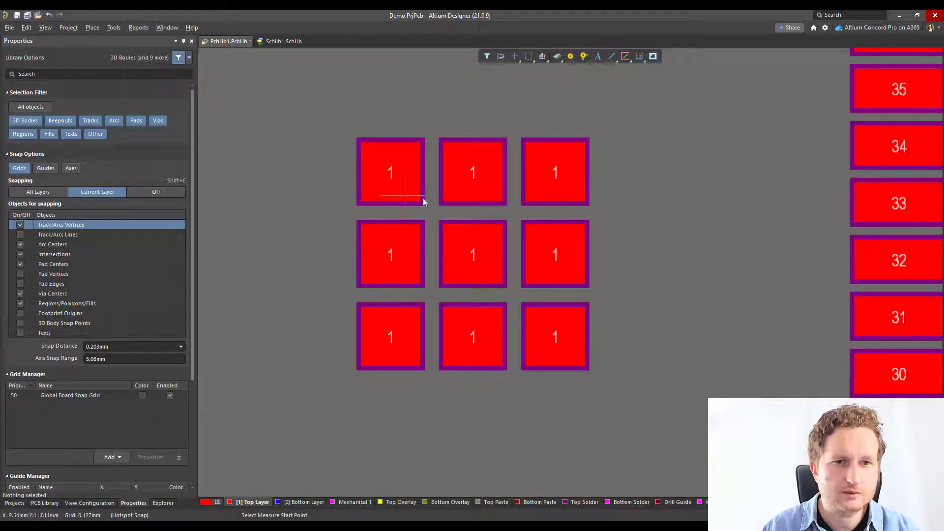
left_click(480, 173)
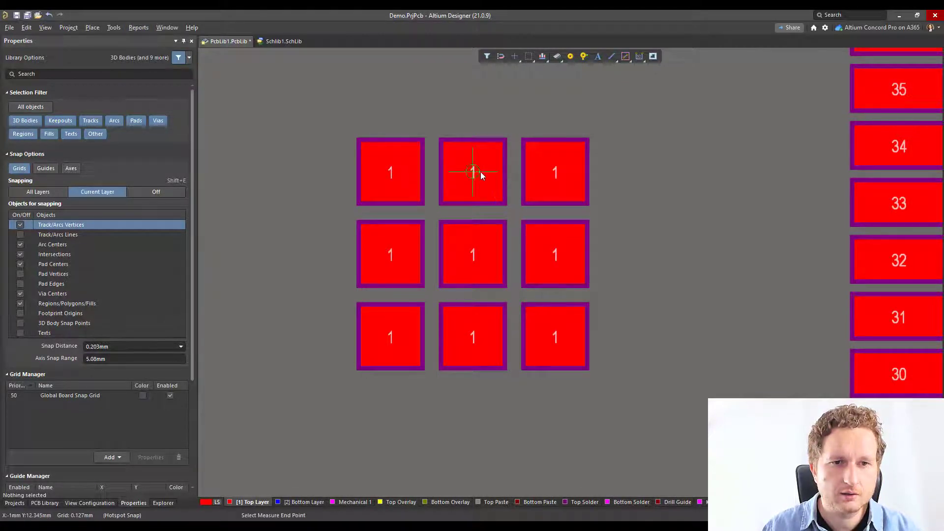
left_click(552, 174)
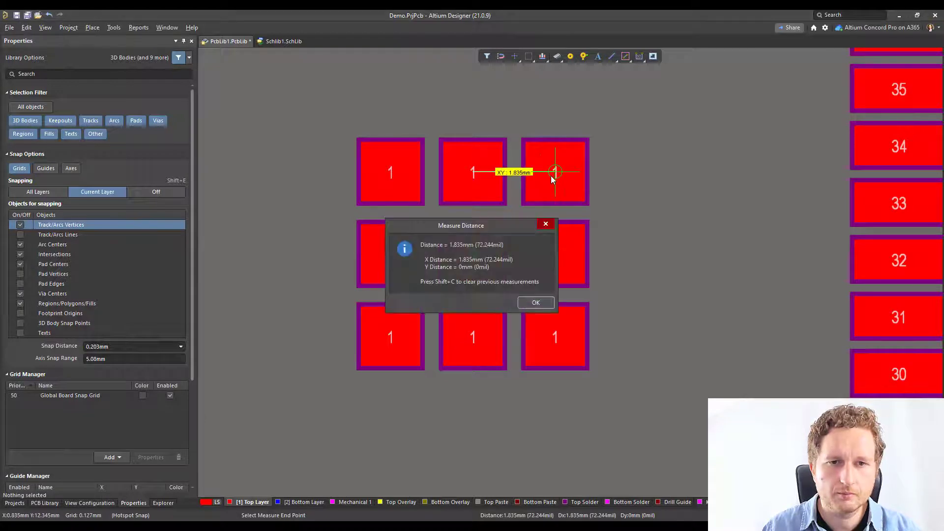
left_click(536, 303)
left_click(389, 336)
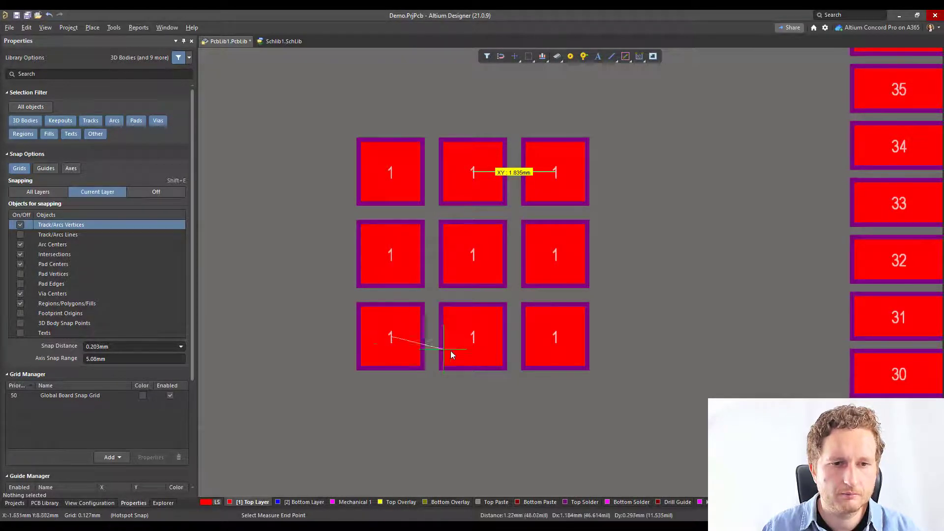
left_click(471, 341)
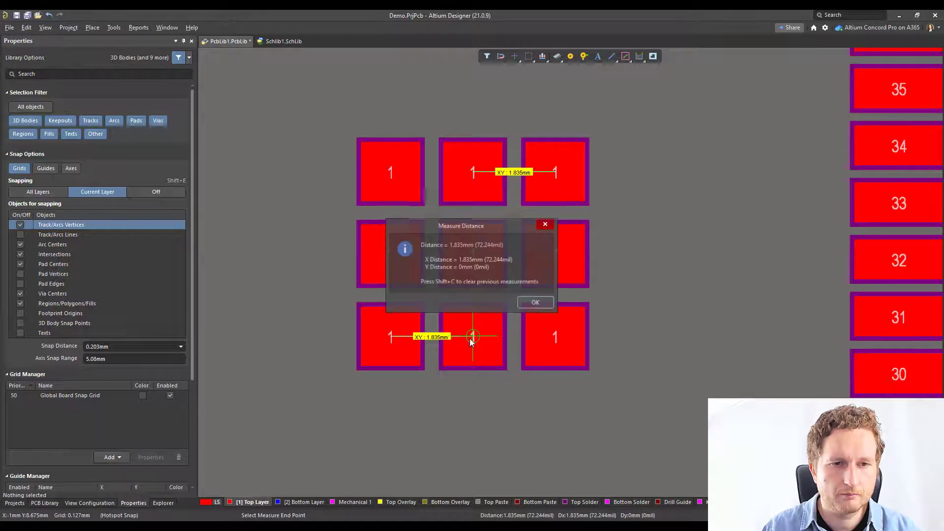
left_click(535, 303)
key("Escape")
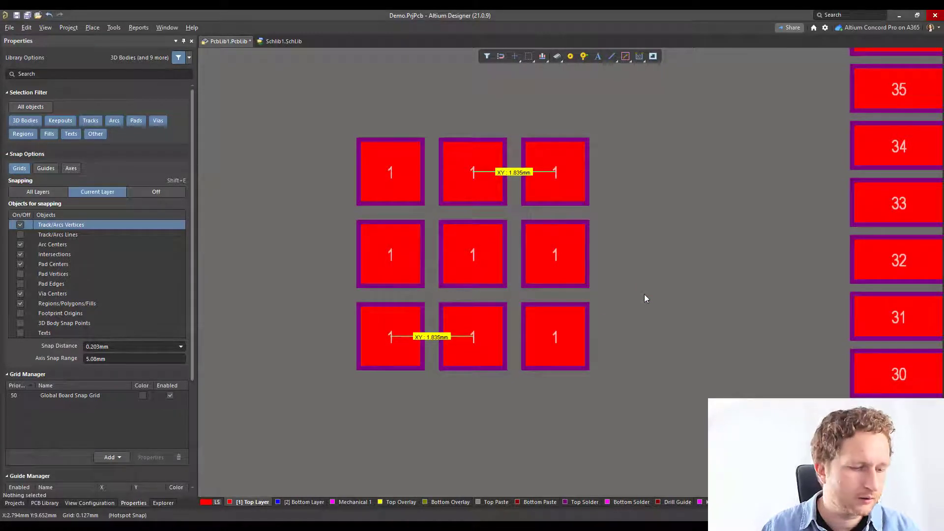
key("shift+c")
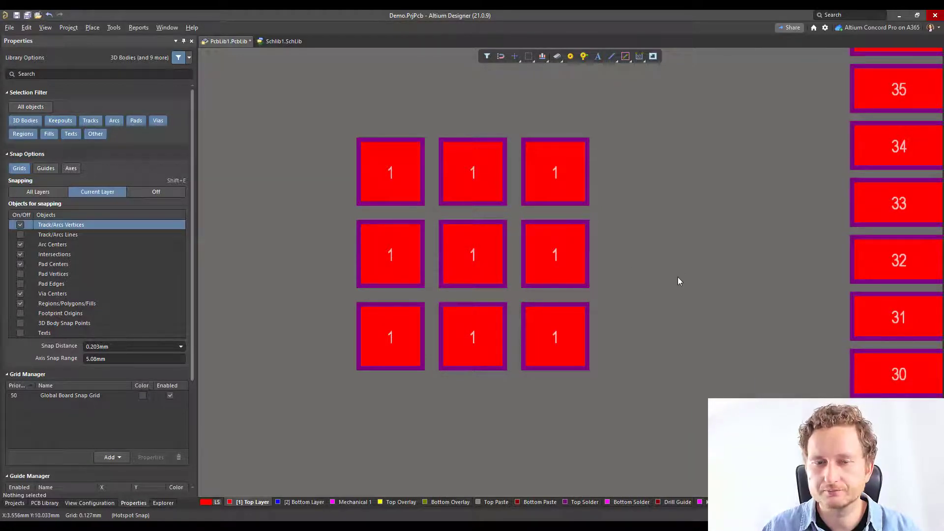
Set the designator of all nine central thermal pads to 39
scroll(666, 297, "down", 3, "ctrl")
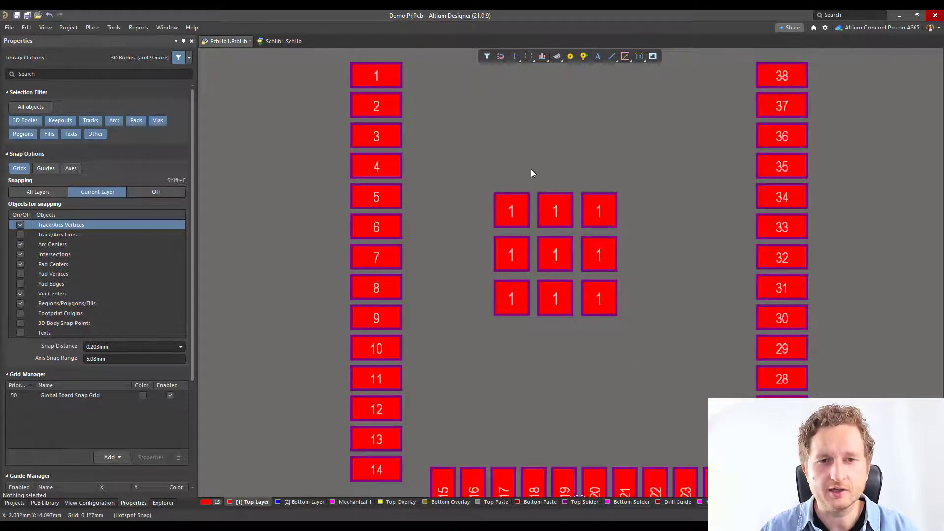
mouse_move(534, 173)
right_mouse_down()
mouse_move(542, 150)
mouse_move(539, 166)
right_mouse_up()
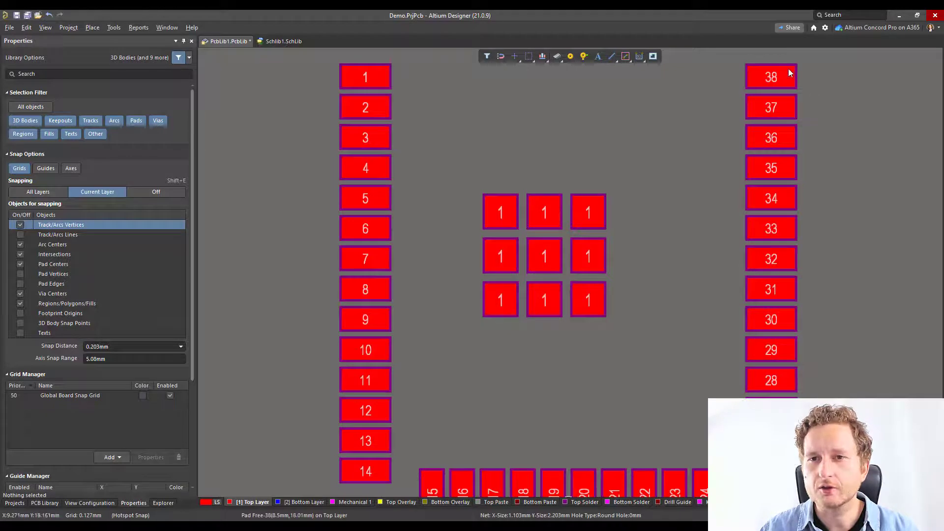
left_click_drag(462, 149, 658, 357)
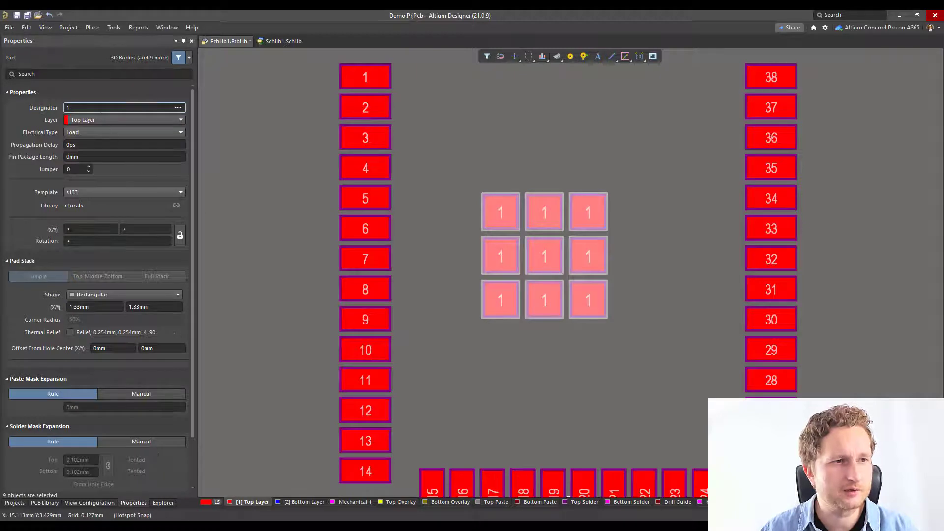
left_click(100, 107)
type("39")
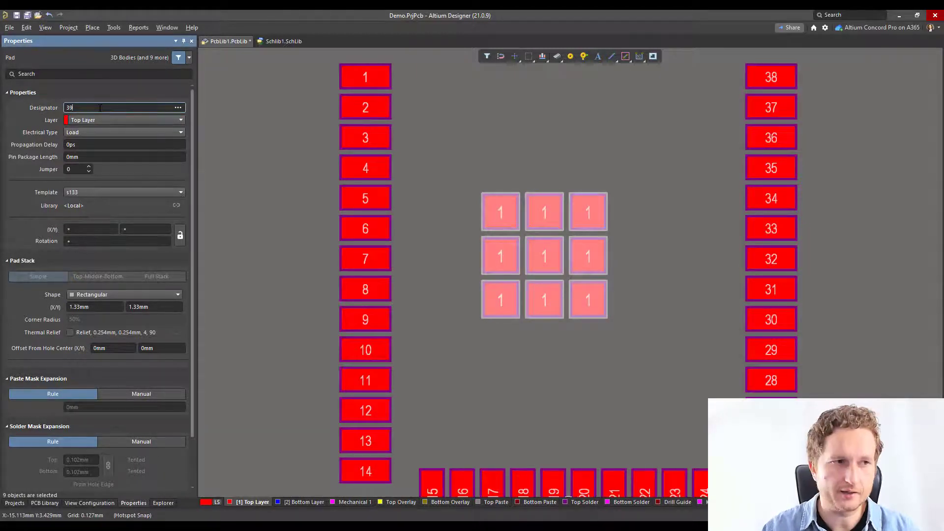
key("Return")
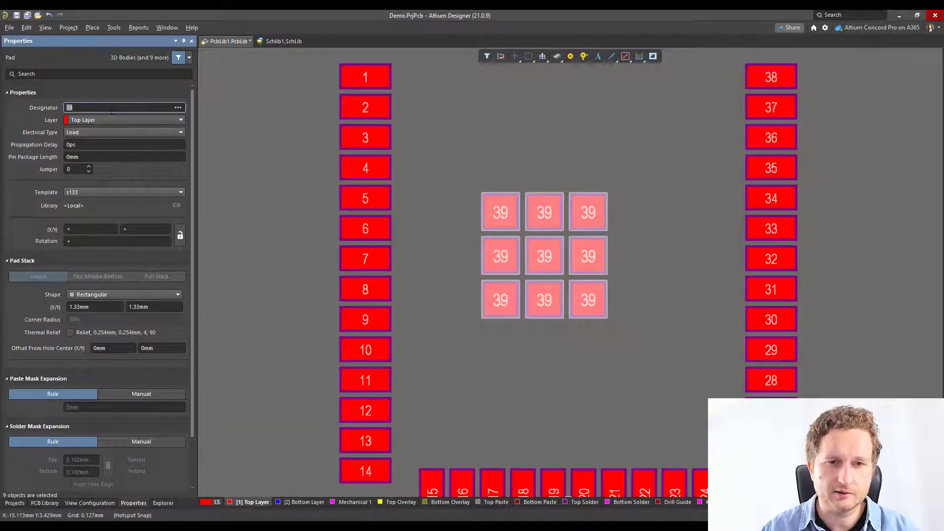
left_click(531, 145)
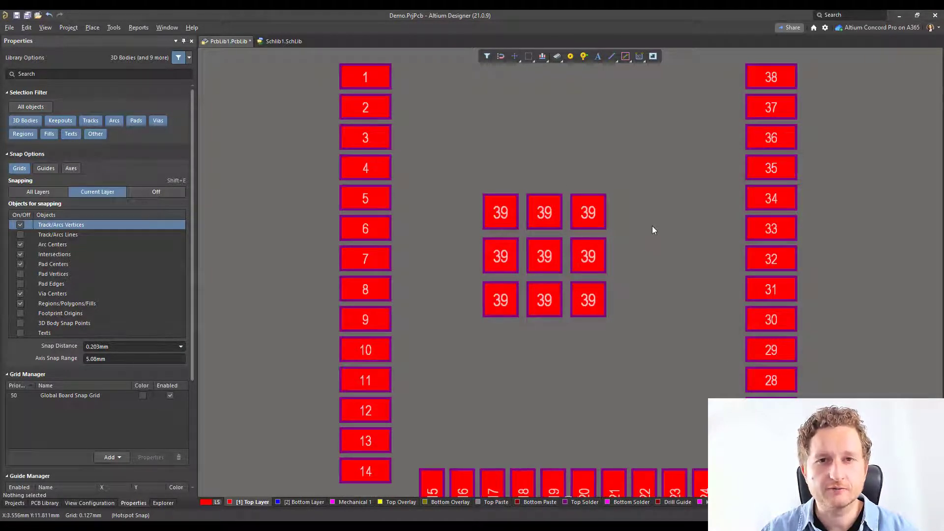
Switch to the ESP32-WROOM-32D datasheet in Chrome and examine the ground pin numbering in the Peripheral Schematics section
key("alt+Tab")
key("alt+Tab")
key("alt+Tab")
key("alt+Tab")
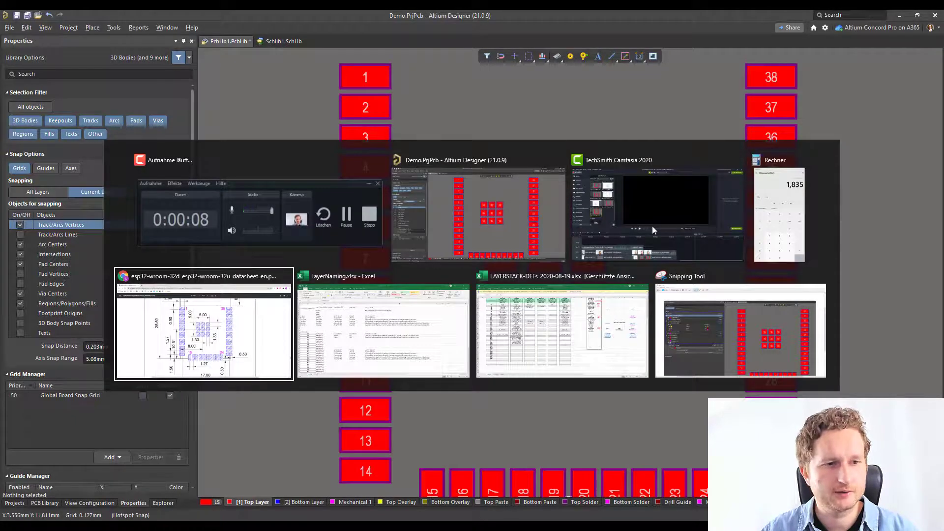
scroll(653, 230, "down", 3, "ctrl")
scroll(654, 232, "up", 3)
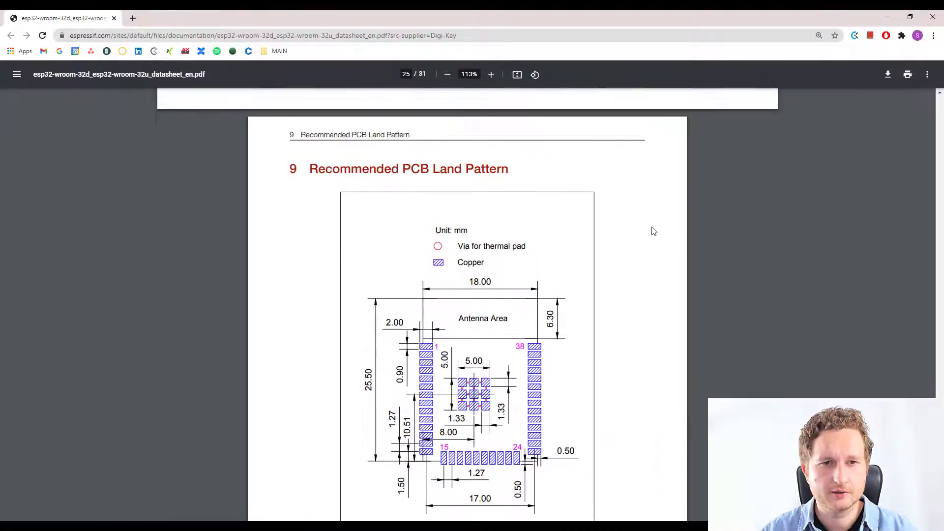
scroll(654, 231, "up", 15)
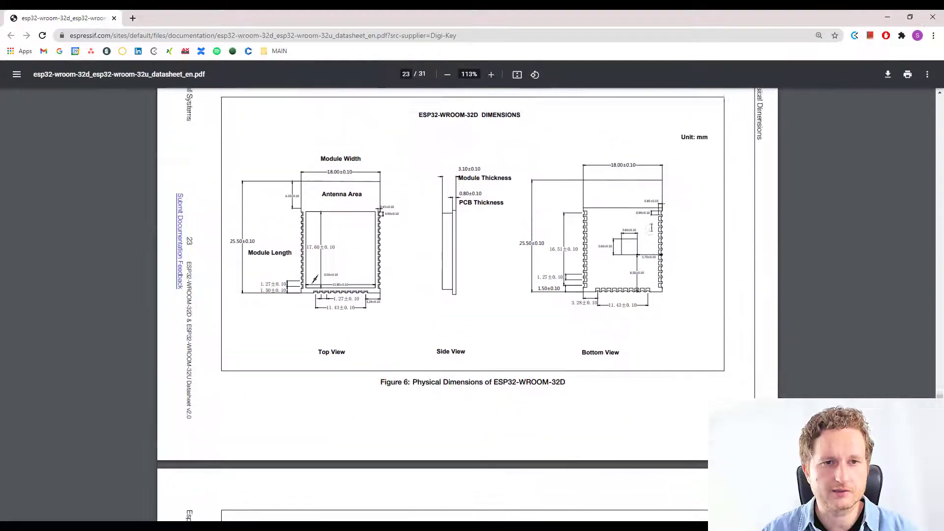
scroll(651, 227, "up", 15)
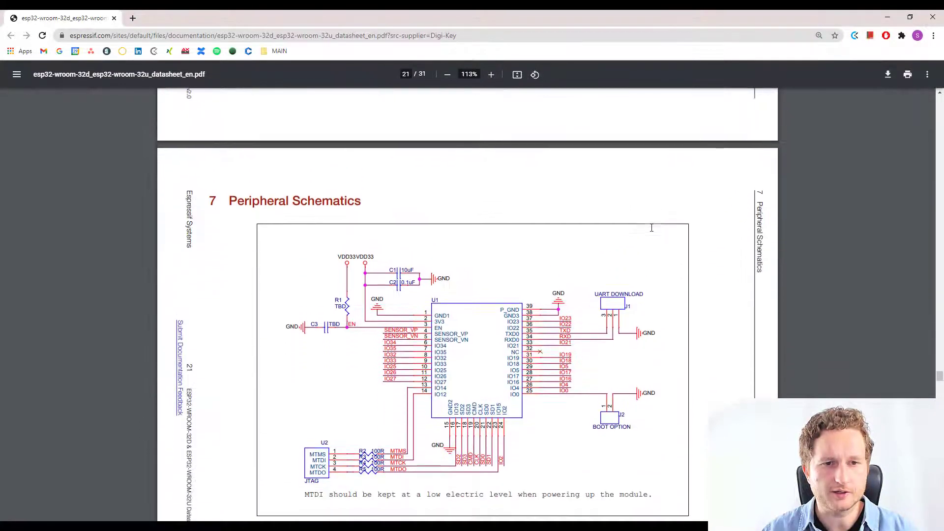
scroll(652, 228, "down", 2)
scroll(520, 253, "up", 3, "ctrl")
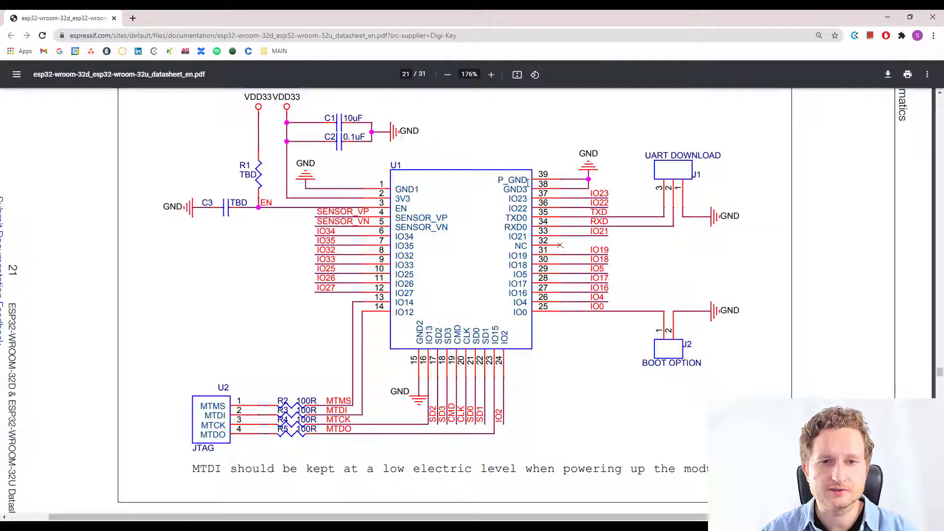
scroll(527, 182, "down", 2, "ctrl")
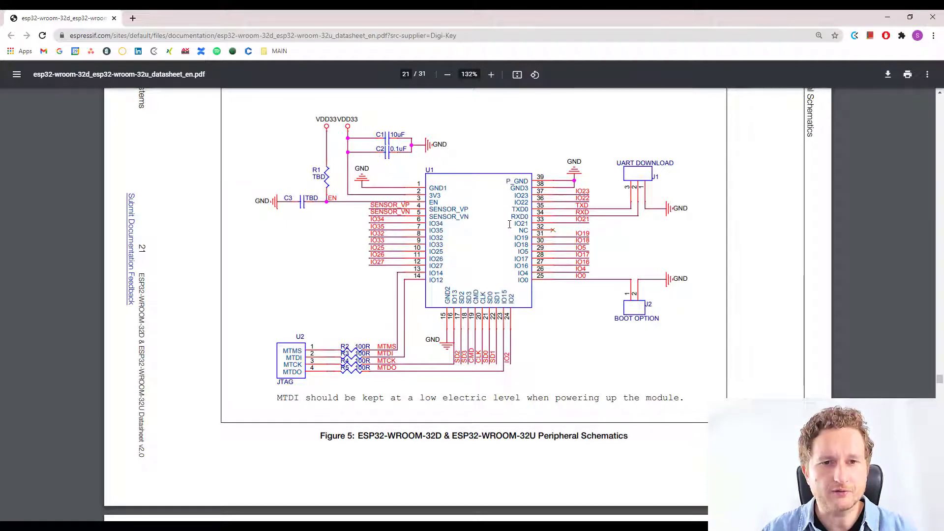
Examine the numbered module pins, including pin 39, in the ESP32-WROOM-32U schematic of Figure 4
scroll(510, 224, "up", 10)
scroll(510, 228, "up", 3)
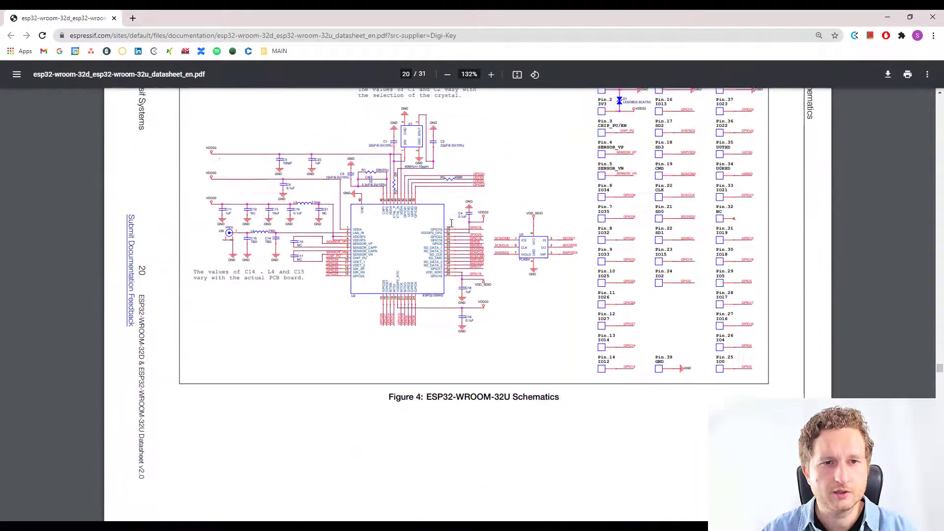
scroll(483, 232, "up", 1, "ctrl")
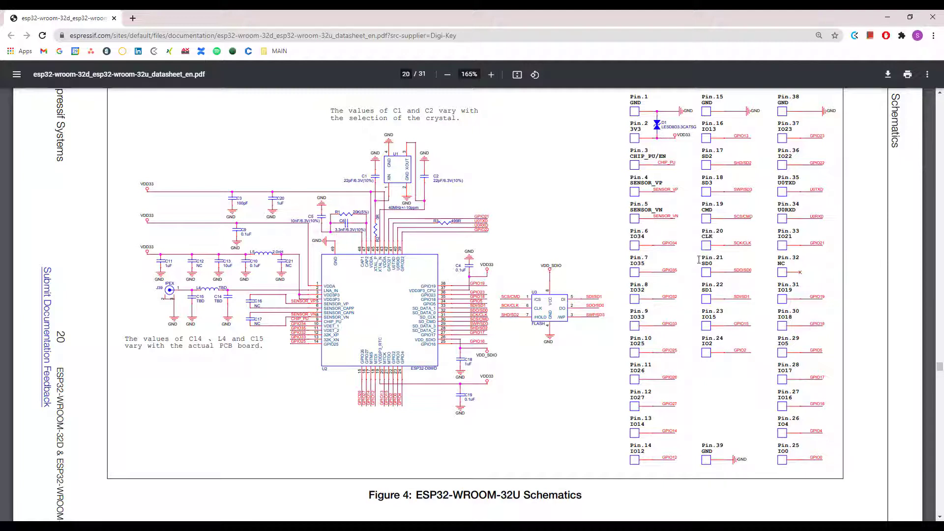
Return to Altium Designer and, in the ESP32-WROOM-32D schematic symbol, place a copy of GND pin 38 directly above pin 1
key("alt+Tab")
key("alt+Tab")
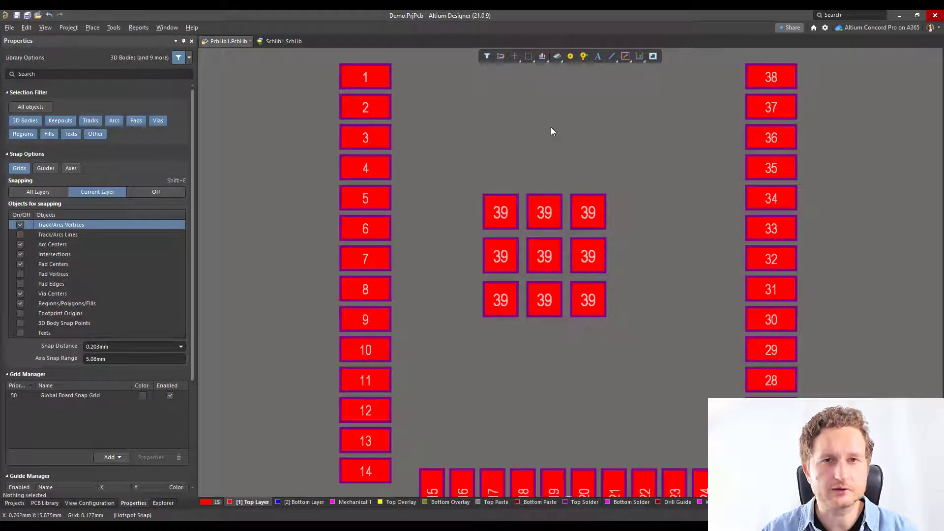
left_click(293, 42)
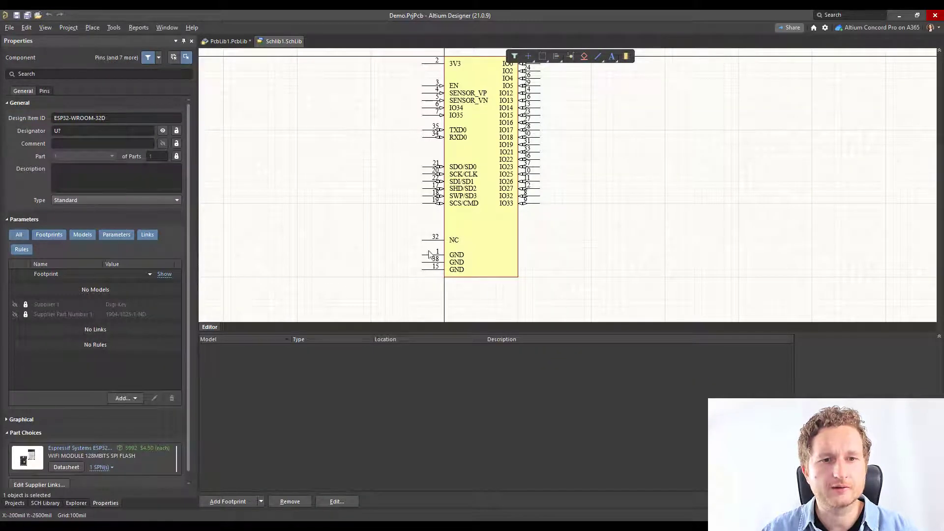
scroll(432, 254, "up", 2, "ctrl")
scroll(432, 254, "up", 3, "ctrl")
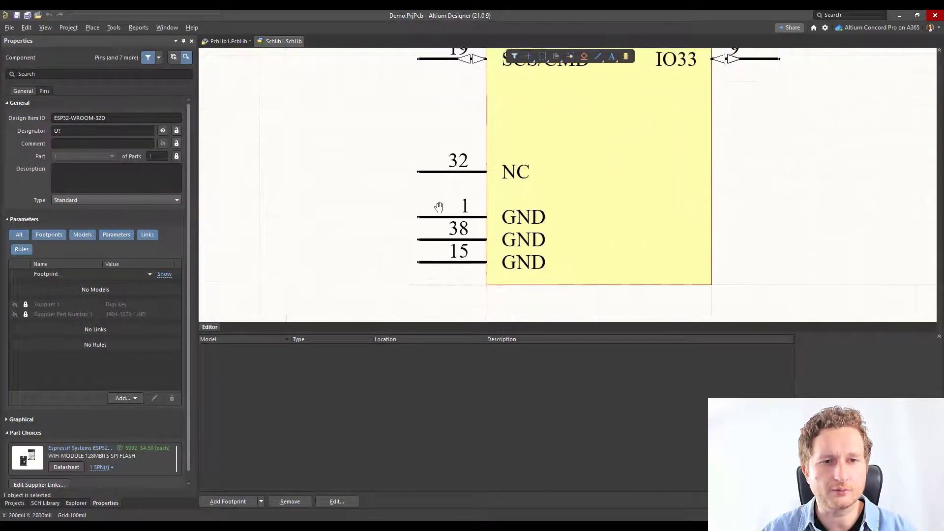
left_click(441, 236)
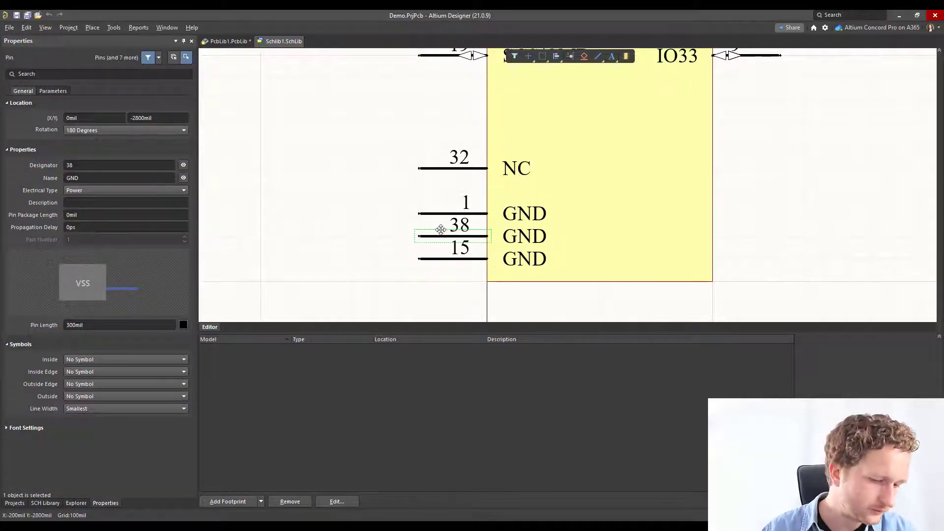
left_click_drag(440, 231, 441, 191)
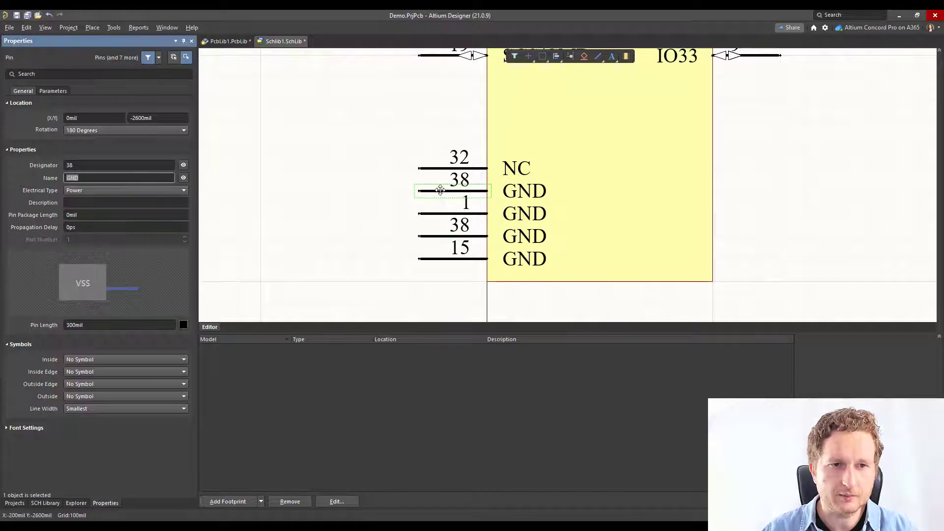
Set the copied pin's designator to 39 and its name to EP-GND, and save the schematic library
left_click(107, 167)
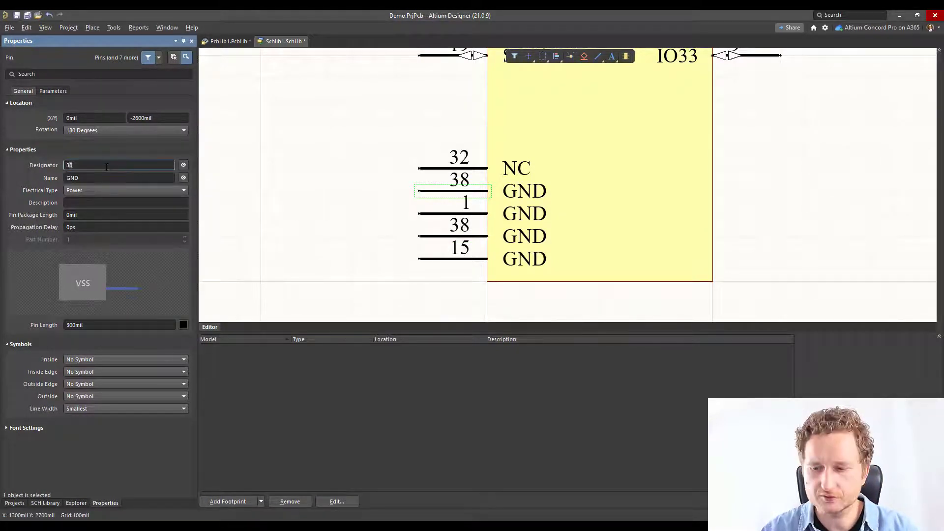
key("BackSpace")
type("9")
left_click(105, 178)
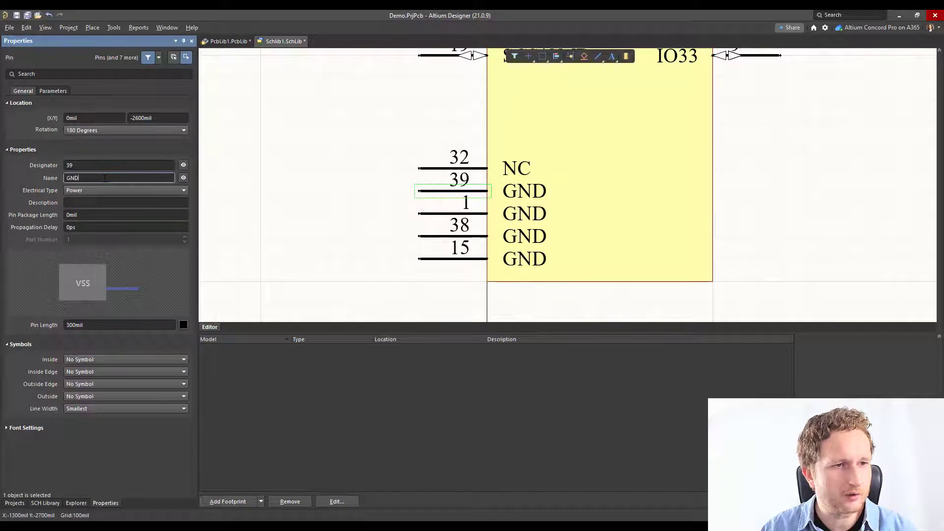
type("EP-")
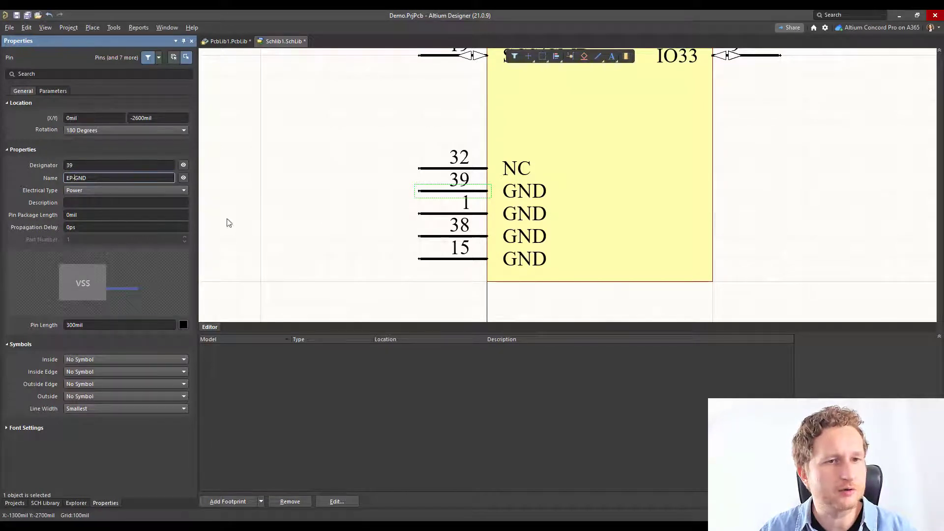
left_click(317, 217)
right_click_drag(339, 188, 343, 196)
scroll(343, 196, "down", 1, "ctrl")
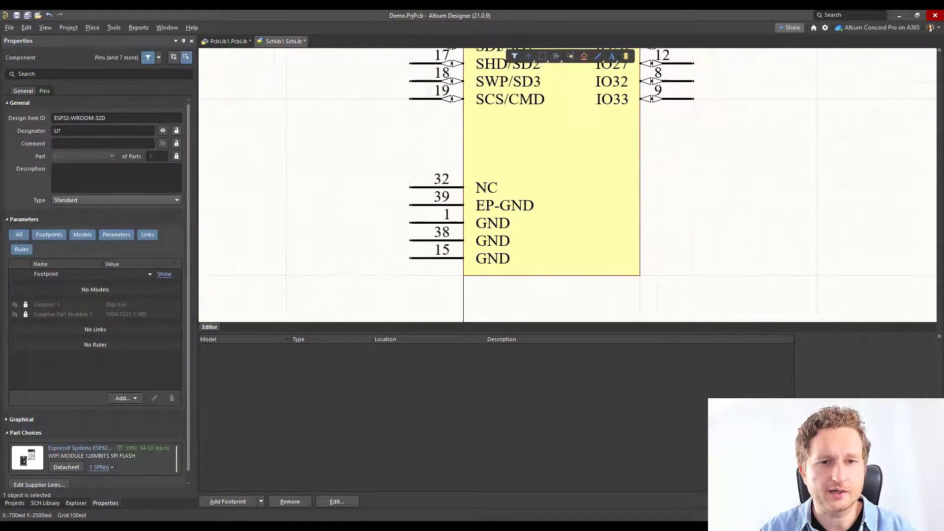
left_click(17, 16)
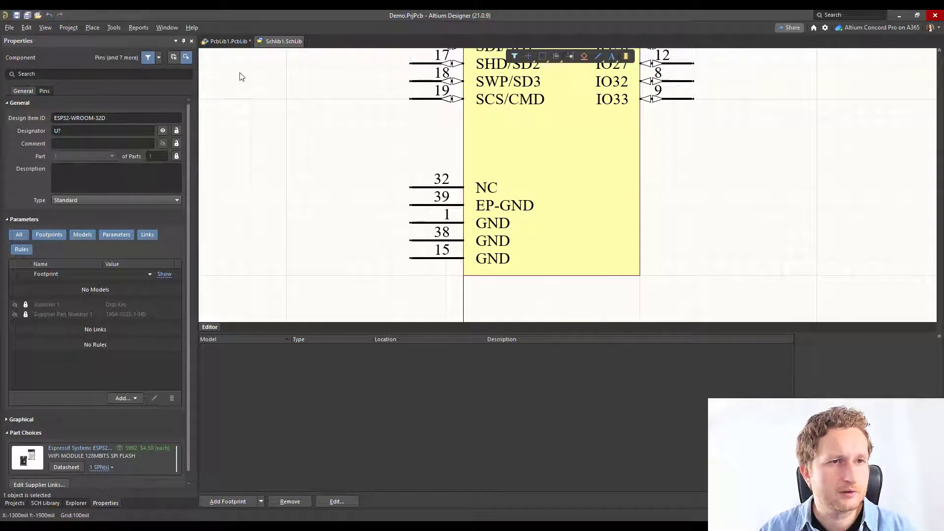
Return to the PcbLib1.PcbLib footprint, check the complete pad layout, and show the list of its layers
left_click(230, 41)
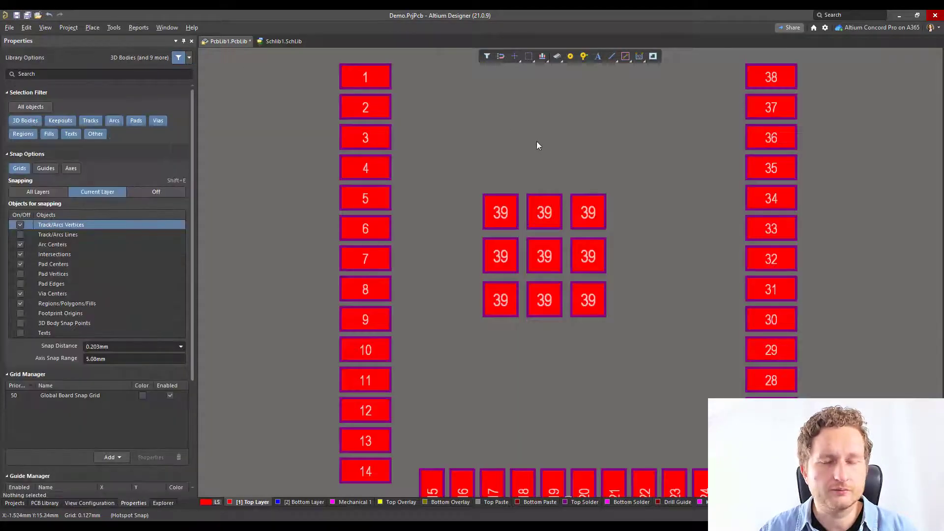
right_click_drag(553, 147, 533, 133)
scroll(545, 143, "down", 1, "ctrl")
scroll(534, 135, "down", 2, "ctrl")
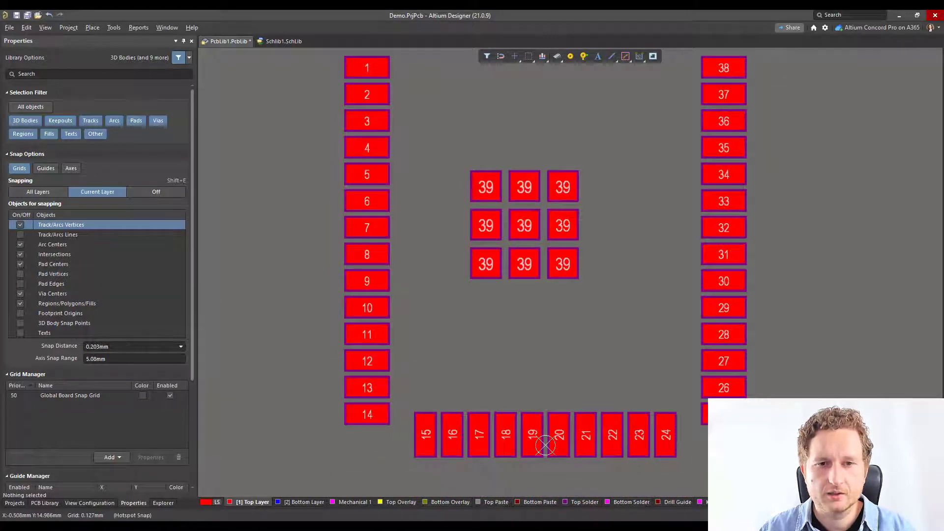
right_click_drag(536, 127, 533, 130)
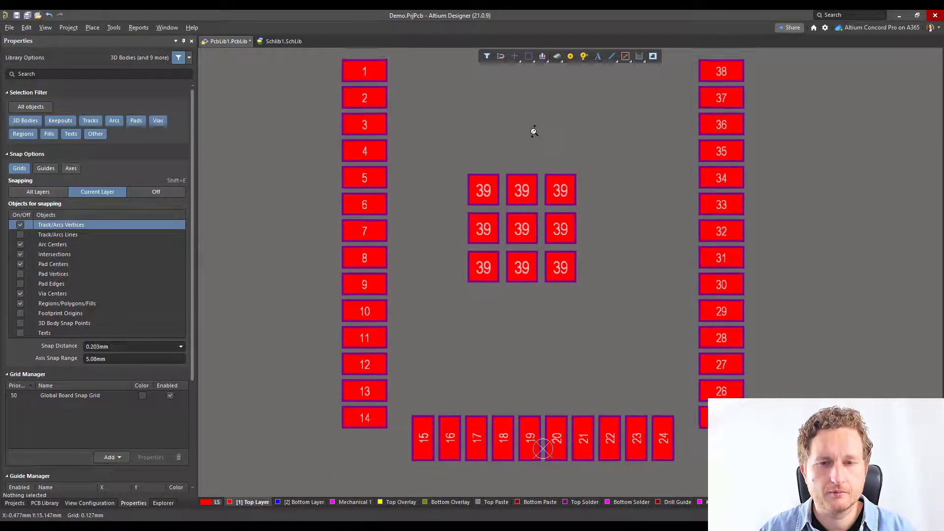
scroll(533, 130, "down", 1, "ctrl")
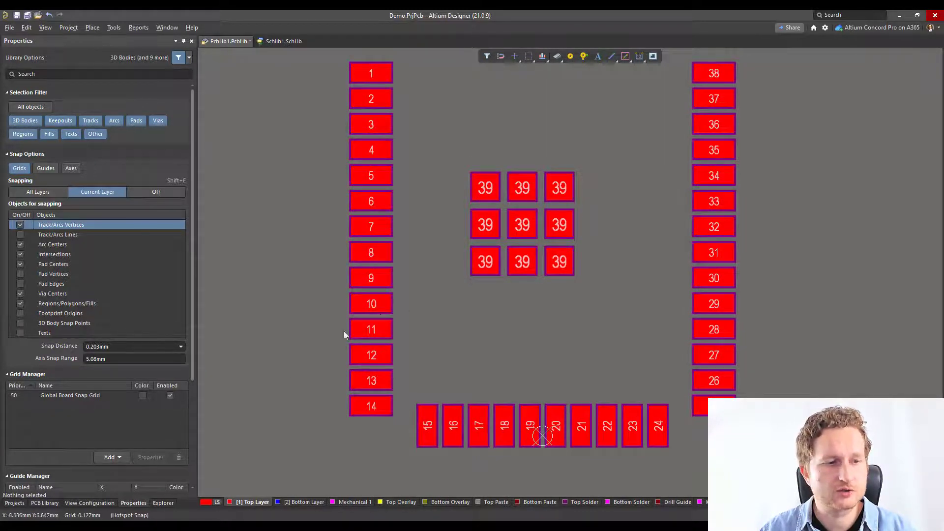
left_click(99, 503)
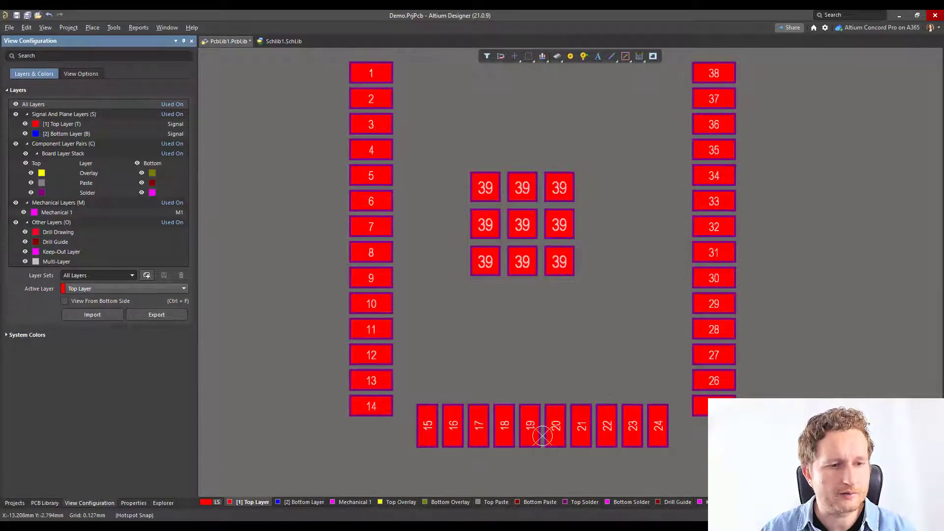
mouse_move(231, 525)
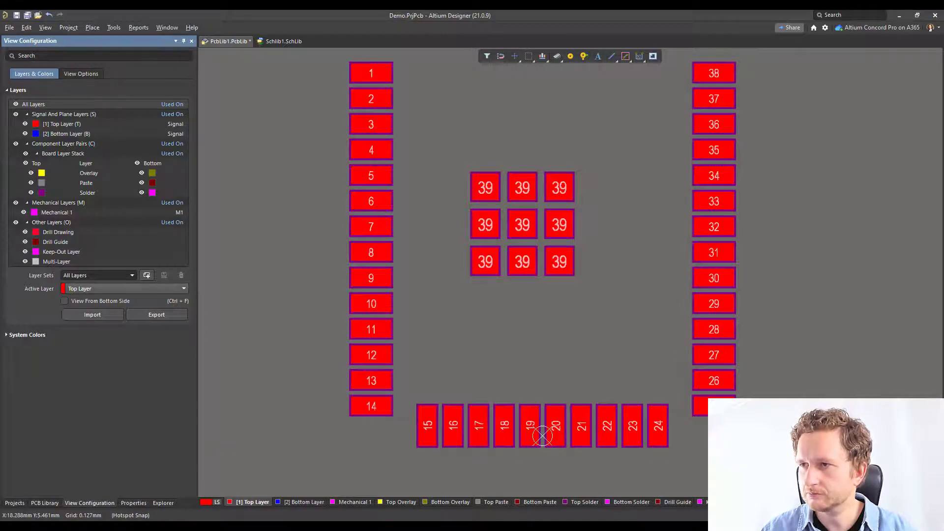
Bring up the LayerNaming.xlsx workbook in Excel and examine the 3D Body, Courtyard and Assembly rows under the component layer pairs
left_click_drag(943, 20, 609, 11)
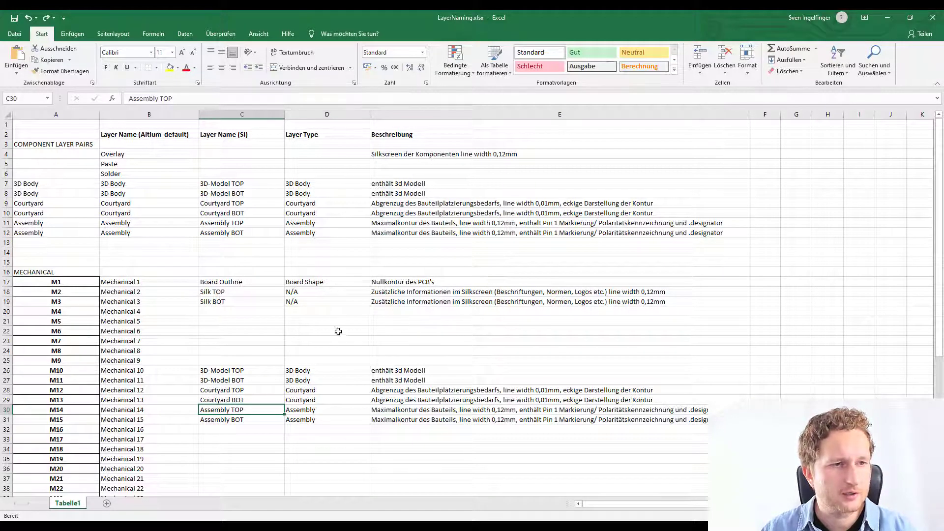
left_click_drag(30, 184, 310, 232)
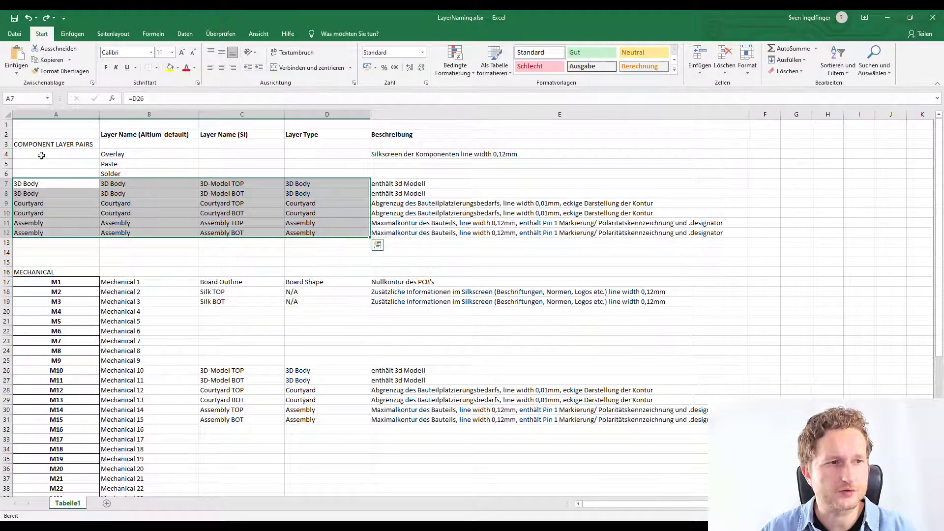
left_click(45, 184)
left_click(43, 194)
left_click(44, 204)
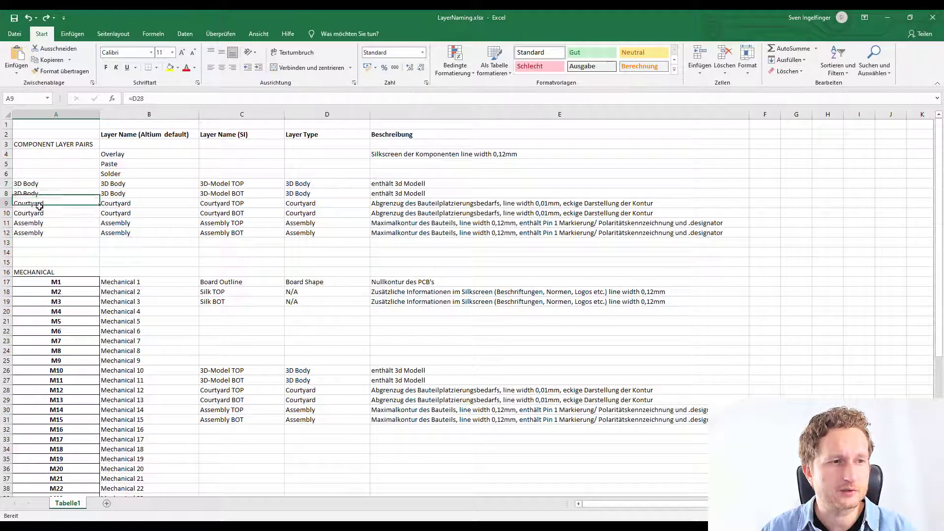
Go through the Courtyard and Assembly entries of the component layer pairs in the layer naming spreadsheet
left_click(44, 213)
left_click(45, 223)
left_click(47, 233)
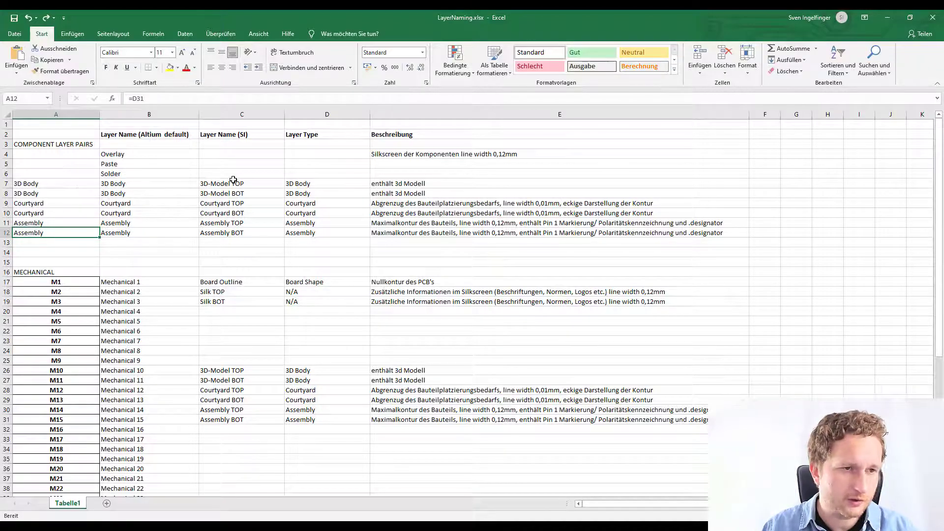
Switch to Altium Designer and start a new component layer pair for the board layer stack, named 3D-Body
key("alt+Tab")
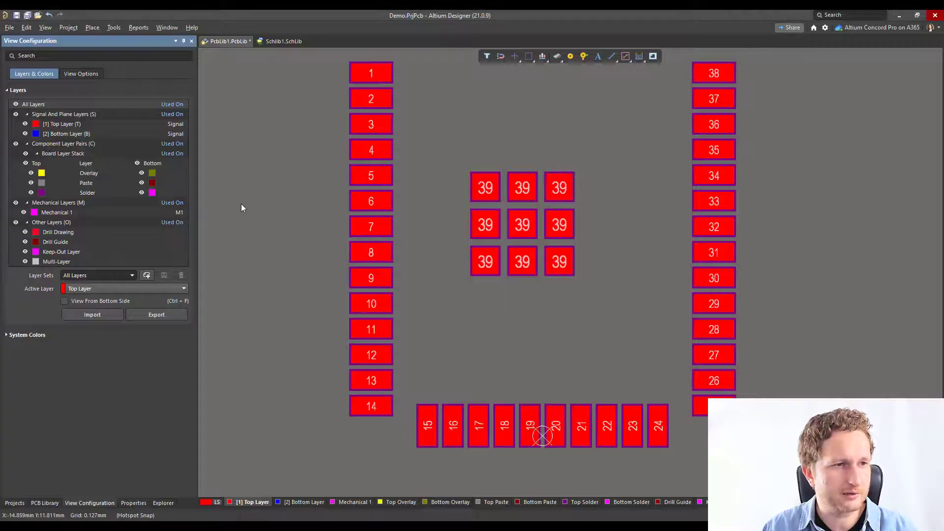
right_click(81, 143)
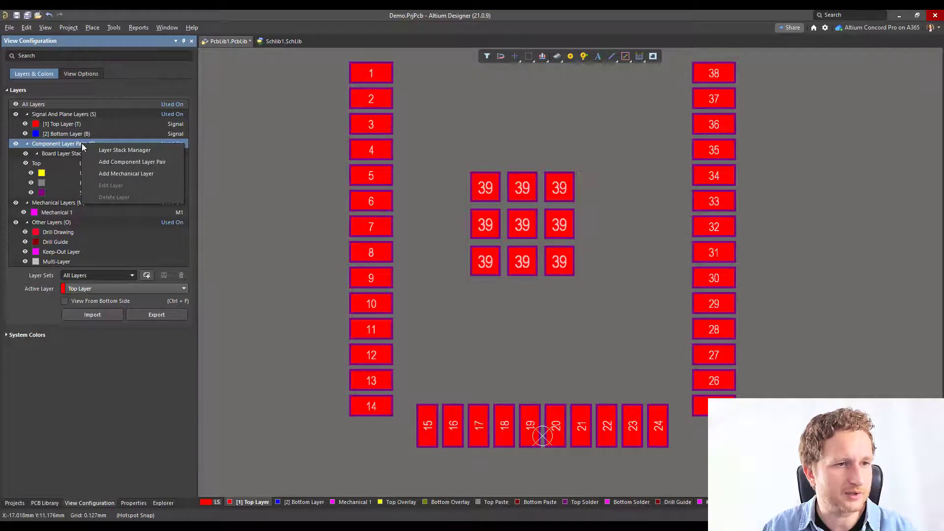
right_click(71, 153)
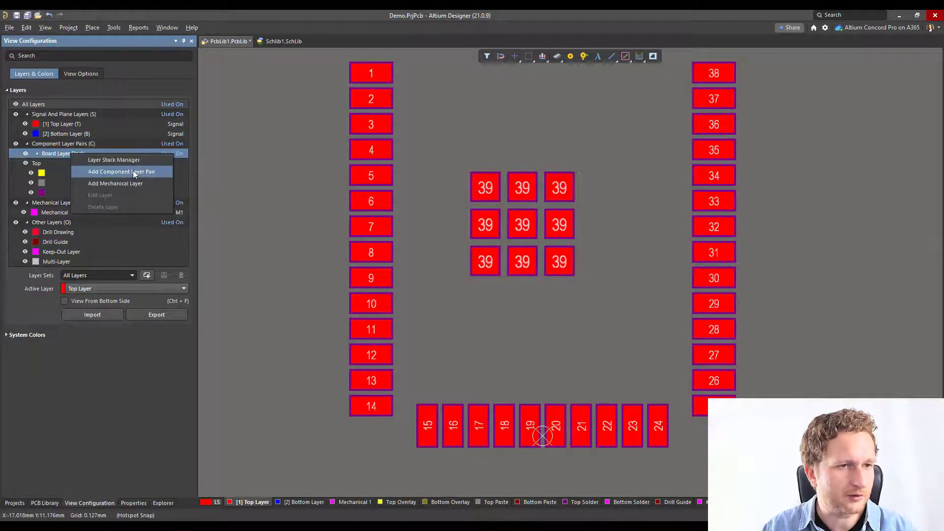
left_click(135, 172)
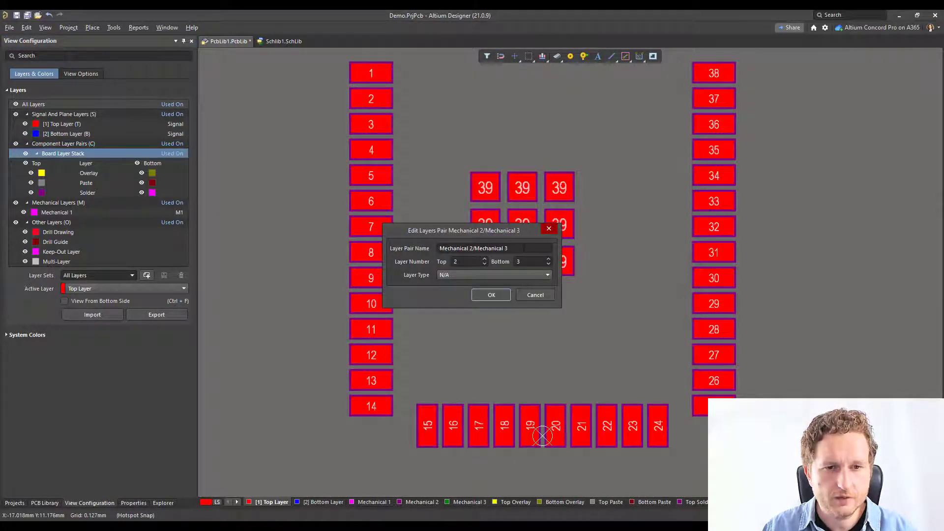
left_click(524, 248)
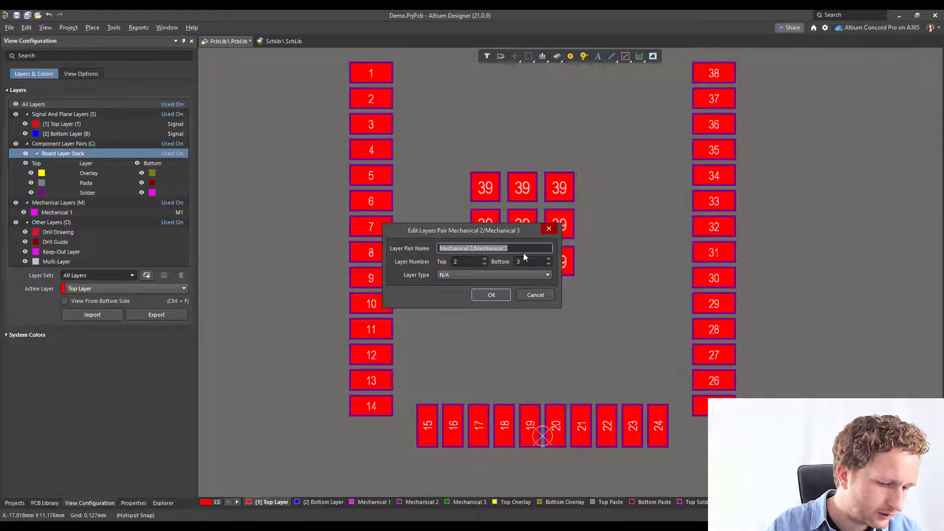
type("3D")
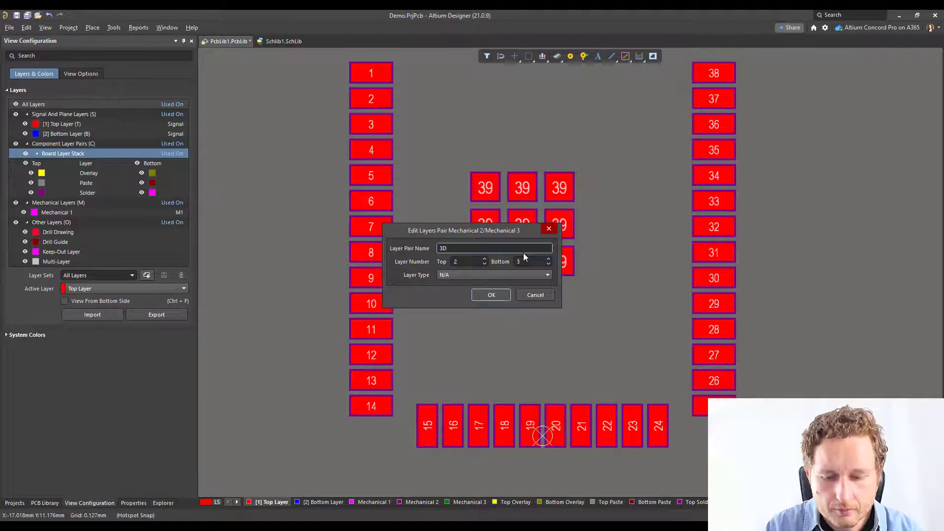
type("-Bo")
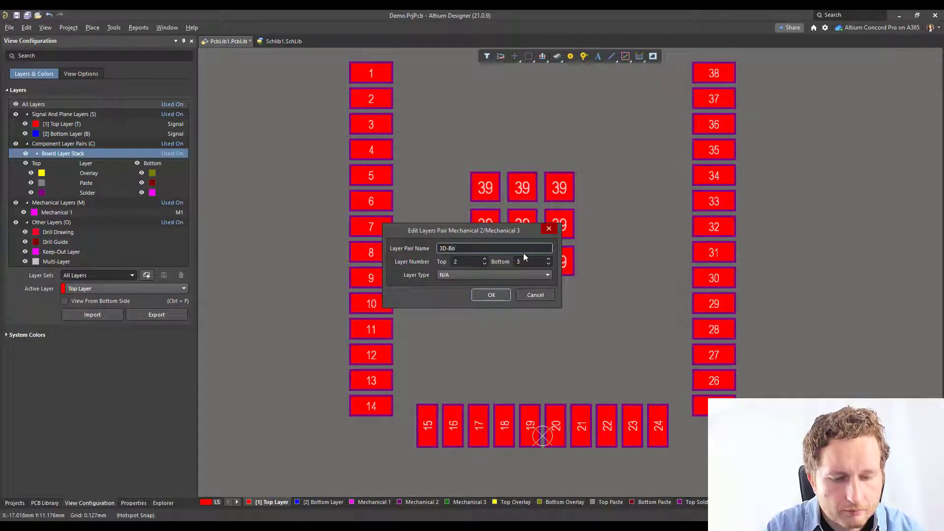
type("dy")
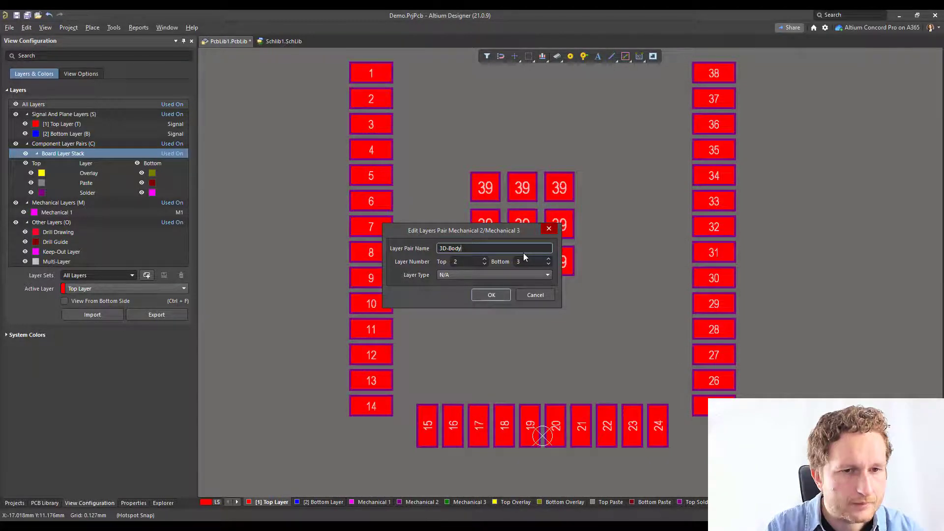
Check the layer numbering in the Excel sheet and set the 3D-Body pair's layer numbers to 10 for top and 11 for bottom
key("alt+Tab")
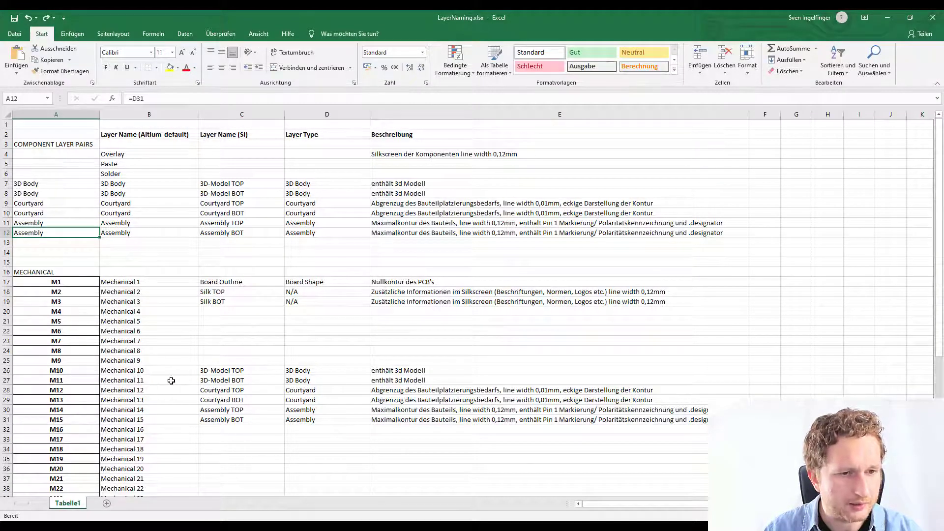
key("alt+Tab")
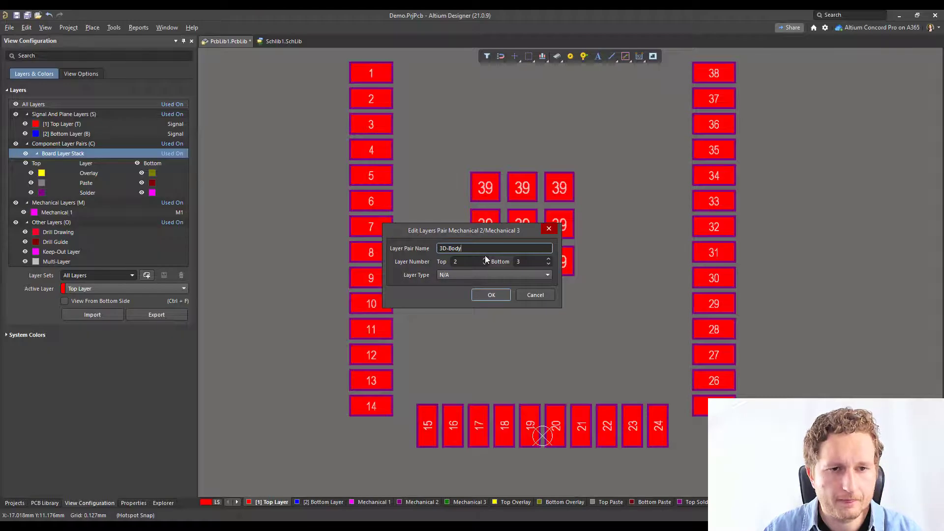
left_click(486, 259)
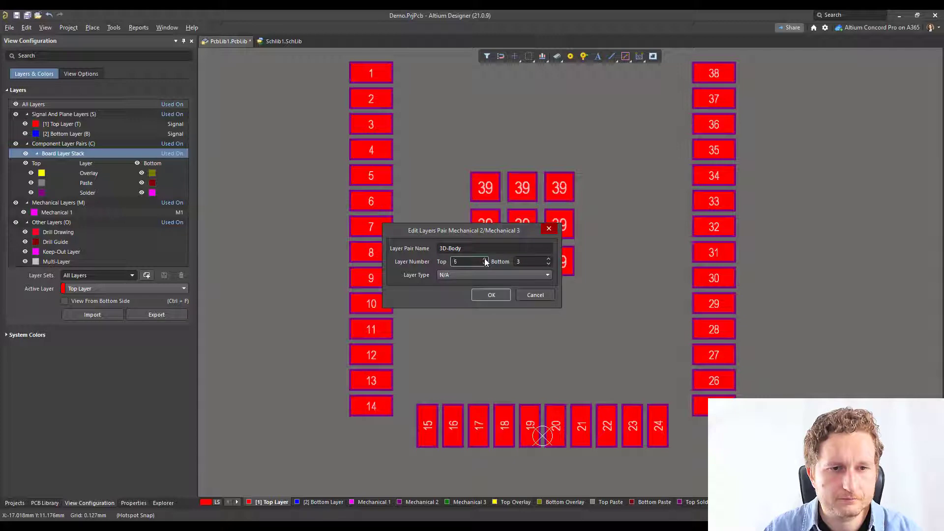
left_click(486, 261)
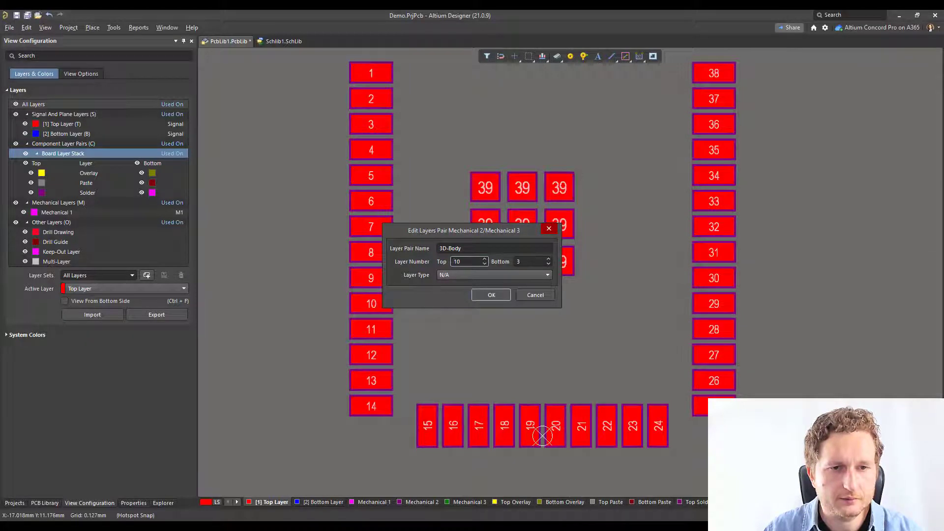
left_click(549, 259)
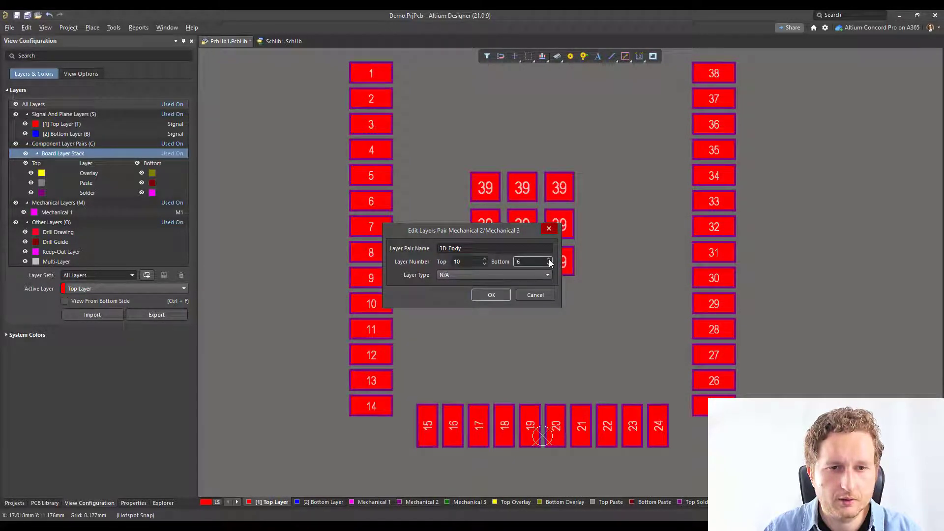
left_click(549, 260)
left_click(549, 260)
left_click(549, 260)
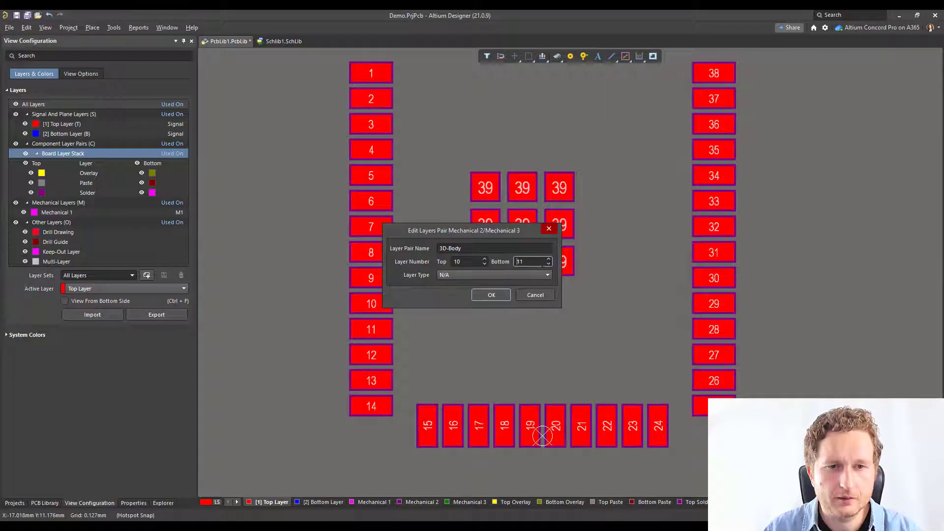
Set the pair's layer type to 3D Body and create the layer pair
left_click(545, 276)
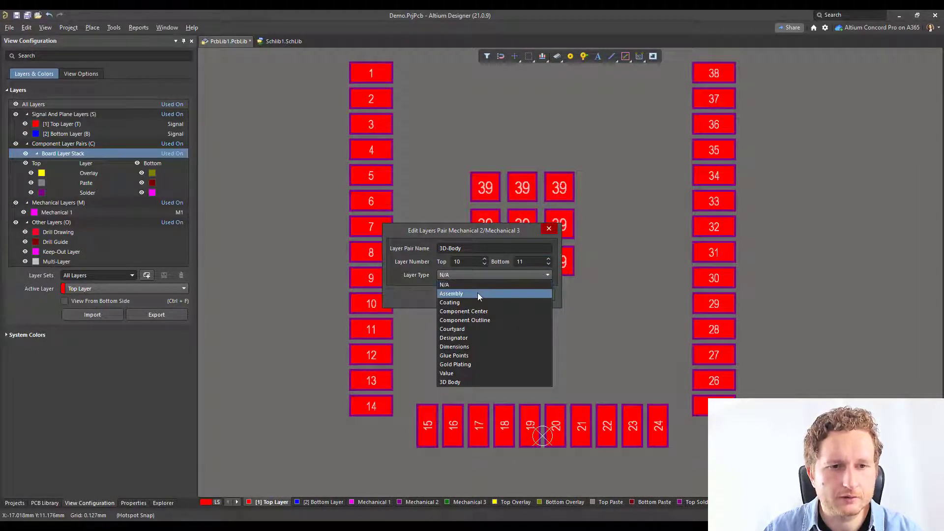
left_click(457, 382)
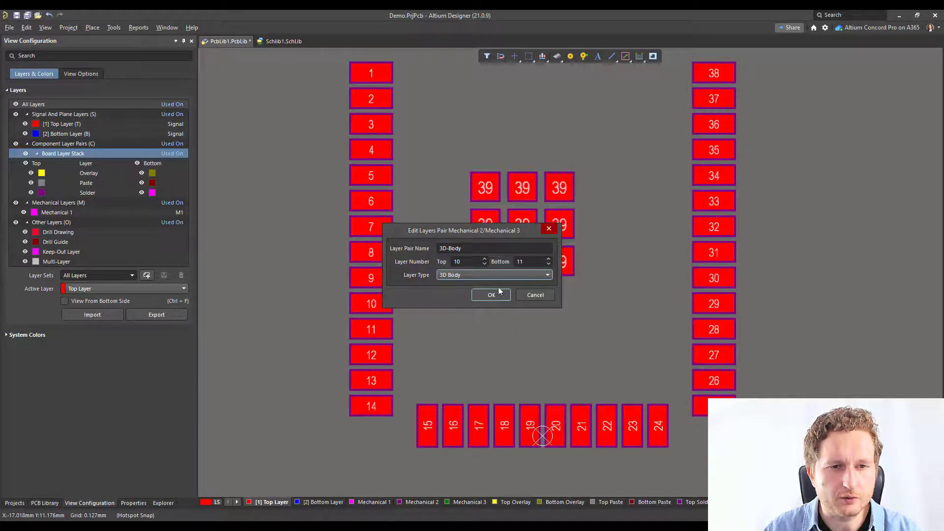
left_click(490, 297)
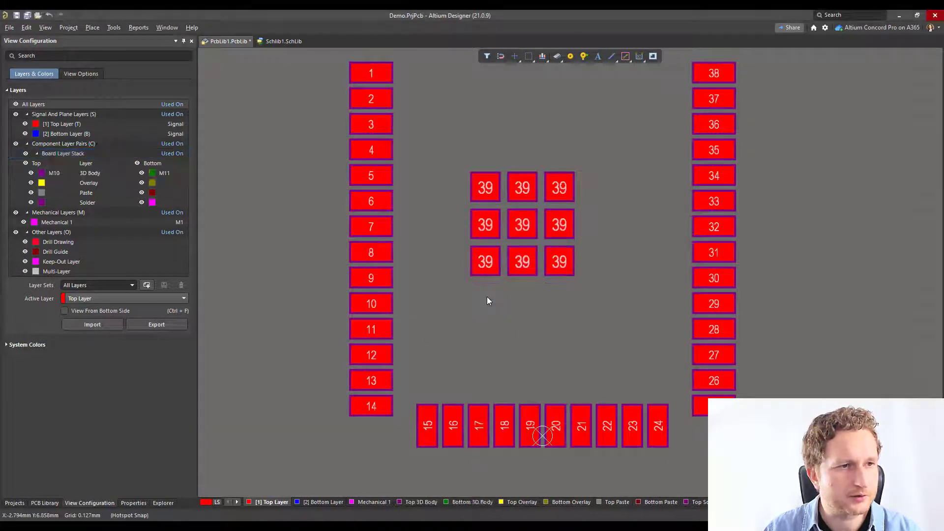
Start another component layer pair for the board layer stack, named Assembly, with the layer type Assembly
right_click(98, 153)
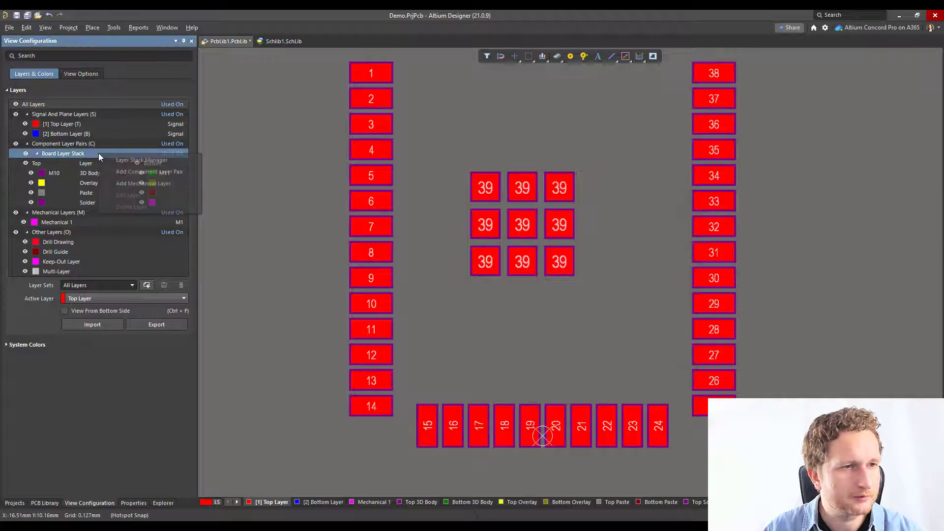
left_click(178, 172)
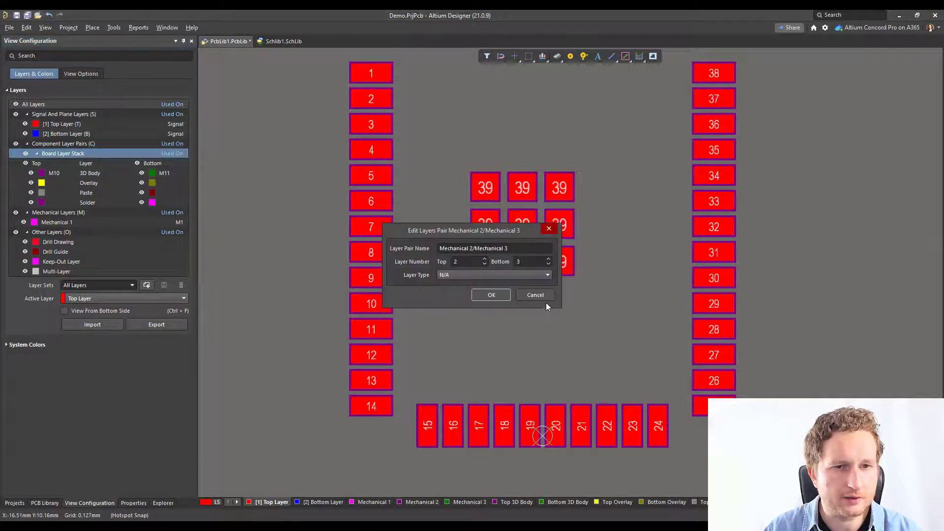
type("A")
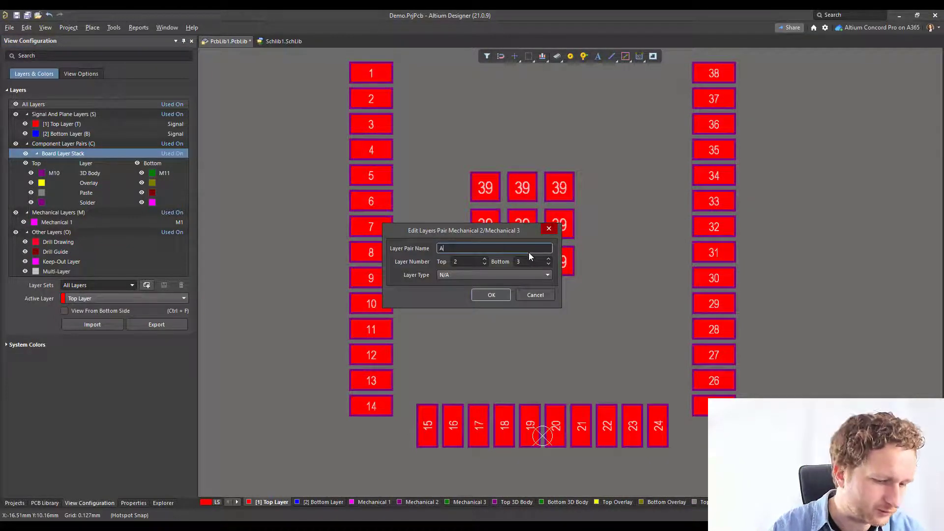
type("ss")
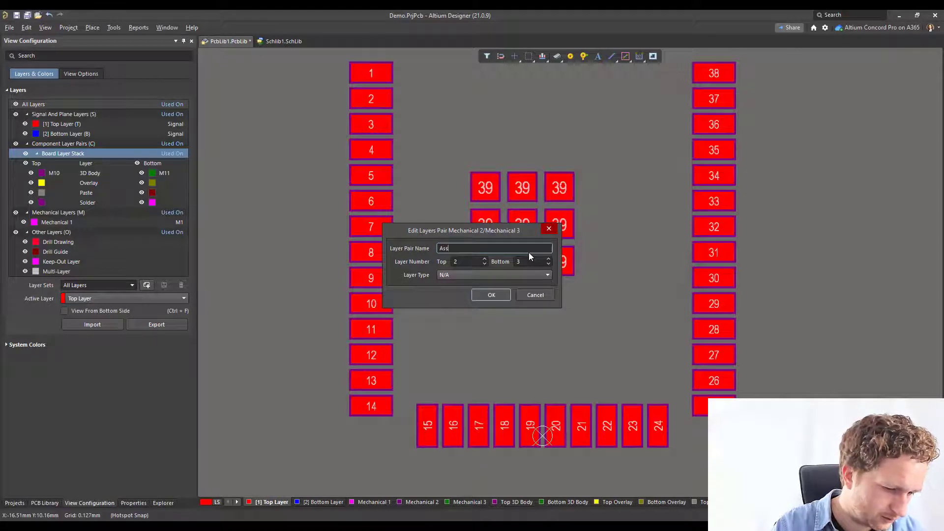
type("embly")
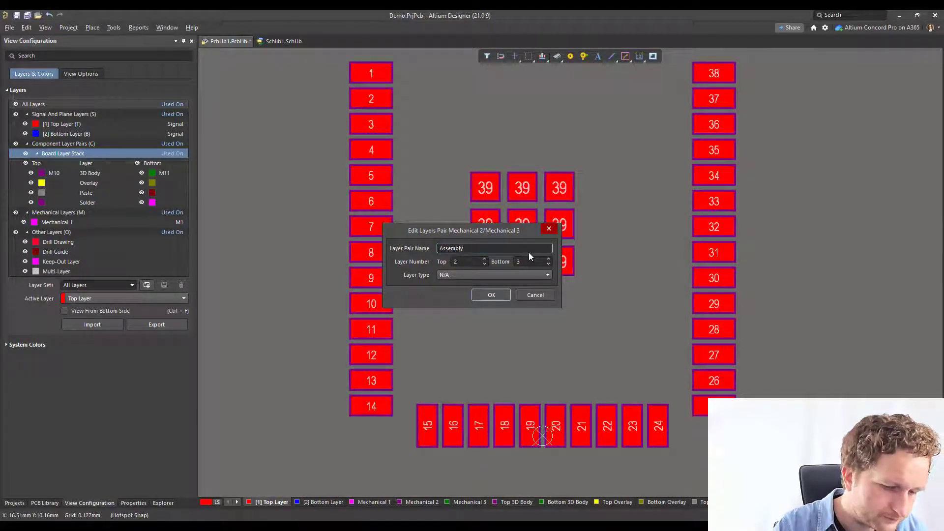
left_click(541, 274)
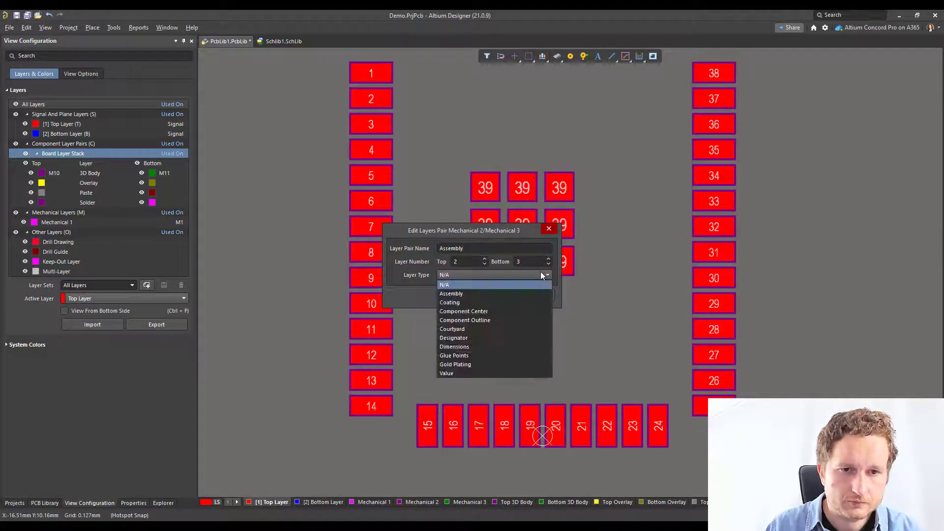
left_click(450, 289)
Consult the Excel sheet, set the Assembly pair's layer numbers to 14 for top and 15 for bottom, and create the pair
key("alt+Tab")
key("Tab")
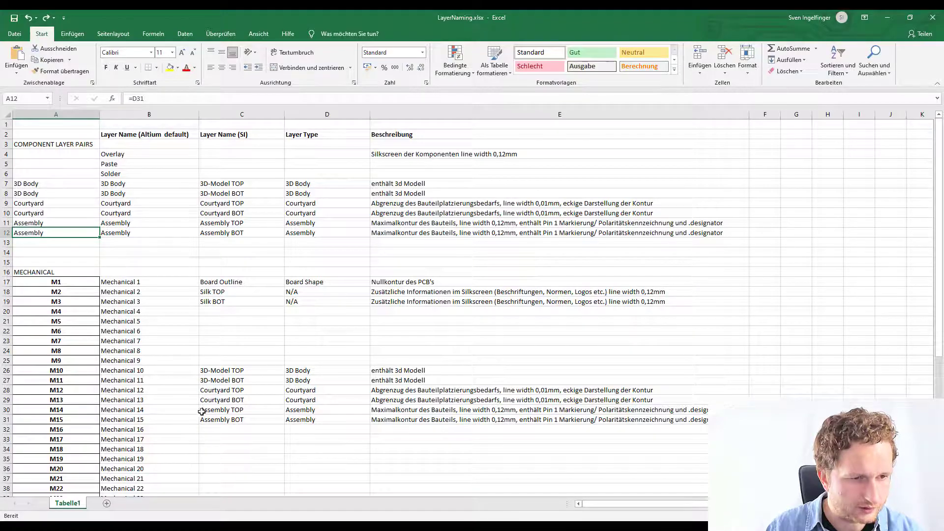
key("alt+Tab")
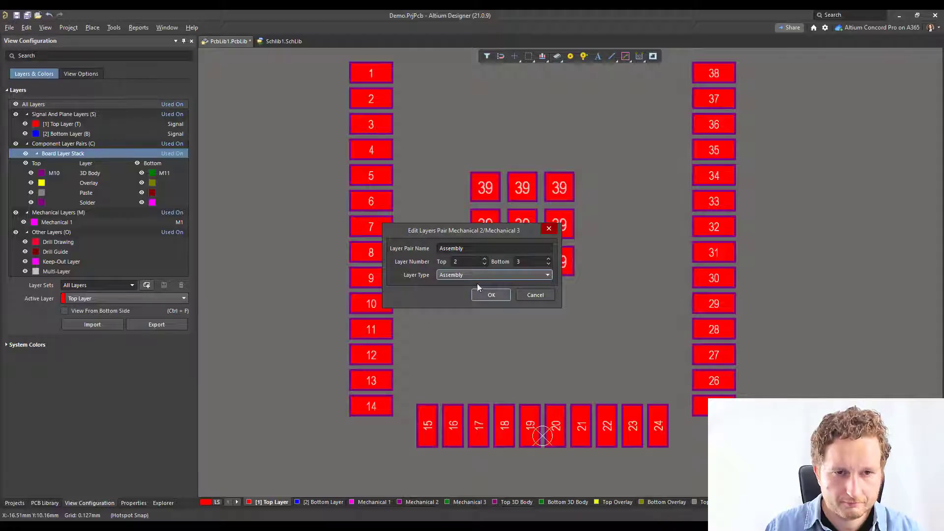
left_click(485, 260)
left_click(486, 260)
left_click(485, 260)
left_click(486, 260)
left_click(486, 261)
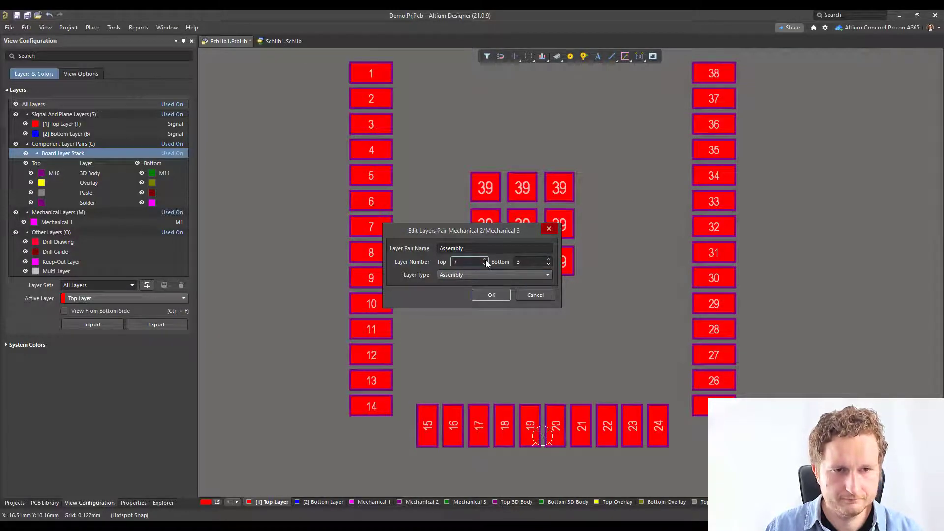
left_click(485, 260)
left_click(485, 259)
left_click(486, 260)
left_click(485, 260)
left_click(486, 259)
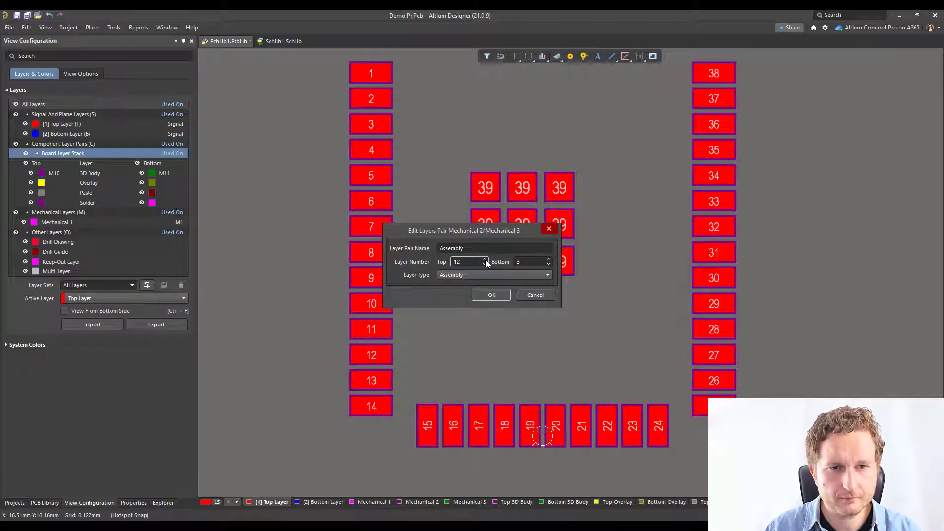
left_click(549, 260)
left_click(549, 260)
left_click(549, 260)
left_click(549, 260)
left_click(549, 259)
left_click(549, 259)
left_click(549, 260)
left_click(549, 260)
left_click(549, 260)
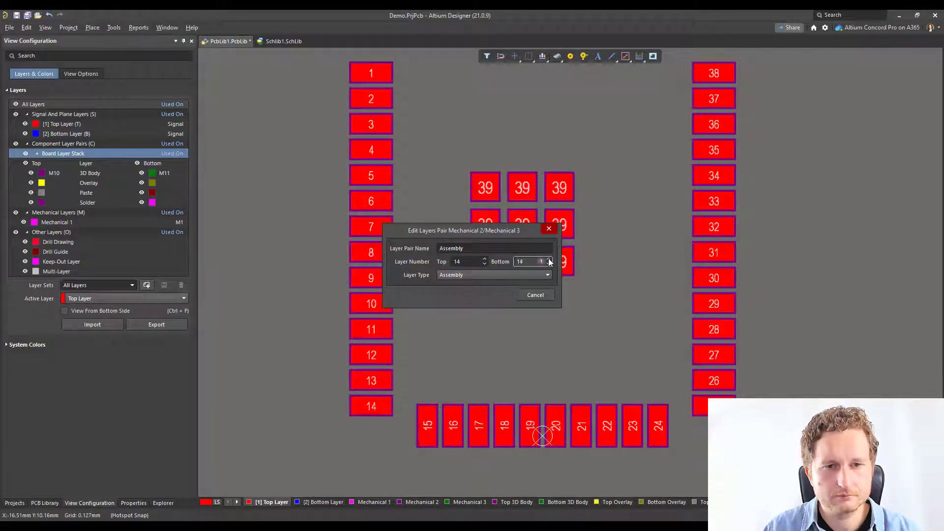
left_click(549, 260)
left_click(549, 260)
left_click(491, 295)
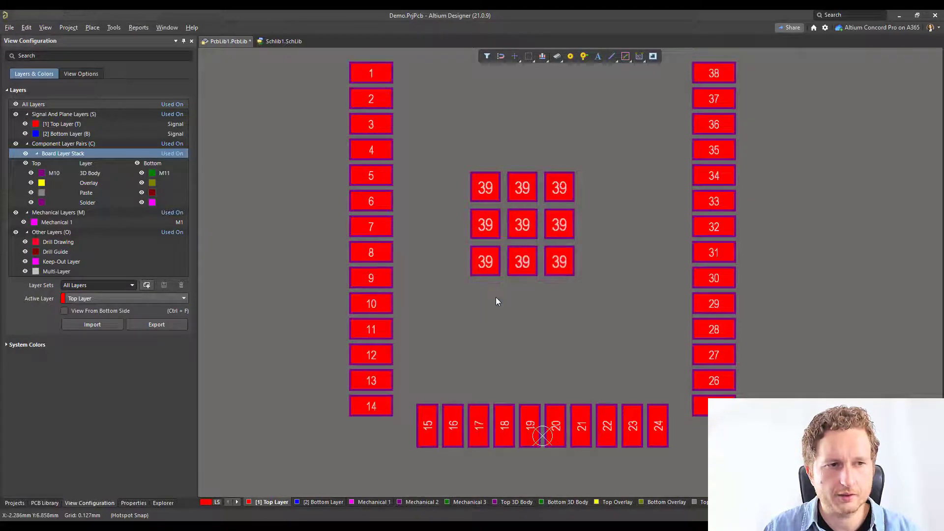
Start a third component layer pair for the board layer stack and name it Courtyard
right_click(102, 155)
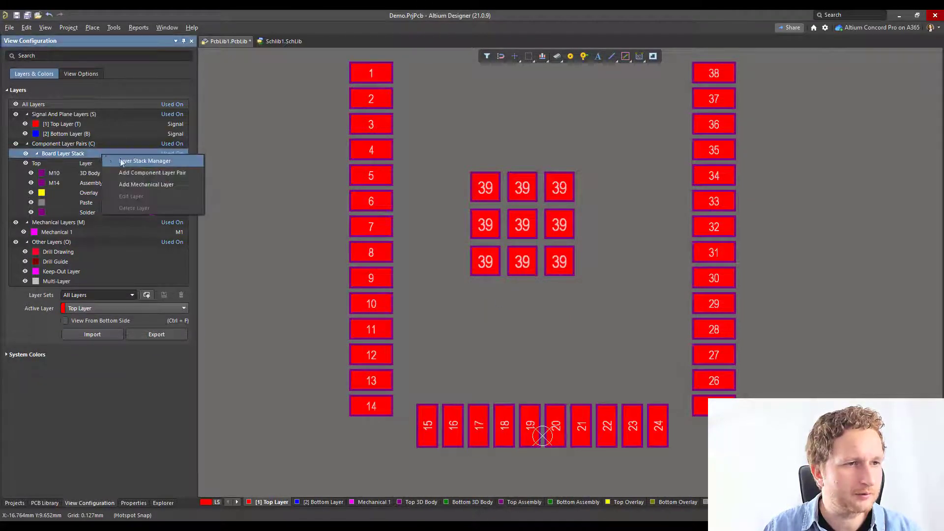
left_click(169, 176)
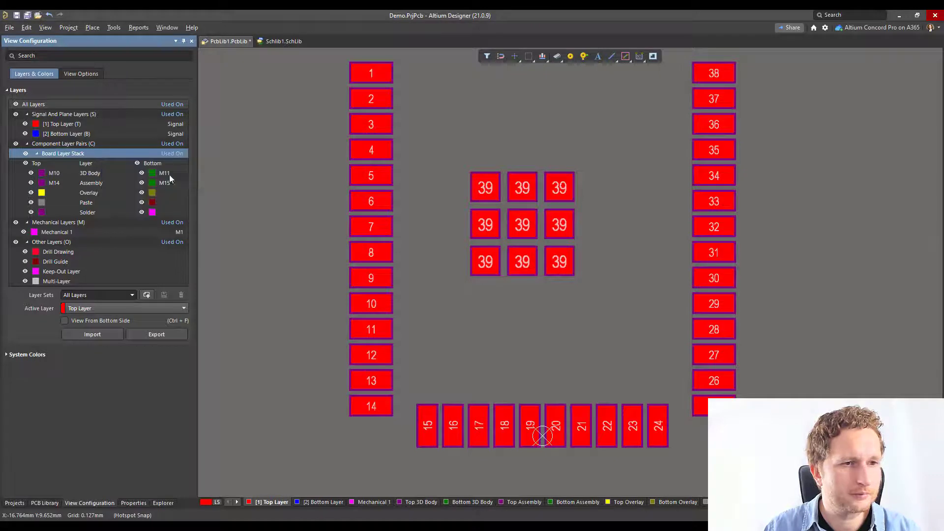
triple_click(515, 249)
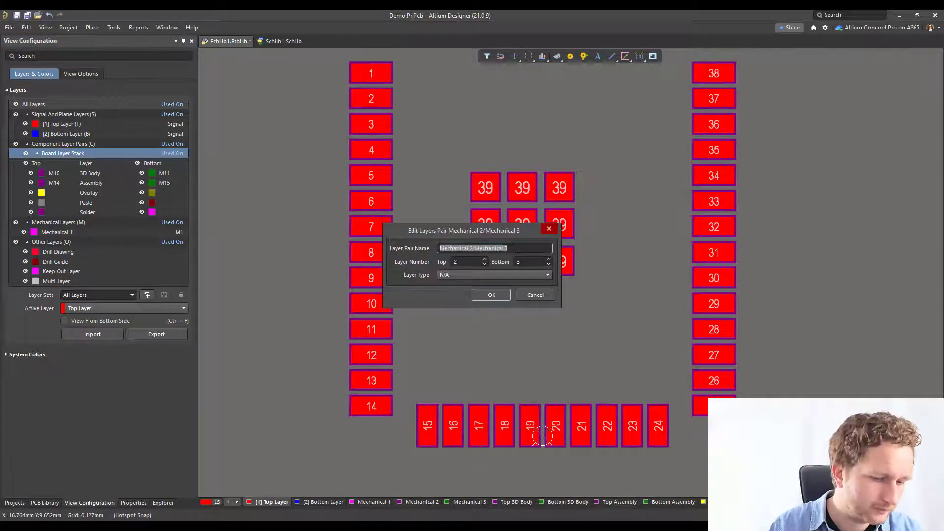
type("Court")
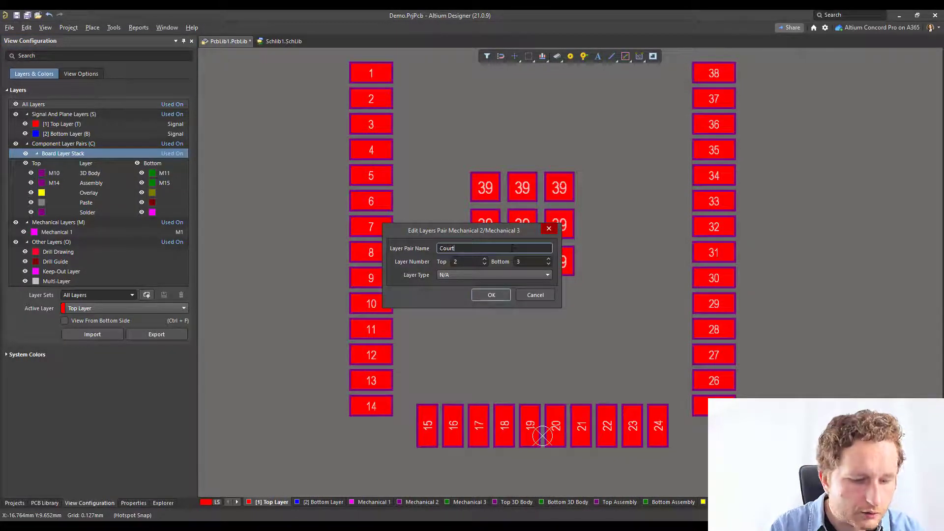
type("yard")
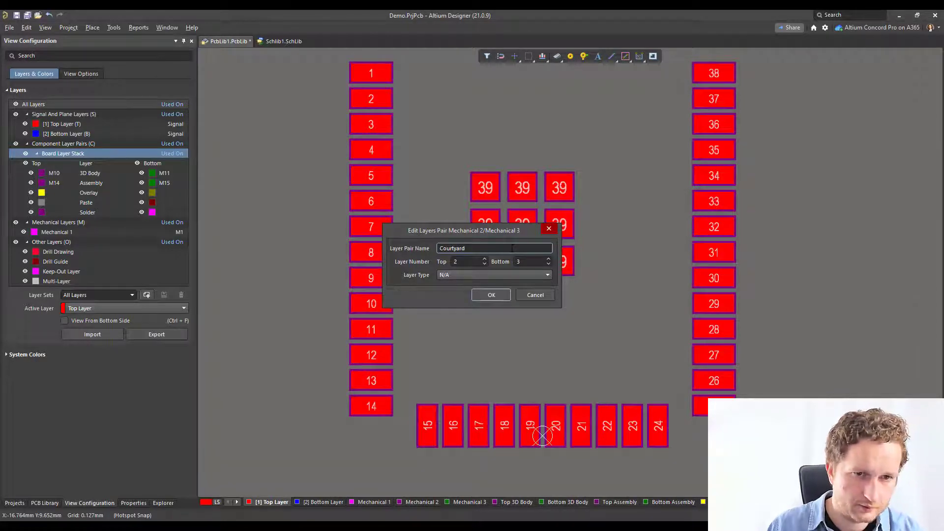
Set the pair's layer type to Courtyard and consult the Excel layer naming sheet for its layer numbers
left_click(505, 274)
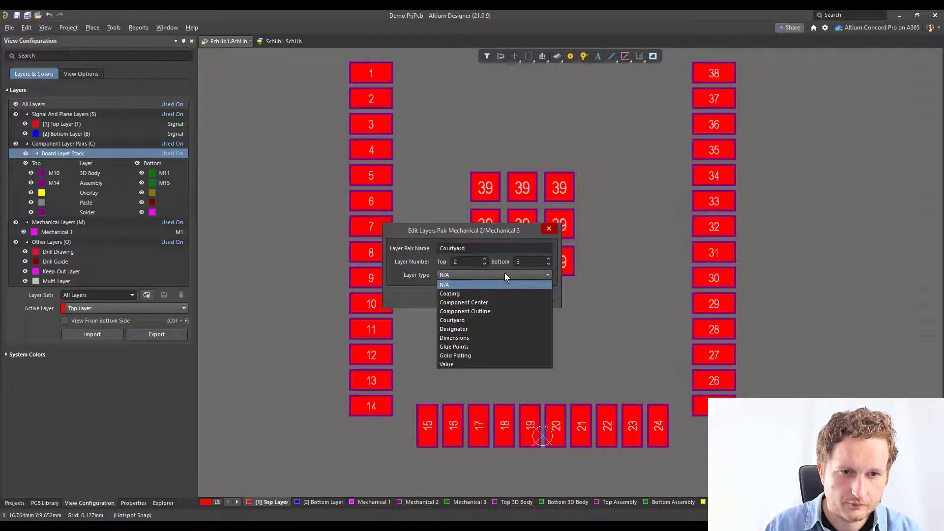
left_click(473, 321)
key("alt+Tab")
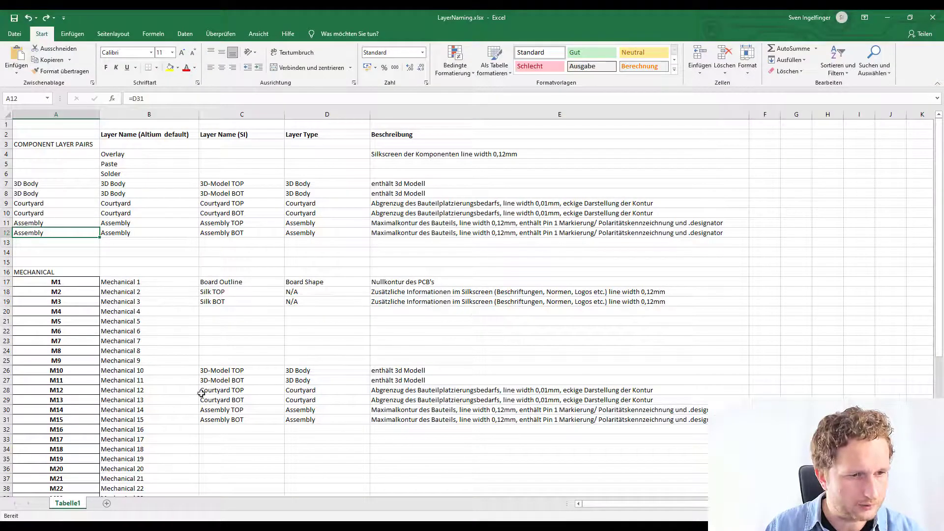
key("alt+Tab")
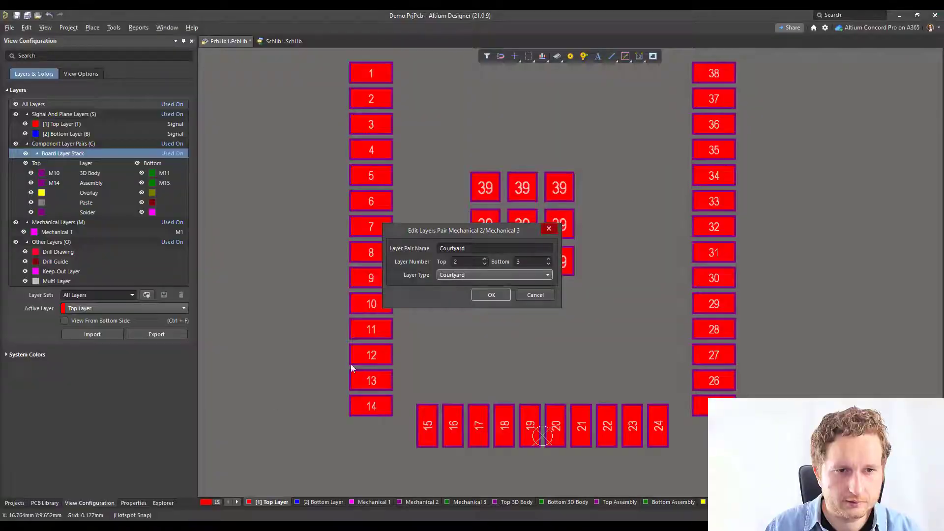
Set the Courtyard pair's layer numbers to 12 for top and 13 for bottom, and create the pair
left_click(484, 259)
left_click(484, 259)
left_click(484, 258)
left_click(484, 259)
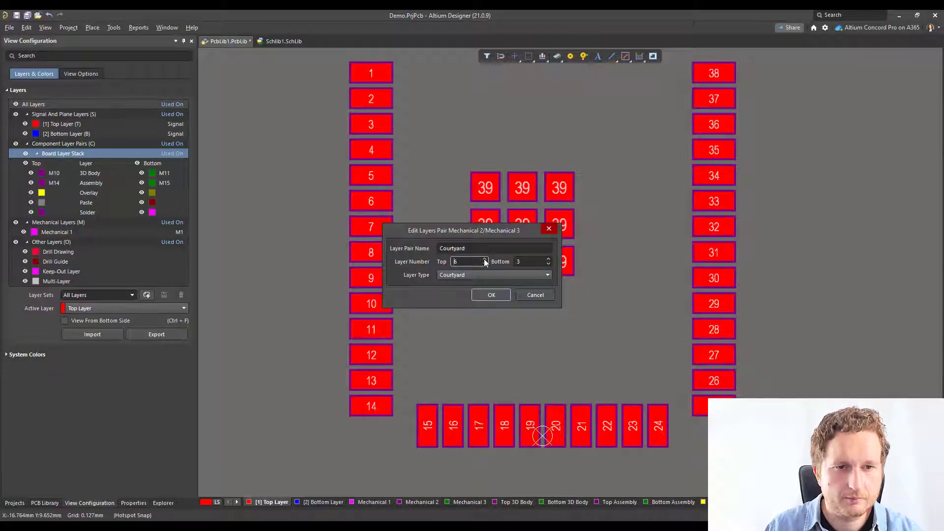
left_click(484, 259)
left_click(485, 259)
left_click(485, 260)
left_click(485, 259)
left_click(485, 259)
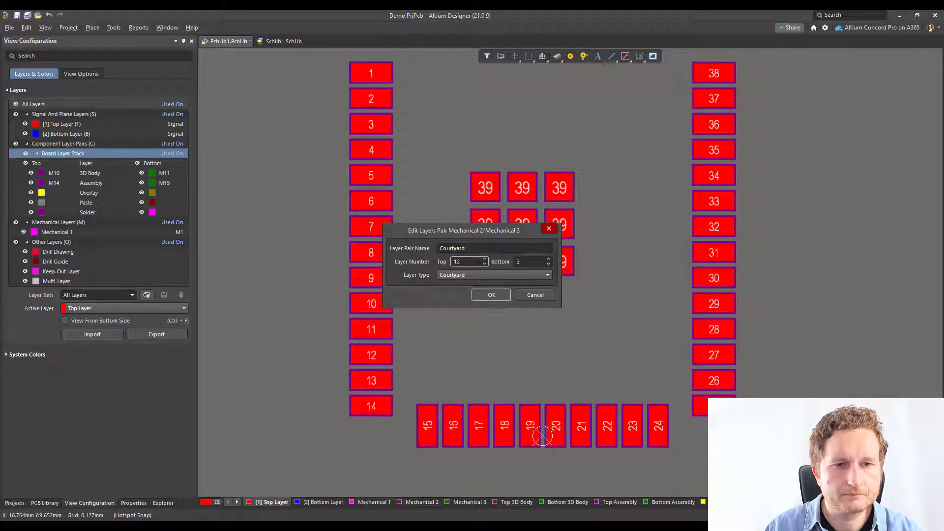
left_click(550, 260)
left_click(550, 260)
left_click(549, 261)
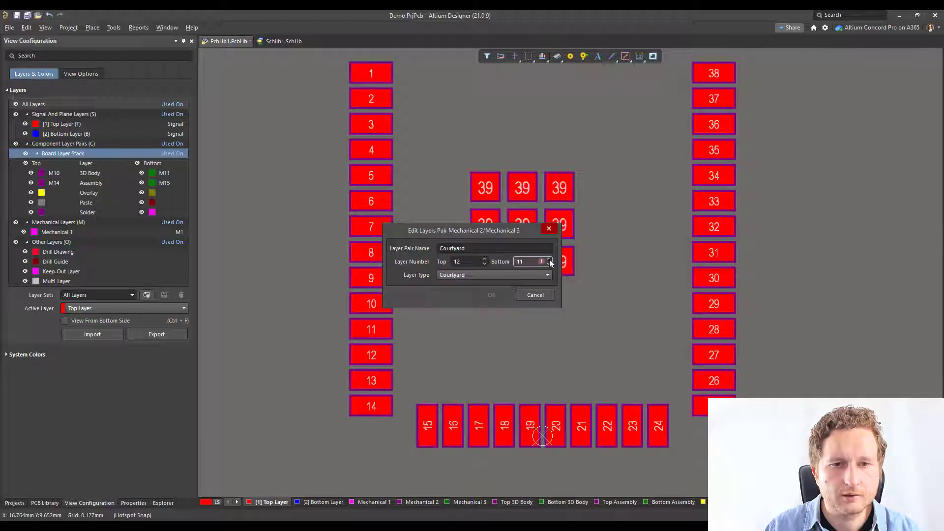
left_click(550, 260)
left_click(549, 260)
left_click(498, 297)
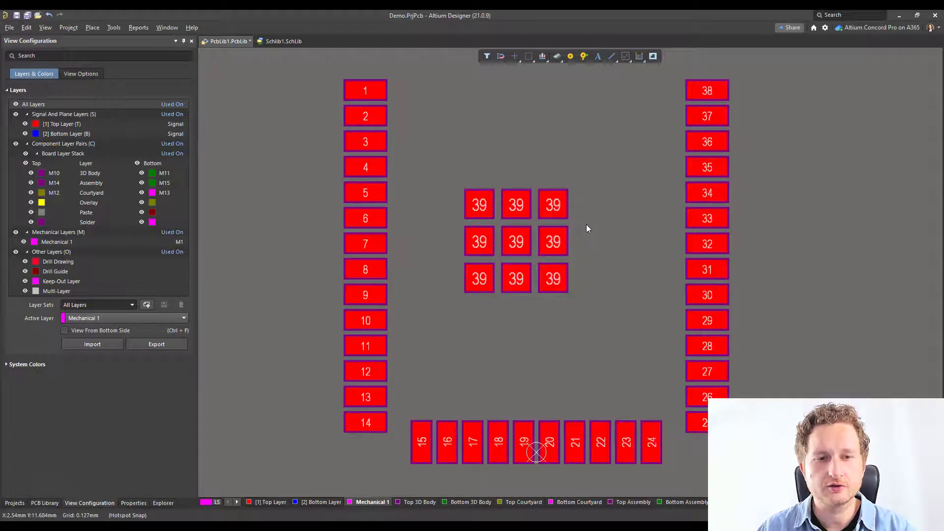
Consult the datasheet's footprint drawing in the browser and move all pads by an X offset of 0 and a Y offset of -12.75 mm
key("alt+Tab")
key("Tab")
key("Tab")
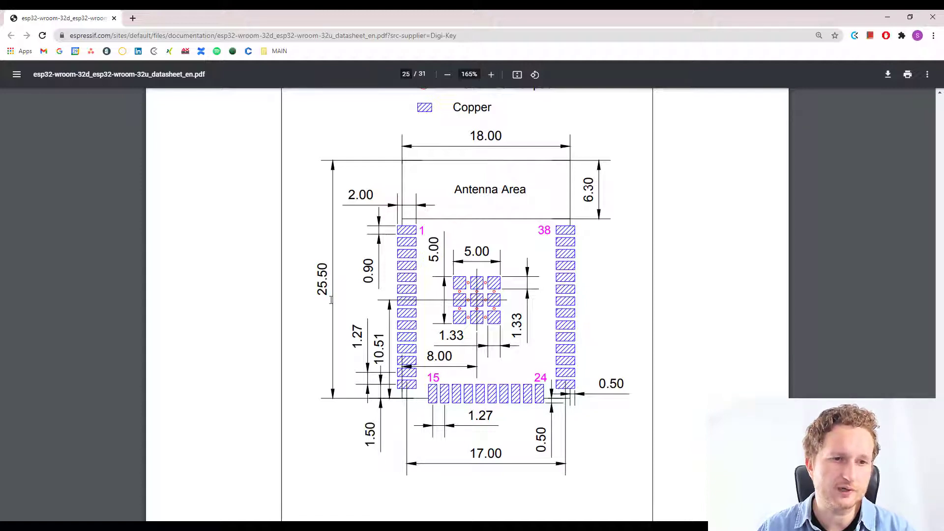
key("alt+Tab")
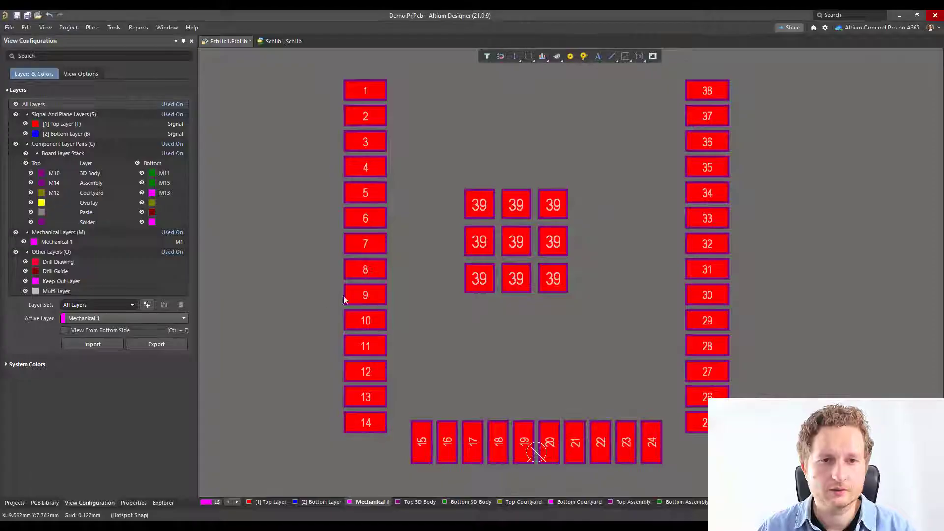
scroll(495, 150, "down", 2, "ctrl")
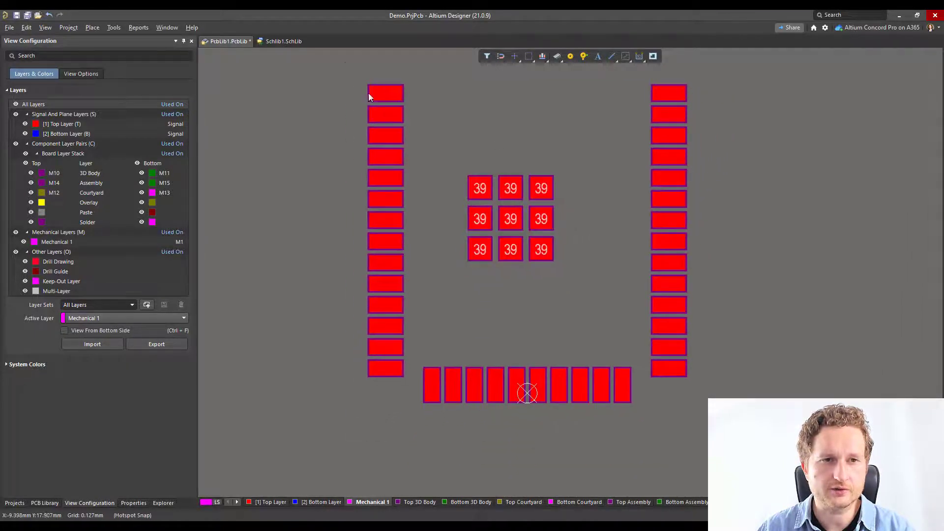
left_click_drag(343, 61, 745, 444)
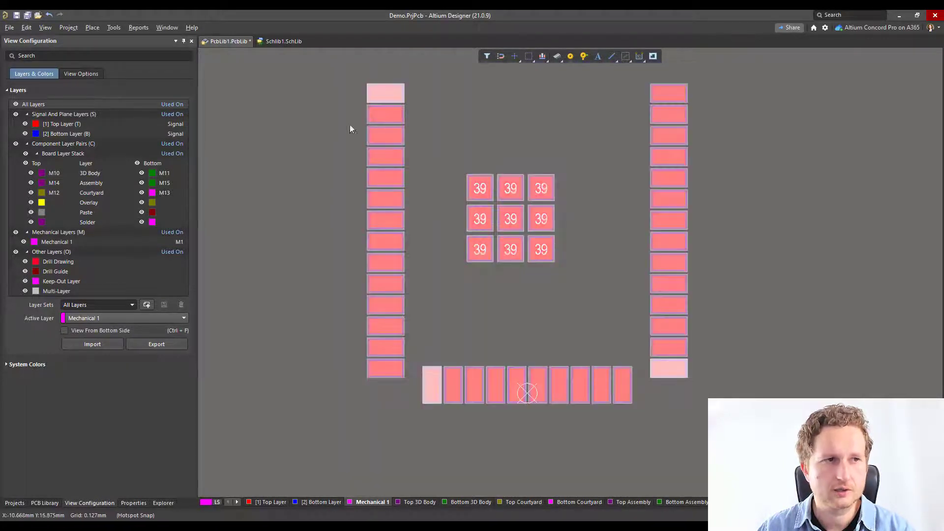
left_click(26, 27)
mouse_move(104, 217)
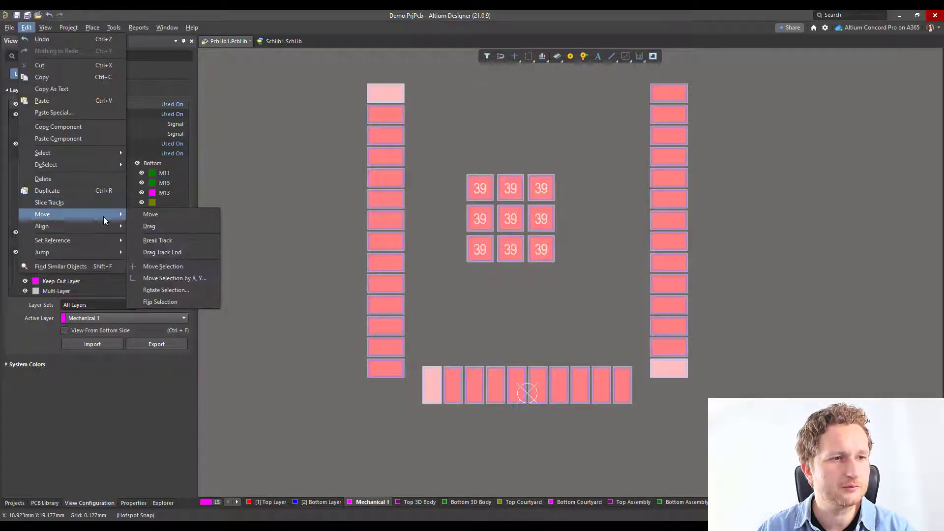
left_click(188, 277)
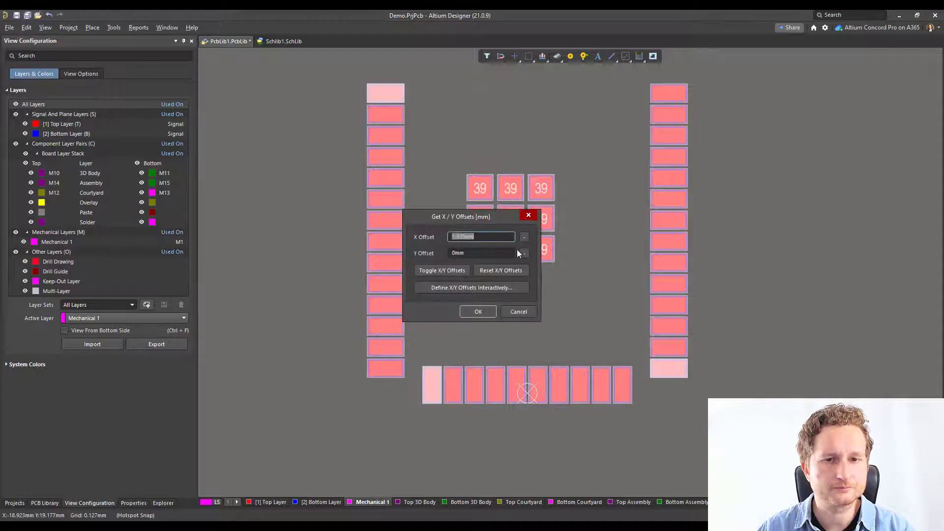
type("0")
key("Tab")
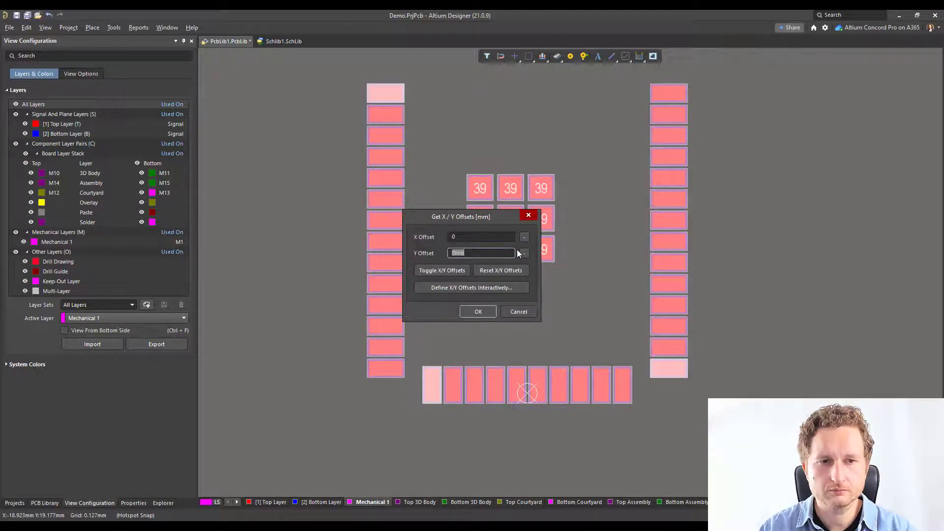
type("12.7")
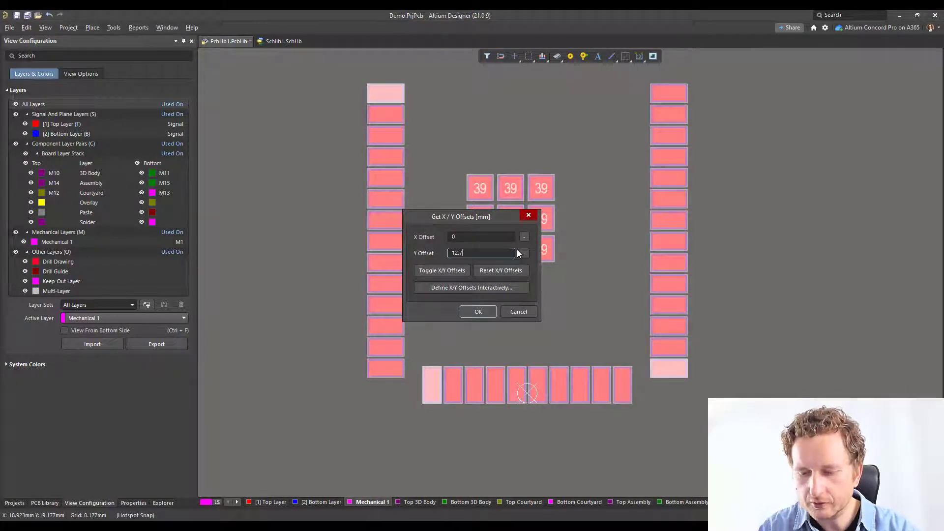
type("5mm")
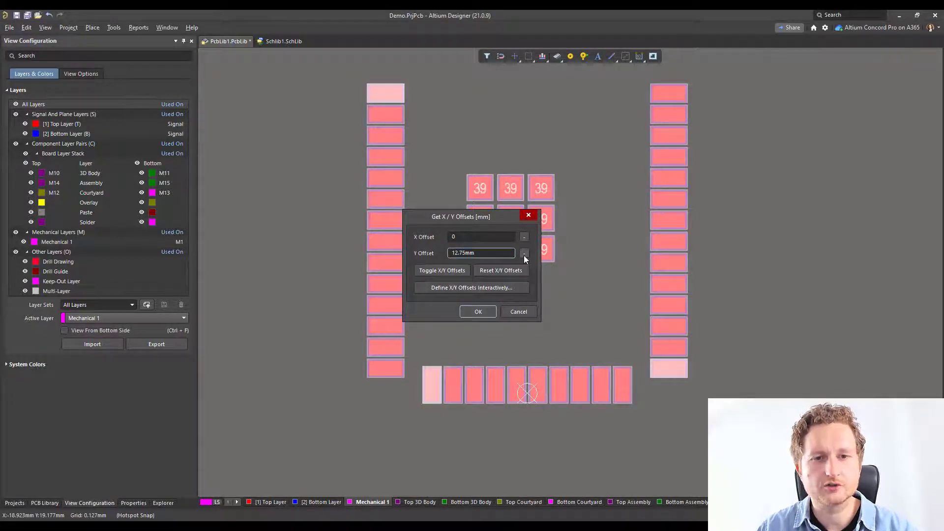
left_click(525, 254)
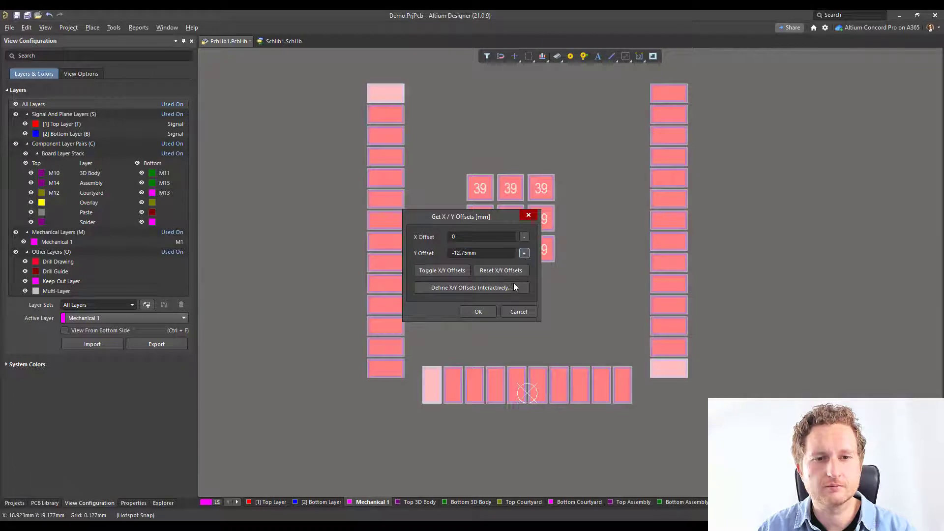
left_click(478, 312)
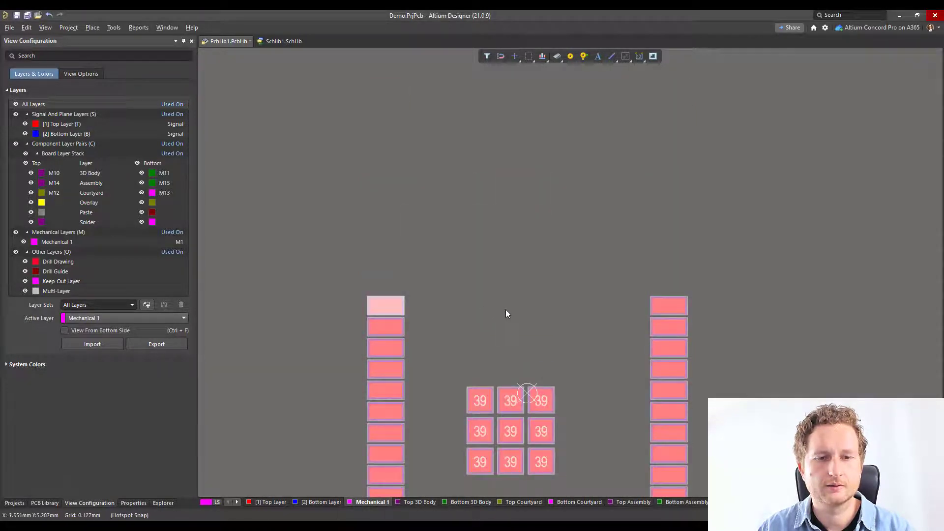
right_click_drag(506, 312, 541, 155)
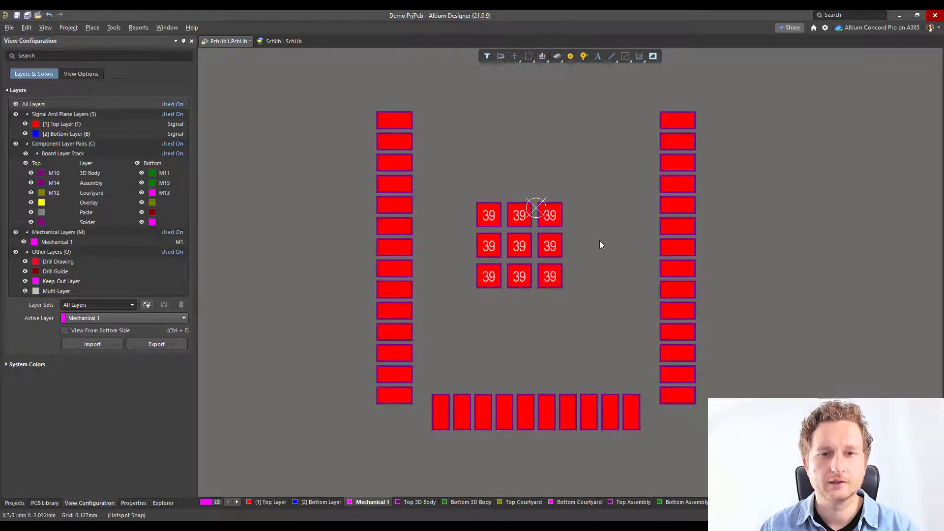
scroll(605, 240, "down", 1, "ctrl")
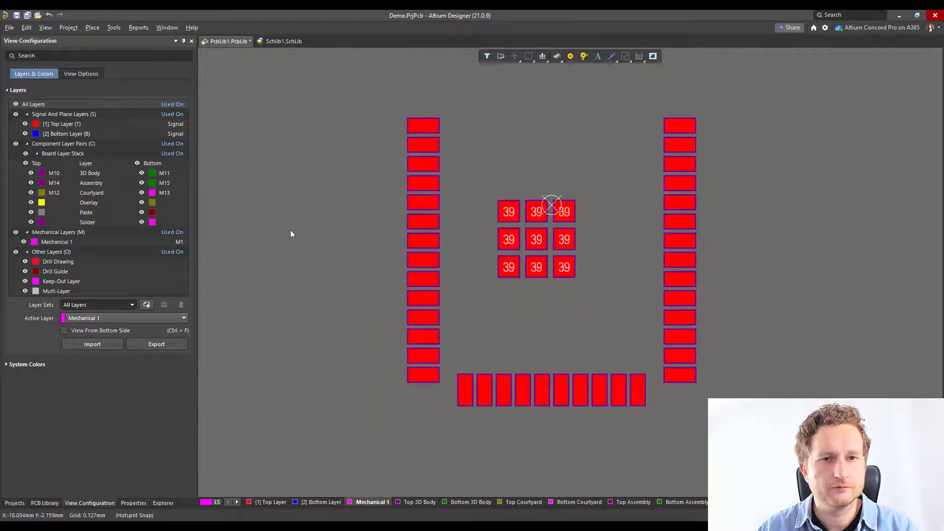
right_click_drag(321, 184, 318, 191)
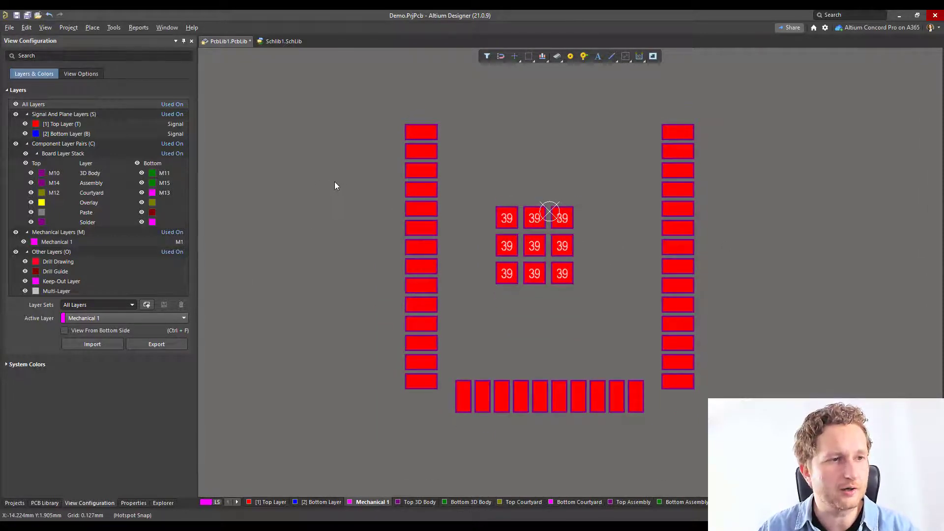
Hide all bottom component layers and make Top 3D Body the active layer
left_click(137, 163)
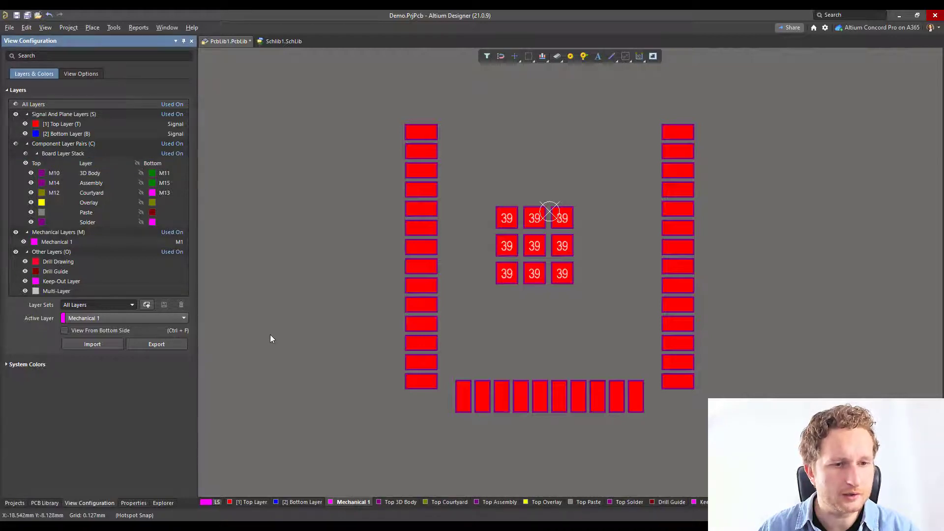
left_click(408, 503)
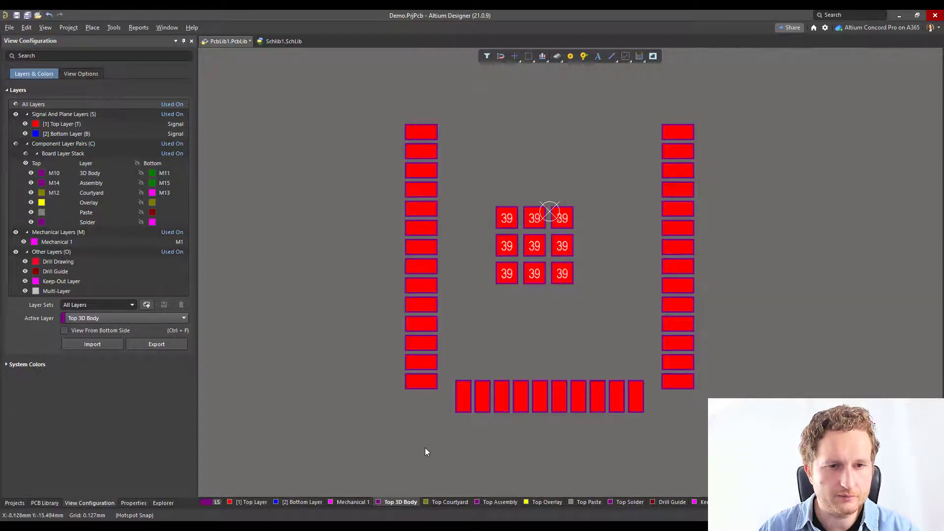
scroll(426, 447, "down", 1, "ctrl")
scroll(418, 433, "up", 1, "ctrl")
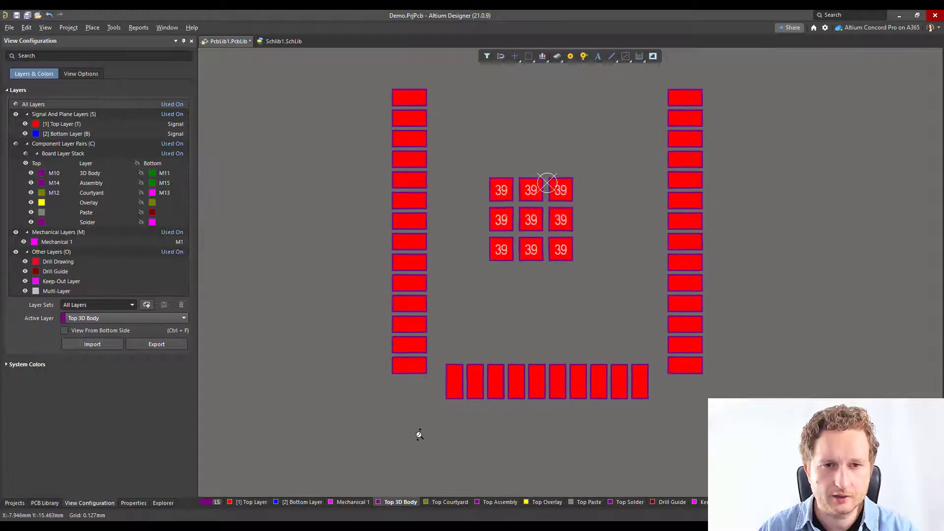
right_click(308, 326)
left_click(320, 265)
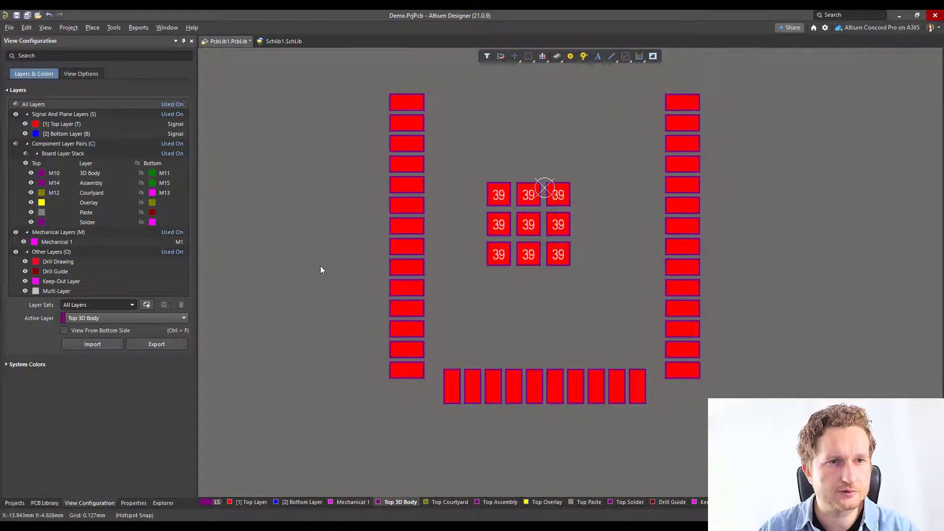
right_click_drag(327, 249, 325, 259)
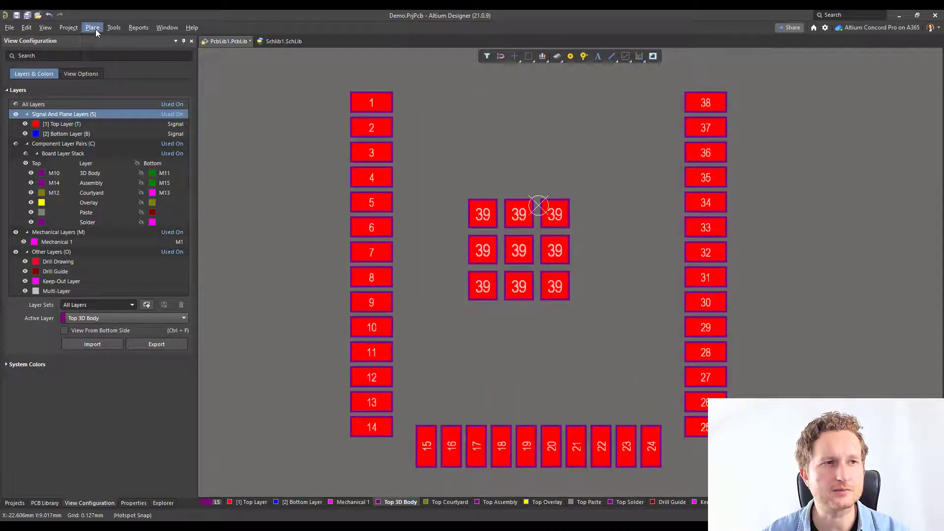
Place the Espressif ESP32-WROOM-32 3D model from the parts folder at the footprint origin and inspect it in the 3D view
left_click(93, 27)
left_click(109, 125)
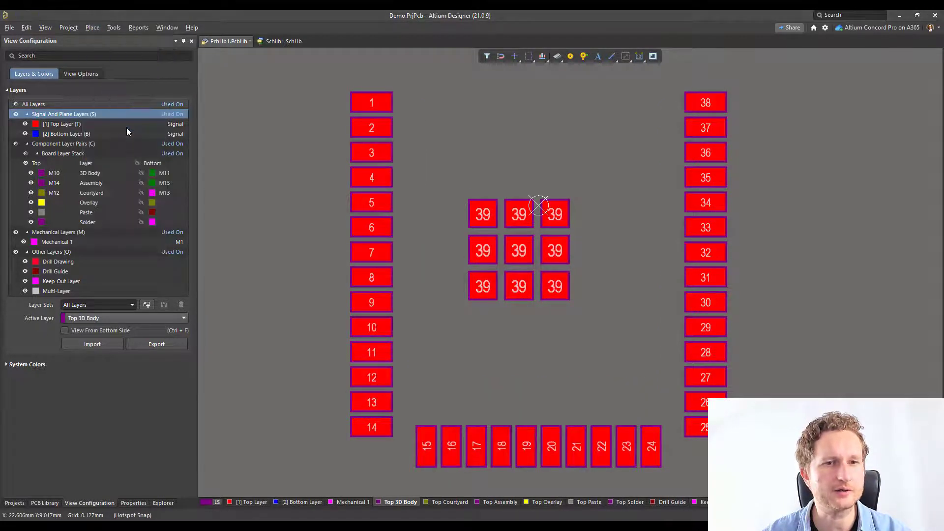
left_click(435, 168)
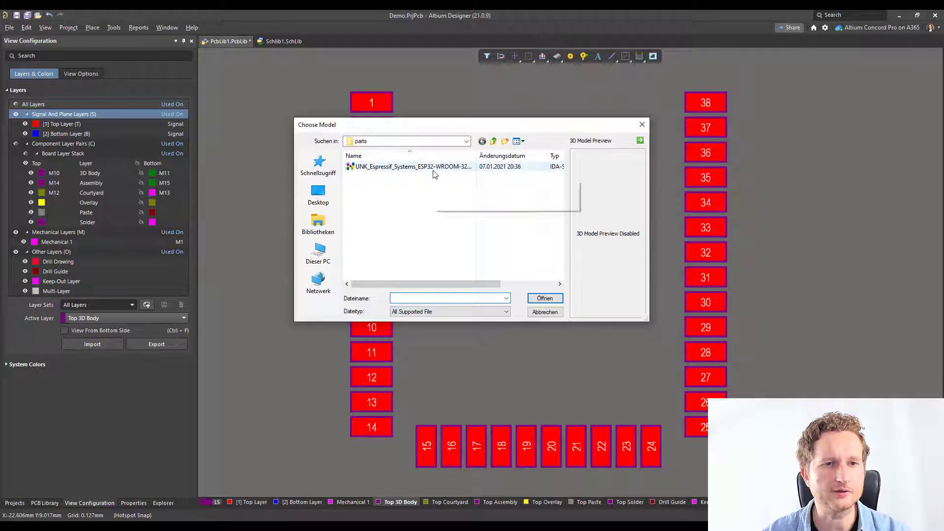
left_click(545, 301)
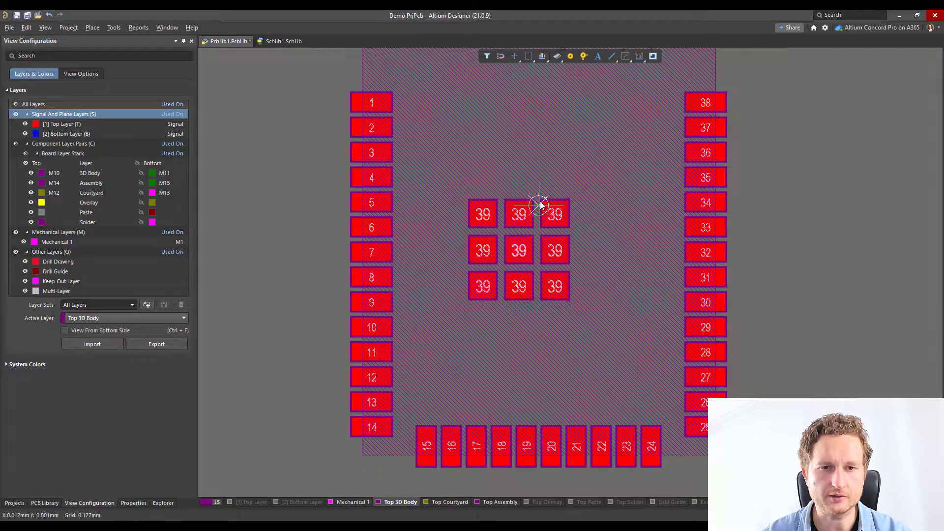
scroll(541, 202, "up", 5, "ctrl")
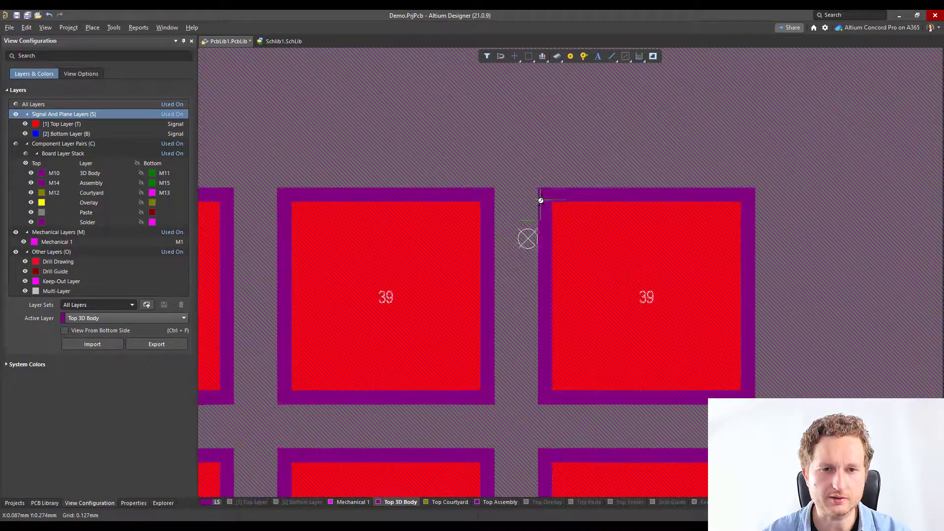
left_click(528, 240)
scroll(534, 266, "down", 5, "ctrl")
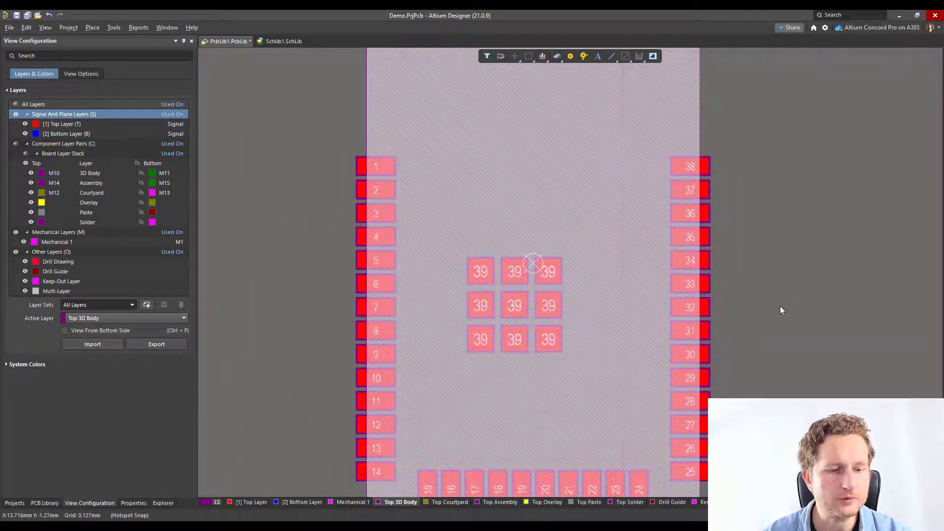
key("3")
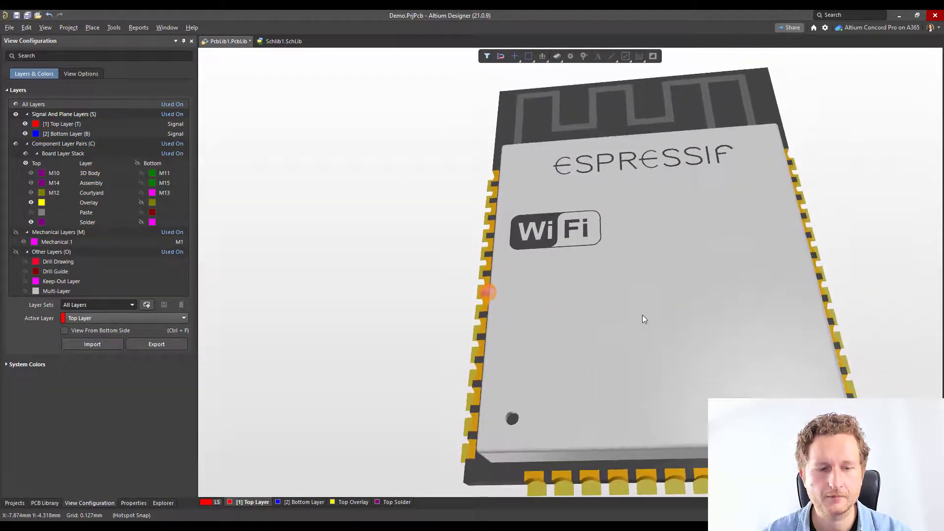
key("2")
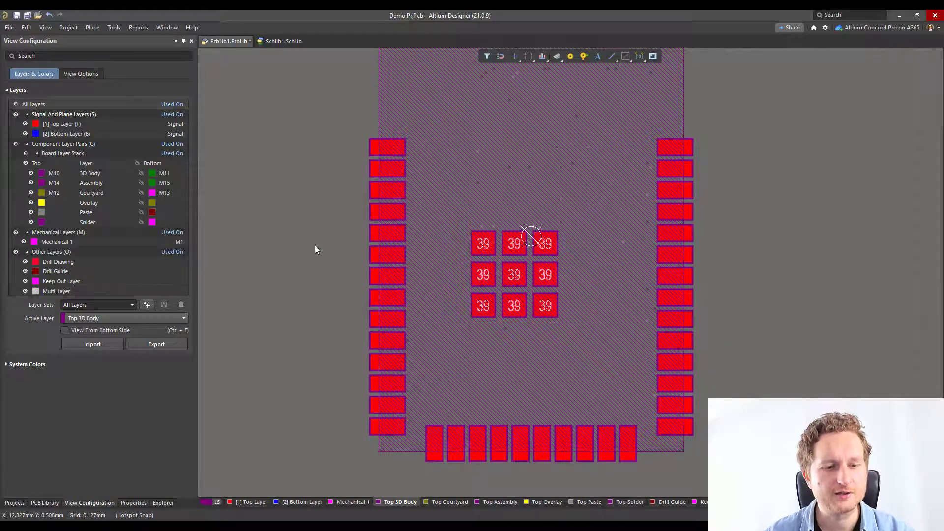
Toggle single layer mode and make Top Layer the active layer
key("shift+s")
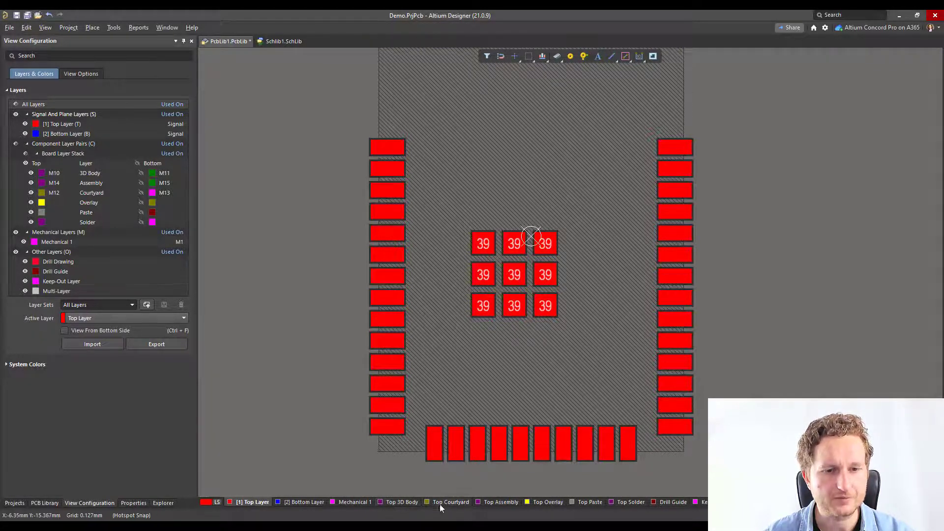
right_click_drag(333, 396, 342, 393)
scroll(341, 391, "down", 1, "ctrl")
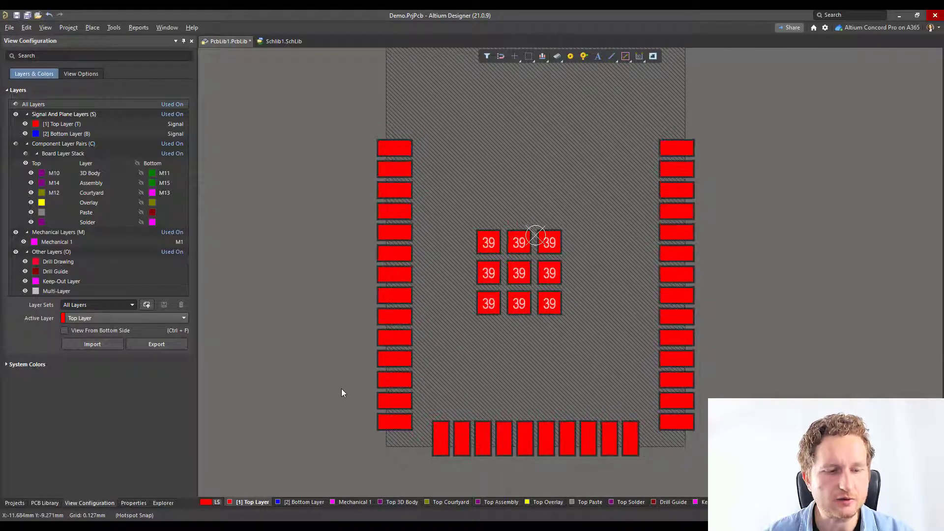
Switch to the datasheet in the browser and examine the ESP32-WROOM-32D physical dimensions drawing, especially the module width and length
key("alt+Tab")
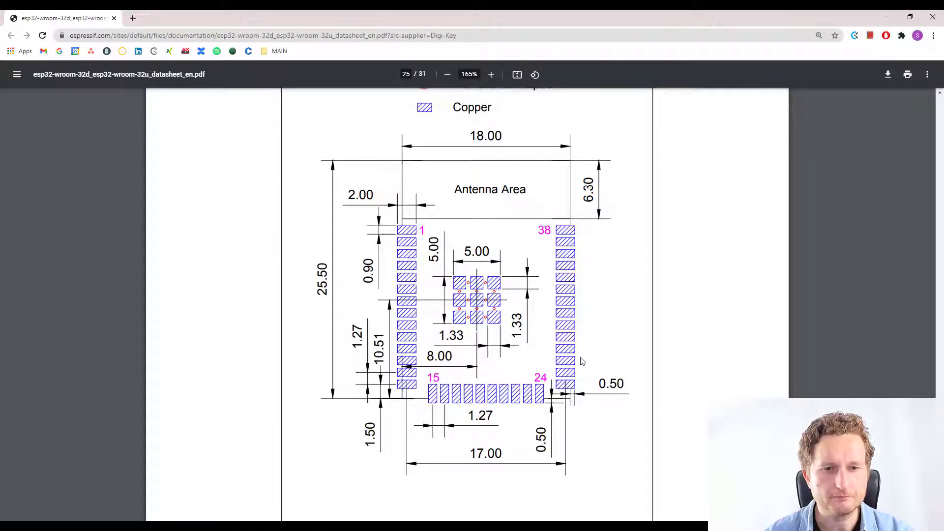
scroll(582, 361, "up", 1)
scroll(582, 361, "up", 10)
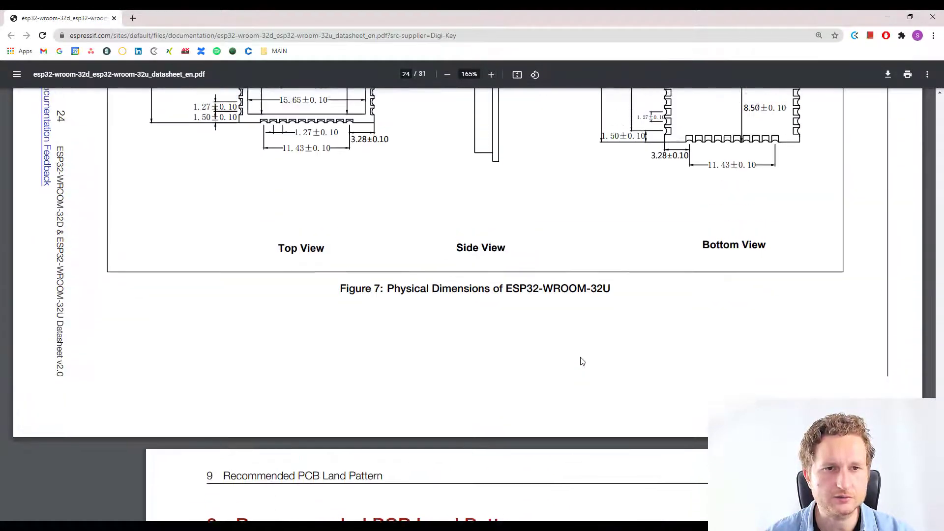
scroll(582, 362, "up", 2)
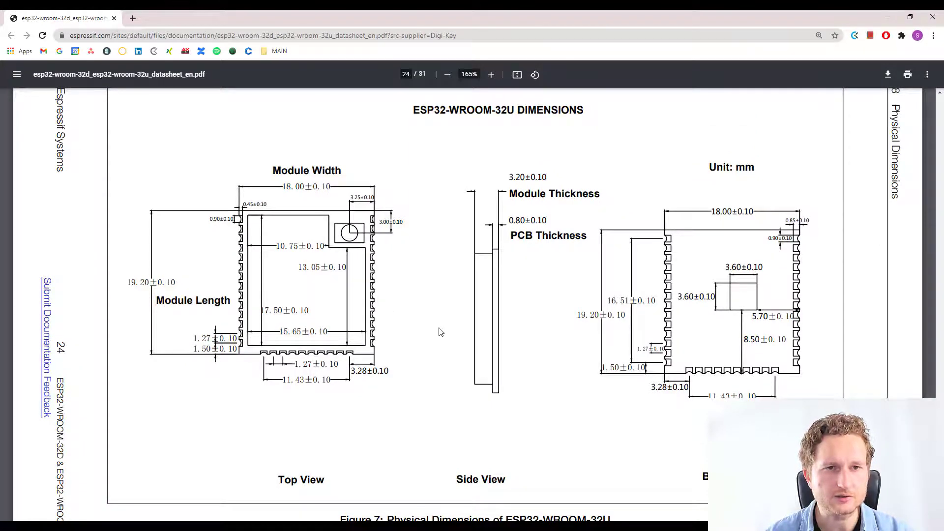
scroll(441, 331, "up", 10)
scroll(441, 331, "up", 2)
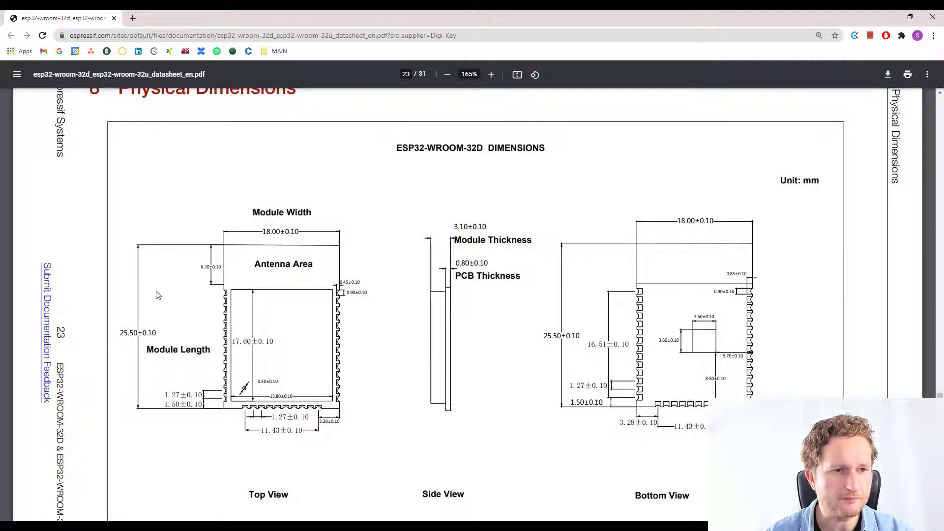
scroll(156, 296, "up", 2, "ctrl")
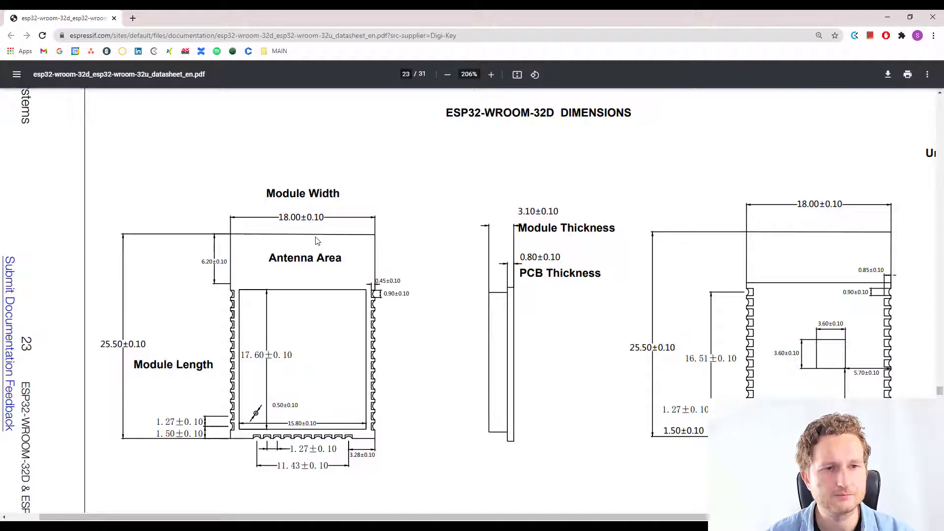
Back in Altium Designer, draw a vertical line about 22.2 mm long on Top Assembly, just outside the left pad column
key("alt+Tab")
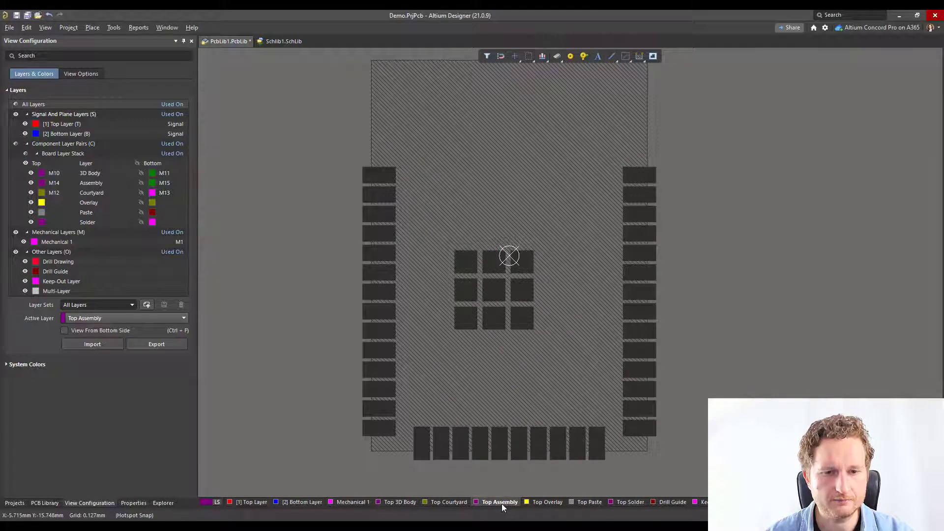
left_click(96, 27)
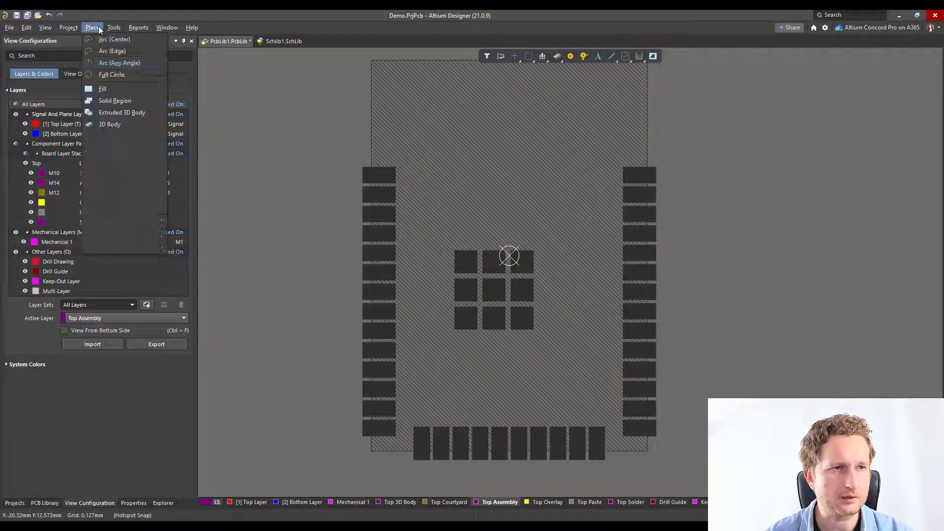
left_click(138, 137)
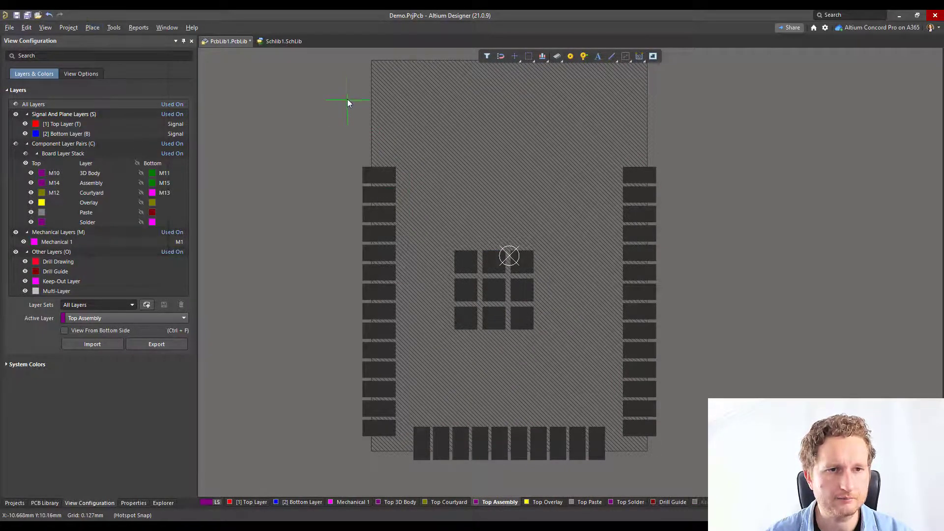
left_click(355, 88)
left_click(355, 430)
right_click(374, 407)
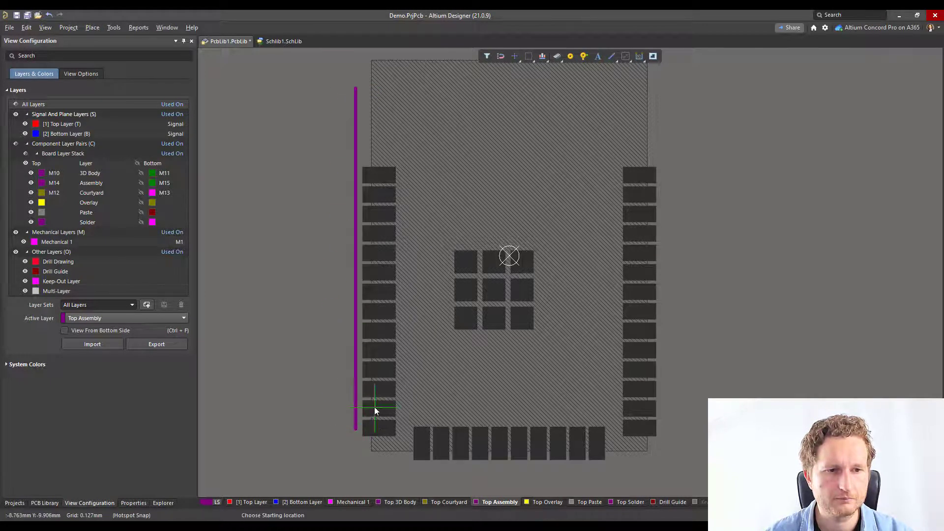
Set the width of the vertical assembly line to 0.12 mm
double_click(356, 126)
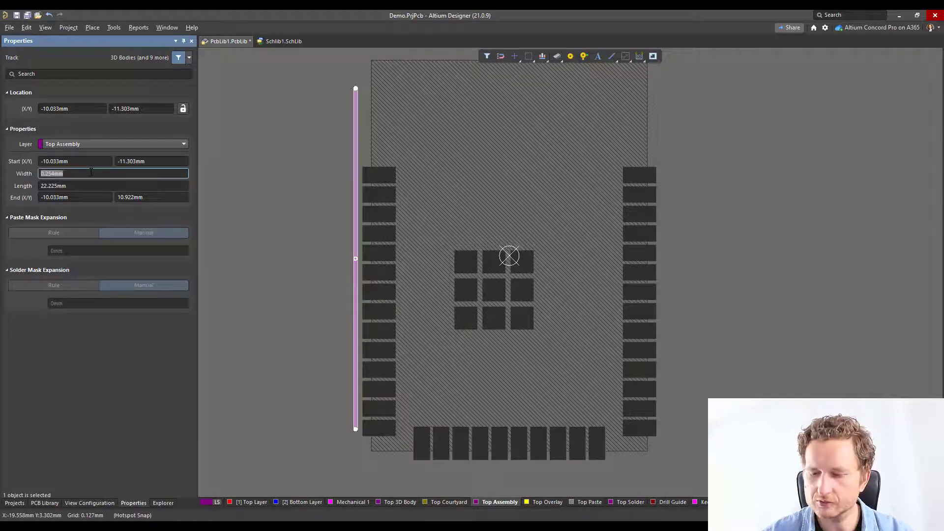
type("0.12")
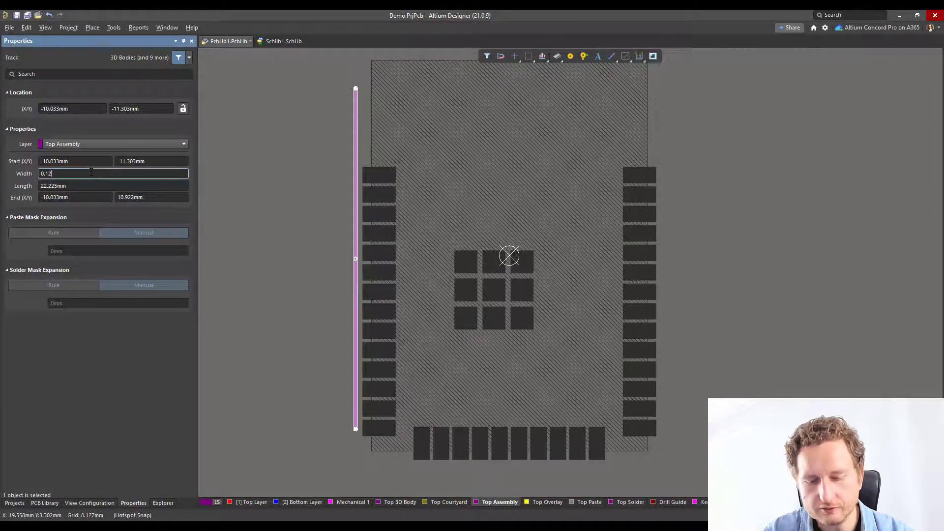
type("mm")
key("Return")
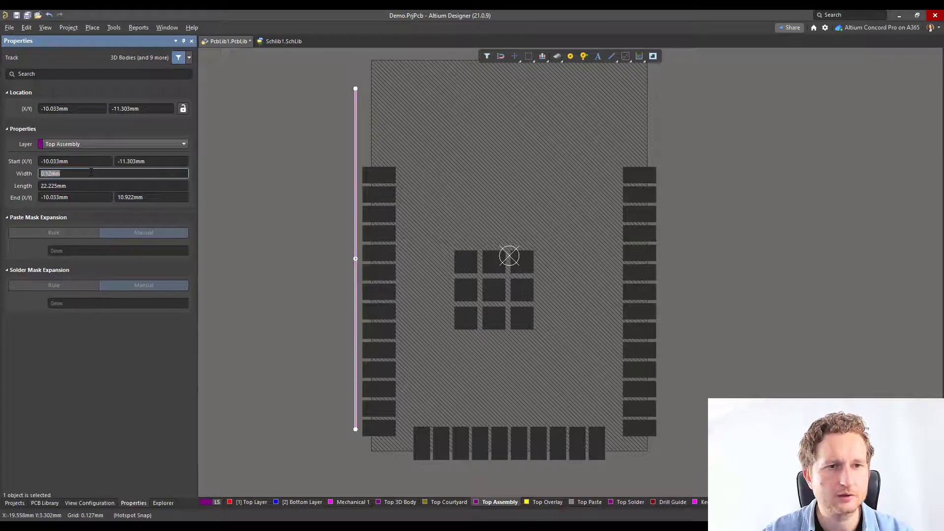
left_click(335, 146)
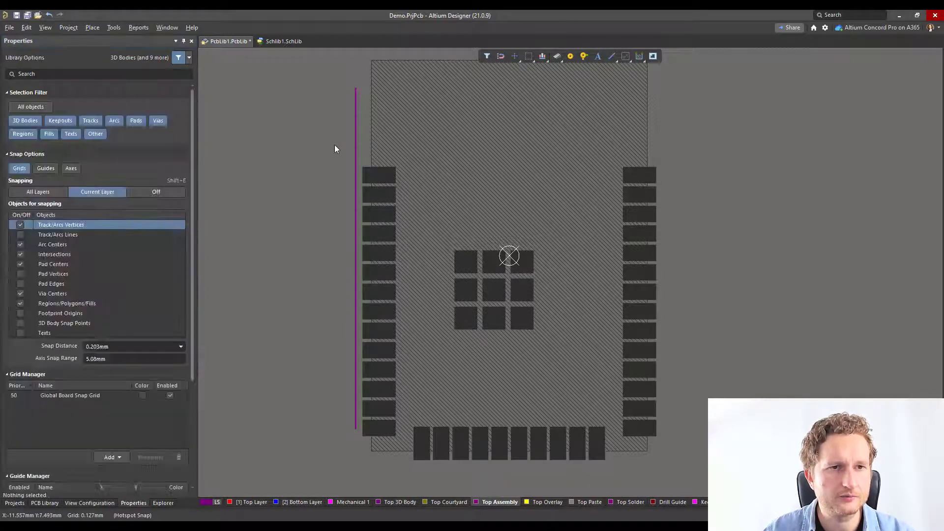
Set the assembly line's start point to X -12 mm, Y -12.8 mm and its end Y to 12.8 mm
left_click(357, 112)
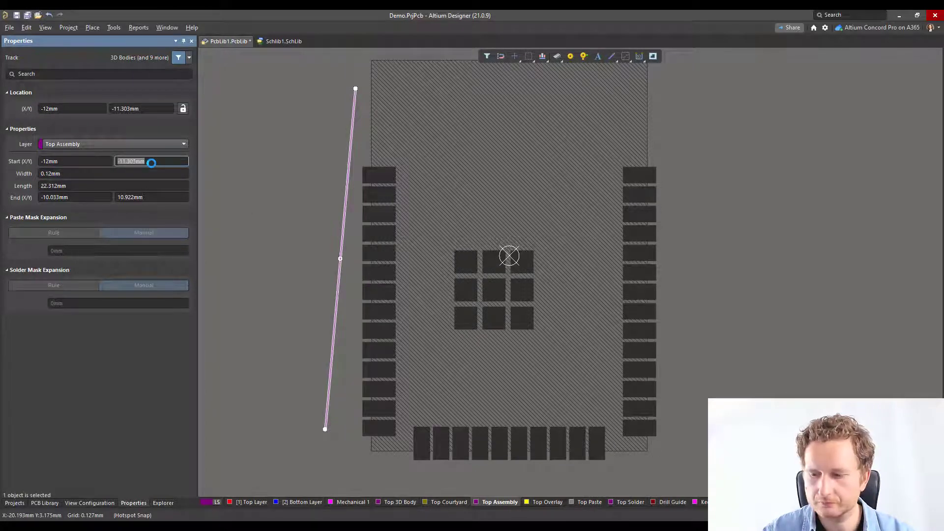
type("-12.8m")
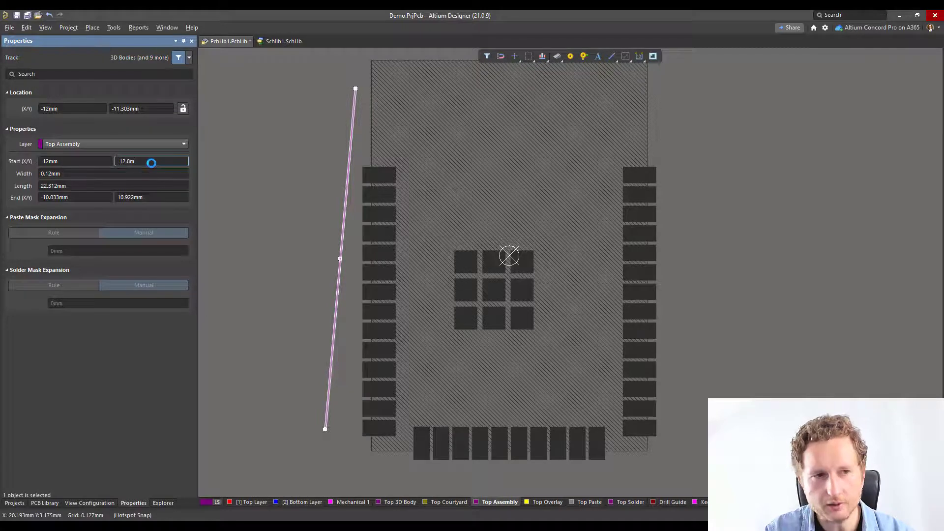
left_click(140, 197)
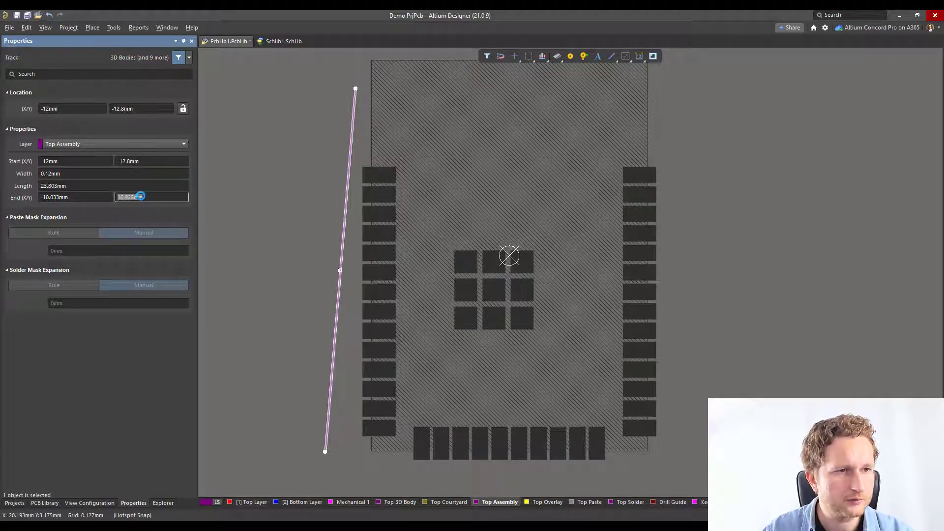
type("12")
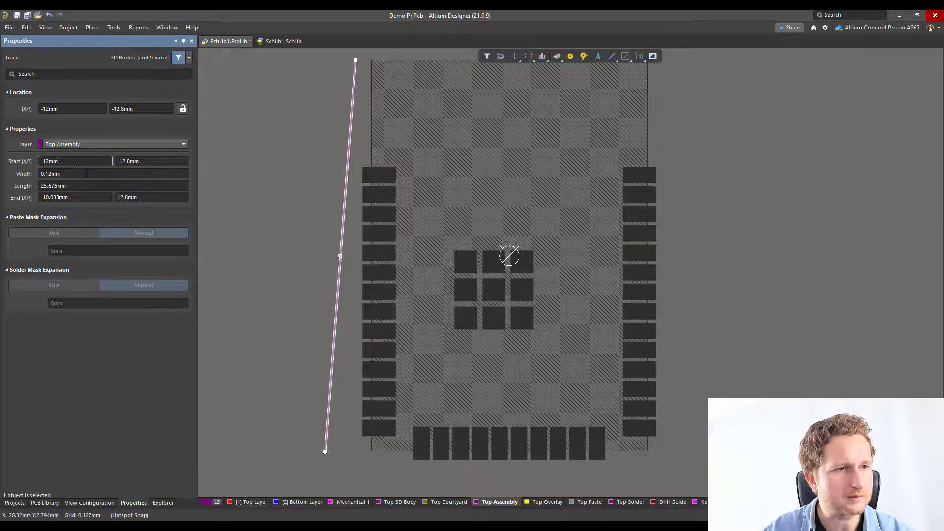
Set both the start X and end X of the assembly line to -9.1 mm
key("Tab")
type("-")
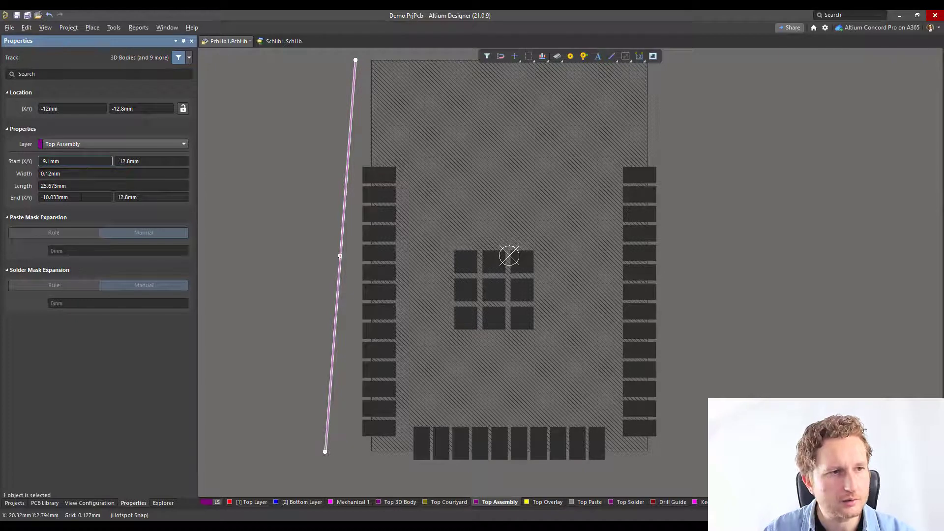
left_click(80, 196)
type("-9.1")
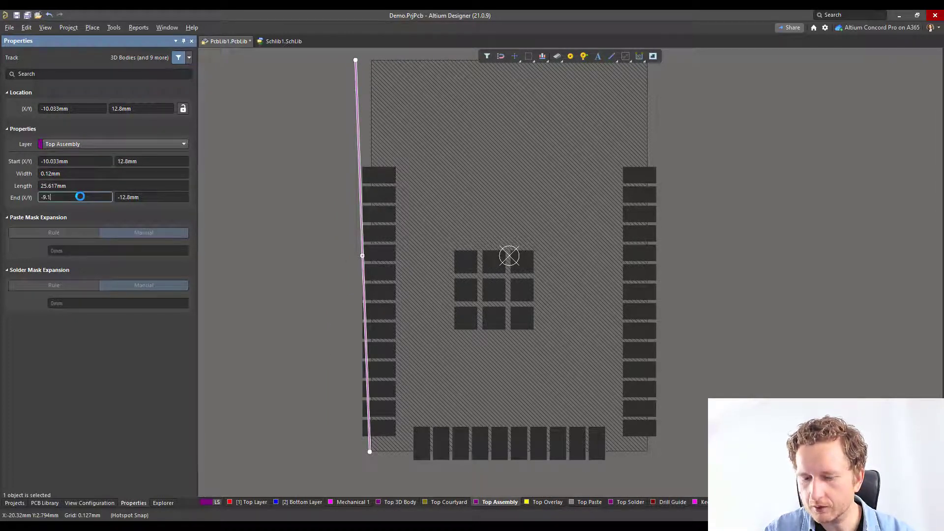
type("mm")
key("Return")
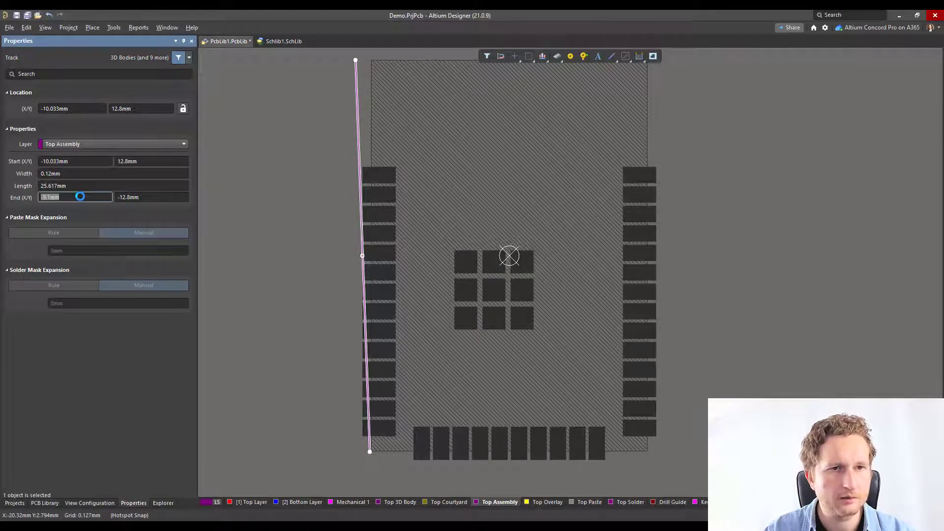
left_click(94, 161)
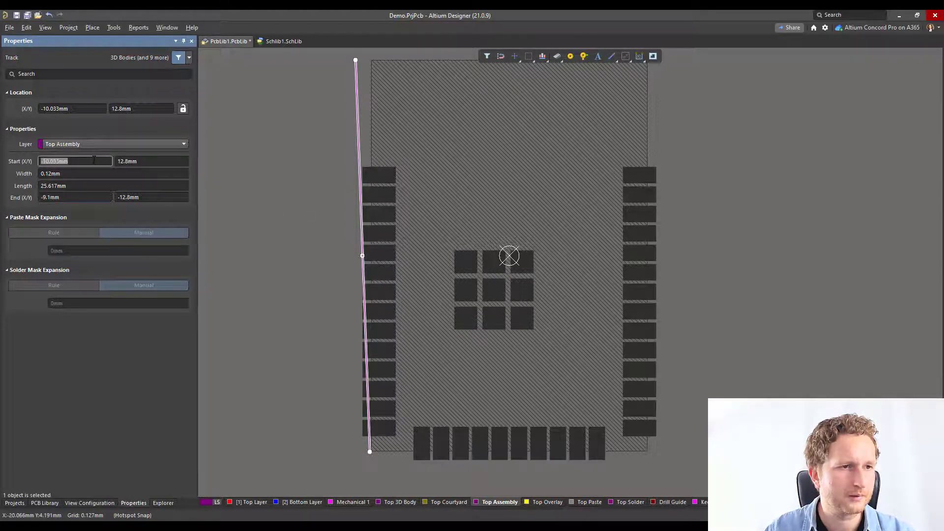
type("-9.")
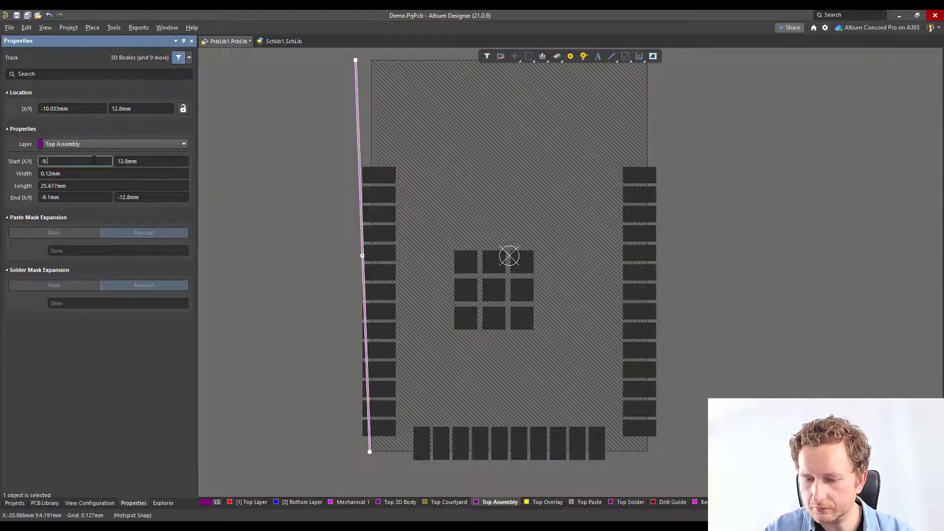
type("1mm")
key("Return")
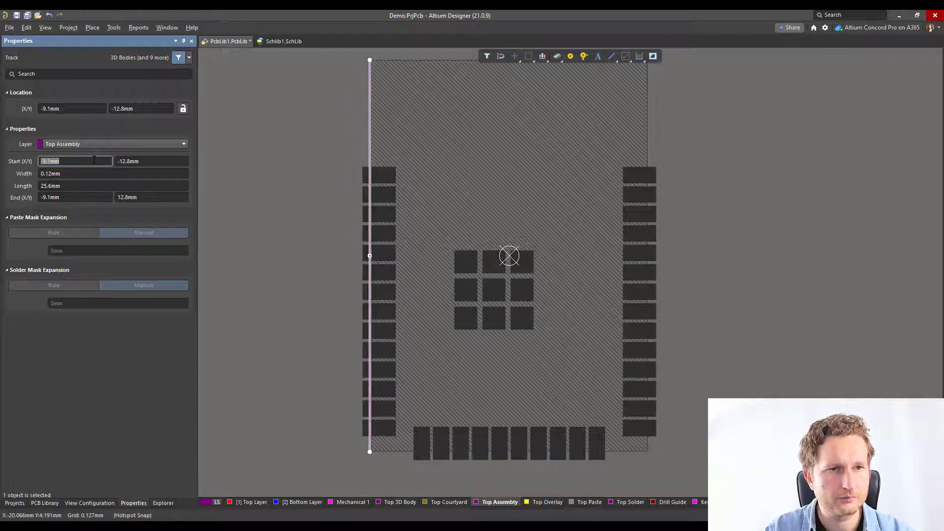
left_click(344, 119)
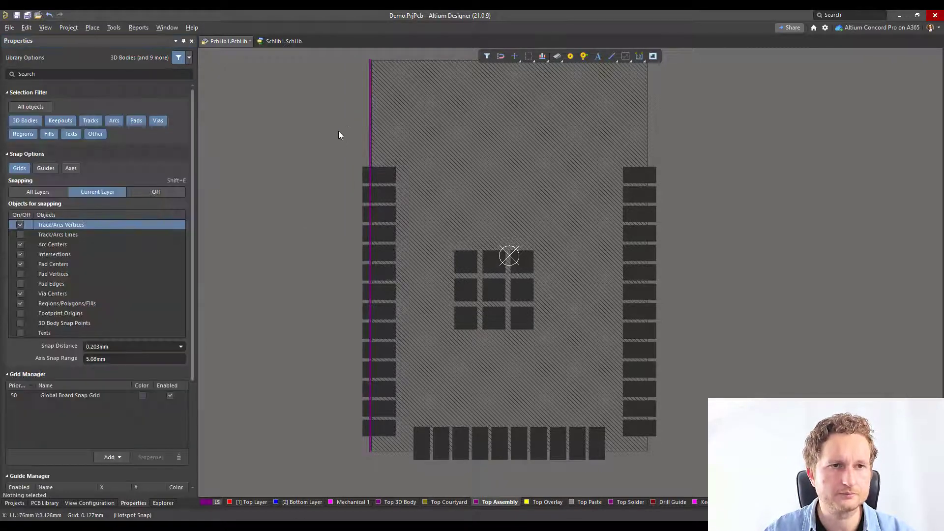
Examine how both ends of the assembly line align with the 3D body outline and check the line's coordinates
right_click_drag(338, 131, 341, 130)
scroll(342, 130, "down", 1, "ctrl")
scroll(364, 354, "up", 5, "ctrl")
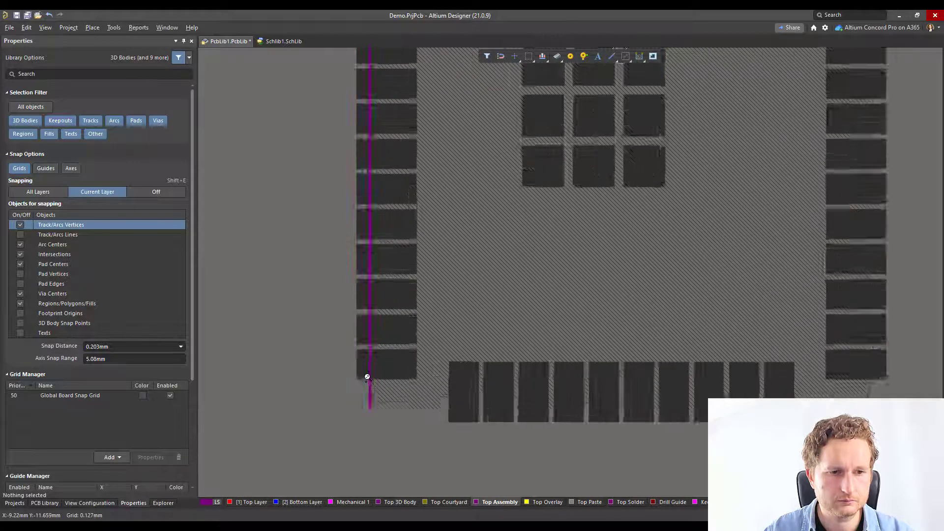
scroll(367, 376, "down", 3, "ctrl")
scroll(341, 341, "up", 6)
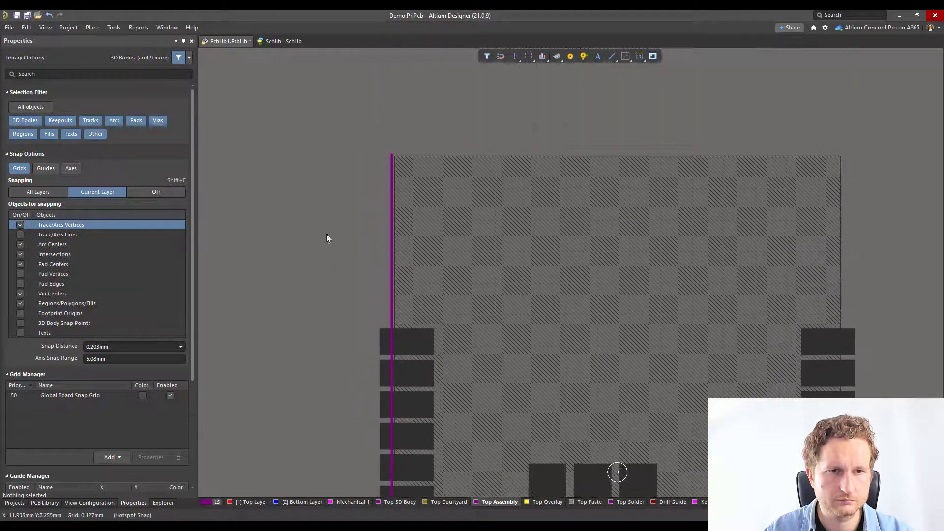
scroll(355, 157, "down", 2)
scroll(386, 91, "up", 4, "ctrl")
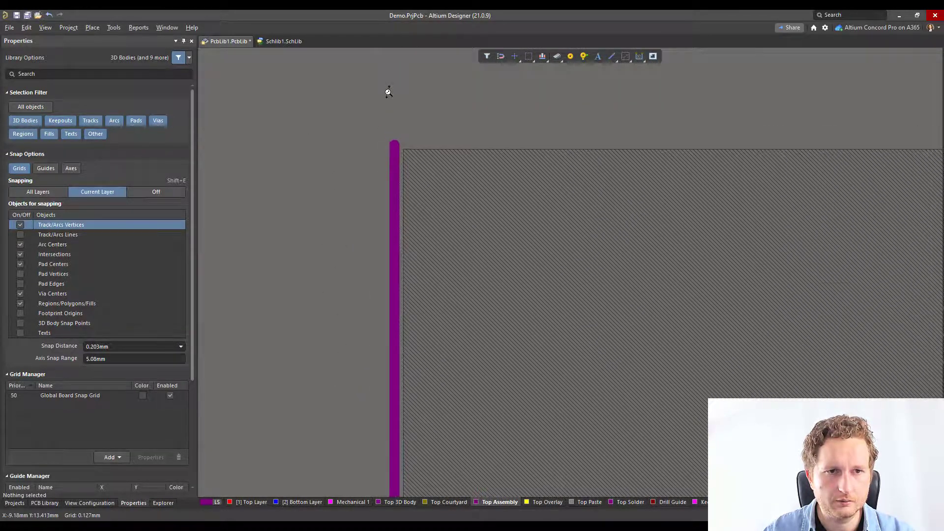
scroll(384, 103, "down", 6, "ctrl")
scroll(382, 110, "up", 3, "ctrl")
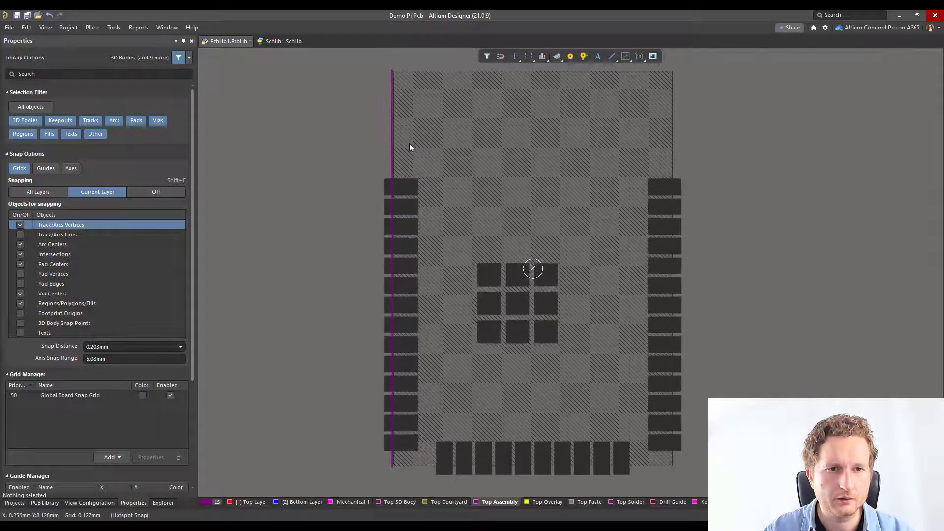
left_click(392, 145)
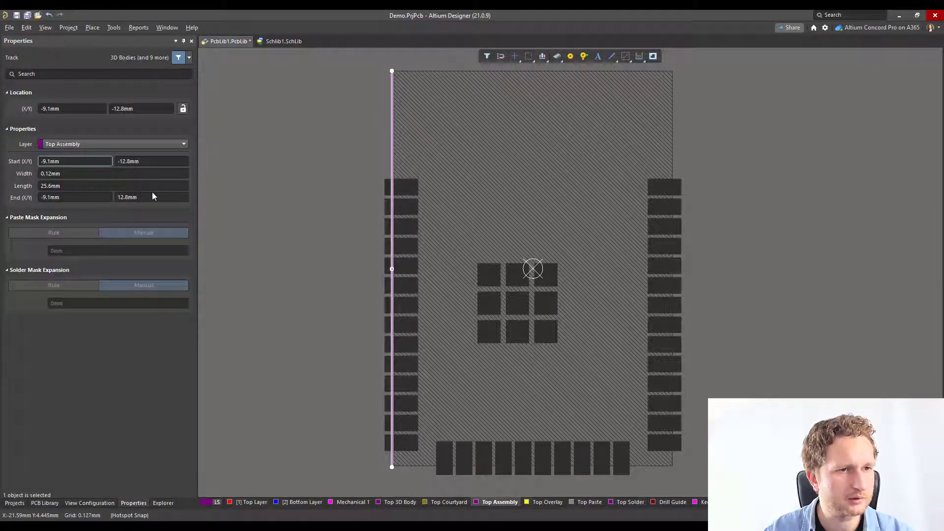
scroll(344, 197, "down", 1, "ctrl")
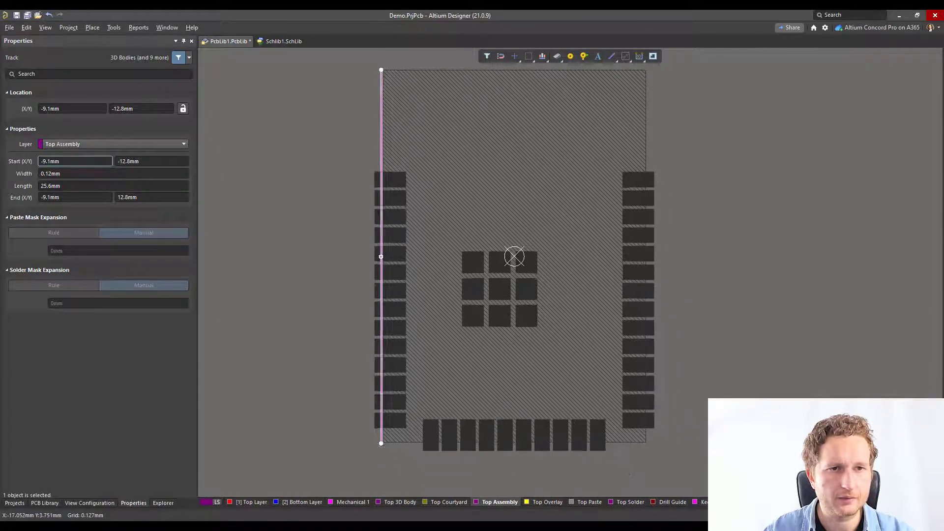
Copy the left assembly line using the footprint origin as the reference point
left_click(466, 174)
left_click(381, 165)
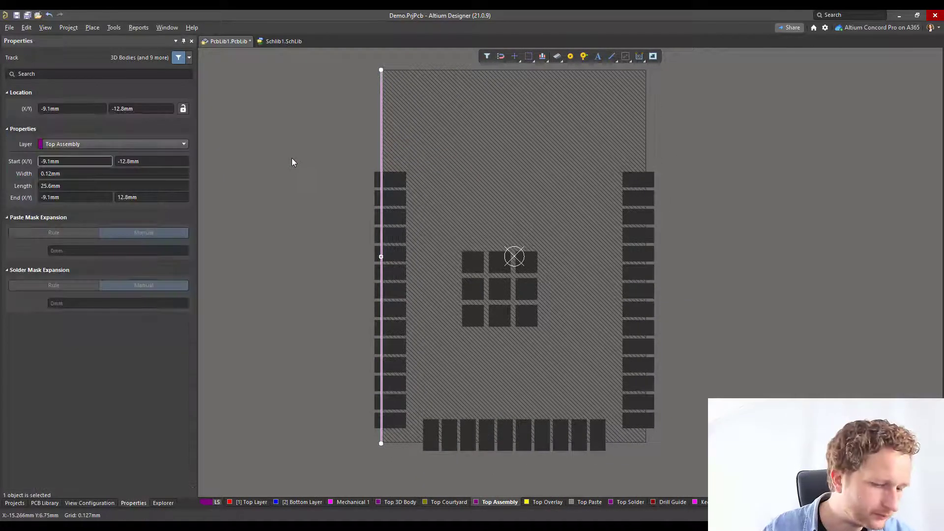
key("ctrl+c")
scroll(499, 267, "up", 3, "ctrl")
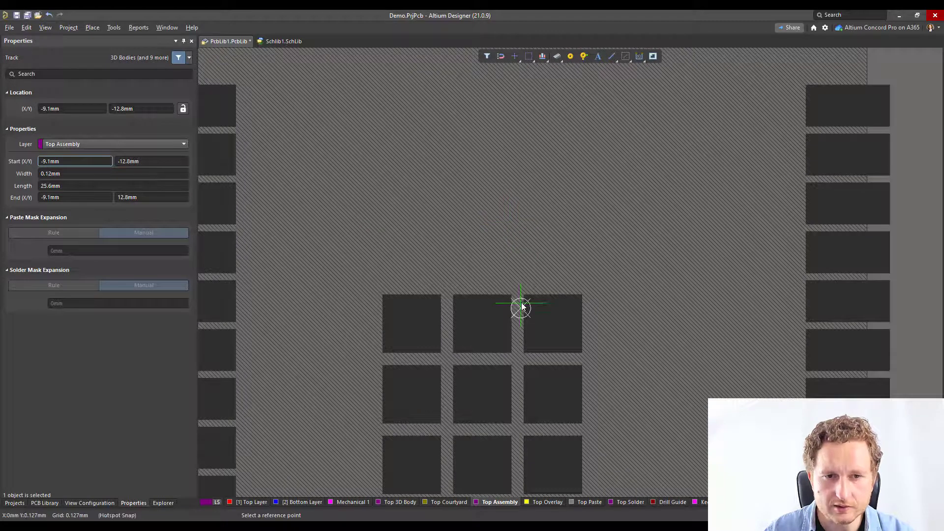
left_click(522, 309)
scroll(536, 296, "down", 3, "ctrl")
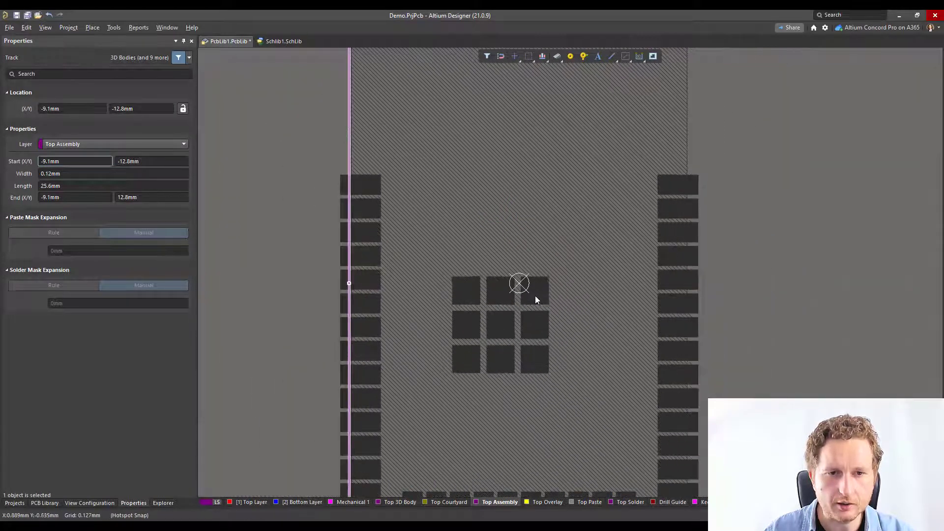
Paste the copied assembly line mirrored horizontally at the footprint origin to form the right side of the outline
key("ctrl+v")
key("x")
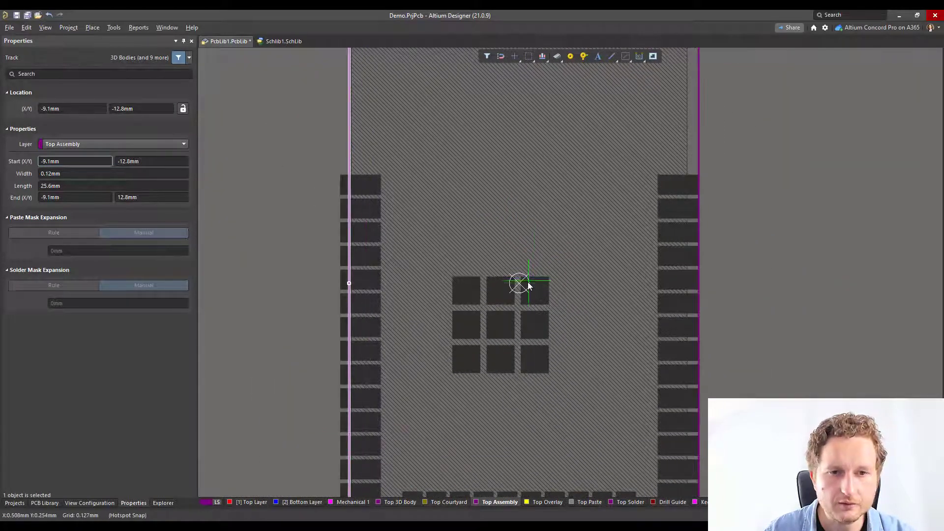
scroll(527, 276, "up", 1, "ctrl")
scroll(527, 276, "up", 5, "ctrl")
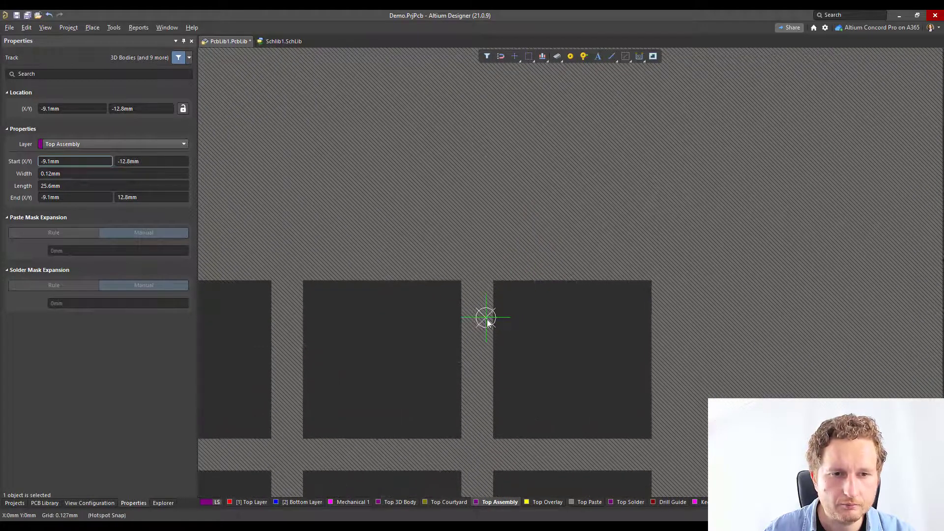
left_click(487, 318)
scroll(541, 296, "down", 6, "ctrl")
left_click(553, 244)
Copy the right assembly line from its upper end and paste it rotated horizontal at the outline's upper-left corner (-9.1 mm, 12.8 mm)
left_click_drag(812, 195, 580, 185)
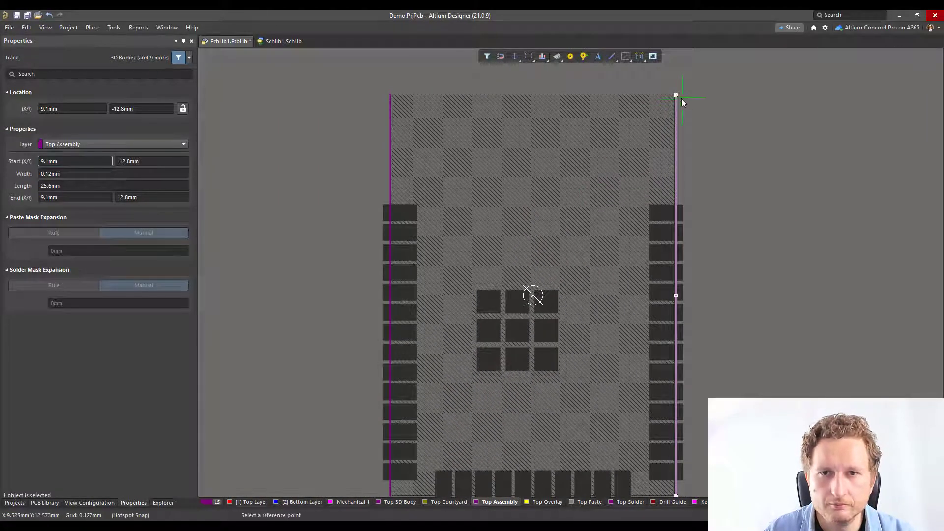
key("ctrl+v")
key("space")
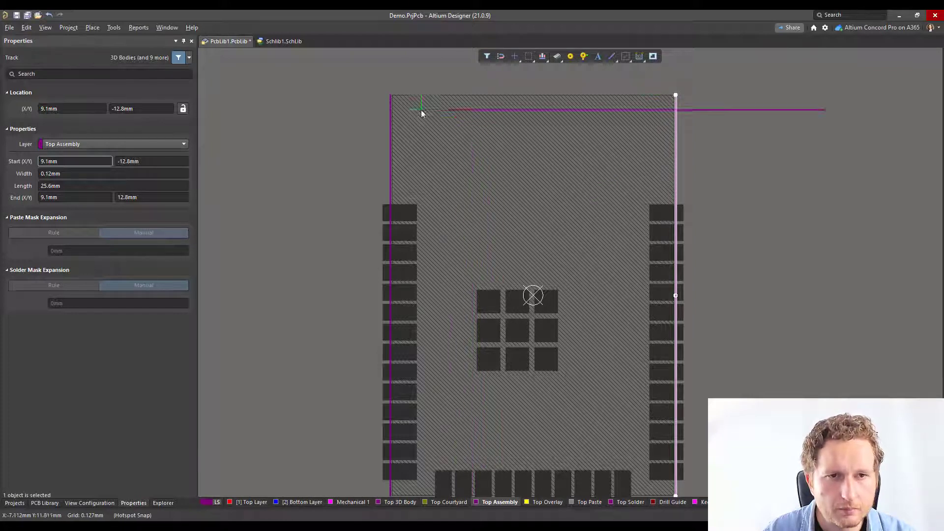
scroll(393, 84, "up", 3, "ctrl")
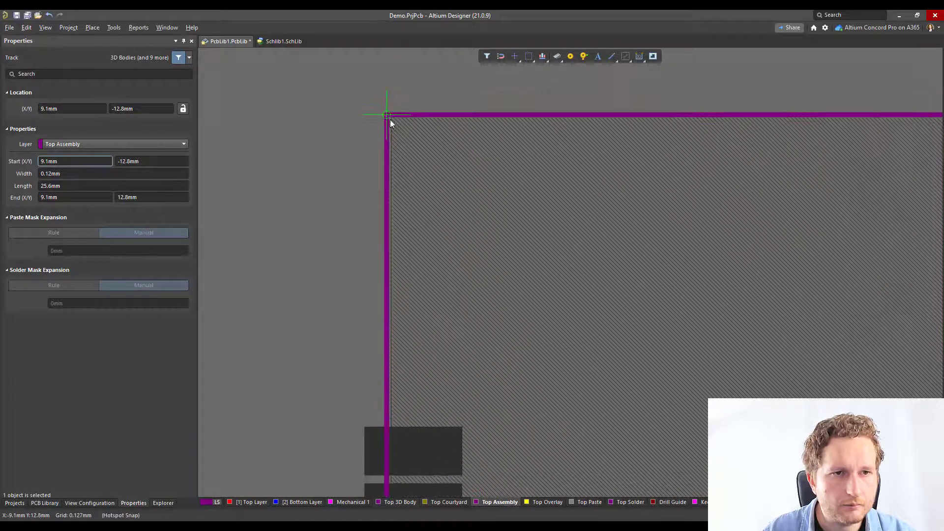
left_click(388, 119)
Shorten the horizontal top assembly line so it ends at the right line's upper end, at X 9.1 mm, Y 12.8 mm
right_click_drag(550, 191, 534, 190)
scroll(534, 190, "down", 5, "ctrl")
scroll(523, 192, "up", 5, "ctrl")
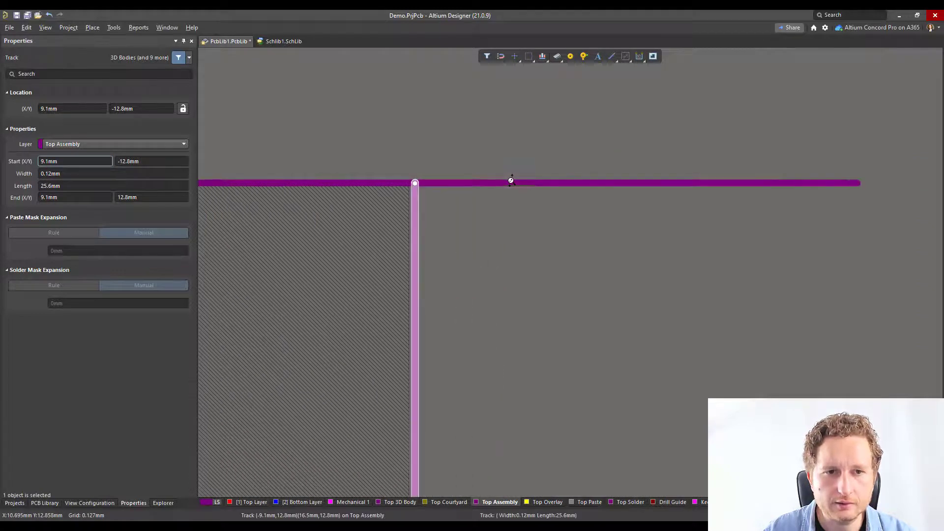
left_click(838, 187)
left_click_drag(858, 183, 415, 183)
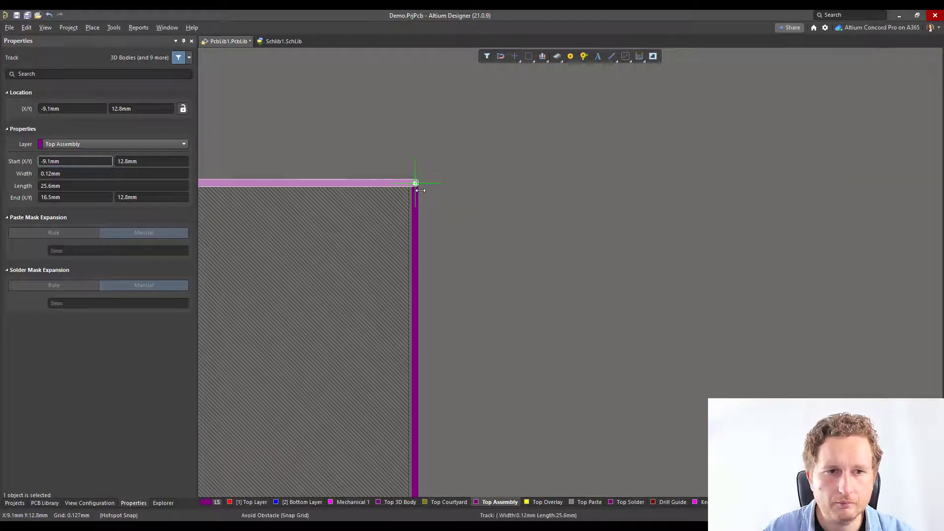
left_click(481, 286)
right_click_drag(481, 286, 671, 210)
scroll(506, 304, "down", 2, "ctrl")
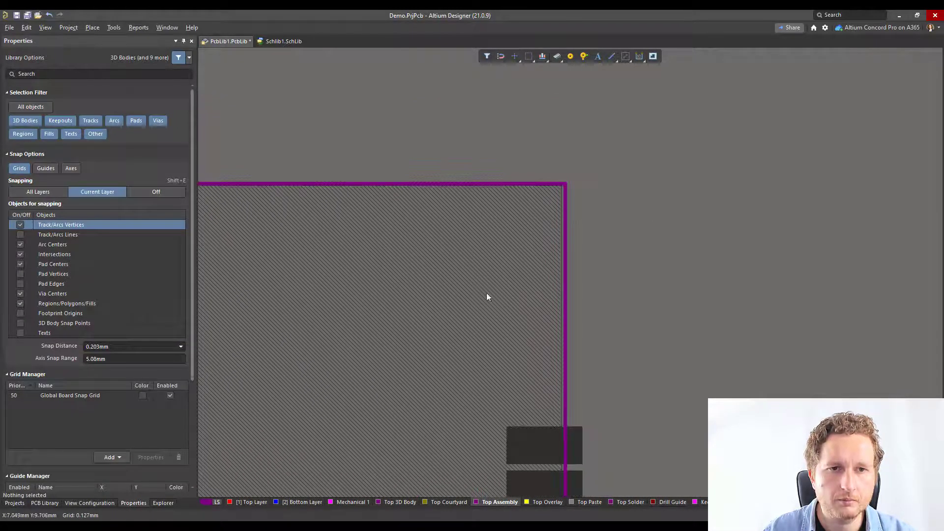
Copy the top assembly line by its right end and paste it at the right line's lower end to close the outline
left_click(415, 184)
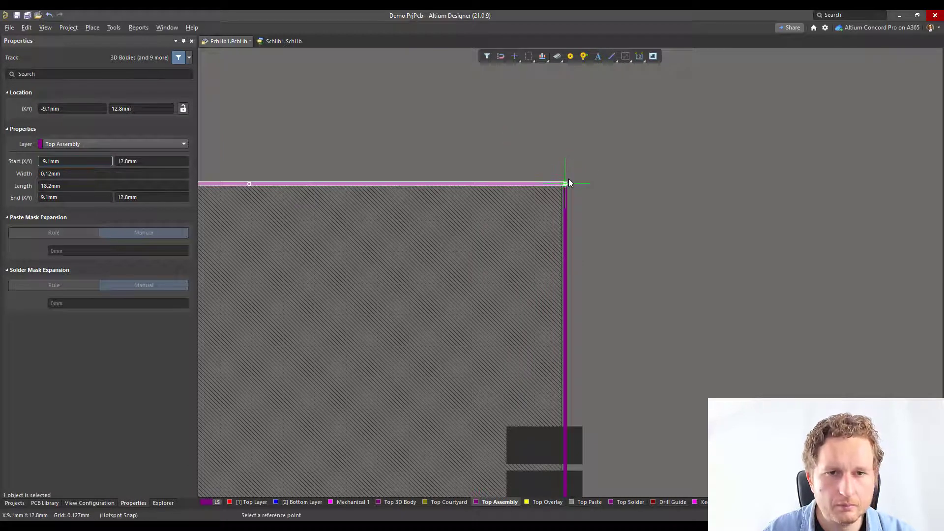
scroll(569, 181, "down", 2, "ctrl")
scroll(627, 132, "down", 3, "ctrl")
scroll(643, 316, "up", 8, "ctrl")
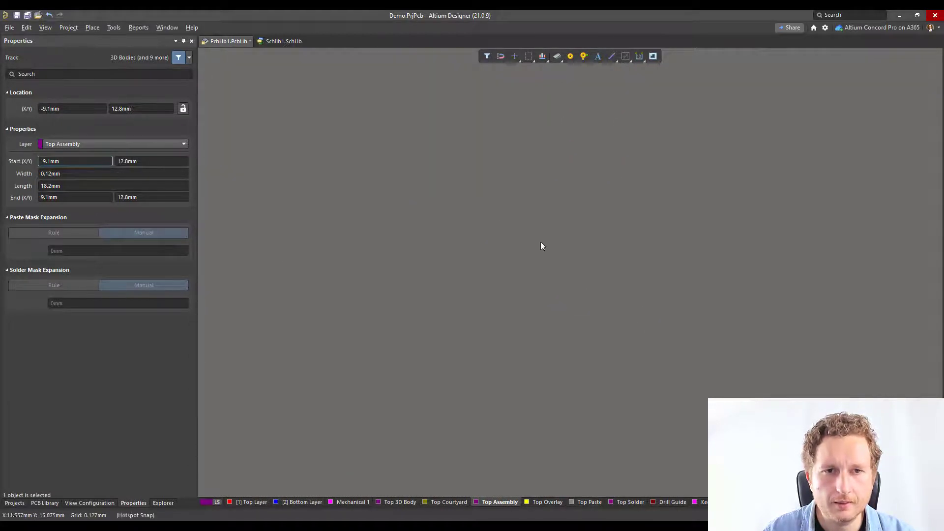
right_click_drag(463, 128, 538, 291)
right_click_drag(520, 199, 615, 282)
key("ctrl+v")
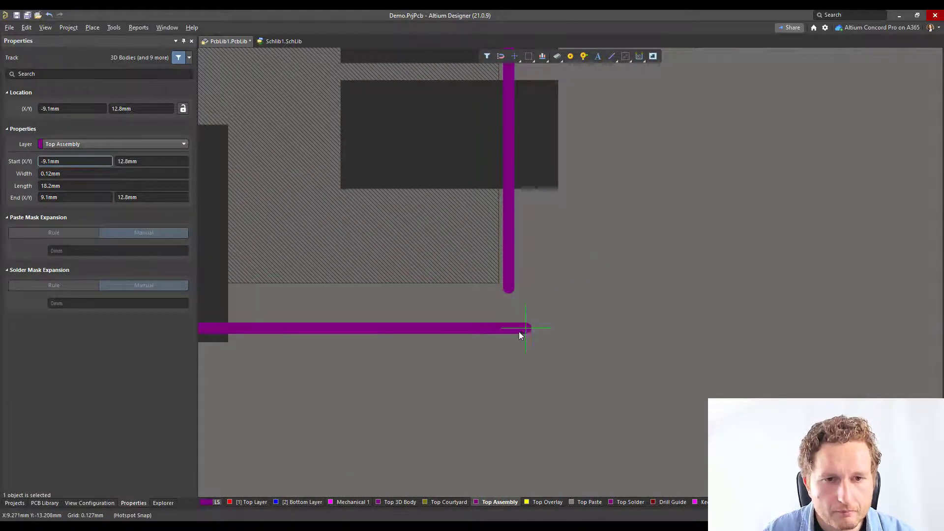
left_click(514, 290)
scroll(730, 296, "down", 4, "ctrl")
left_click(759, 246)
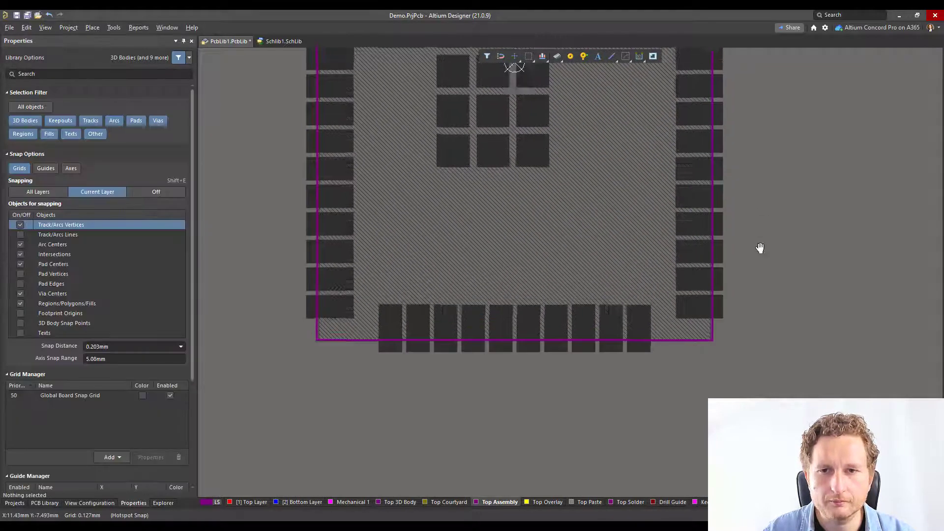
scroll(754, 210, "down", 2, "ctrl")
right_click_drag(741, 198, 734, 211)
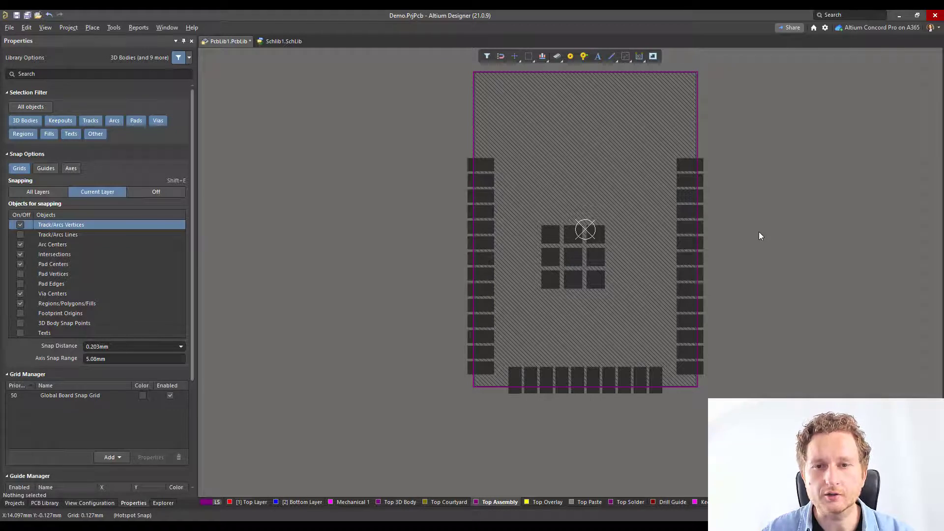
Place a text string reading ".designator" on the Top Assembly layer, just above the centre pads
left_click(93, 29)
left_click(128, 147)
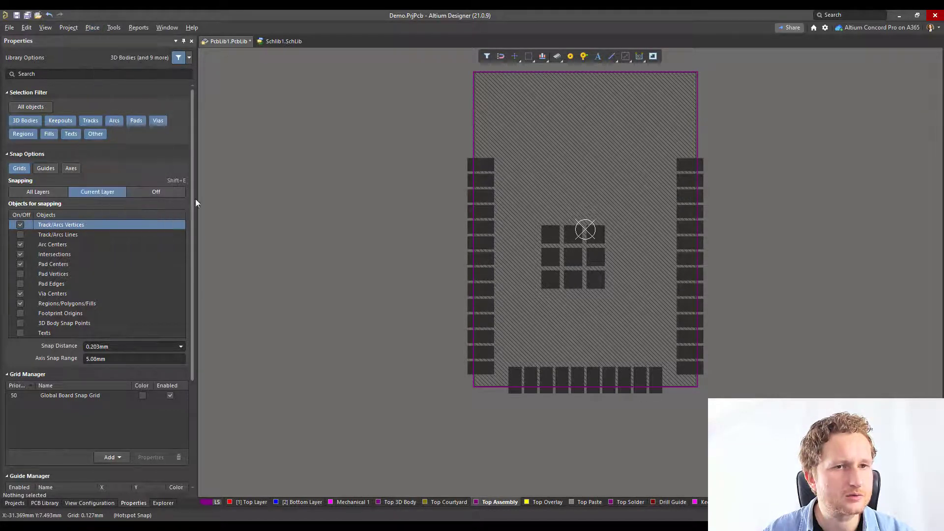
key("Tab")
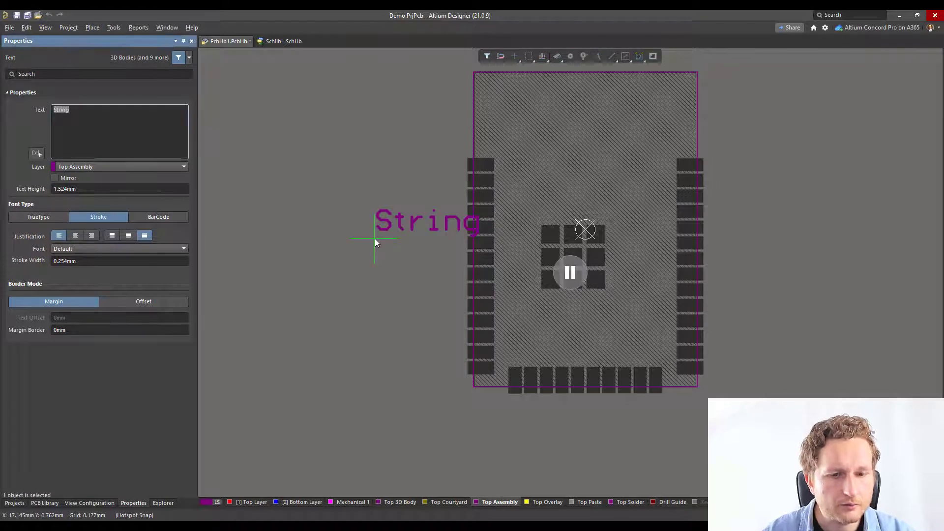
key("BackSpace")
type(".de")
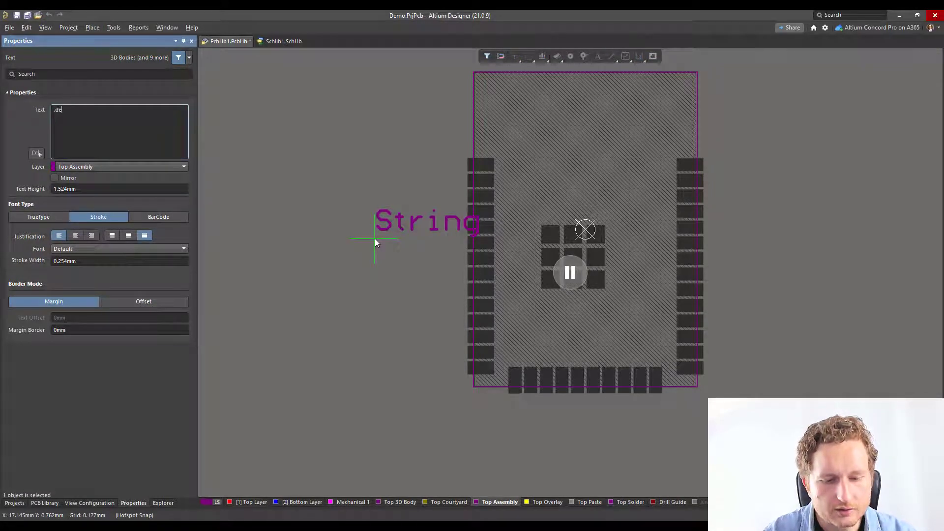
type("signator")
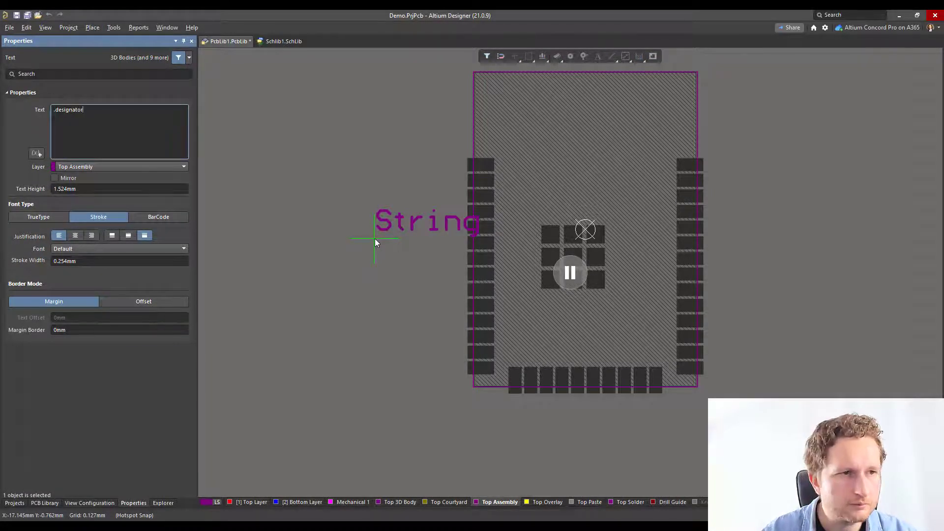
key("Return")
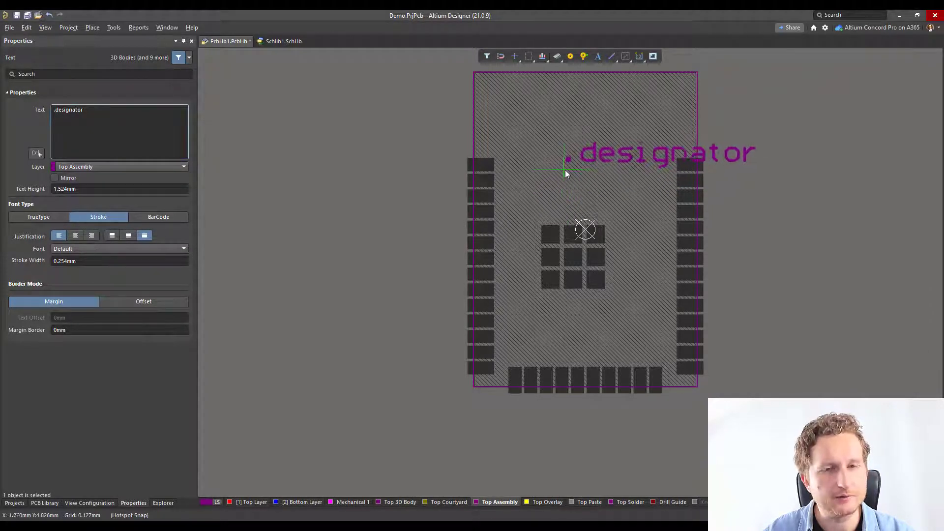
scroll(593, 167, "up", 1, "ctrl")
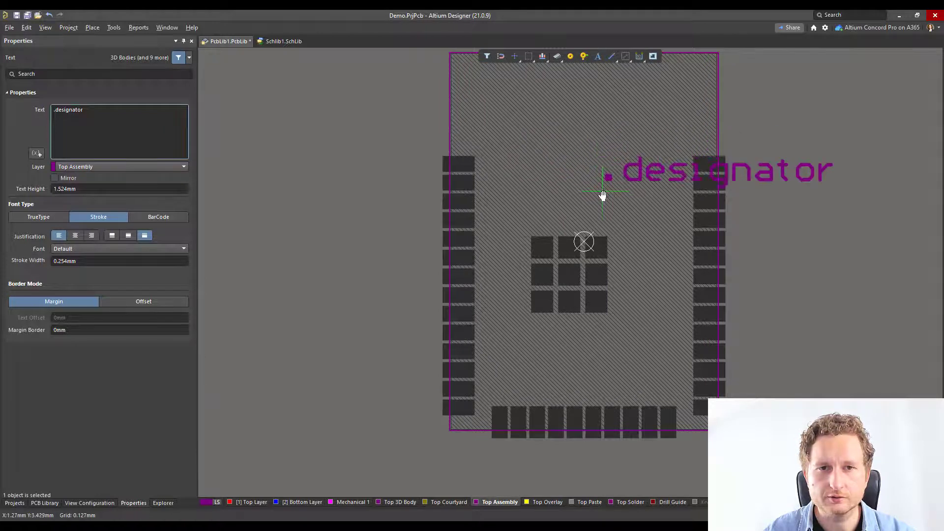
scroll(603, 194, "up", 1, "ctrl")
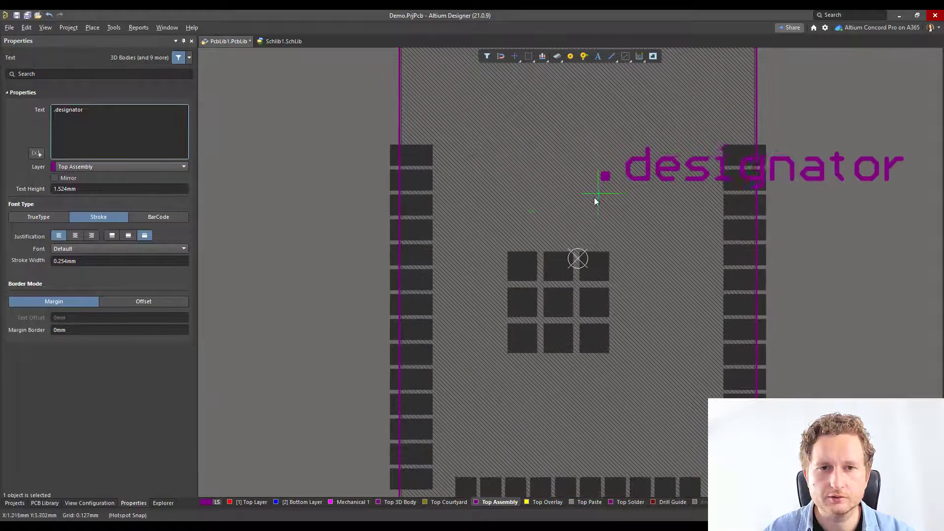
left_click(491, 226)
right_click(566, 243)
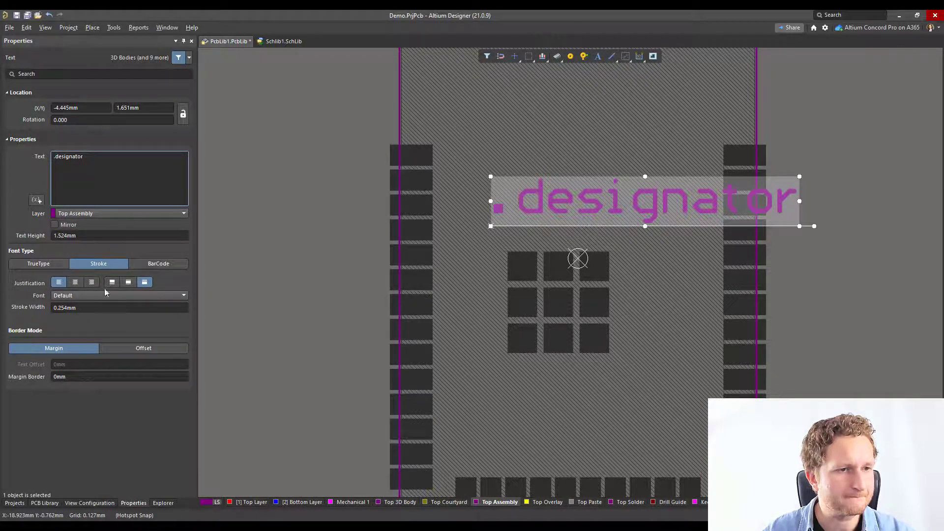
Set the designator text's stroke width to 0.12 mm and its text height to 1.2 mm
left_click(121, 307)
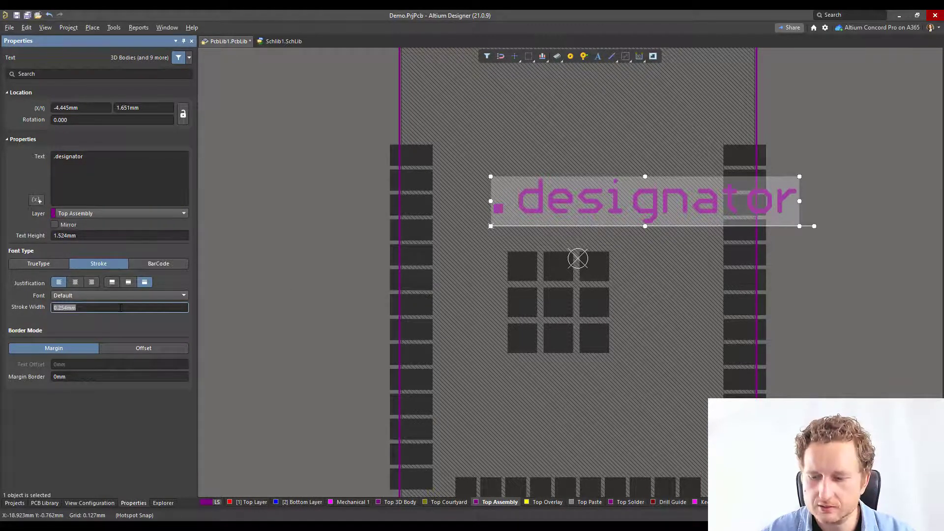
type("0.12")
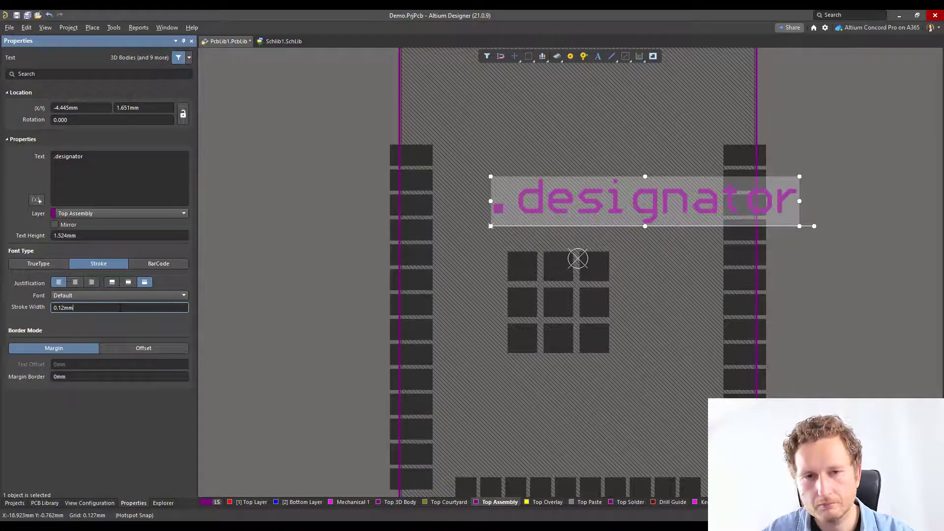
key("Return")
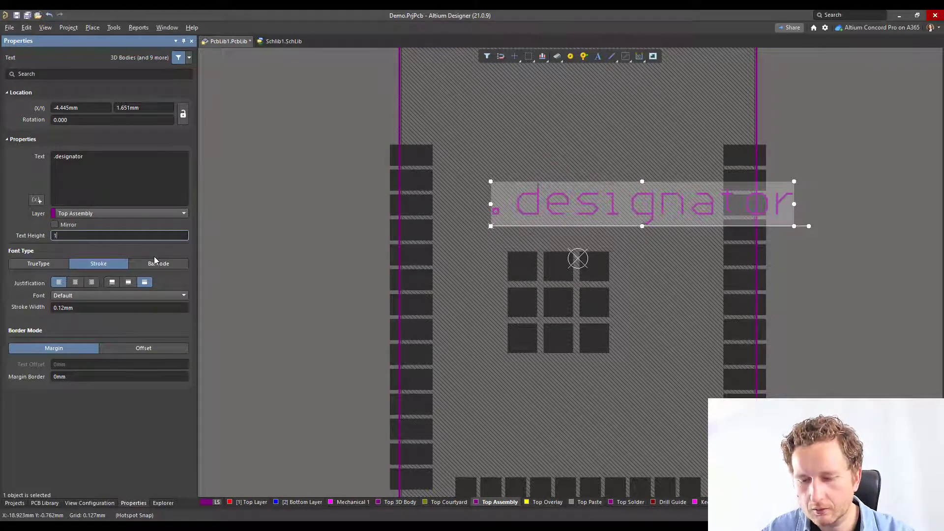
type(".2mm")
key("Return")
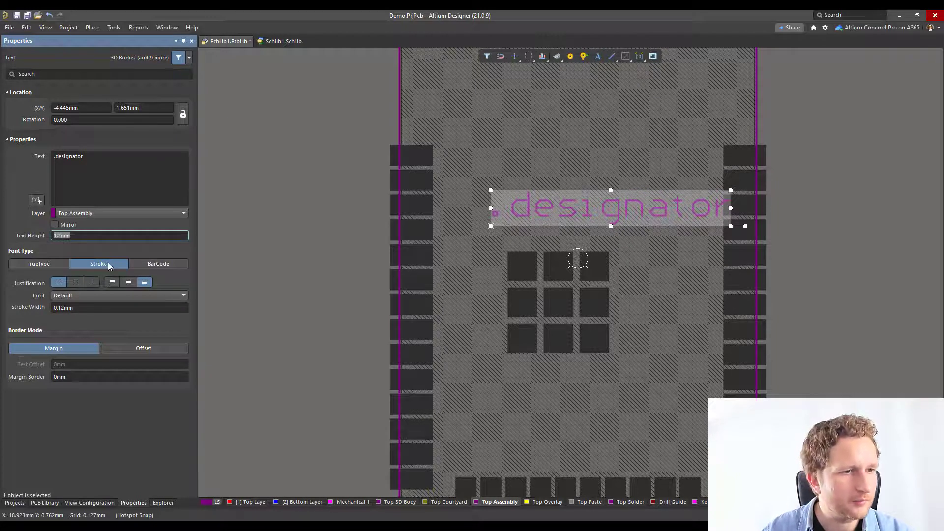
Justify the designator text to the centre horizontally and vertically, and move it onto the footprint origin at 0 mm, 0 mm
left_click(73, 284)
left_click(127, 282)
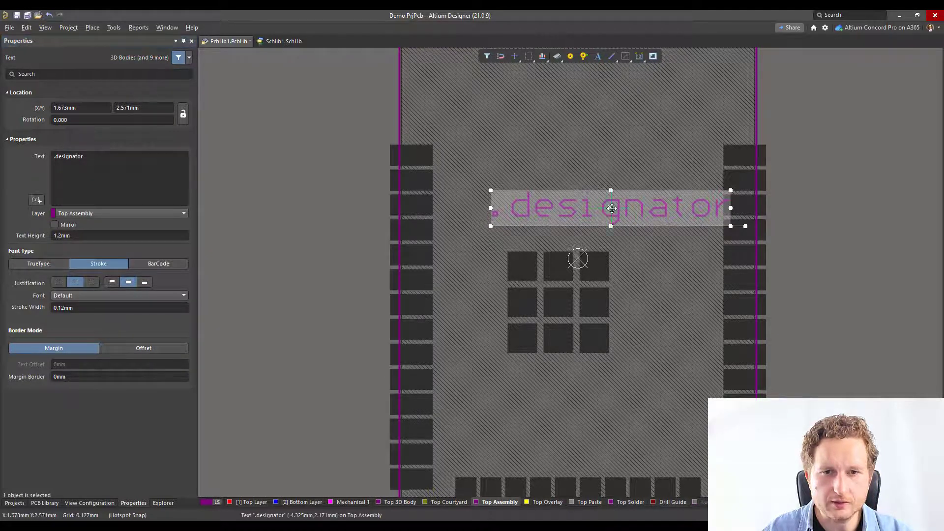
left_click_drag(612, 209, 578, 211)
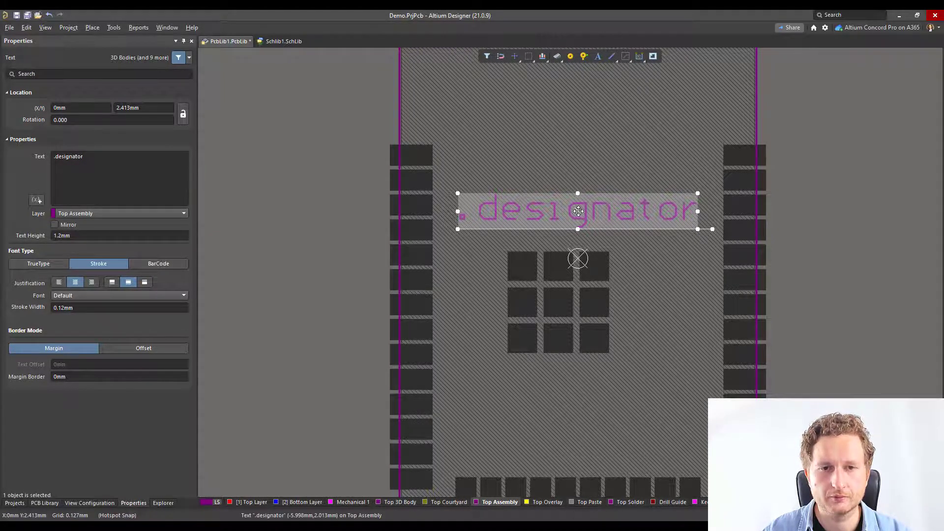
left_click_drag(582, 212, 578, 259)
scroll(599, 228, "up", 1, "ctrl")
left_click(598, 227)
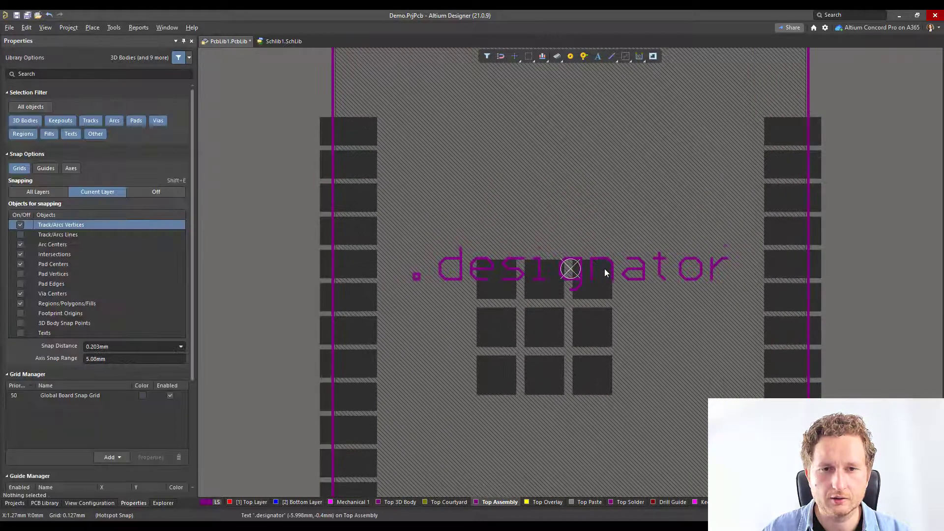
left_click(606, 273)
scroll(571, 203, "up", 2, "ctrl")
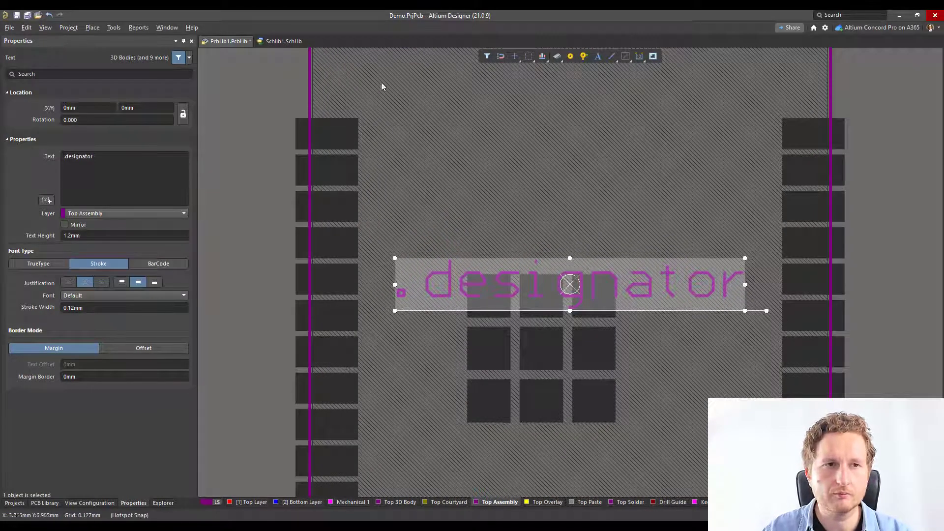
Measure the distance from the footprint origin to a point above the designator text, and clear the measurement
left_click(138, 27)
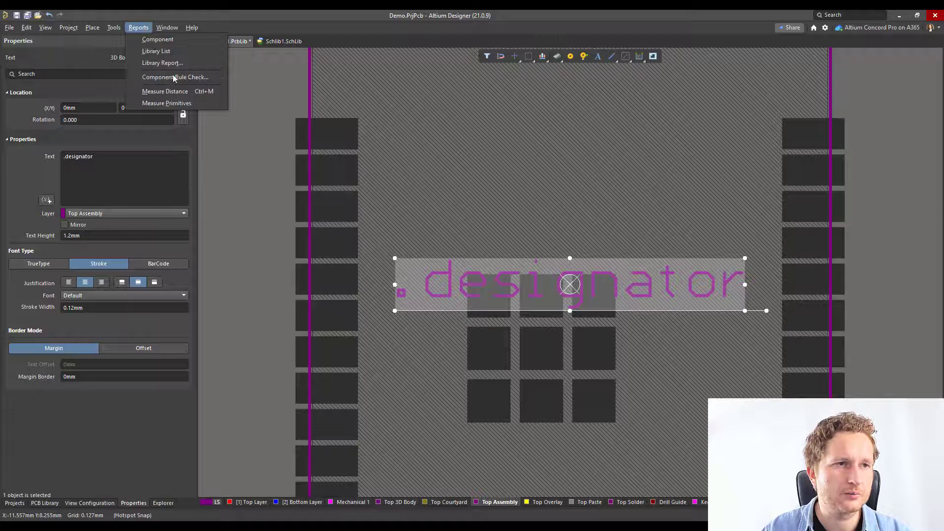
left_click(178, 102)
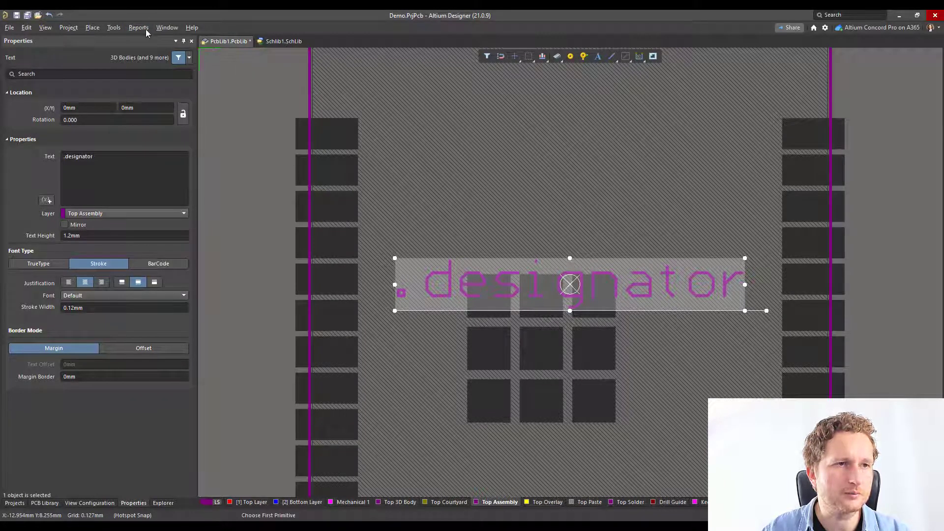
left_click(139, 27)
left_click(167, 89)
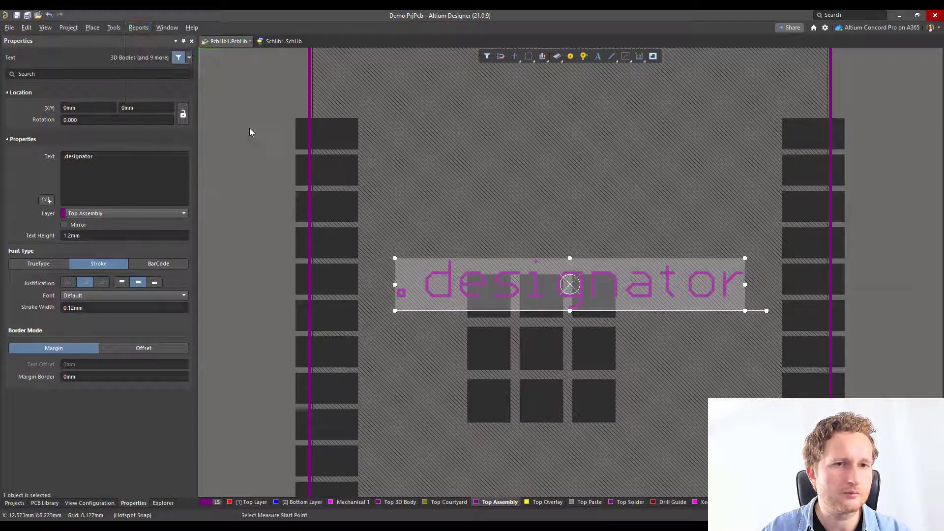
left_click(570, 284)
left_click(567, 132)
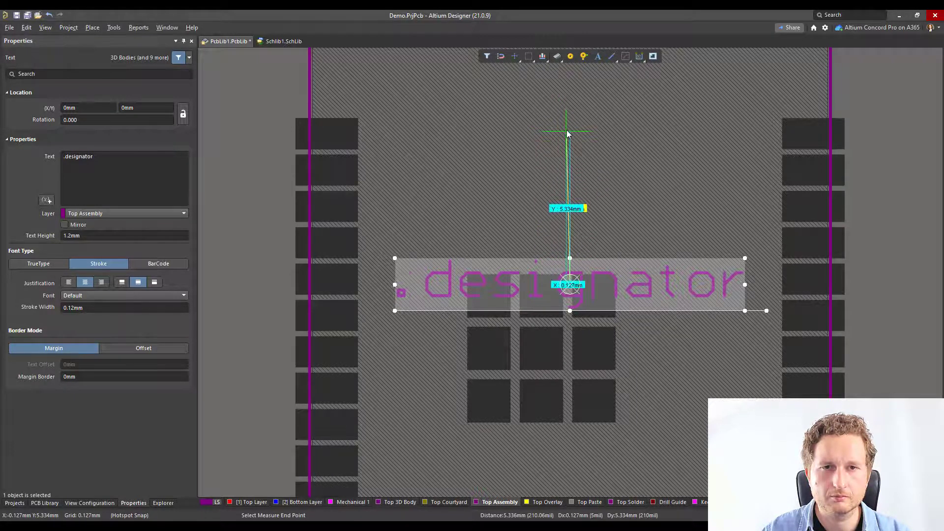
left_click(548, 308)
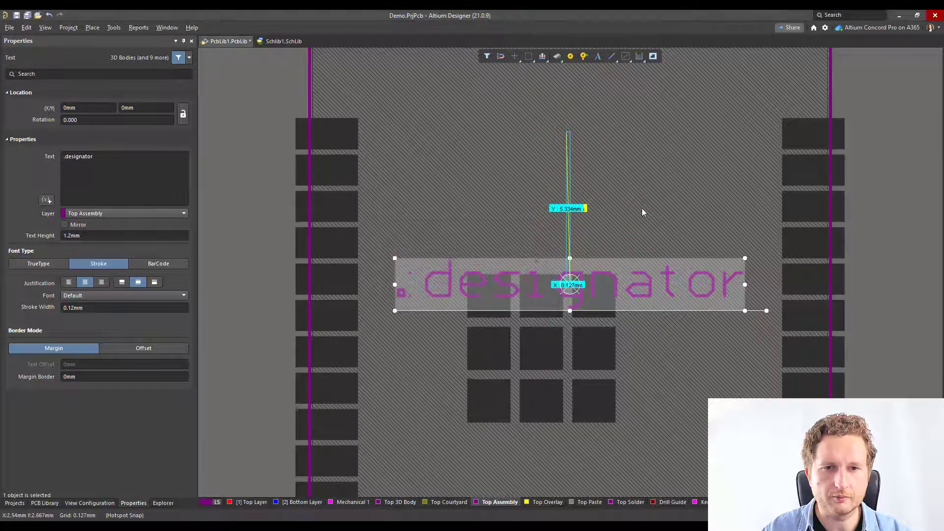
left_click(633, 218)
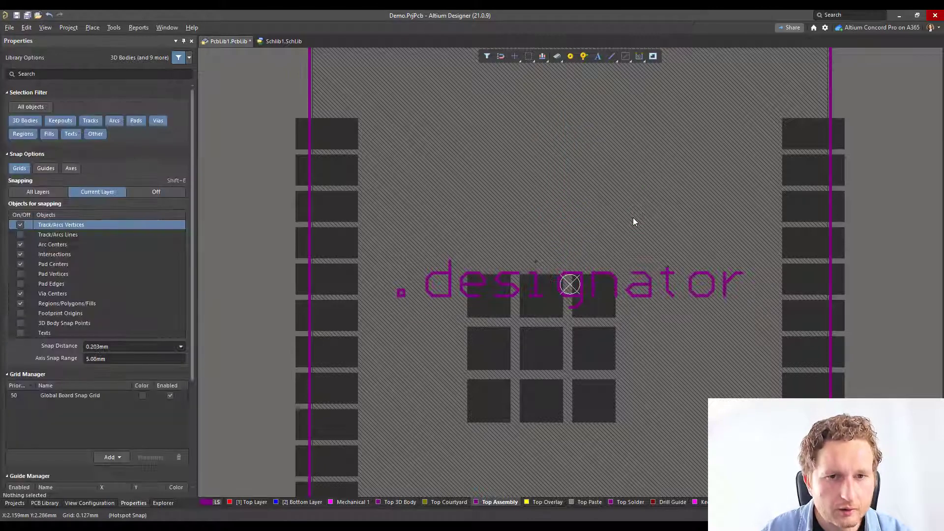
Move the designator text up to Y 5 mm, keeping it at X 0 mm
left_click(597, 290)
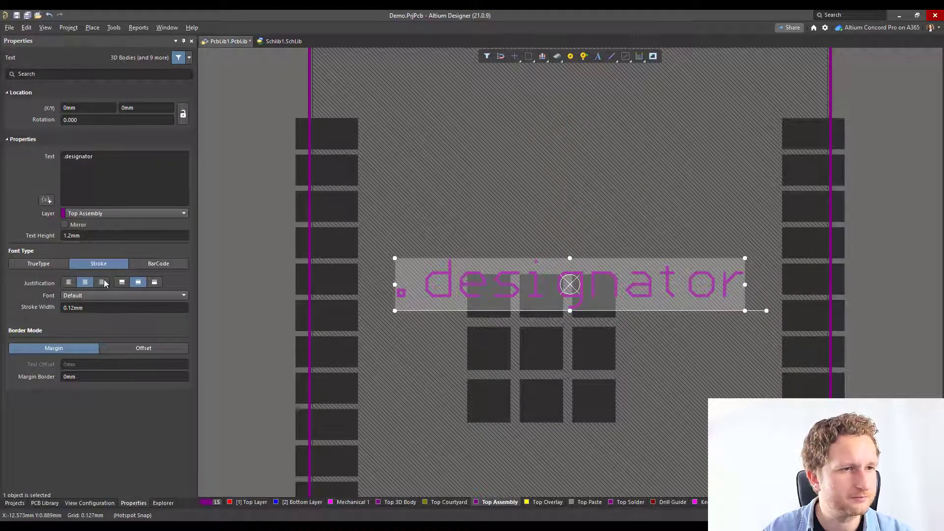
left_click(141, 109)
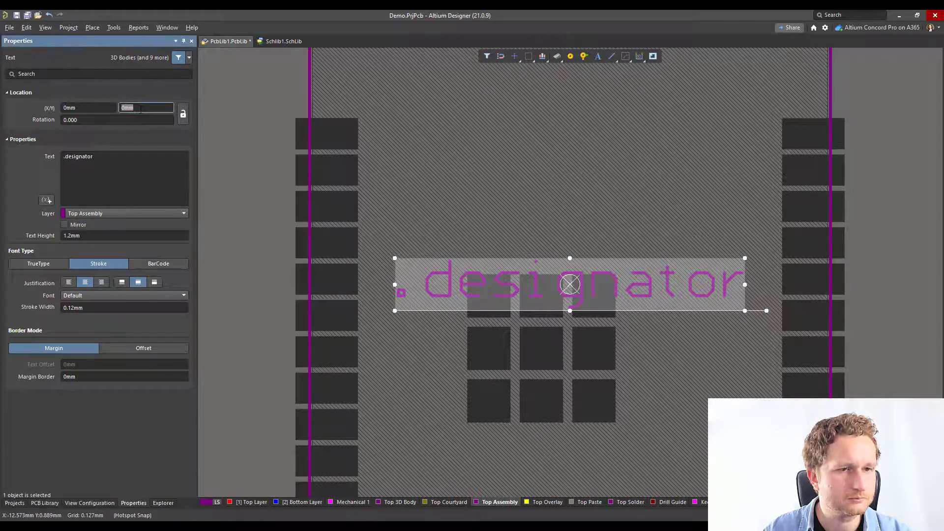
key("Return")
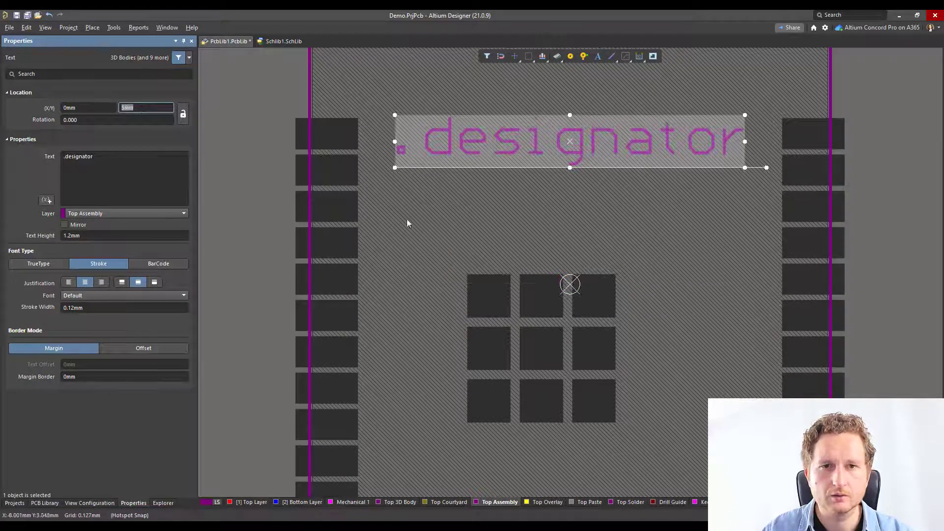
left_click(562, 226)
Cut the Top Assembly outline's corner near pad 1 with a diagonal track, about 3.6 mm along each side
scroll(561, 266, "down", 3, "ctrl")
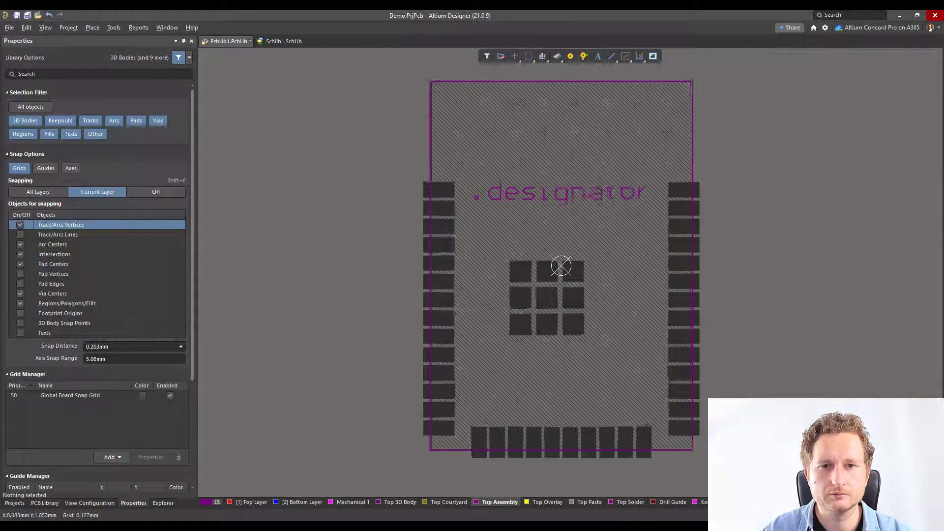
scroll(547, 245, "up", 3, "ctrl")
scroll(551, 231, "down", 1, "ctrl")
right_click_drag(555, 221, 549, 247)
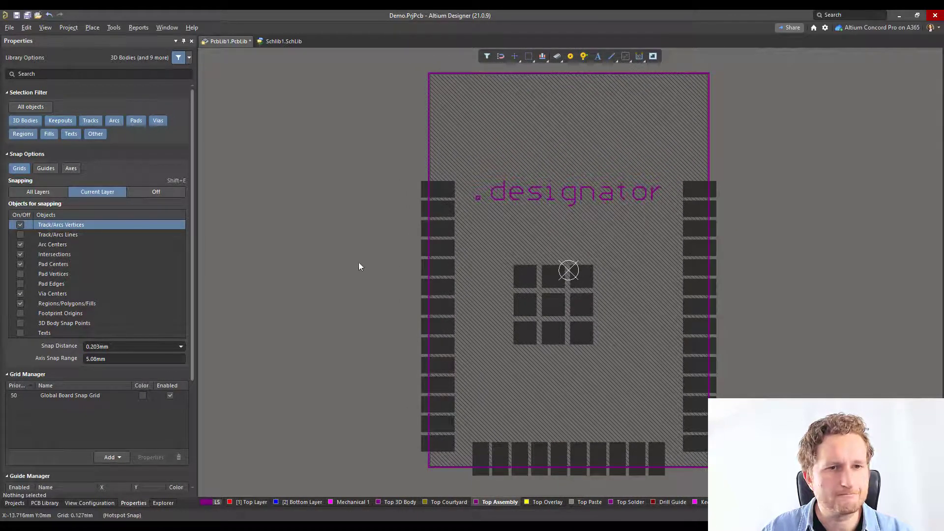
scroll(414, 209, "up", 1, "ctrl")
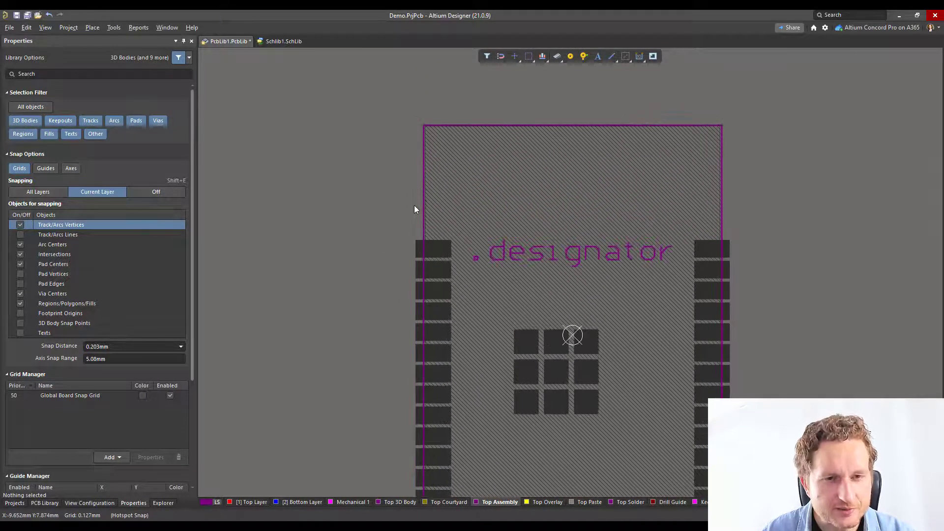
scroll(426, 260, "up", 1, "ctrl")
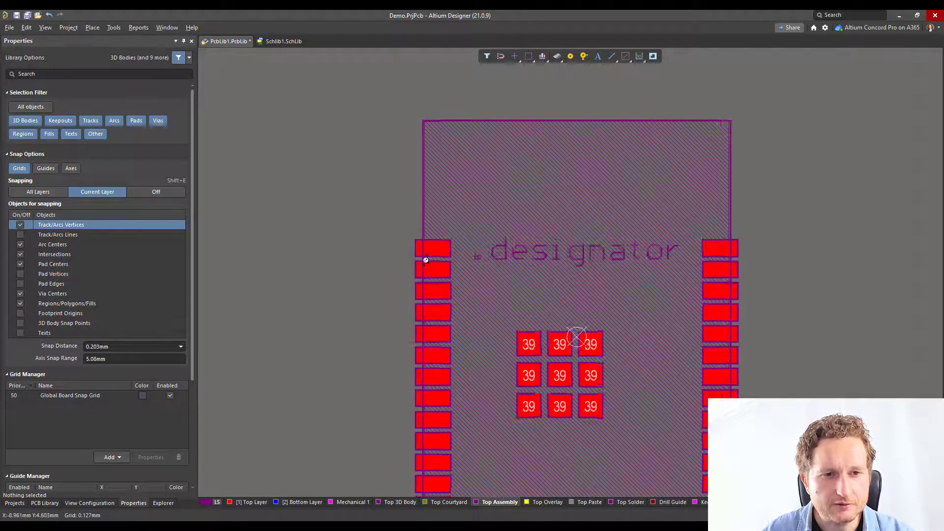
scroll(426, 260, "up", 2, "ctrl")
scroll(377, 209, "up", 4)
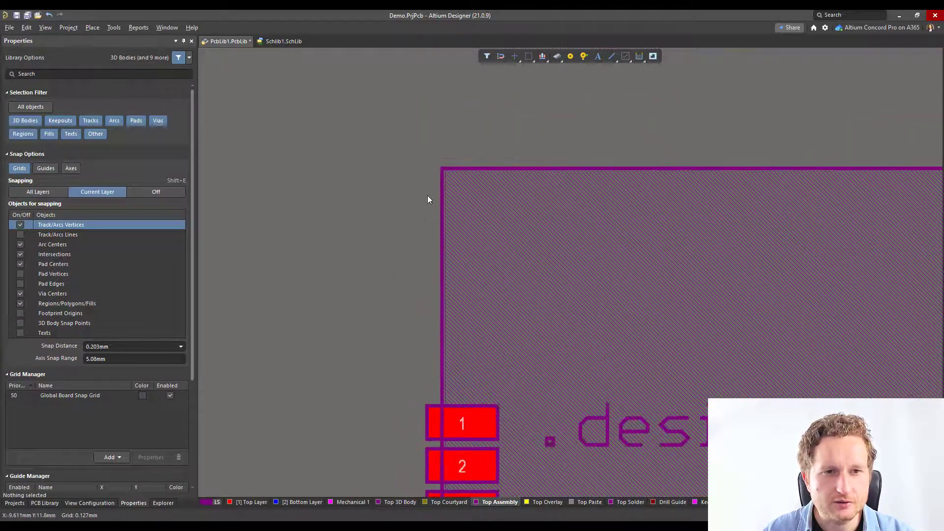
scroll(428, 199, "up", 1, "ctrl")
scroll(436, 155, "up", 2)
left_click(461, 193)
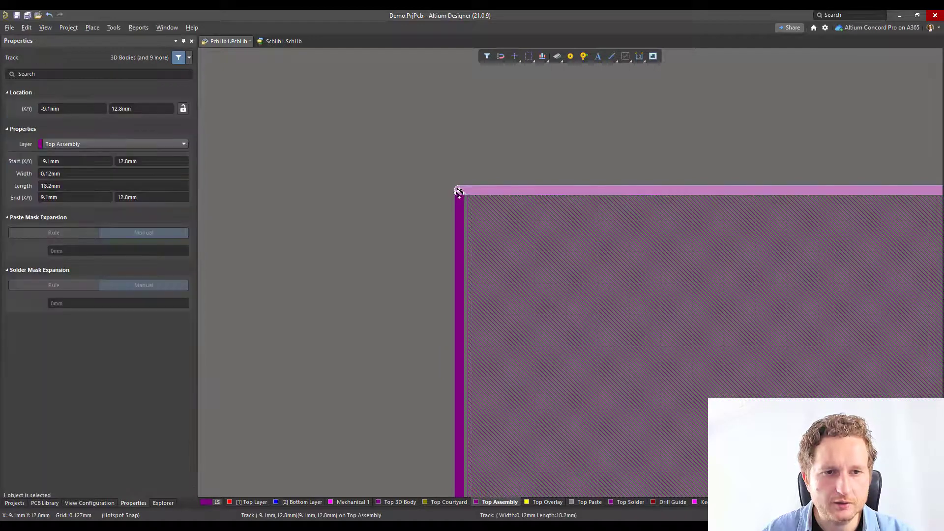
left_click_drag(461, 194, 546, 287)
scroll(426, 236, "down", 4, "ctrl")
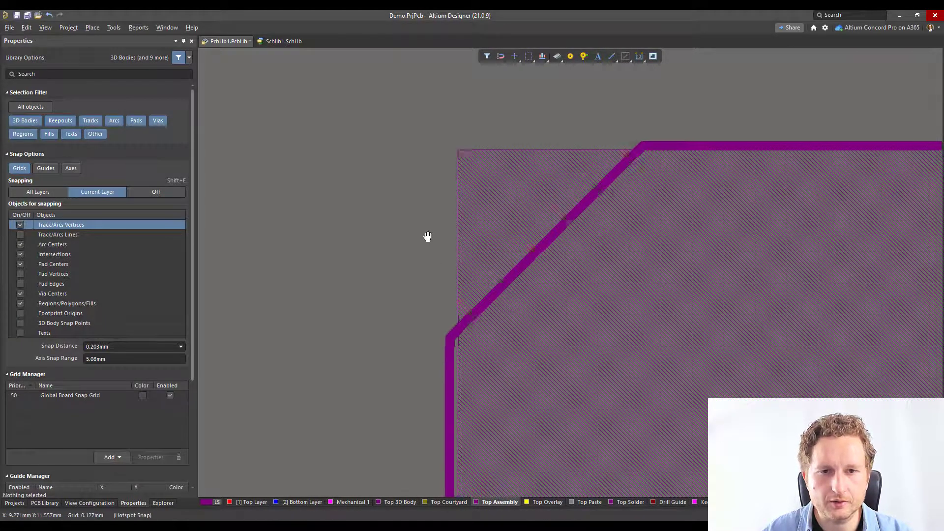
scroll(420, 193, "down", 5, "ctrl")
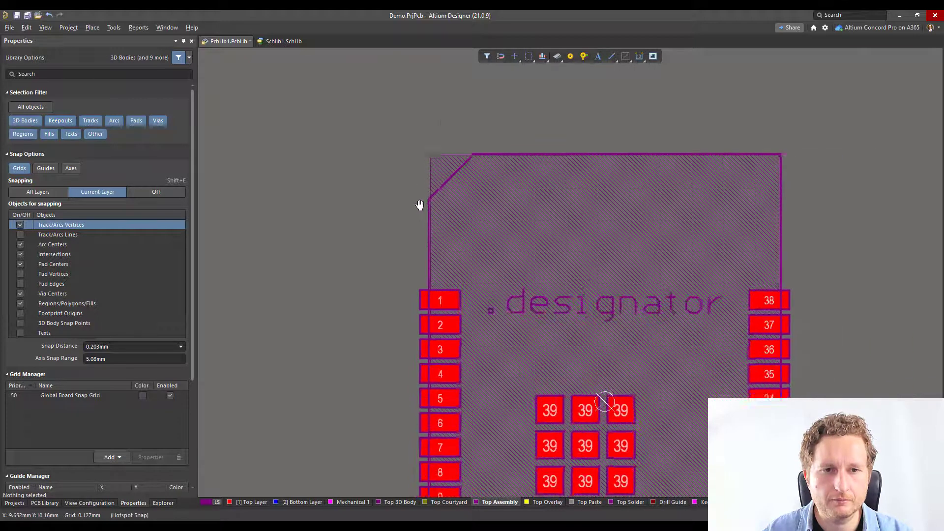
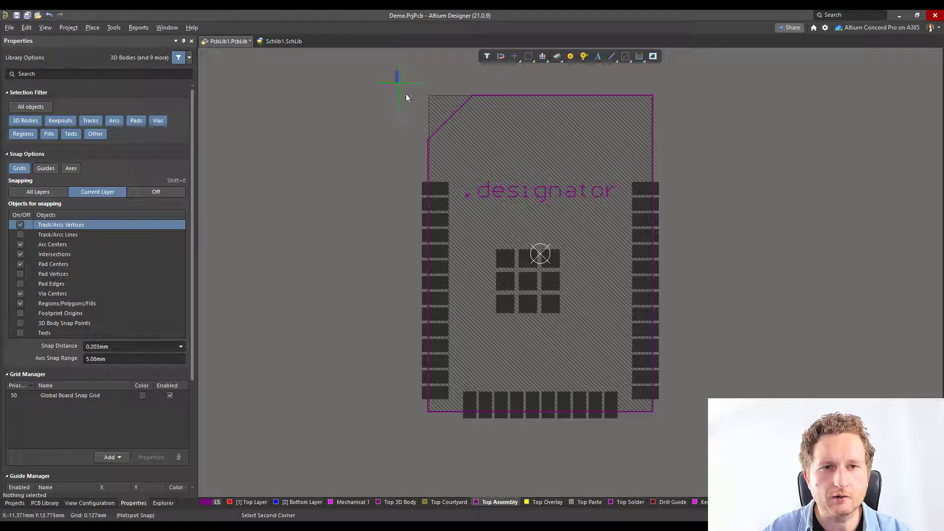
Copy the complete Top Assembly outline together with the designator text, using the footprint origin as the reference point
left_click(642, 453)
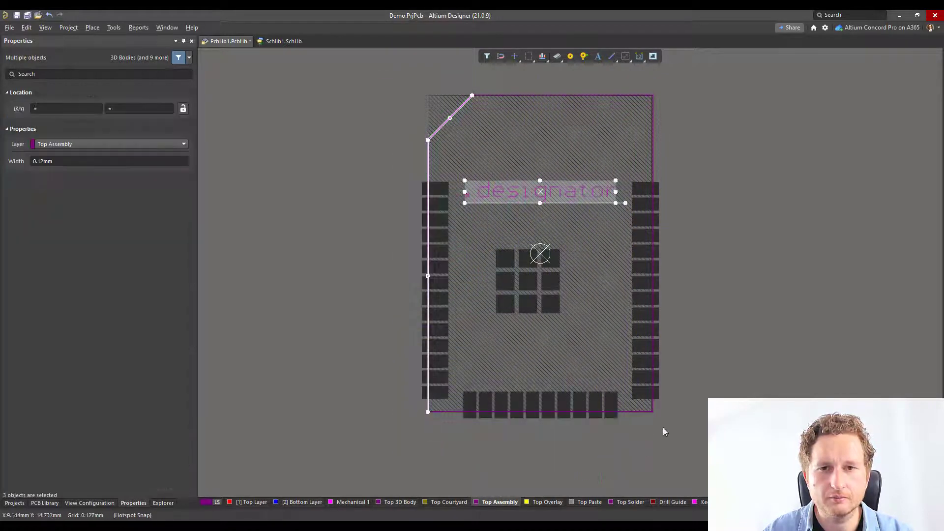
left_click(652, 143, "shift")
left_click(566, 96, "shift")
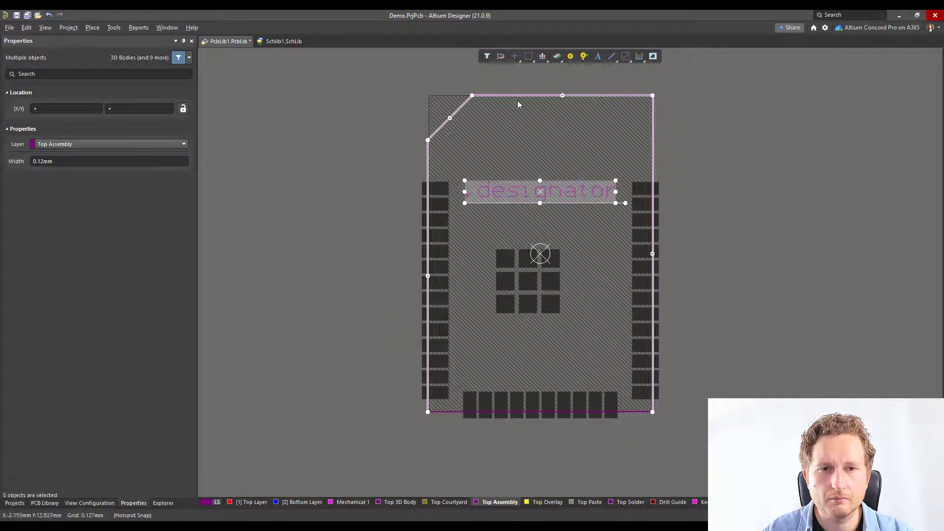
left_click(542, 411, "shift")
scroll(561, 278, "up", 4, "ctrl")
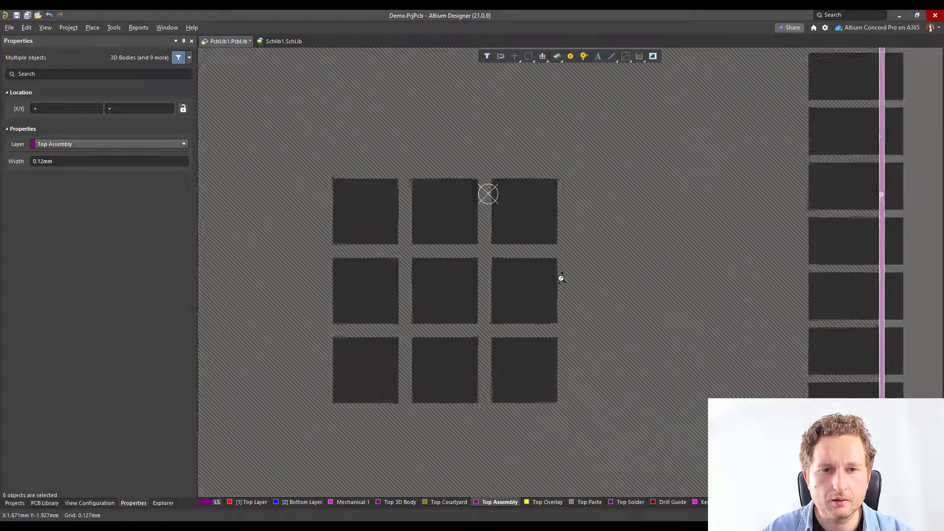
scroll(562, 278, "up", 1, "ctrl")
key("ctrl+c")
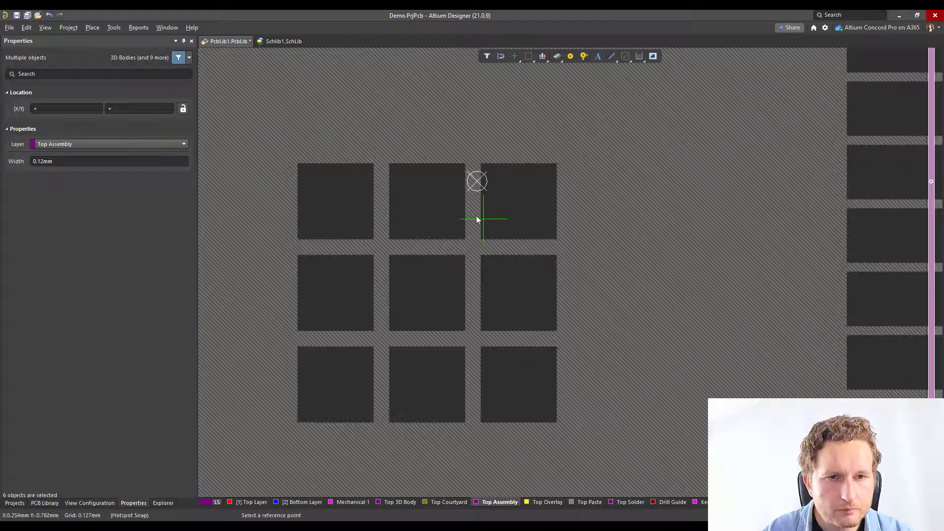
left_click(483, 182)
Make Top Courtyard the active layer and use Paste Special with Paste on current layer to place the copy at the footprint origin
left_click(449, 502)
right_click_drag(507, 360, 523, 355)
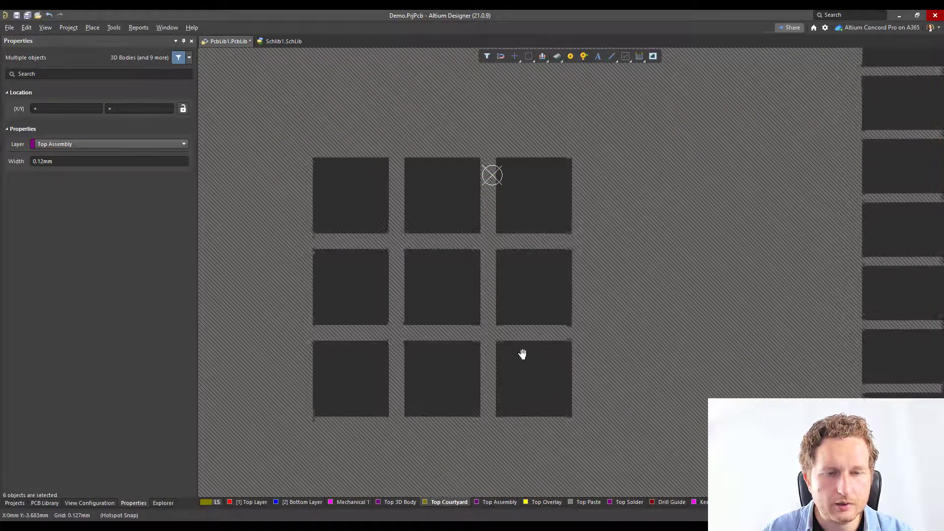
scroll(573, 328, "down", 4, "ctrl")
left_click(780, 293)
right_click(781, 294)
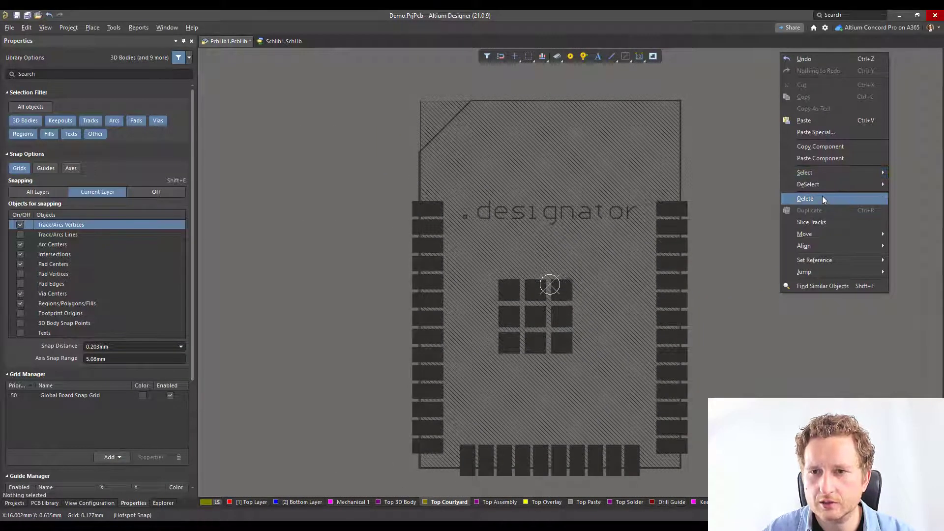
left_click(817, 134)
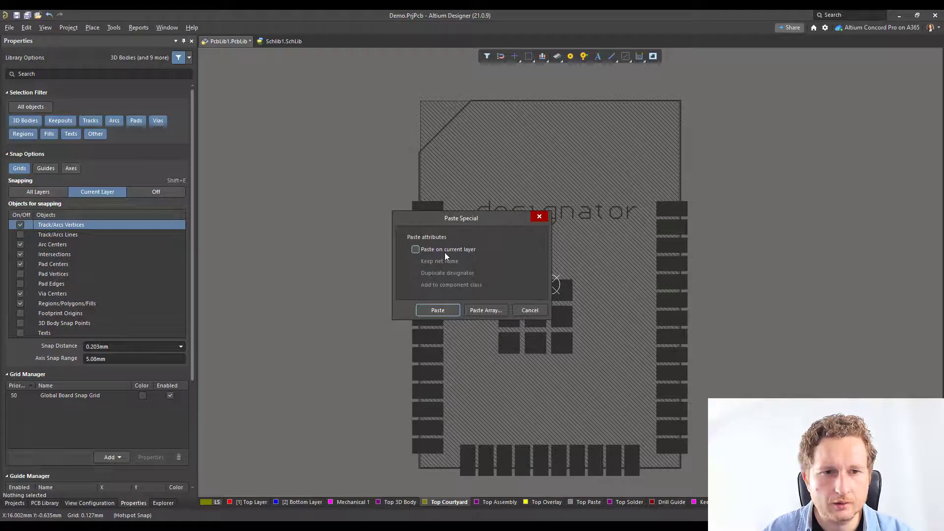
left_click(437, 310)
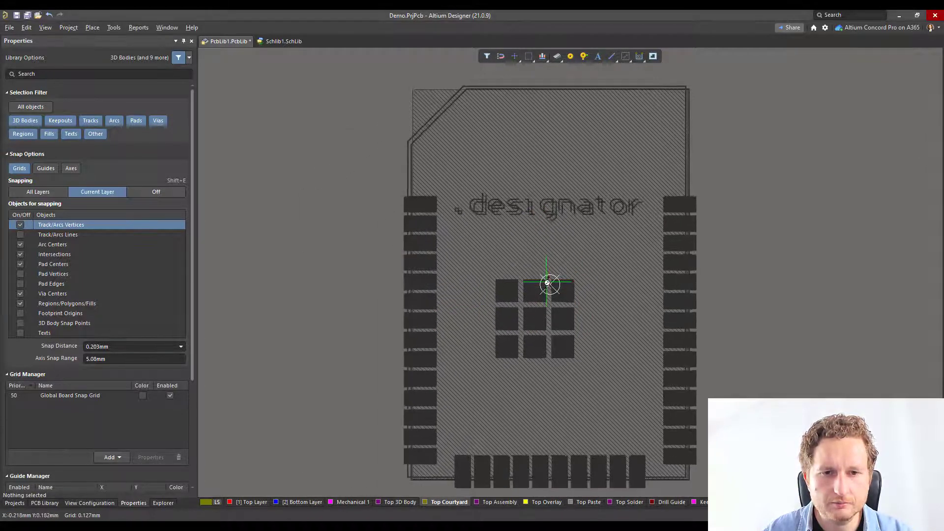
scroll(547, 283, "up", 4, "ctrl")
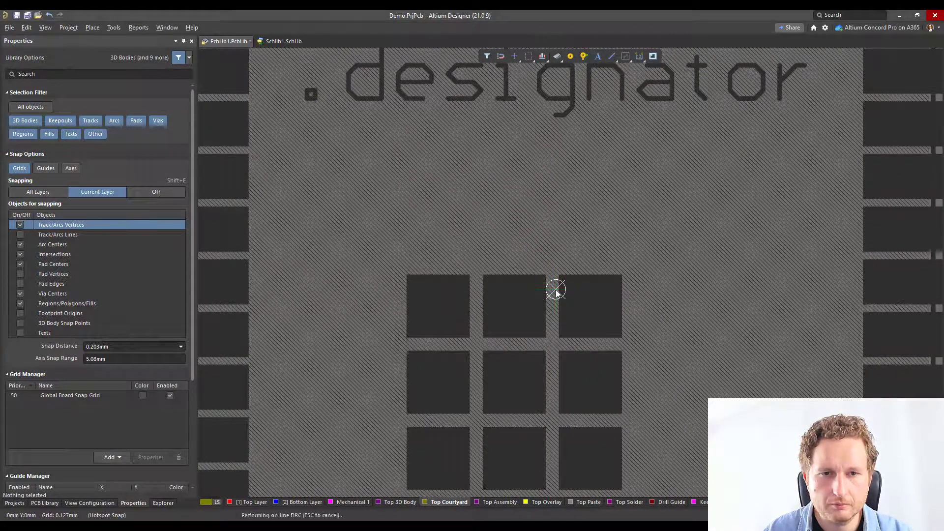
left_click(555, 291)
scroll(592, 234, "down", 4, "ctrl")
Delete the designator text from the Top Courtyard layer and restore the square corner of the courtyard outline near pad 1
left_click(593, 216)
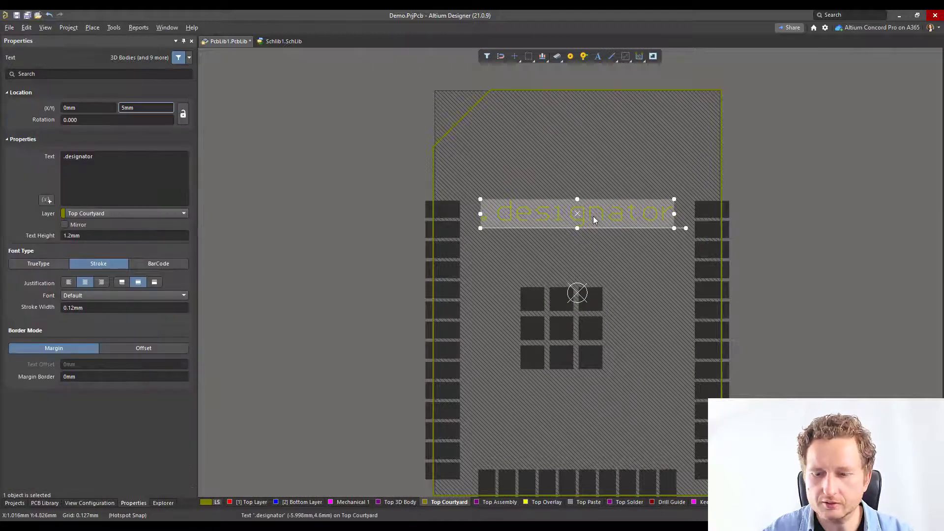
key("Delete")
right_click_drag(371, 89, 390, 143)
scroll(436, 155, "up", 4, "ctrl")
left_click(567, 242)
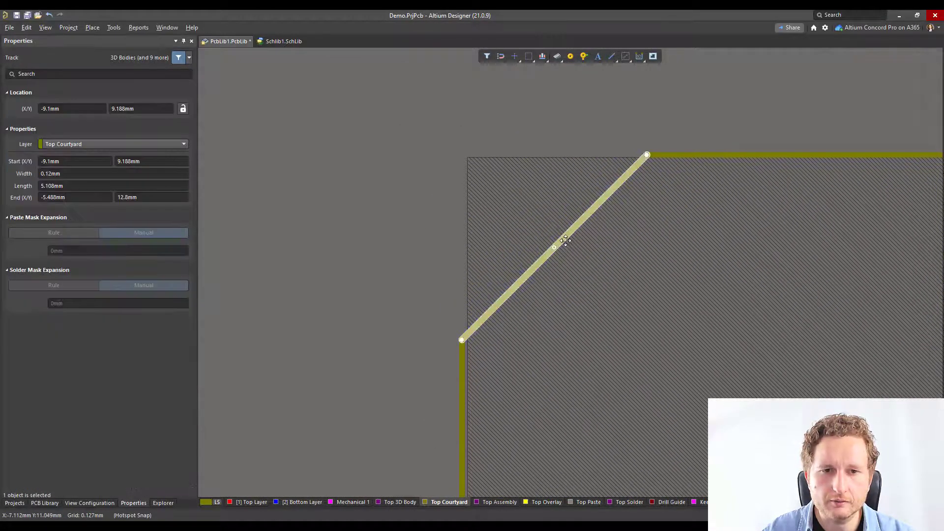
left_click_drag(569, 235, 445, 155)
right_click_drag(417, 266, 424, 187)
scroll(419, 224, "down", 4, "ctrl")
Move the courtyard outline's right edge out to X 10.16 mm and its top edge to Y 13.335 mm
right_click_drag(779, 246, 674, 252)
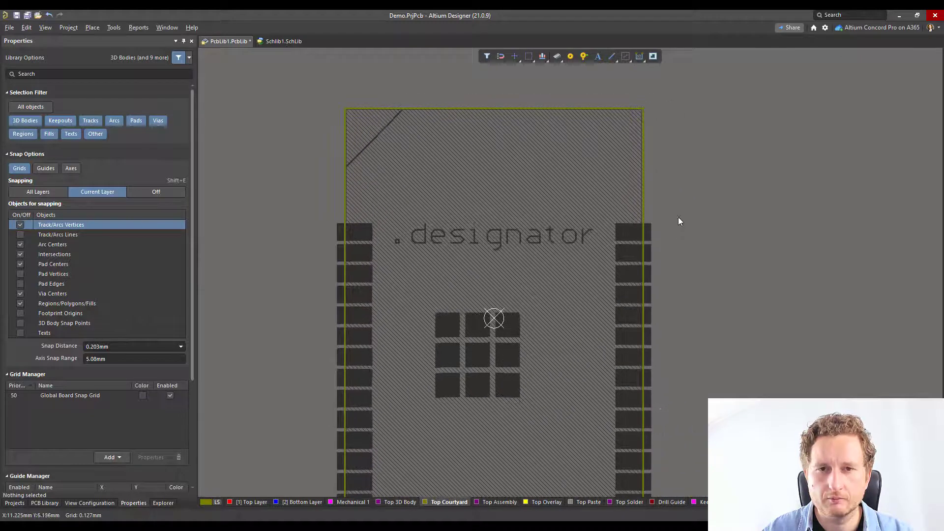
scroll(678, 217, "up", 1, "ctrl")
scroll(677, 170, "down", 1, "ctrl")
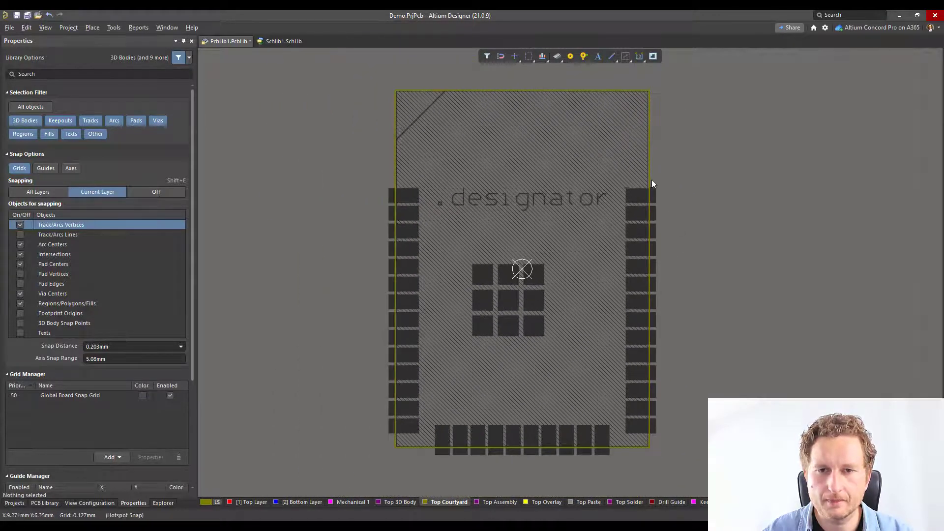
left_click(649, 178)
left_click_drag(651, 180, 665, 182)
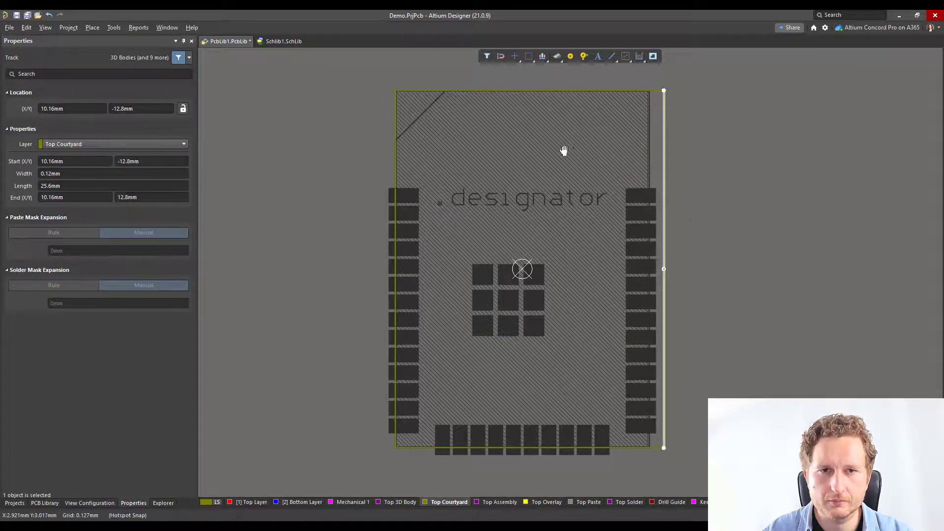
scroll(542, 190, "up", 3, "ctrl")
left_click(554, 205)
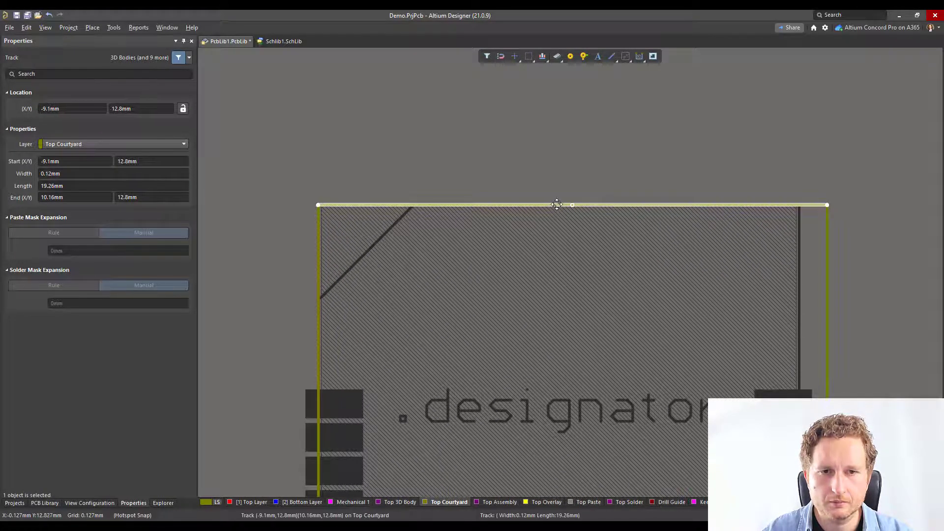
left_click_drag(554, 205, 557, 191)
Move the courtyard outline's left edge outward beyond the pads to X -10.16 mm
right_click_drag(511, 266, 653, 163)
scroll(653, 164, "down", 2, "ctrl")
right_click_drag(549, 208, 574, 195)
left_click(551, 188)
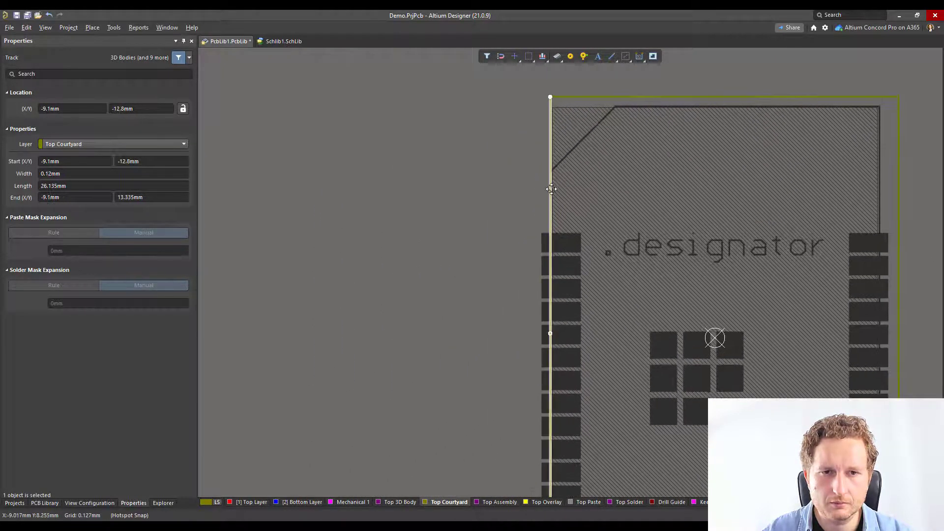
left_click_drag(551, 191, 532, 198)
left_click(513, 211)
Move the courtyard outline's bottom edge below the lower pad row to Y -13.97 mm
right_click_drag(497, 253, 467, 236)
scroll(468, 236, "down", 2, "ctrl")
right_click_drag(593, 299, 581, 196)
scroll(634, 392, "up", 4, "ctrl")
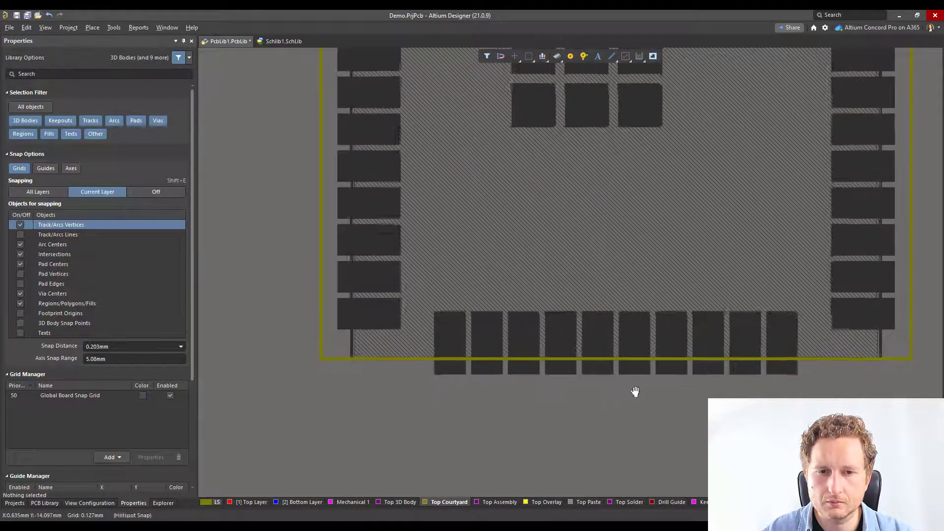
right_click_drag(635, 392, 627, 344)
left_click(648, 315)
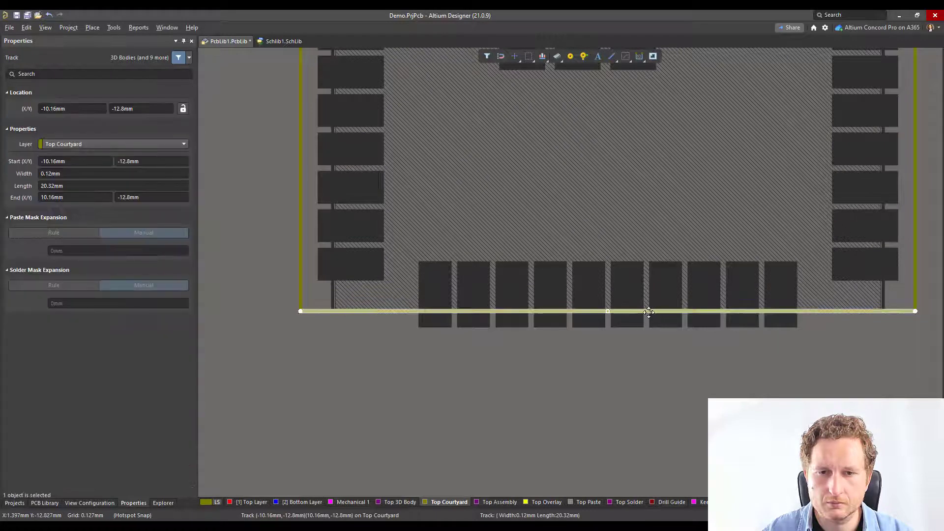
left_click_drag(648, 315, 646, 343)
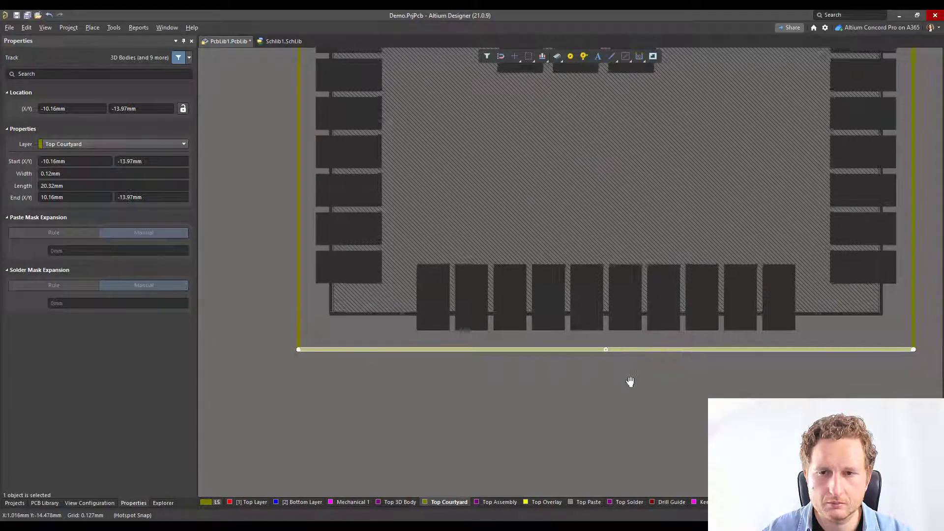
scroll(634, 384, "down", 4, "ctrl")
left_click(787, 196)
Draw a horizontal Top Overlay line about 2.8 mm long and 0.254 mm wide beyond pad 24, inside the courtyard corner
right_click_drag(796, 192, 778, 262)
right_click_drag(778, 300, 775, 281)
scroll(776, 277, "down", 1, "ctrl")
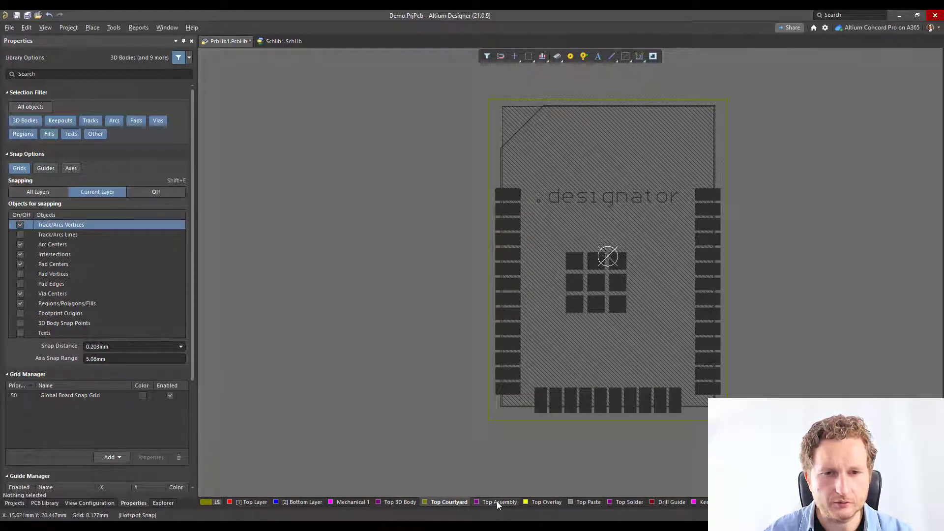
scroll(540, 503, "up", 1, "ctrl")
left_click(543, 504)
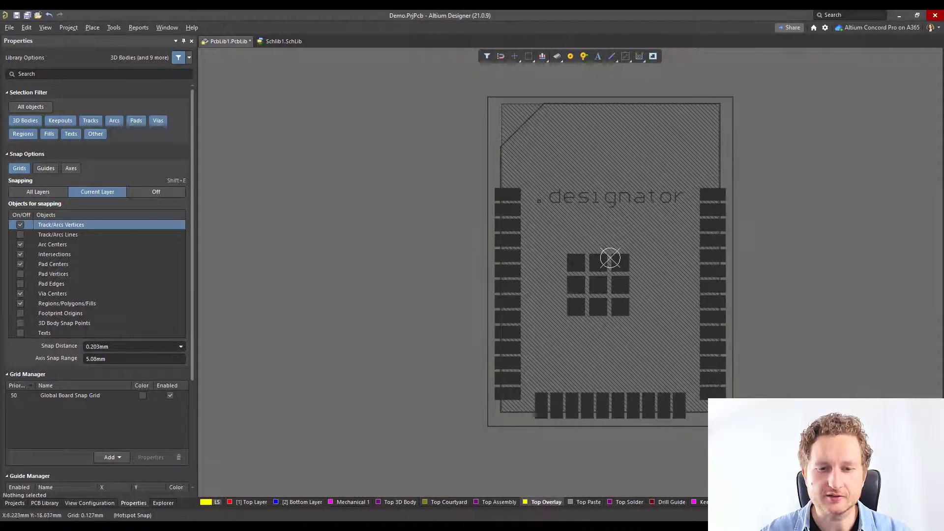
scroll(610, 258, "up", 8, "ctrl")
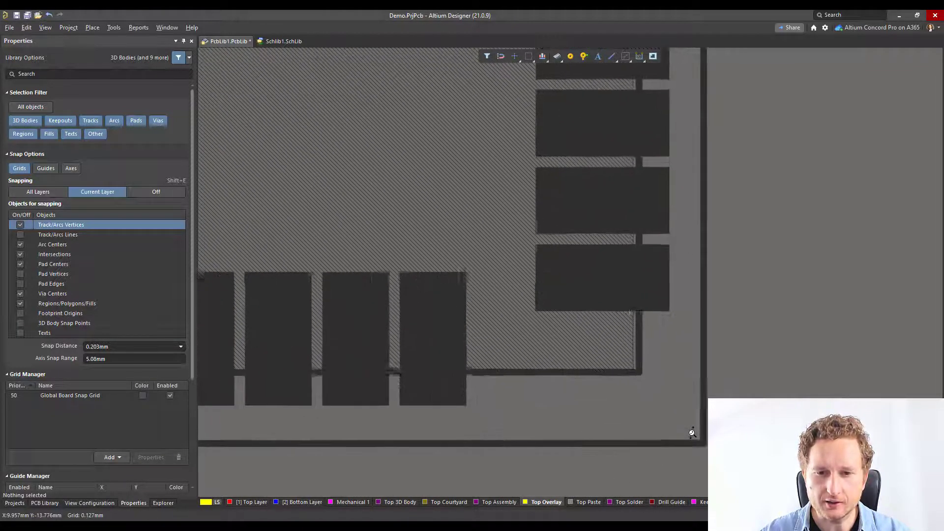
left_click(92, 27)
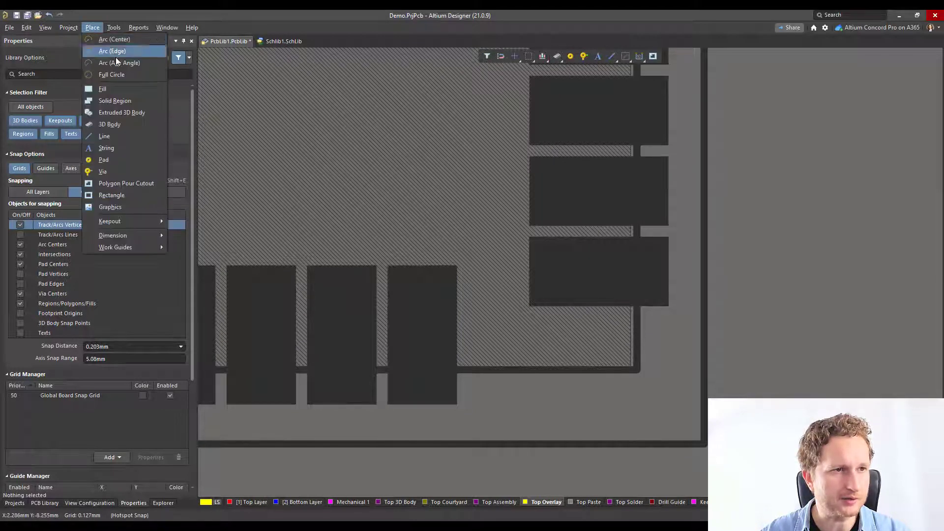
left_click(130, 146)
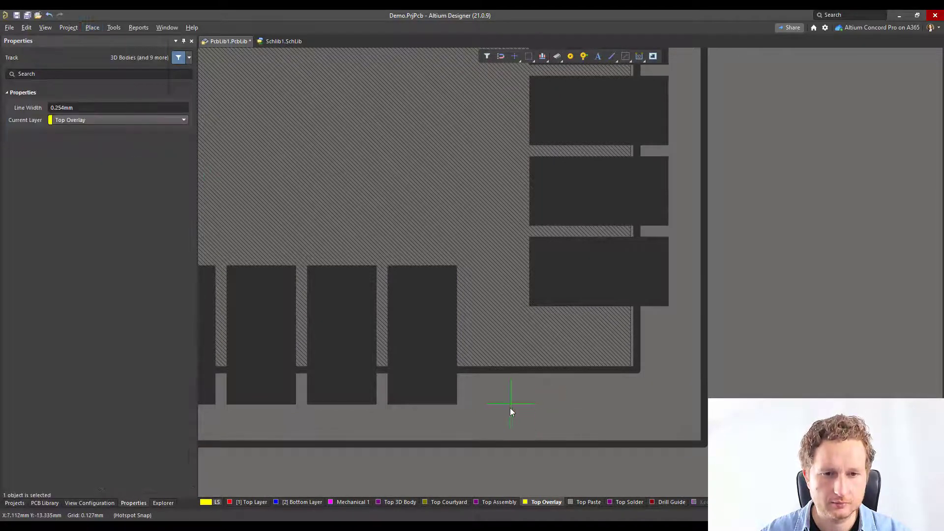
left_click(493, 406)
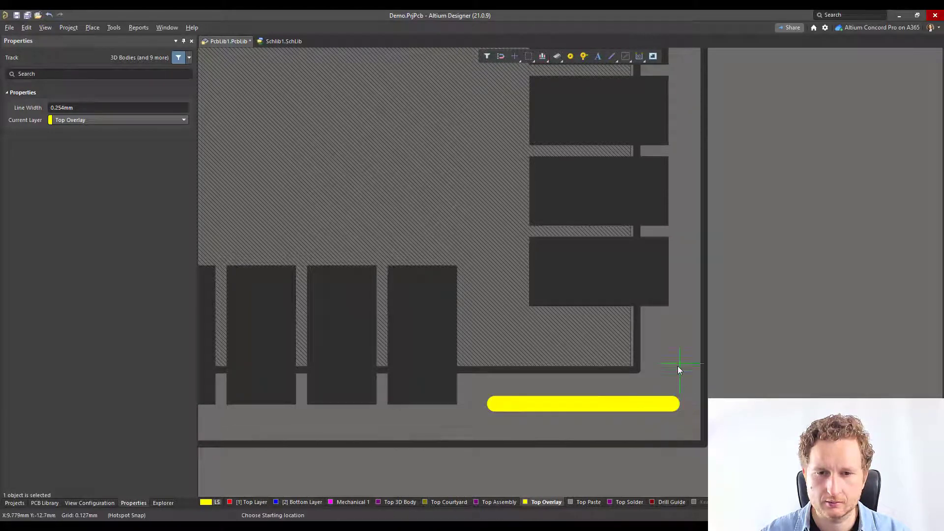
key("Escape")
Add a vertical overlay line about 1.14 mm long at the outer end, and extend the horizontal line's inner end to X 6.731 mm
left_click(648, 403)
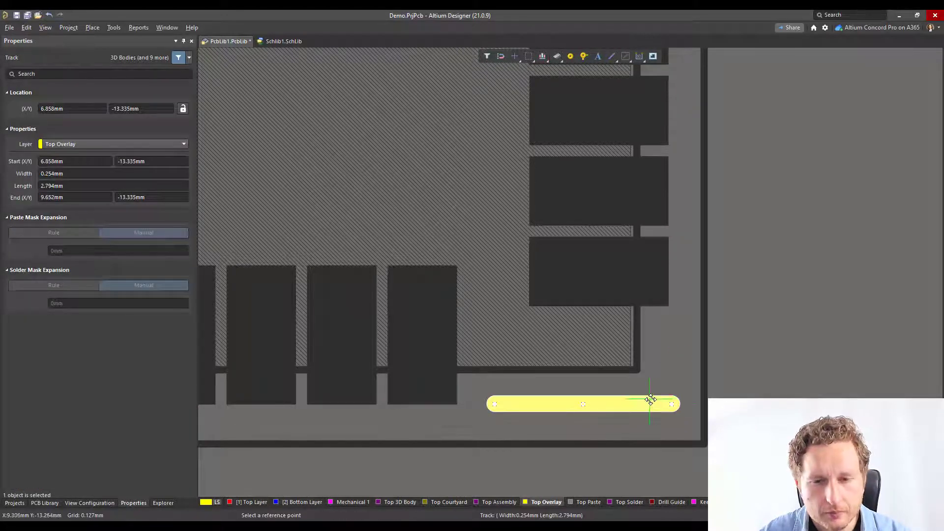
left_click_drag(673, 403, 674, 268)
left_click_drag(673, 227, 672, 329)
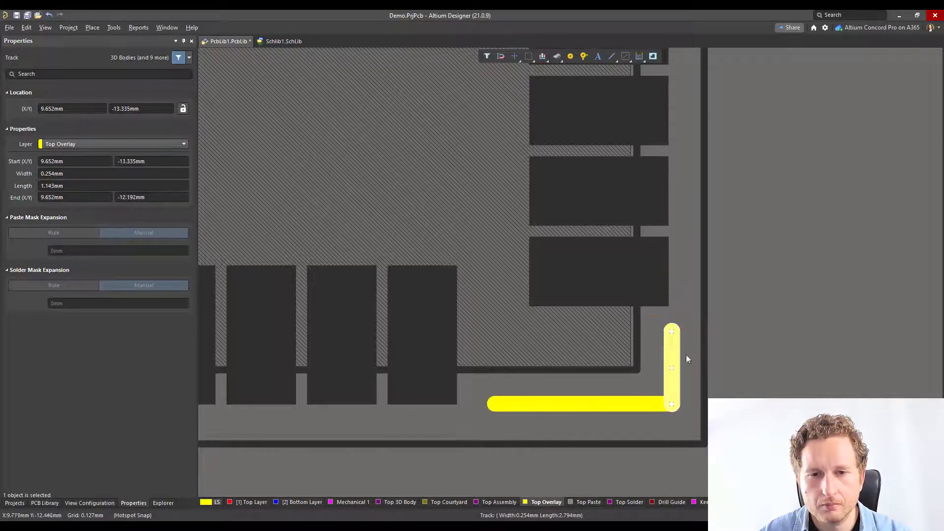
left_click(544, 403)
left_click_drag(496, 405, 487, 404)
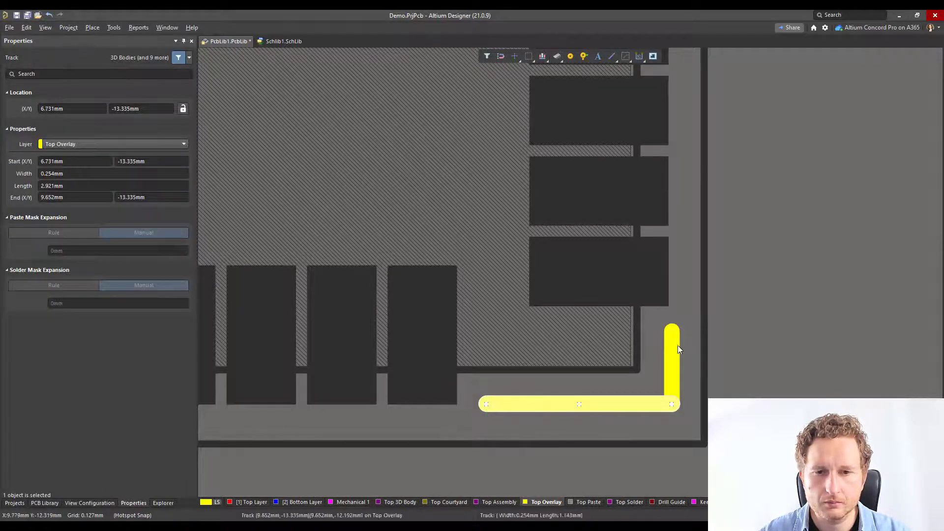
left_click(530, 388)
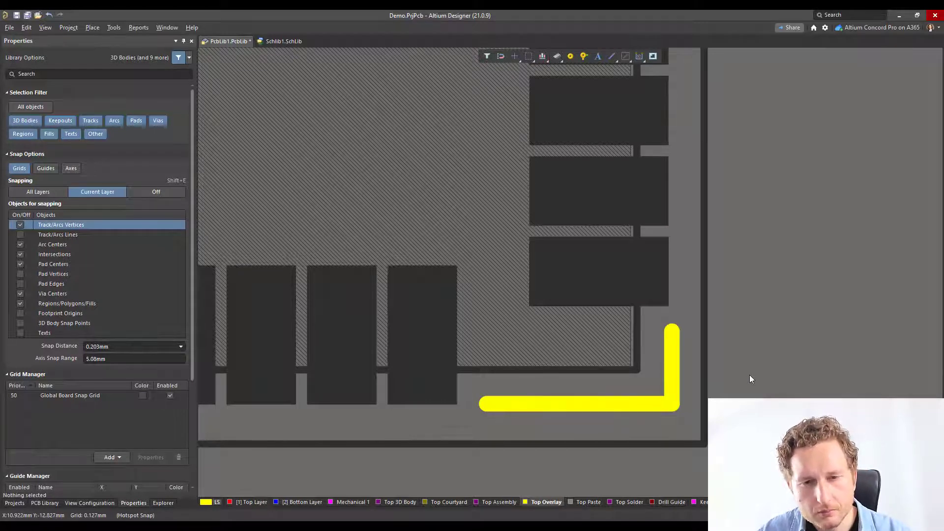
Show all layers and measure the gap between pad 24 and the near end of the overlay line
key("shift+s")
key("shift+s")
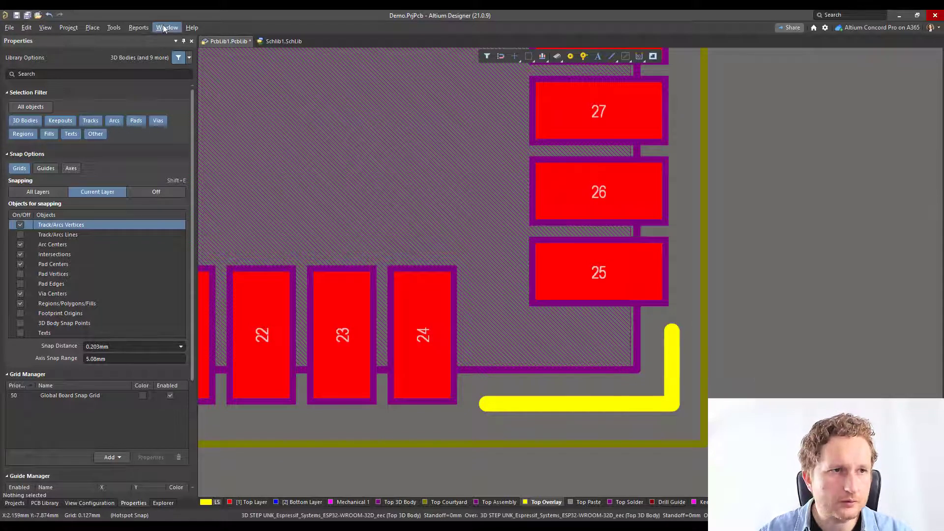
left_click(139, 28)
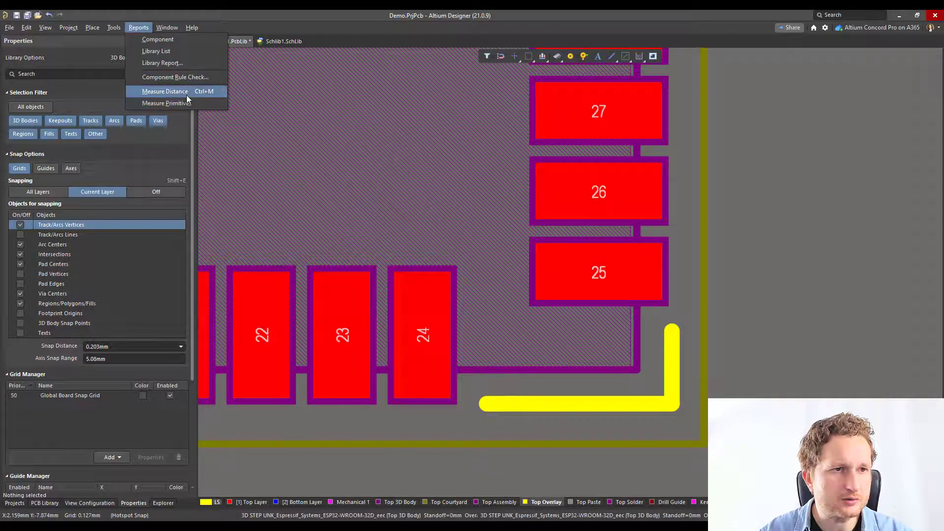
left_click(182, 91)
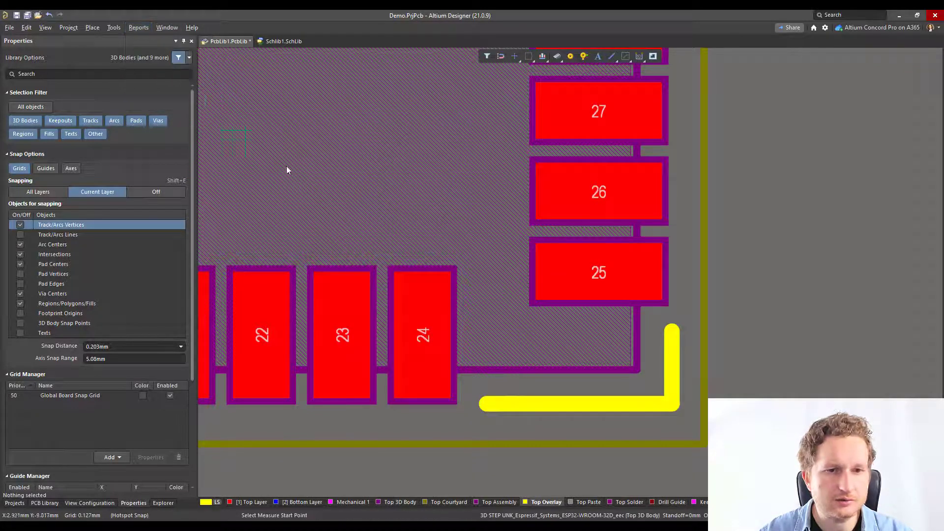
left_click(459, 405)
left_click(480, 407)
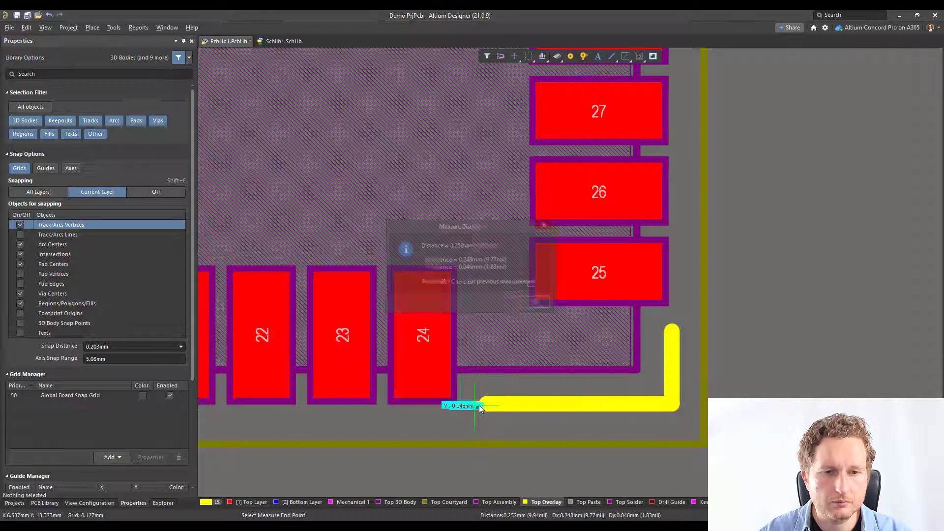
left_click(537, 303)
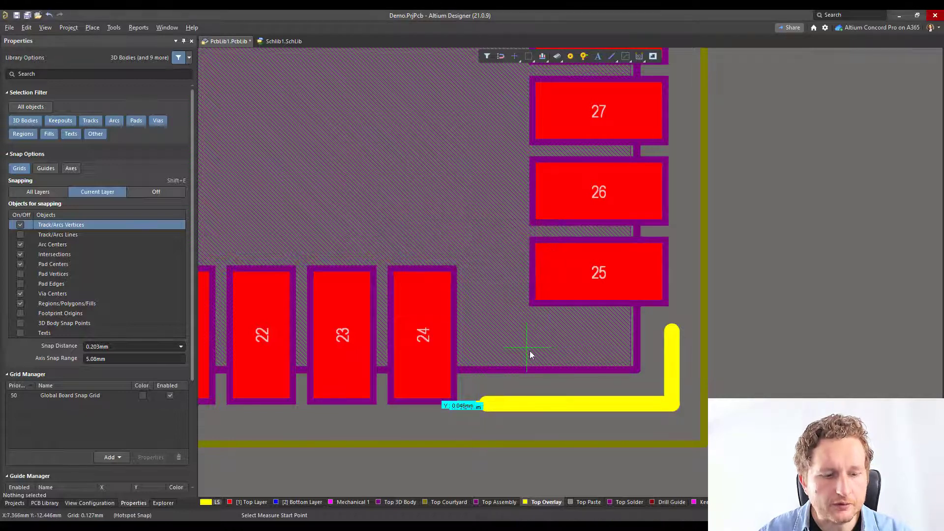
key("Escape")
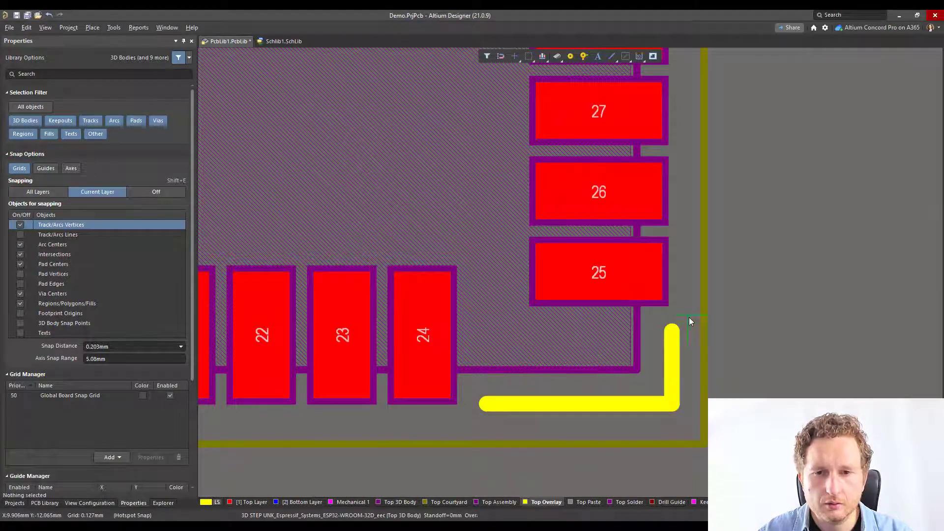
scroll(723, 348, "down", 2, "ctrl")
left_click(756, 345)
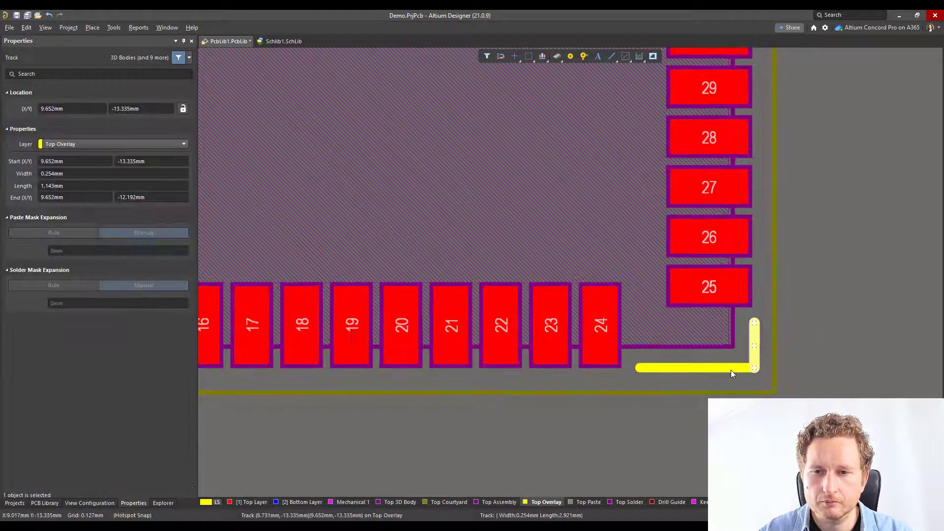
left_click(731, 370, "shift")
key("ctrl+c")
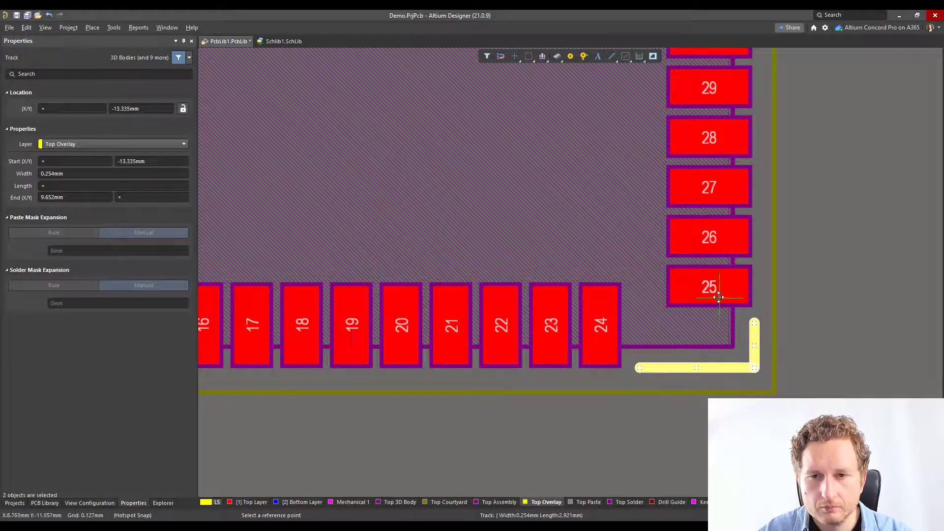
left_click(719, 297)
left_click(811, 298)
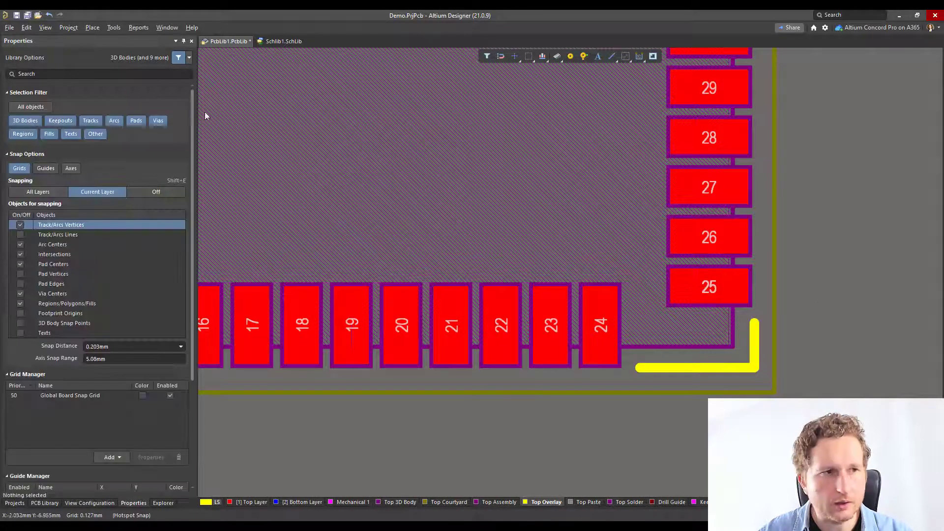
Set snapping to All Layers and place a horizontally mirrored copy of the overlay corner marking at the pad 14 corner
left_click(55, 191)
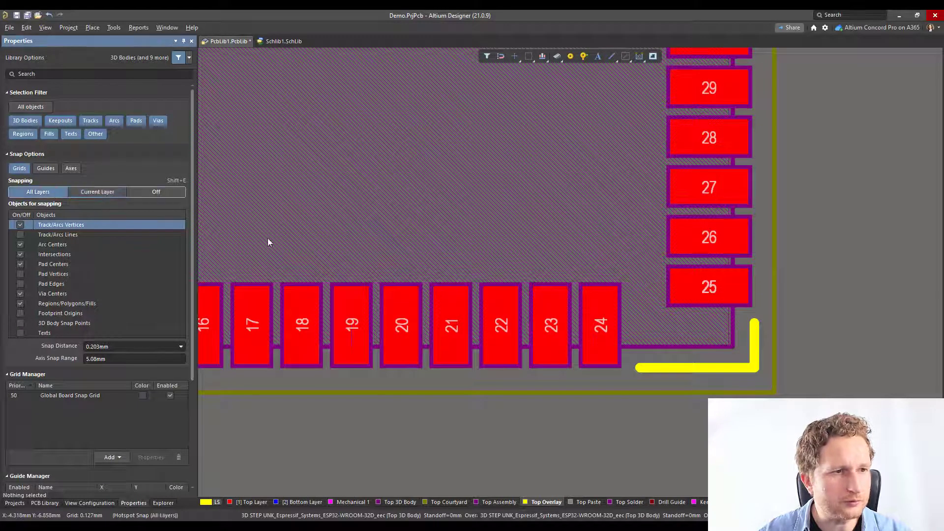
left_click(756, 341)
left_click(726, 368, "shift")
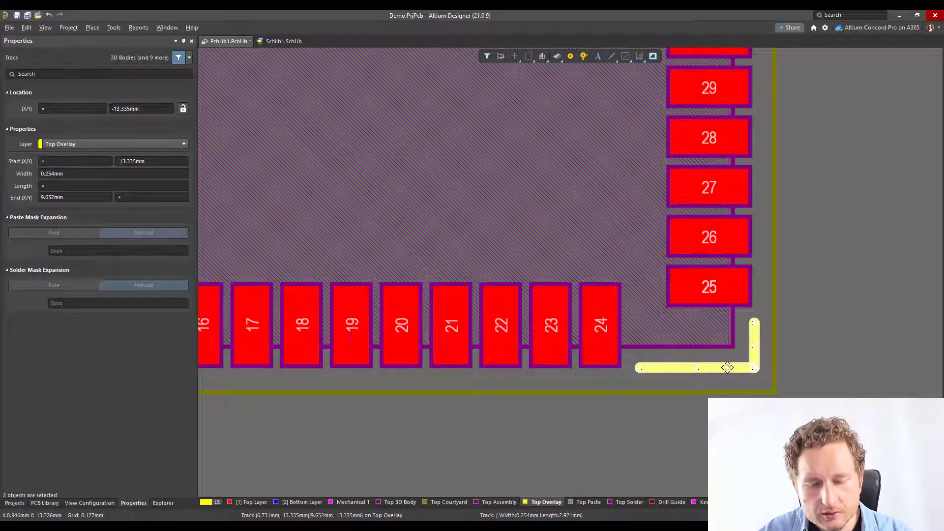
right_click_drag(534, 333, 821, 355)
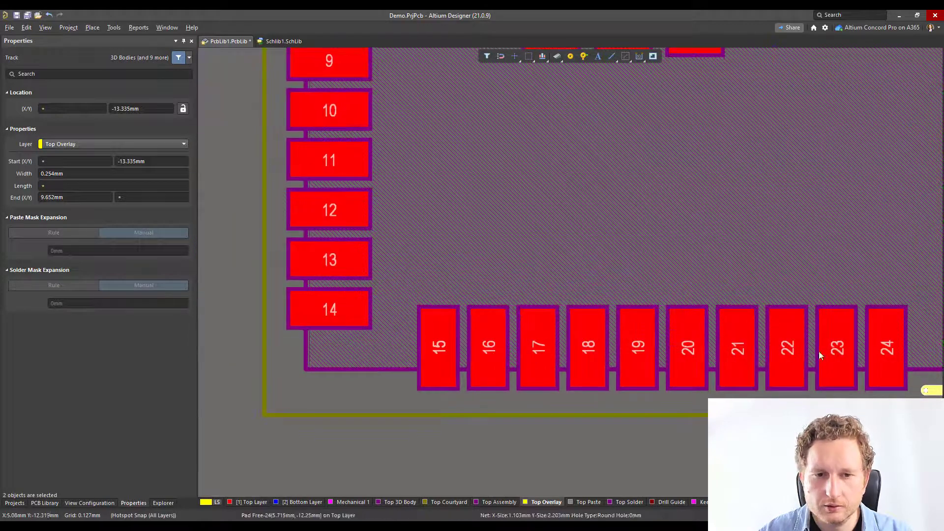
key("ctrl+v")
key("x")
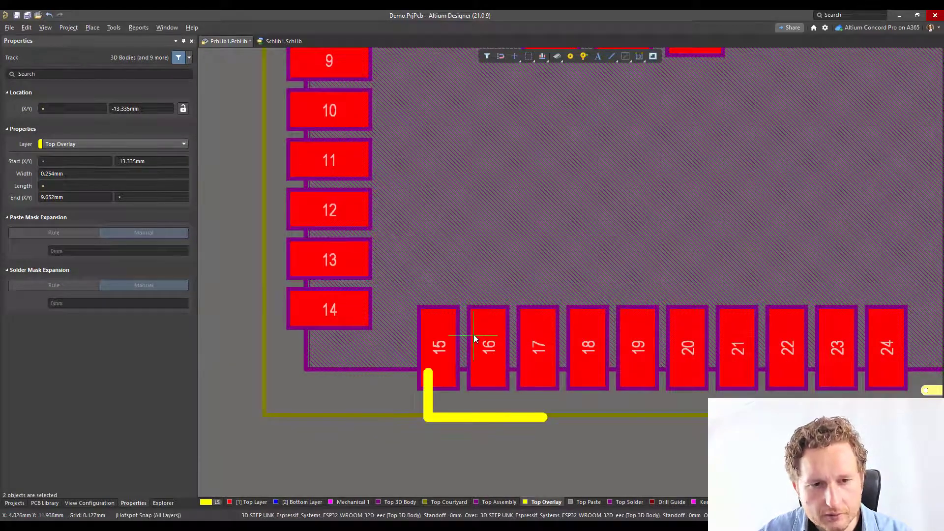
left_click(335, 308)
Copy the lower-right horizontal overlay line and place it rotated to vertical inside the courtyard's upper-right corner, beside the assembly outline
scroll(531, 404, "down", 3, "ctrl")
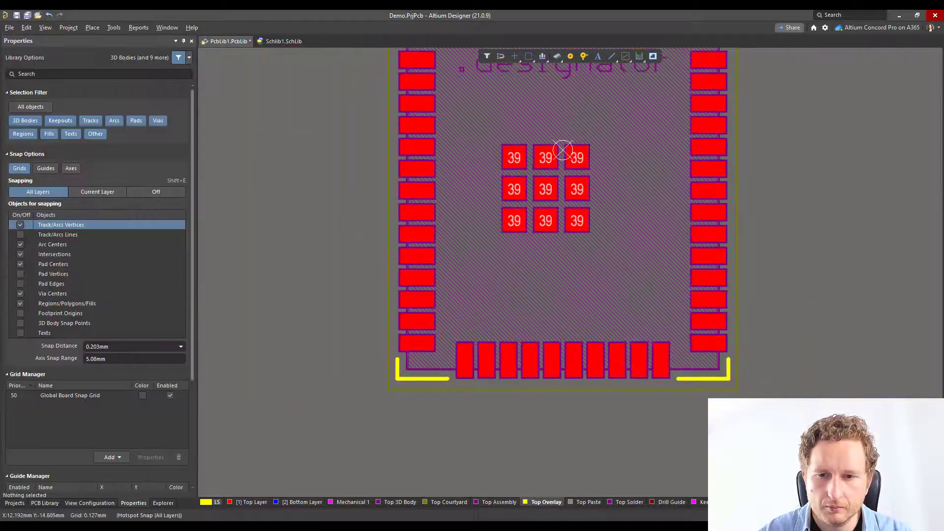
scroll(740, 365, "up", 4)
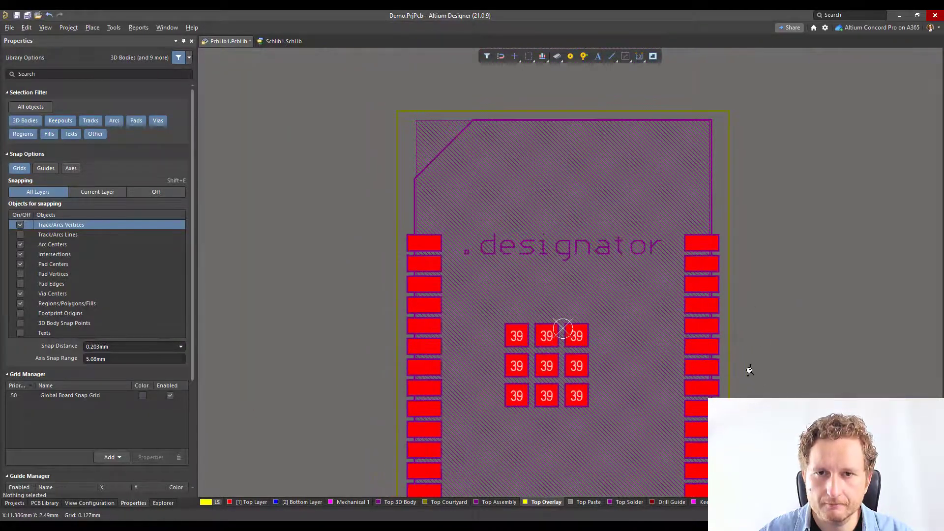
right_click_drag(761, 367, 765, 227)
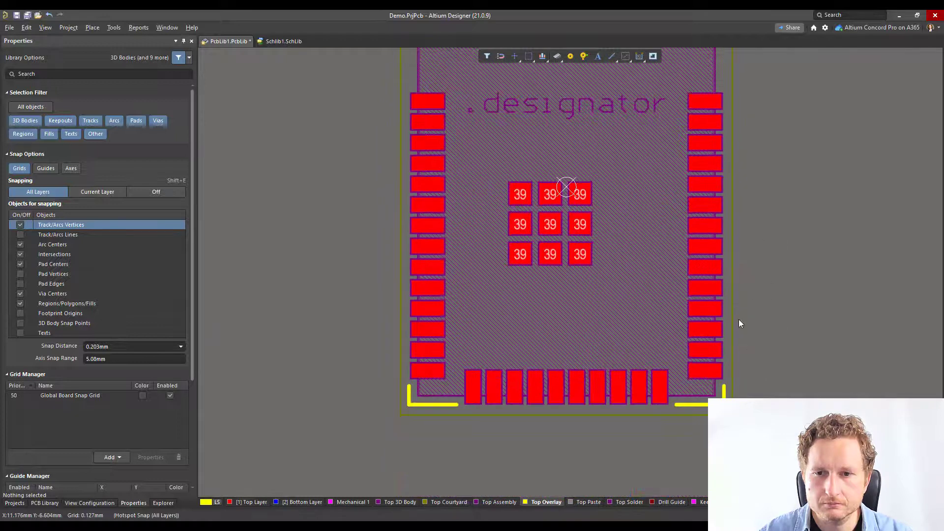
left_click(693, 405)
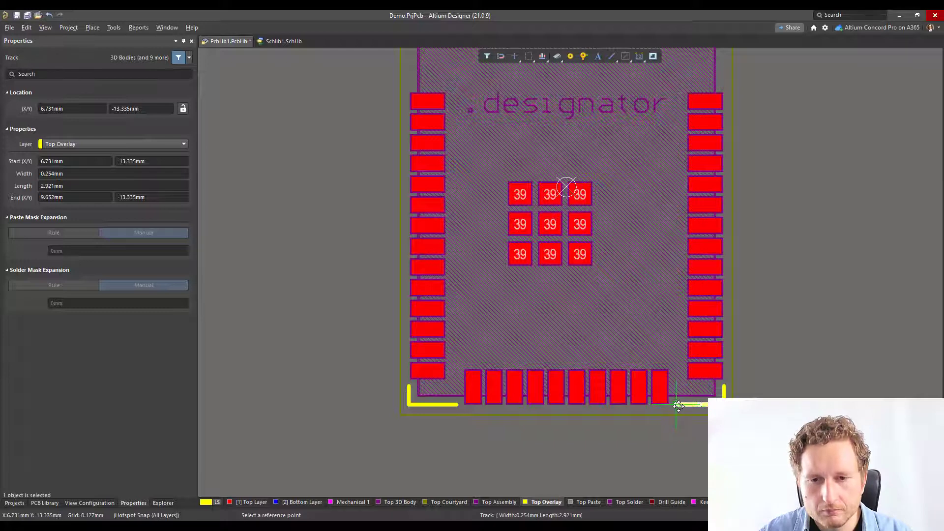
scroll(777, 259, "up", 3)
scroll(732, 162, "up", 5, "ctrl")
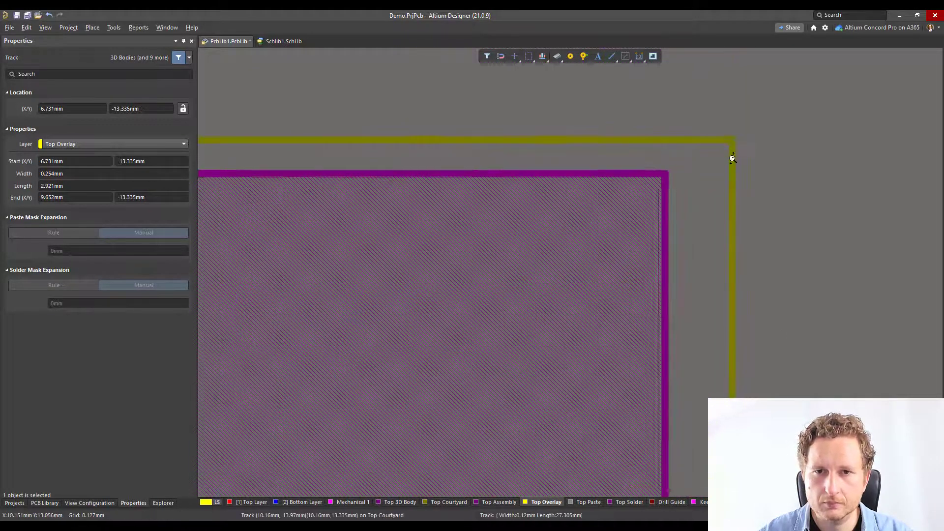
right_click_drag(718, 186, 721, 188)
key("ctrl+v")
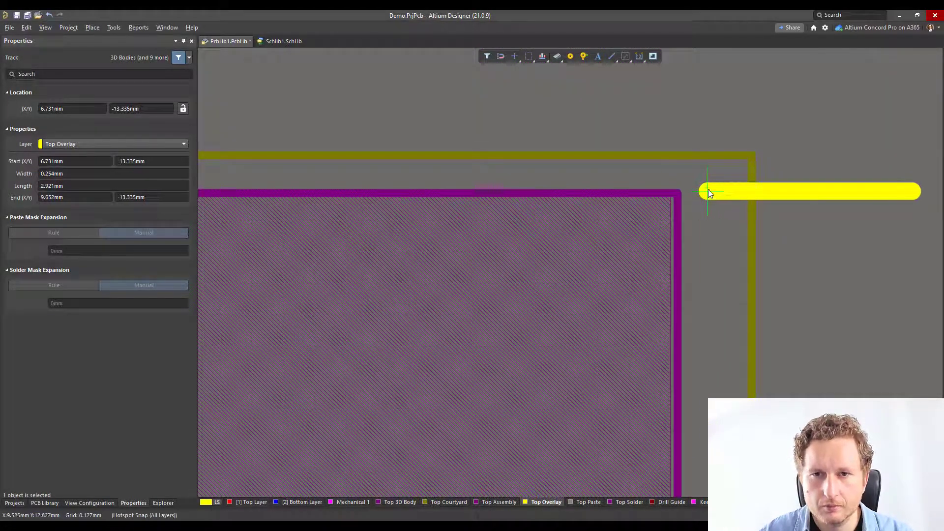
key("space")
key("space")
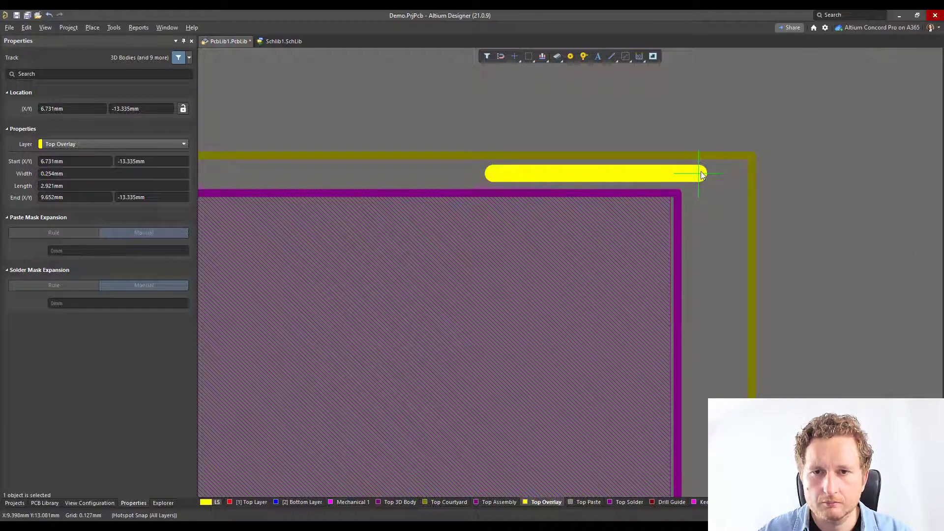
key("space")
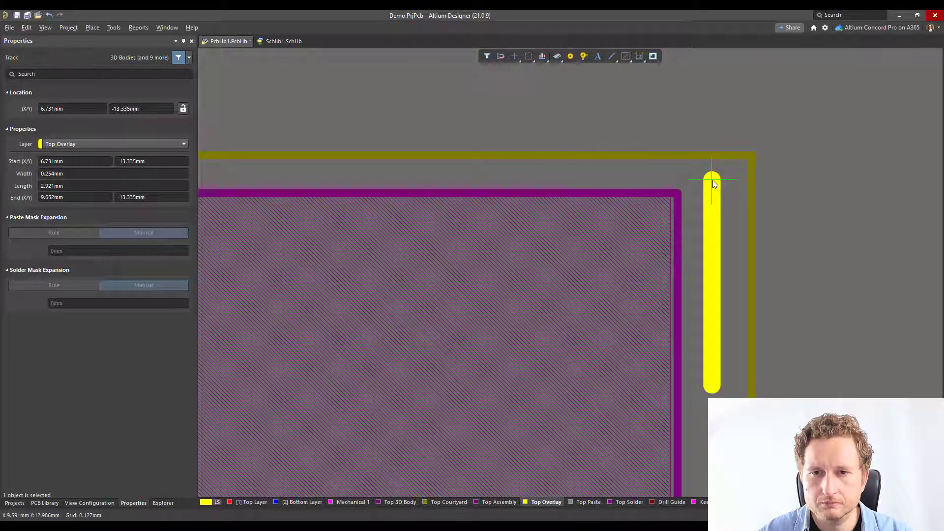
left_click(713, 180)
Move the courtyard's top boundary line slightly outward to widen the clearance above the module
scroll(755, 210, "down", 3, "ctrl")
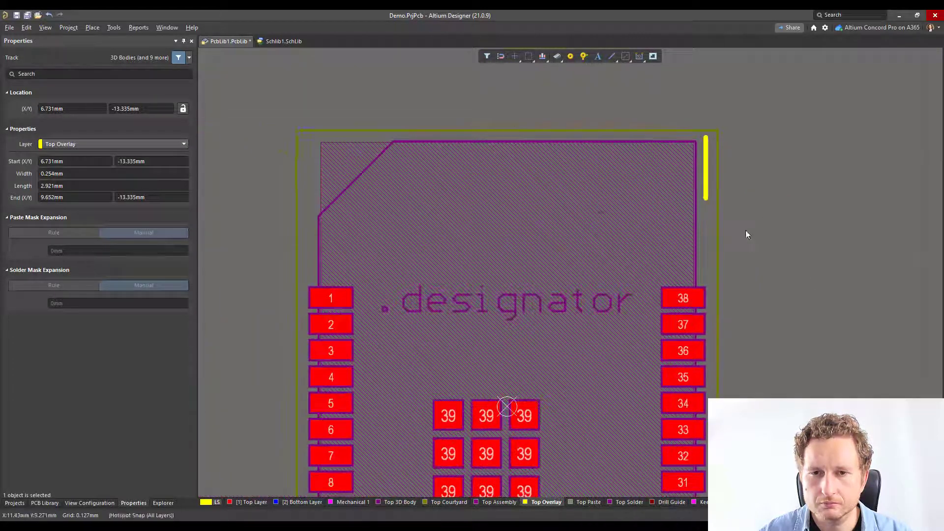
right_click_drag(746, 230, 696, 60)
mouse_move(704, 306)
right_mouse_down()
mouse_move(693, 212)
mouse_move(712, 316)
right_mouse_up()
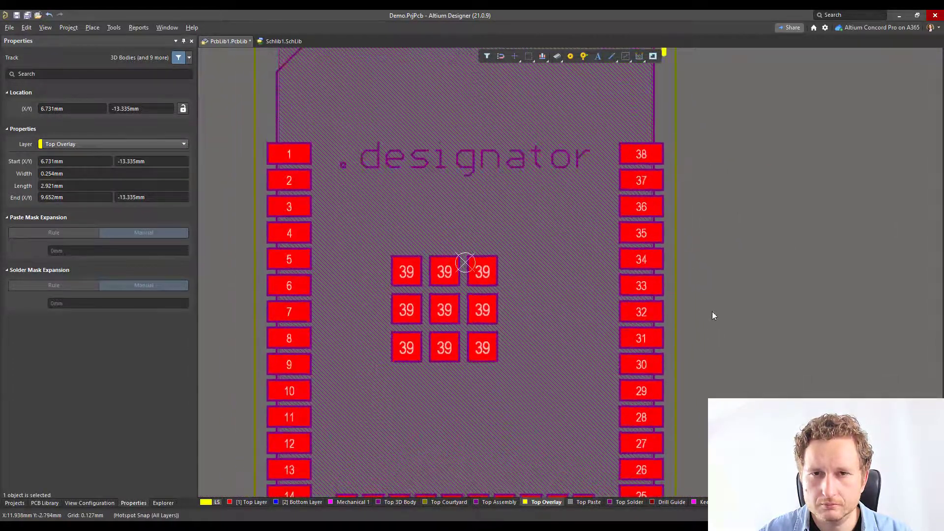
scroll(701, 282, "up", 5)
scroll(697, 262, "up", 3, "ctrl")
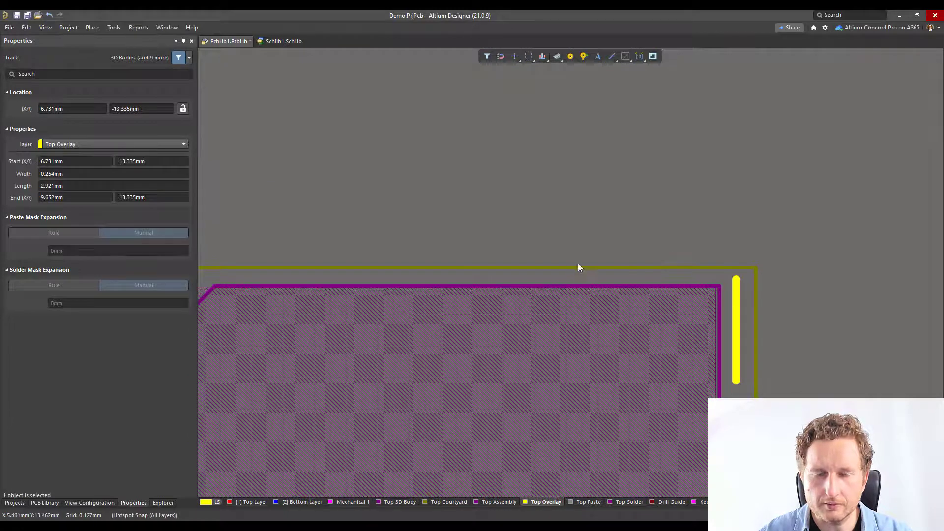
scroll(578, 268, "down", 3, "ctrl")
left_click(635, 226)
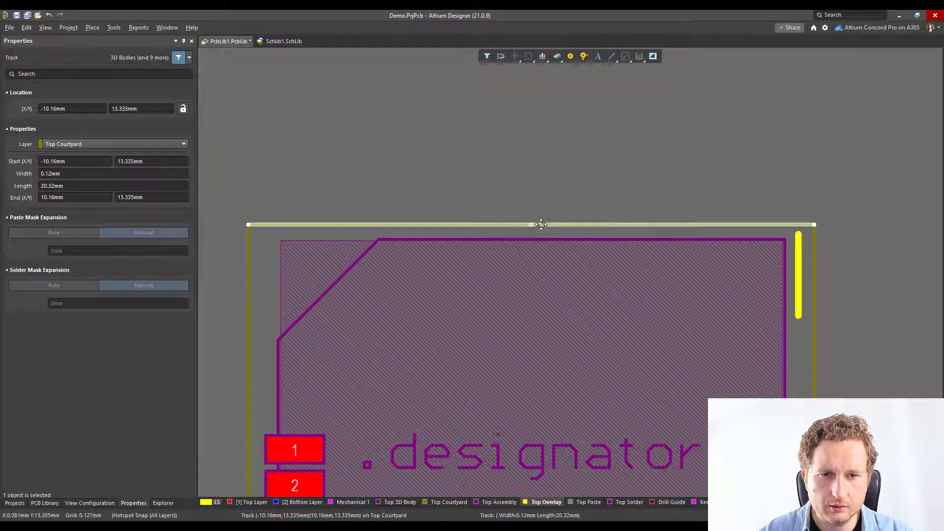
left_click_drag(542, 225, 541, 218)
left_click(835, 258)
Move the upper-right vertical overlay line so its upper end sits at X 9.652 mm, Y 13.081 mm
scroll(837, 240, "up", 4, "ctrl")
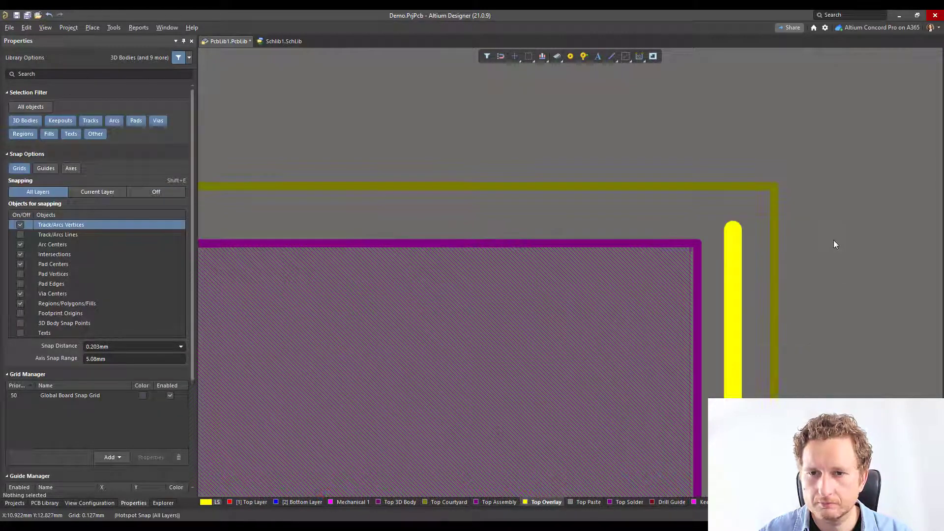
left_click(722, 207)
left_click_drag(723, 205, 732, 197)
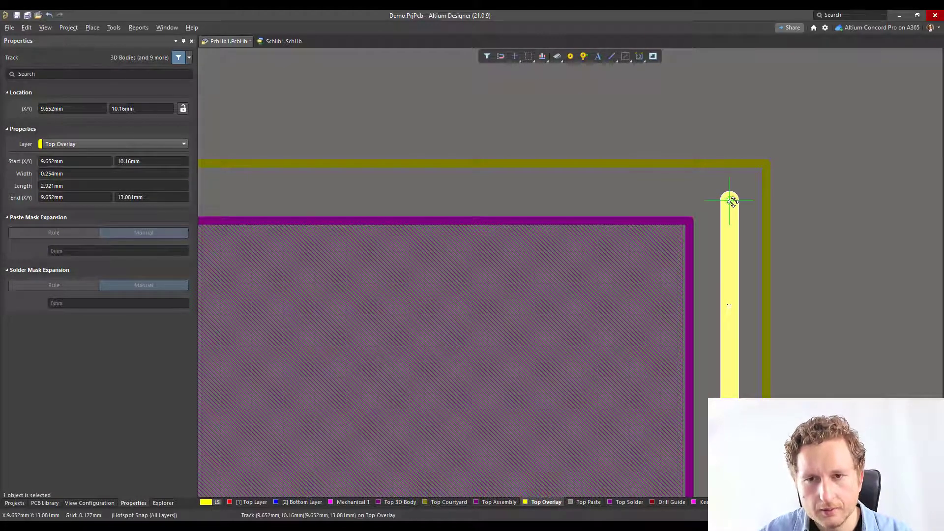
Place a copy of the vertical overlay line rotated to horizontal, joined at its upper end to form an L-shaped corner marking
key("space")
key("space")
key("space")
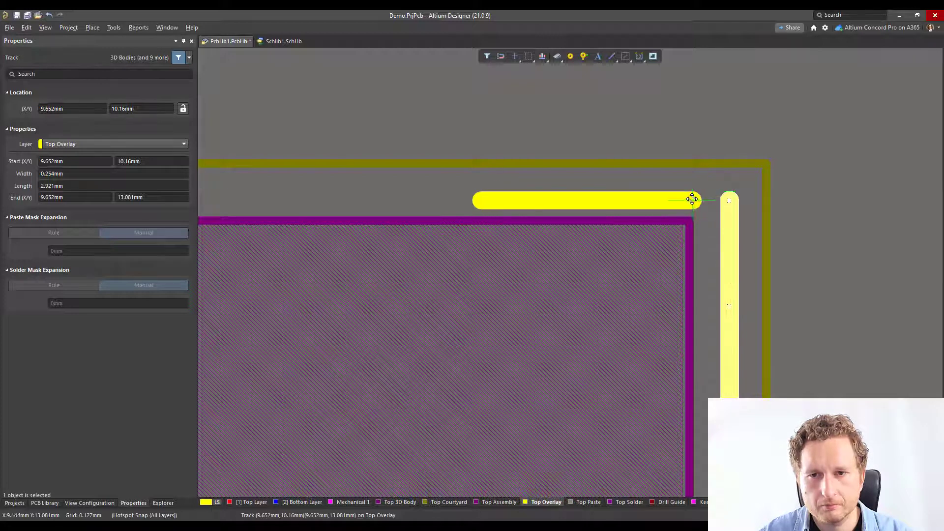
left_click(731, 199)
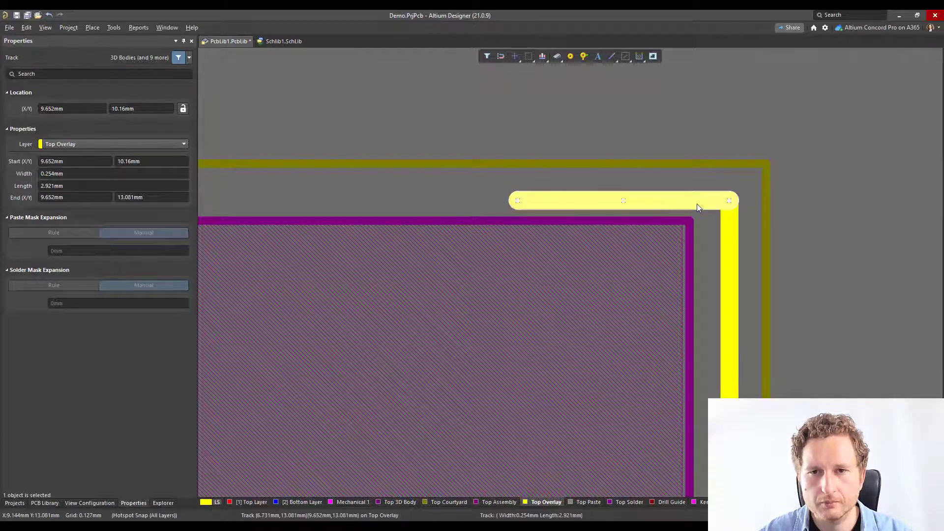
Copy both lines of the upper-right overlay marking, using the courtyard's upper-right corner as the reference point
left_click(732, 240, "shift")
scroll(742, 257, "down", 2, "ctrl")
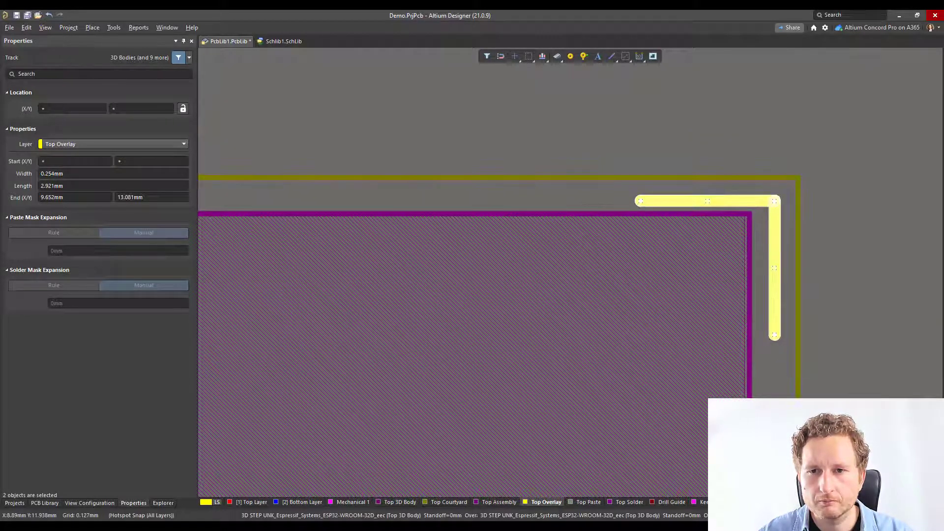
left_click(834, 213)
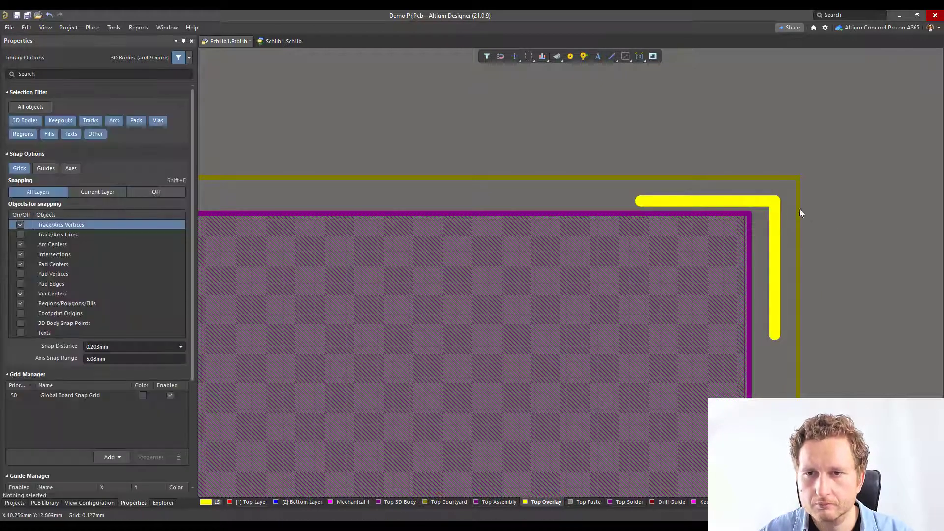
scroll(792, 206, "up", 2, "ctrl")
left_click(769, 228)
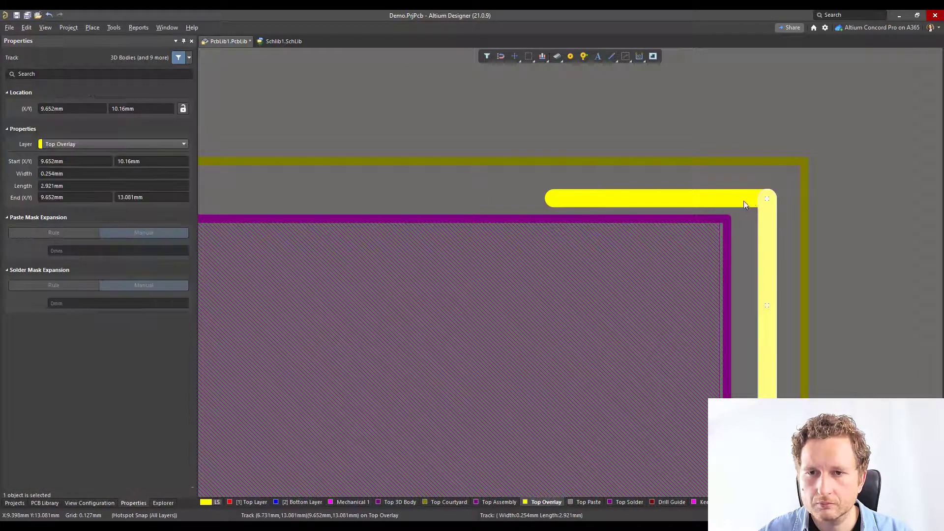
left_click(743, 200, "shift")
key("ctrl+c")
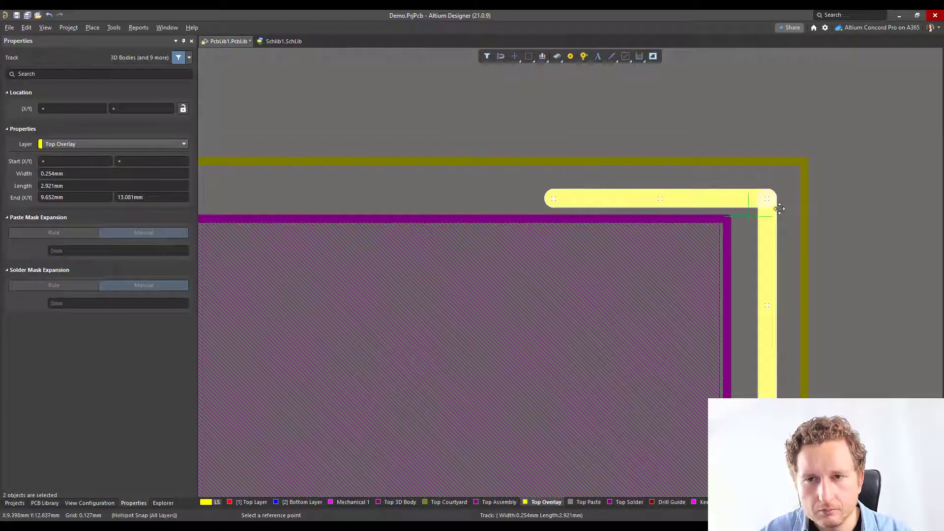
left_click(805, 165)
Place the copied overlay marking mirrored horizontally at the courtyard's upper-left corner
scroll(807, 169, "down", 3, "ctrl")
scroll(548, 199, "up", 3, "ctrl")
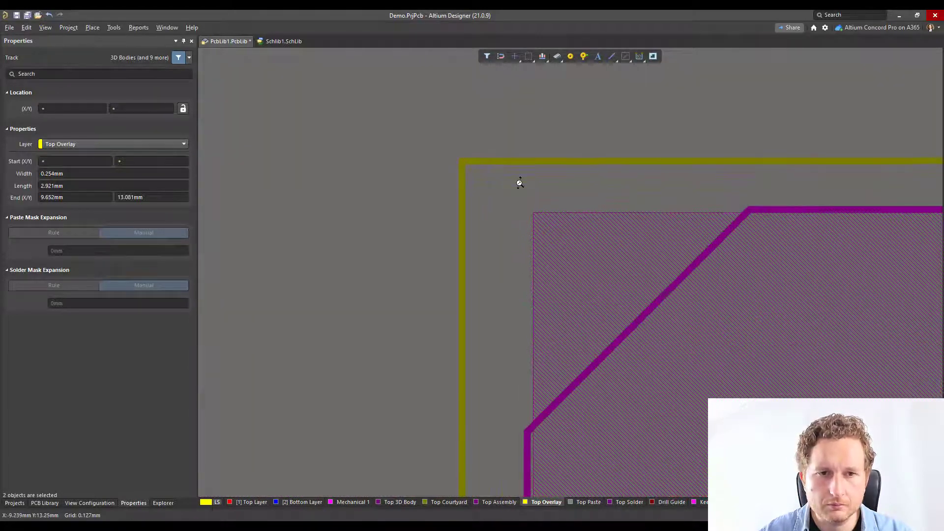
key("ctrl+v")
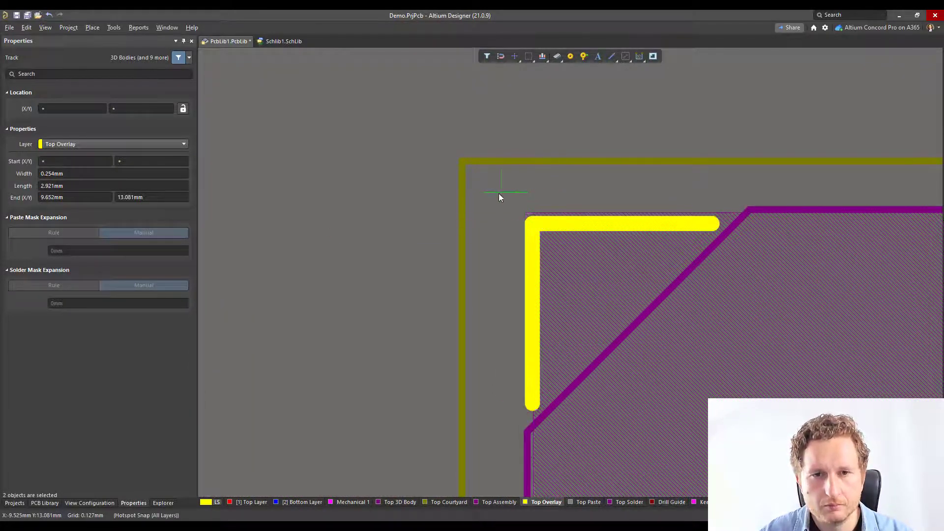
left_click(461, 163)
scroll(397, 221, "down", 3, "ctrl")
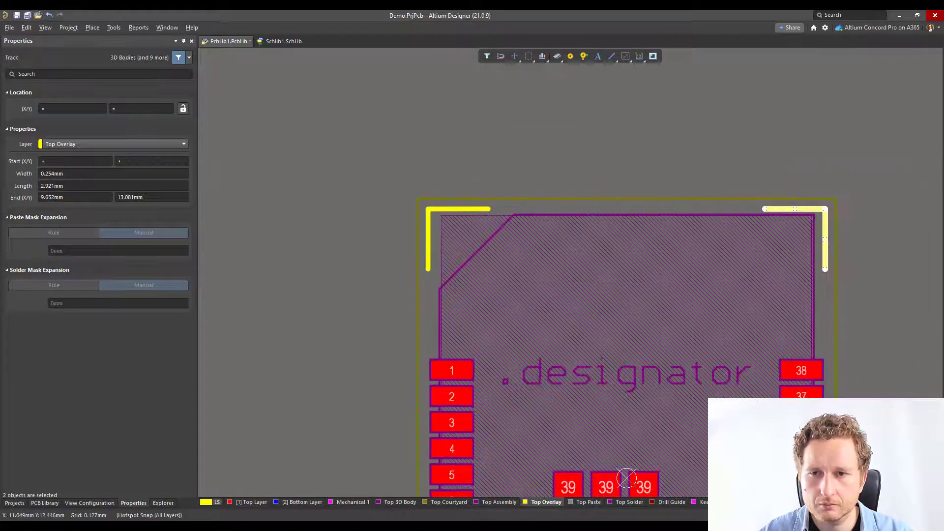
left_click(490, 182)
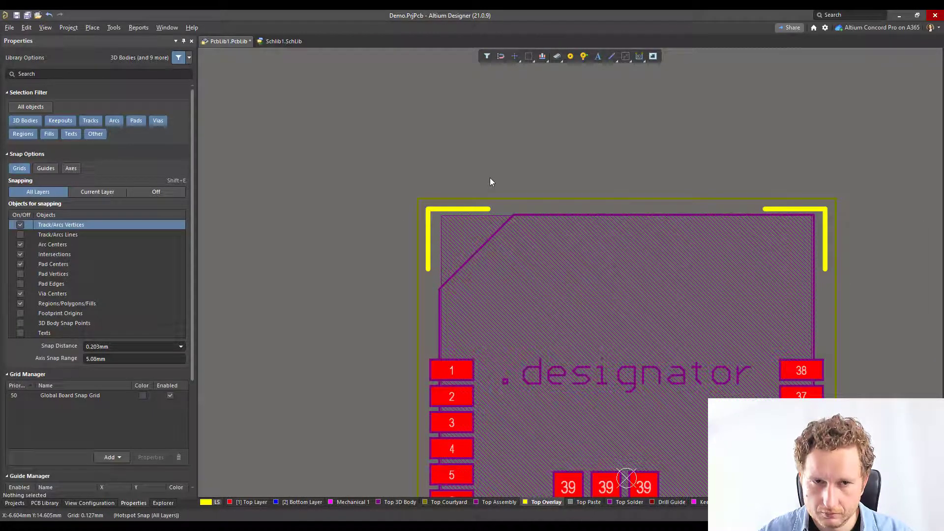
Isolate the Top Overlay layer and set the width of all eight corner marking lines to 0.12 mm
scroll(536, 176, "down", 2, "ctrl")
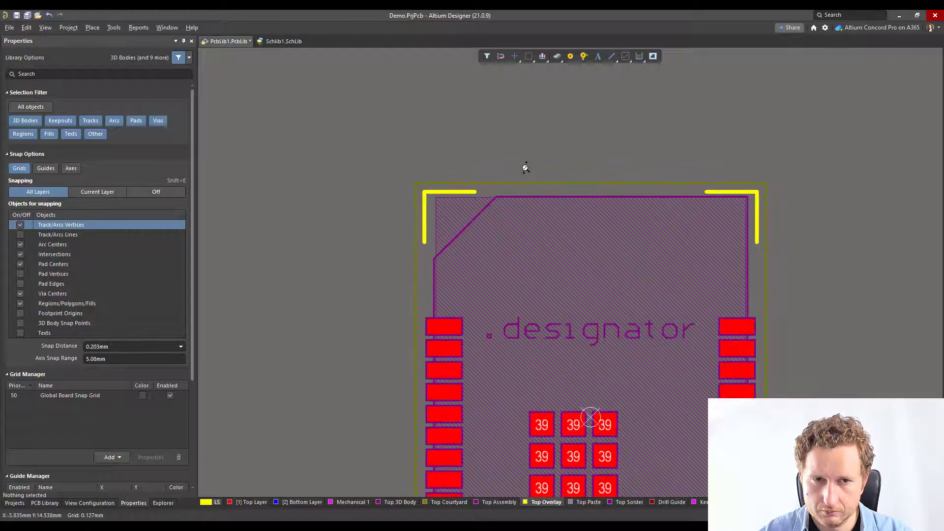
scroll(526, 167, "down", 3, "ctrl")
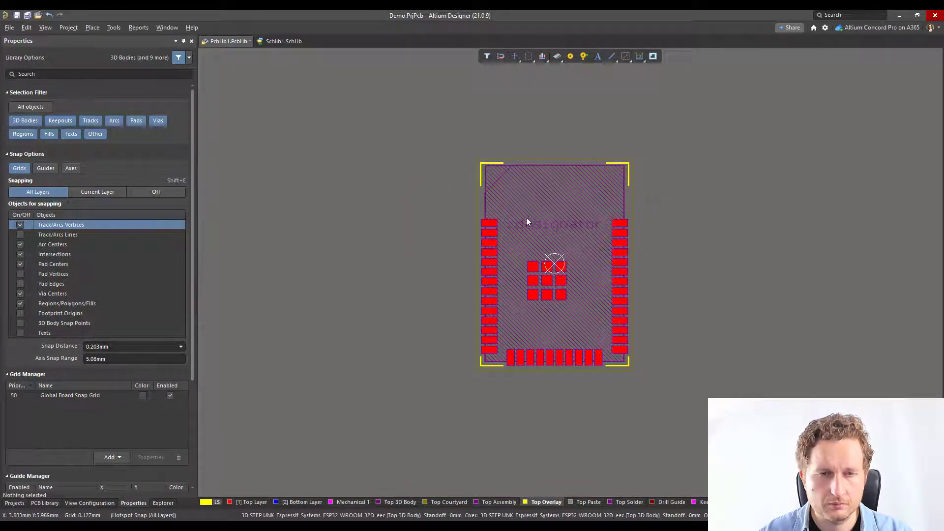
scroll(520, 173, "up", 5, "ctrl")
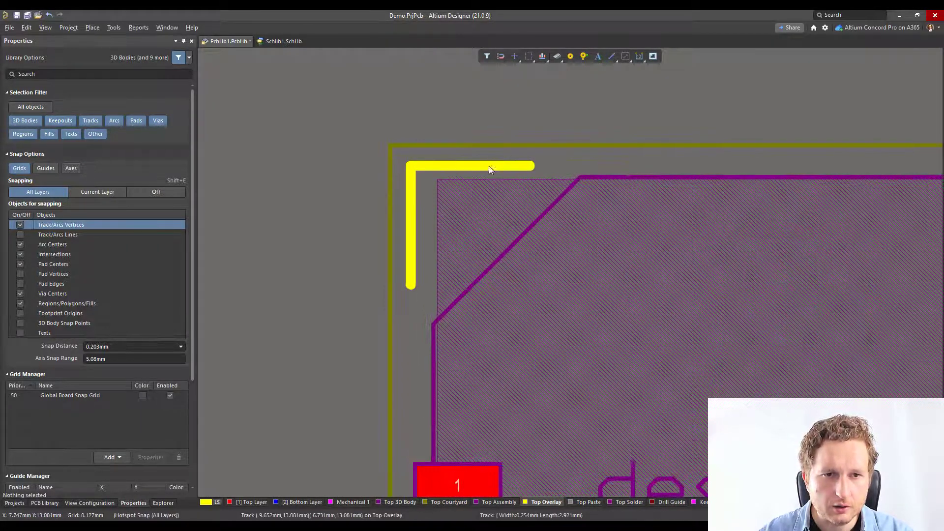
scroll(378, 211, "down", 4, "ctrl")
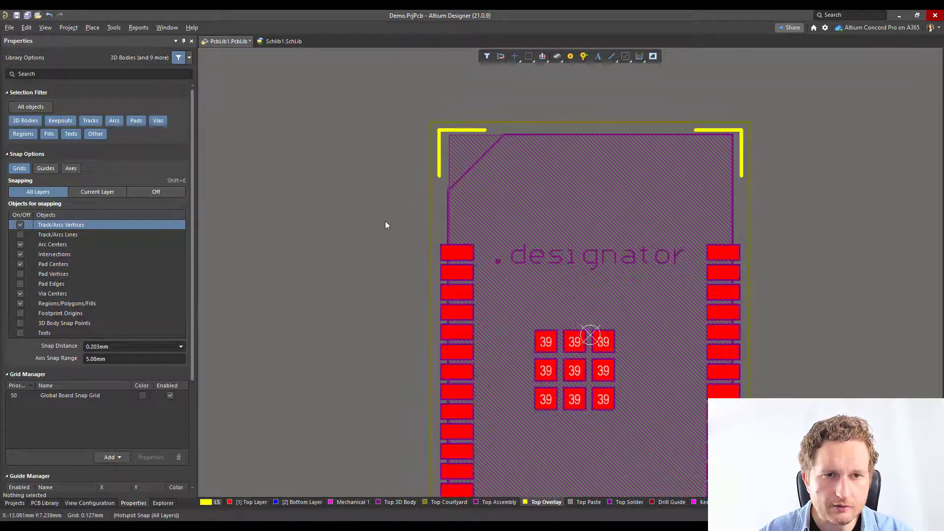
key("shift+s")
right_click_drag(387, 219, 399, 190)
scroll(398, 188, "down", 2, "ctrl")
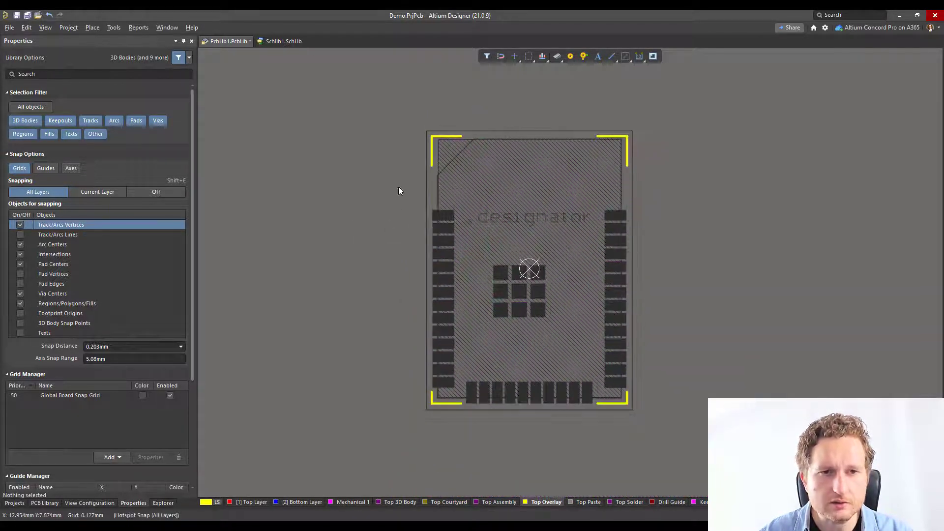
left_click_drag(402, 113, 692, 433)
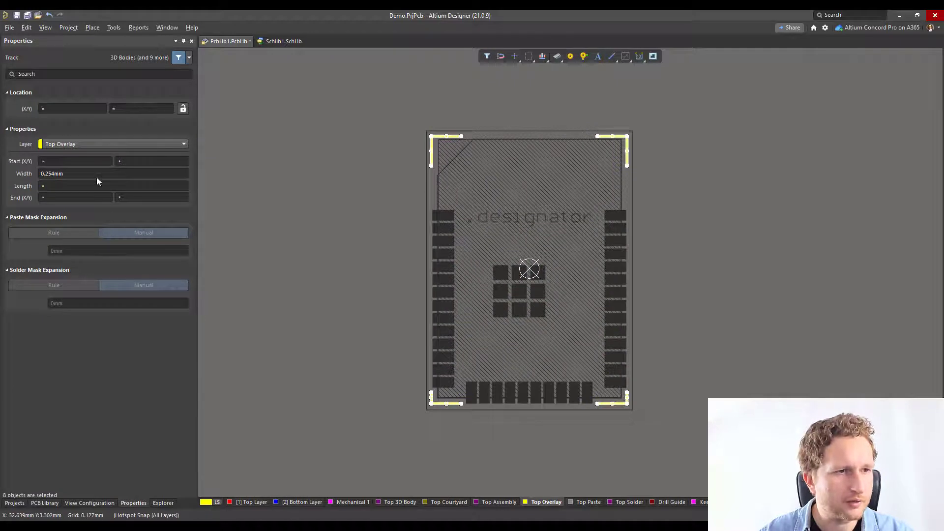
left_click(95, 173)
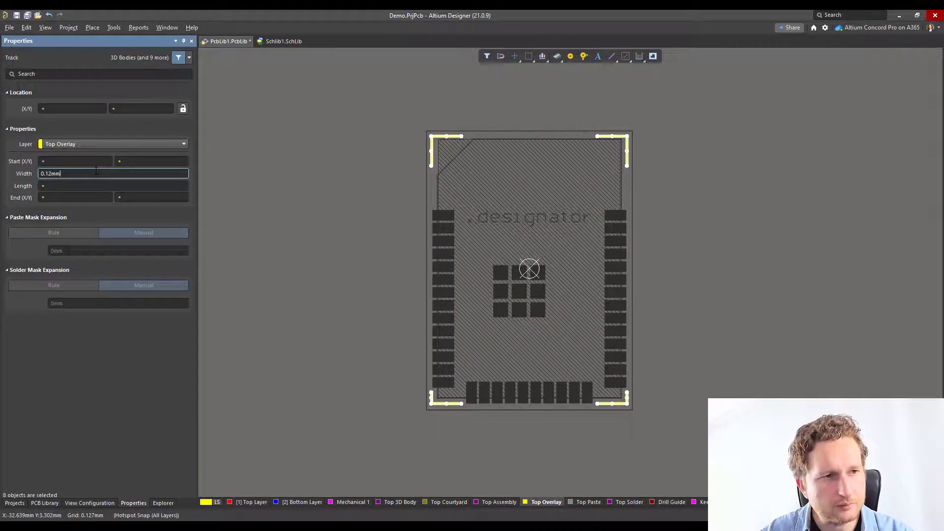
key("Return")
left_click(403, 168)
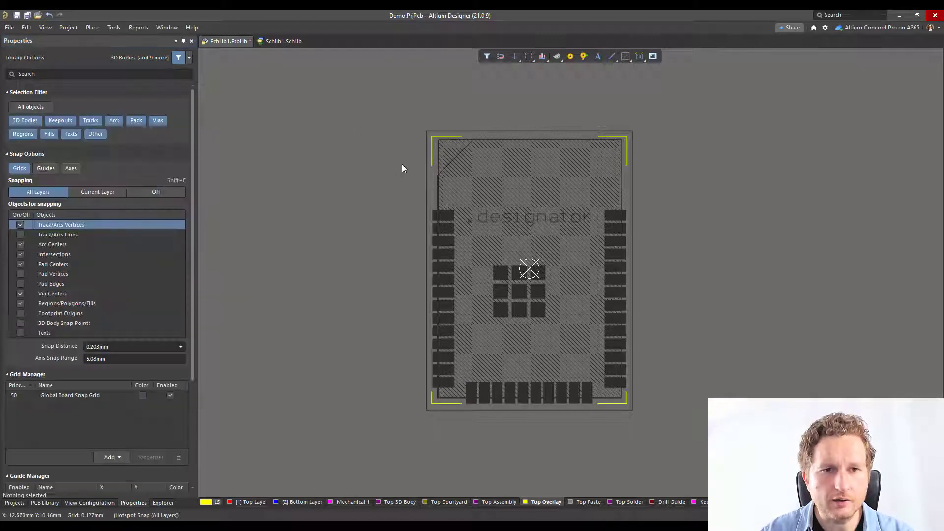
Make Top Courtyard the active layer and set the width of all four boundary lines to 0.01 mm
scroll(426, 149, "up", 5, "ctrl")
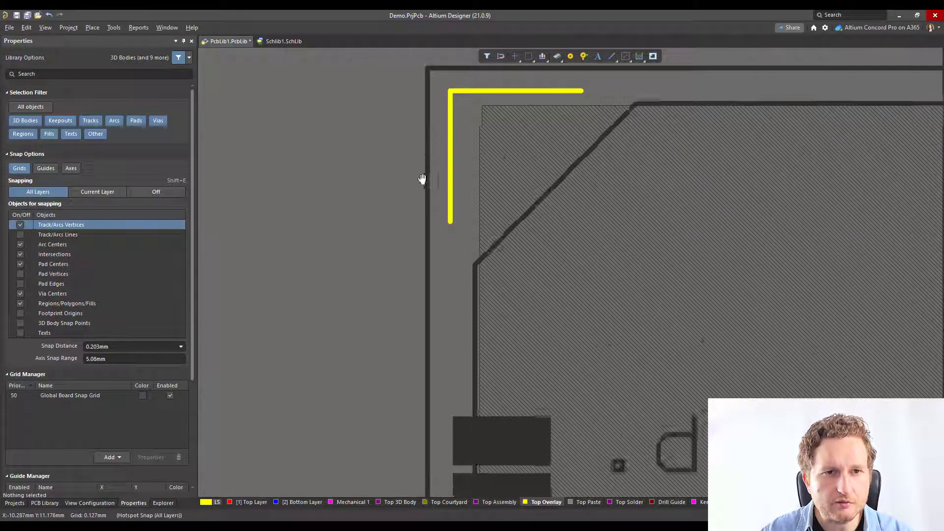
scroll(407, 208, "down", 5, "ctrl")
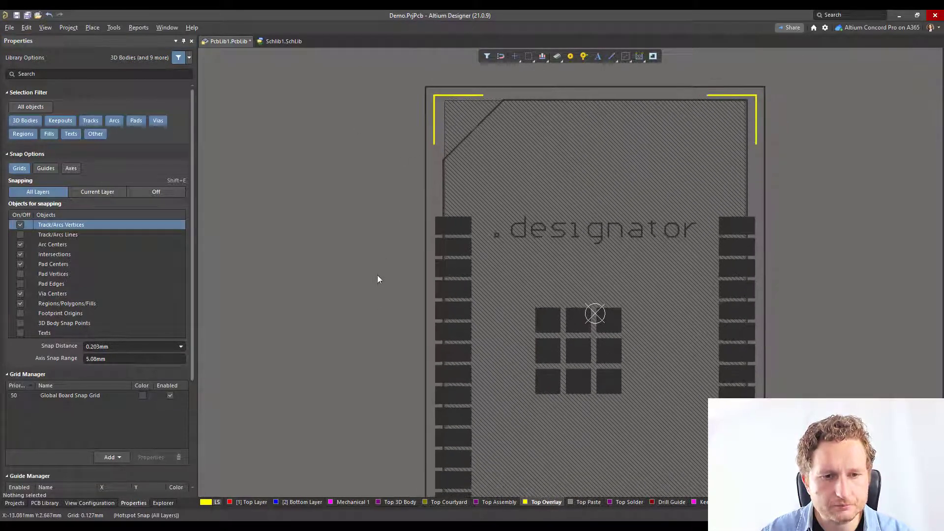
scroll(381, 273, "down", 1, "ctrl")
left_click(462, 501)
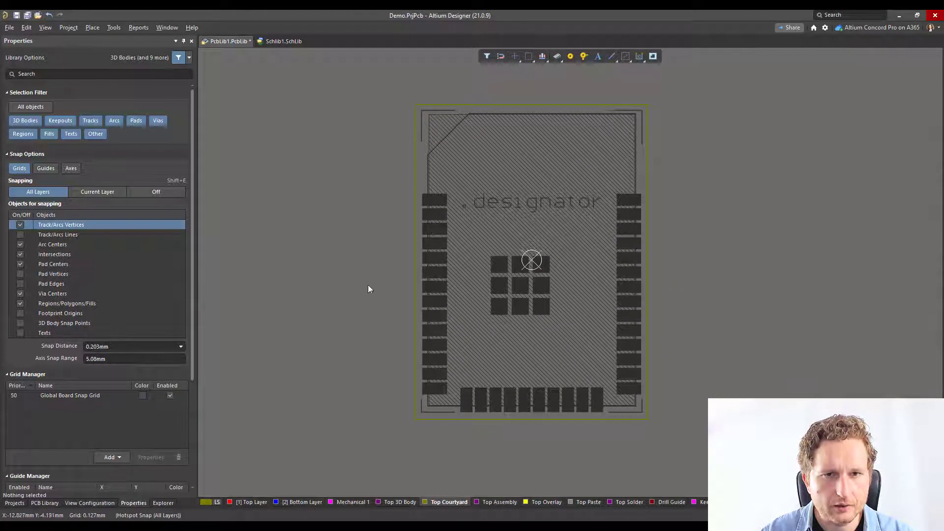
left_click_drag(367, 74, 682, 455)
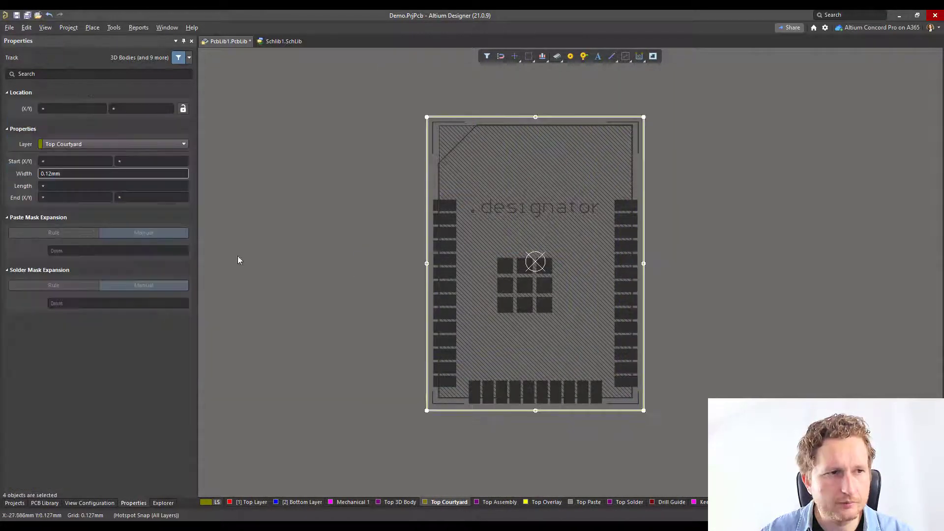
left_click(60, 174)
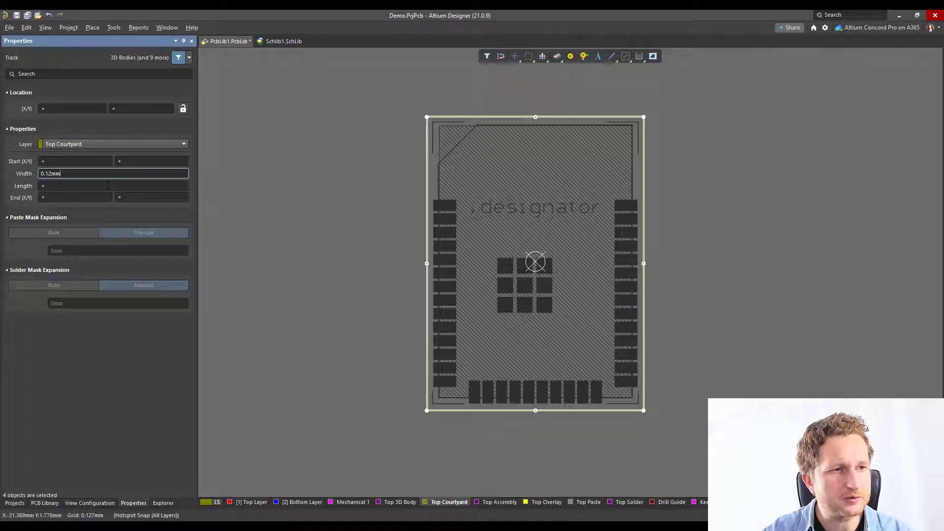
key("Left")
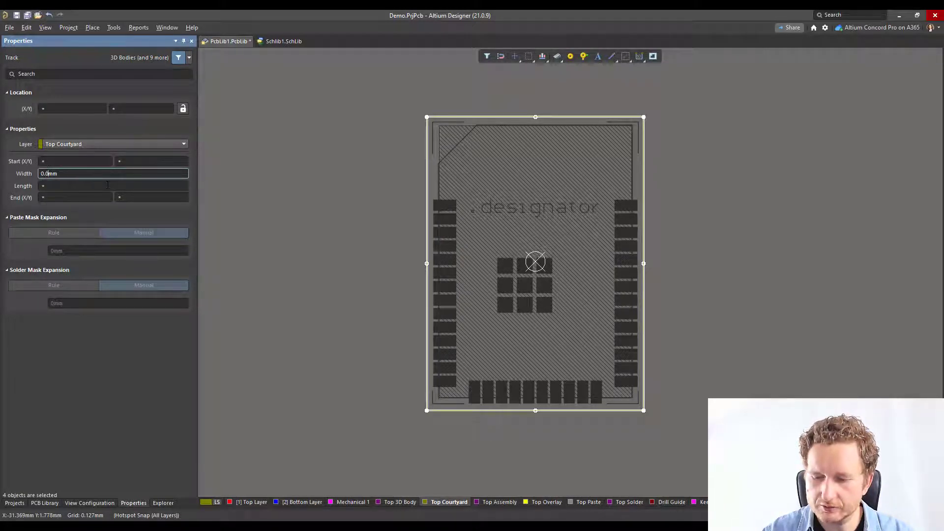
key("Return")
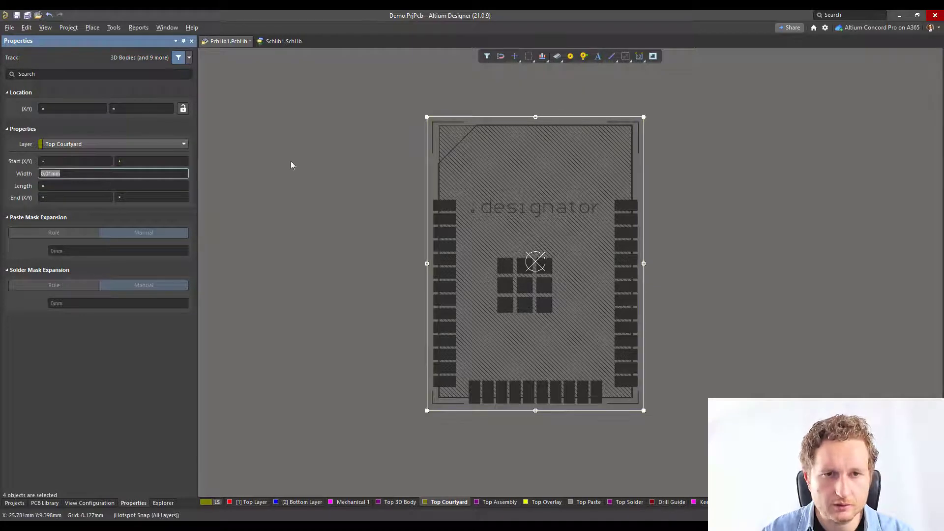
left_click(403, 163)
Show all layers again, inspect the thinned courtyard and overlay lines around the footprint, and view the module in 3D
scroll(480, 137, "up", 1, "ctrl")
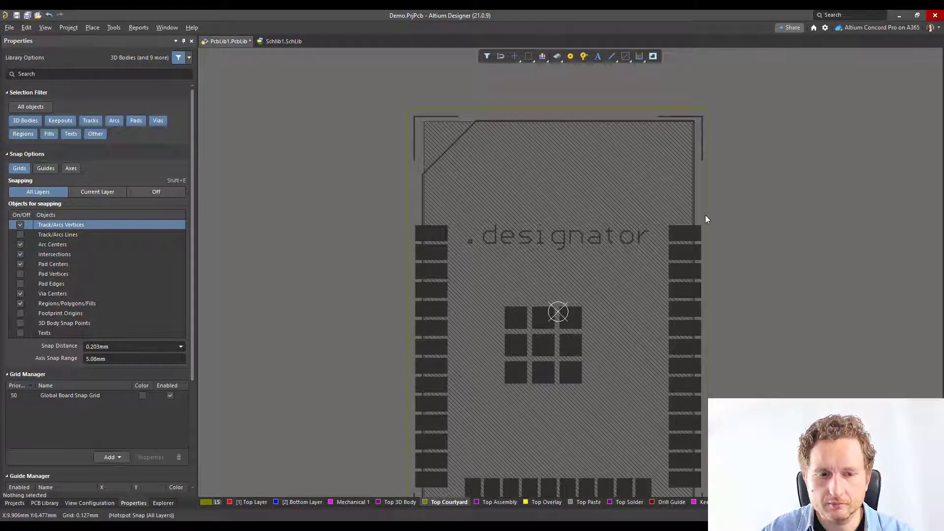
scroll(765, 230, "down", 3, "ctrl")
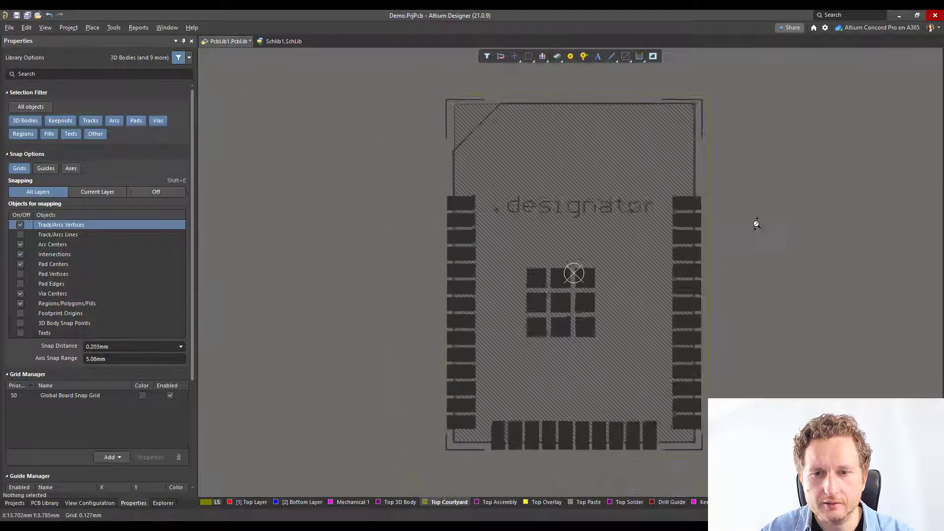
key("shift+s")
key("shift+s")
right_click_drag(765, 229, 739, 240)
scroll(739, 240, "down", 1, "ctrl")
right_click_drag(702, 197, 697, 175)
right_click_drag(700, 401, 694, 381)
scroll(678, 148, "up", 2)
scroll(675, 133, "up", 5, "ctrl")
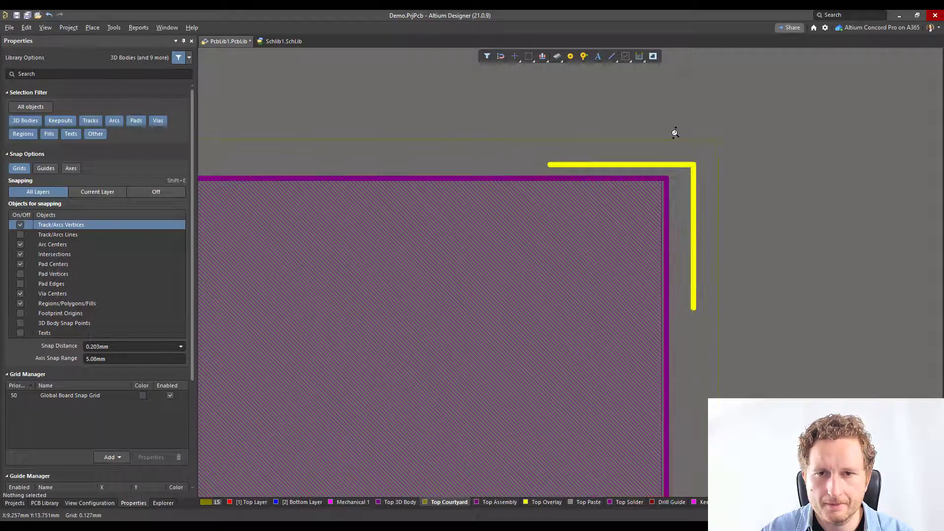
scroll(675, 133, "down", 5, "ctrl")
right_click_drag(743, 251, 754, 242)
key("3")
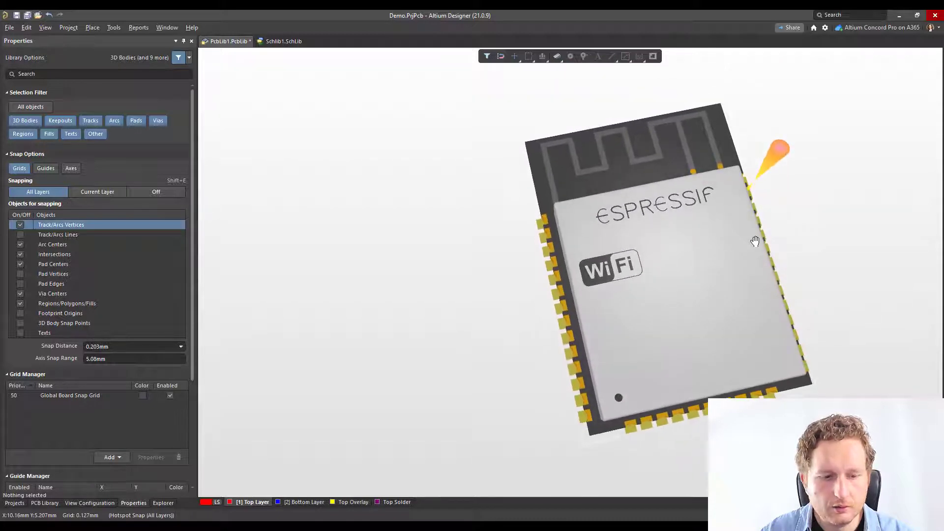
Apply the Altium 3D Black view configuration and check the overlay corner markings around the module in 3D before returning to 2D
left_click(104, 505)
left_click(88, 75)
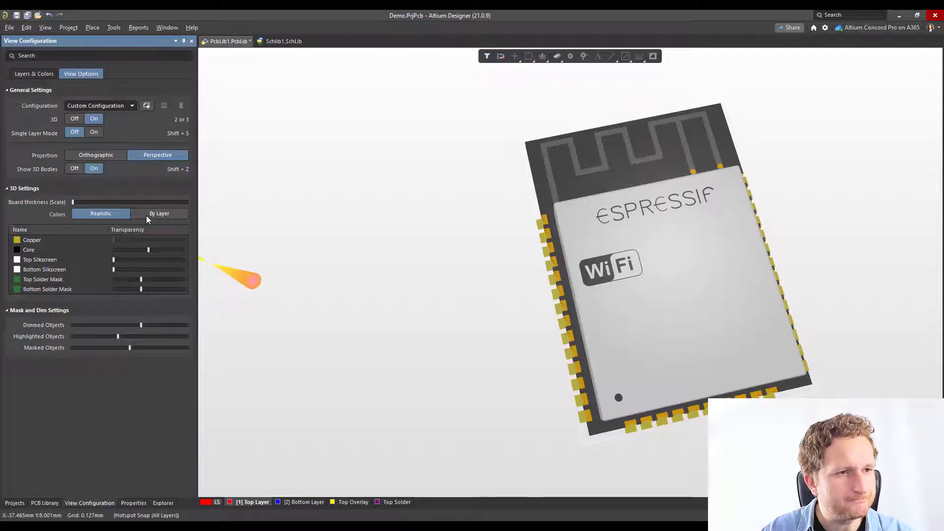
left_click(126, 107)
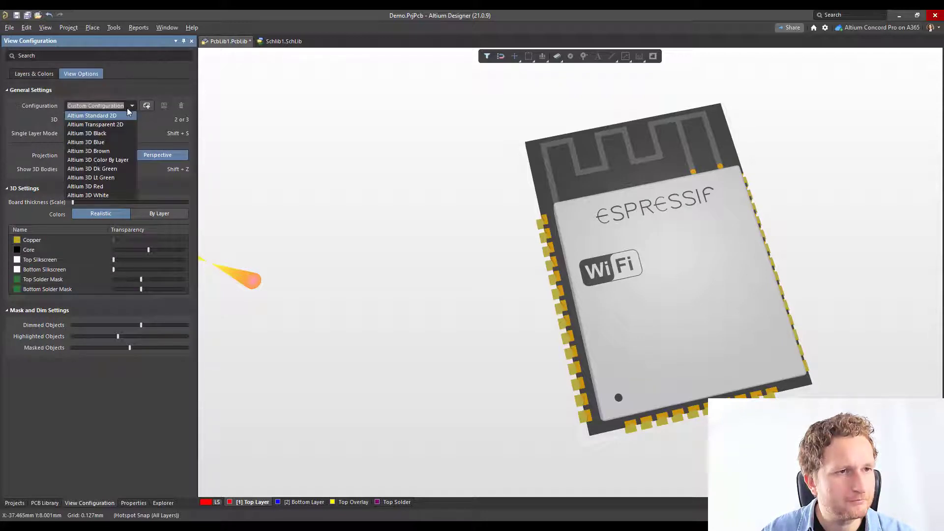
left_click(112, 134)
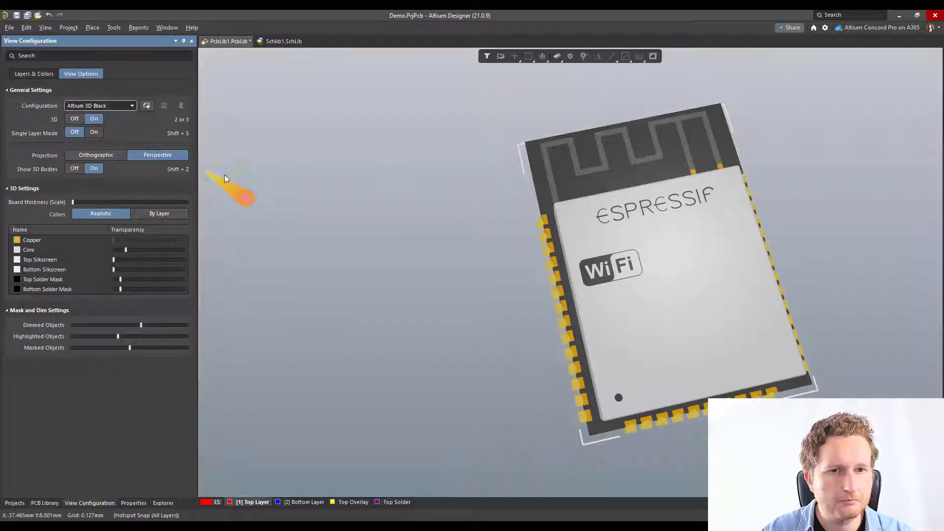
left_click(483, 233)
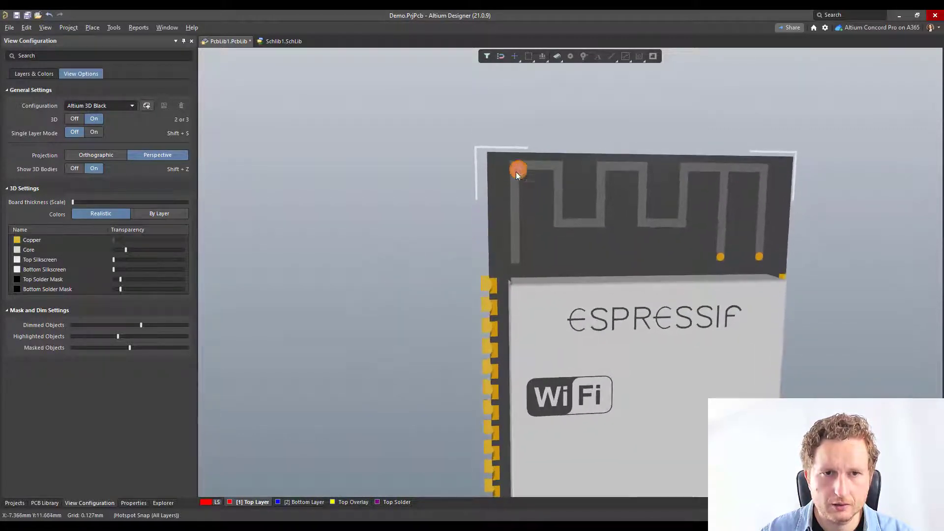
right_click_drag(516, 172, 775, 173, "shift")
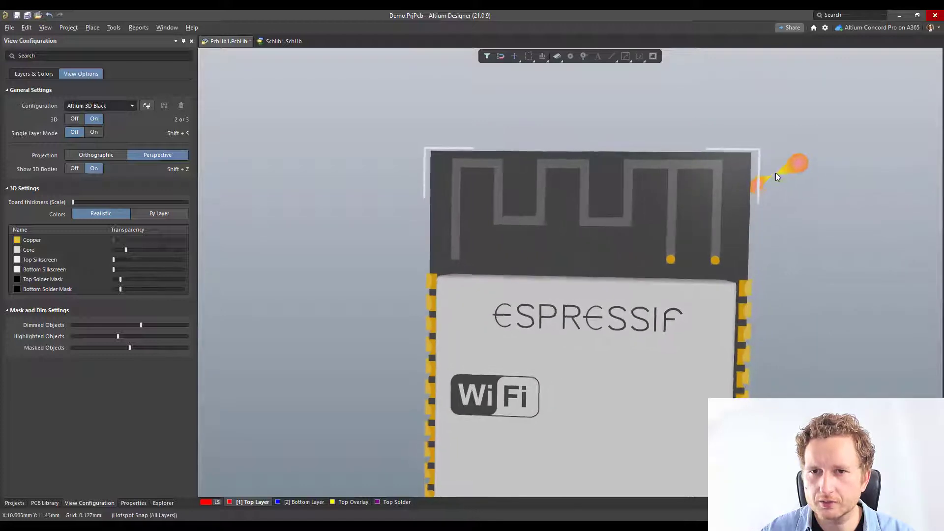
key("2")
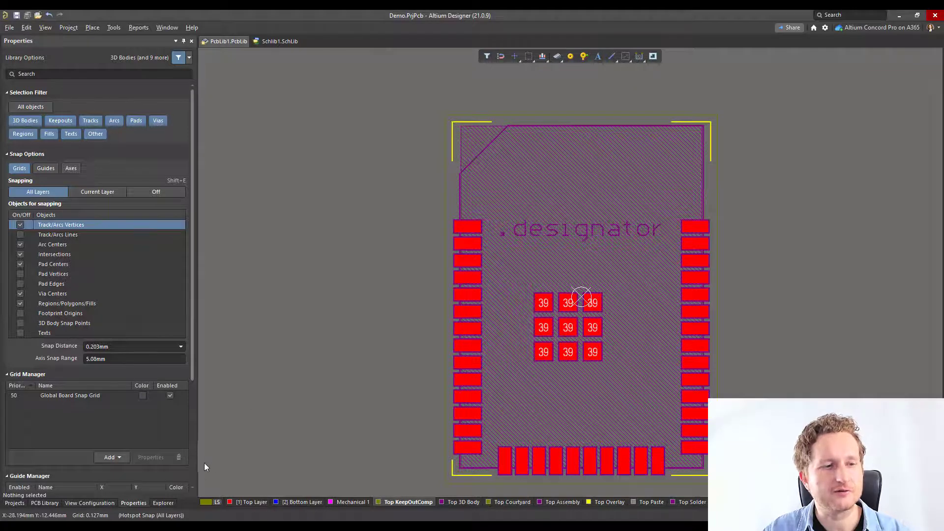
Look up the module name in the ESP32 datasheet and rename the footprint PCBCOMPONENT_1 as ESP32-WROOM-32D
left_click(45, 503)
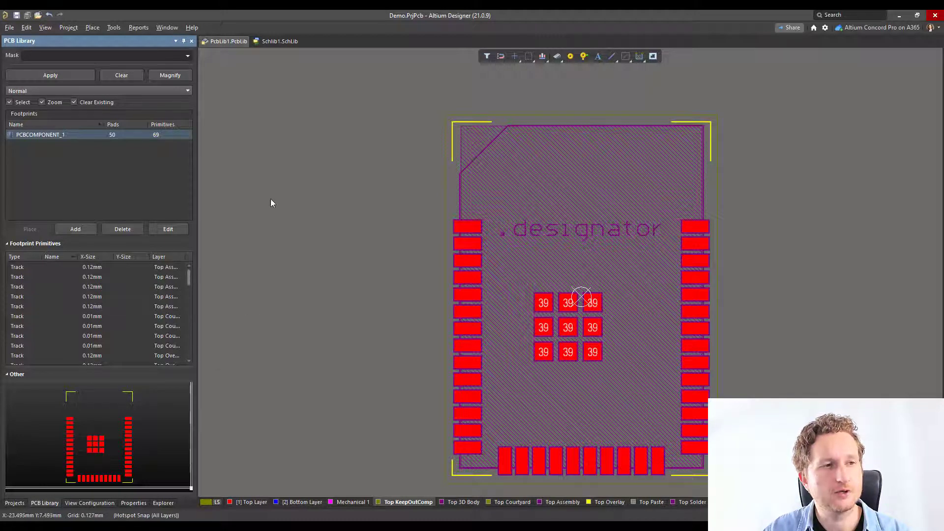
double_click(43, 135)
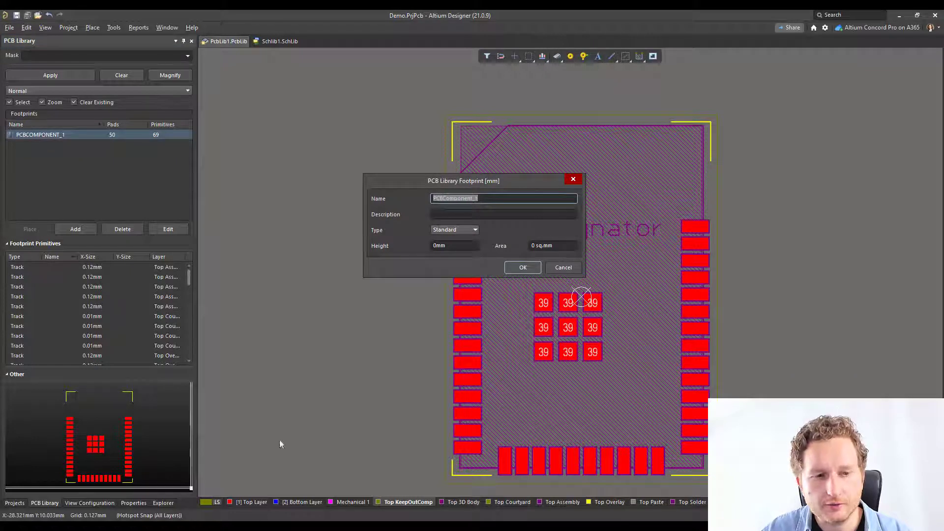
key("alt+Tab")
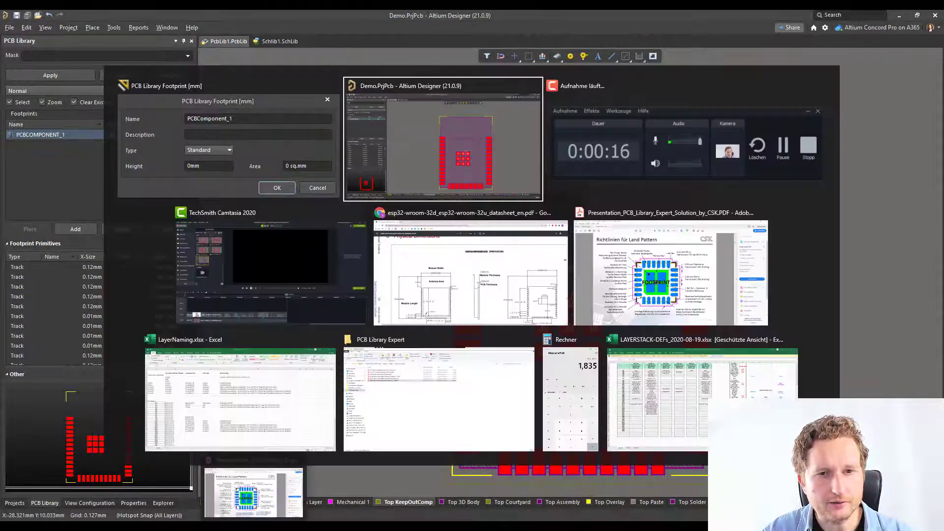
key("alt+Tab")
key("alt+Tab")
key("alt+Tab")
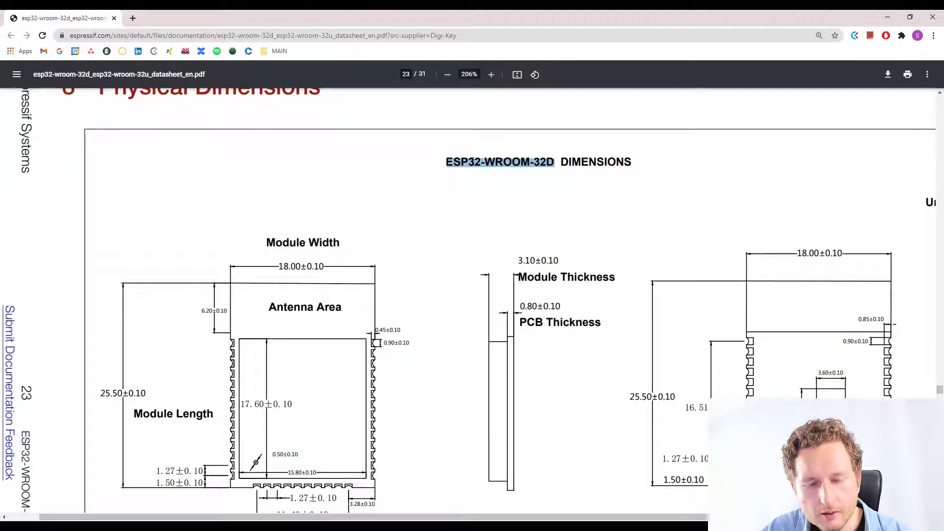
key("alt+Tab")
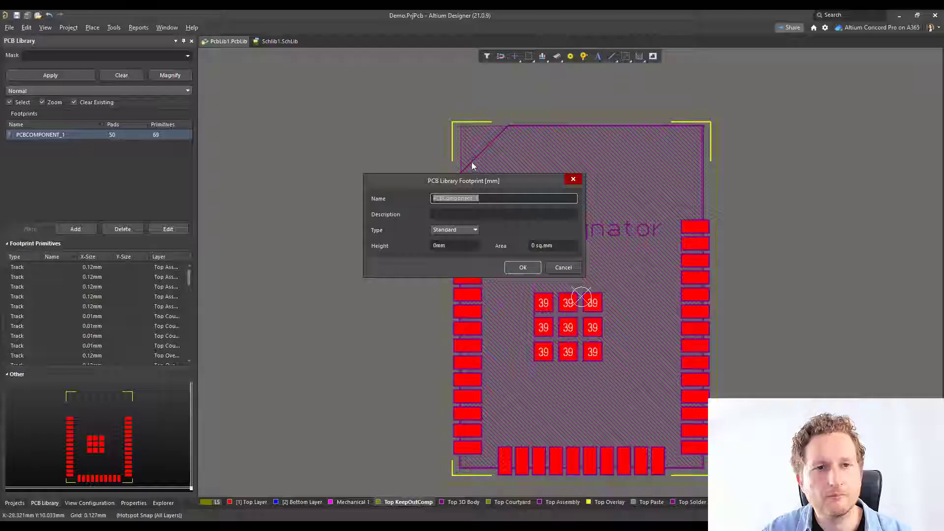
type("ESP32-WROOM-32D")
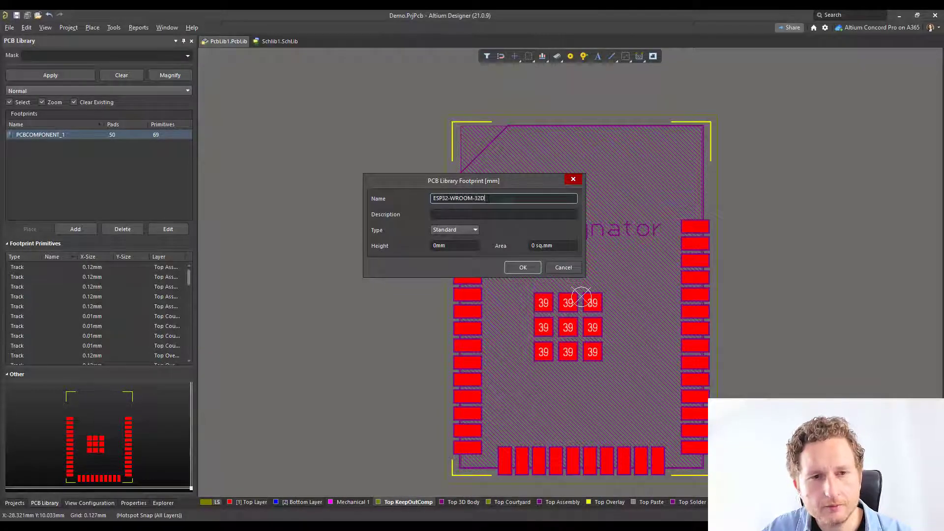
Set the footprint's height to 3.2 mm based on the datasheet's module thickness and tolerance, and save the PCB library
left_click(481, 215)
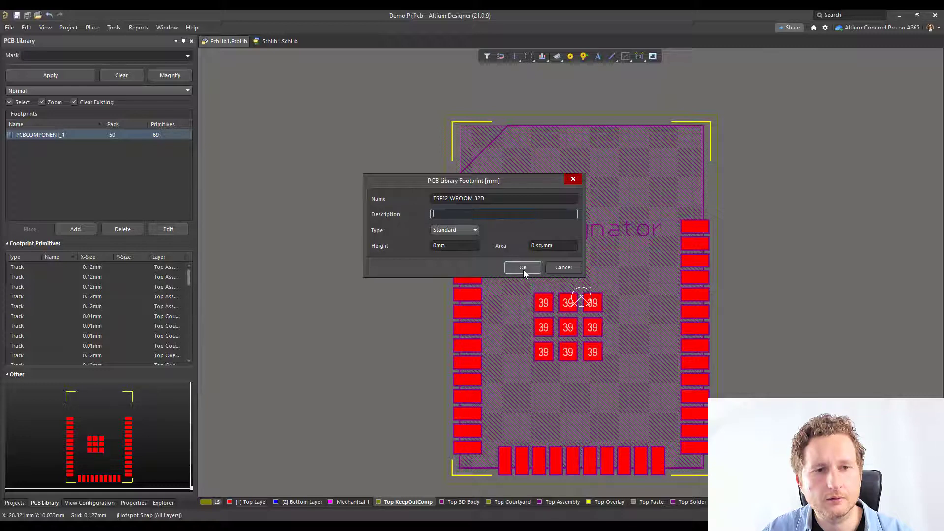
left_click(454, 247)
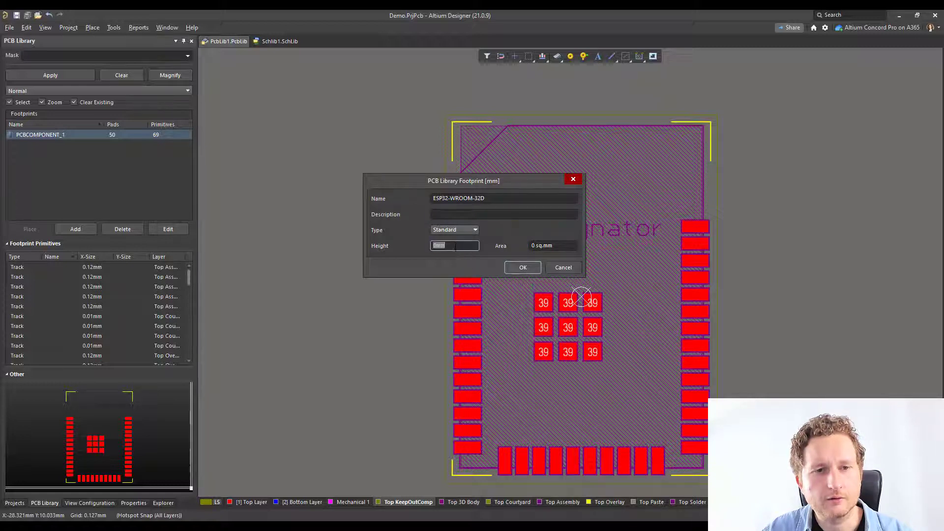
key("alt+Tab")
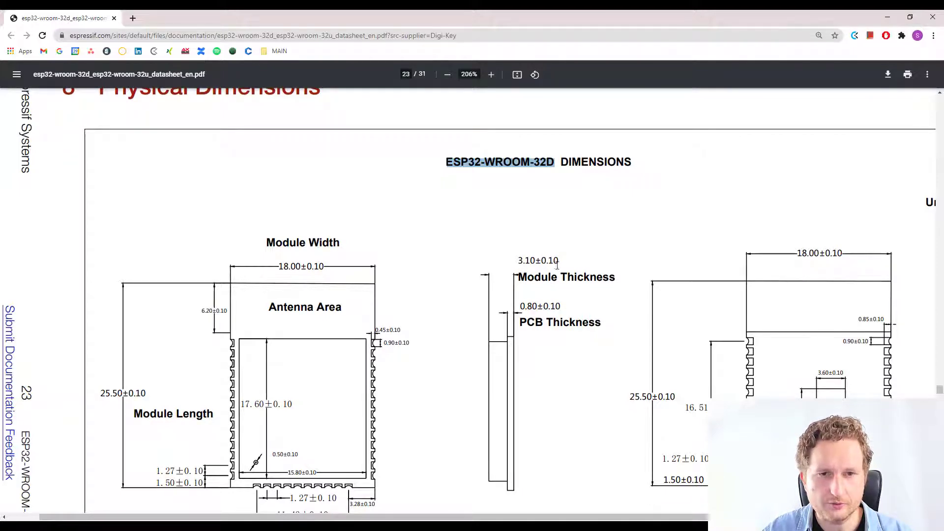
key("alt+Tab")
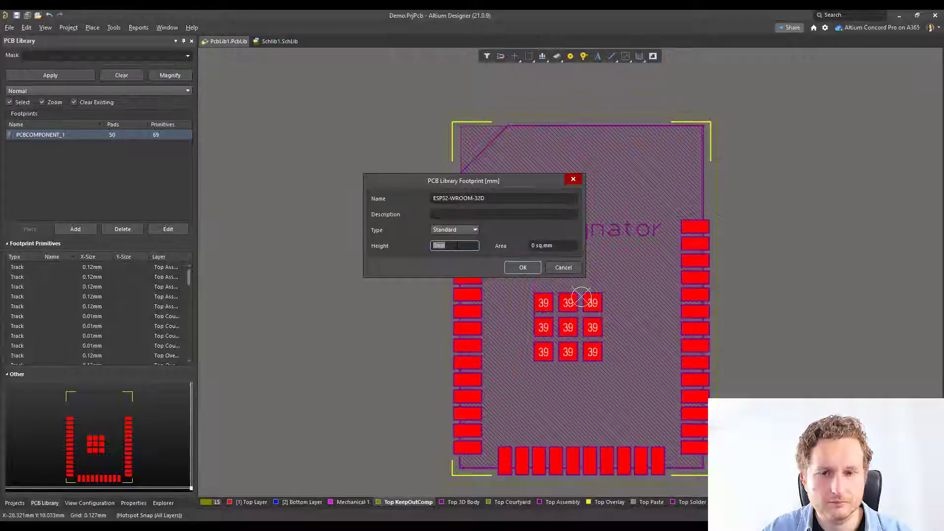
type("3.")
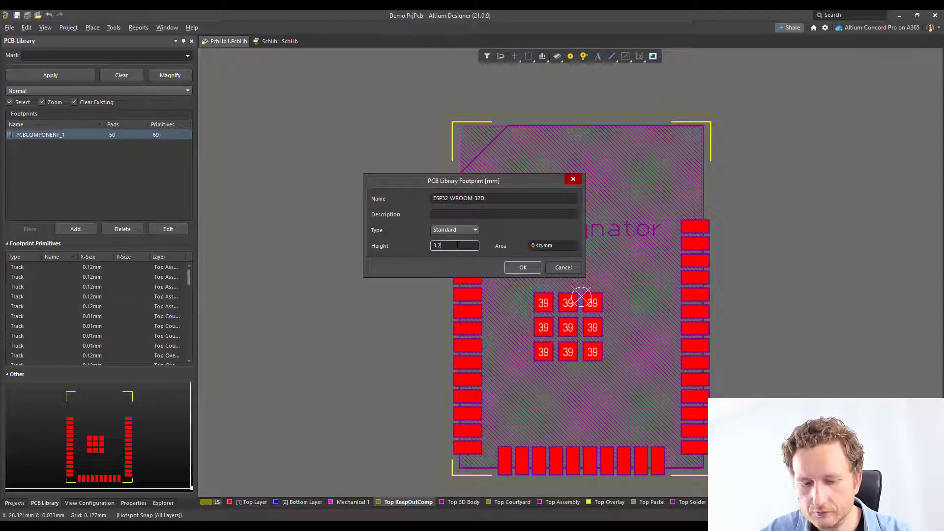
type("2mm")
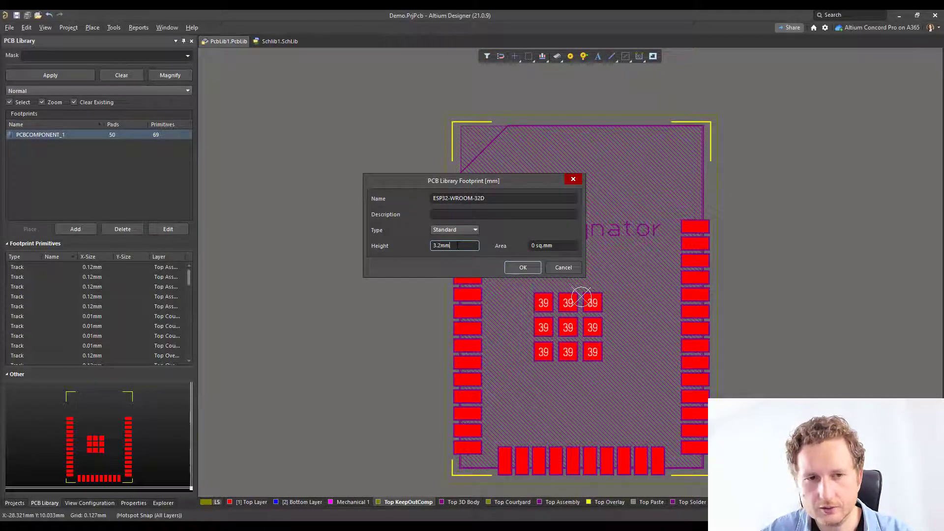
left_click(521, 268)
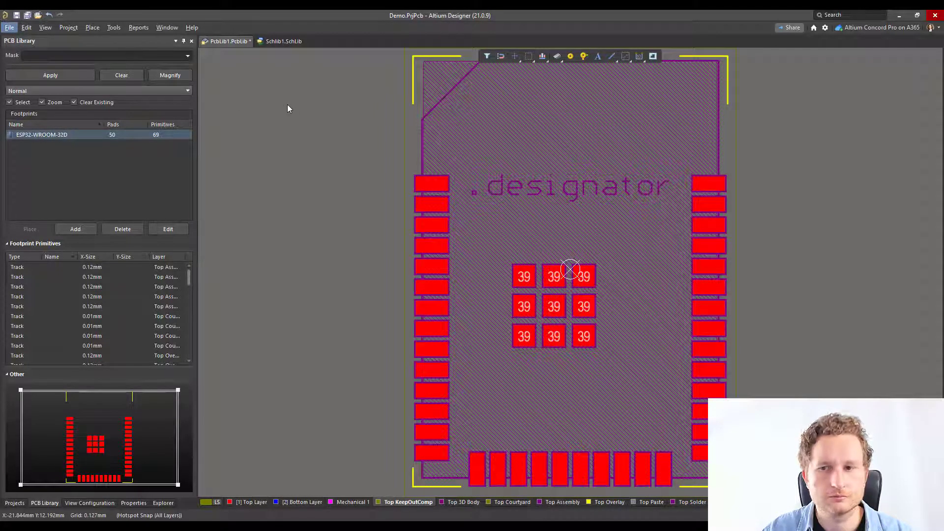
key("ctrl+s")
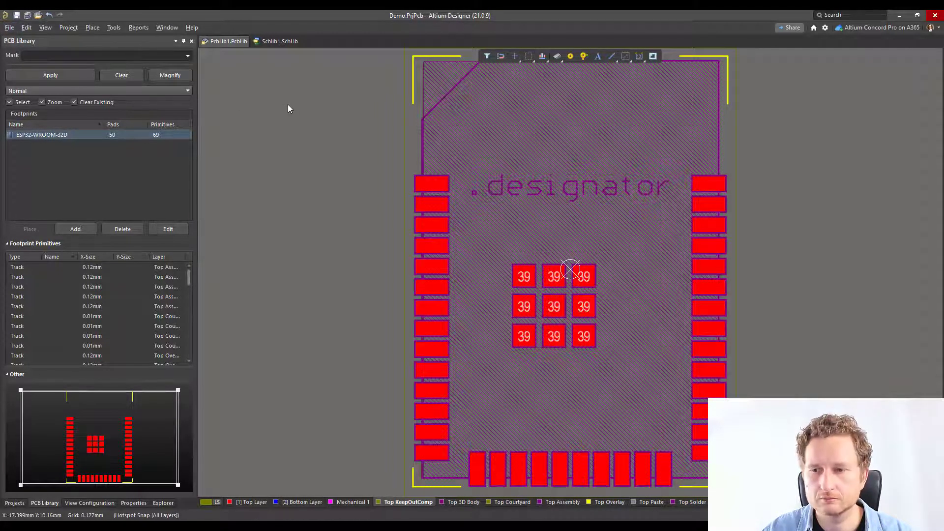
Add the ESP32-WROOM-32D footprint from PcbLib1.PcbLib to the symbol in Schlib1.SchLib and save the schematic library
left_click(276, 44)
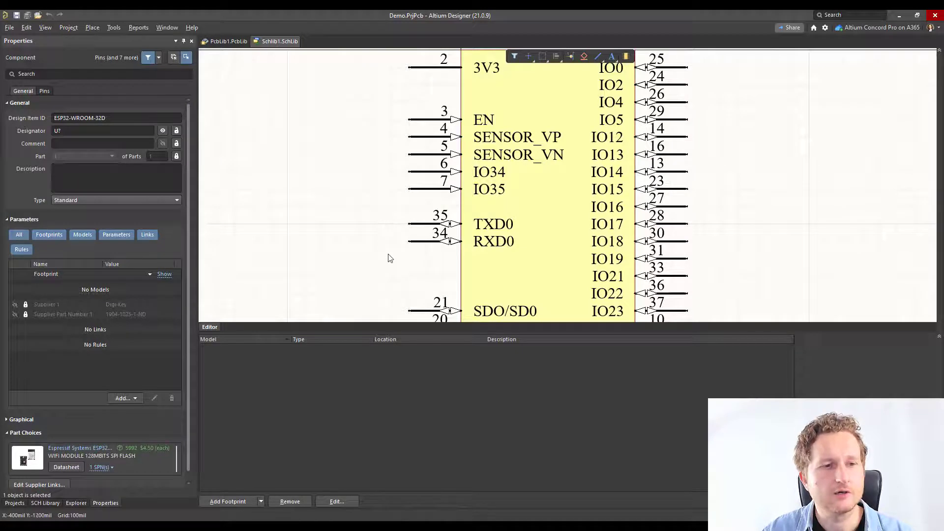
left_click(261, 501)
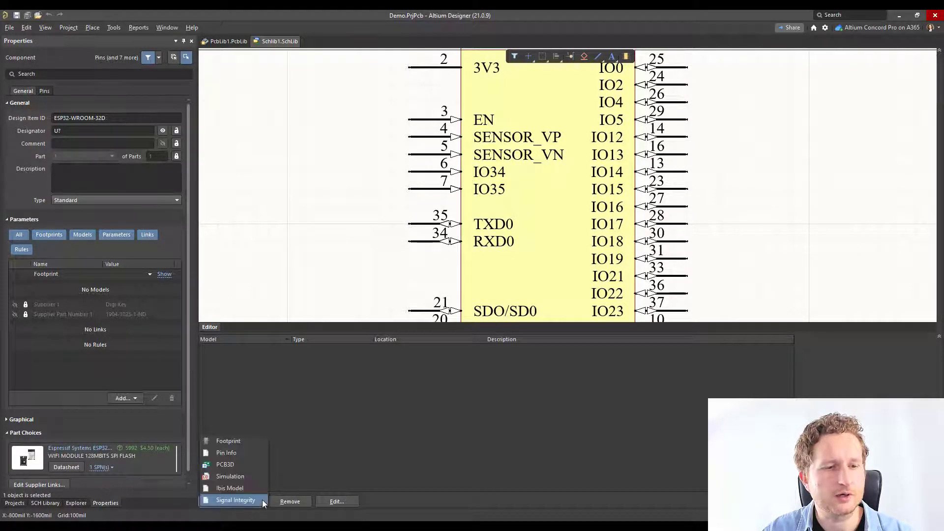
left_click(332, 437)
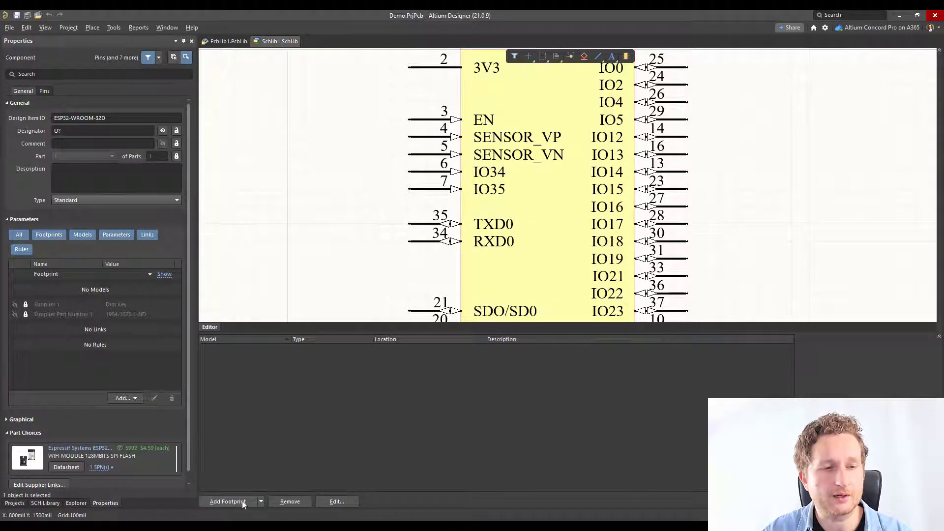
left_click(262, 501)
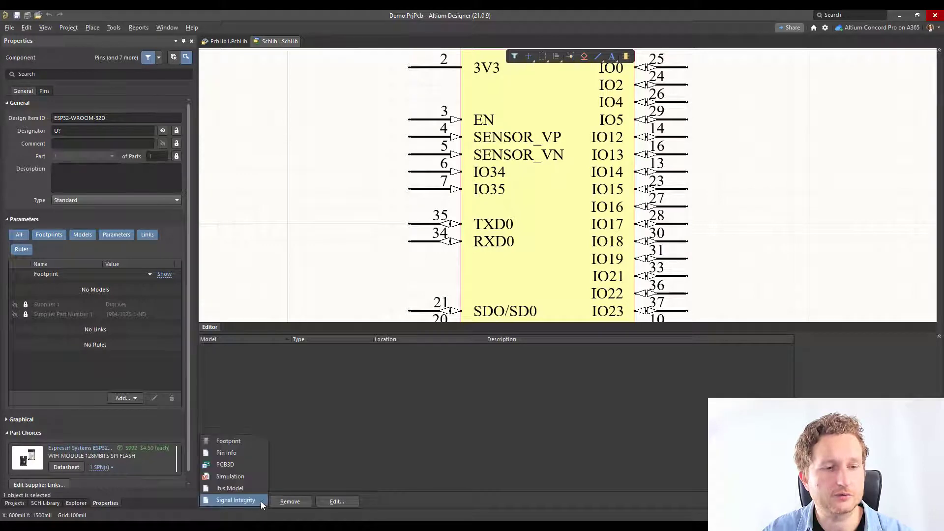
left_click(237, 445)
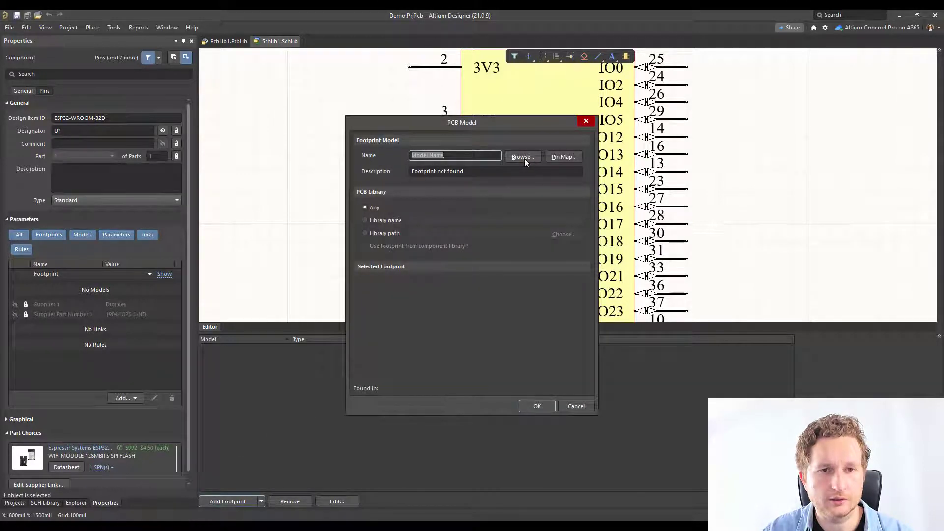
left_click(524, 157)
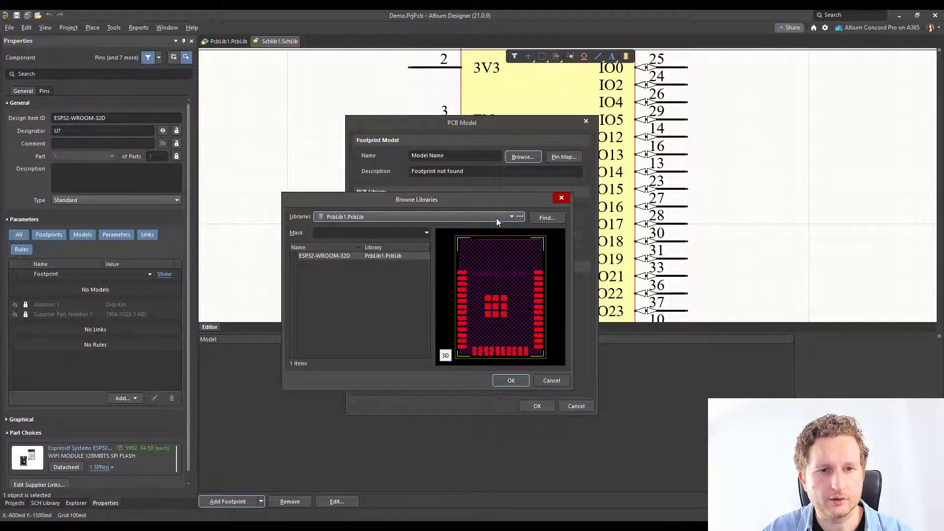
left_click(348, 257)
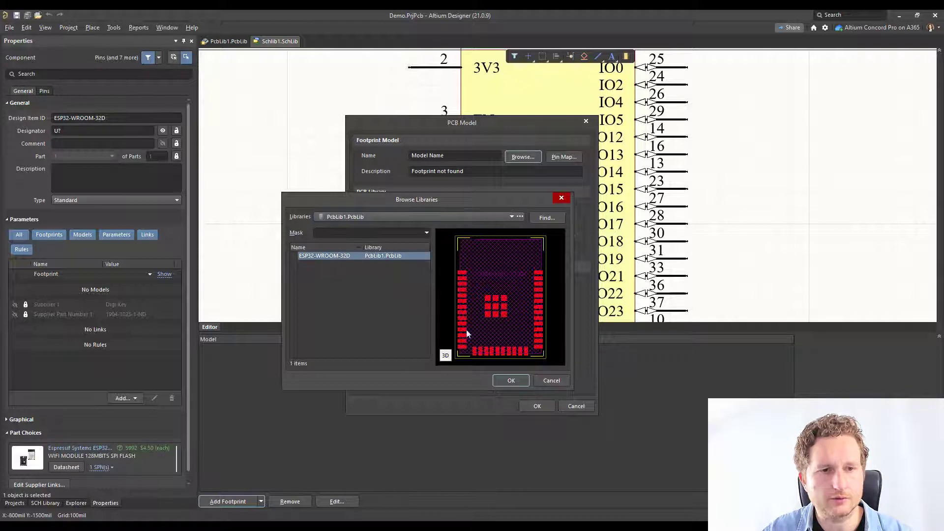
left_click(445, 355)
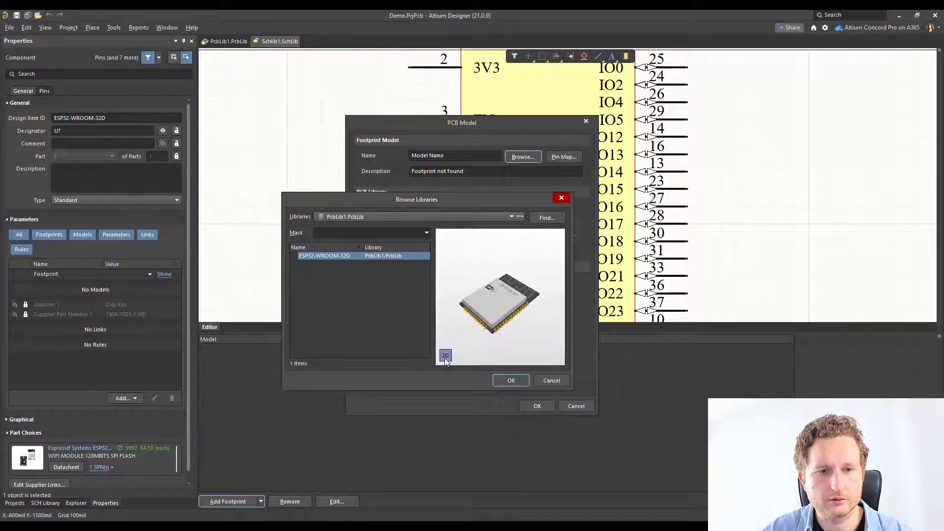
left_click(445, 356)
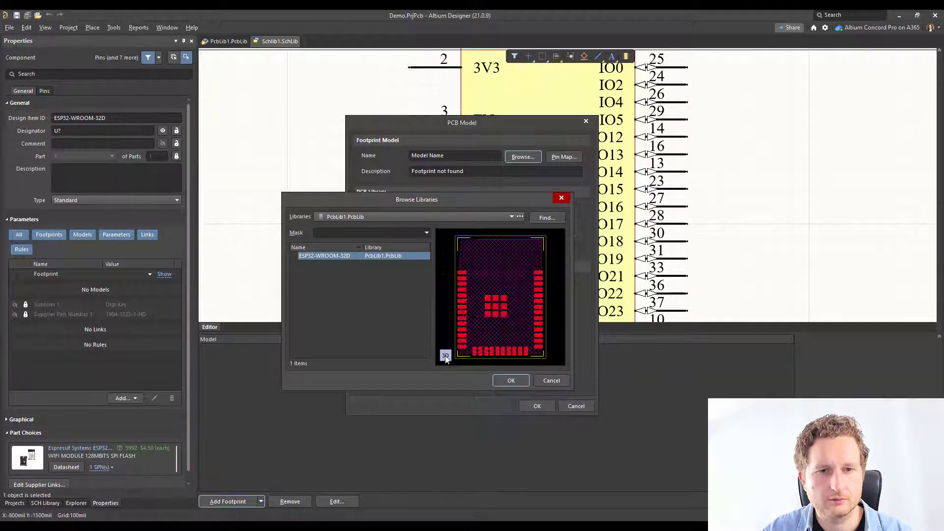
left_click(510, 381)
left_click(538, 406)
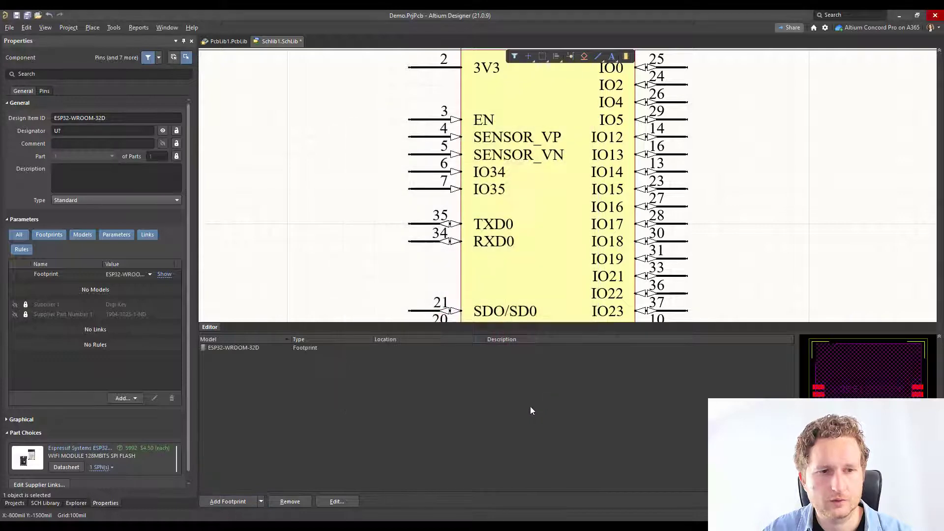
left_click(18, 16)
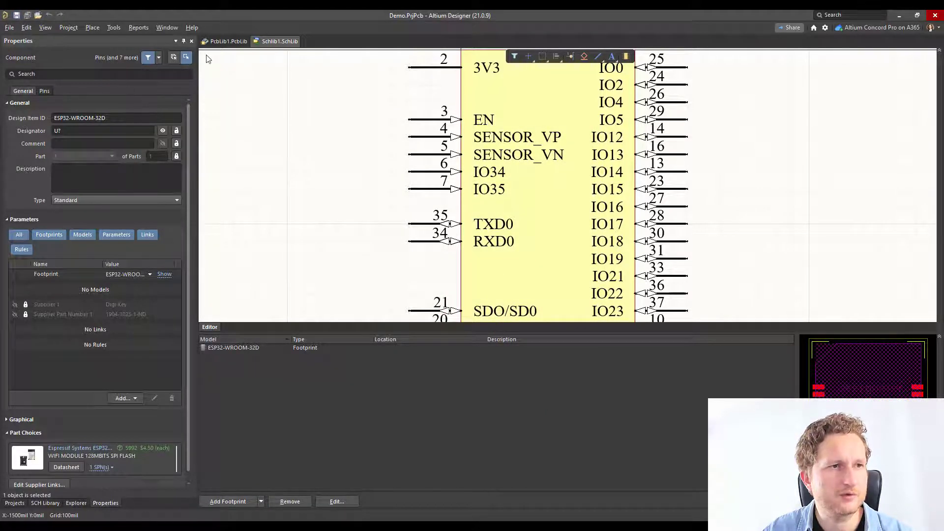
Open Sheet1.SchDoc and list the components of Schlib1.SchLib for part placement
left_click(15, 504)
double_click(69, 114)
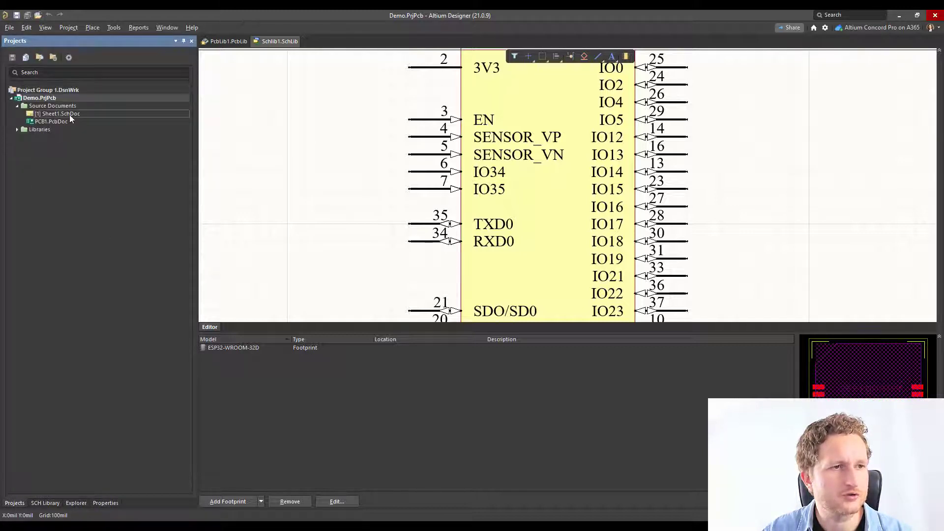
left_click(89, 28)
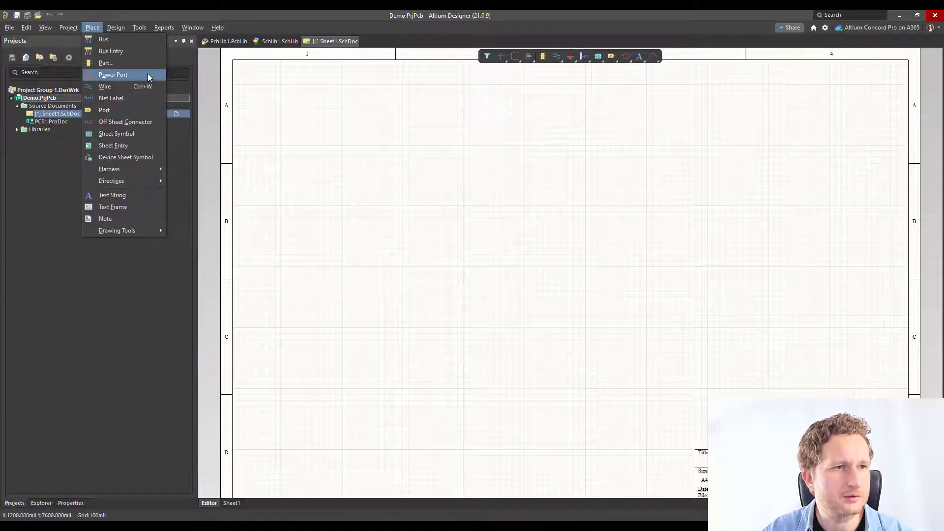
left_click(135, 63)
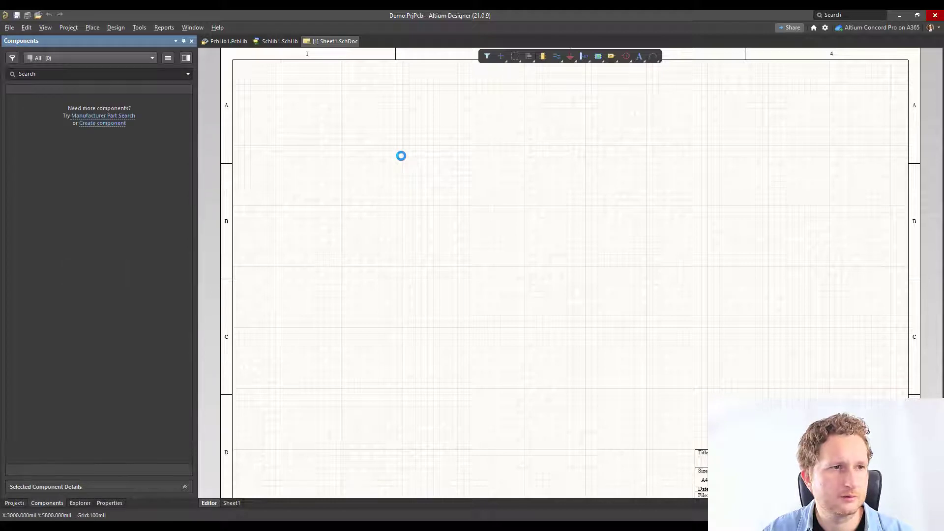
left_click(153, 58)
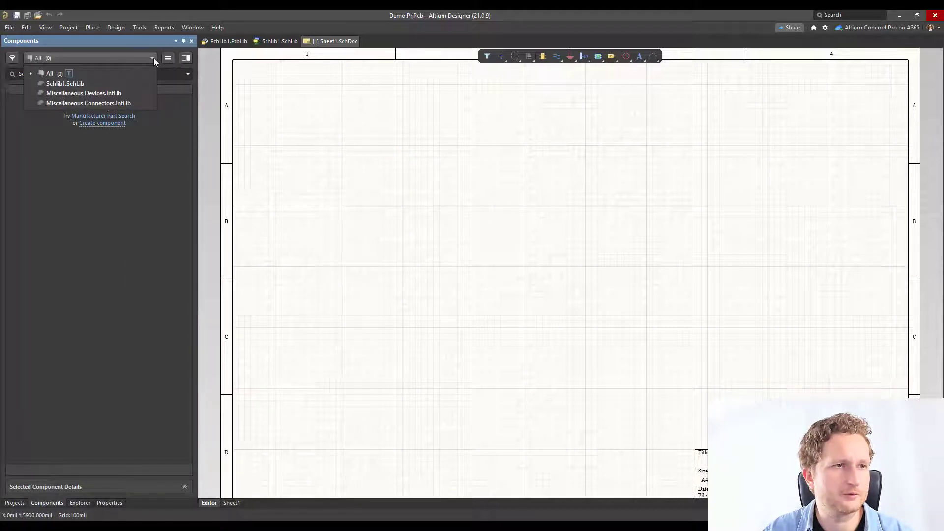
left_click(89, 88)
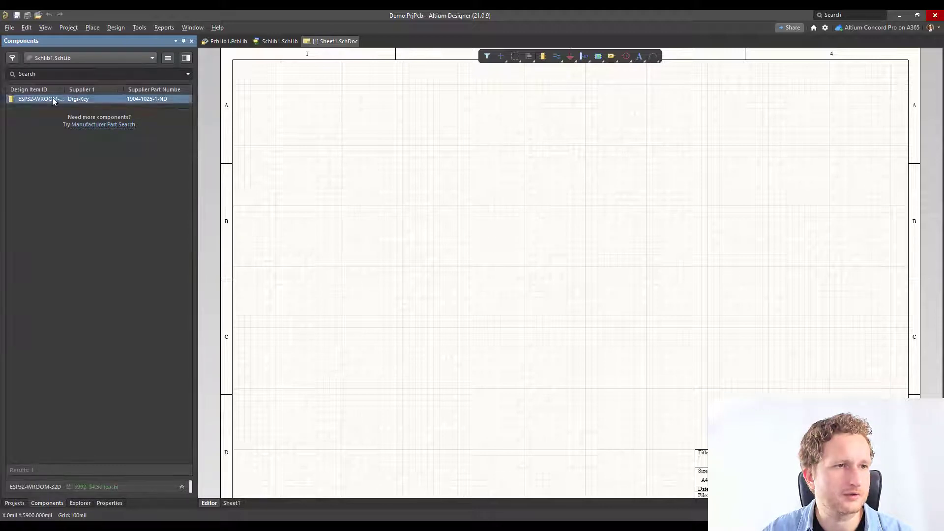
Place one ESP32-WROOM-32D symbol near the middle of the schematic sheet and end placement
right_click(52, 98)
left_click(90, 105)
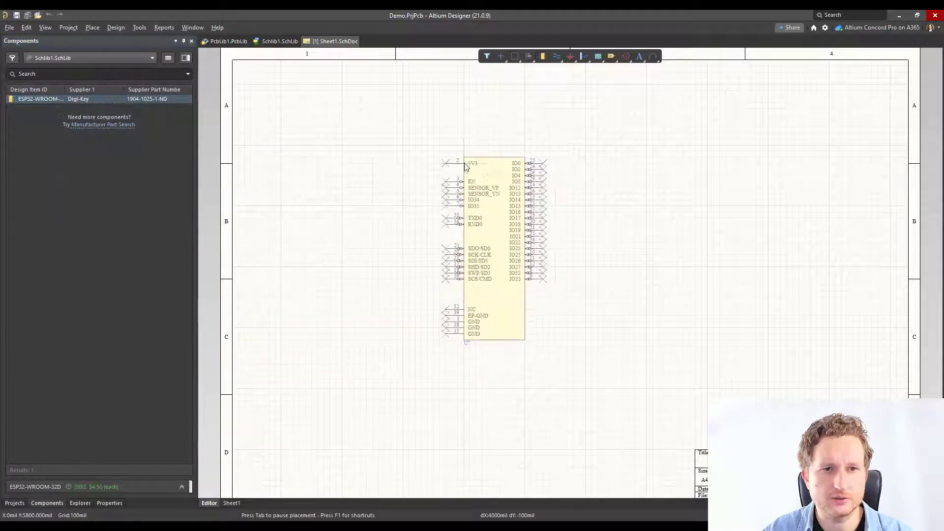
left_click(465, 154)
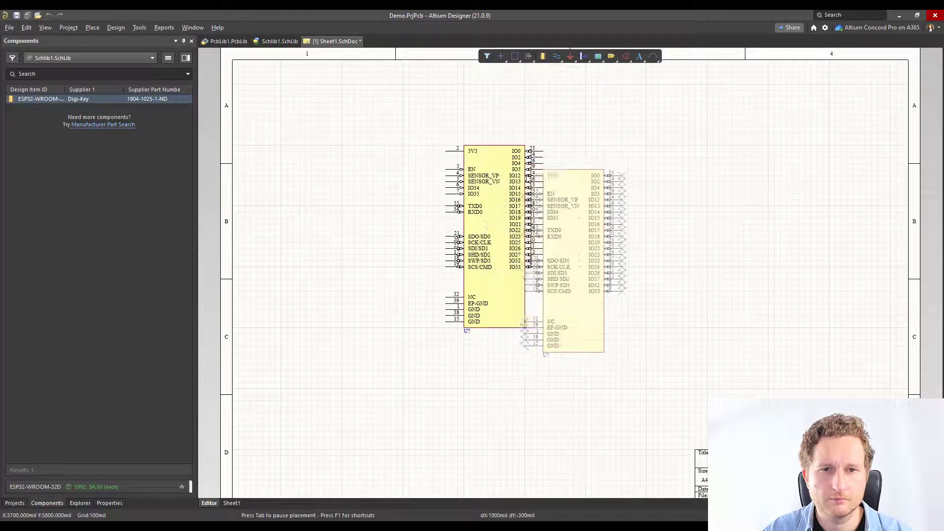
right_click(603, 173)
right_click_drag(584, 249, 599, 240)
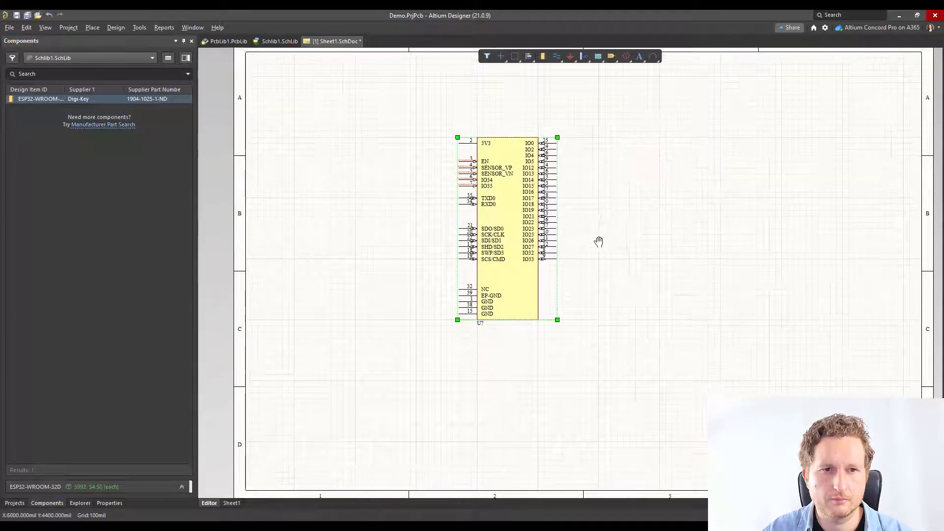
Annotate the schematic to give the ESP32 module the designator U1, and save Sheet1.SchDoc
scroll(599, 241, "up", 1, "ctrl")
left_click(607, 217)
right_click_drag(605, 194, 624, 223)
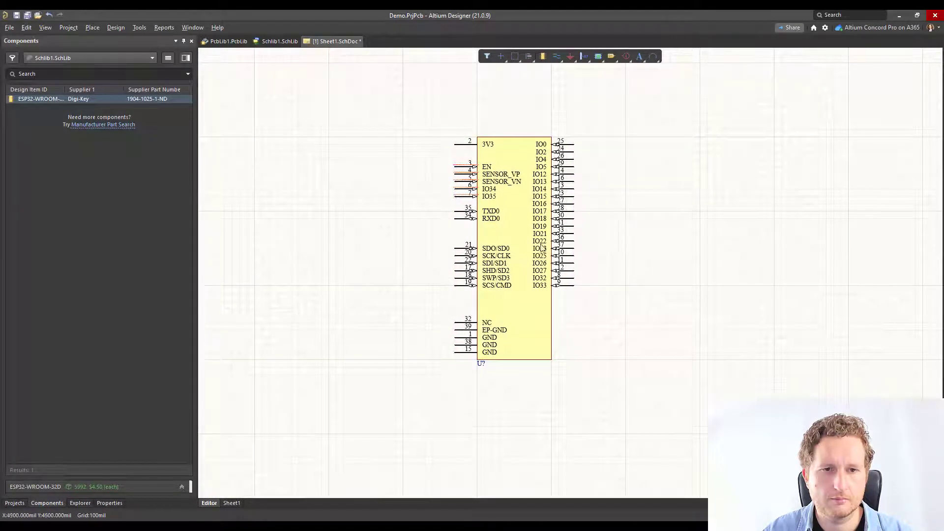
right_click(696, 218)
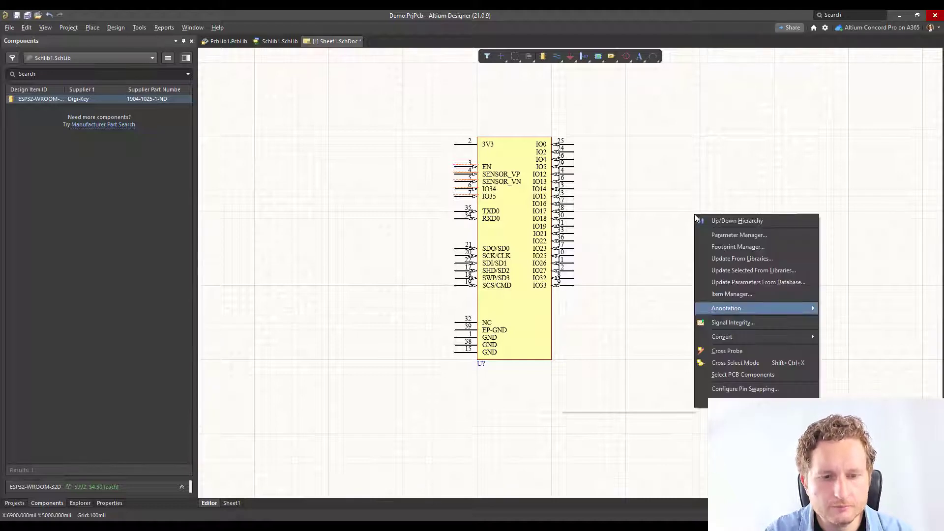
key("Escape")
key("Return")
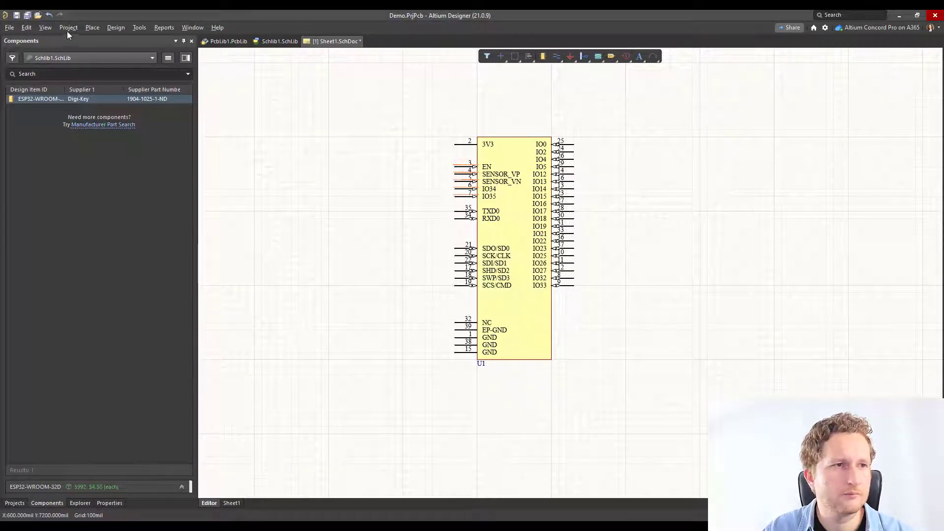
left_click(18, 17)
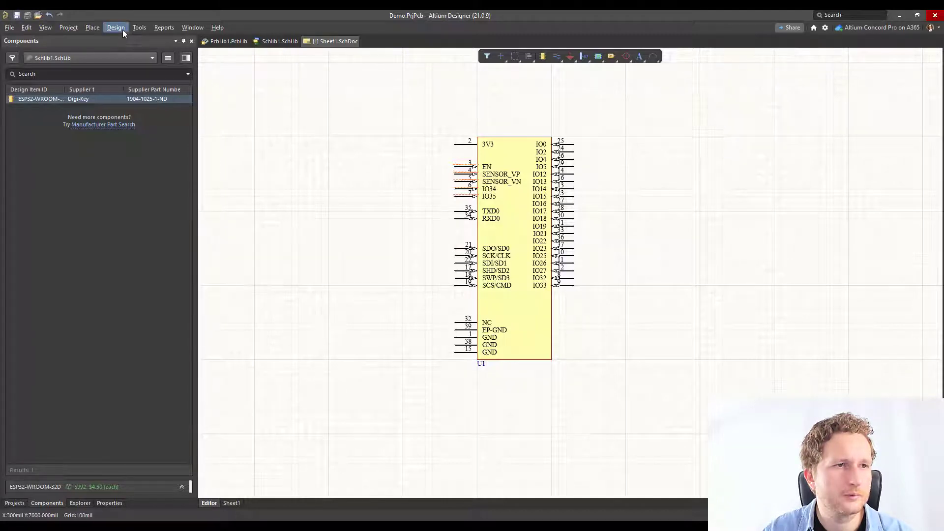
Update PCB1.PcbDoc from the schematic by executing the engineering change order for U1 and the Sheet1 room
left_click(121, 28)
left_click(140, 40)
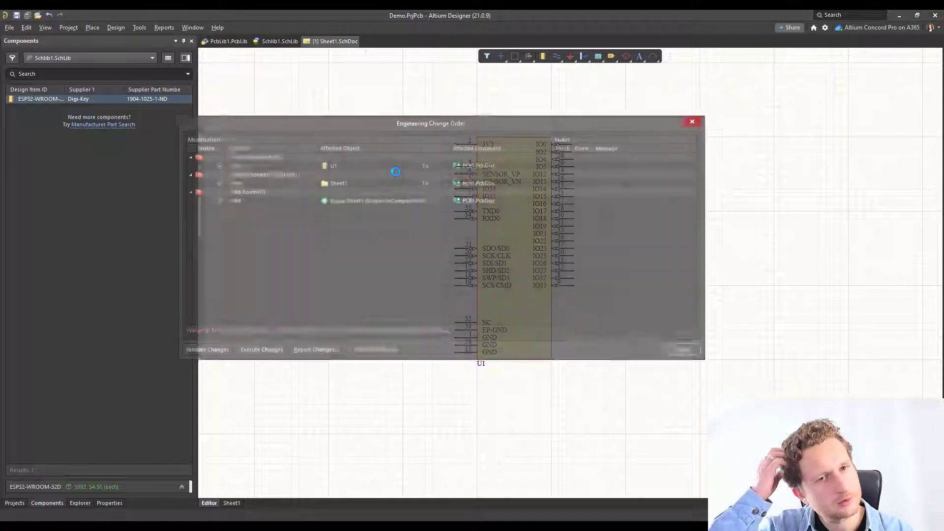
left_click(268, 352)
left_click(686, 352)
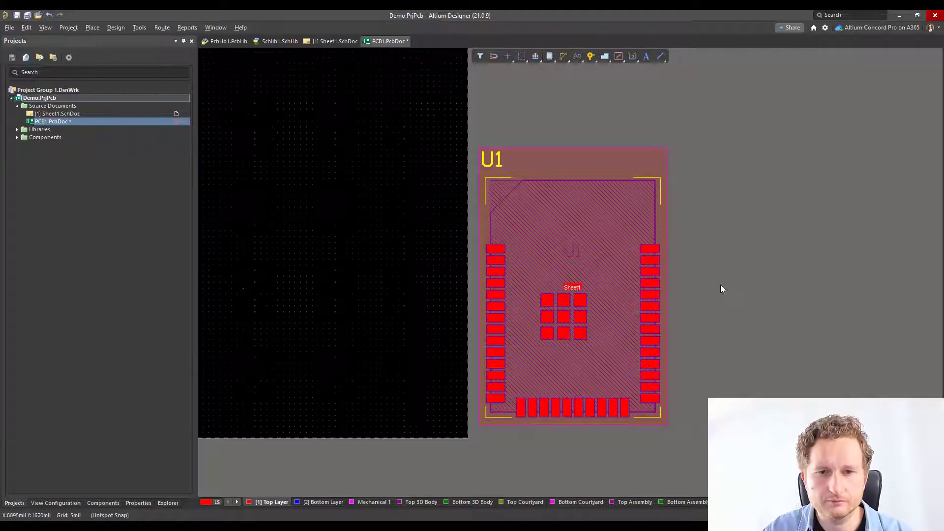
Examine U1's pads, overlay and designators beside the board in 2D, and check the module's body in 3D
scroll(721, 290, "up", 2, "ctrl")
scroll(694, 287, "up", 3, "ctrl")
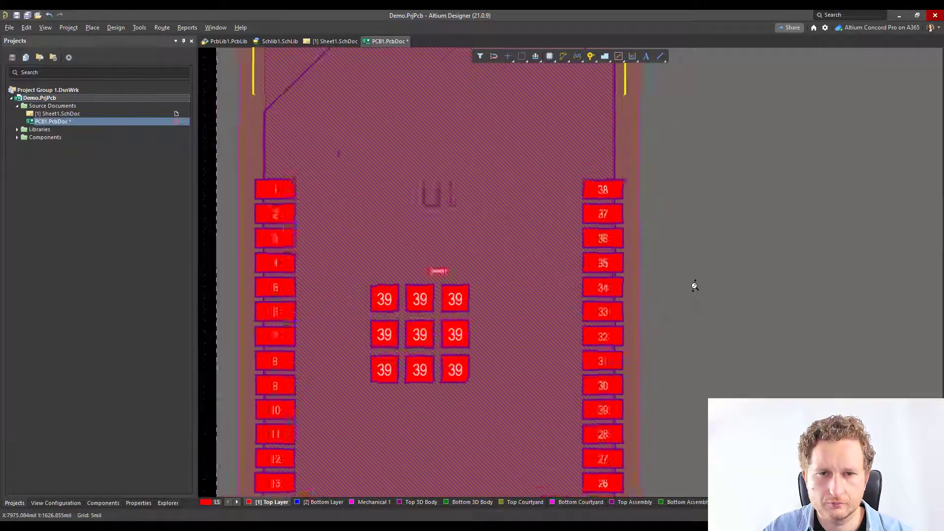
scroll(718, 295, "down", 1, "ctrl")
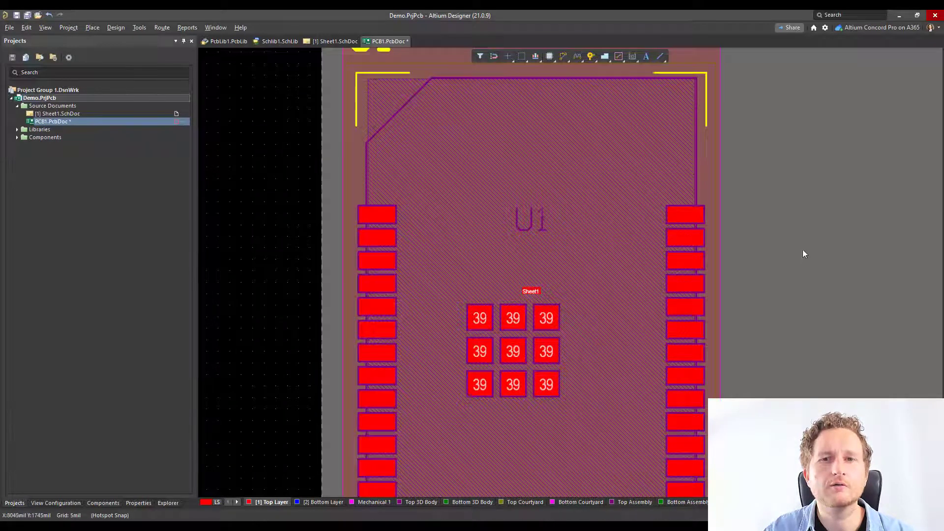
scroll(803, 253, "down", 2, "ctrl")
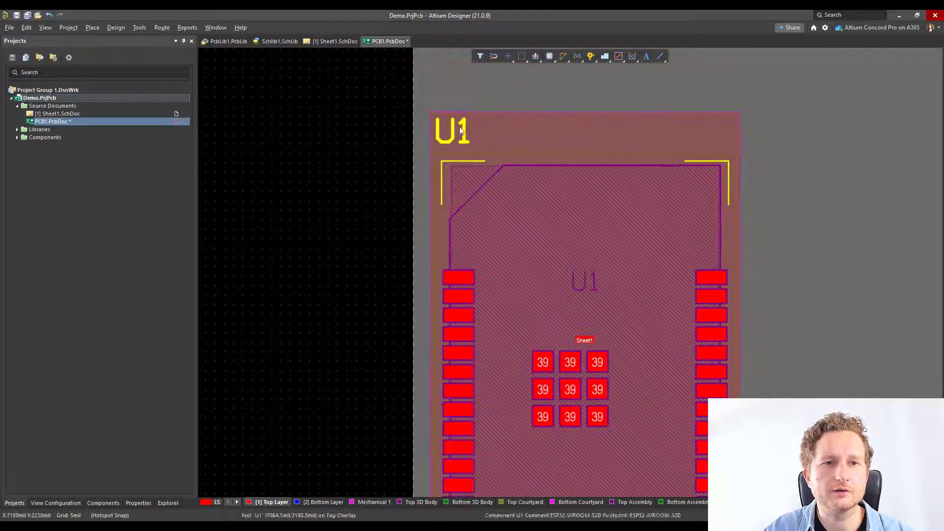
scroll(754, 236, "down", 2, "ctrl")
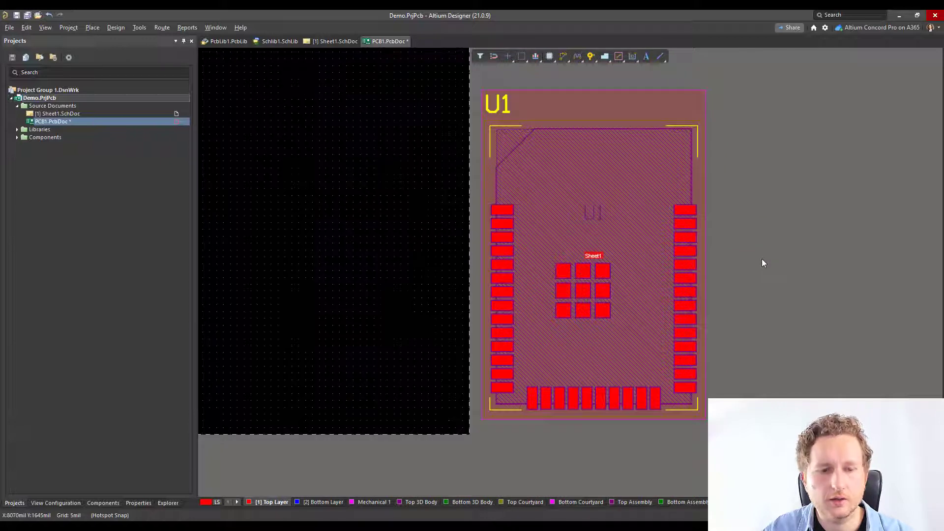
key("3")
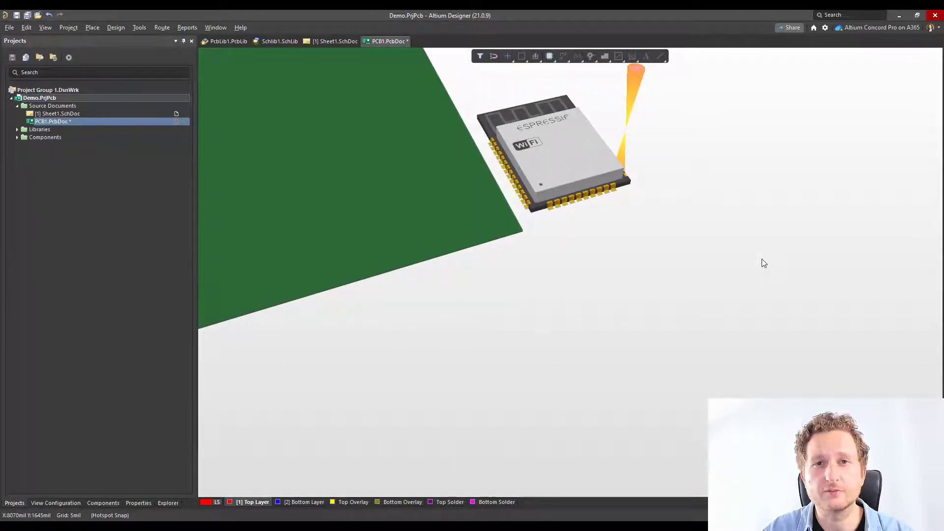
key("2")
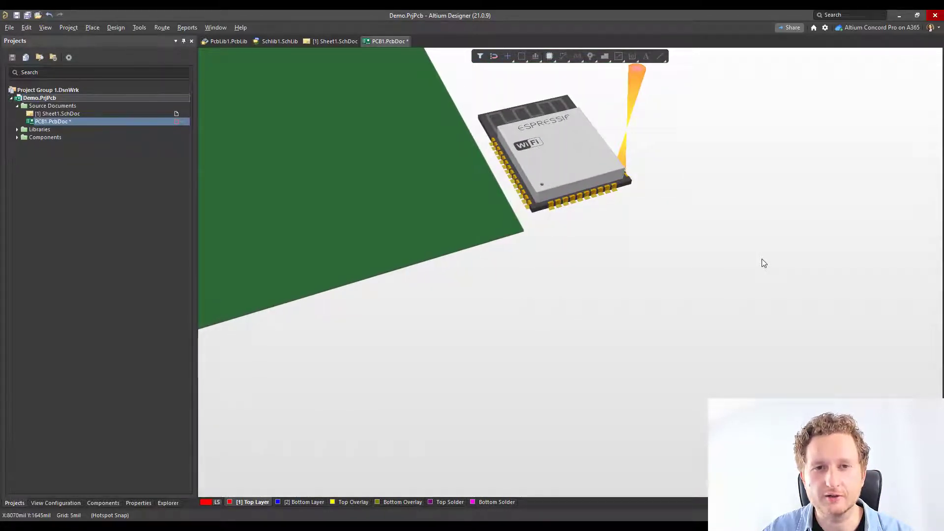